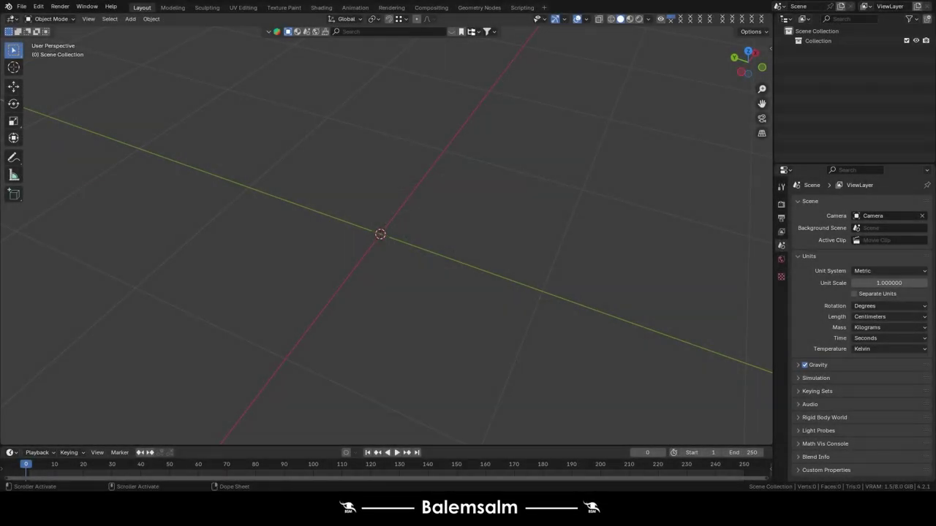
Add a cube, open the scene unit settings, and raise the cube 1 m on Z.
{"action": "key", "text": "shift+a"}
{"action": "left_click", "coordinate": [377, 142]}
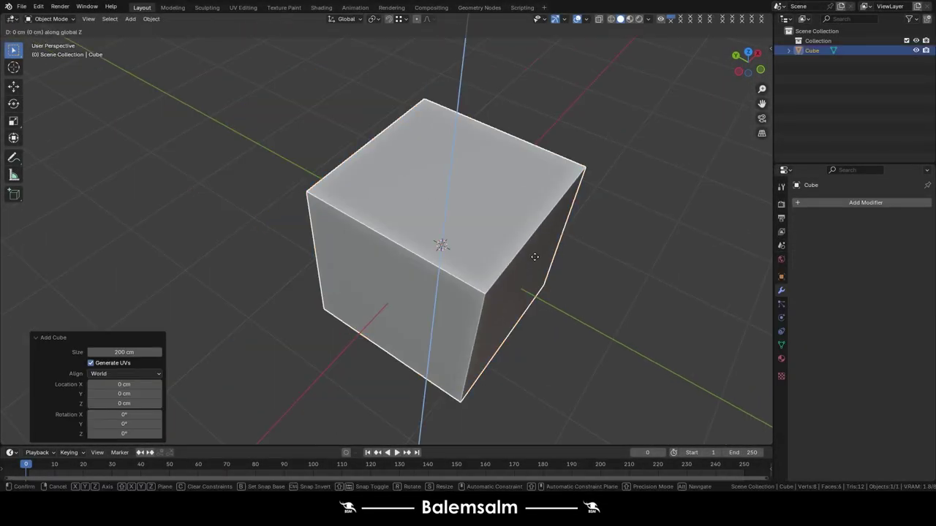
{"action": "left_click", "coordinate": [781, 248]}
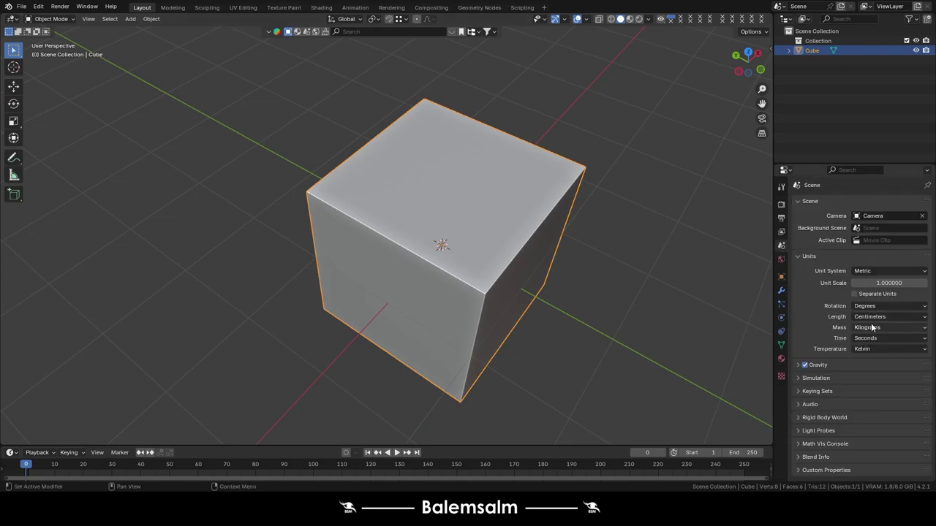
{"action": "left_click", "coordinate": [865, 350]}
{"action": "type", "text": "gz1"}
{"action": "key", "text": "Return"}
{"action": "key", "text": "KP_Decimal"}
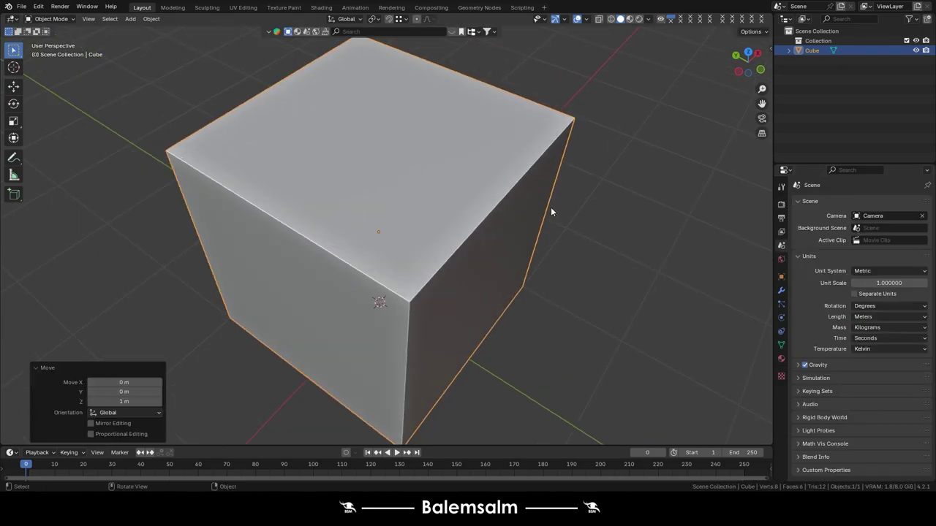
Set the pivot point to the 3D cursor and try scaling the cube to 0.1, then undo.
{"action": "left_click", "coordinate": [374, 19]}
{"action": "left_click", "coordinate": [390, 55]}
{"action": "key", "text": "Tab"}
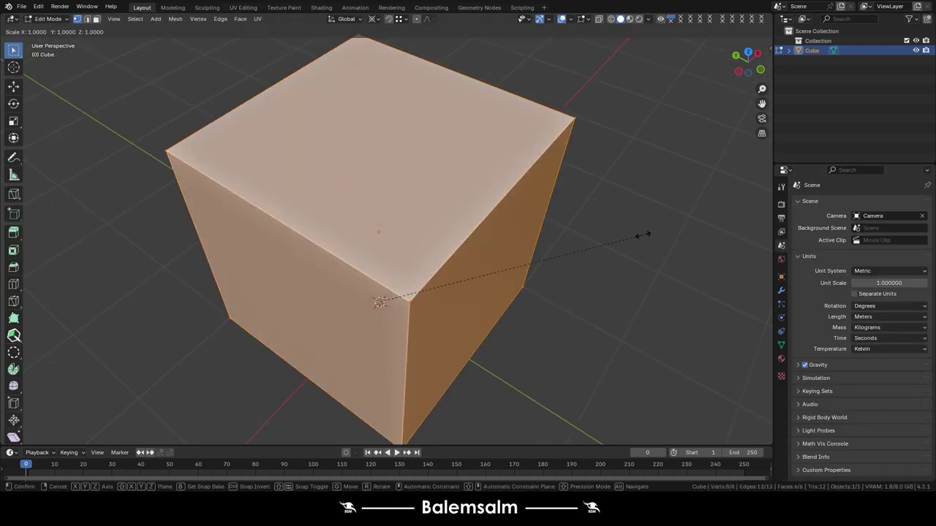
{"action": "type", "text": "s0.1"}
{"action": "key", "text": "Return"}
{"action": "type", "text": "s."}
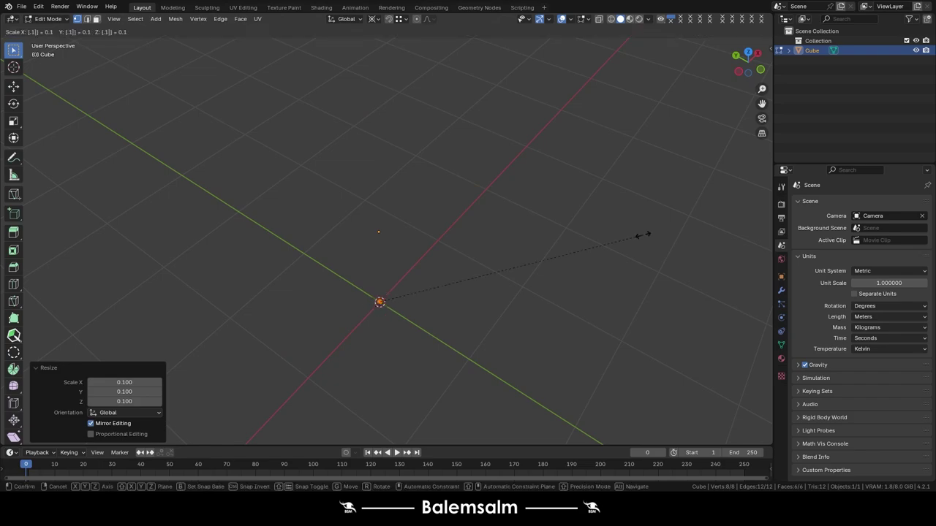
{"action": "key", "text": "Escape"}
{"action": "key", "text": "ctrl+z"}
From top view, scale the cube down to about 0.31 around the 3D cursor.
{"action": "scroll", "coordinate": [394, 328], "scroll_direction": "up", "scroll_amount": 3}
{"action": "key", "text": "KP_7"}
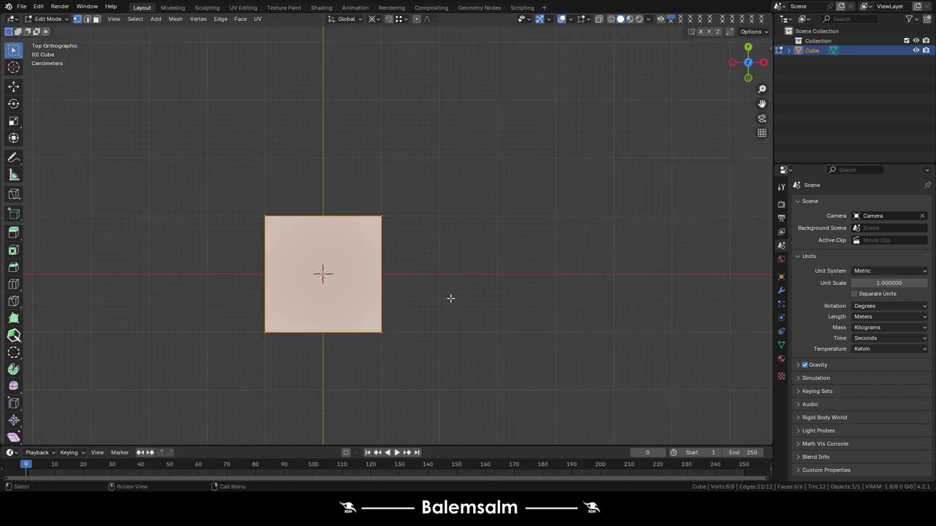
{"action": "key", "text": "s"}
{"action": "left_click", "coordinate": [377, 287]}
{"action": "scroll", "coordinate": [346, 265], "scroll_direction": "up", "scroll_amount": 5}
{"action": "scroll", "coordinate": [346, 265], "scroll_direction": "up", "scroll_amount": 2}
{"action": "key", "text": "ctrl+z"}
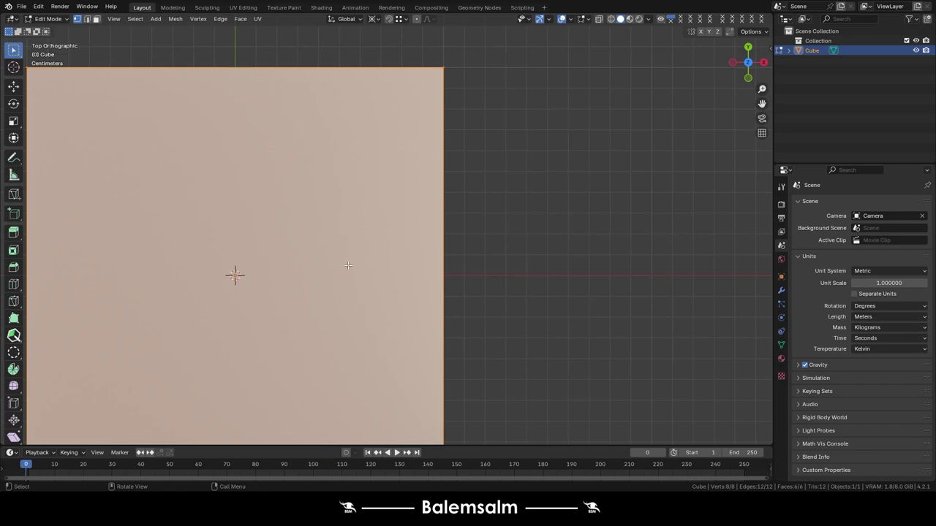
{"action": "key", "text": "s"}
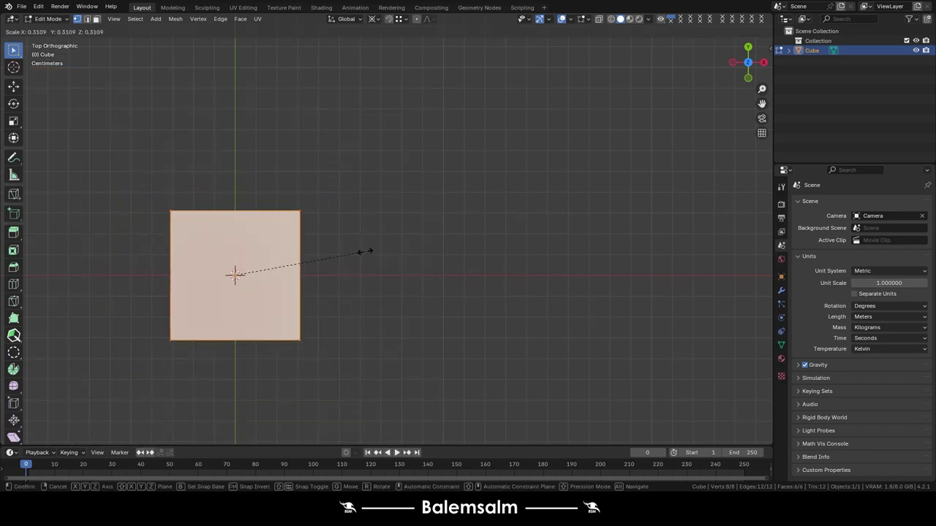
{"action": "left_click", "coordinate": [366, 251]}
{"action": "scroll", "coordinate": [409, 213], "scroll_direction": "down", "scroll_amount": 3}
{"action": "mouse_move", "coordinate": [409, 213]}
{"action": "middle_mouse_down"}
{"action": "mouse_move", "coordinate": [374, 200]}
{"action": "mouse_move", "coordinate": [374, 227]}
{"action": "middle_mouse_up"}
Flatten the cube into a square face, set length units to Centimeters, and show edge lengths.
{"action": "key", "text": "3"}
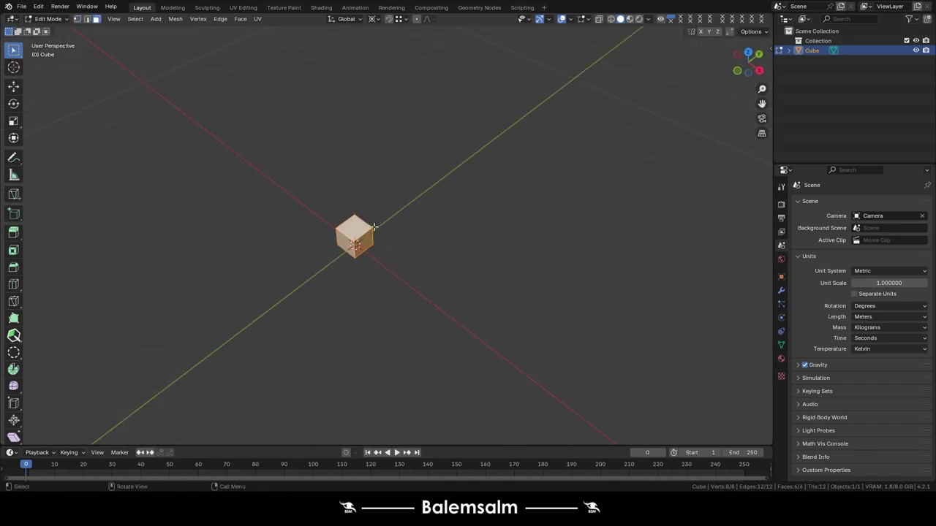
{"action": "left_click", "coordinate": [215, 187]}
{"action": "left_click", "coordinate": [888, 316]}
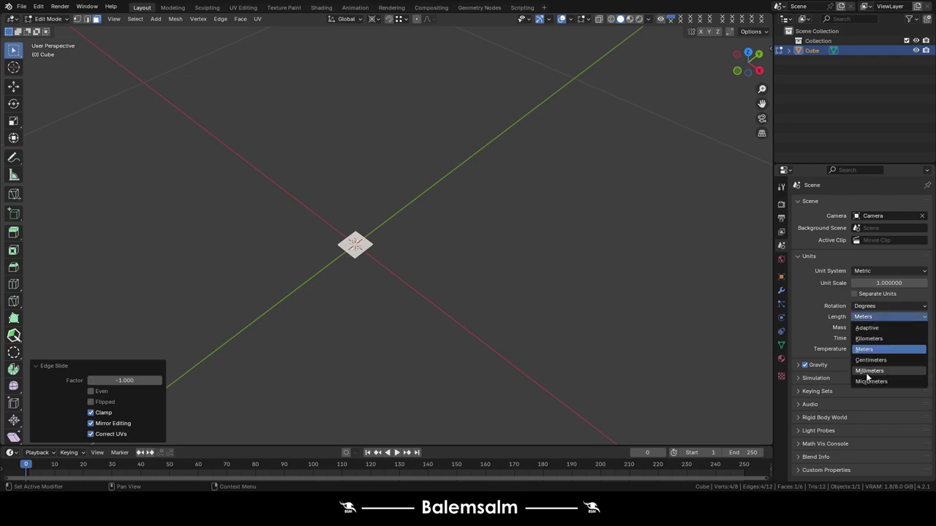
{"action": "left_click", "coordinate": [870, 359]}
{"action": "left_click", "coordinate": [584, 19]}
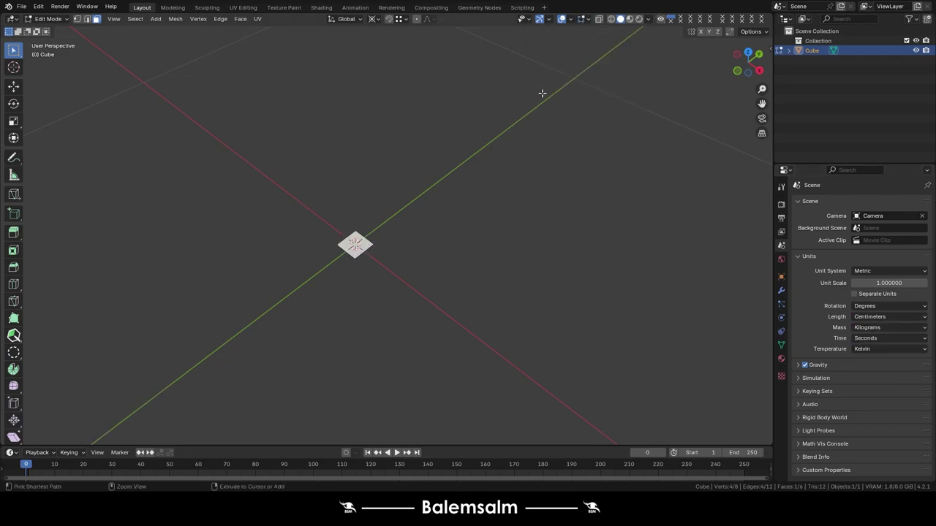
{"action": "left_click", "coordinate": [584, 19]}
Extrude the square face up about 103 cm into a tall column.
{"action": "key", "text": "e"}
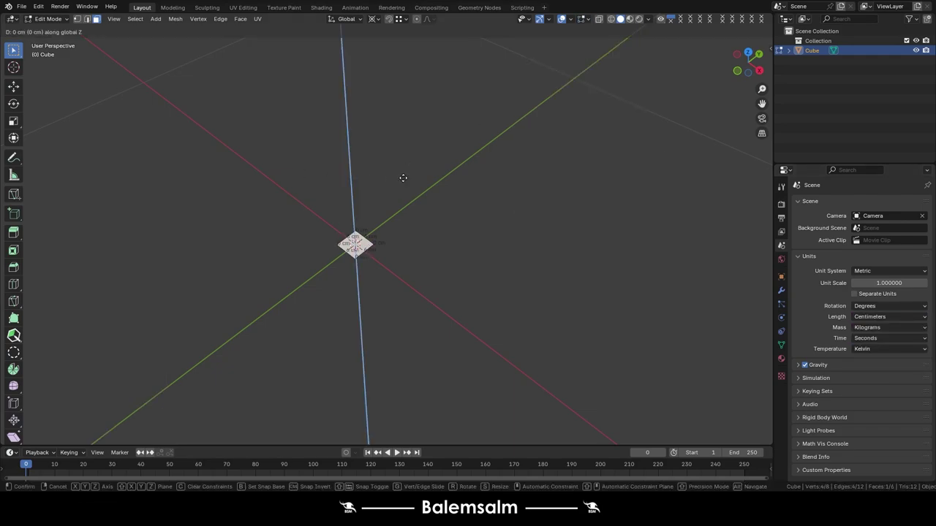
{"action": "left_click", "coordinate": [403, 178]}
{"action": "middle_click_drag", "start_coordinate": [403, 177], "coordinate": [276, 137], "text": "shift"}
{"action": "scroll", "coordinate": [276, 137], "scroll_direction": "down", "scroll_amount": 3}
{"action": "middle_click_drag", "start_coordinate": [307, 168], "coordinate": [346, 209]}
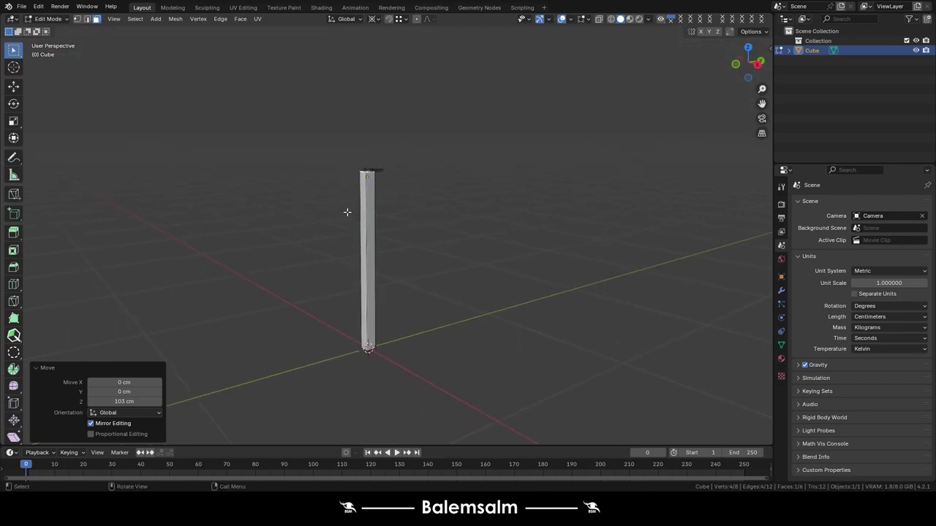
{"action": "scroll", "coordinate": [347, 209], "scroll_direction": "up", "scroll_amount": 2}
Add an edge loop across the column and move it to 73 cm height.
{"action": "key", "text": "ctrl+r"}
{"action": "left_click", "coordinate": [354, 247]}
{"action": "key", "text": "g"}
{"action": "key", "text": "z"}
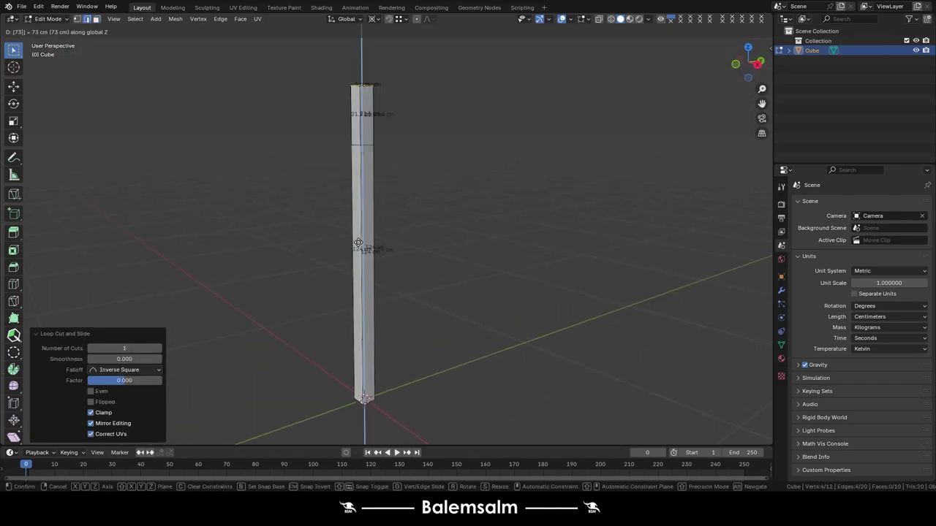
{"action": "key", "text": "Return"}
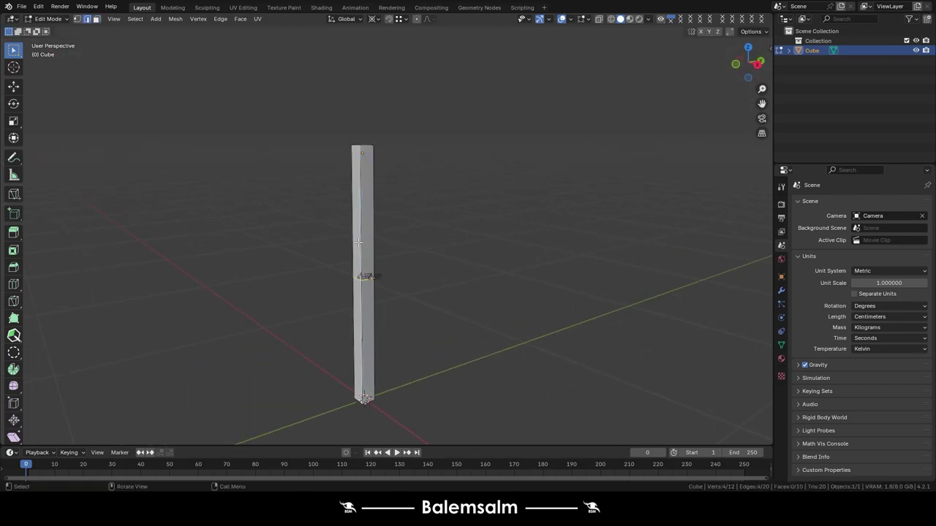
{"action": "left_click", "coordinate": [361, 372]}
Move the edge loop up to 75 cm and return to Object Mode.
{"action": "key", "text": "g"}
{"action": "key", "text": "z"}
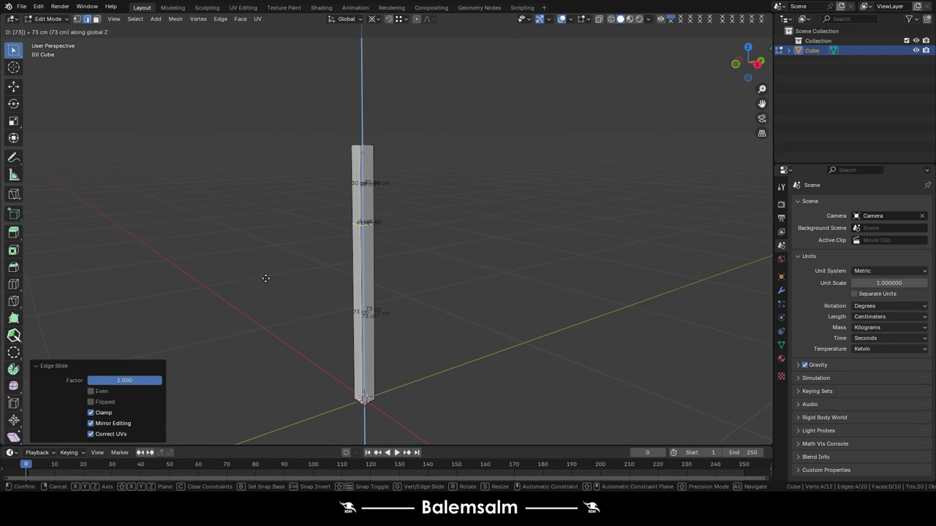
{"action": "key", "text": "Return"}
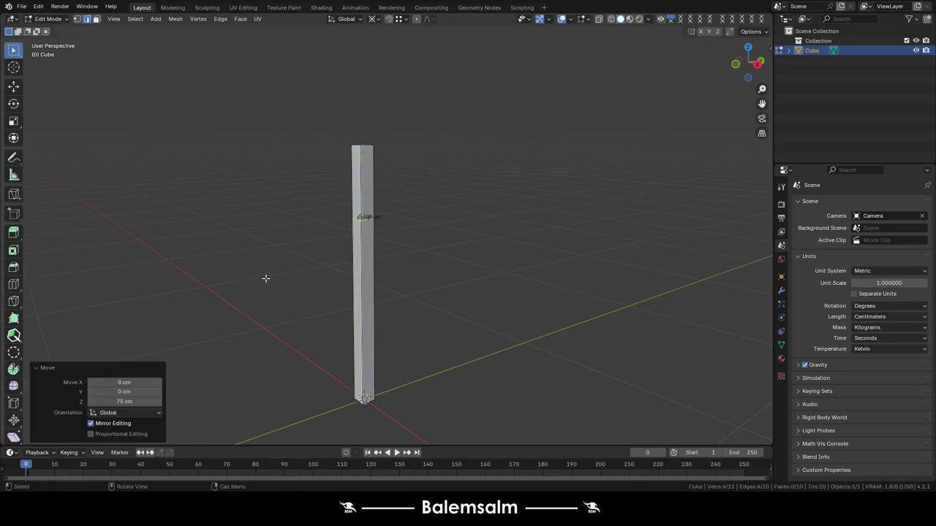
{"action": "key", "text": "KP_Decimal"}
{"action": "key", "text": "Tab"}
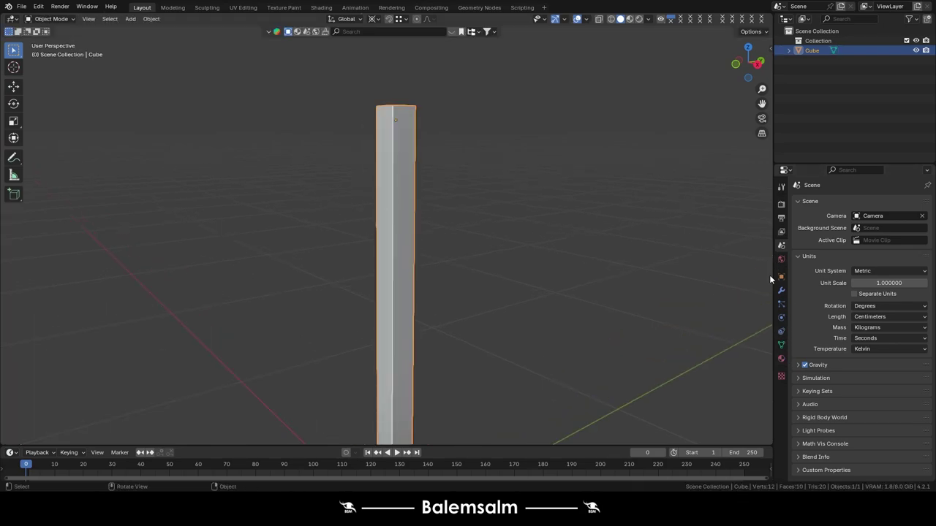
Set the column's Display As option to Wire.
{"action": "left_click", "coordinate": [781, 276]}
{"action": "scroll", "coordinate": [855, 380], "scroll_direction": "down", "scroll_amount": 5}
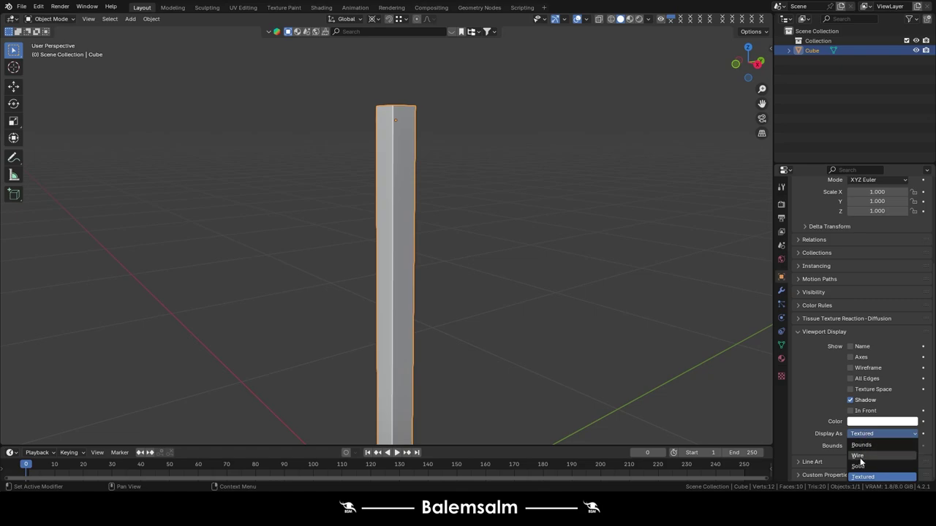
{"action": "left_click", "coordinate": [860, 457]}
{"action": "scroll", "coordinate": [439, 237], "scroll_direction": "down", "scroll_amount": 4}
Set the column's origin to its surface center of mass.
{"action": "right_click", "coordinate": [423, 225]}
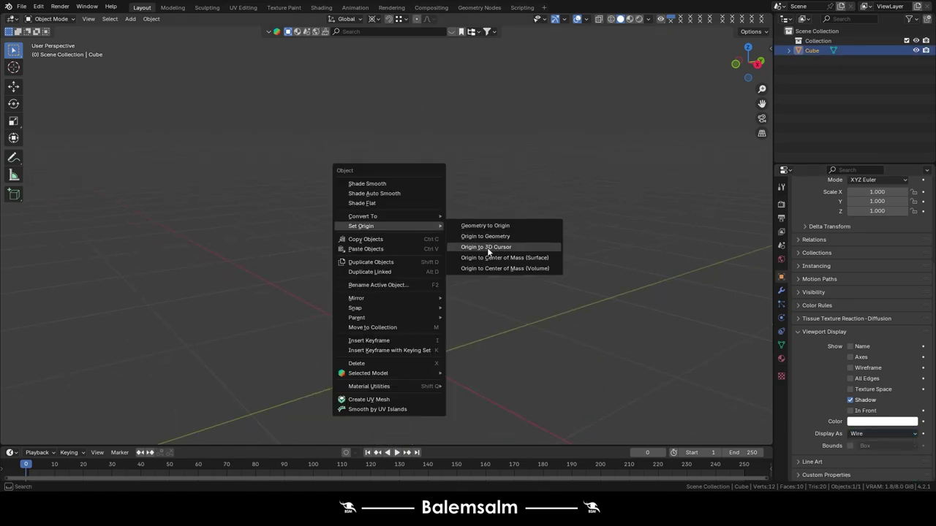
{"action": "left_click", "coordinate": [488, 249]}
{"action": "right_click", "coordinate": [333, 219]}
{"action": "left_click", "coordinate": [414, 254]}
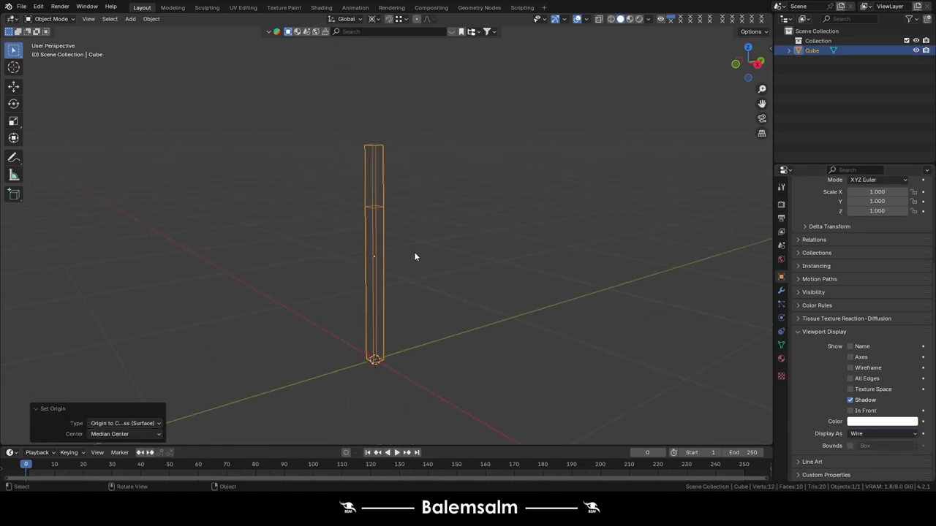
Rotate the column -90° around X so it lies flat along Y.
{"action": "key", "text": "r"}
{"action": "key", "text": "x"}
{"action": "left_click", "coordinate": [415, 252]}
{"action": "left_click", "coordinate": [374, 18]}
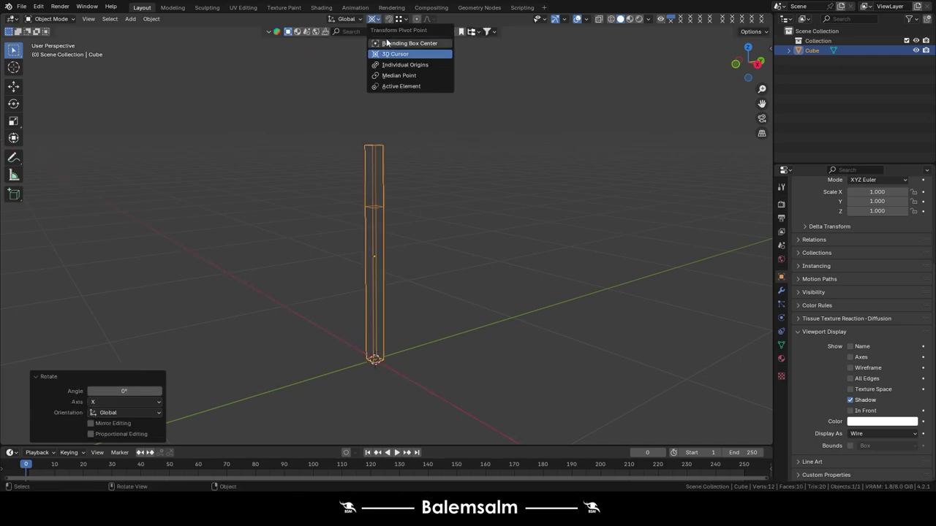
{"action": "left_click", "coordinate": [405, 75]}
{"action": "key", "text": "r"}
{"action": "key", "text": "x"}
{"action": "key", "text": "Return"}
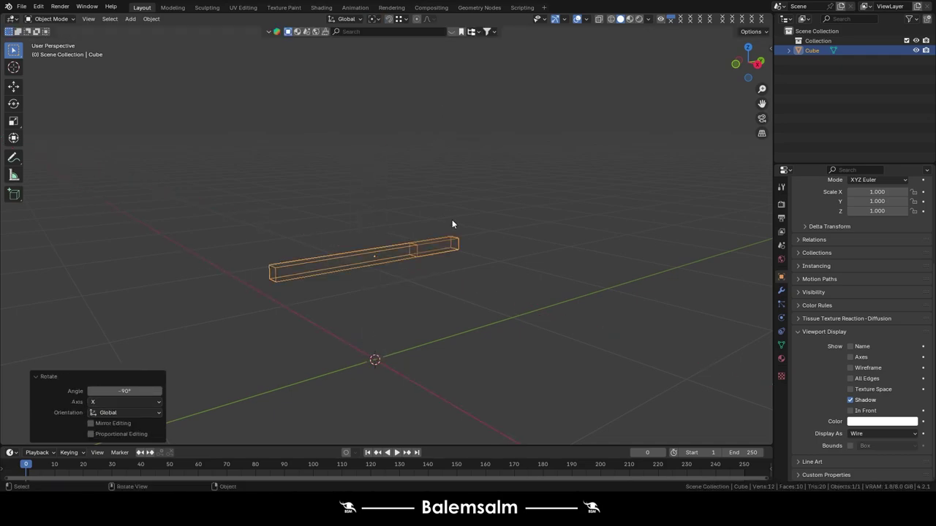
Clear the column's location to the origin and raise it 3 cm on Z.
{"action": "key", "text": "alt+g"}
{"action": "key", "text": "KP_3"}
{"action": "key", "text": "g"}
{"action": "key", "text": "z"}
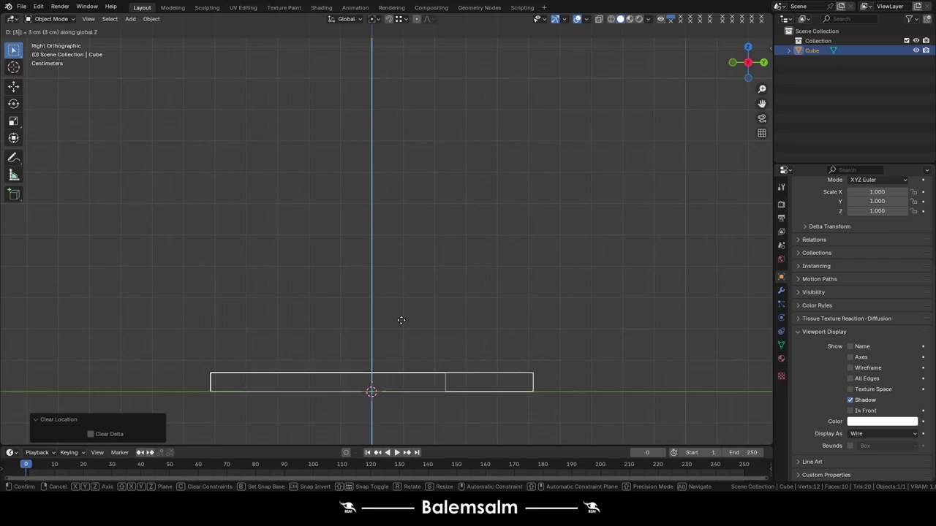
{"action": "left_click", "coordinate": [401, 319]}
{"action": "middle_click_drag", "start_coordinate": [392, 310], "coordinate": [338, 325]}
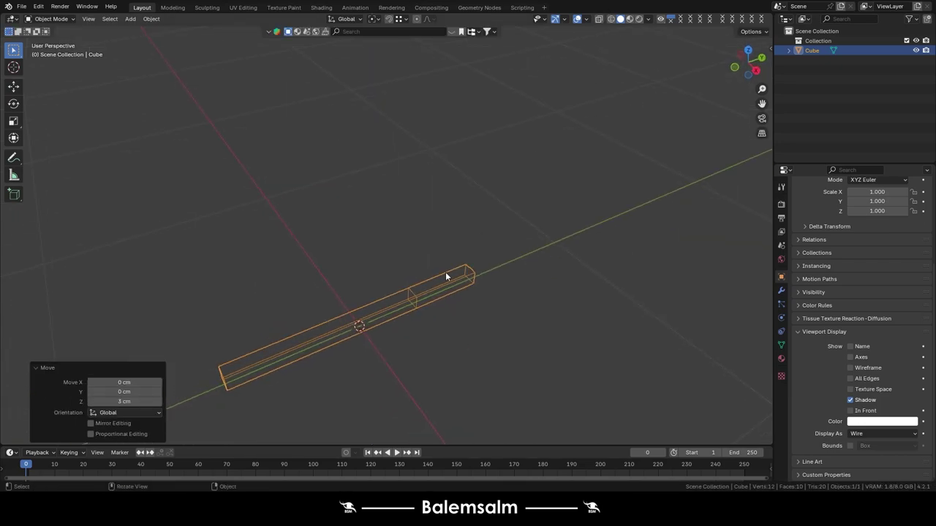
Save the file as 2024.09.23.katana.blend.
{"action": "key", "text": "Tab"}
{"action": "key", "text": "Tab"}
{"action": "scroll", "coordinate": [414, 268], "scroll_direction": "down", "scroll_amount": 3}
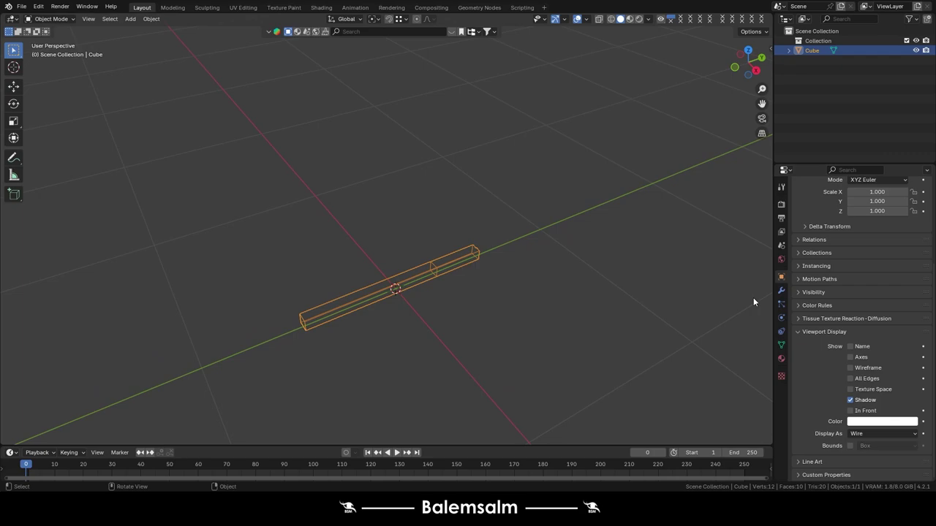
{"action": "key", "text": "ctrl+s"}
{"action": "left_click", "coordinate": [465, 220]}
{"action": "mouse_move", "coordinate": [418, 233]}
{"action": "middle_mouse_down"}
{"action": "mouse_move", "coordinate": [421, 241]}
{"action": "mouse_move", "coordinate": [447, 215]}
{"action": "mouse_move", "coordinate": [382, 304]}
{"action": "mouse_move", "coordinate": [417, 340]}
{"action": "mouse_move", "coordinate": [396, 292]}
{"action": "middle_mouse_up"}
Add a 26-vertex cylinder and rotate it 90° about the X axis.
{"action": "key", "text": "shift+a"}
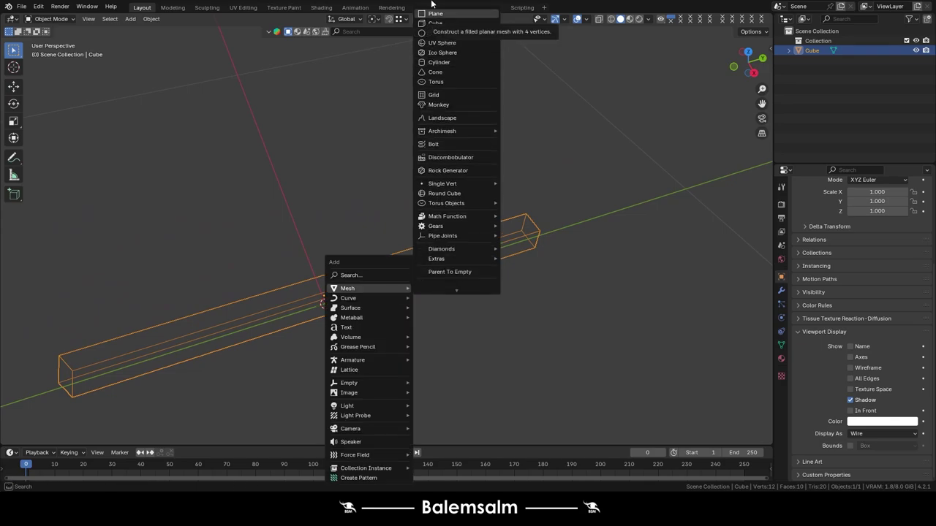
{"action": "left_click", "coordinate": [438, 62]}
{"action": "scroll", "coordinate": [471, 271], "scroll_direction": "down", "scroll_amount": 3}
{"action": "scroll", "coordinate": [472, 271], "scroll_direction": "down", "scroll_amount": 2}
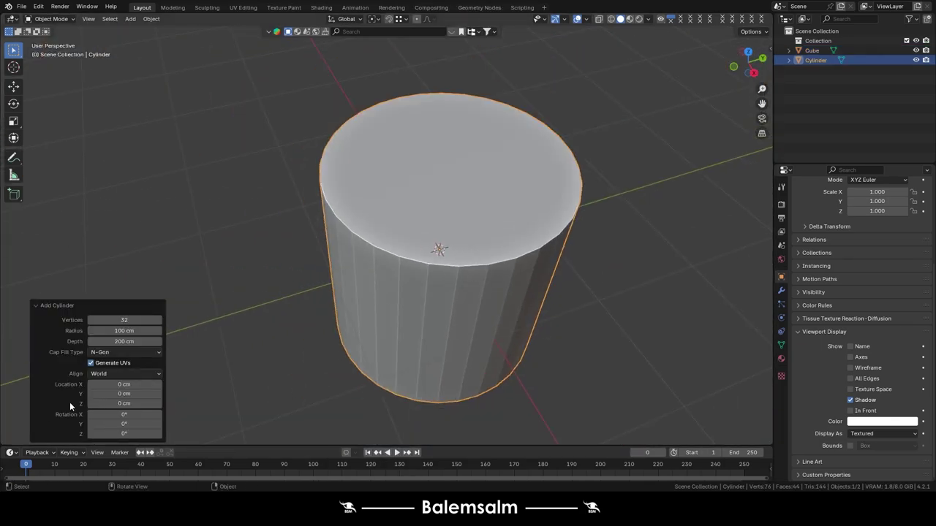
{"action": "key", "text": "Return"}
{"action": "key", "text": "r"}
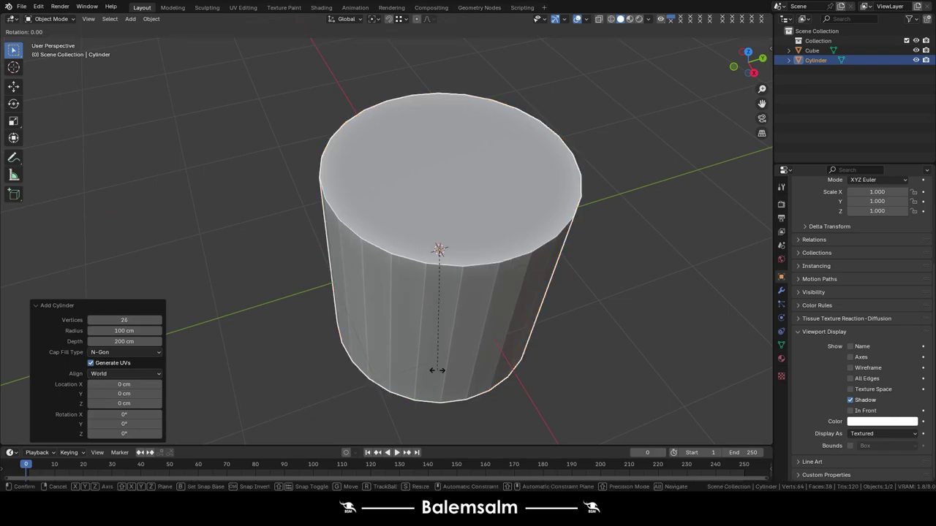
{"action": "key", "text": "9"}
{"action": "key", "text": "0"}
{"action": "key", "text": "Return"}
In front view, hide edge-length overlays and scale the cylinder down in Edit Mode.
{"action": "key", "text": "grave"}
{"action": "left_click", "coordinate": [411, 286]}
{"action": "key", "text": "Tab"}
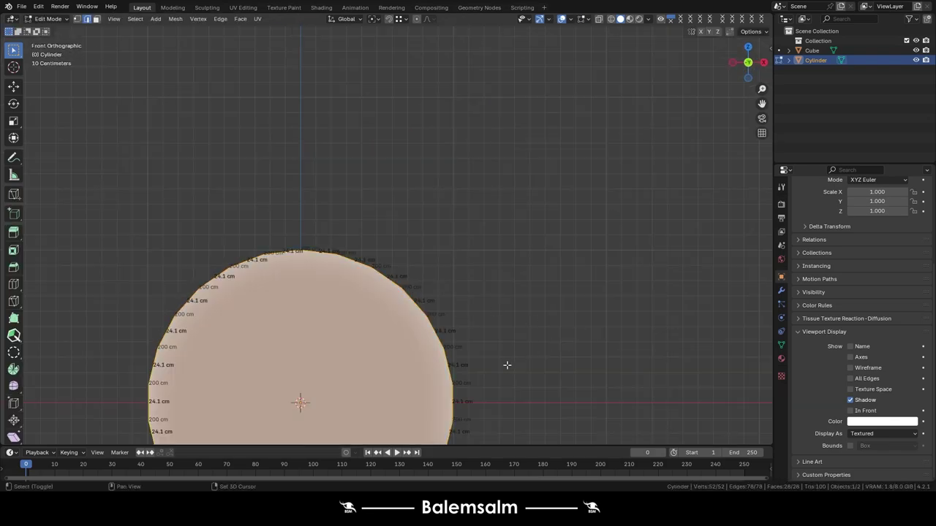
{"action": "left_click", "coordinate": [587, 19]}
{"action": "left_click", "coordinate": [528, 138]}
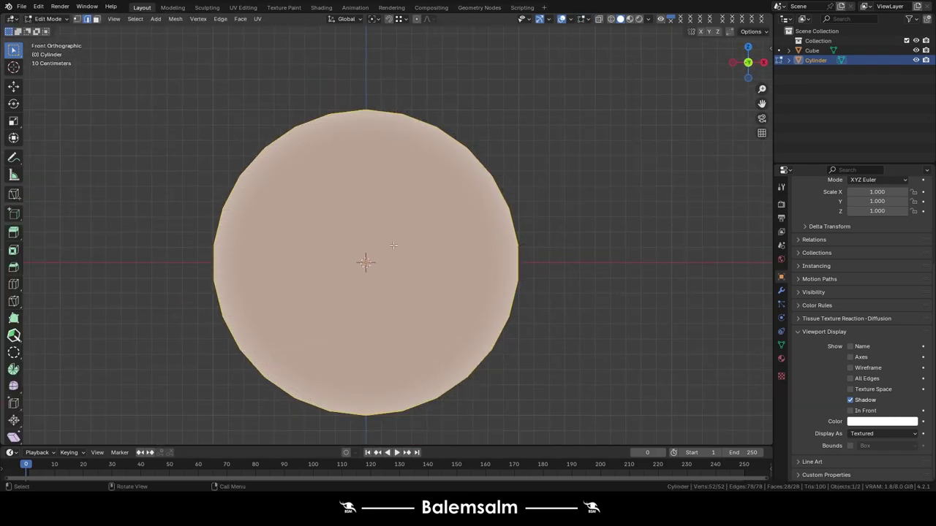
{"action": "key", "text": "s"}
{"action": "left_click", "coordinate": [386, 224]}
{"action": "scroll", "coordinate": [421, 235], "scroll_direction": "up", "scroll_amount": 5}
{"action": "scroll", "coordinate": [421, 236], "scroll_direction": "up", "scroll_amount": 5}
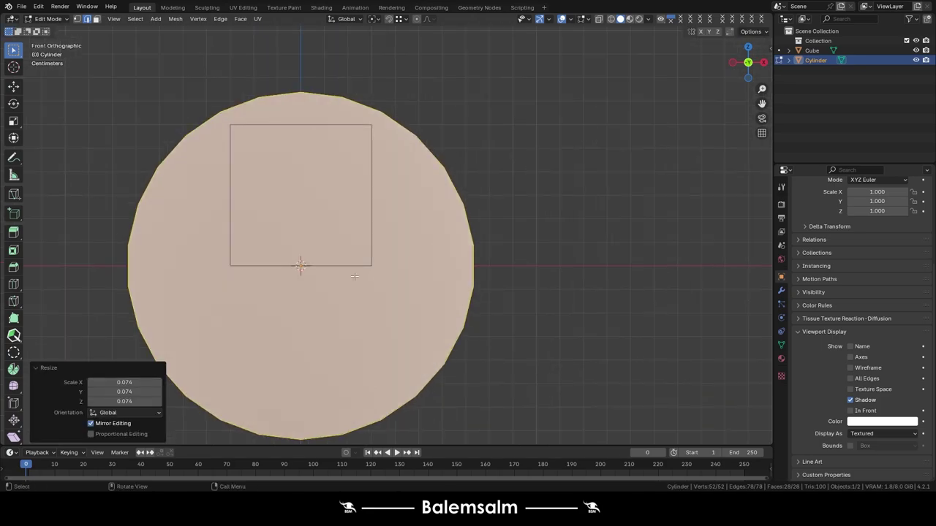
Reselect the cylinder, scale its mesh to 0.405, and view its circular face straight on.
{"action": "key", "text": "Tab"}
{"action": "left_click", "coordinate": [352, 266]}
{"action": "key", "text": "Tab"}
{"action": "key", "text": "s"}
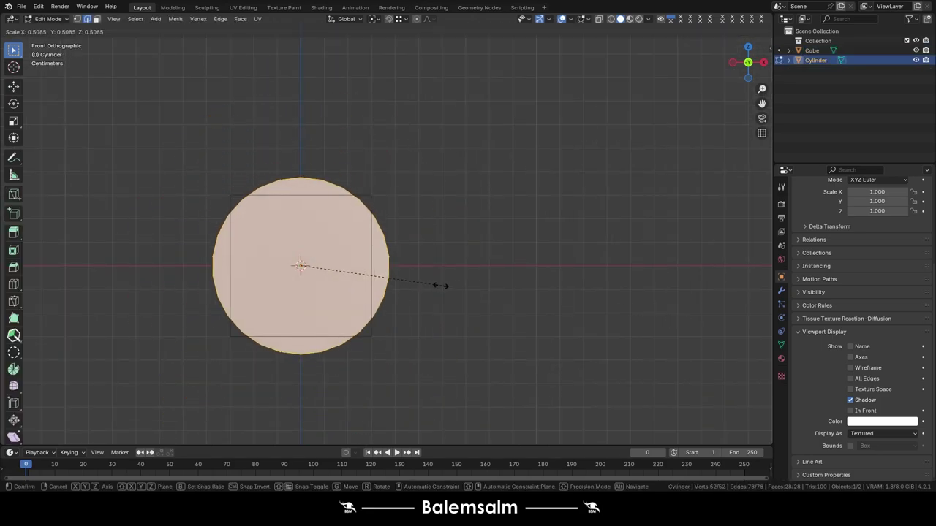
{"action": "left_click", "coordinate": [413, 280]}
{"action": "scroll", "coordinate": [483, 288], "scroll_direction": "up", "scroll_amount": 2}
{"action": "middle_click_drag", "start_coordinate": [483, 288], "coordinate": [425, 286]}
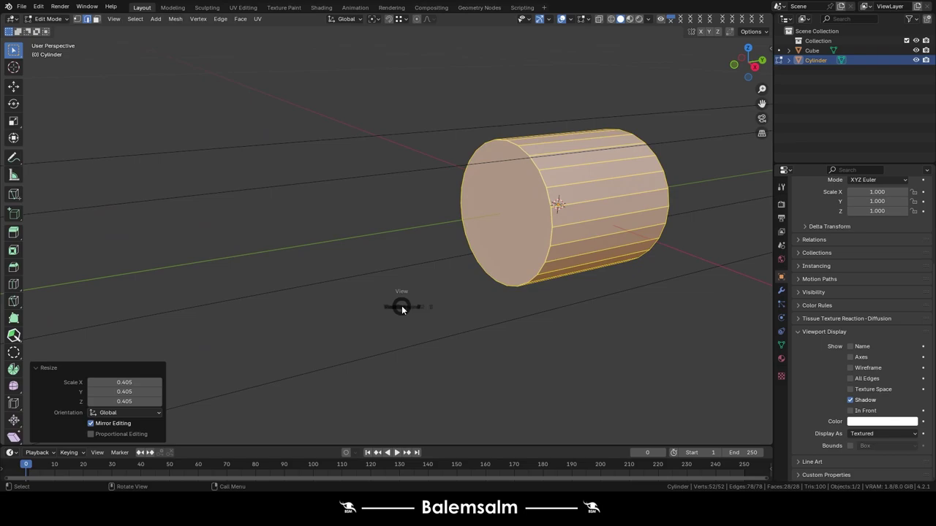
{"action": "key", "text": "grave"}
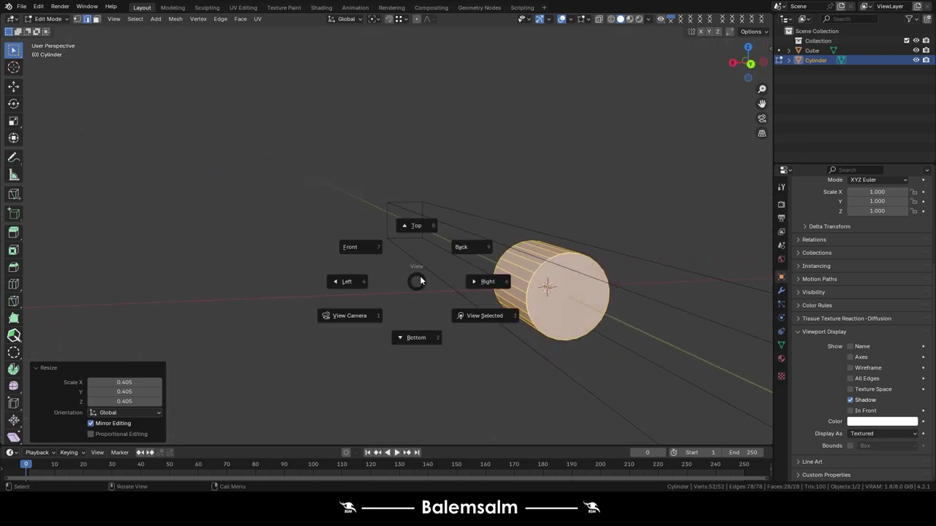
{"action": "left_click", "coordinate": [457, 244]}
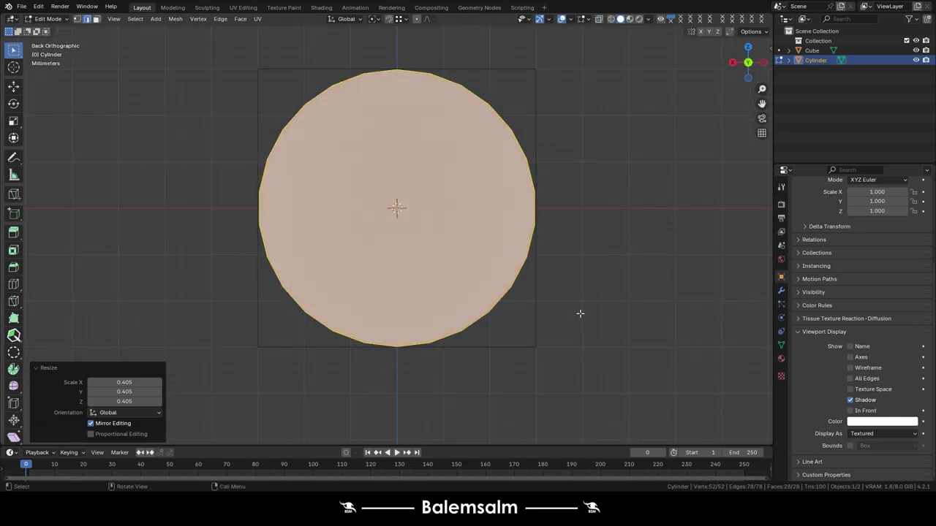
Narrow the circle into an ellipse along X, scale it to 0.818, and thin it along Y.
{"action": "key", "text": "s"}
{"action": "key", "text": "x"}
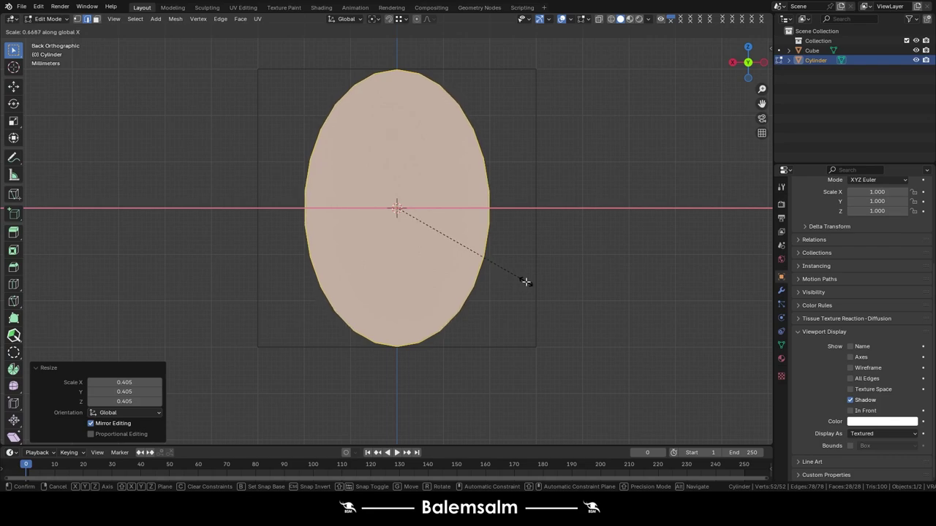
{"action": "left_click", "coordinate": [526, 281]}
{"action": "key", "text": "s"}
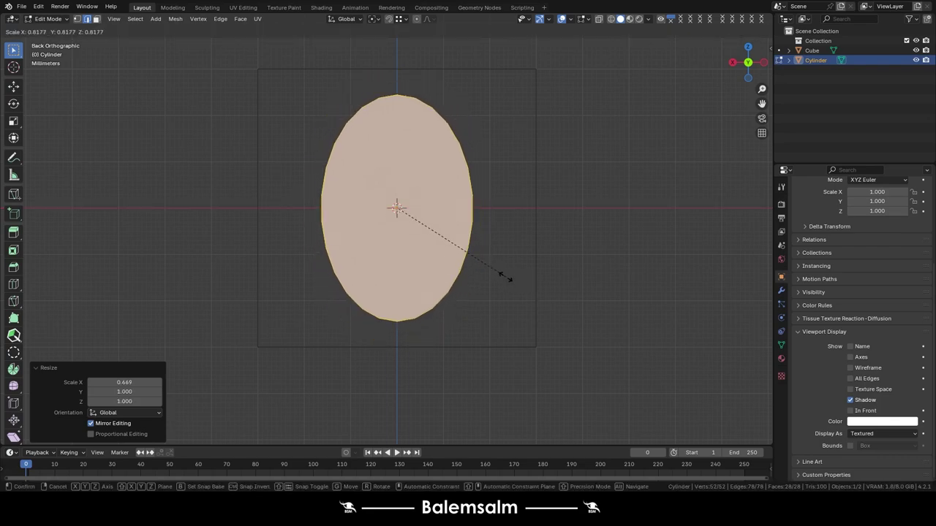
{"action": "left_click", "coordinate": [504, 276]}
{"action": "scroll", "coordinate": [505, 276], "scroll_direction": "down", "scroll_amount": 3}
{"action": "middle_click_drag", "start_coordinate": [504, 276], "coordinate": [529, 263]}
{"action": "key", "text": "s"}
{"action": "key", "text": "y"}
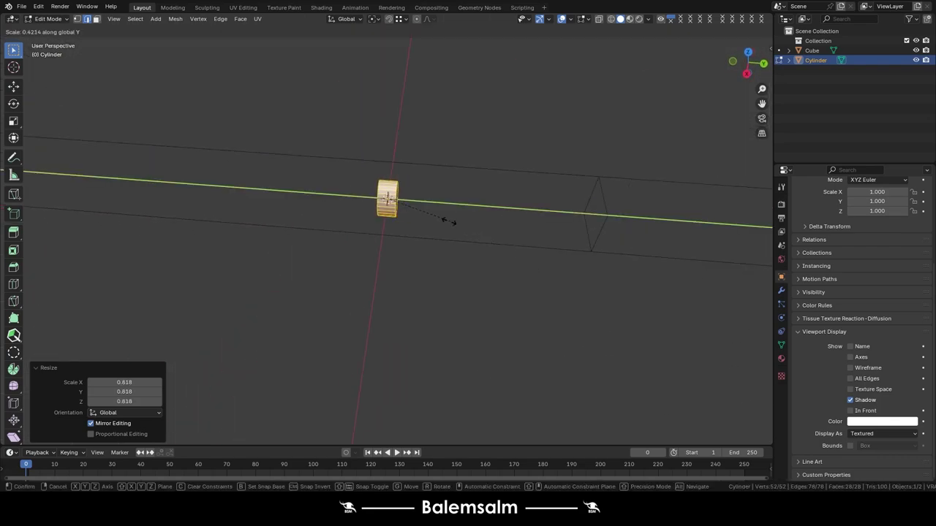
{"action": "left_click", "coordinate": [457, 217]}
Try moving the cylinder along Y in Object Mode, then back out of the move.
{"action": "key", "text": "Tab"}
{"action": "key", "text": "g"}
{"action": "key", "text": "y"}
{"action": "left_click", "coordinate": [377, 296]}
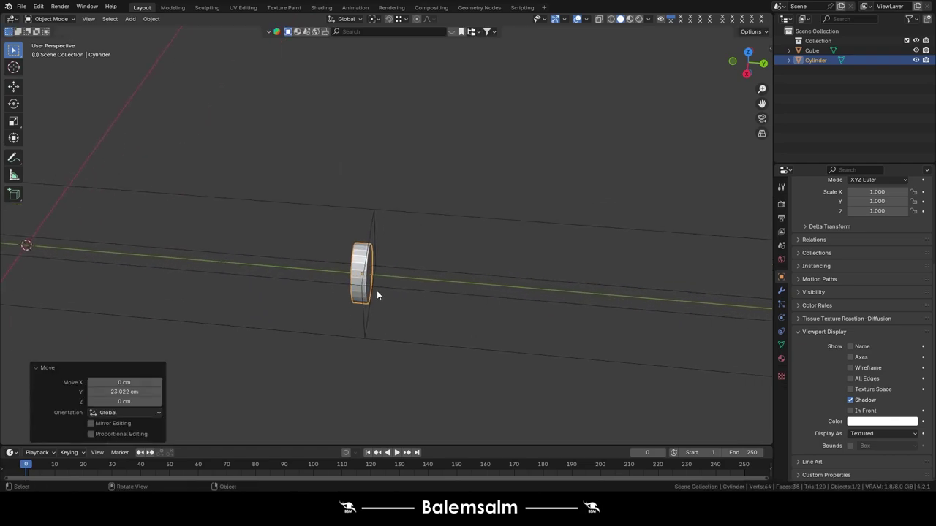
{"action": "scroll", "coordinate": [377, 296], "scroll_direction": "up", "scroll_amount": 2}
{"action": "key", "text": "g"}
Thin the disc along Y again in Edit Mode and return to Object Mode.
{"action": "key", "text": "y"}
{"action": "key", "text": "Escape"}
{"action": "key", "text": "Tab"}
{"action": "key", "text": "s"}
{"action": "key", "text": "y"}
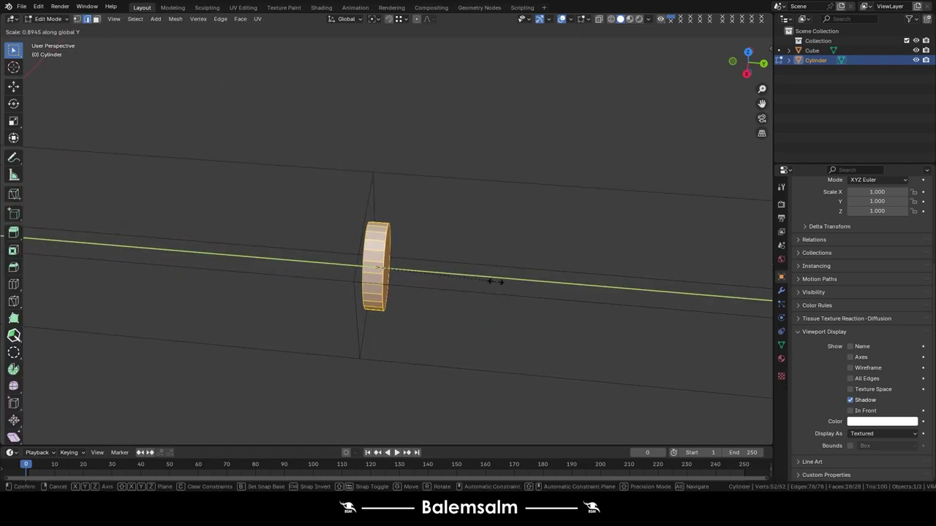
{"action": "left_click", "coordinate": [435, 267]}
{"action": "key", "text": "Tab"}
{"action": "middle_click_drag", "start_coordinate": [386, 151], "coordinate": [322, 207]}
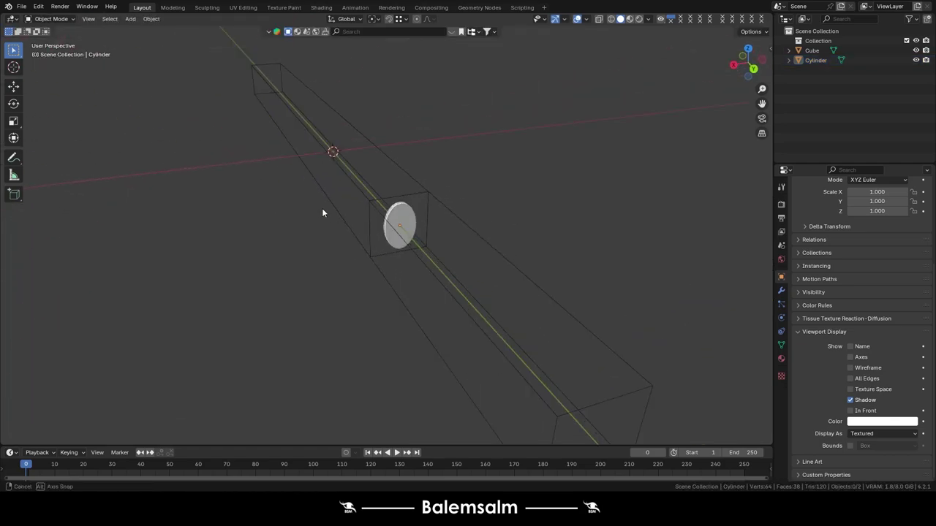
Reselect the disc, view it face-on from the back, and enlarge it to 1.218.
{"action": "key", "text": "alt+a"}
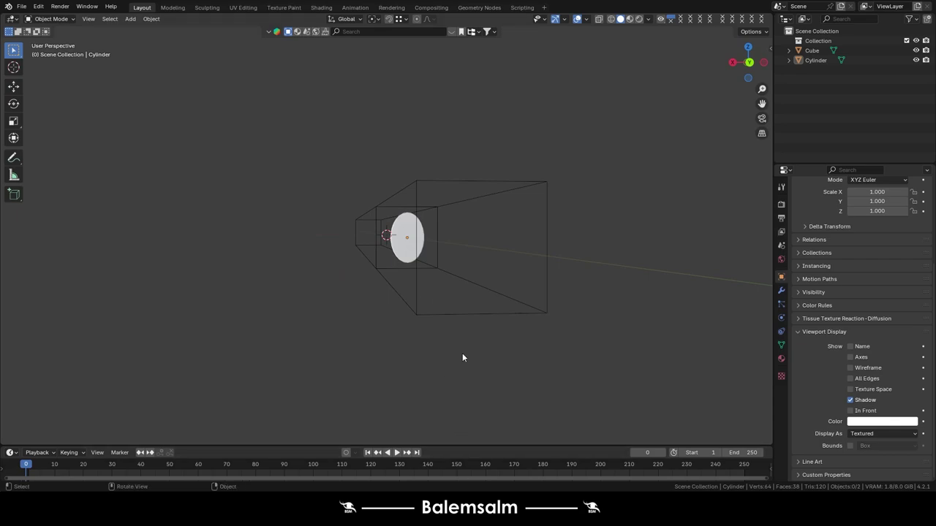
{"action": "key", "text": "grave"}
{"action": "left_click", "coordinate": [439, 244]}
{"action": "key", "text": "Tab"}
{"action": "key", "text": "grave"}
{"action": "left_click", "coordinate": [472, 214]}
{"action": "scroll", "coordinate": [450, 254], "scroll_direction": "up", "scroll_amount": 4}
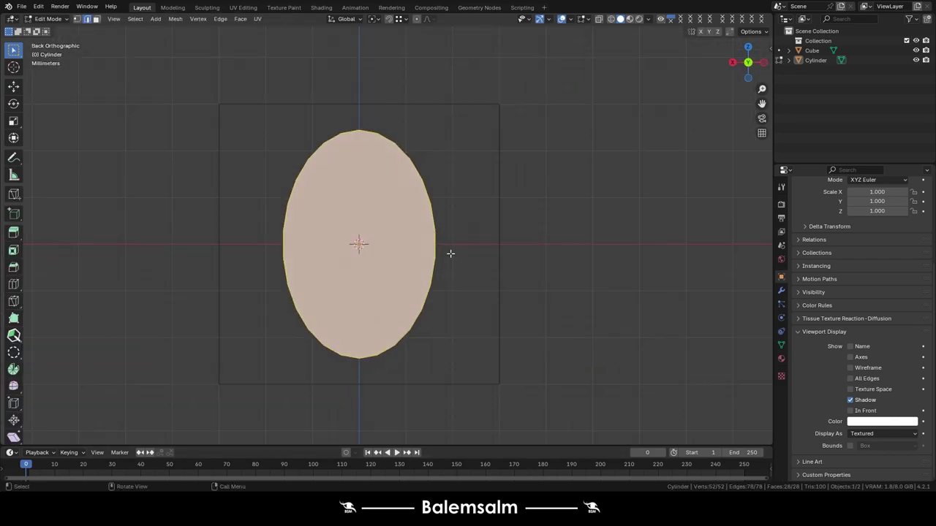
{"action": "key", "text": "s"}
{"action": "left_click", "coordinate": [475, 261]}
Narrow the oval disc along X and save the file as 2024.09.23.katana.blend.
{"action": "key", "text": "s"}
{"action": "key", "text": "x"}
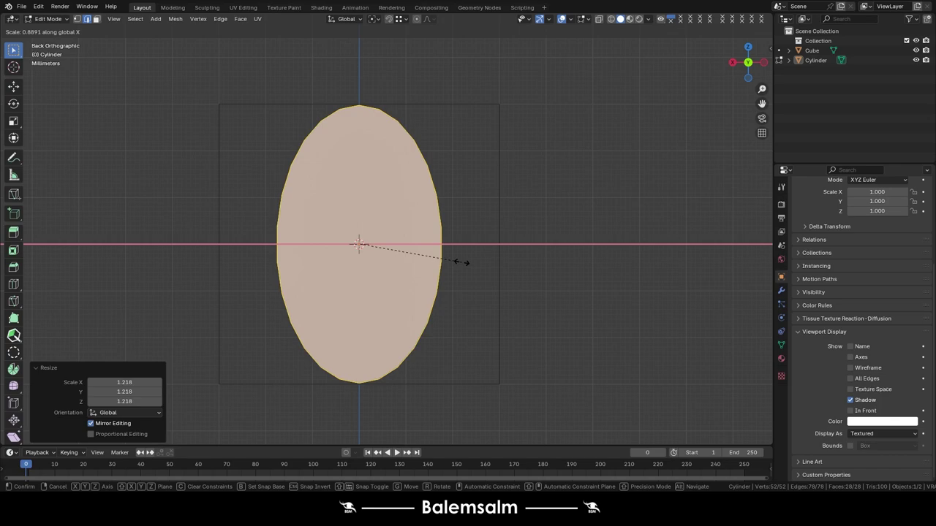
{"action": "left_click", "coordinate": [460, 262]}
{"action": "key", "text": "Tab"}
{"action": "mouse_move", "coordinate": [463, 261]}
{"action": "middle_mouse_down"}
{"action": "mouse_move", "coordinate": [546, 281]}
{"action": "mouse_move", "coordinate": [520, 209]}
{"action": "mouse_move", "coordinate": [587, 222]}
{"action": "mouse_move", "coordinate": [417, 310]}
{"action": "middle_mouse_up"}
{"action": "key", "text": "grave"}
{"action": "key", "text": "Escape"}
{"action": "key", "text": "ctrl+s"}
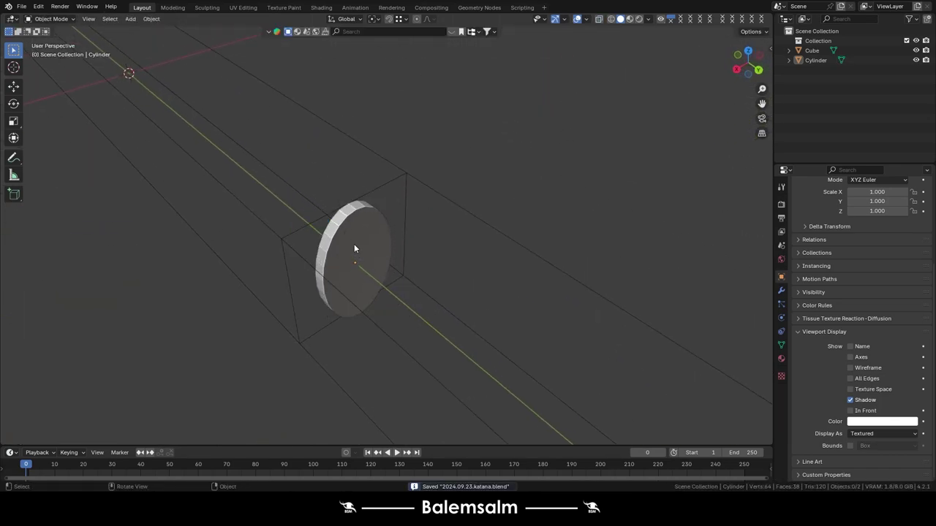
Thin the disc further along Y, then deselect everything and orbit to inspect it.
{"action": "left_click", "coordinate": [354, 249]}
{"action": "key", "text": "Tab"}
{"action": "key", "text": "s"}
{"action": "key", "text": "x"}
{"action": "key", "text": "y"}
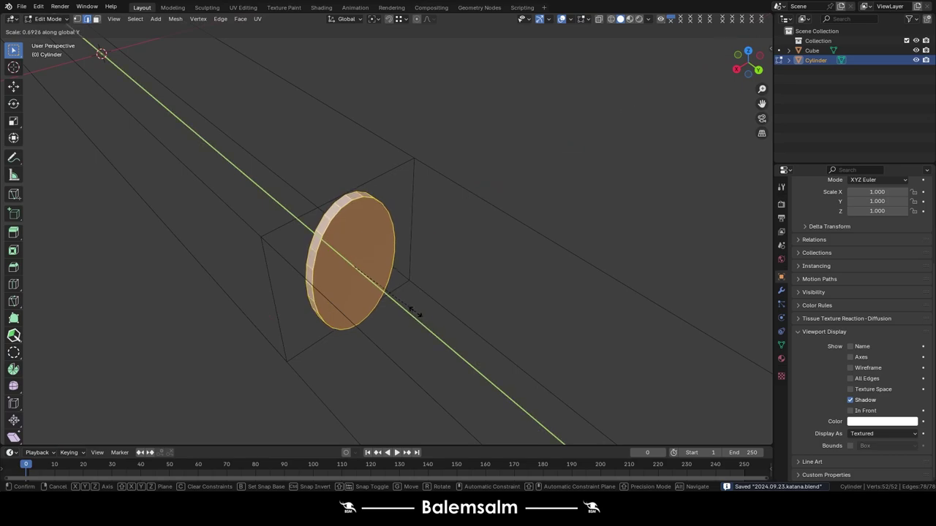
{"action": "left_click", "coordinate": [416, 313]}
{"action": "key", "text": "Tab"}
{"action": "key", "text": "alt+a"}
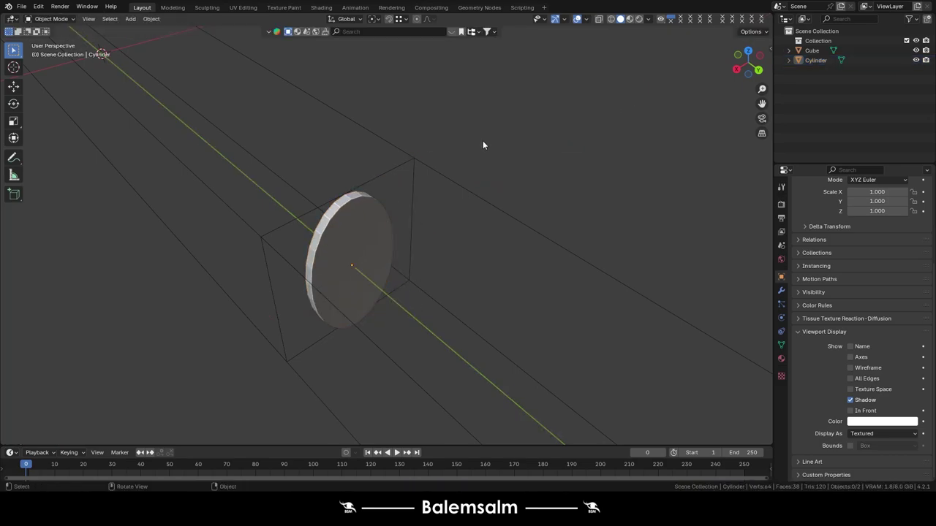
{"action": "scroll", "coordinate": [402, 208], "scroll_direction": "down", "scroll_amount": 5}
{"action": "mouse_move", "coordinate": [402, 208]}
{"action": "middle_mouse_down"}
{"action": "mouse_move", "coordinate": [516, 181]}
{"action": "mouse_move", "coordinate": [408, 184]}
{"action": "mouse_move", "coordinate": [373, 290]}
{"action": "middle_mouse_up"}
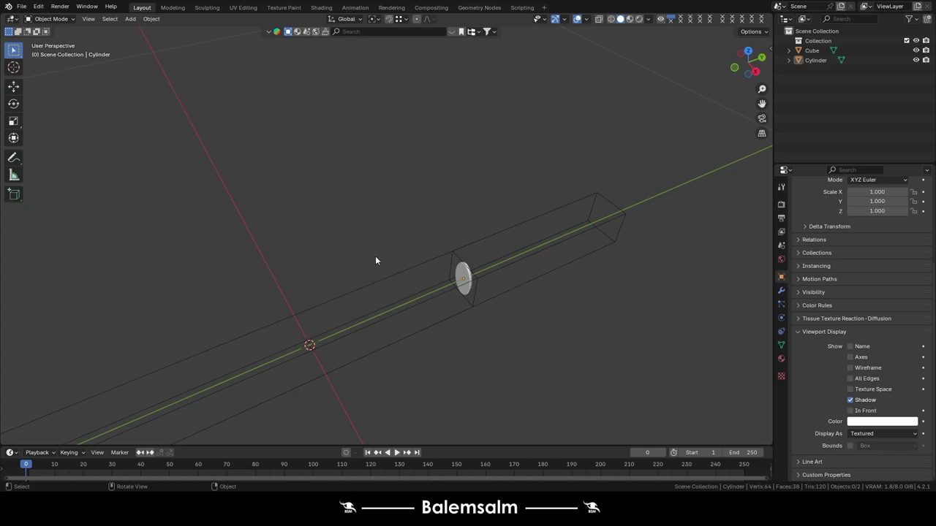
{"action": "mouse_move", "coordinate": [375, 256]}
{"action": "middle_mouse_down"}
{"action": "mouse_move", "coordinate": [389, 264]}
{"action": "mouse_move", "coordinate": [371, 268]}
{"action": "mouse_move", "coordinate": [431, 225]}
{"action": "middle_mouse_up"}
Add a cube and try shrinking it to 0.1 in Edit Mode, undoing the attempts.
{"action": "key", "text": "shift+a"}
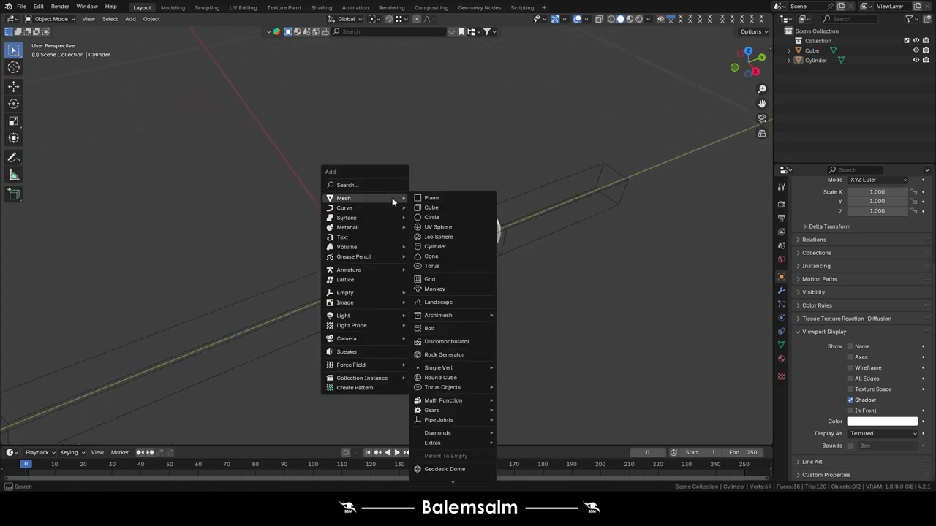
{"action": "left_click", "coordinate": [432, 209]}
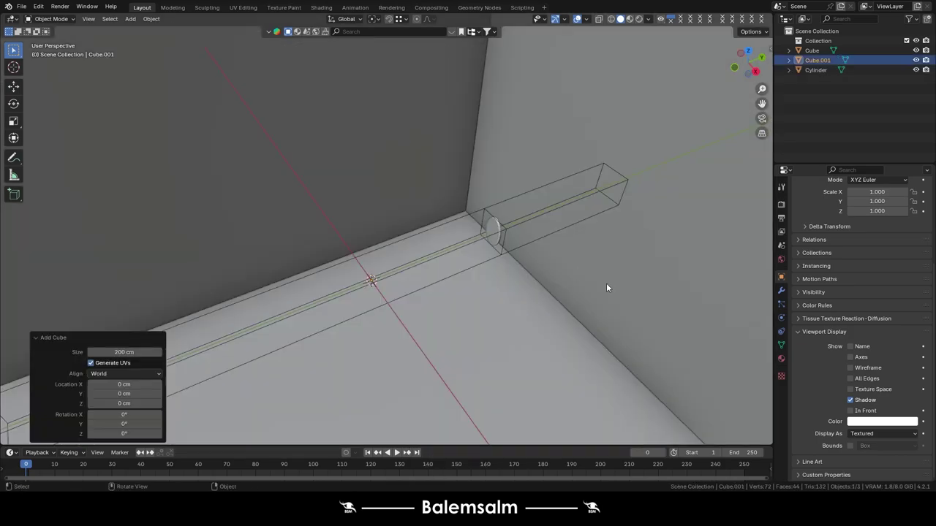
{"action": "key", "text": "Tab"}
{"action": "type", "text": "sz.1"}
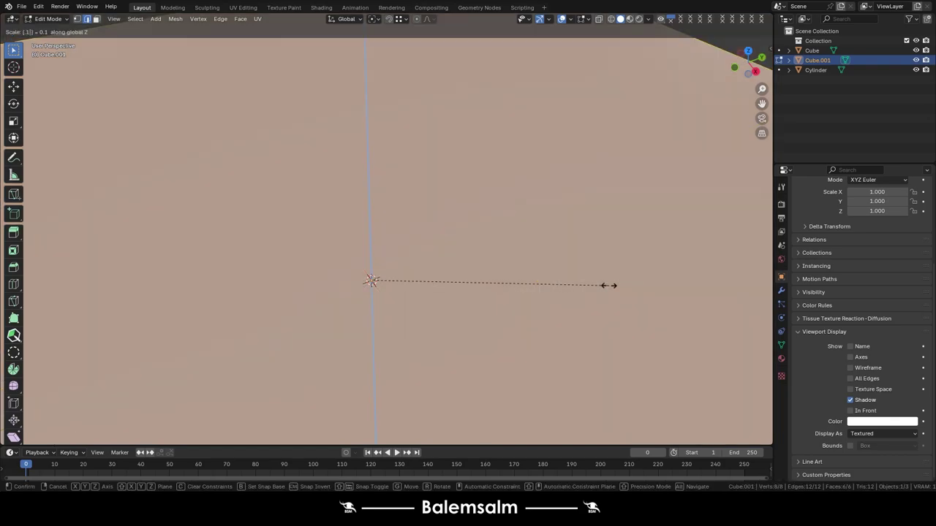
{"action": "key", "text": "Return"}
{"action": "scroll", "coordinate": [380, 263], "scroll_direction": "down", "scroll_amount": 5}
{"action": "key", "text": "ctrl+z"}
{"action": "type", "text": "s"}
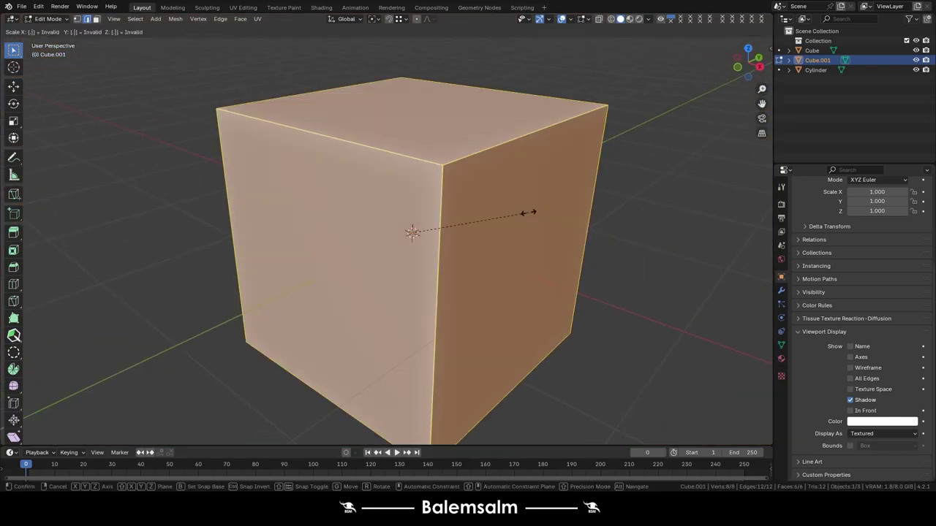
{"action": "type", "text": ".1"}
{"action": "key", "text": "Return"}
{"action": "type", "text": "s.1"}
{"action": "key", "text": "Return"}
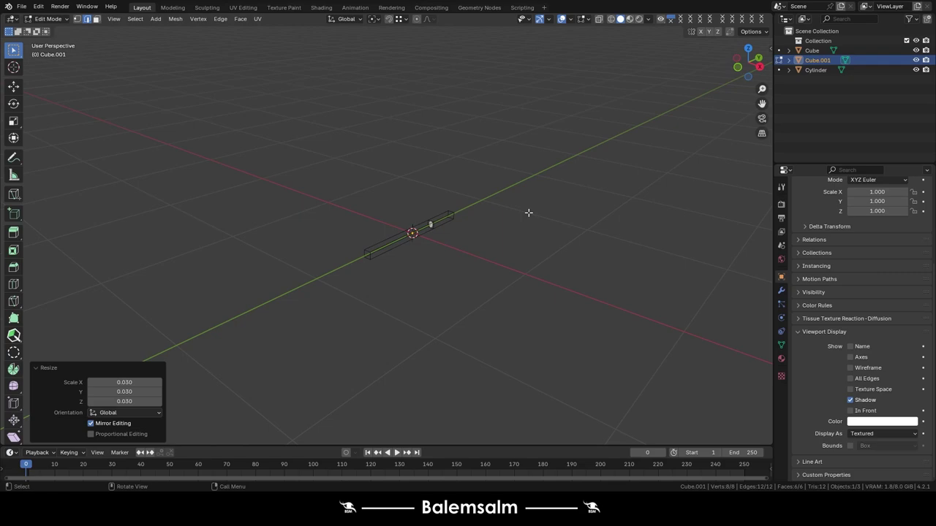
{"action": "key", "text": "ctrl+z"}
{"action": "scroll", "coordinate": [497, 204], "scroll_direction": "up", "scroll_amount": 5}
From the front view, scale the cube down and return to Object Mode.
{"action": "key", "text": "grave"}
{"action": "left_click", "coordinate": [342, 205]}
{"action": "key", "text": "s"}
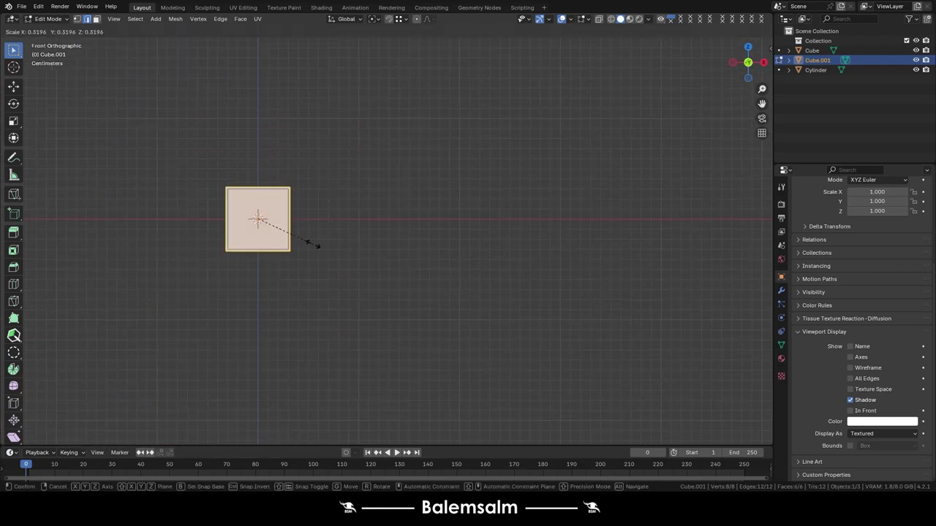
{"action": "left_click", "coordinate": [271, 227]}
{"action": "scroll", "coordinate": [271, 226], "scroll_direction": "up", "scroll_amount": 5}
{"action": "key", "text": "s"}
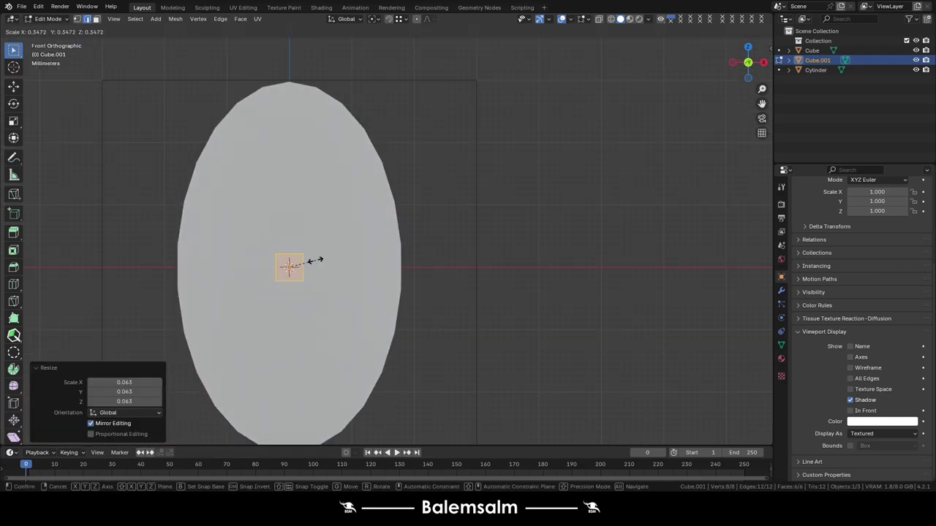
{"action": "key", "text": "Escape"}
{"action": "key", "text": "Tab"}
{"action": "key", "text": "KP_0"}
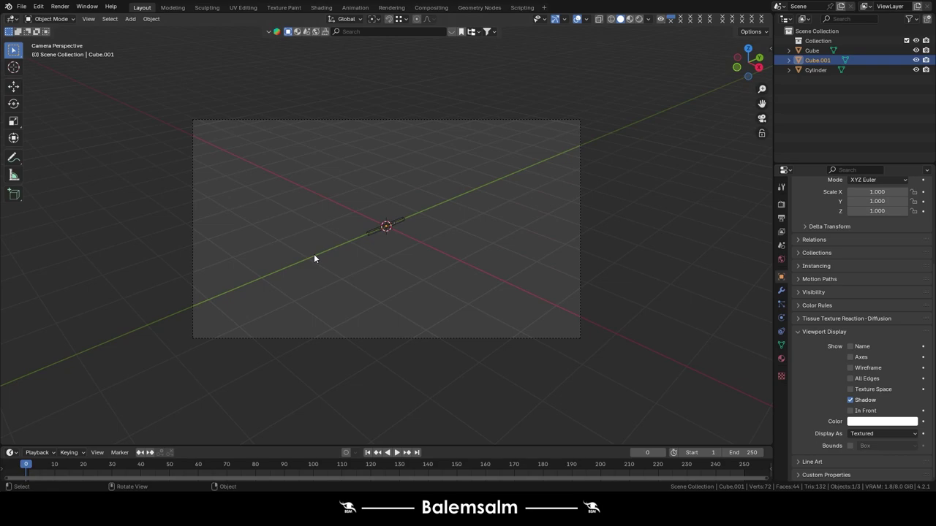
{"action": "key", "text": "KP_1"}
Isolate Cube.001 in Local View and resize its mesh to 0.731.
{"action": "key", "text": "KP_Divide"}
{"action": "scroll", "coordinate": [482, 220], "scroll_direction": "up", "scroll_amount": 3}
{"action": "key", "text": "Tab"}
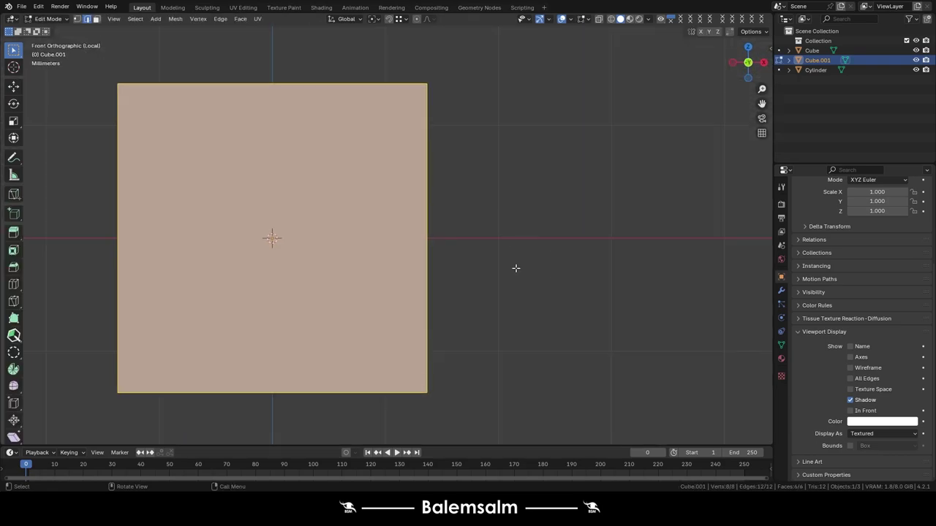
{"action": "key", "text": "s"}
{"action": "left_click", "coordinate": [441, 246]}
{"action": "scroll", "coordinate": [442, 247], "scroll_direction": "down", "scroll_amount": 3}
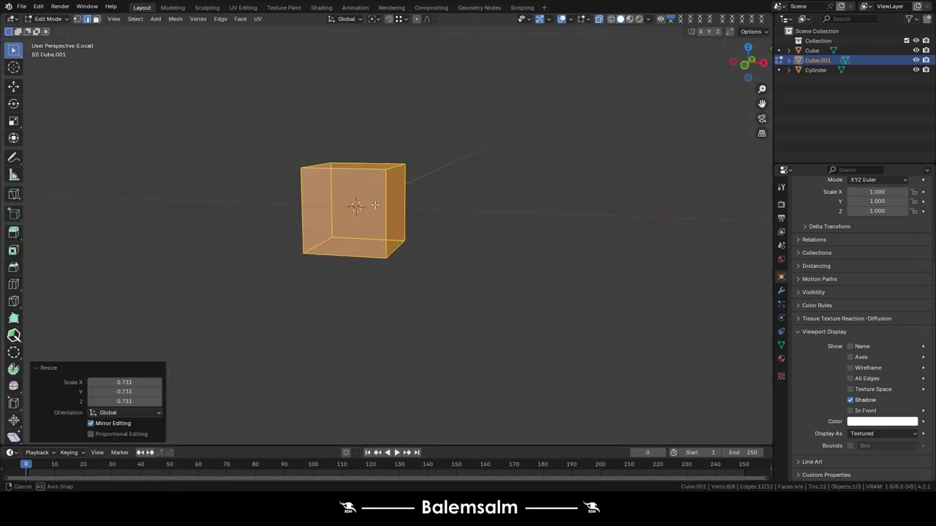
{"action": "middle_click_drag", "start_coordinate": [441, 246], "coordinate": [403, 234]}
Adjust the near clipping distance in the N sidebar's View tab.
{"action": "key", "text": "n"}
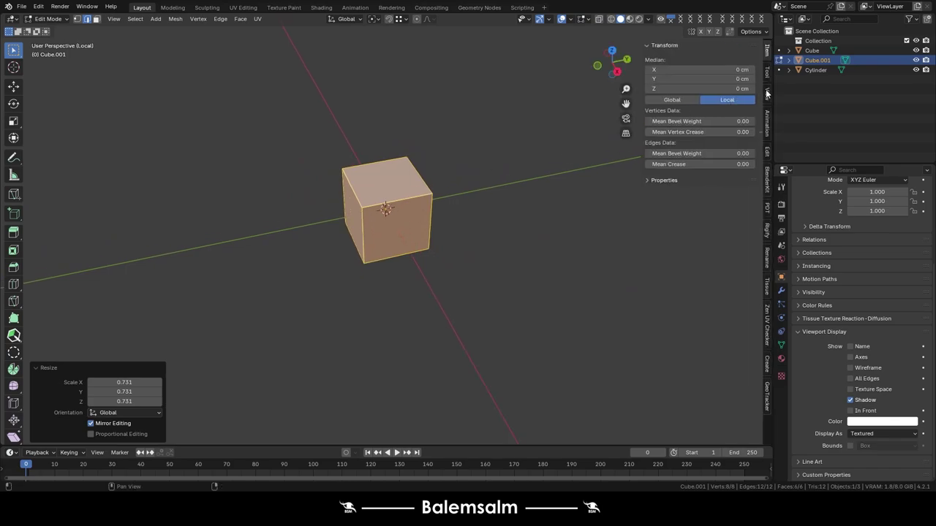
{"action": "left_click", "coordinate": [766, 93]}
{"action": "left_click", "coordinate": [717, 70]}
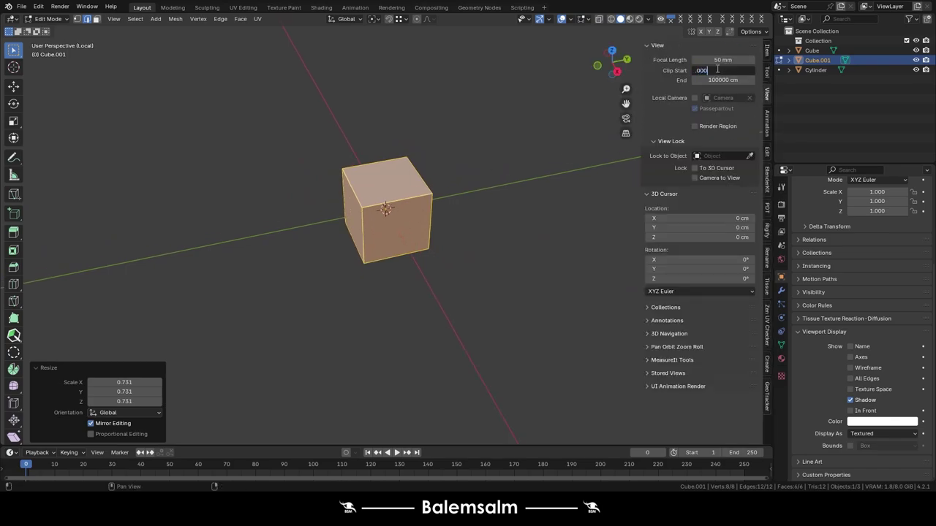
{"action": "key", "text": "n"}
{"action": "scroll", "coordinate": [448, 212], "scroll_direction": "up", "scroll_amount": 3}
{"action": "scroll", "coordinate": [439, 271], "scroll_direction": "down", "scroll_amount": 4}
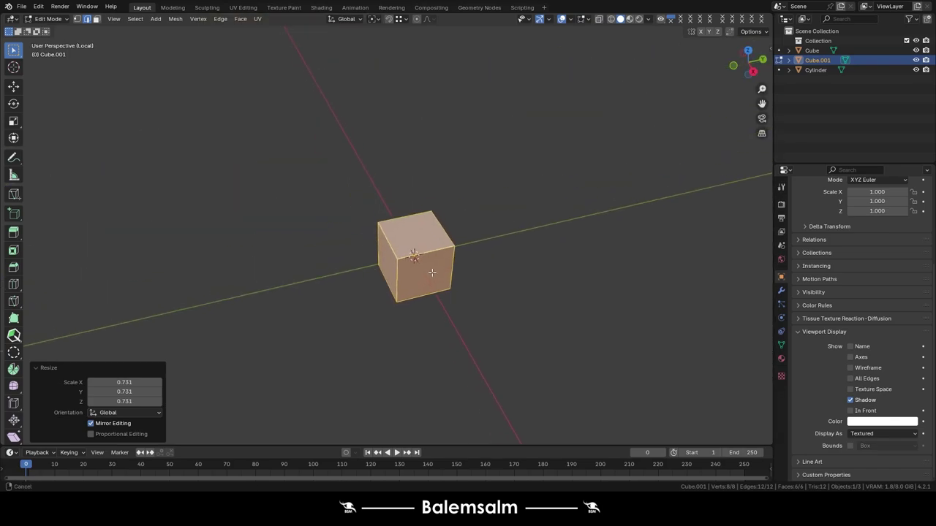
Cancel a trial edge loop and delete the cube's front face.
{"action": "key", "text": "ctrl+r"}
{"action": "left_click", "coordinate": [343, 269]}
{"action": "mouse_move", "coordinate": [412, 244]}
{"action": "middle_mouse_down"}
{"action": "mouse_move", "coordinate": [344, 269]}
{"action": "mouse_move", "coordinate": [275, 313]}
{"action": "middle_mouse_up"}
{"action": "right_click", "coordinate": [345, 277]}
{"action": "key", "text": "ctrl+z"}
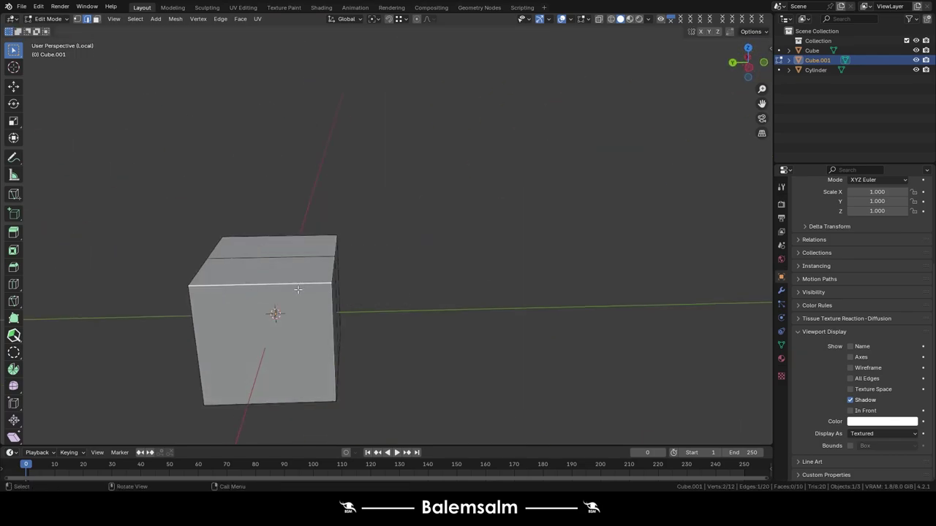
{"action": "key", "text": "3"}
{"action": "left_click", "coordinate": [275, 314]}
{"action": "key", "text": "x"}
Add an X-axis Mirror modifier to Cube.001 with Clipping enabled.
{"action": "left_click", "coordinate": [781, 291]}
{"action": "left_click", "coordinate": [856, 203]}
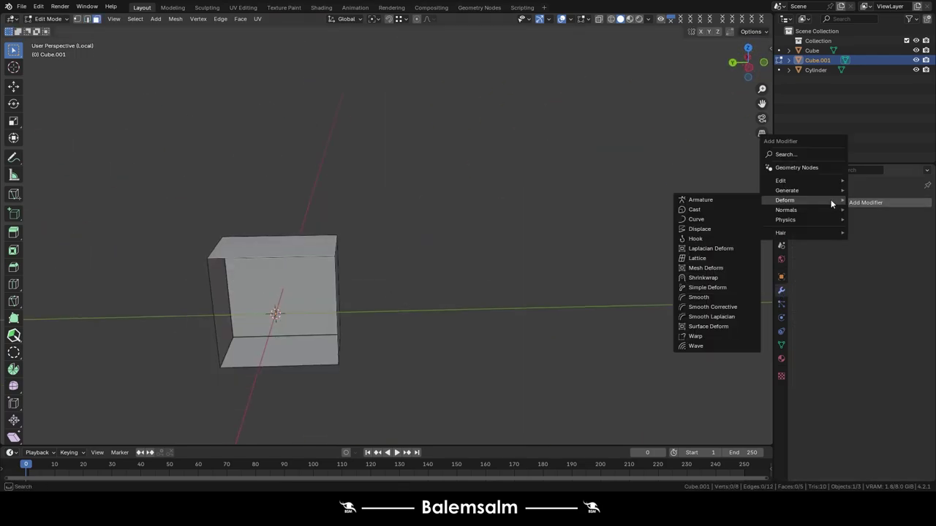
{"action": "mouse_move", "coordinate": [787, 190]}
{"action": "left_click", "coordinate": [700, 265]}
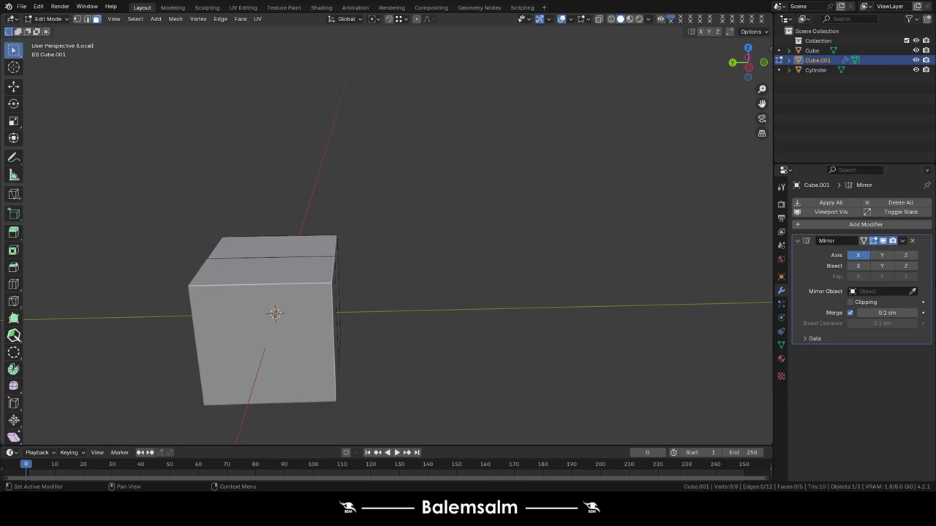
{"action": "left_click", "coordinate": [850, 303]}
{"action": "middle_click_drag", "start_coordinate": [439, 307], "coordinate": [248, 324]}
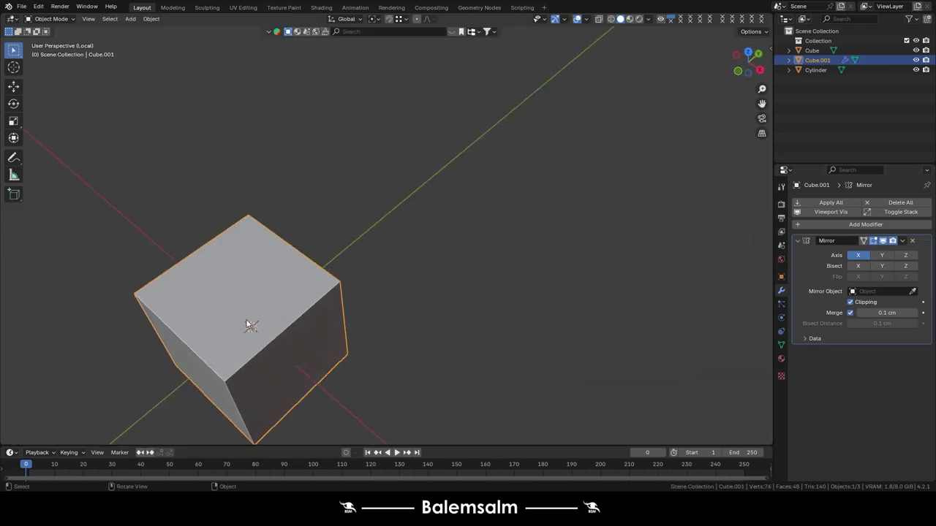
Bevel the cube's top edge into a peaked, house-like roof.
{"action": "key", "text": "2"}
{"action": "left_click", "coordinate": [287, 333]}
{"action": "key", "text": "ctrl+b"}
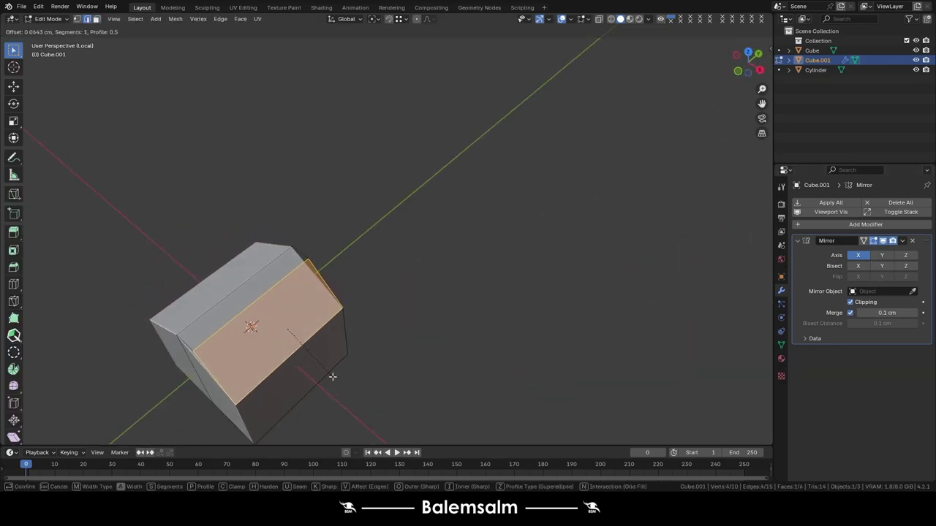
{"action": "left_click", "coordinate": [332, 377]}
{"action": "mouse_move", "coordinate": [332, 376]}
{"action": "middle_mouse_down"}
{"action": "mouse_move", "coordinate": [355, 293]}
{"action": "mouse_move", "coordinate": [401, 251]}
{"action": "mouse_move", "coordinate": [372, 316]}
{"action": "mouse_move", "coordinate": [380, 312]}
{"action": "mouse_move", "coordinate": [366, 293]}
{"action": "middle_mouse_up"}
{"action": "key", "text": "3"}
{"action": "left_click", "coordinate": [366, 293]}
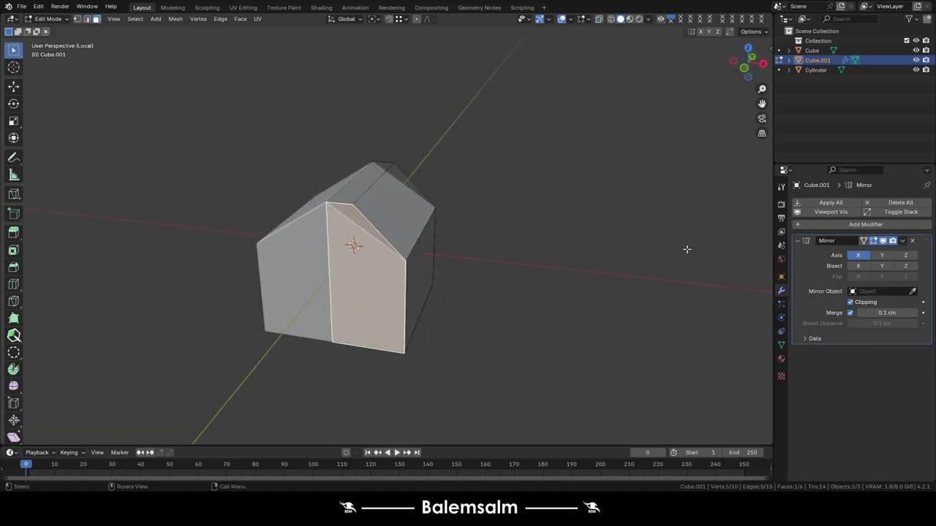
Select the roof ridge edge, move it along X, and turn off mirror clipping.
{"action": "key", "text": "Tab"}
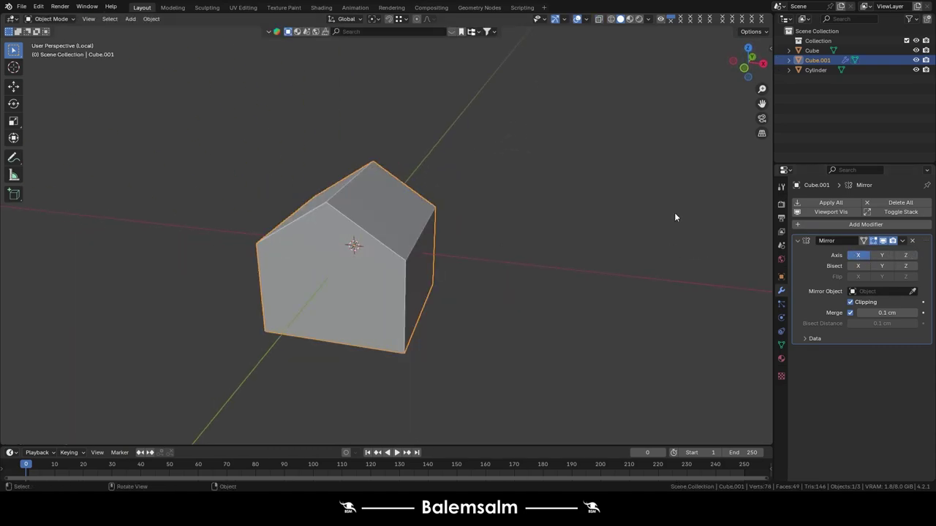
{"action": "key", "text": "Tab"}
{"action": "key", "text": "2"}
{"action": "left_click_drag", "start_coordinate": [358, 185], "coordinate": [373, 182]}
{"action": "key", "text": "x"}
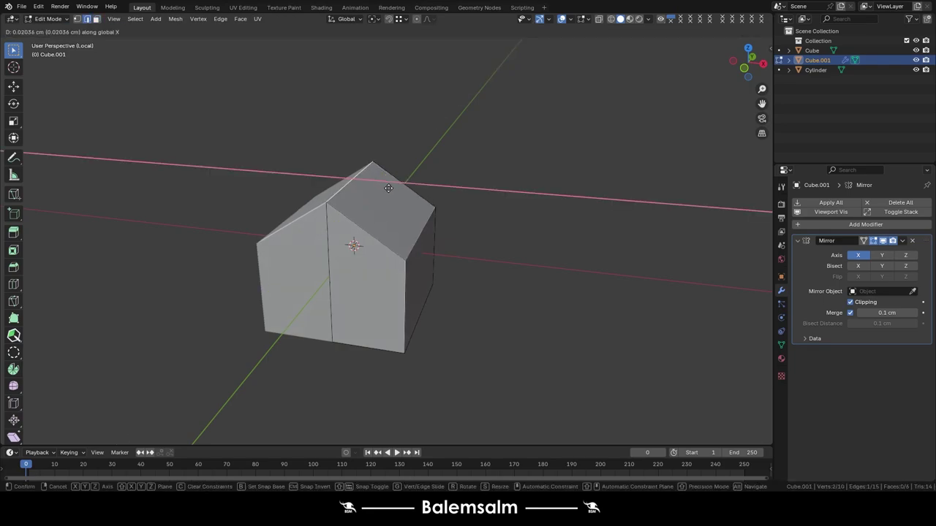
{"action": "left_click", "coordinate": [766, 276]}
{"action": "left_click", "coordinate": [851, 302]}
Move the split ridge halves along X to merge them into a single peak.
{"action": "key", "text": "g"}
{"action": "key", "text": "x"}
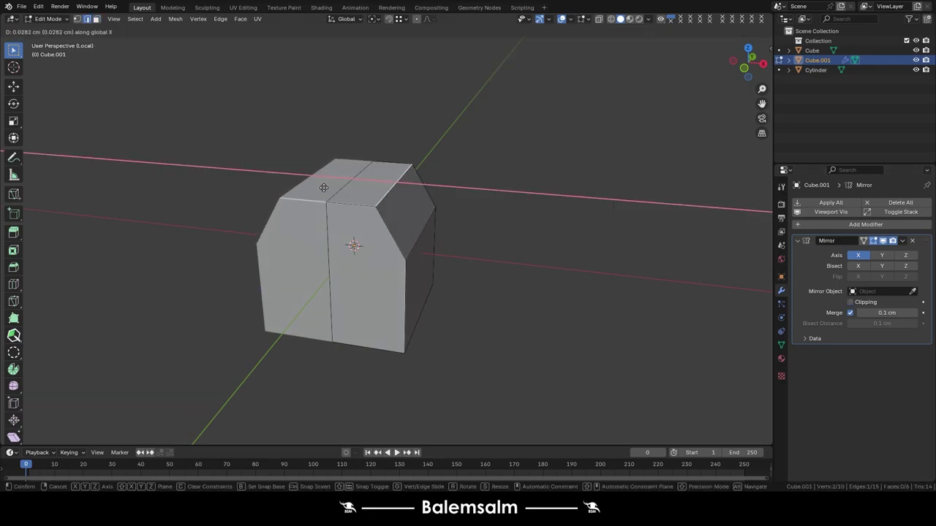
{"action": "left_click", "coordinate": [318, 190]}
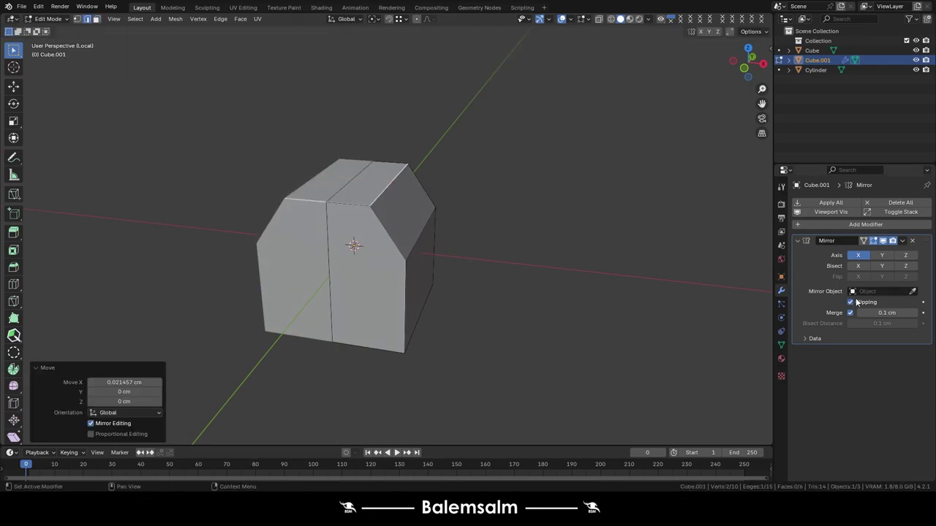
{"action": "key", "text": "ctrl+z"}
{"action": "key", "text": "ctrl+shift+z"}
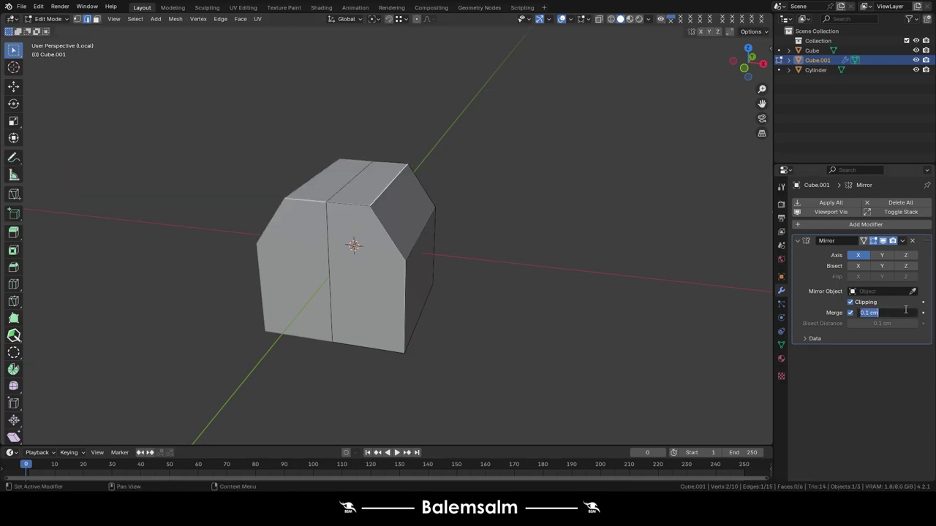
{"action": "key", "text": "g"}
{"action": "key", "text": "x"}
{"action": "left_click", "coordinate": [443, 209]}
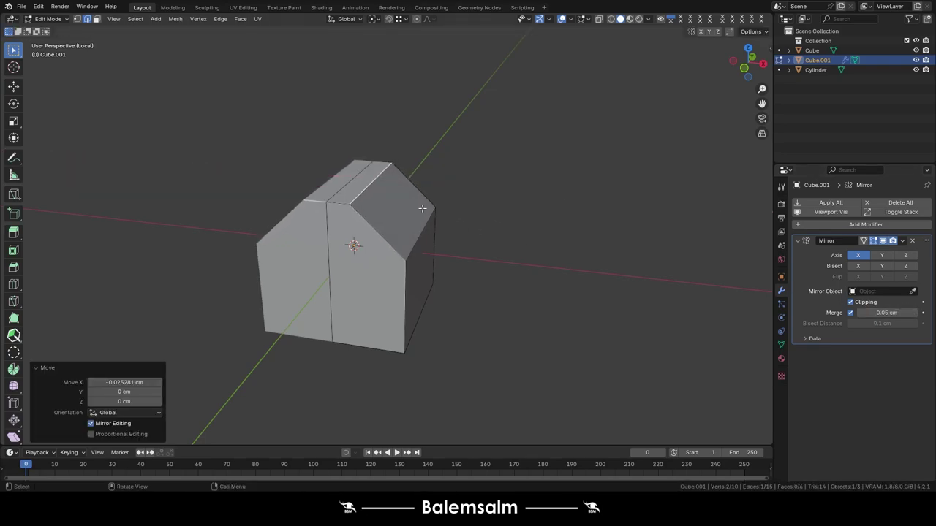
{"action": "left_click", "coordinate": [408, 183]}
{"action": "scroll", "coordinate": [436, 176], "scroll_direction": "down", "scroll_amount": 3}
{"action": "key", "text": "KP_1"}
Extrude the roof face into an angled arm of several segments.
{"action": "scroll", "coordinate": [397, 203], "scroll_direction": "up", "scroll_amount": 1}
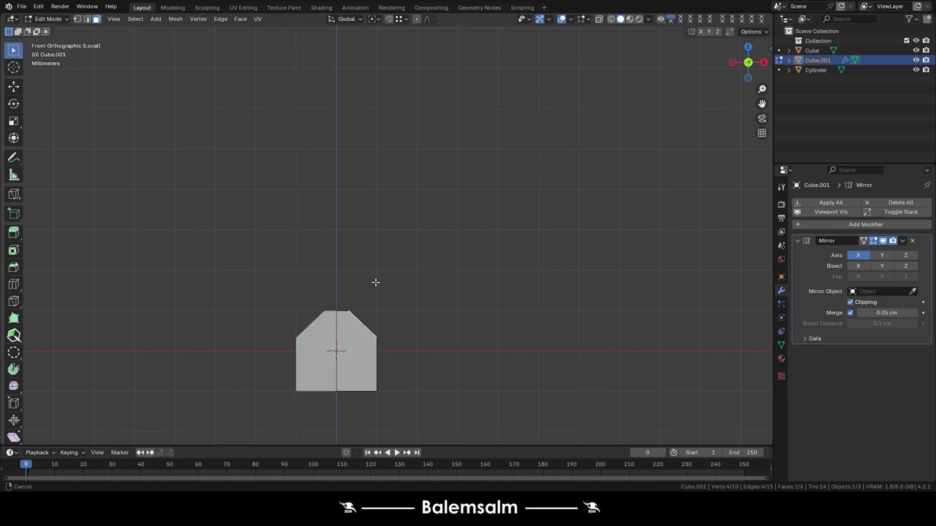
{"action": "scroll", "coordinate": [376, 282], "scroll_direction": "up", "scroll_amount": 2}
{"action": "right_click", "coordinate": [388, 309], "text": "ctrl"}
{"action": "right_click", "coordinate": [437, 268], "text": "ctrl"}
{"action": "right_click", "coordinate": [462, 227], "text": "ctrl"}
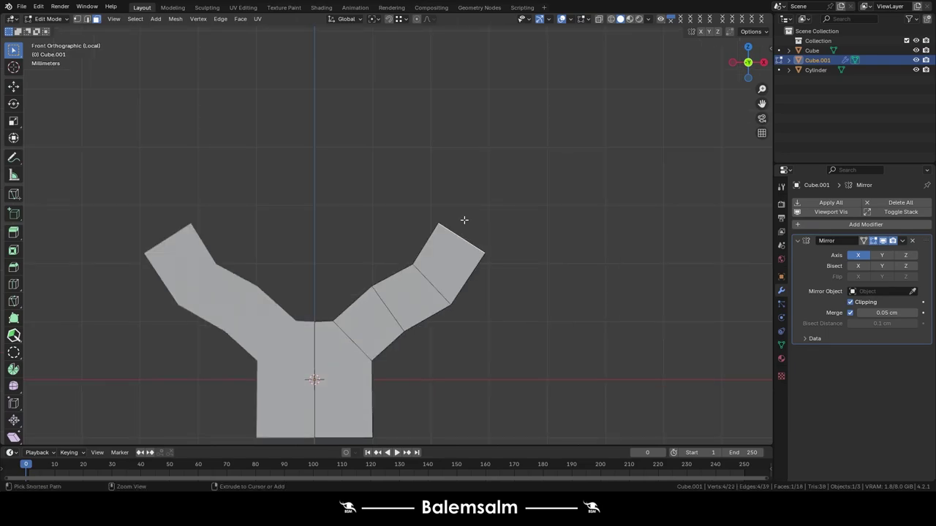
{"action": "right_click", "coordinate": [448, 183], "text": "ctrl"}
Continue extruding the arm upward and curl its tip in to the centre line.
{"action": "right_click", "coordinate": [410, 159], "text": "ctrl"}
{"action": "right_click", "coordinate": [382, 111], "text": "ctrl"}
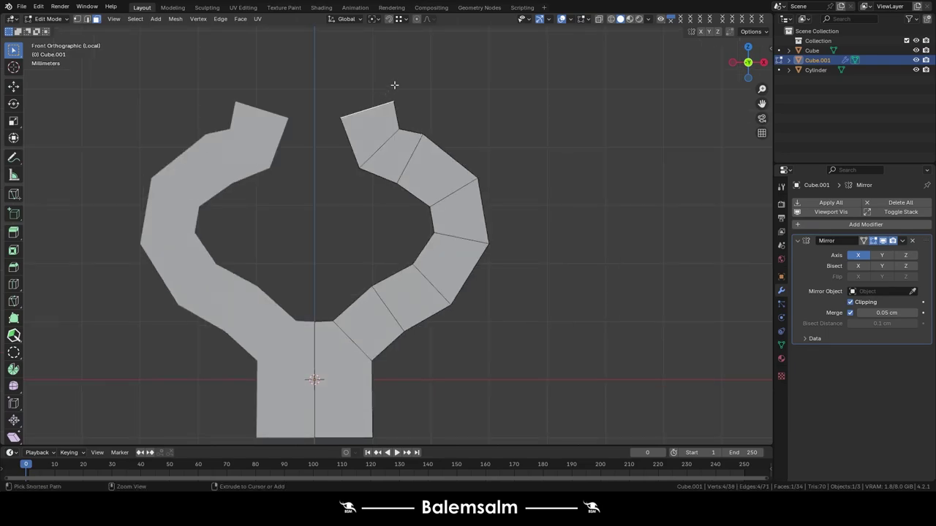
{"action": "right_click", "coordinate": [395, 85], "text": "ctrl"}
{"action": "right_click", "coordinate": [418, 31], "text": "ctrl"}
{"action": "middle_click_drag", "start_coordinate": [418, 31], "coordinate": [400, 120], "text": "shift"}
{"action": "right_click", "coordinate": [386, 101], "text": "ctrl"}
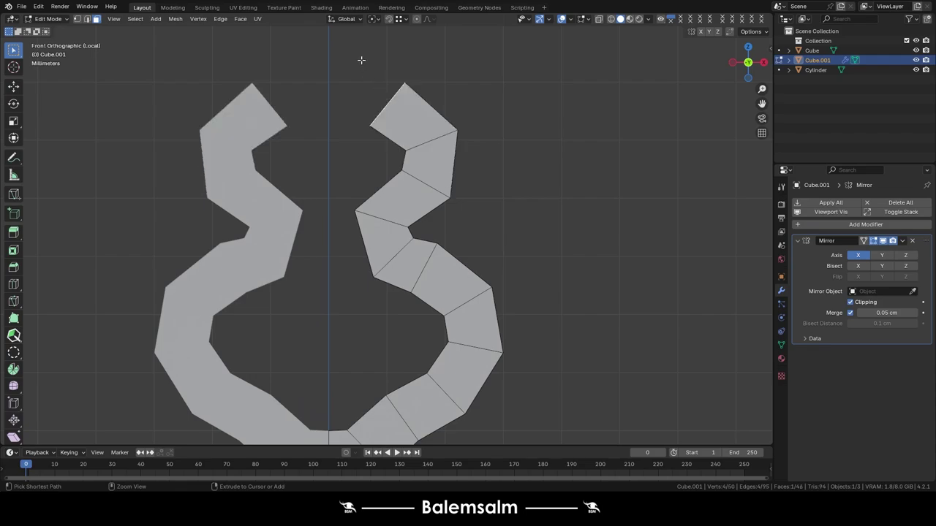
{"action": "right_click", "coordinate": [361, 60], "text": "ctrl"}
{"action": "scroll", "coordinate": [404, 199], "scroll_direction": "up", "scroll_amount": 2}
Reposition the top vertex, including a vertical Z-constrained move.
{"action": "key", "text": "g"}
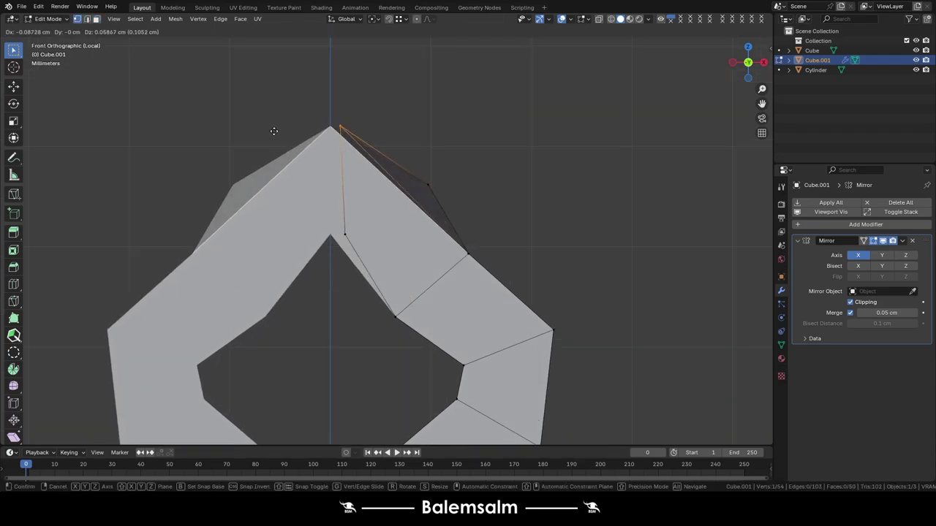
{"action": "left_click", "coordinate": [248, 97]}
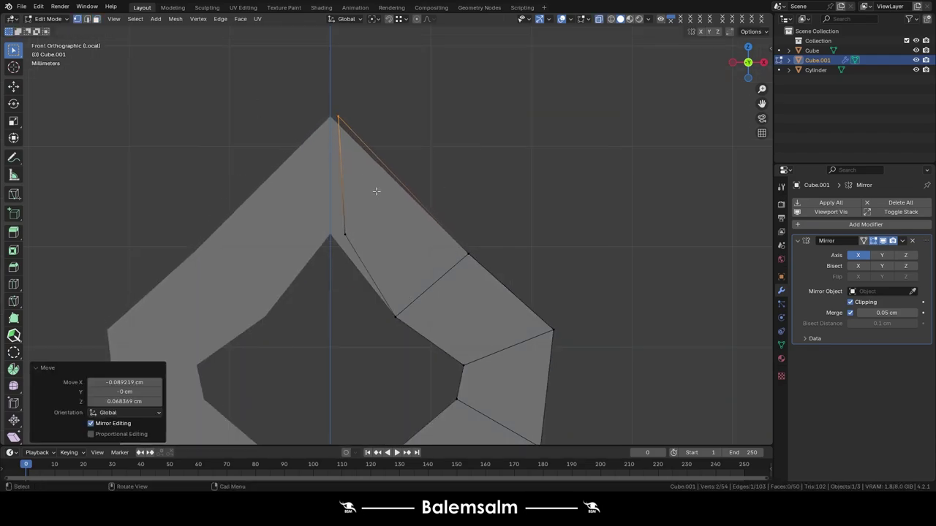
{"action": "key", "text": "g"}
{"action": "key", "text": "z"}
{"action": "left_click", "coordinate": [331, 290]}
{"action": "key", "text": "g"}
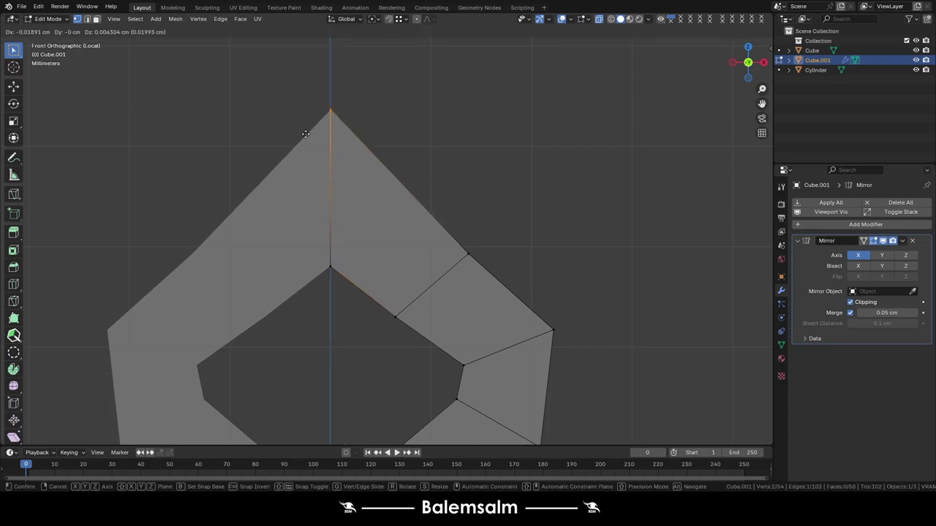
{"action": "left_click", "coordinate": [304, 155]}
{"action": "scroll", "coordinate": [441, 194], "scroll_direction": "down", "scroll_amount": 5, "text": "ctrl"}
Move an inner loop vertex down to tidy the curl.
{"action": "left_click", "coordinate": [378, 185]}
{"action": "key", "text": "g"}
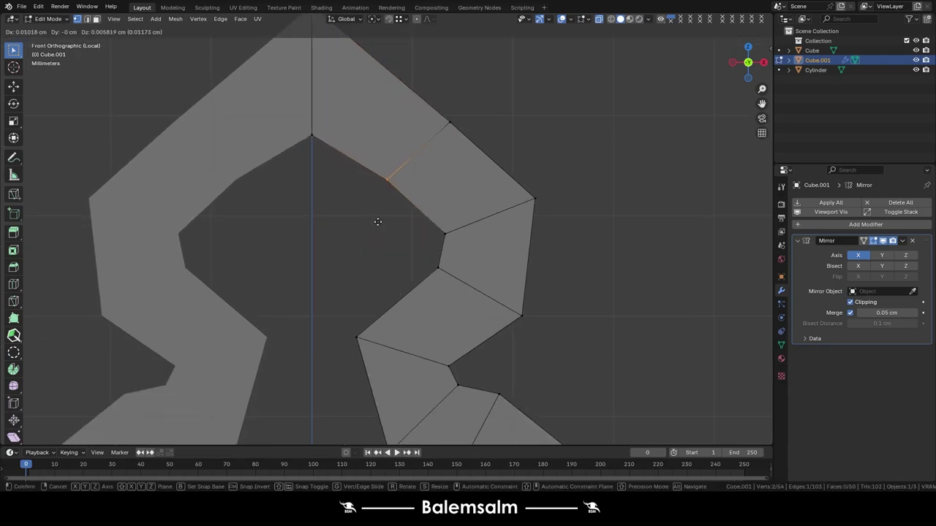
{"action": "left_click", "coordinate": [378, 222]}
{"action": "scroll", "coordinate": [476, 308], "scroll_direction": "down", "scroll_amount": 3}
{"action": "scroll", "coordinate": [376, 201], "scroll_direction": "up", "scroll_amount": 5}
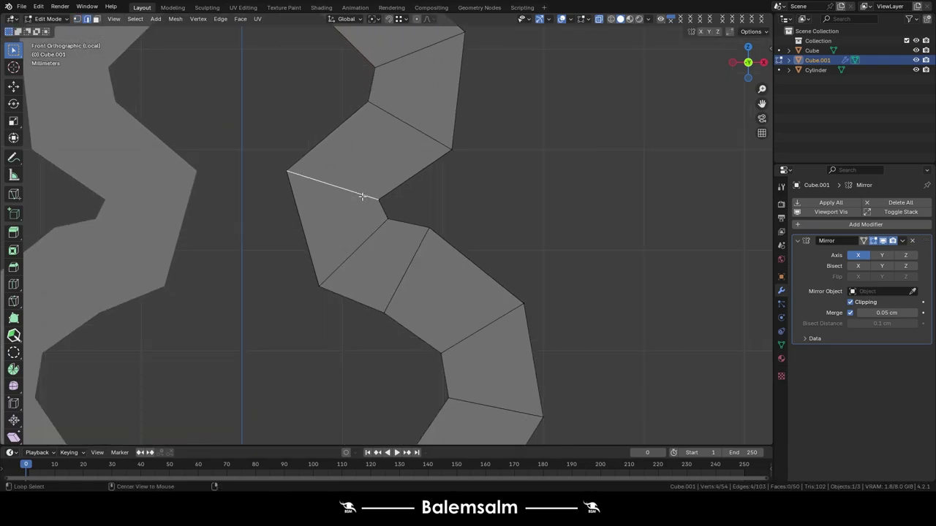
{"action": "mouse_move", "coordinate": [362, 197]}
{"action": "middle_mouse_down"}
{"action": "mouse_move", "coordinate": [334, 226]}
{"action": "mouse_move", "coordinate": [389, 238]}
{"action": "middle_mouse_up"}
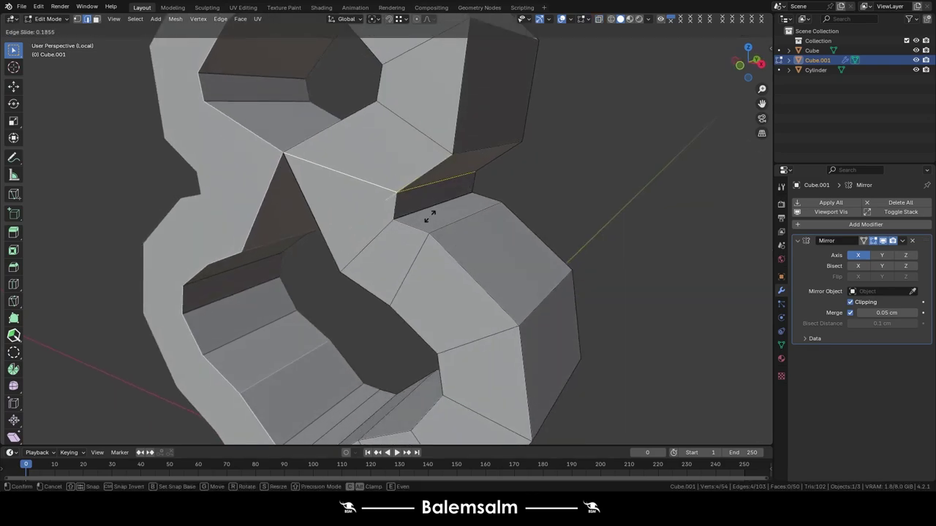
Slide and move the junction edge along X to place an extra loop.
{"action": "left_click", "coordinate": [851, 302]}
{"action": "key", "text": "g"}
{"action": "key", "text": "g"}
{"action": "left_click", "coordinate": [397, 237]}
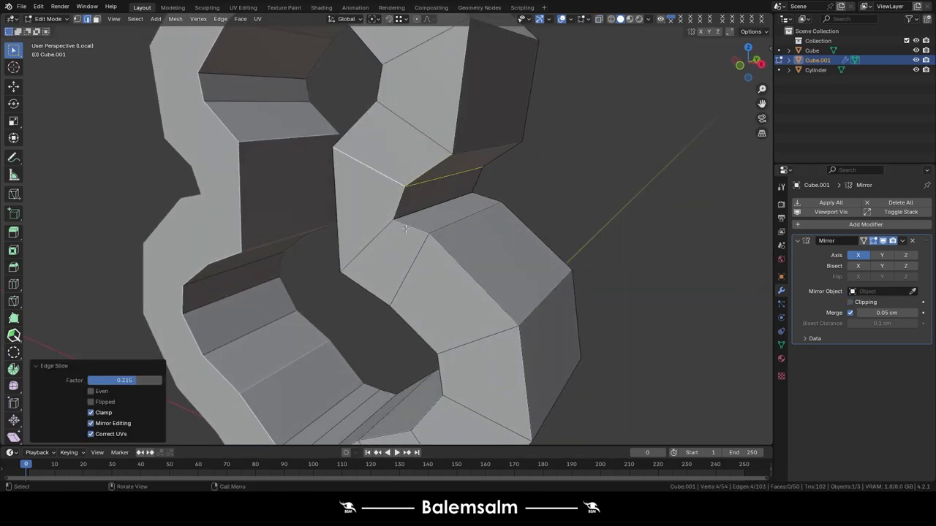
{"action": "key", "text": "g"}
{"action": "key", "text": "g"}
{"action": "left_click", "coordinate": [400, 254]}
{"action": "key", "text": "g"}
{"action": "key", "text": "x"}
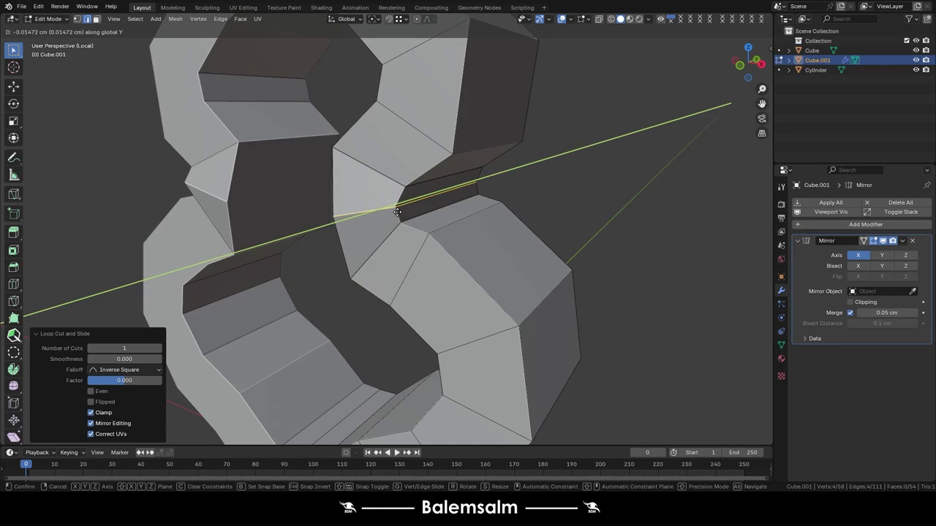
{"action": "left_click", "coordinate": [402, 248]}
{"action": "mouse_move", "coordinate": [402, 249]}
{"action": "middle_mouse_down"}
{"action": "mouse_move", "coordinate": [435, 196]}
{"action": "mouse_move", "coordinate": [435, 249]}
{"action": "middle_mouse_up"}
Bevel the selected edge loop to form the ornament's waist.
{"action": "key", "text": "ctrl+b"}
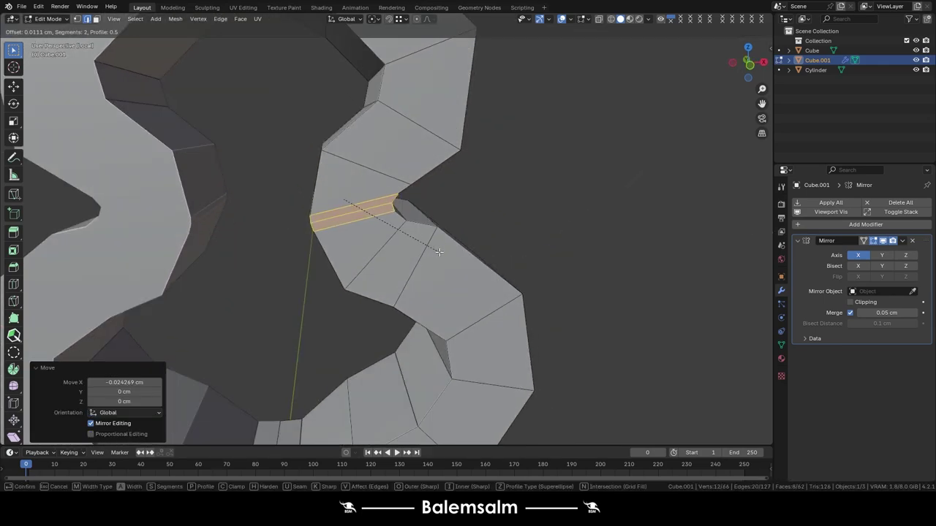
{"action": "right_click", "coordinate": [442, 254]}
{"action": "scroll", "coordinate": [442, 254], "scroll_direction": "down", "scroll_amount": 4}
{"action": "middle_click_drag", "start_coordinate": [408, 158], "coordinate": [419, 249]}
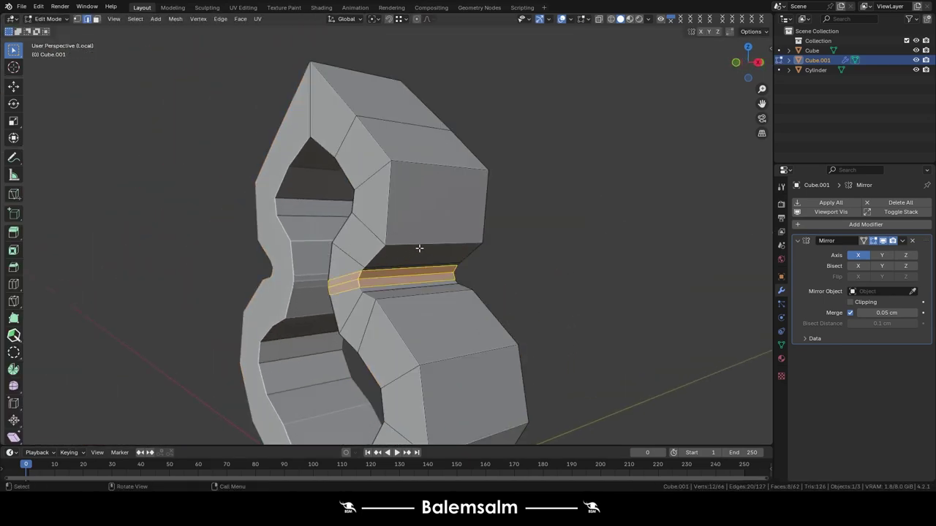
{"action": "key", "text": "ctrl+b"}
{"action": "left_click", "coordinate": [439, 271]}
Apply Shade Auto Smooth and squash the whole mesh to 0.292 along Y.
{"action": "key", "text": "Tab"}
{"action": "right_click", "coordinate": [405, 117]}
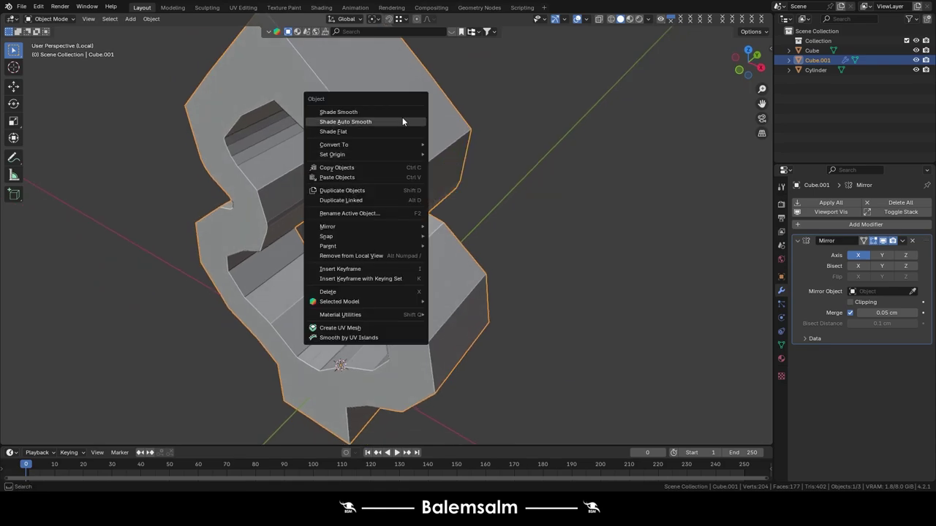
{"action": "left_click", "coordinate": [406, 119]}
{"action": "key", "text": "Tab"}
{"action": "middle_click_drag", "start_coordinate": [435, 173], "coordinate": [411, 146]}
{"action": "key", "text": "a"}
{"action": "key", "text": "y"}
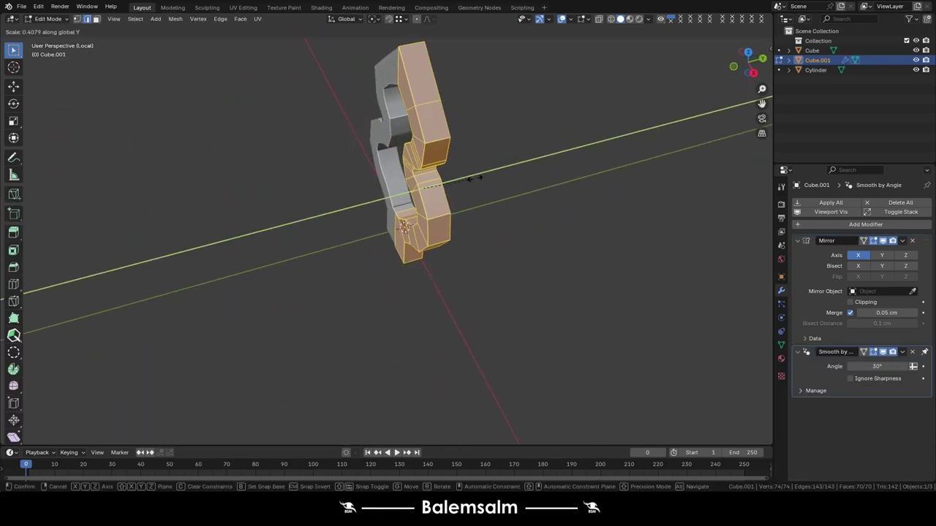
{"action": "left_click", "coordinate": [459, 177]}
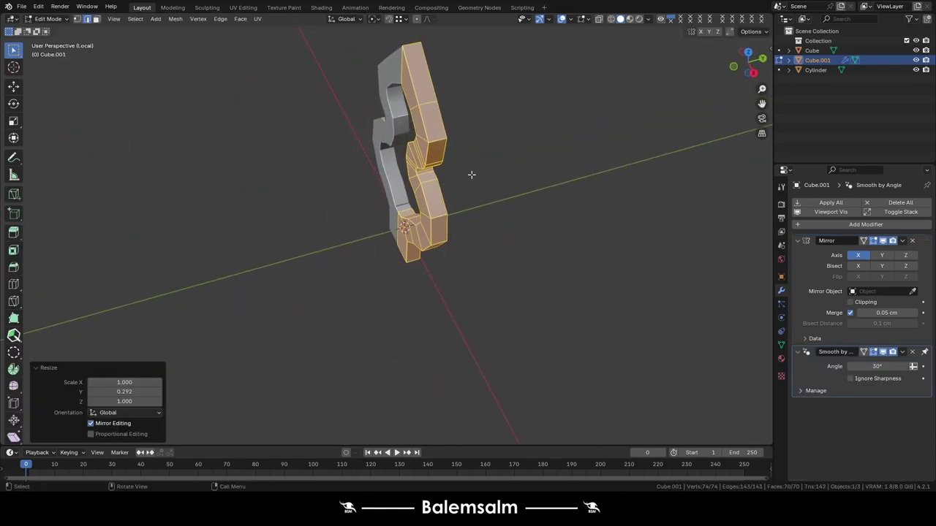
Exit local view, switch to front view, and edit the Cylinder disc.
{"action": "key", "text": "Tab"}
{"action": "mouse_move", "coordinate": [472, 175]}
{"action": "middle_mouse_down"}
{"action": "mouse_move", "coordinate": [496, 315]}
{"action": "mouse_move", "coordinate": [437, 159]}
{"action": "mouse_move", "coordinate": [377, 183]}
{"action": "mouse_move", "coordinate": [382, 203]}
{"action": "middle_mouse_up"}
{"action": "key", "text": "KP_Divide"}
{"action": "key", "text": "KP_1"}
{"action": "left_click", "coordinate": [368, 218]}
{"action": "key", "text": "Tab"}
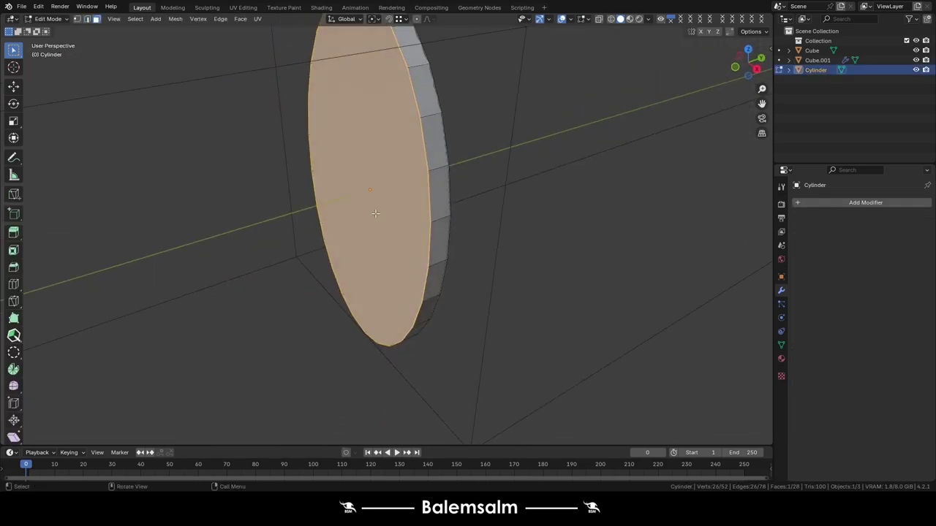
Separate the disc's front face into Cylinder.001 and delete its faces, keeping edges.
{"action": "key", "text": "alt+a"}
{"action": "left_click", "coordinate": [383, 202]}
{"action": "key", "text": "p"}
{"action": "key", "text": "Tab"}
{"action": "left_click", "coordinate": [397, 189]}
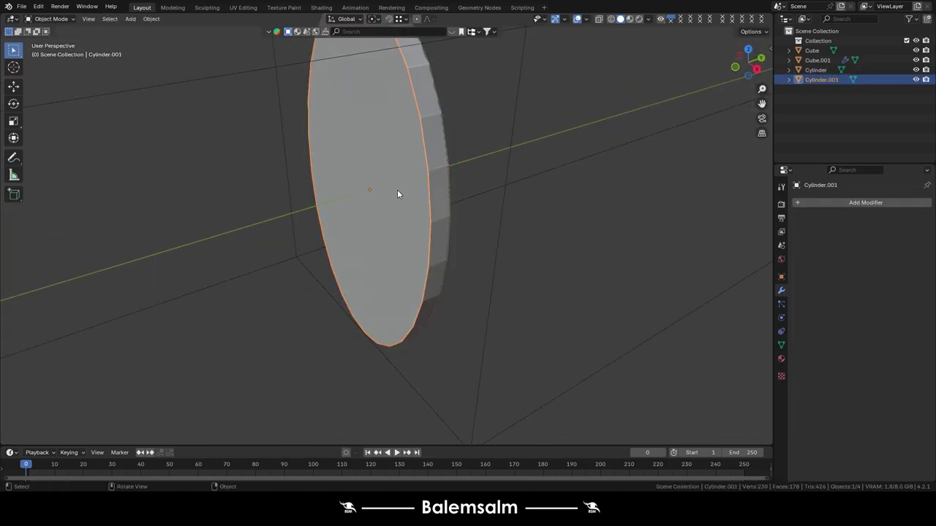
{"action": "key", "text": "Tab"}
{"action": "key", "text": "x"}
{"action": "left_click", "coordinate": [461, 184]}
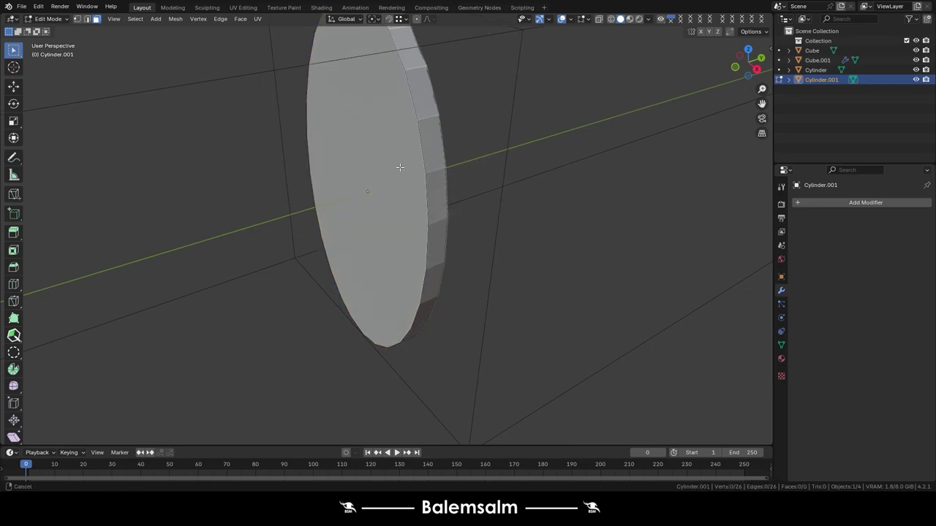
Convert Cylinder.001 into a curve.
{"action": "key", "text": "Tab"}
{"action": "mouse_move", "coordinate": [449, 196]}
{"action": "middle_mouse_down"}
{"action": "mouse_move", "coordinate": [437, 211]}
{"action": "mouse_move", "coordinate": [344, 253]}
{"action": "middle_mouse_up"}
{"action": "right_click", "coordinate": [437, 211]}
{"action": "left_click", "coordinate": [409, 245]}
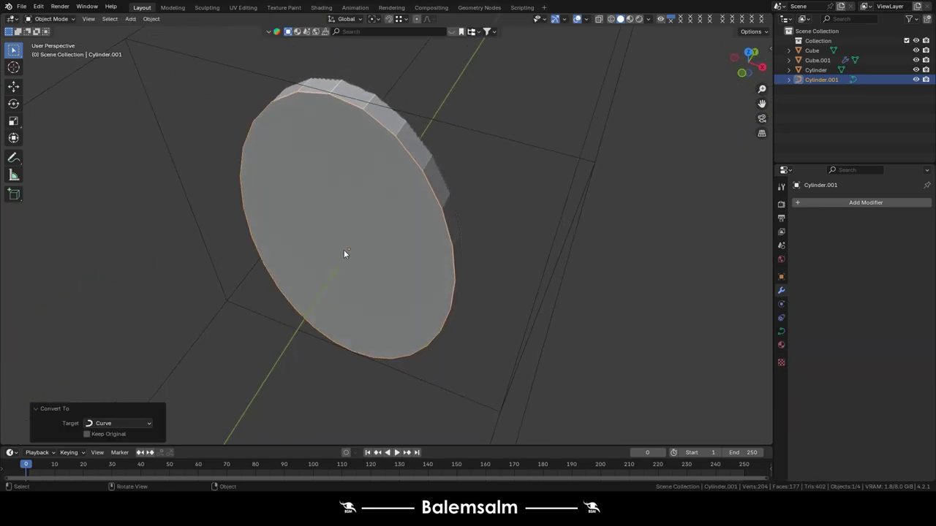
Switch to front view and open Cube.001's loop shape in edit mode.
{"action": "left_click", "coordinate": [367, 250]}
{"action": "key", "text": "grave"}
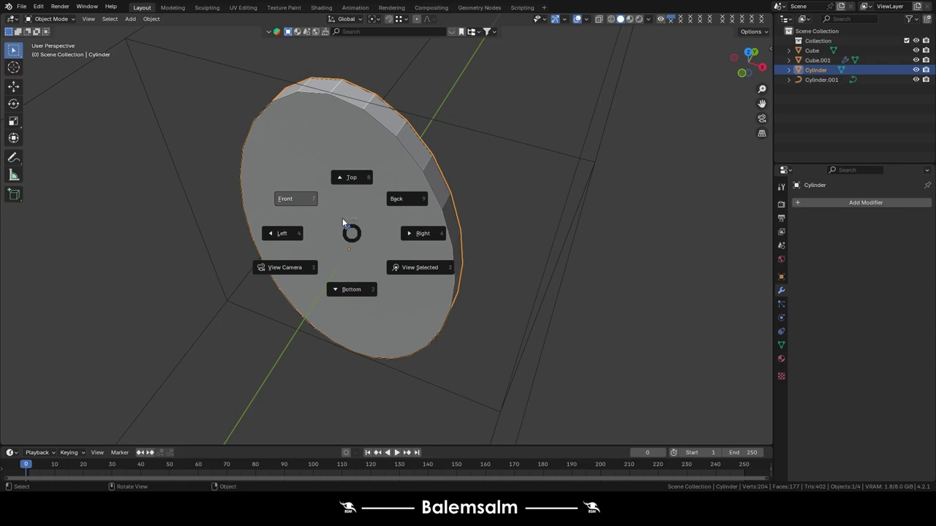
{"action": "left_click", "coordinate": [293, 201]}
{"action": "left_click", "coordinate": [315, 307]}
{"action": "key", "text": "Tab"}
{"action": "scroll", "coordinate": [213, 229], "scroll_direction": "up", "scroll_amount": 3}
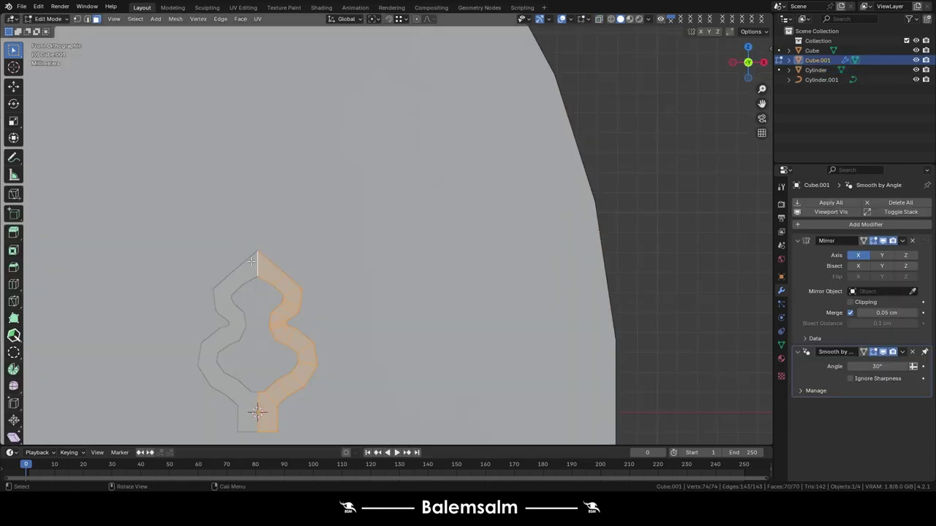
Return Cube.001 to object mode and add an Array modifier.
{"action": "key", "text": "ctrl+Tab"}
{"action": "left_click", "coordinate": [299, 229]}
{"action": "scroll", "coordinate": [299, 229], "scroll_direction": "down", "scroll_amount": 6}
{"action": "left_click", "coordinate": [913, 225]}
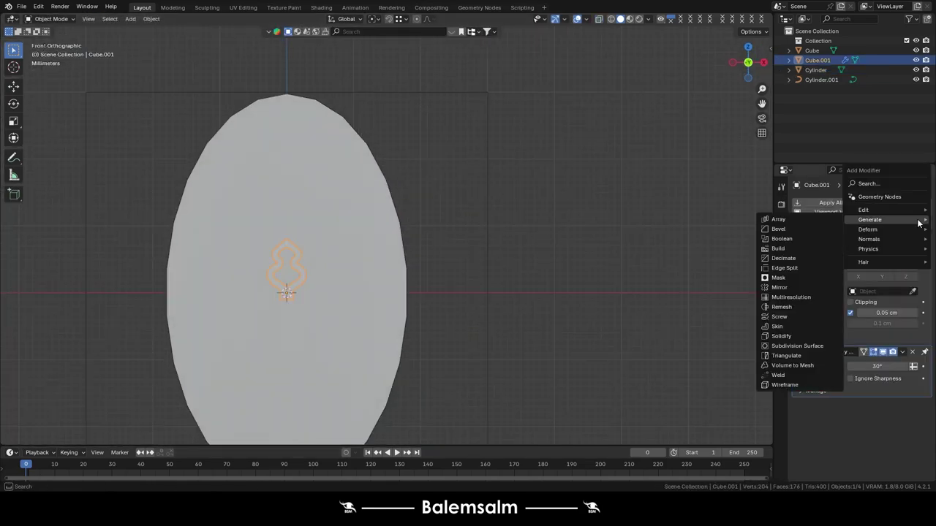
{"action": "left_click", "coordinate": [787, 223]}
Add a Curve modifier bending along Cylinder.001 and apply the Mirror modifier.
{"action": "left_click", "coordinate": [896, 223]}
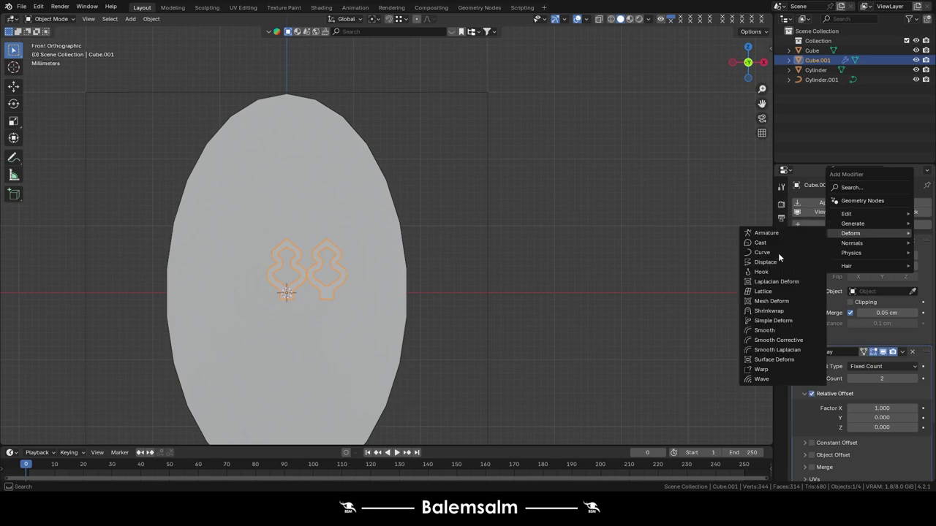
{"action": "left_click", "coordinate": [888, 277]}
{"action": "left_click", "coordinate": [902, 241]}
{"action": "left_click", "coordinate": [842, 254]}
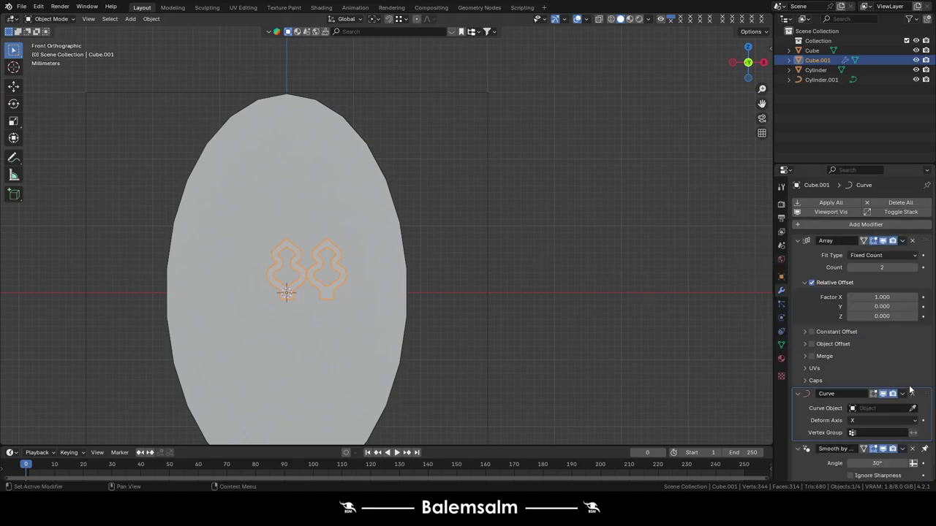
{"action": "left_click", "coordinate": [906, 409]}
{"action": "left_click", "coordinate": [852, 311]}
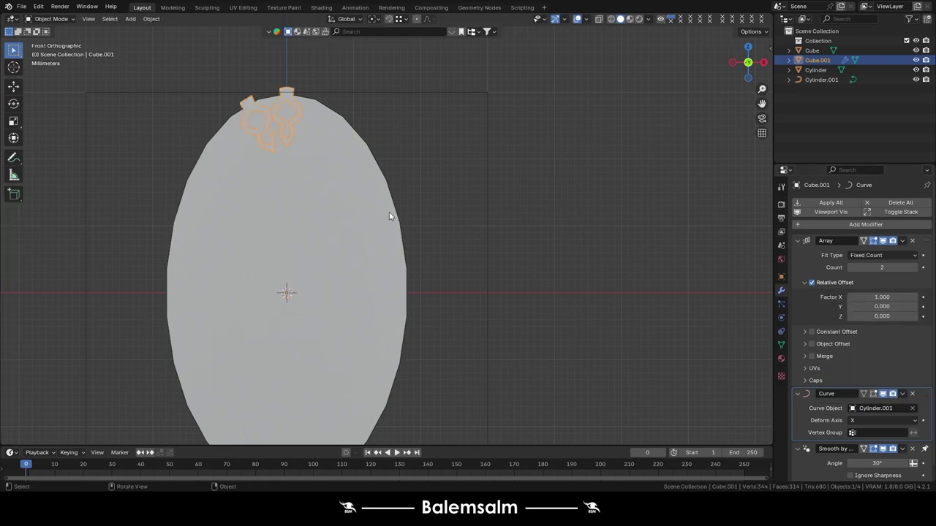
Remove the Curve and Smooth by Angle modifiers, leaving the count-2 Array.
{"action": "left_click", "coordinate": [911, 393]}
{"action": "left_click", "coordinate": [911, 393]}
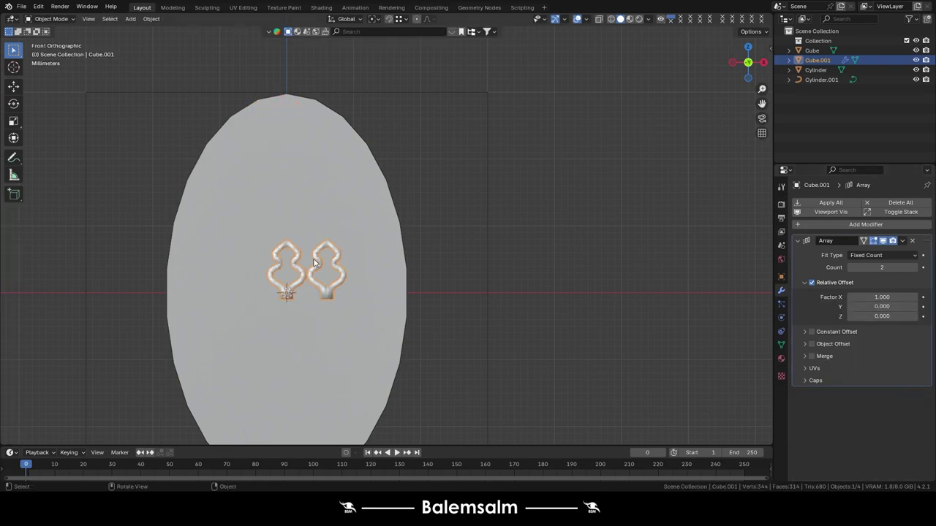
{"action": "mouse_move", "coordinate": [409, 241]}
{"action": "middle_mouse_down"}
{"action": "mouse_move", "coordinate": [308, 278]}
{"action": "mouse_move", "coordinate": [308, 289]}
{"action": "middle_mouse_up"}
{"action": "scroll", "coordinate": [308, 289], "scroll_direction": "up", "scroll_amount": 5}
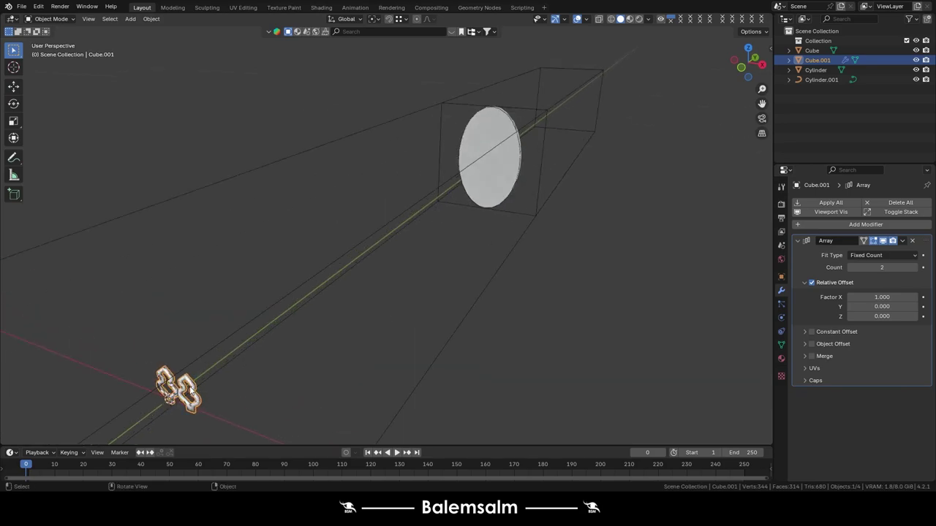
Remove the Array modifier from the loop shape and give it auto smooth shading.
{"action": "left_click", "coordinate": [912, 244]}
{"action": "key", "text": "KP_Decimal"}
{"action": "key", "text": "Tab"}
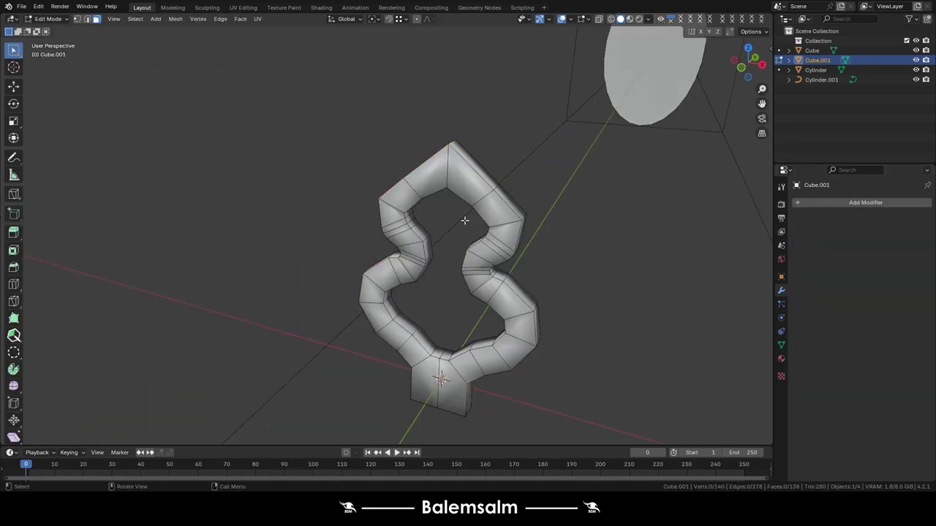
{"action": "key", "text": "Tab"}
{"action": "right_click", "coordinate": [467, 212]}
{"action": "left_click", "coordinate": [467, 212]}
{"action": "mouse_move", "coordinate": [467, 212]}
{"action": "middle_mouse_down"}
{"action": "mouse_move", "coordinate": [457, 256]}
{"action": "mouse_move", "coordinate": [415, 282]}
{"action": "middle_mouse_up"}
Apply all transforms to the loop shape.
{"action": "key", "text": "Tab"}
{"action": "key", "text": "Tab"}
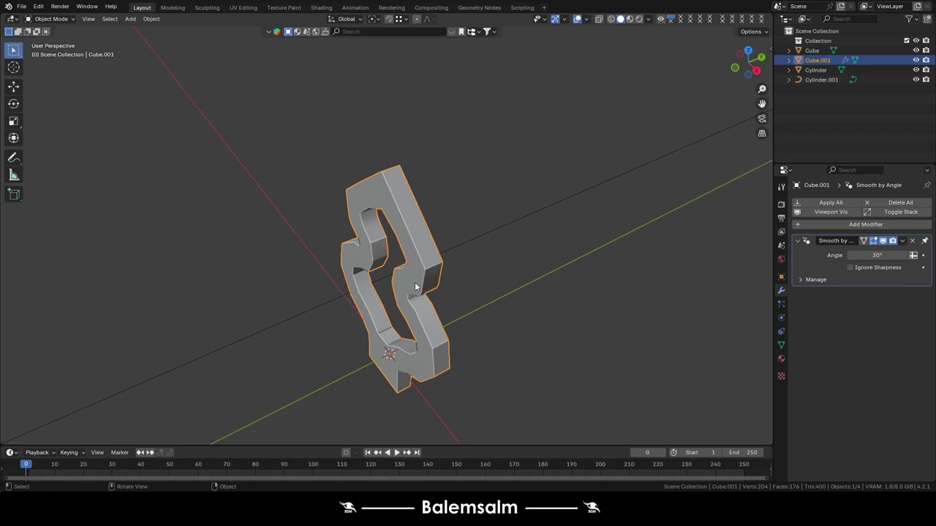
{"action": "key", "text": "ctrl+a"}
{"action": "left_click", "coordinate": [443, 287]}
{"action": "key", "text": "Tab"}
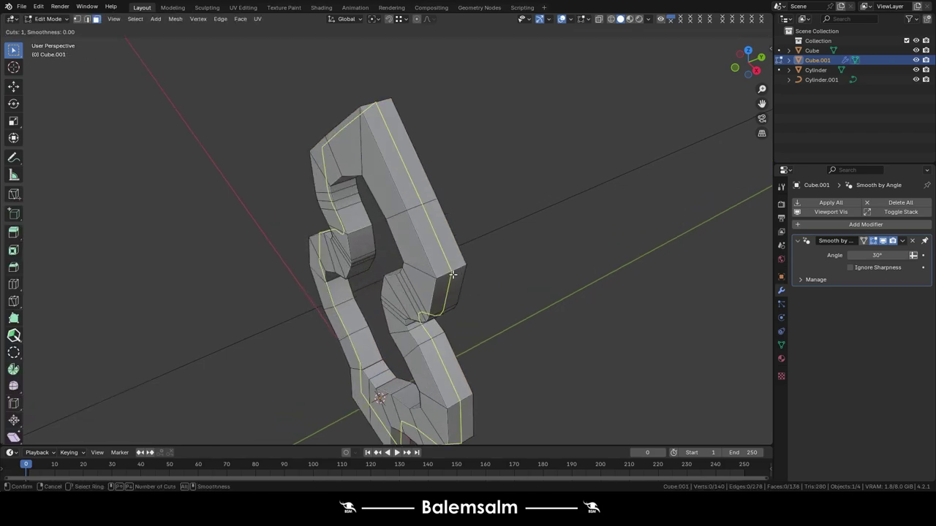
Add a centred edge loop along the outer side and push it out with Alt+S.
{"action": "left_click", "coordinate": [452, 274]}
{"action": "right_click", "coordinate": [453, 274]}
{"action": "key", "text": "alt+s"}
{"action": "left_click", "coordinate": [439, 289]}
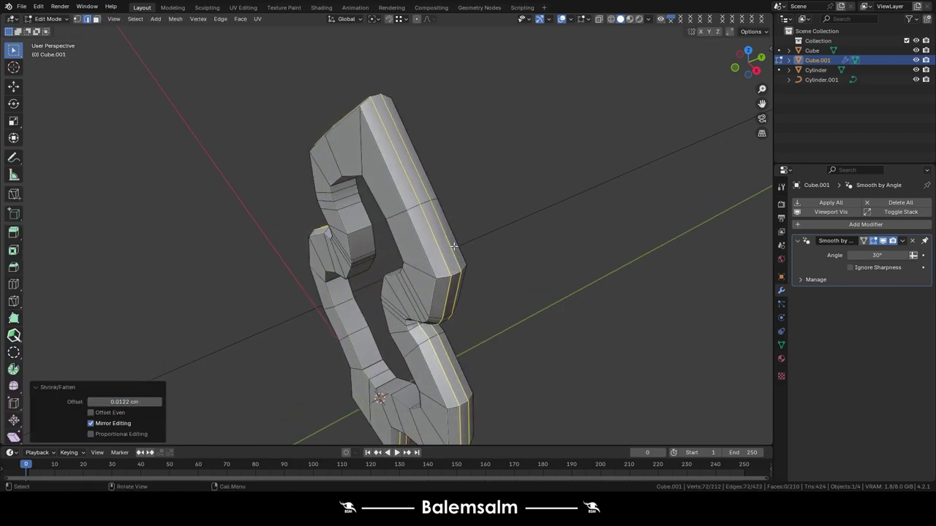
{"action": "mouse_move", "coordinate": [439, 289]}
{"action": "middle_mouse_down", "text": "alt"}
{"action": "mouse_move", "coordinate": [423, 301]}
{"action": "mouse_move", "coordinate": [434, 209]}
{"action": "middle_mouse_up", "text": "alt"}
Level the tab's bottom by scaling it to 0 on Z.
{"action": "key", "text": "1"}
{"action": "key", "text": "s"}
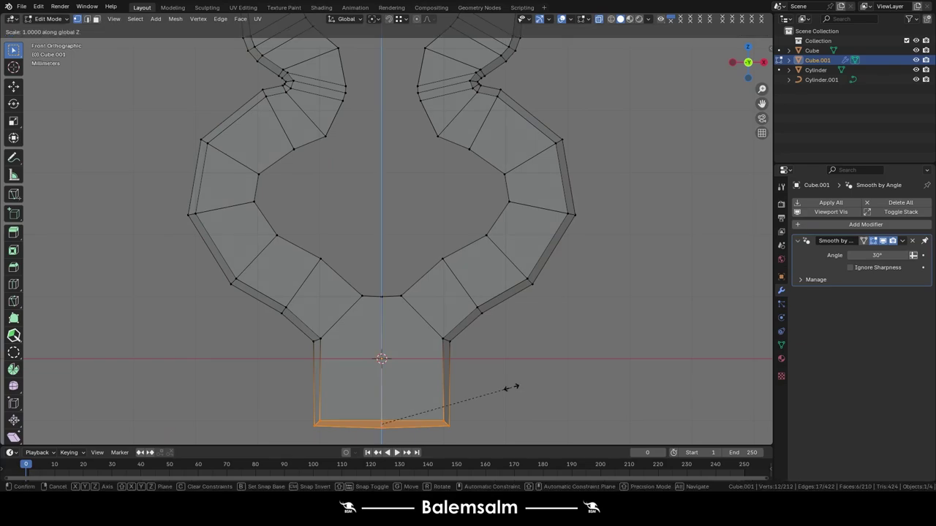
{"action": "key", "text": "z"}
{"action": "key", "text": "0"}
{"action": "key", "text": "Return"}
{"action": "mouse_move", "coordinate": [511, 387]}
{"action": "middle_mouse_down"}
{"action": "mouse_move", "coordinate": [319, 288]}
{"action": "mouse_move", "coordinate": [343, 294]}
{"action": "middle_mouse_up"}
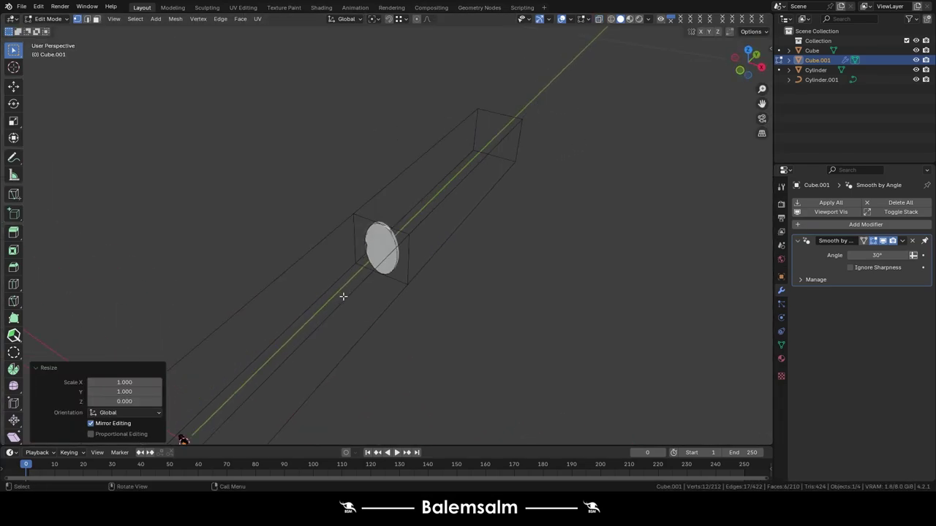
Select and frame the flat disc, then the ring object.
{"action": "key", "text": "Tab"}
{"action": "left_click", "coordinate": [380, 249]}
{"action": "key", "text": "KP_Decimal"}
{"action": "left_click", "coordinate": [456, 130]}
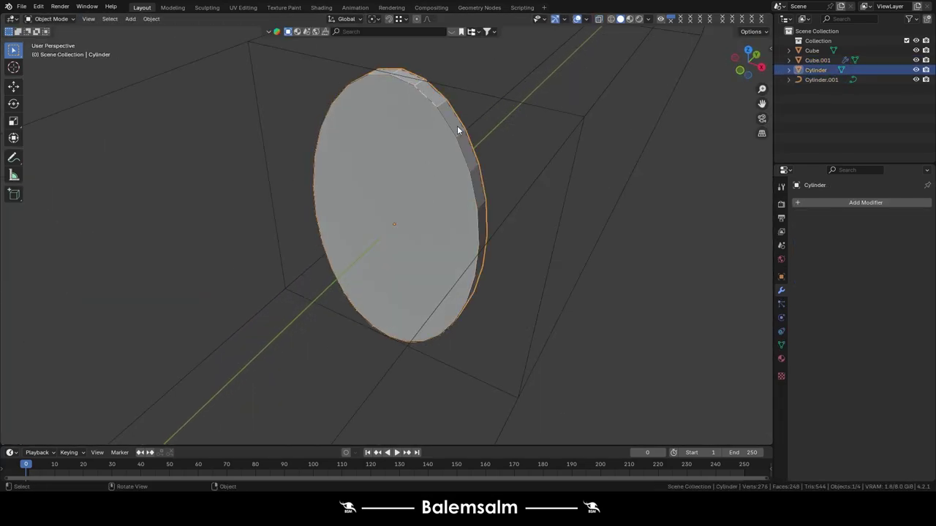
{"action": "key", "text": "KP_Decimal"}
Reselect the loop shape and zoom in on it.
{"action": "middle_click_drag", "start_coordinate": [380, 132], "coordinate": [431, 117]}
{"action": "key", "text": "Tab"}
{"action": "key", "text": "Tab"}
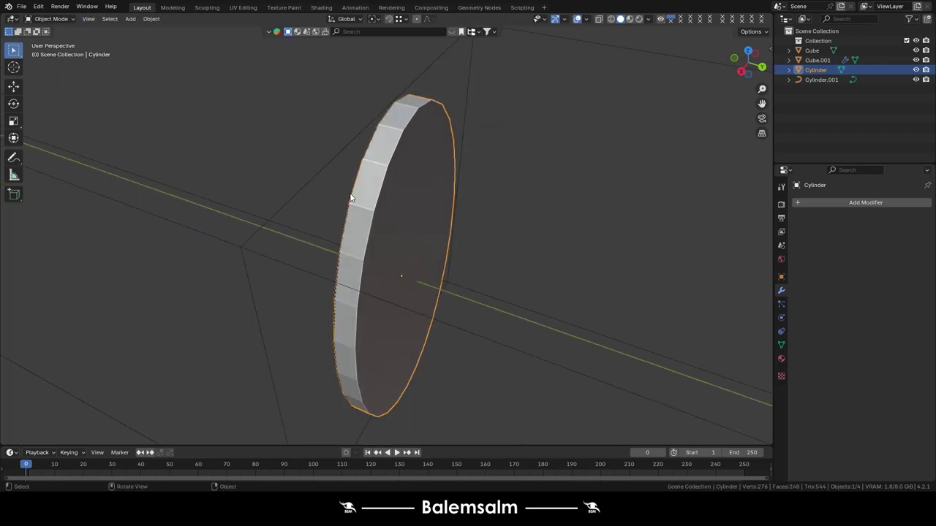
{"action": "scroll", "coordinate": [511, 263], "scroll_direction": "up", "scroll_amount": 5}
{"action": "left_click", "coordinate": [394, 223]}
{"action": "mouse_move", "coordinate": [394, 225]}
{"action": "middle_mouse_down"}
{"action": "mouse_move", "coordinate": [381, 207]}
{"action": "mouse_move", "coordinate": [404, 302]}
{"action": "middle_mouse_up"}
{"action": "scroll", "coordinate": [381, 208], "scroll_direction": "up", "scroll_amount": 3}
{"action": "key", "text": "Tab"}
{"action": "scroll", "coordinate": [404, 302], "scroll_direction": "up", "scroll_amount": 3}
Extrude the inner-wall face strip and push it outward into a raised band.
{"action": "key", "text": "3"}
{"action": "left_click", "coordinate": [414, 286], "text": "alt"}
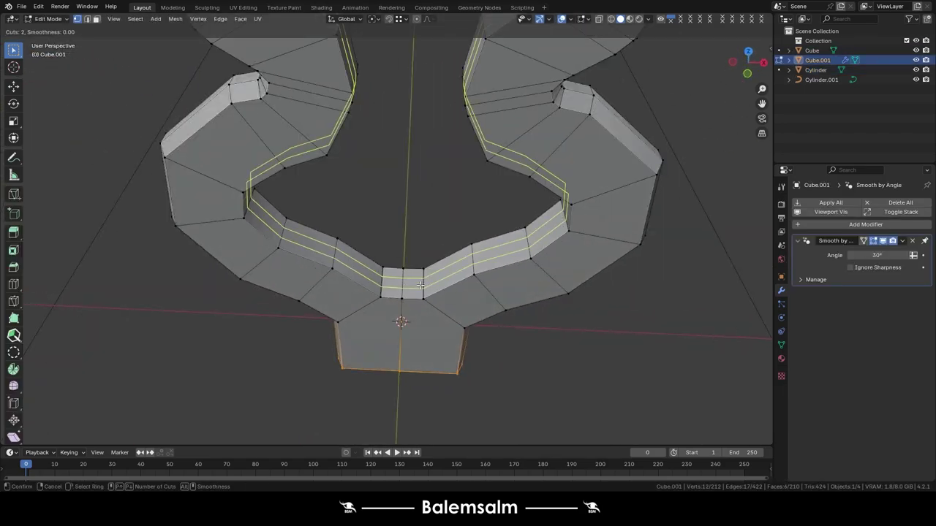
{"action": "key", "text": "e"}
{"action": "right_click", "coordinate": [579, 318]}
{"action": "key", "text": "alt+s"}
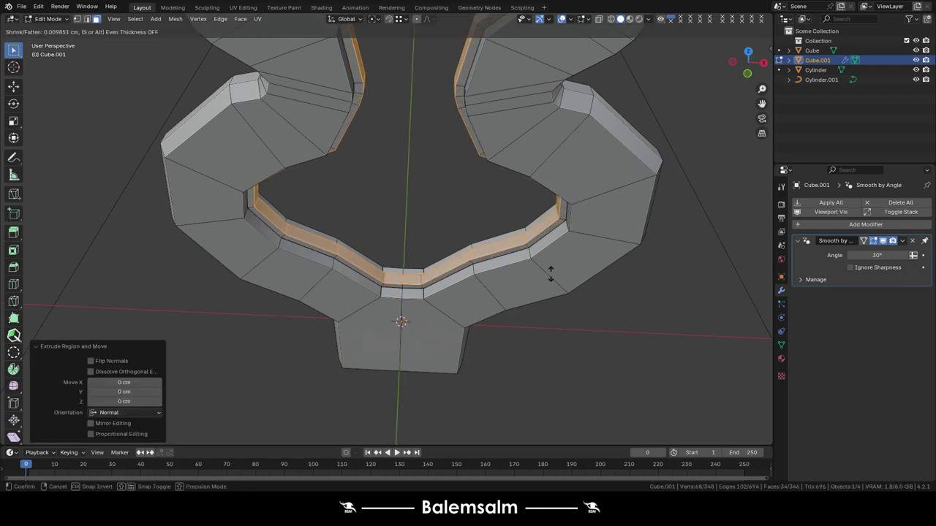
{"action": "left_click", "coordinate": [551, 272]}
Bevel the raised band's edge loop with Ctrl+B.
{"action": "middle_click_drag", "start_coordinate": [395, 307], "coordinate": [380, 359]}
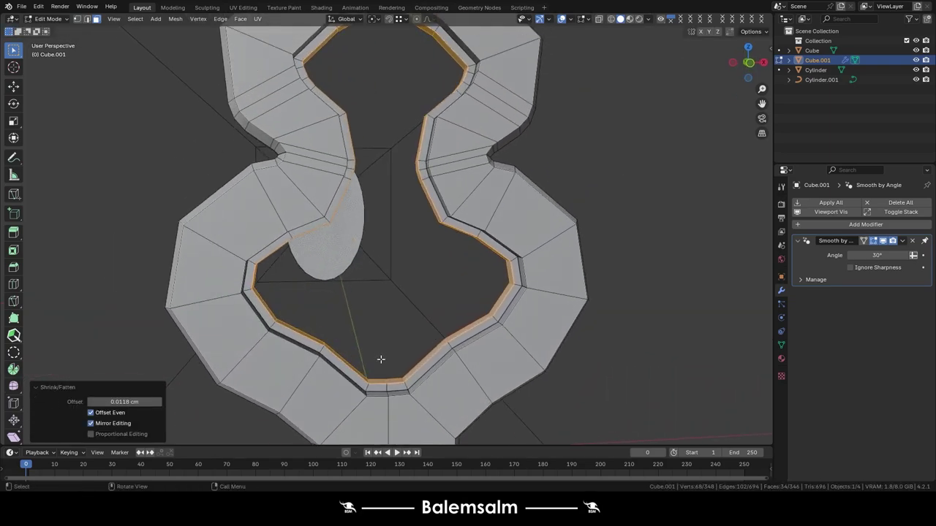
{"action": "key", "text": "2"}
{"action": "left_click", "coordinate": [525, 249], "text": "alt"}
{"action": "middle_click_drag", "start_coordinate": [444, 248], "coordinate": [470, 264]}
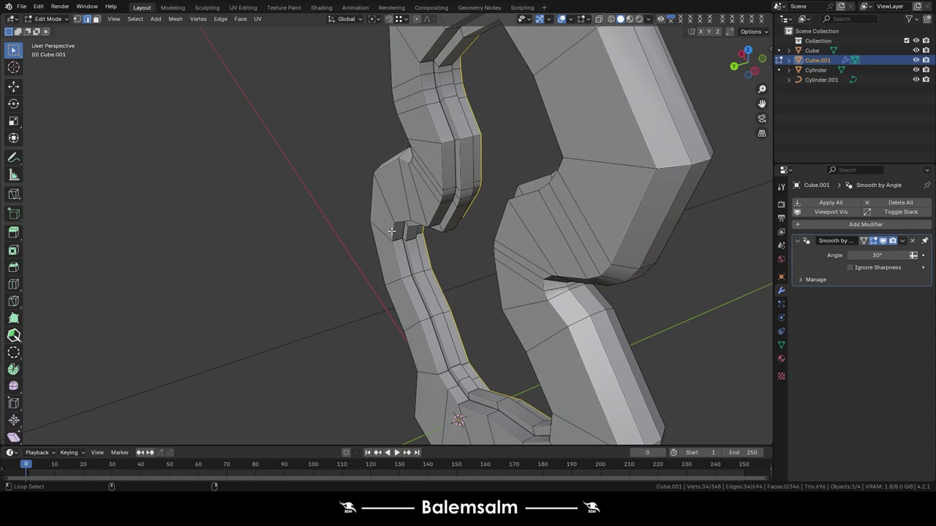
{"action": "key", "text": "ctrl+b"}
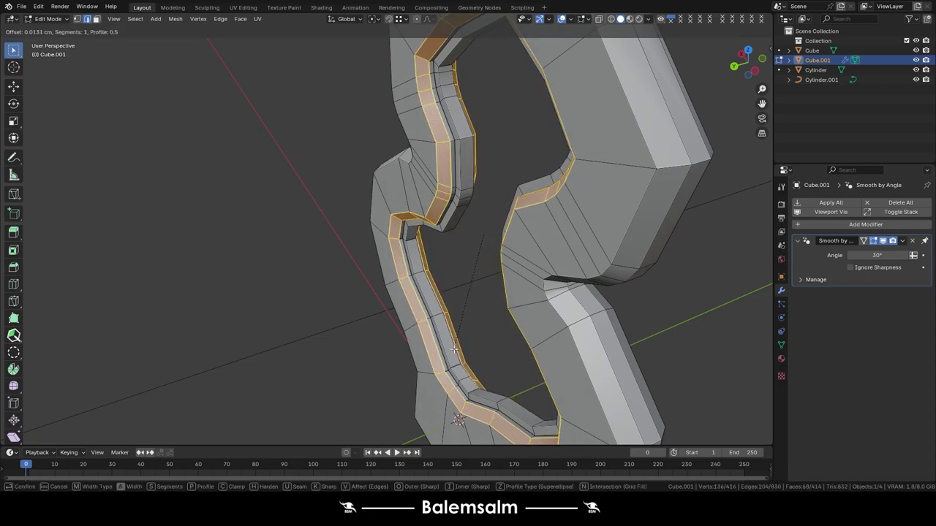
{"action": "left_click", "coordinate": [454, 349]}
Reselect the loop shape in Edit Mode and view it from the front.
{"action": "key", "text": "Tab"}
{"action": "scroll", "coordinate": [343, 245], "scroll_direction": "down", "scroll_amount": 3}
{"action": "scroll", "coordinate": [344, 245], "scroll_direction": "down", "scroll_amount": 3}
{"action": "scroll", "coordinate": [438, 234], "scroll_direction": "up", "scroll_amount": 4}
{"action": "mouse_move", "coordinate": [438, 234]}
{"action": "middle_mouse_down"}
{"action": "mouse_move", "coordinate": [493, 226]}
{"action": "mouse_move", "coordinate": [515, 274]}
{"action": "middle_mouse_up"}
{"action": "left_click", "coordinate": [494, 226]}
{"action": "key", "text": "Tab"}
{"action": "scroll", "coordinate": [515, 274], "scroll_direction": "up", "scroll_amount": 4}
{"action": "key", "text": "KP_1"}
Narrow the tab's bottom edge by scaling it along X.
{"action": "left_click", "coordinate": [468, 325]}
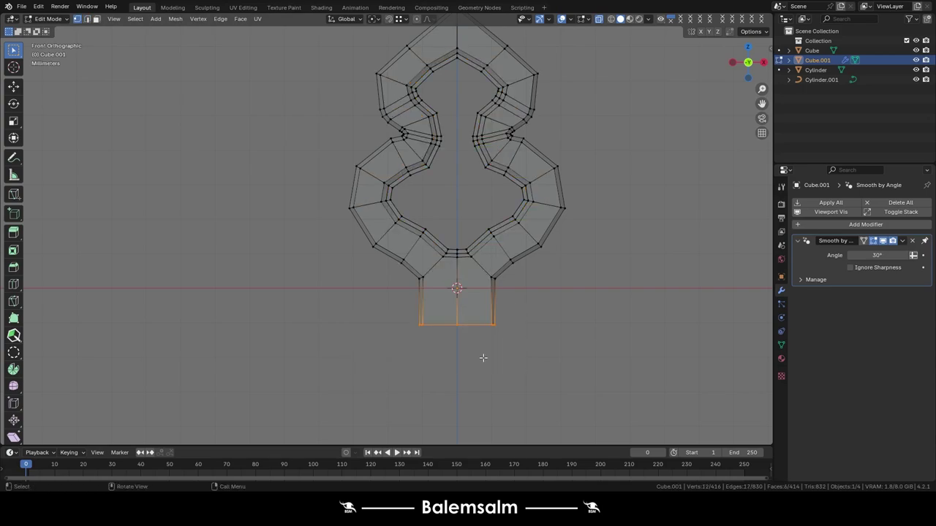
{"action": "key", "text": "s"}
{"action": "key", "text": "x"}
{"action": "left_click", "coordinate": [533, 323]}
{"action": "mouse_move", "coordinate": [536, 323]}
{"action": "middle_mouse_down"}
{"action": "mouse_move", "coordinate": [401, 319]}
{"action": "mouse_move", "coordinate": [518, 318]}
{"action": "middle_mouse_up"}
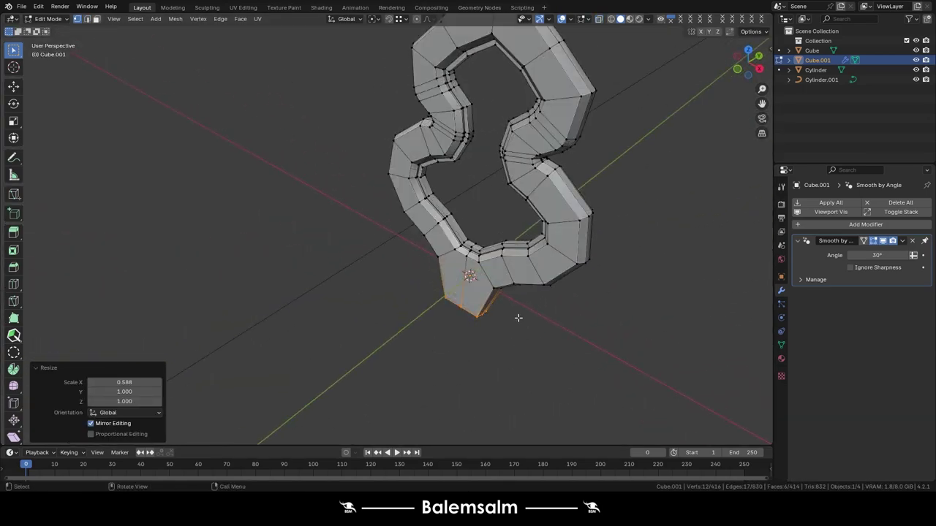
Add a centred loop cut across the tab and select its short bottom edges in X-ray.
{"action": "left_click", "coordinate": [491, 309]}
{"action": "right_click", "coordinate": [492, 308]}
{"action": "scroll", "coordinate": [492, 307], "scroll_direction": "up", "scroll_amount": 4}
{"action": "key", "text": "alt+z"}
{"action": "key", "text": "ctrl+r"}
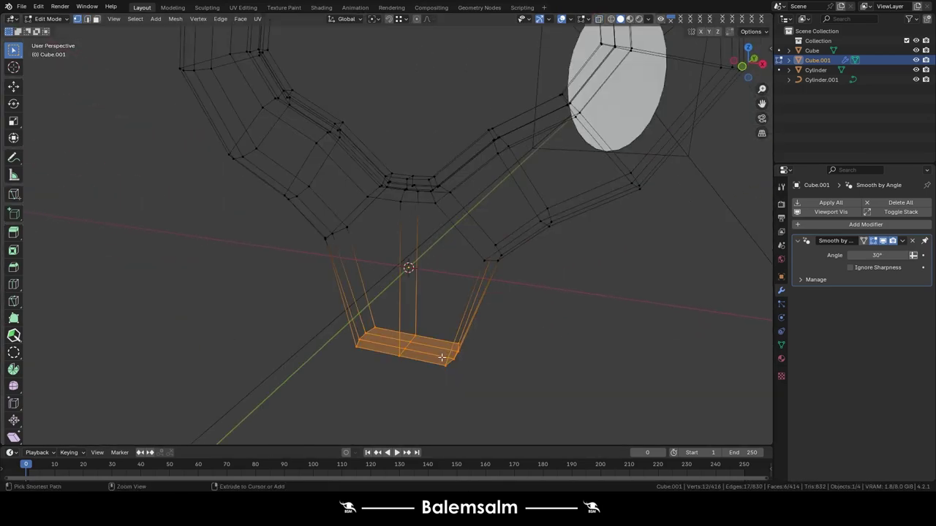
{"action": "right_click", "coordinate": [441, 358]}
{"action": "left_click", "coordinate": [441, 358]}
{"action": "key", "text": "ctrl+r"}
{"action": "left_click", "coordinate": [431, 361]}
{"action": "right_click", "coordinate": [432, 362]}
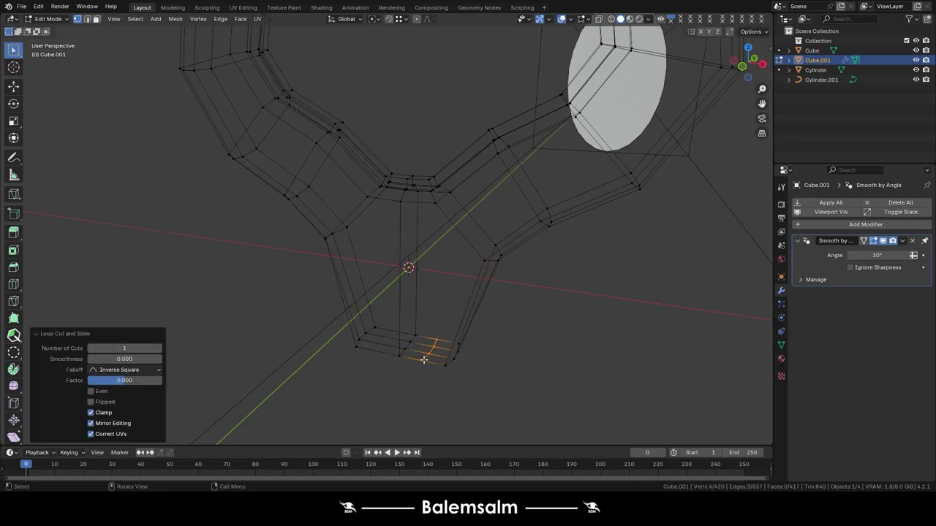
{"action": "left_click", "coordinate": [424, 361]}
{"action": "key", "text": "alt+z"}
Add a vertex at the loop's base and place a centred loop cut along the tab.
{"action": "left_click", "coordinate": [439, 205], "text": "shift"}
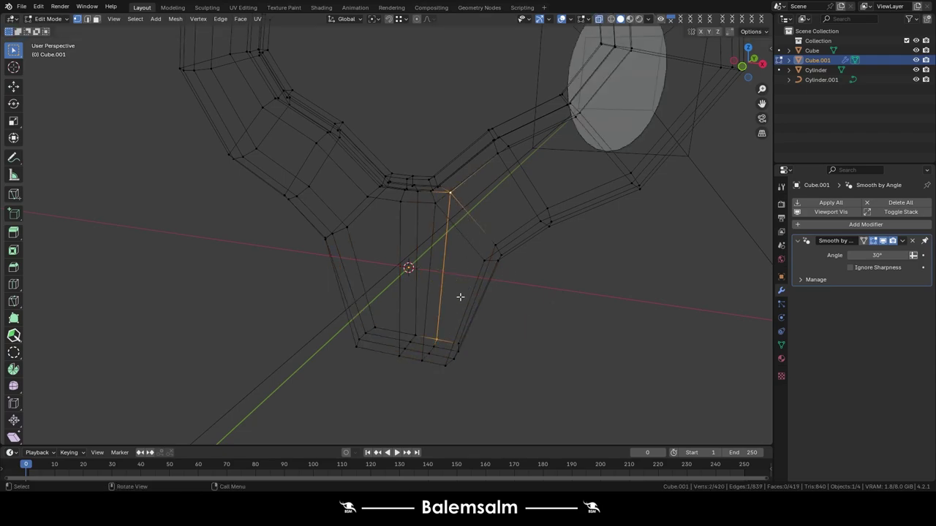
{"action": "key", "text": "alt+z"}
{"action": "key", "text": "alt+z"}
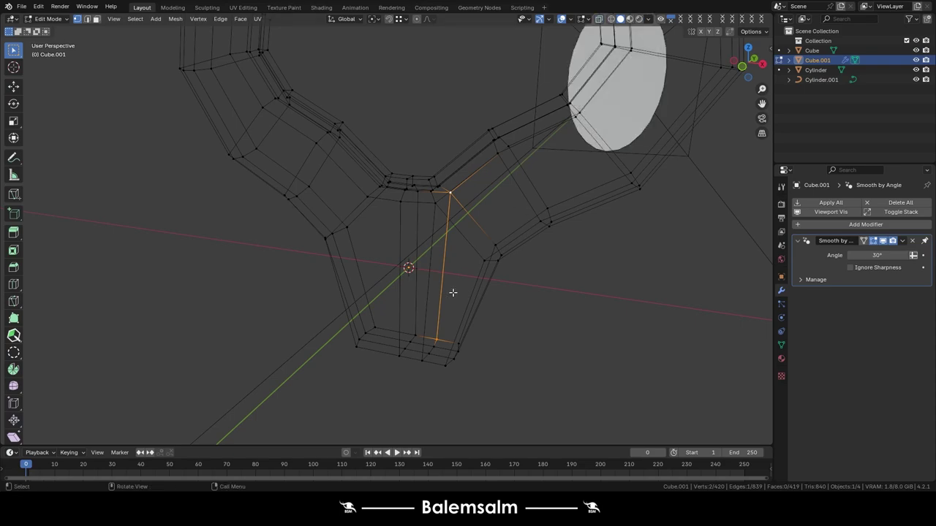
{"action": "key", "text": "Tab"}
{"action": "key", "text": "alt+z"}
{"action": "key", "text": "Tab"}
{"action": "key", "text": "ctrl+r"}
{"action": "left_click", "coordinate": [455, 305]}
{"action": "right_click", "coordinate": [455, 306]}
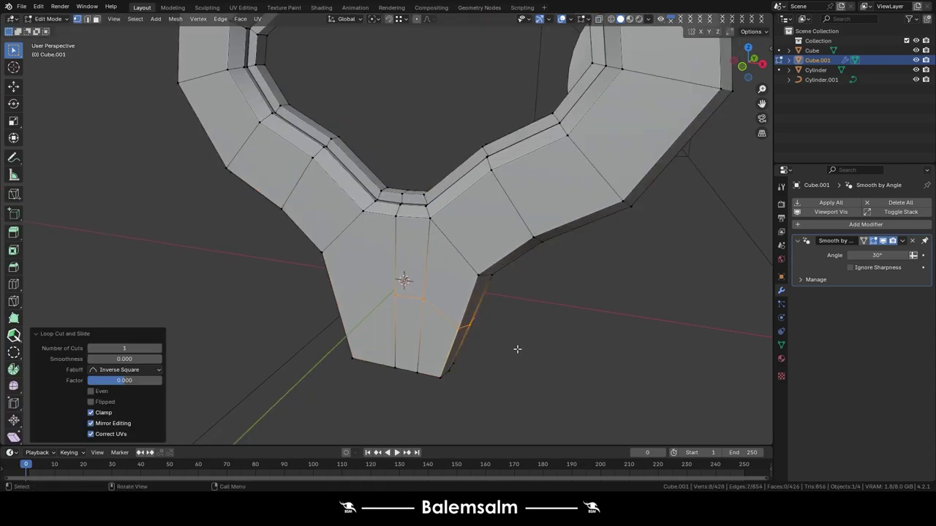
Scale the new loop on Z and shift it sideways along Y.
{"action": "key", "text": "s"}
{"action": "key", "text": "z"}
{"action": "key", "text": "Return"}
{"action": "key", "text": "g"}
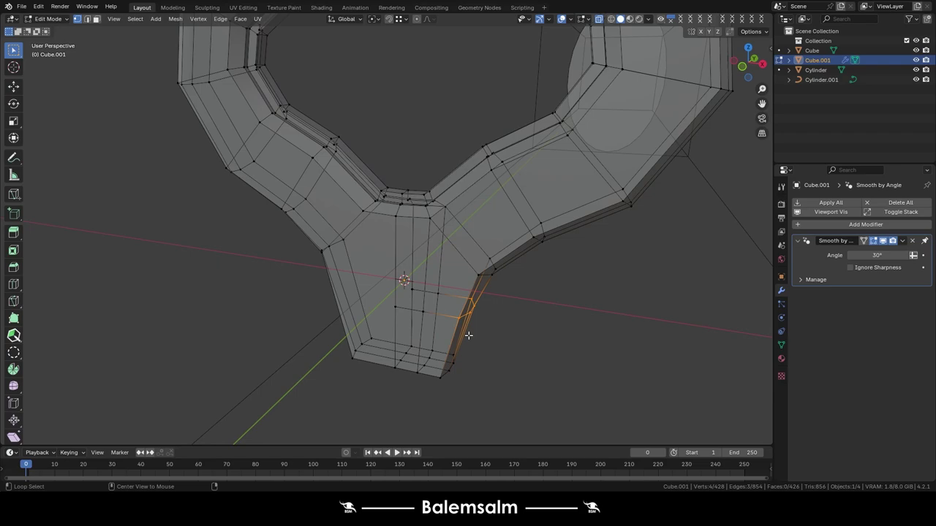
{"action": "key", "text": "y"}
{"action": "left_click", "coordinate": [463, 327]}
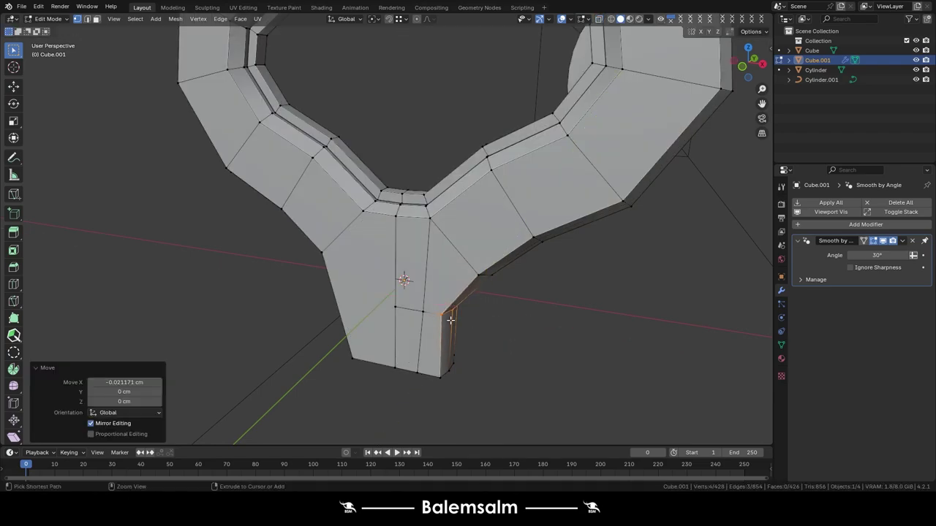
{"action": "key", "text": "Tab"}
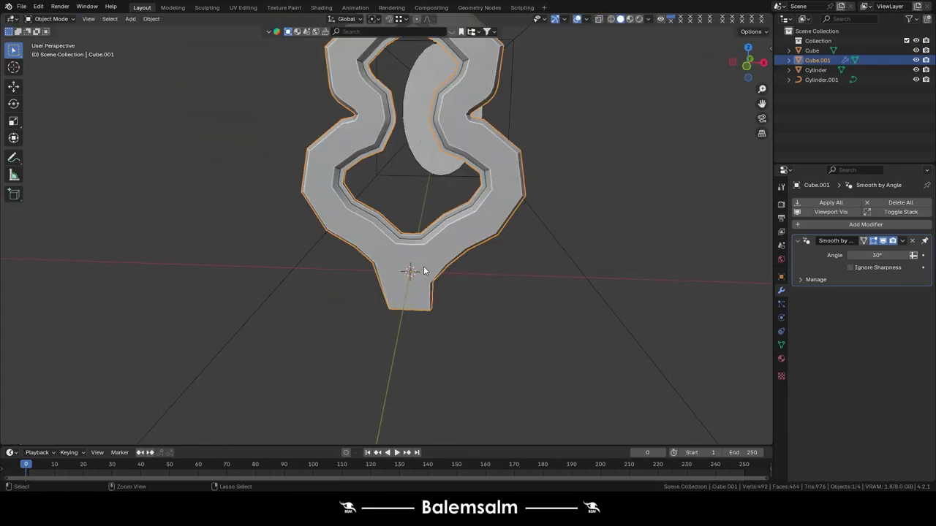
Flatten the tab's bottom edge loop to 0 on Z.
{"action": "key", "text": "Tab"}
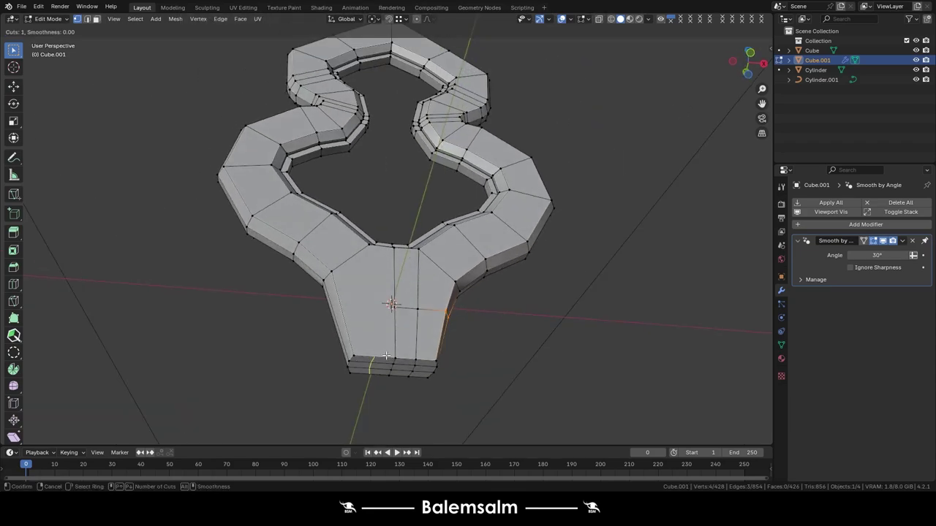
{"action": "left_click", "coordinate": [369, 362], "text": "alt"}
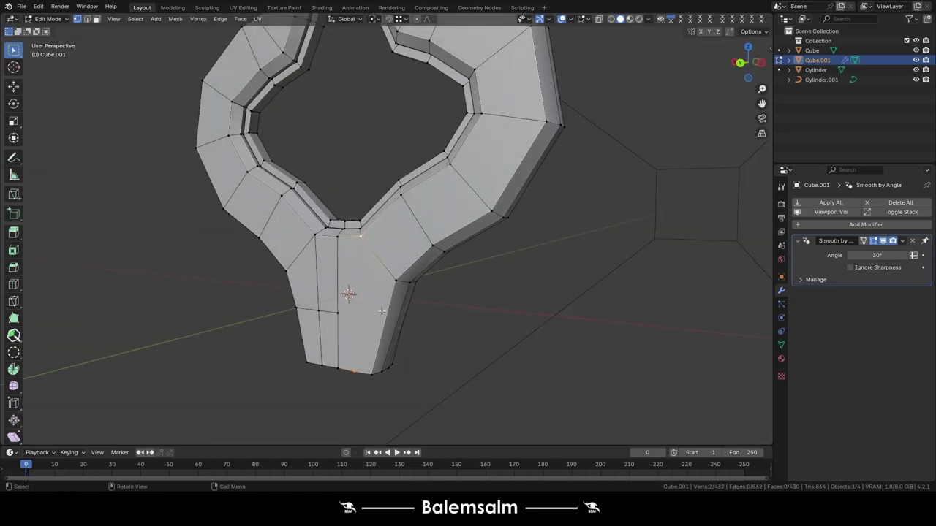
{"action": "key", "text": "s"}
{"action": "key", "text": "z"}
{"action": "key", "text": "0"}
{"action": "key", "text": "Return"}
{"action": "key", "text": "alt+z"}
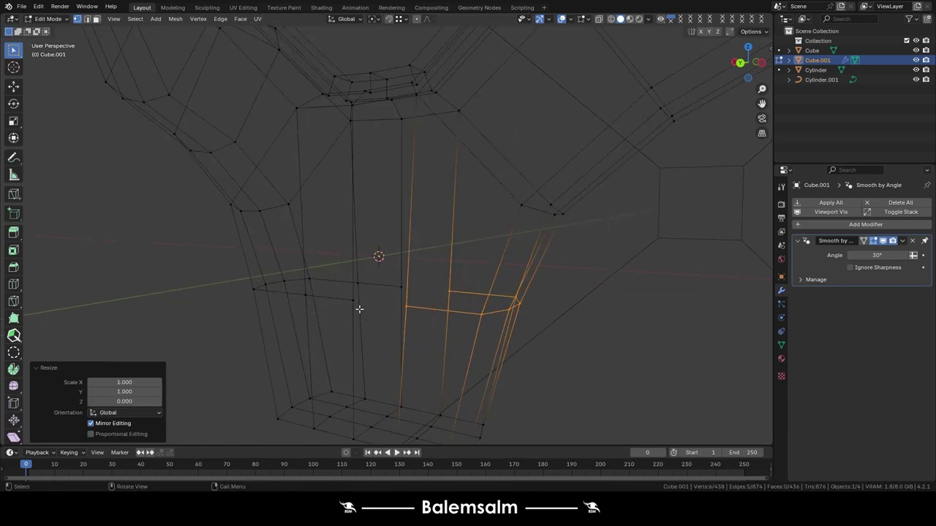
{"action": "key", "text": "alt+z"}
Connect two stem vertices with J and scale the edge loop along X.
{"action": "left_click", "coordinate": [361, 292]}
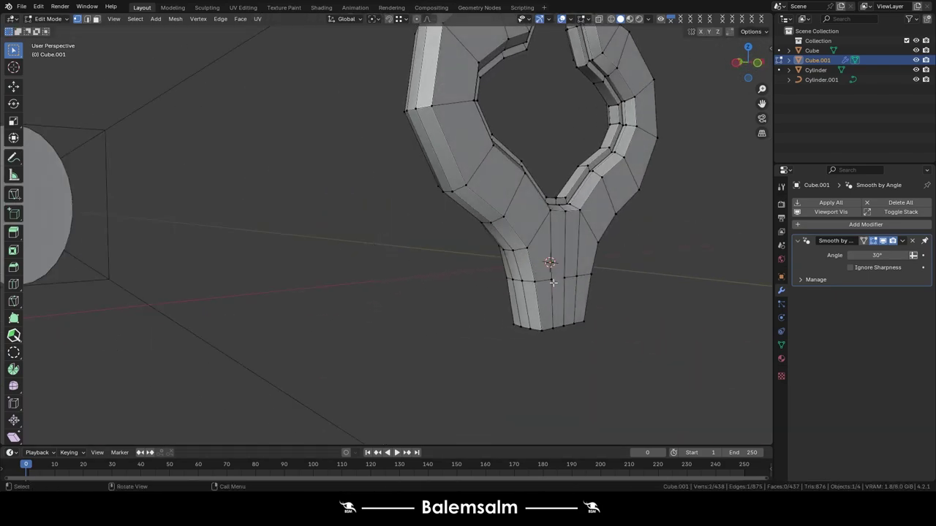
{"action": "key", "text": "j"}
{"action": "key", "text": "s"}
{"action": "key", "text": "x"}
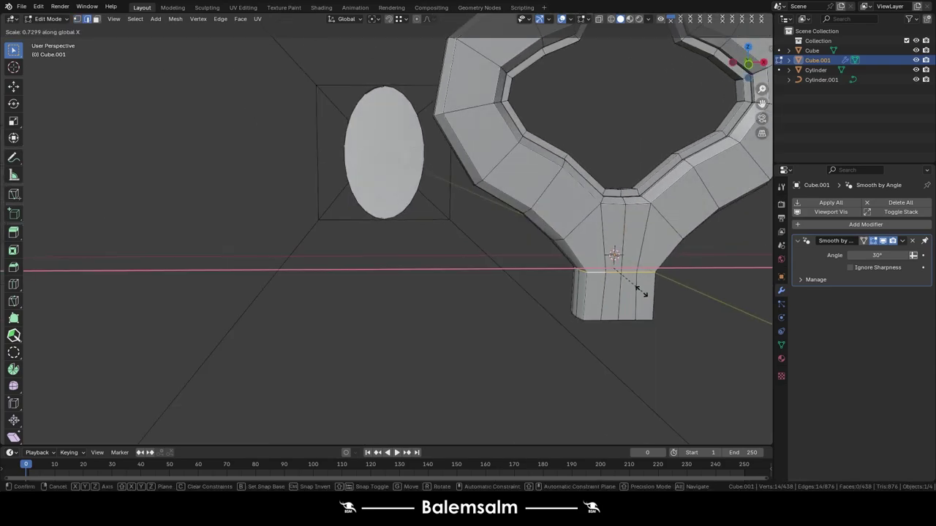
{"action": "left_click", "coordinate": [641, 290]}
{"action": "middle_click_drag", "start_coordinate": [641, 290], "coordinate": [445, 322]}
Save 2024.09.23.katana.blend and reselect the ornament shape in front view.
{"action": "key", "text": "Tab"}
{"action": "scroll", "coordinate": [454, 325], "scroll_direction": "down", "scroll_amount": 5}
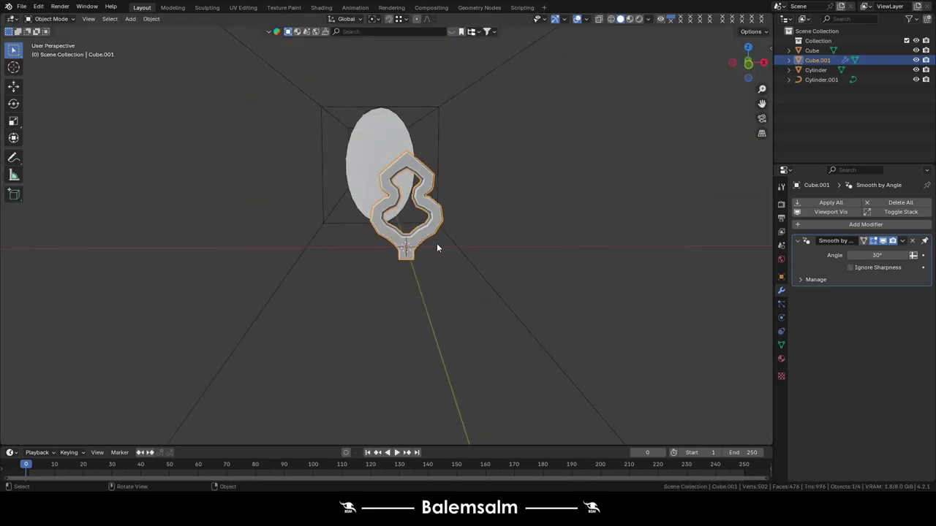
{"action": "key", "text": "ctrl+s"}
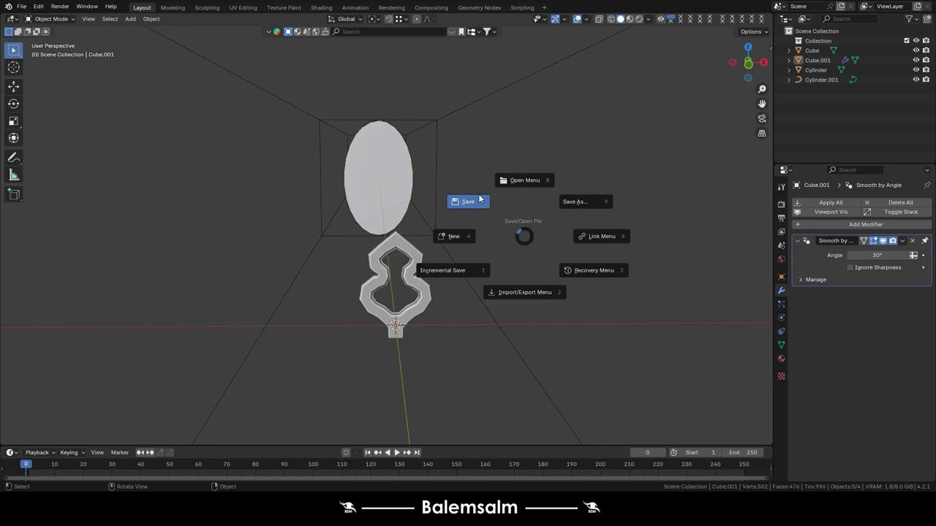
{"action": "left_click", "coordinate": [453, 212]}
{"action": "left_click", "coordinate": [399, 197]}
{"action": "left_click", "coordinate": [418, 264]}
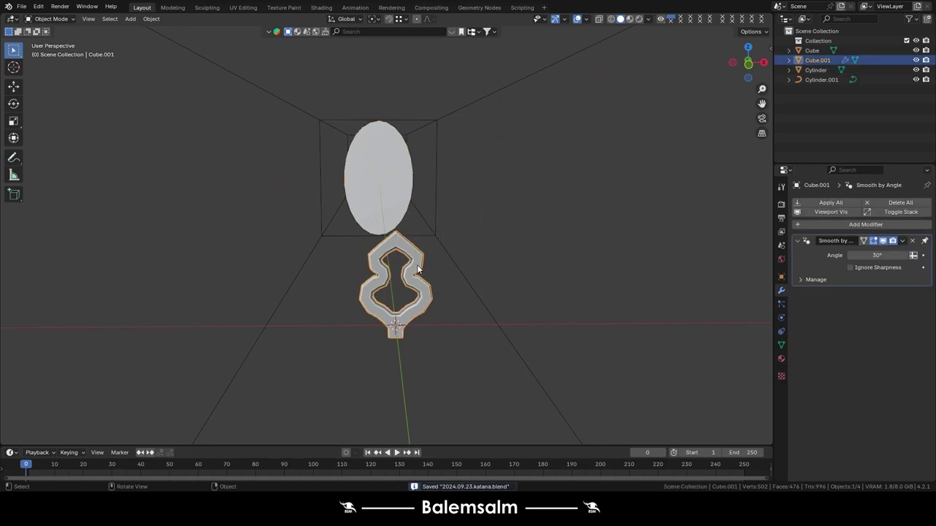
{"action": "key", "text": "grave"}
Add an Array modifier and a Curve modifier bending along Cylinder.001.
{"action": "left_click", "coordinate": [342, 204]}
{"action": "left_click", "coordinate": [841, 224]}
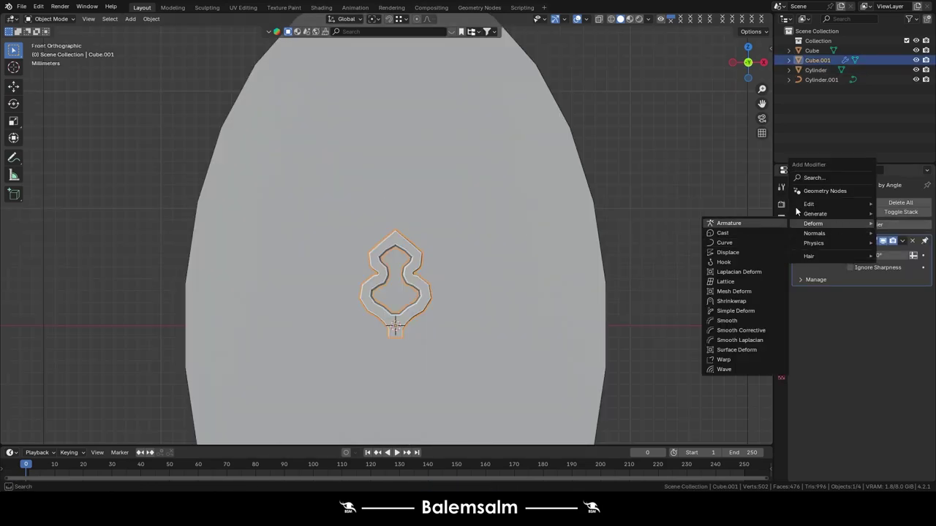
{"action": "mouse_move", "coordinate": [814, 214]}
{"action": "left_click", "coordinate": [768, 213]}
{"action": "left_click", "coordinate": [841, 228]}
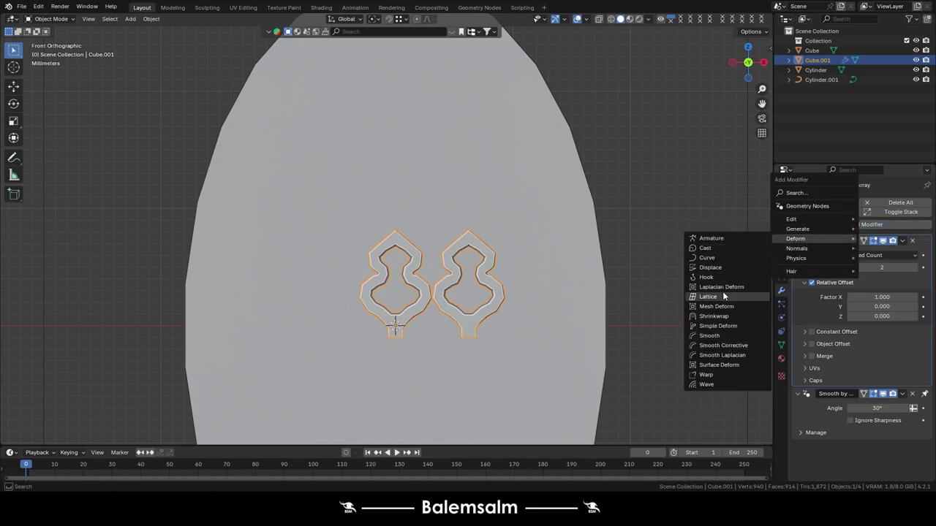
{"action": "left_click", "coordinate": [727, 259]}
{"action": "left_click", "coordinate": [877, 408]}
{"action": "left_click", "coordinate": [877, 307]}
Set the Curve modifier's deform axis to X after trying -X and Y.
{"action": "scroll", "coordinate": [408, 175], "scroll_direction": "down", "scroll_amount": 3}
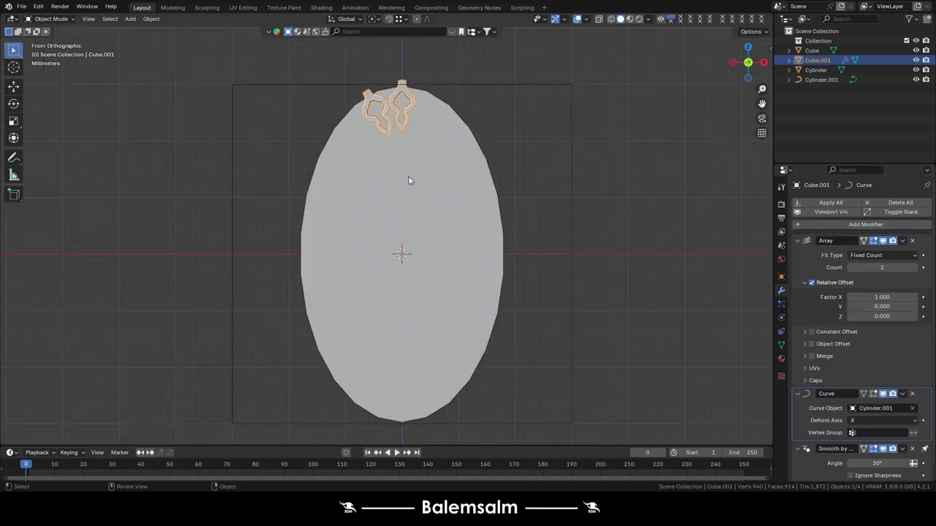
{"action": "scroll", "coordinate": [402, 248], "scroll_direction": "up", "scroll_amount": 3}
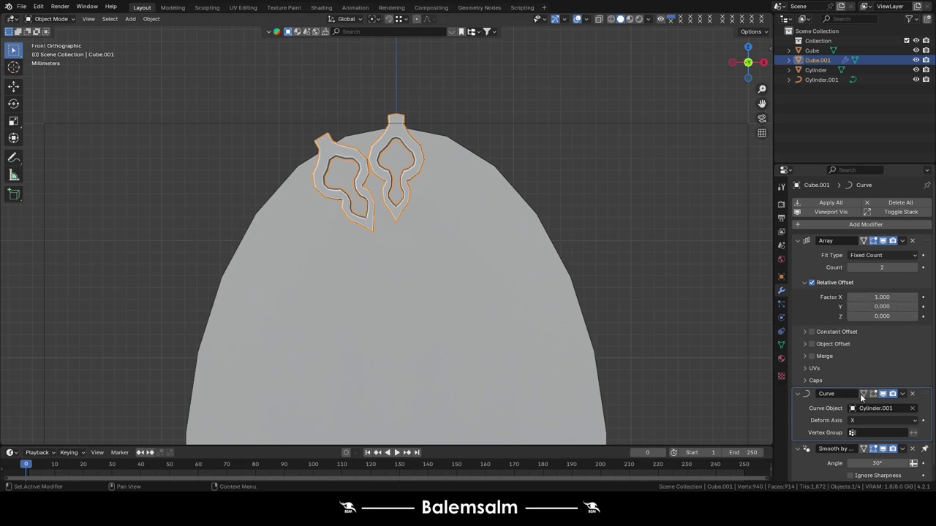
{"action": "left_click", "coordinate": [883, 420]}
{"action": "left_click", "coordinate": [881, 390]}
{"action": "key", "text": "KP_Decimal"}
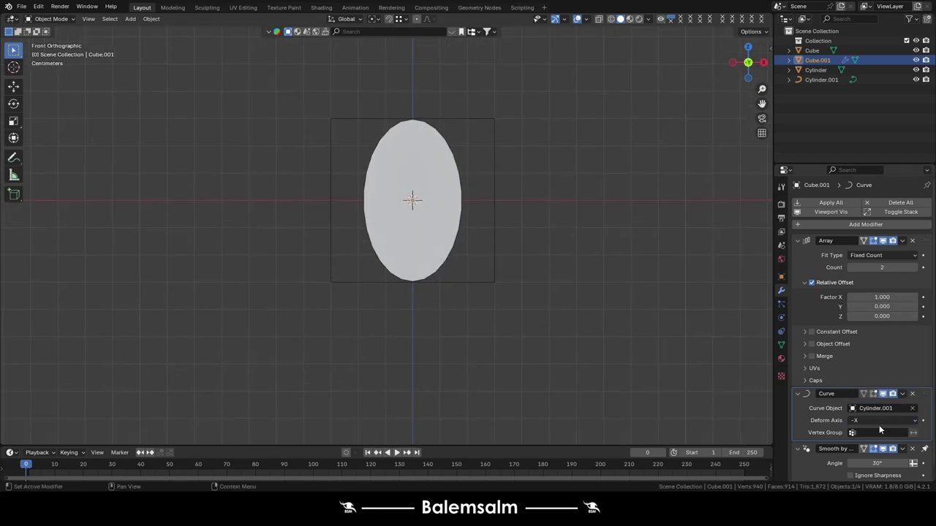
{"action": "left_click", "coordinate": [879, 423]}
{"action": "left_click", "coordinate": [882, 368]}
{"action": "left_click", "coordinate": [865, 419]}
{"action": "left_click", "coordinate": [875, 423]}
{"action": "left_click", "coordinate": [868, 353]}
{"action": "key", "text": "KP_Decimal"}
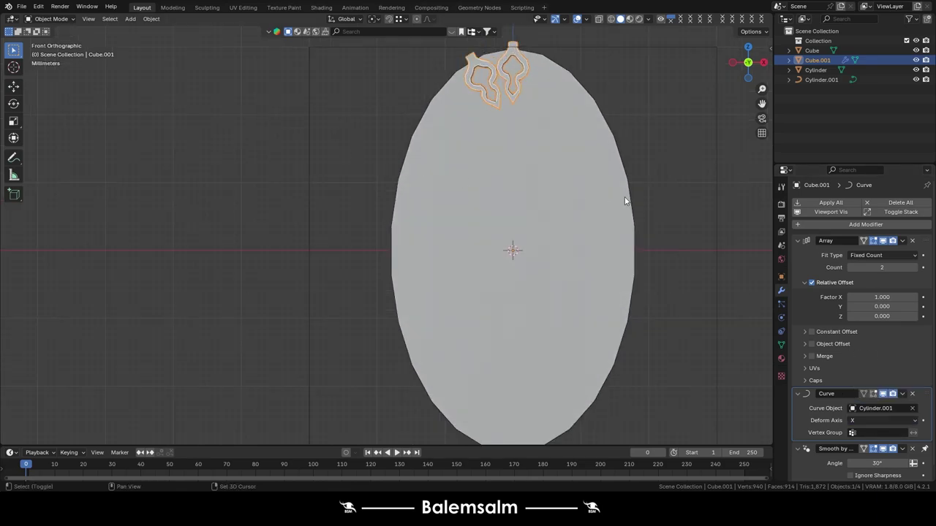
{"action": "middle_click_drag", "start_coordinate": [626, 201], "coordinate": [514, 247], "text": "shift"}
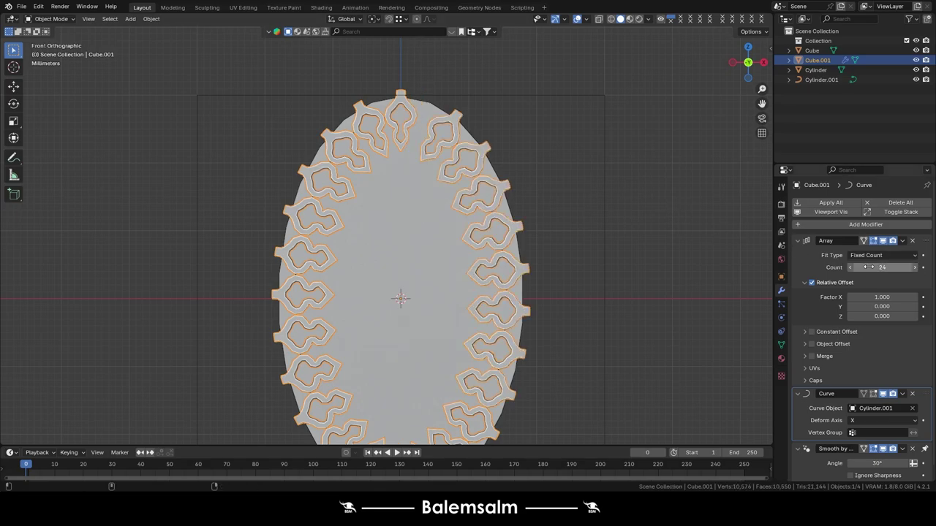
Enlarge the ornament ring slightly and enable Merge on its Array modifier.
{"action": "key", "text": "s"}
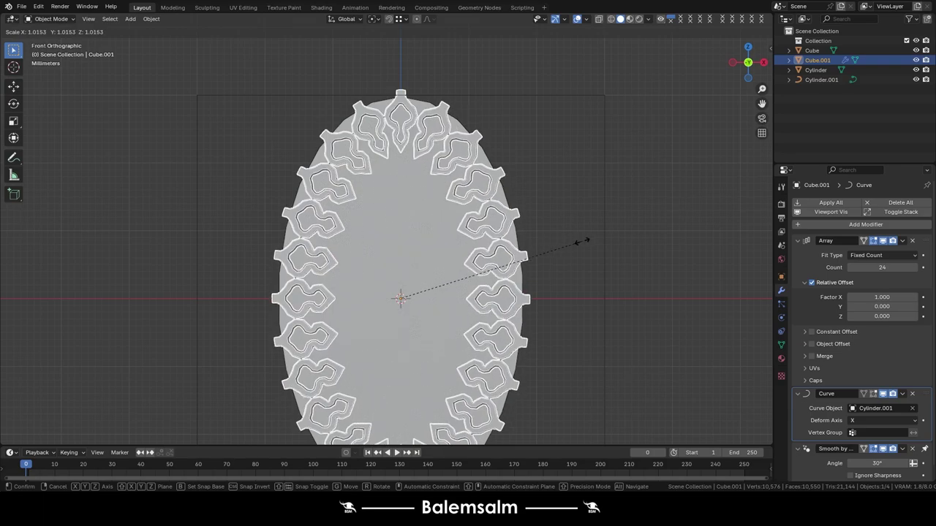
{"action": "left_click", "coordinate": [581, 240]}
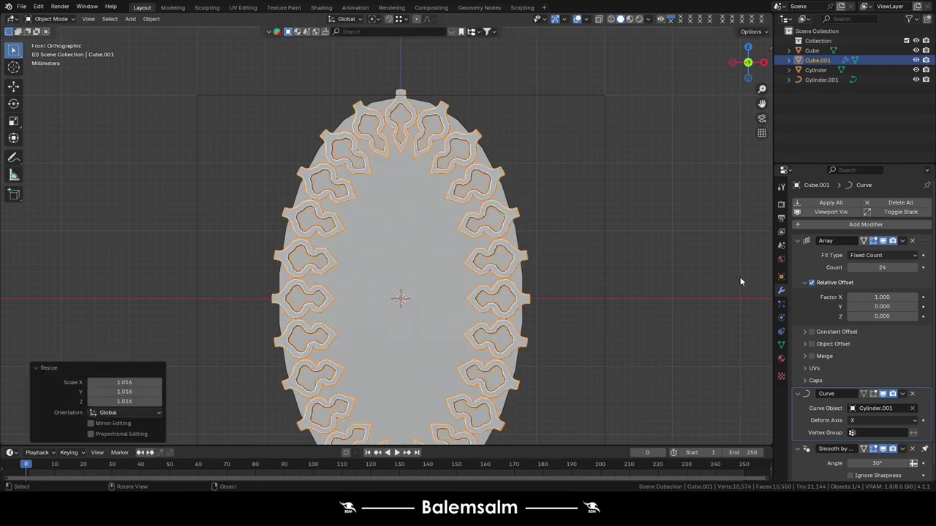
{"action": "left_click", "coordinate": [826, 355]}
{"action": "left_click", "coordinate": [805, 356]}
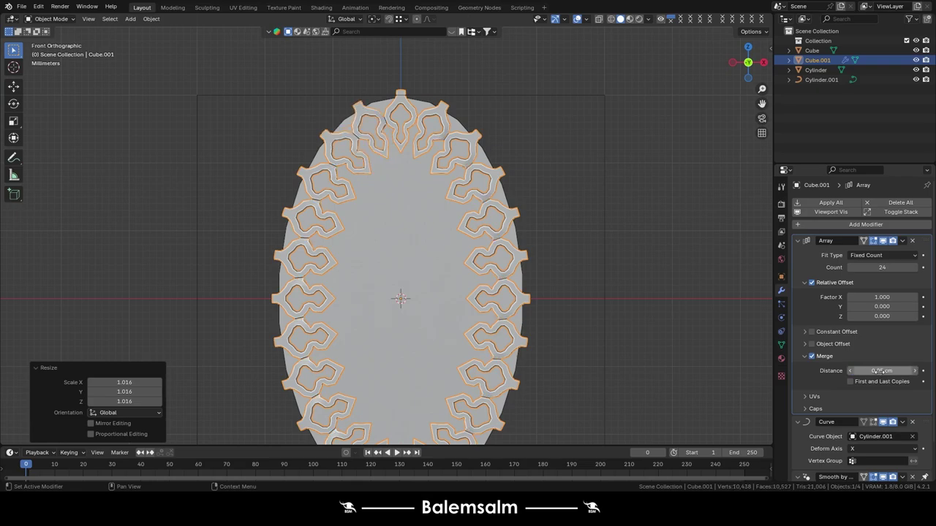
Move the ornament ring along Y into the Cylinder disc, then hide the disc.
{"action": "middle_click_drag", "start_coordinate": [334, 142], "coordinate": [525, 308]}
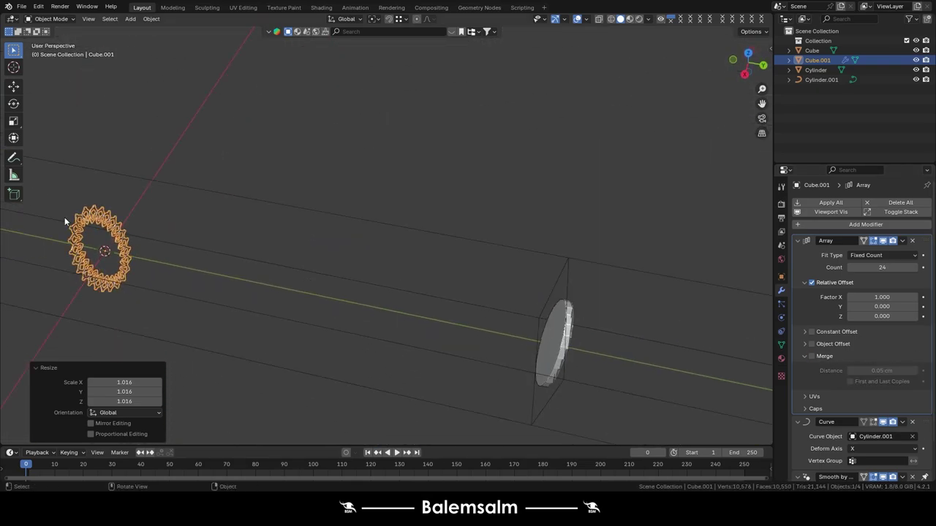
{"action": "middle_click_drag", "start_coordinate": [64, 221], "coordinate": [173, 220]}
{"action": "key", "text": "g"}
{"action": "key", "text": "y"}
{"action": "left_click", "coordinate": [493, 210]}
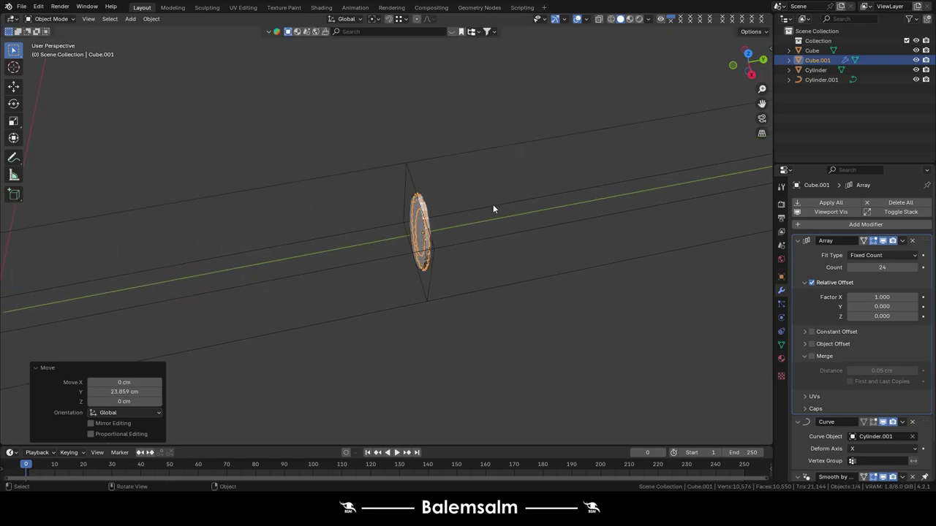
{"action": "scroll", "coordinate": [454, 197], "scroll_direction": "up", "scroll_amount": 5}
{"action": "left_click", "coordinate": [386, 221]}
{"action": "scroll", "coordinate": [386, 221], "scroll_direction": "up", "scroll_amount": 3}
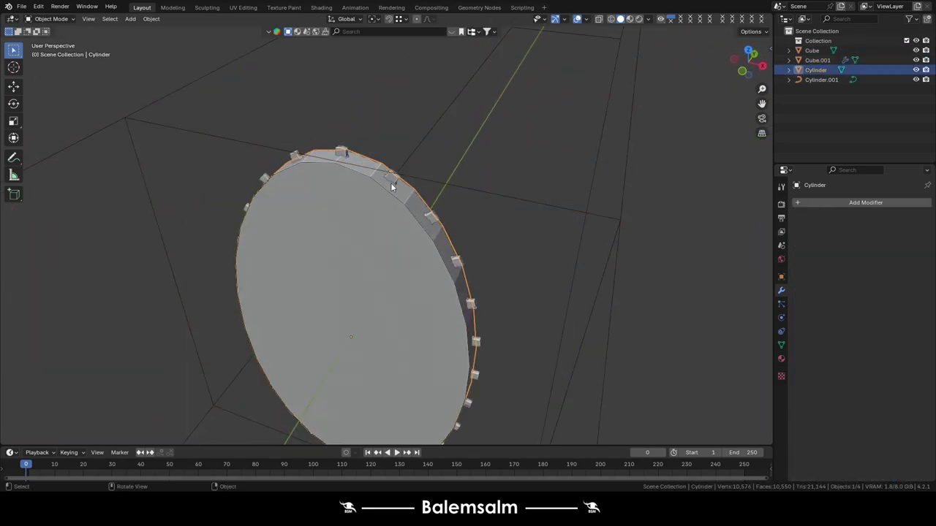
{"action": "key", "text": "KP_1"}
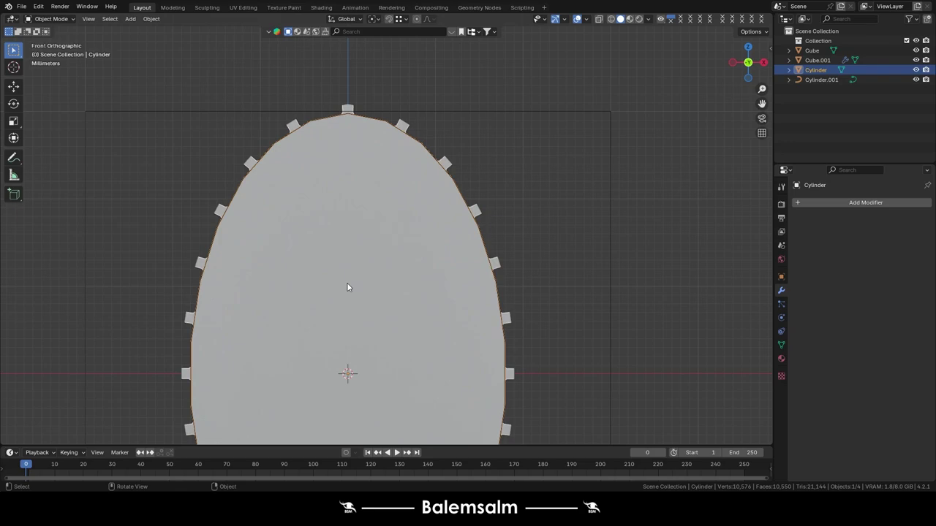
{"action": "key", "text": "h"}
Scale the ring to 0.917, then duplicate the ring and its curve and begin shrinking the copy.
{"action": "left_click", "coordinate": [453, 282]}
{"action": "key", "text": "s"}
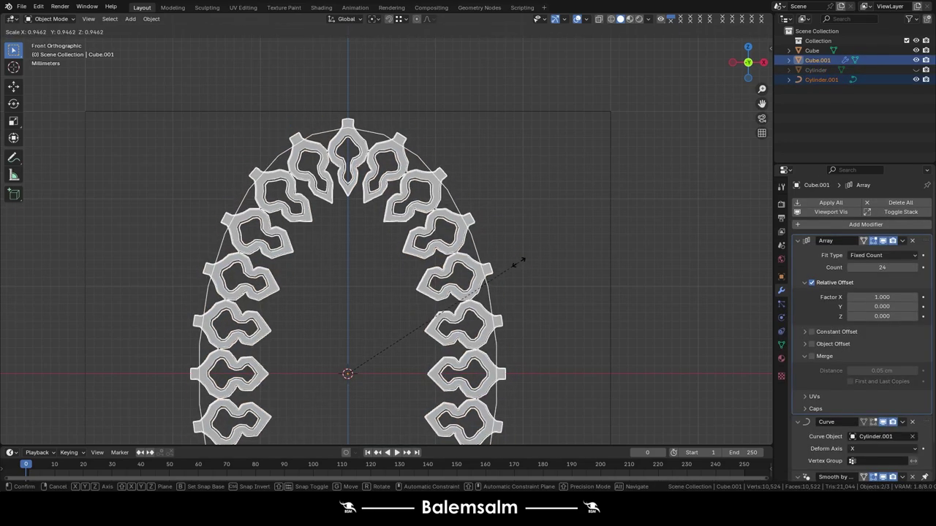
{"action": "left_click", "coordinate": [511, 259]}
{"action": "scroll", "coordinate": [502, 256], "scroll_direction": "down", "scroll_amount": 2}
{"action": "middle_click_drag", "start_coordinate": [455, 245], "coordinate": [434, 178], "text": "shift"}
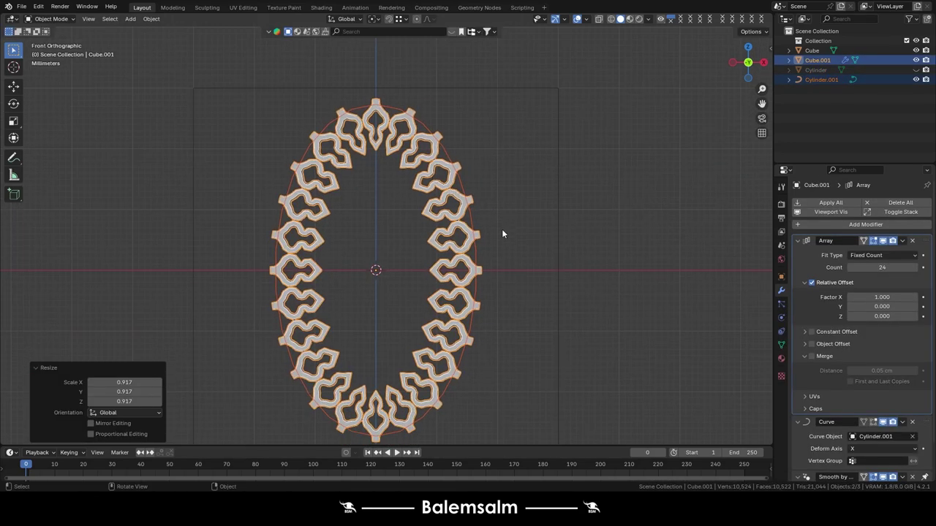
{"action": "scroll", "coordinate": [502, 234], "scroll_direction": "up", "scroll_amount": 1}
{"action": "key", "text": "shift+d"}
{"action": "key", "text": "s"}
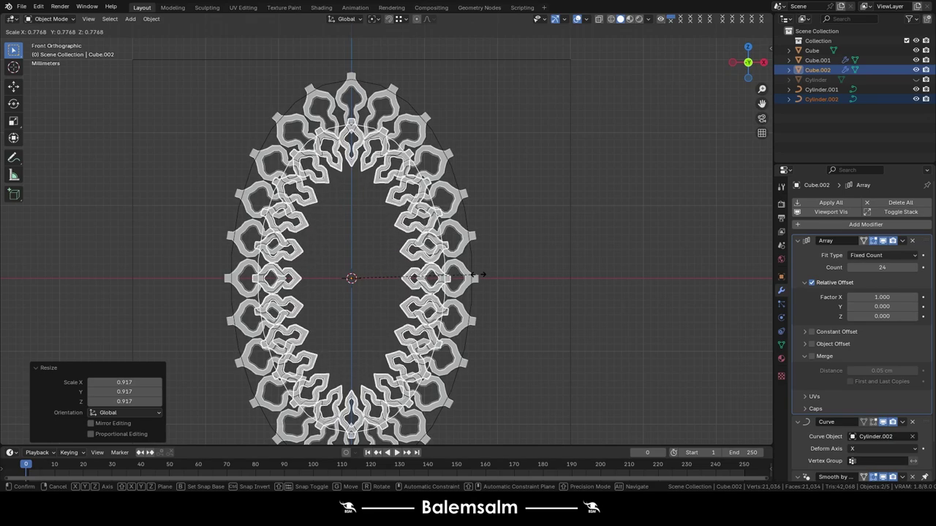
Confirm the smaller duplicate and rotate its whole mesh 180° in Edit Mode.
{"action": "left_click", "coordinate": [479, 275]}
{"action": "key", "text": "Tab"}
{"action": "key", "text": "a"}
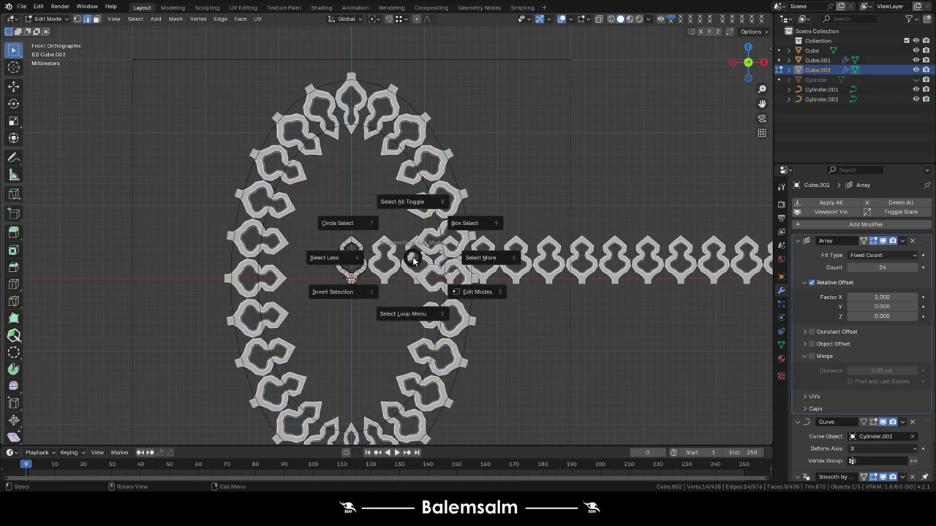
{"action": "left_click", "coordinate": [411, 208]}
{"action": "key", "text": "r"}
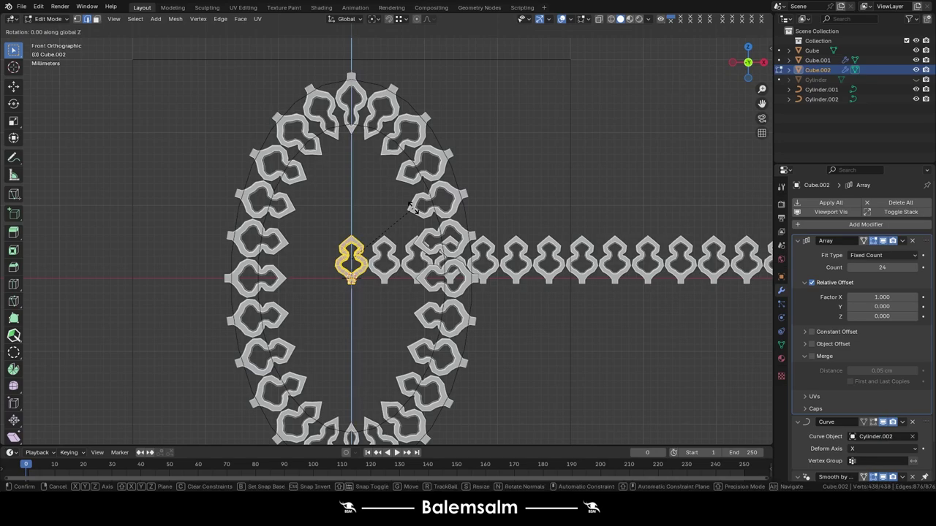
{"action": "type", "text": "80"}
{"action": "key", "text": "Return"}
{"action": "key", "text": "Tab"}
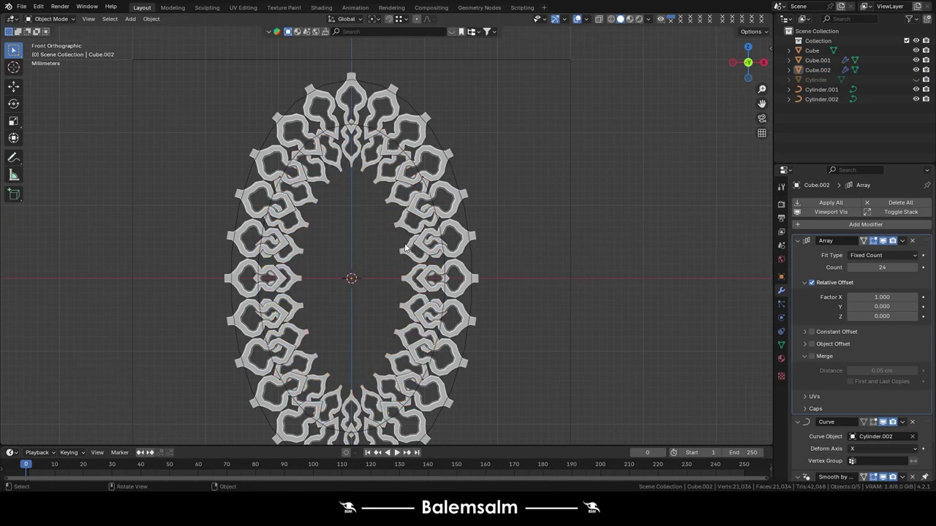
Rescale Cylinder.002 and shrink Cube.002 so the inner ring fits inside the outer one.
{"action": "left_click", "coordinate": [441, 259]}
{"action": "left_click", "coordinate": [441, 259]}
{"action": "key", "text": "s"}
{"action": "left_click", "coordinate": [431, 259]}
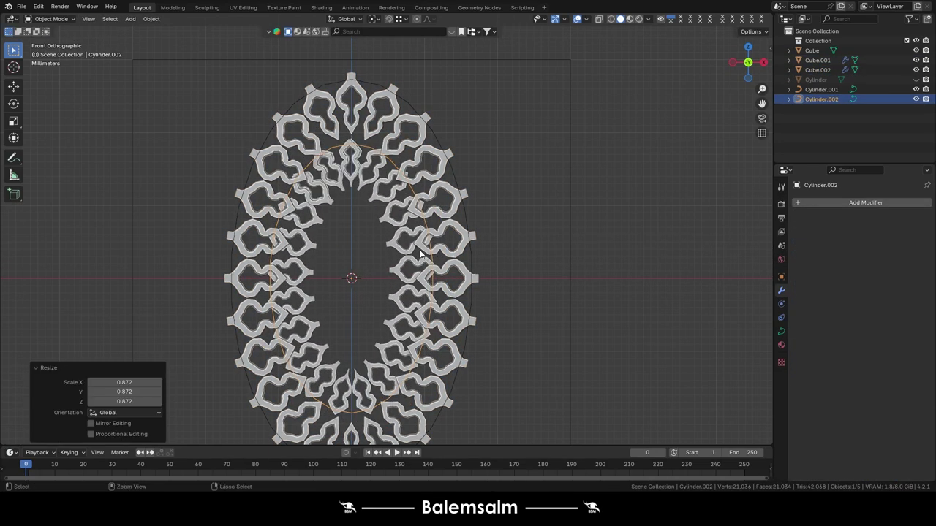
{"action": "left_click", "coordinate": [430, 259], "text": "shift"}
{"action": "key", "text": "s"}
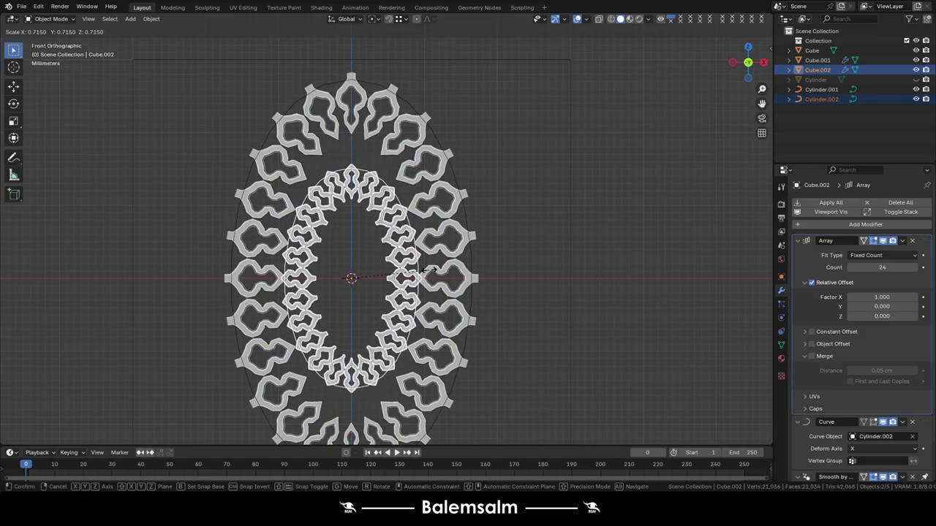
{"action": "left_click", "coordinate": [430, 270]}
{"action": "scroll", "coordinate": [427, 274], "scroll_direction": "up", "scroll_amount": 3}
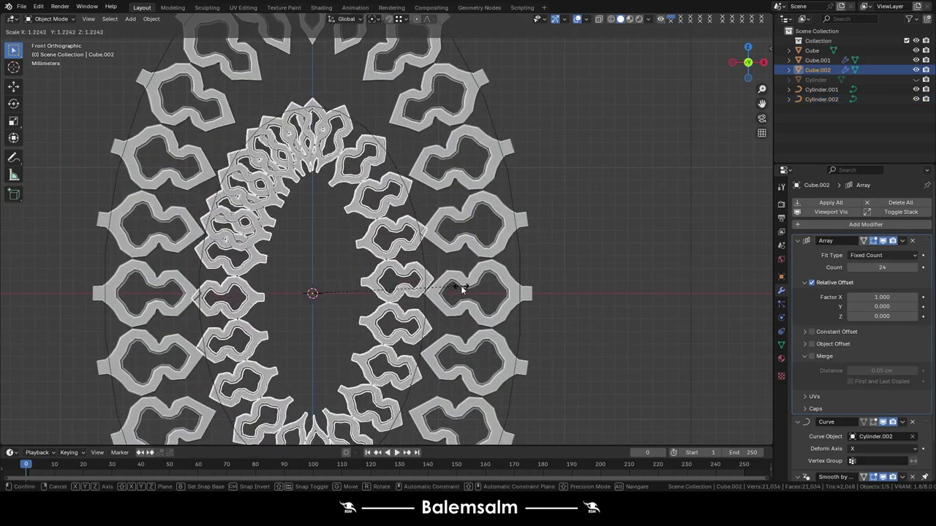
{"action": "left_click", "coordinate": [424, 276]}
{"action": "key", "text": "s"}
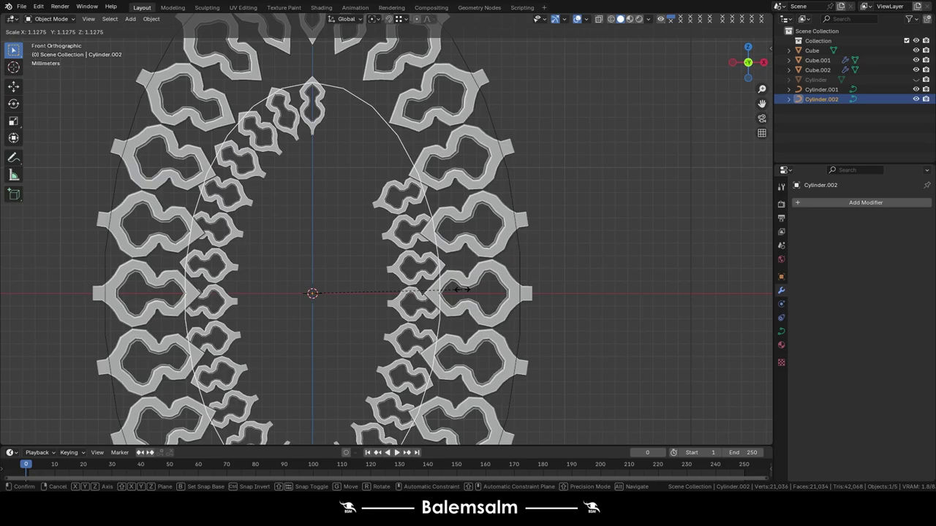
Set the inner curve to 1.3 scale, resize Cube.002, and reduce its Array Count from 24 to 18.
{"action": "left_click", "coordinate": [511, 301]}
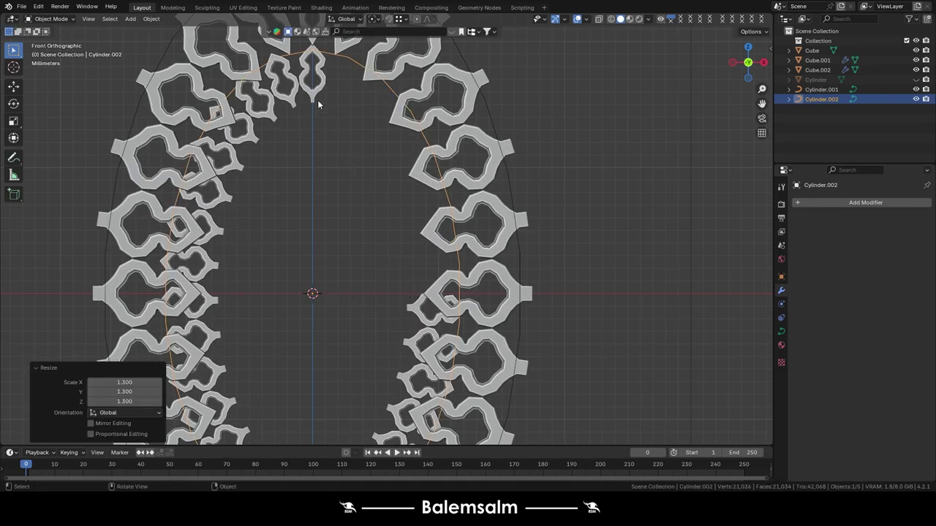
{"action": "left_click", "coordinate": [430, 210]}
{"action": "key", "text": "s"}
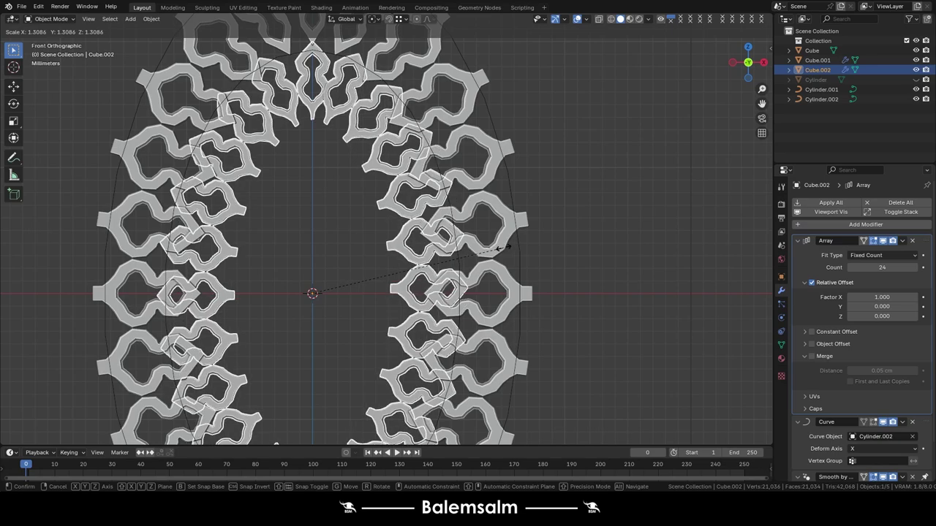
{"action": "left_click", "coordinate": [488, 249]}
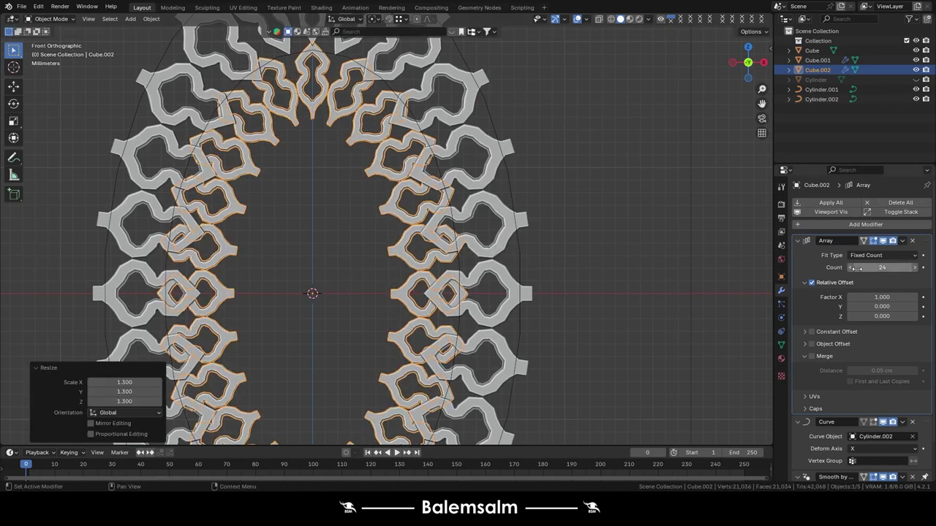
{"action": "key", "text": "s"}
{"action": "left_click", "coordinate": [516, 253]}
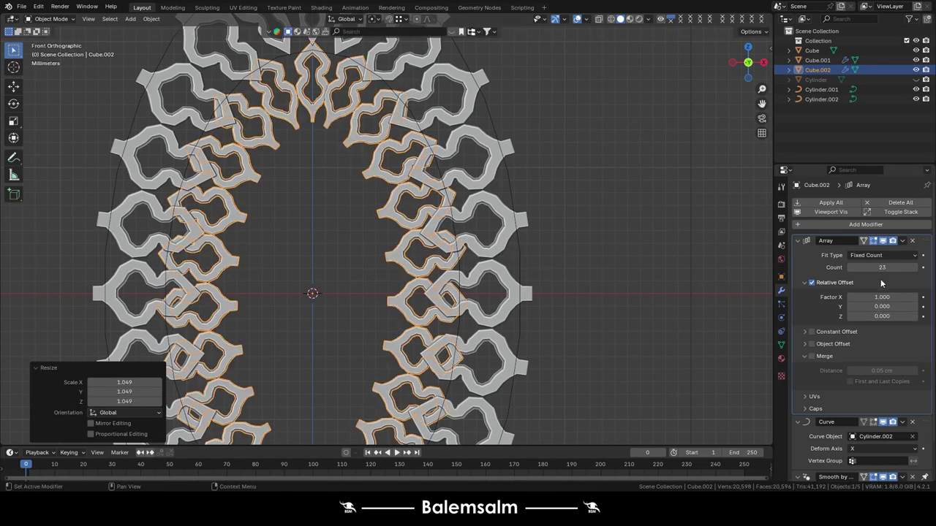
{"action": "key", "text": "s"}
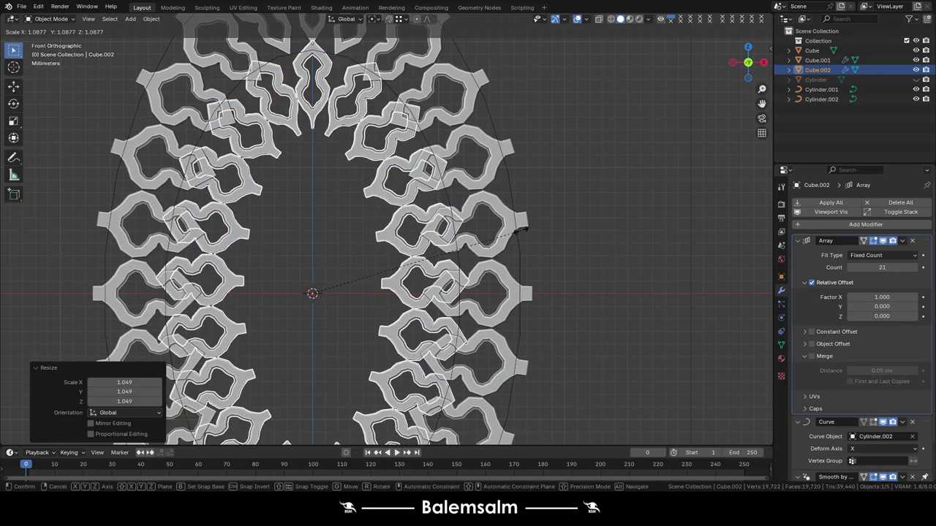
{"action": "left_click", "coordinate": [548, 241]}
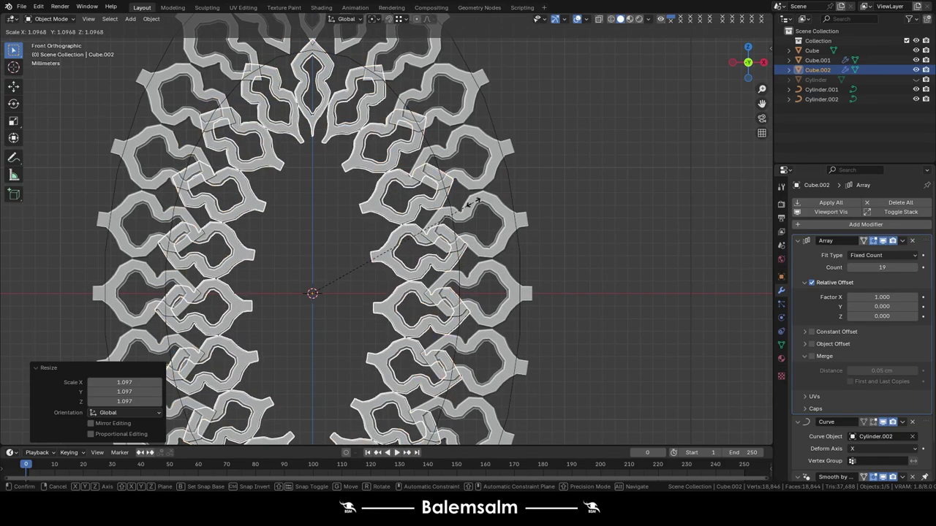
{"action": "key", "text": "s"}
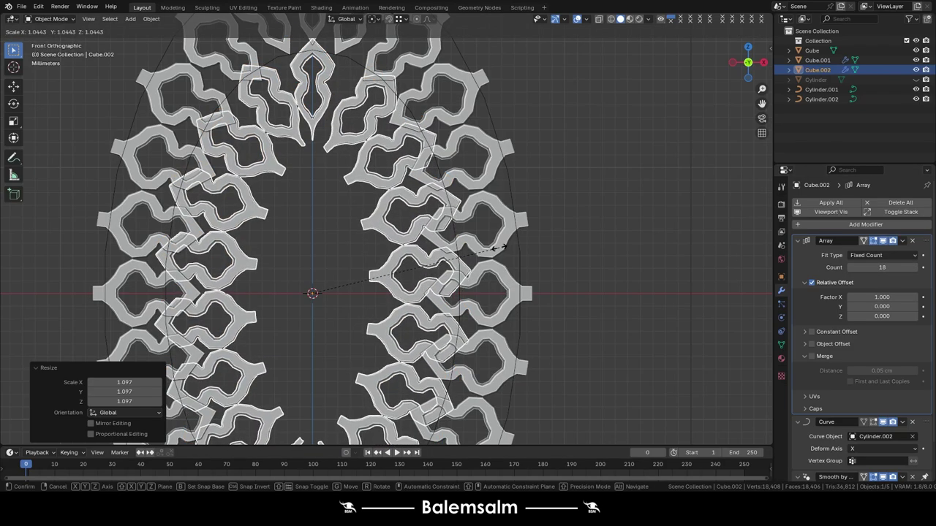
{"action": "left_click", "coordinate": [500, 248]}
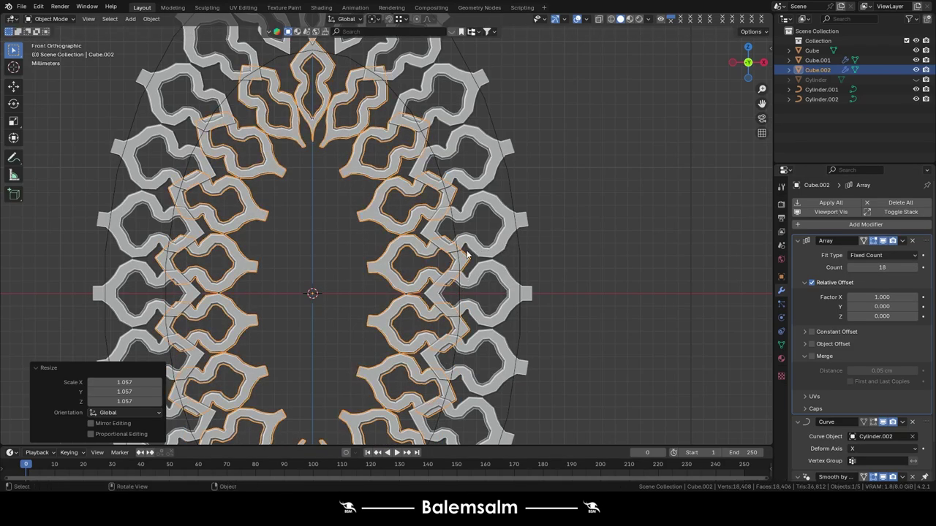
Flatten the inner ring pattern along Y and slightly resize the Cylinder.002 curve.
{"action": "middle_click_drag", "start_coordinate": [485, 247], "coordinate": [530, 320]}
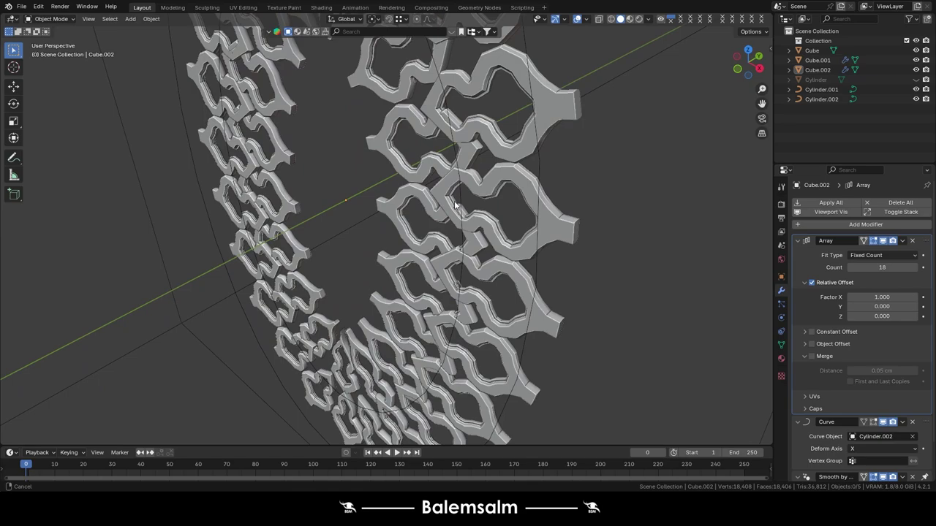
{"action": "key", "text": "s"}
{"action": "key", "text": "y"}
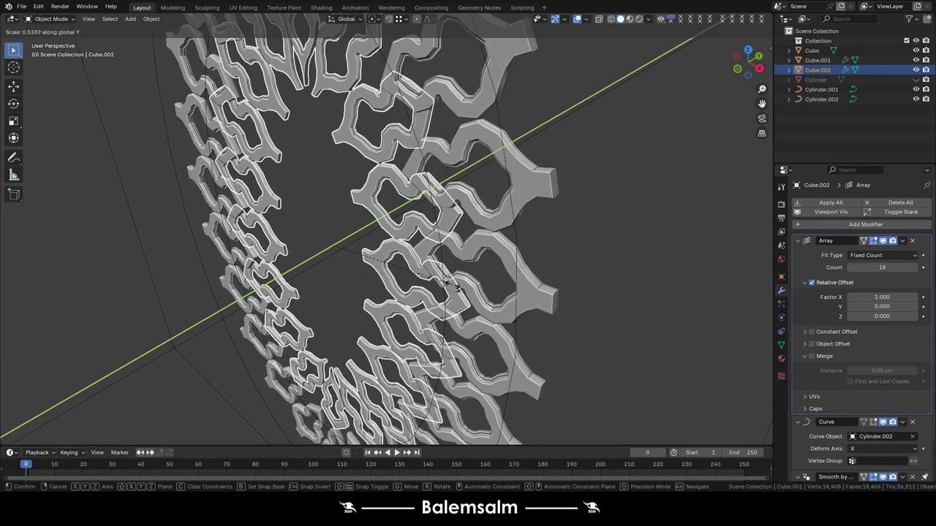
{"action": "left_click", "coordinate": [451, 282]}
{"action": "left_click", "coordinate": [439, 240]}
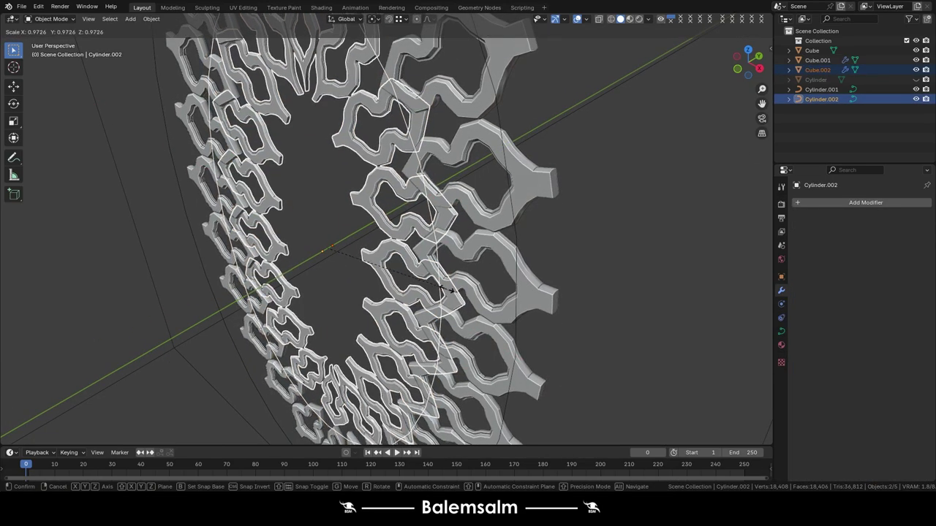
{"action": "mouse_move", "coordinate": [439, 240]}
{"action": "middle_mouse_down"}
{"action": "mouse_move", "coordinate": [316, 111]}
{"action": "mouse_move", "coordinate": [319, 225]}
{"action": "mouse_move", "coordinate": [476, 296]}
{"action": "middle_mouse_up"}
Unhide the Cylinder disc and flatten all its geometry slightly along Z in front view.
{"action": "key", "text": "alt+h"}
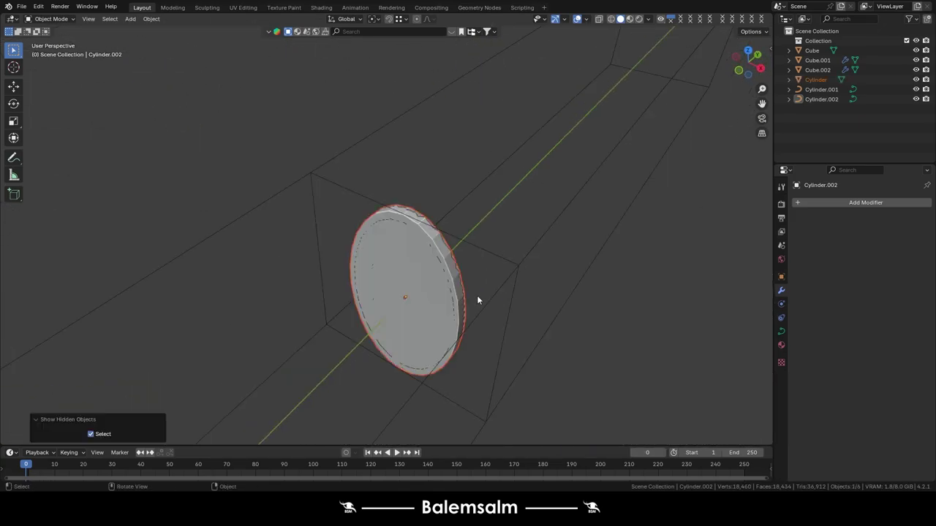
{"action": "left_click", "coordinate": [435, 293]}
{"action": "key", "text": "grave"}
{"action": "middle_click_drag", "start_coordinate": [464, 291], "coordinate": [394, 225], "text": "shift"}
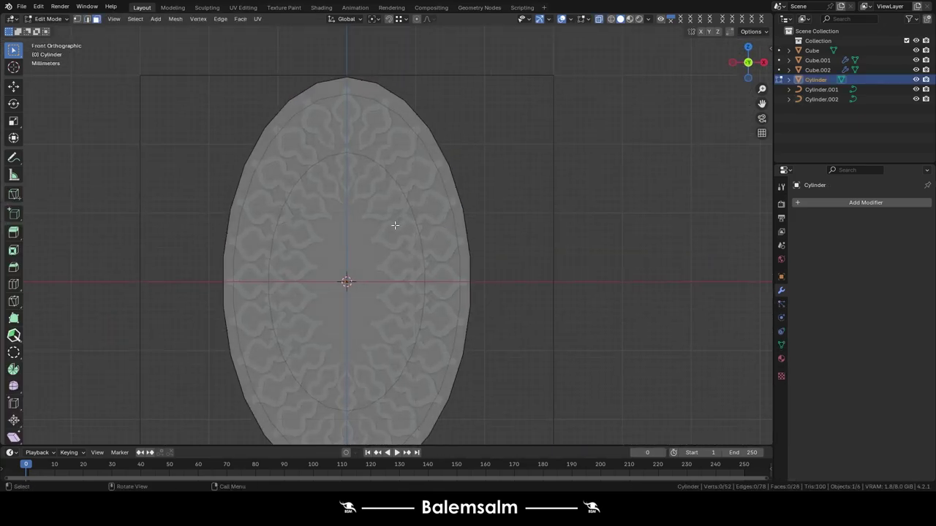
{"action": "left_click", "coordinate": [451, 215]}
{"action": "middle_click_drag", "start_coordinate": [498, 392], "coordinate": [495, 348], "text": "shift"}
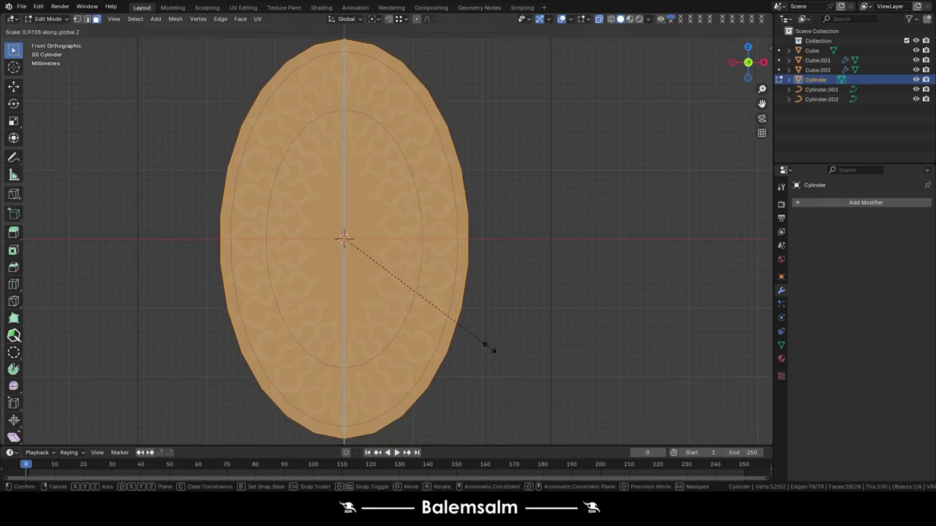
{"action": "left_click", "coordinate": [476, 338]}
{"action": "middle_click_drag", "start_coordinate": [372, 260], "coordinate": [389, 290], "text": "shift"}
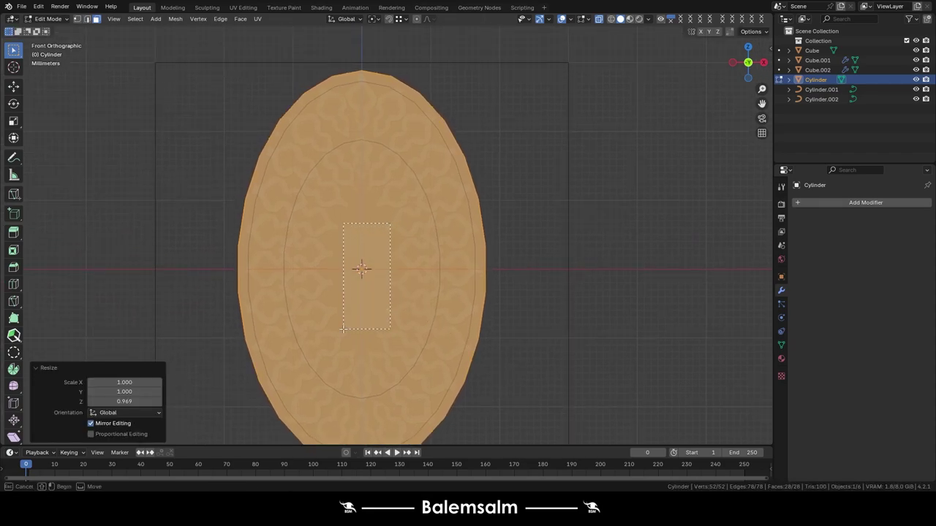
Inset the disc's two centre faces and bridge edge loops to open the centre.
{"action": "left_click_drag", "start_coordinate": [343, 329], "coordinate": [344, 329]}
{"action": "scroll", "coordinate": [402, 297], "scroll_direction": "up", "scroll_amount": 1}
{"action": "key", "text": "i"}
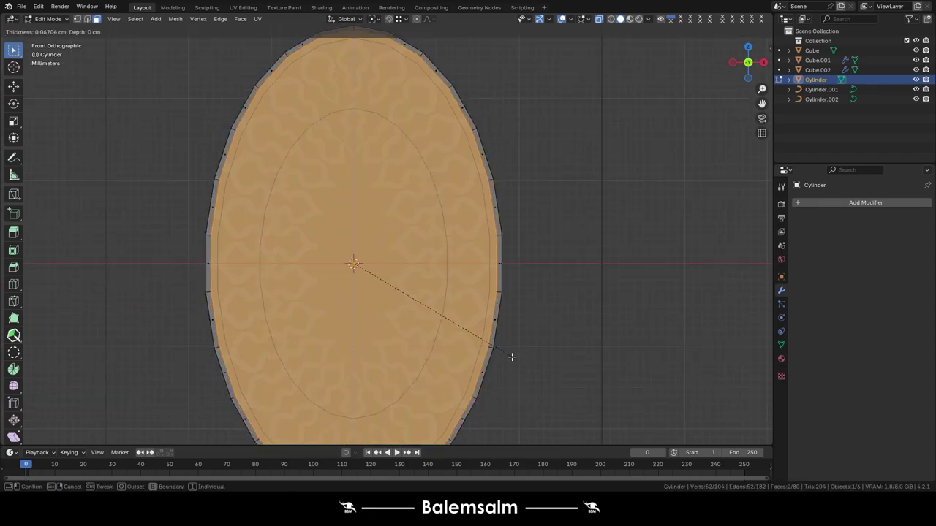
{"action": "left_click", "coordinate": [512, 356]}
{"action": "right_click", "coordinate": [455, 288]}
{"action": "left_click", "coordinate": [456, 288]}
{"action": "mouse_move", "coordinate": [455, 288]}
{"action": "middle_mouse_down"}
{"action": "mouse_move", "coordinate": [455, 259]}
{"action": "mouse_move", "coordinate": [522, 229]}
{"action": "middle_mouse_up"}
{"action": "key", "text": "grave"}
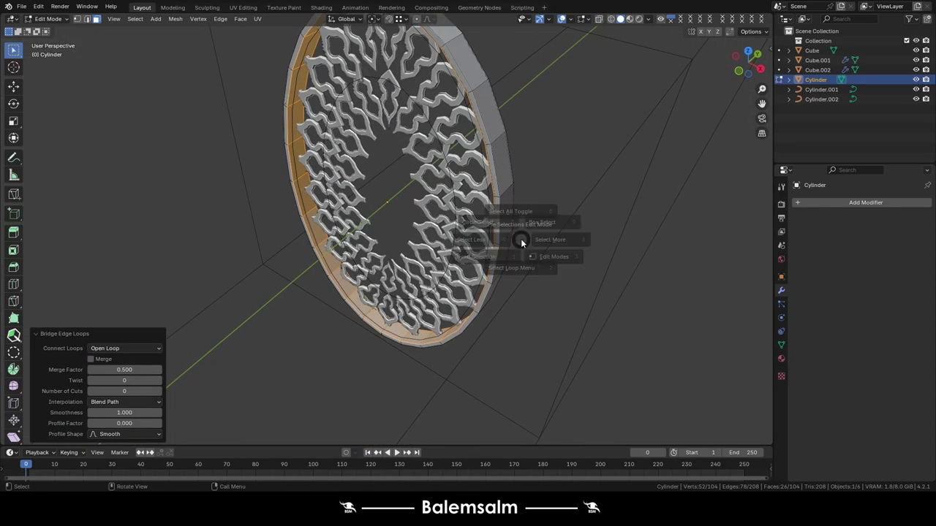
{"action": "left_click", "coordinate": [520, 148]}
Shrink the duplicated ring loop to 0.625 in front view.
{"action": "scroll", "coordinate": [500, 344], "scroll_direction": "up", "scroll_amount": 3}
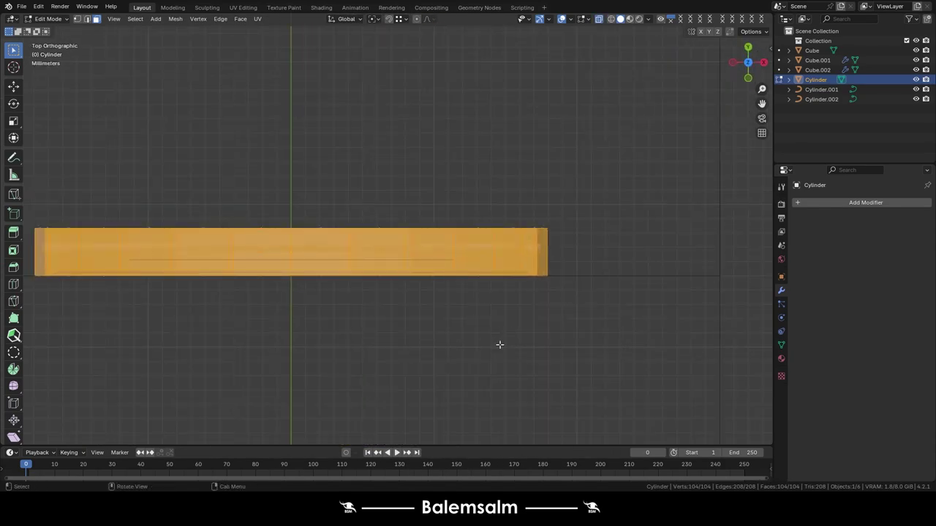
{"action": "middle_click_drag", "start_coordinate": [499, 345], "coordinate": [499, 251]}
{"action": "key", "text": "grave"}
{"action": "left_click", "coordinate": [447, 223]}
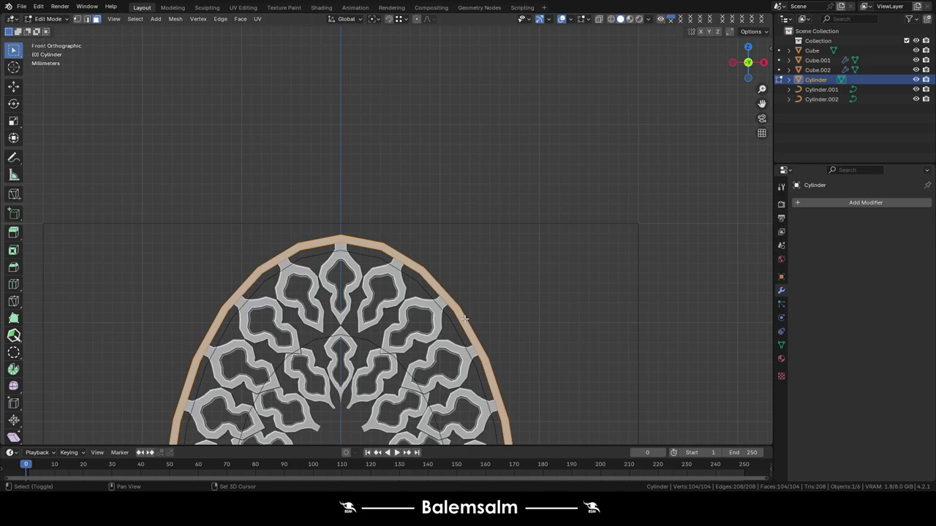
{"action": "scroll", "coordinate": [499, 250], "scroll_direction": "down", "scroll_amount": 2}
{"action": "key", "text": "s"}
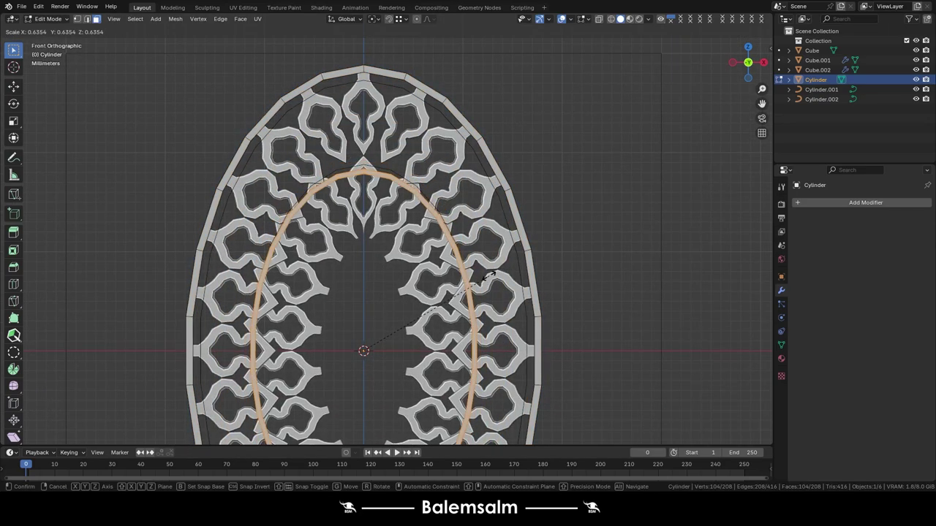
{"action": "left_click", "coordinate": [487, 277]}
Extrude the inner band's face loop in place and widen it.
{"action": "middle_click_drag", "start_coordinate": [487, 276], "coordinate": [484, 291]}
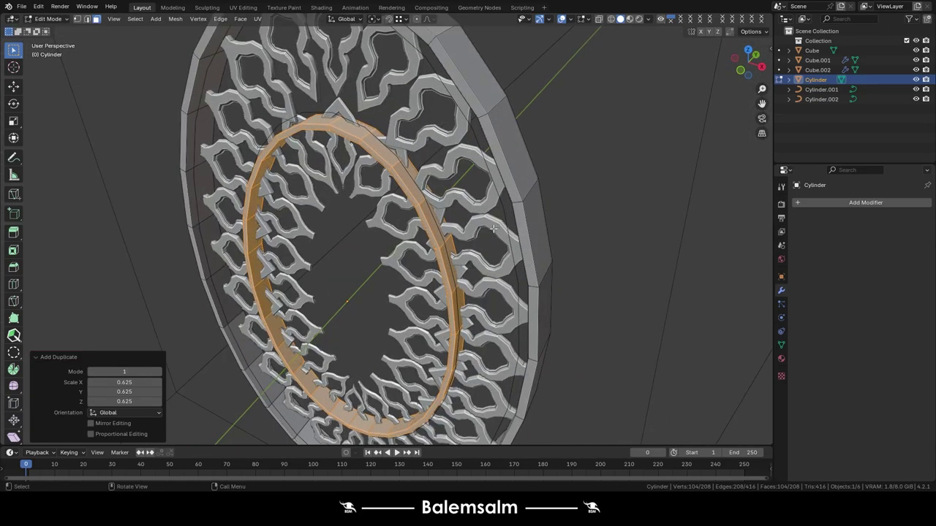
{"action": "left_click", "coordinate": [484, 290], "text": "alt"}
{"action": "key", "text": "e"}
{"action": "right_click", "coordinate": [484, 291]}
{"action": "key", "text": "s"}
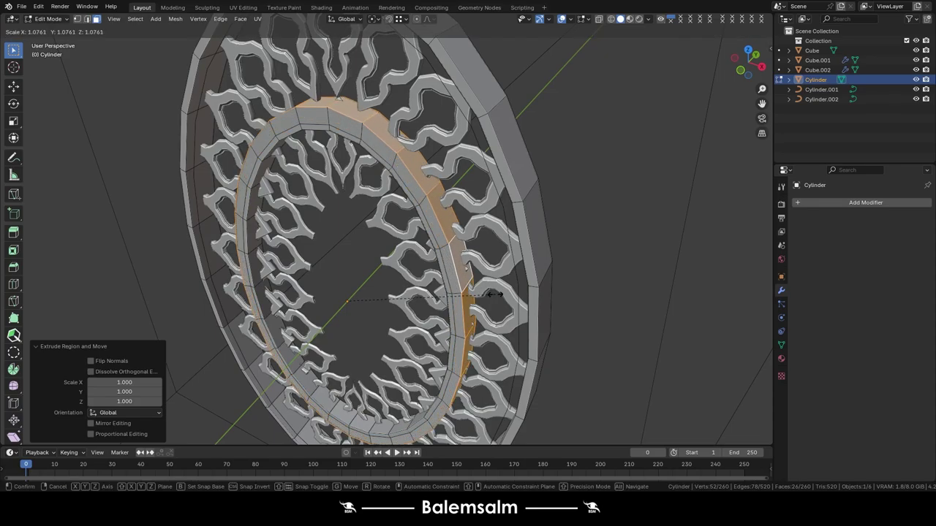
{"action": "left_click", "coordinate": [500, 295]}
{"action": "mouse_move", "coordinate": [500, 295]}
{"action": "middle_mouse_down"}
{"action": "mouse_move", "coordinate": [466, 267]}
{"action": "mouse_move", "coordinate": [346, 284]}
{"action": "mouse_move", "coordinate": [494, 283]}
{"action": "mouse_move", "coordinate": [511, 267]}
{"action": "mouse_move", "coordinate": [583, 263]}
{"action": "mouse_move", "coordinate": [555, 260]}
{"action": "middle_mouse_up"}
{"action": "left_click", "coordinate": [463, 280]}
Return to Object Mode in top view and select Cube.001.
{"action": "key", "text": "Tab"}
{"action": "key", "text": "Tab"}
{"action": "key", "text": "KP_7"}
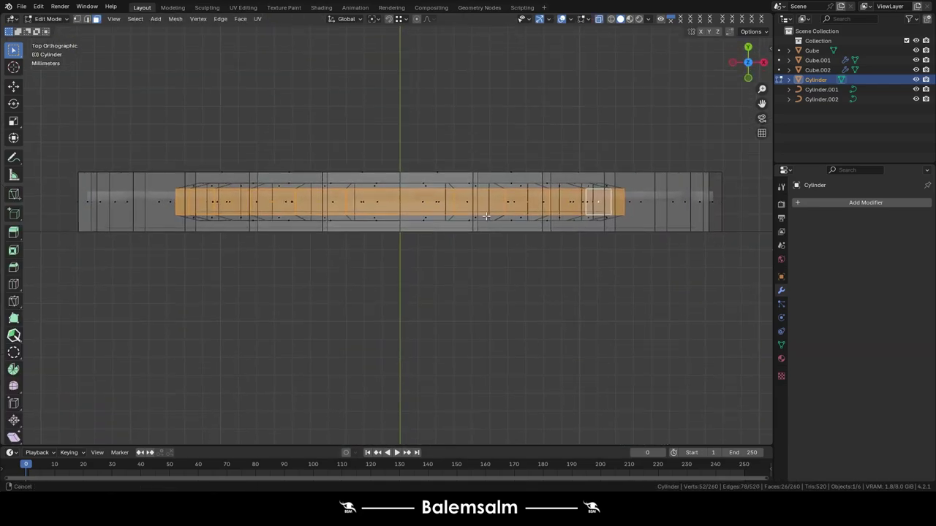
{"action": "key", "text": "Tab"}
{"action": "left_click", "coordinate": [626, 234]}
Shift Cube.001 slightly along the Y axis.
{"action": "key", "text": "g"}
{"action": "key", "text": "y"}
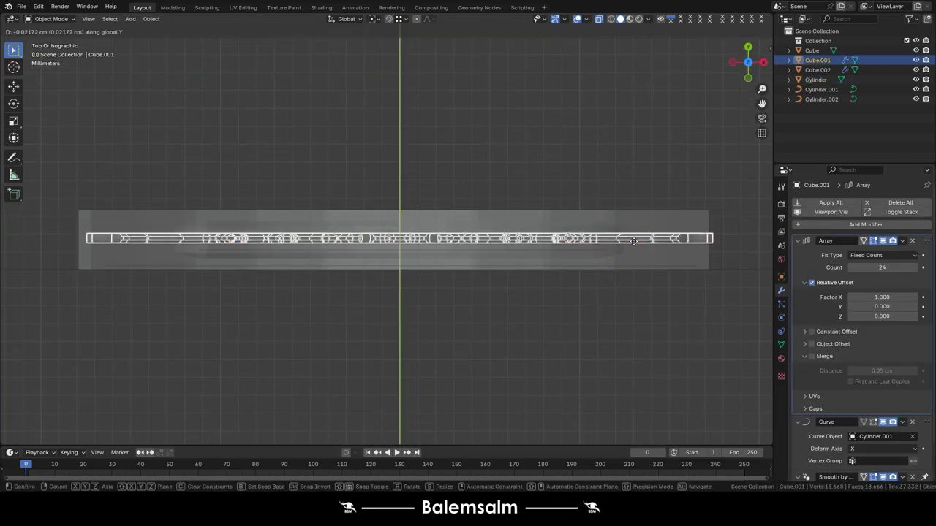
{"action": "left_click", "coordinate": [624, 221]}
{"action": "mouse_move", "coordinate": [624, 220]}
{"action": "middle_mouse_down"}
{"action": "mouse_move", "coordinate": [519, 162]}
{"action": "mouse_move", "coordinate": [526, 152]}
{"action": "mouse_move", "coordinate": [546, 326]}
{"action": "middle_mouse_up"}
{"action": "scroll", "coordinate": [526, 152], "scroll_direction": "up", "scroll_amount": 3}
Thicken the Cylinder's inner band along Y in Edit Mode.
{"action": "left_click", "coordinate": [525, 152]}
{"action": "key", "text": "Tab"}
{"action": "key", "text": "s"}
{"action": "key", "text": "y"}
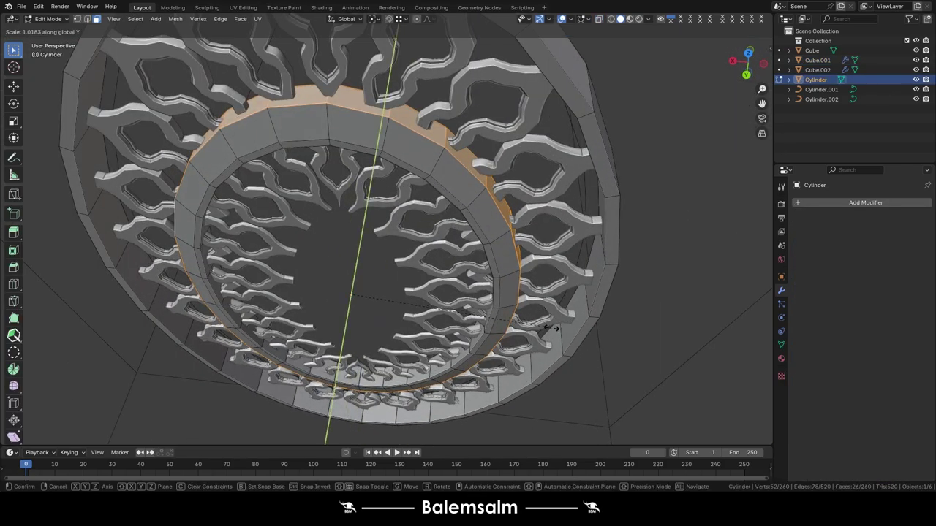
{"action": "left_click", "coordinate": [587, 350]}
Inset the band's faces by 0.048 cm and slightly enlarge the inset.
{"action": "middle_click_drag", "start_coordinate": [587, 350], "coordinate": [562, 224]}
{"action": "key", "text": "i"}
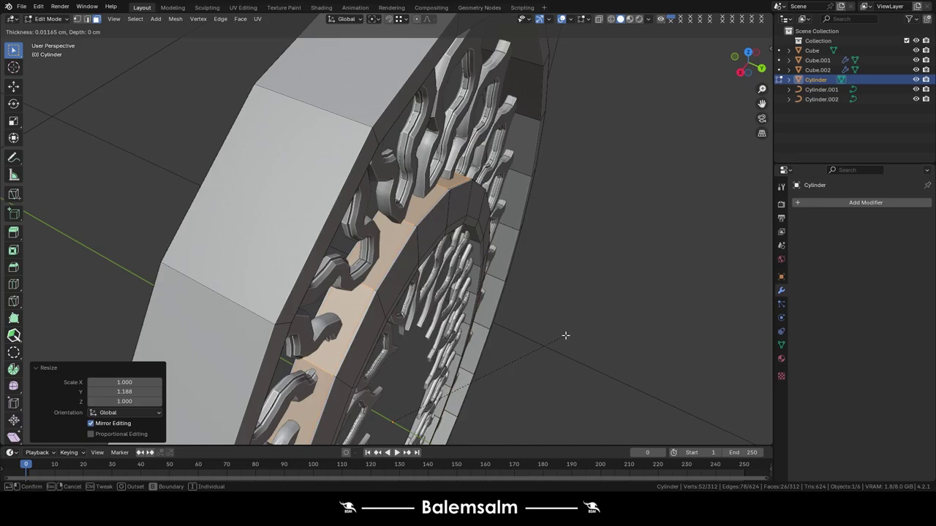
{"action": "left_click", "coordinate": [557, 335]}
{"action": "key", "text": "s"}
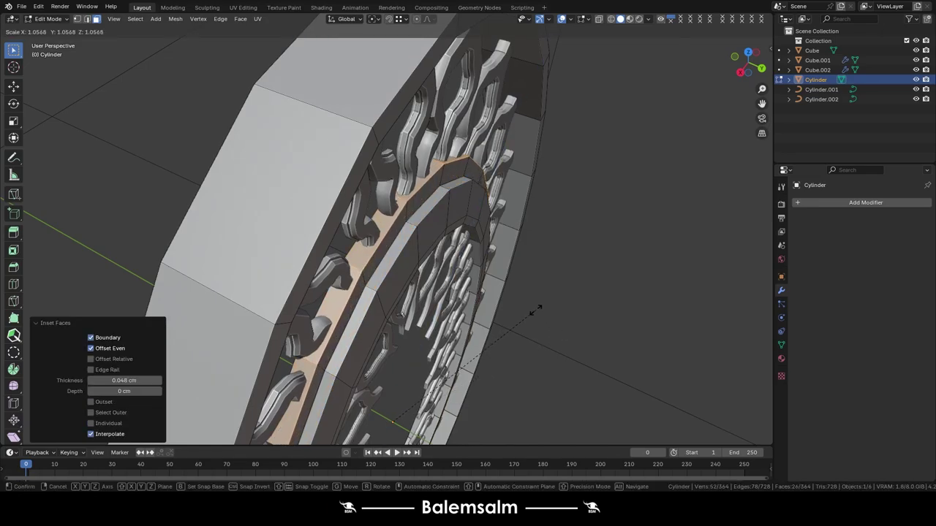
{"action": "left_click", "coordinate": [536, 310]}
{"action": "middle_click_drag", "start_coordinate": [536, 310], "coordinate": [409, 168]}
{"action": "scroll", "coordinate": [401, 157], "scroll_direction": "up", "scroll_amount": 4}
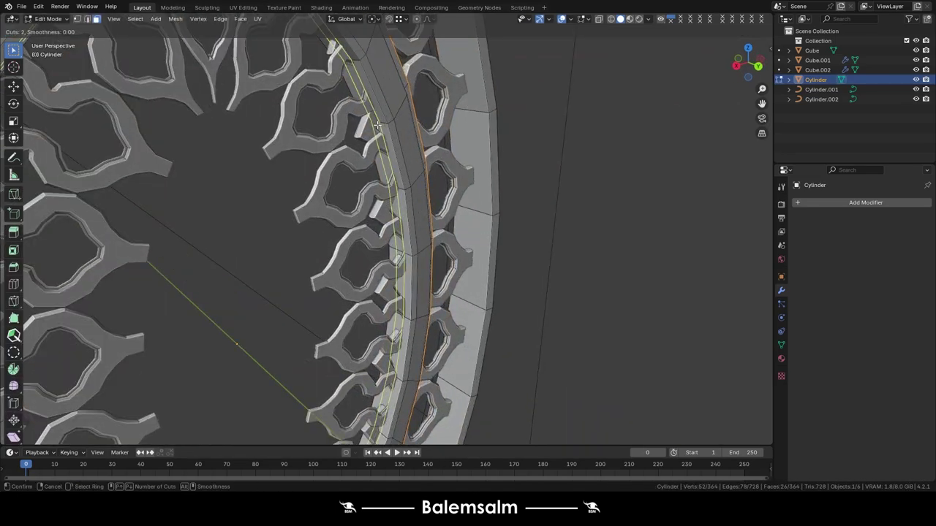
Add two loop cuts around the band and extrude the inner faces in place.
{"action": "left_click", "coordinate": [377, 126]}
{"action": "right_click", "coordinate": [377, 126]}
{"action": "middle_click_drag", "start_coordinate": [377, 126], "coordinate": [474, 197]}
{"action": "key", "text": "s"}
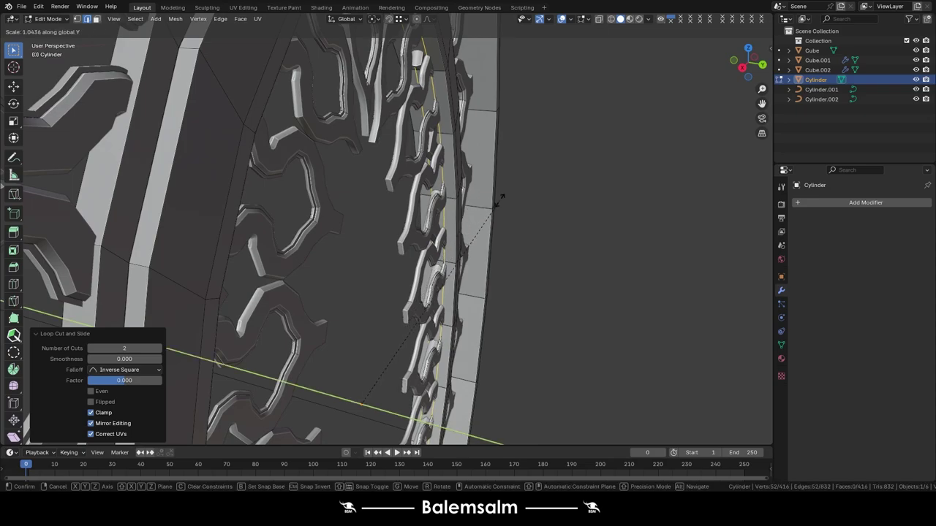
{"action": "right_click", "coordinate": [714, 148]}
{"action": "middle_click_drag", "start_coordinate": [714, 148], "coordinate": [483, 245]}
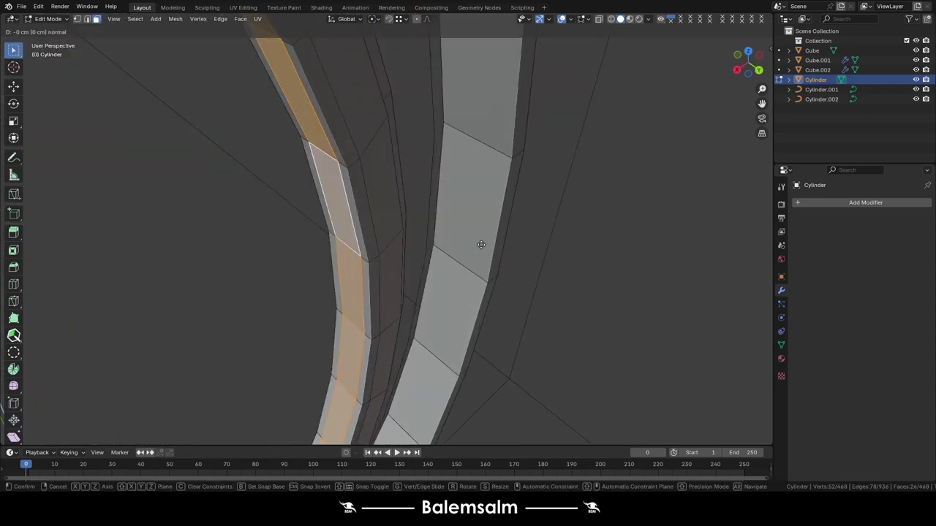
{"action": "key", "text": "e"}
{"action": "right_click", "coordinate": [483, 245]}
Select all disc geometry, return to Object Mode, and clear the selection.
{"action": "key", "text": "a"}
{"action": "key", "text": "Tab"}
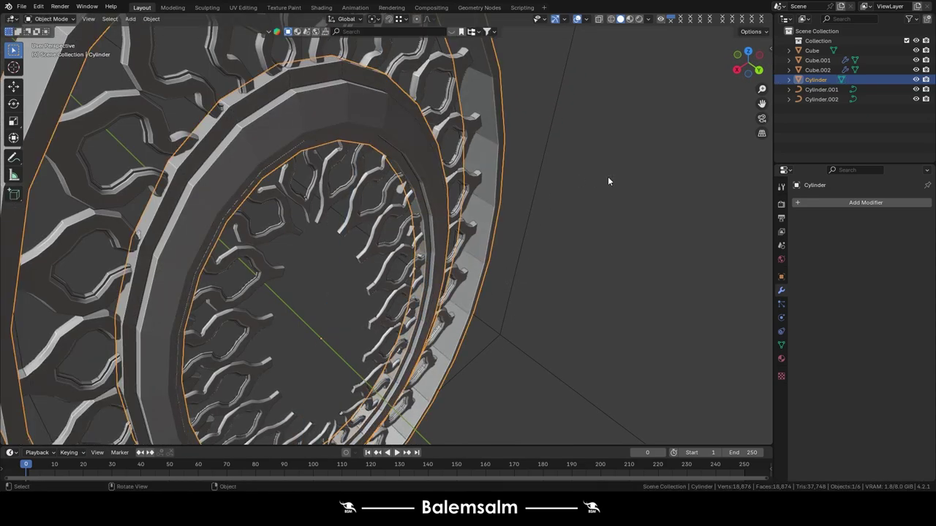
{"action": "left_click", "coordinate": [607, 176]}
{"action": "scroll", "coordinate": [608, 176], "scroll_direction": "down", "scroll_amount": 5}
{"action": "mouse_move", "coordinate": [608, 176]}
{"action": "middle_mouse_down"}
{"action": "mouse_move", "coordinate": [448, 179]}
{"action": "mouse_move", "coordinate": [404, 270]}
{"action": "mouse_move", "coordinate": [487, 296]}
{"action": "mouse_move", "coordinate": [363, 262]}
{"action": "middle_mouse_up"}
{"action": "scroll", "coordinate": [404, 270], "scroll_direction": "down", "scroll_amount": 3}
{"action": "scroll", "coordinate": [487, 295], "scroll_direction": "up", "scroll_amount": 4}
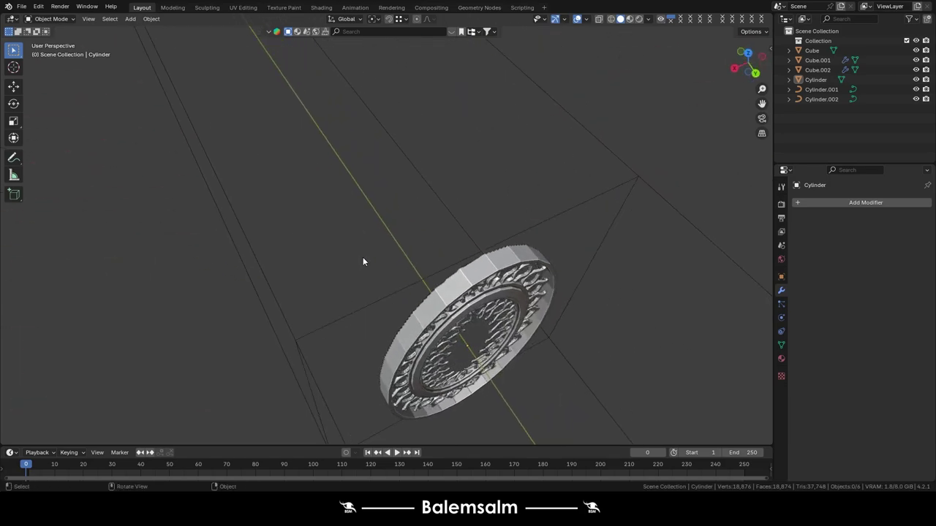
Change the Scene Units length from Centimeters to Meters.
{"action": "key", "text": "n"}
{"action": "key", "text": "n"}
{"action": "left_click", "coordinate": [780, 277]}
{"action": "left_click", "coordinate": [781, 246]}
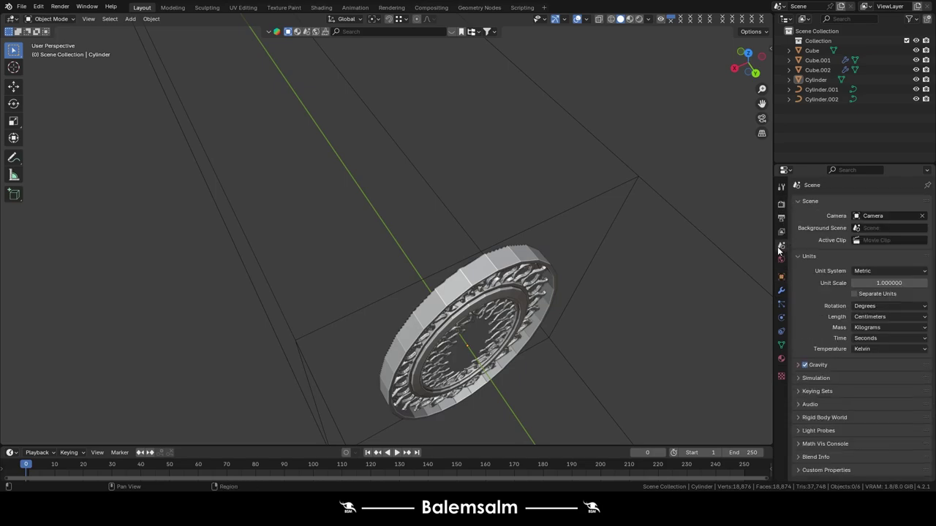
{"action": "left_click", "coordinate": [866, 349]}
{"action": "scroll", "coordinate": [493, 221], "scroll_direction": "down", "scroll_amount": 3}
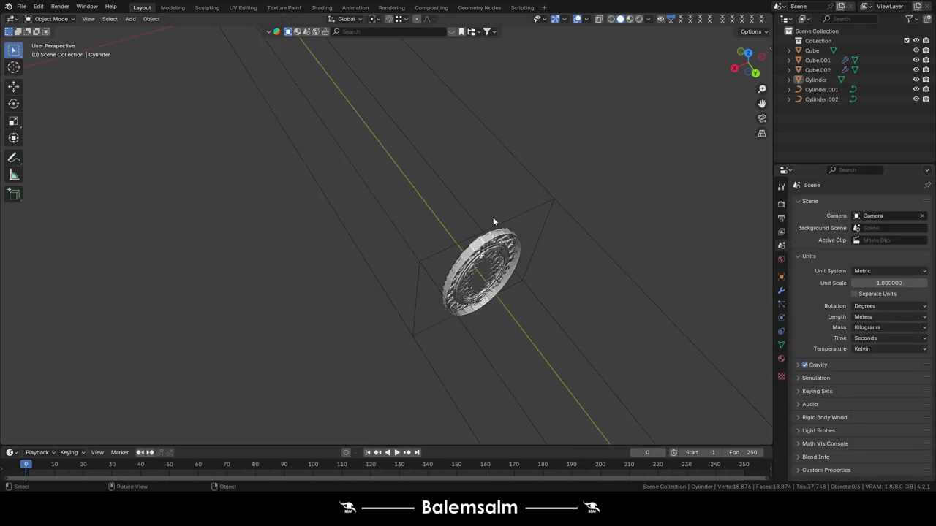
{"action": "scroll", "coordinate": [435, 262], "scroll_direction": "up", "scroll_amount": 5}
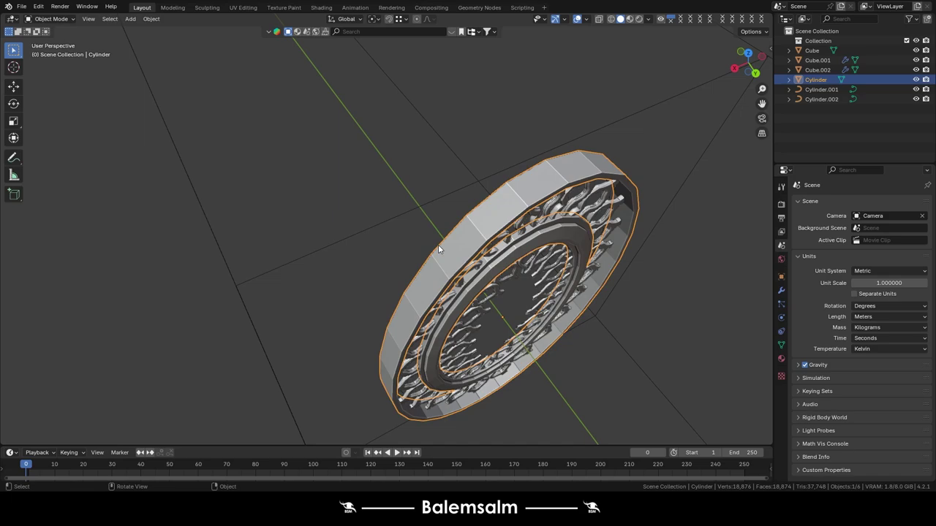
Inspect Cylinder.001 and Cylinder.002 by selecting them in the Outliner.
{"action": "left_click", "coordinate": [821, 89]}
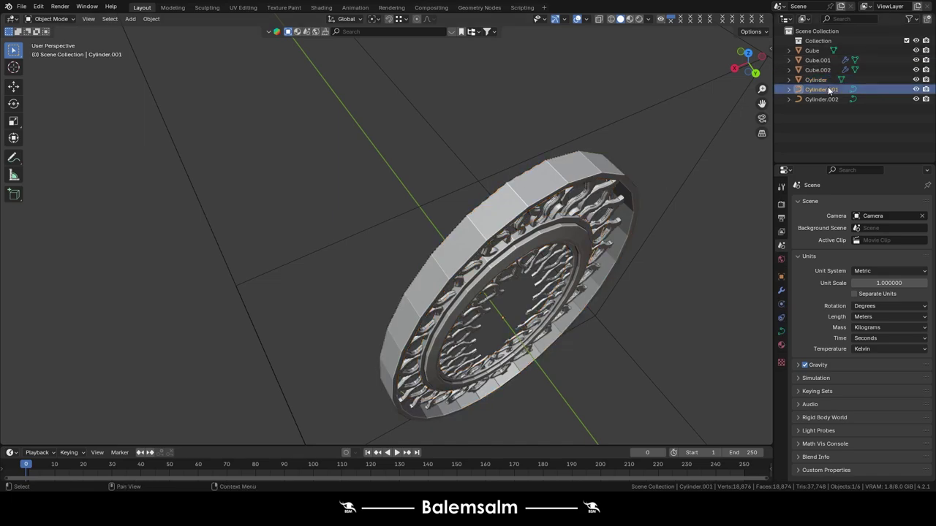
{"action": "left_click", "coordinate": [821, 98]}
{"action": "scroll", "coordinate": [495, 192], "scroll_direction": "down", "scroll_amount": 3}
{"action": "mouse_move", "coordinate": [494, 193]}
{"action": "middle_mouse_down"}
{"action": "mouse_move", "coordinate": [462, 200]}
{"action": "mouse_move", "coordinate": [435, 177]}
{"action": "middle_mouse_up"}
Save the current Blender file with Ctrl+S.
{"action": "scroll", "coordinate": [315, 143], "scroll_direction": "down", "scroll_amount": 2}
{"action": "key", "text": "ctrl+s"}
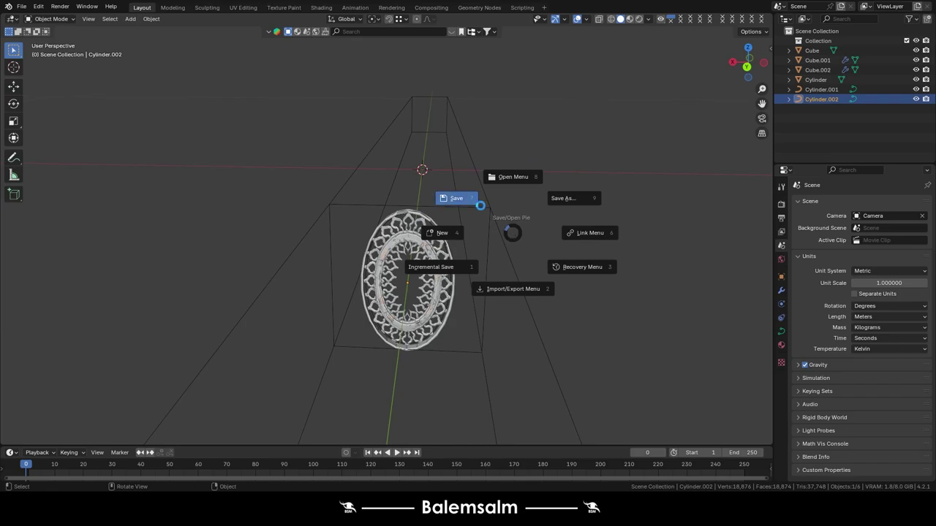
{"action": "left_click", "coordinate": [480, 206]}
{"action": "mouse_move", "coordinate": [480, 205]}
{"action": "middle_mouse_down"}
{"action": "mouse_move", "coordinate": [384, 214]}
{"action": "mouse_move", "coordinate": [528, 242]}
{"action": "mouse_move", "coordinate": [456, 263]}
{"action": "mouse_move", "coordinate": [441, 236]}
{"action": "middle_mouse_up"}
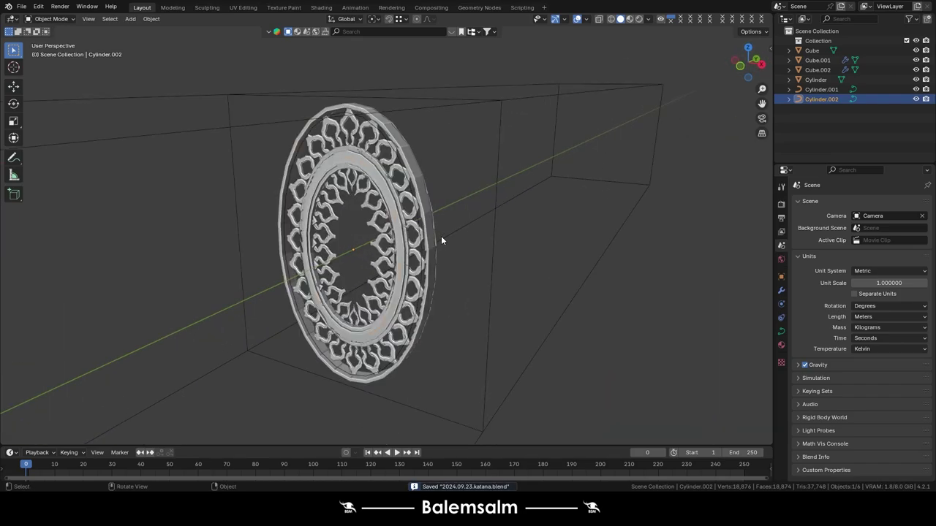
{"action": "scroll", "coordinate": [441, 240], "scroll_direction": "down", "scroll_amount": 1}
{"action": "scroll", "coordinate": [427, 153], "scroll_direction": "up", "scroll_amount": 5}
Select every object in the scene and convert them all to meshes.
{"action": "left_click", "coordinate": [414, 207]}
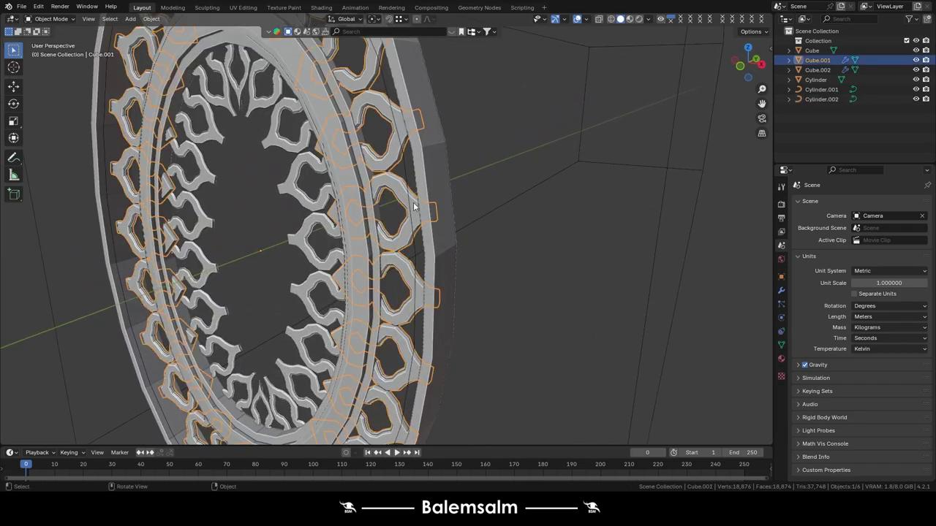
{"action": "key", "text": "a"}
{"action": "left_click", "coordinate": [479, 267]}
{"action": "scroll", "coordinate": [490, 253], "scroll_direction": "down", "scroll_amount": 5}
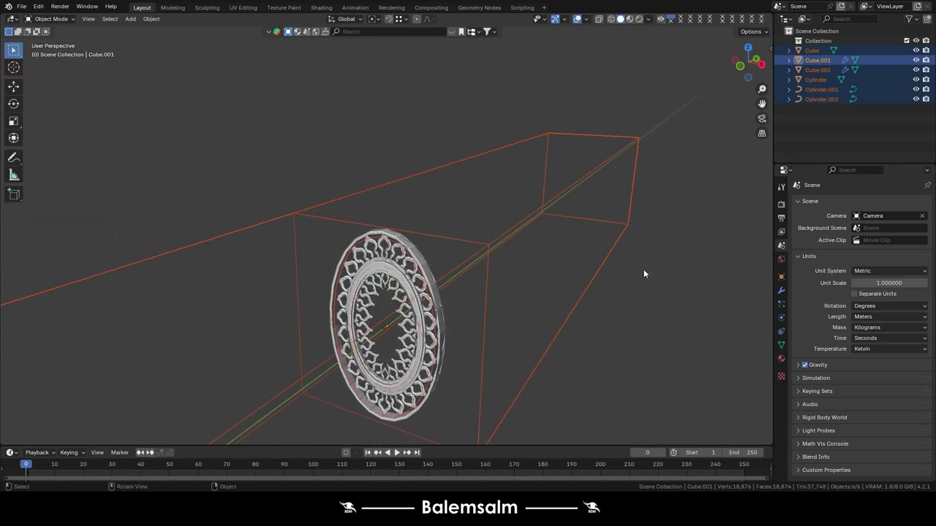
{"action": "key", "text": "alt+a"}
{"action": "key", "text": "a"}
{"action": "key", "text": "q"}
{"action": "left_click", "coordinate": [453, 217]}
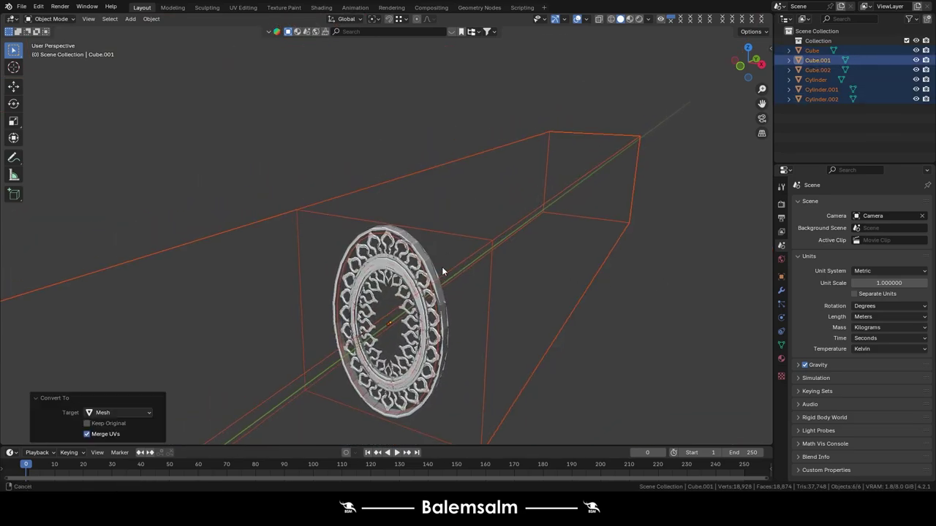
{"action": "scroll", "coordinate": [443, 272], "scroll_direction": "up", "scroll_amount": 3}
Delete the Cylinder.001 and Cylinder.002 guide objects.
{"action": "left_click", "coordinate": [815, 79]}
{"action": "left_click", "coordinate": [821, 89]}
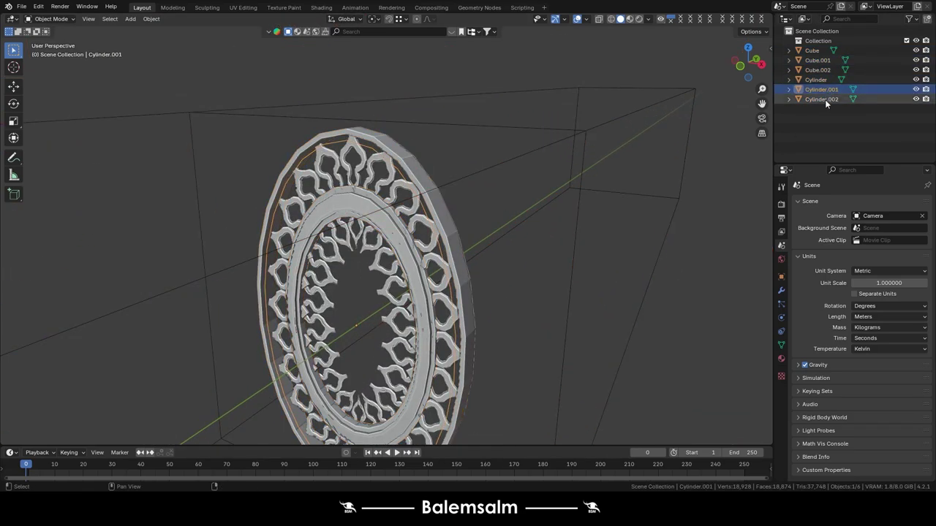
{"action": "left_click", "coordinate": [824, 99], "text": "ctrl"}
{"action": "key", "text": "x"}
{"action": "left_click", "coordinate": [409, 267]}
{"action": "middle_click_drag", "start_coordinate": [459, 226], "coordinate": [396, 241]}
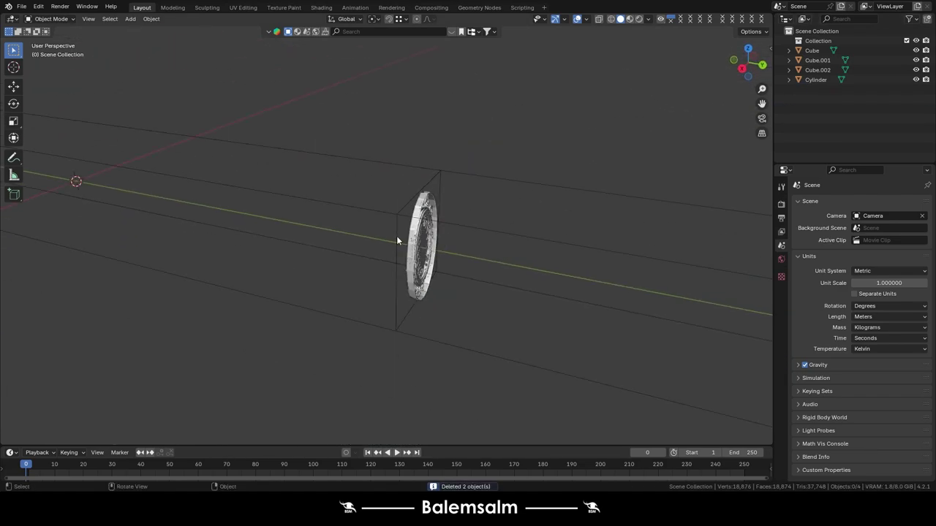
Select all of the Cylinder ring's geometry and check its normals with Face Orientation.
{"action": "scroll", "coordinate": [399, 259], "scroll_direction": "up", "scroll_amount": 5}
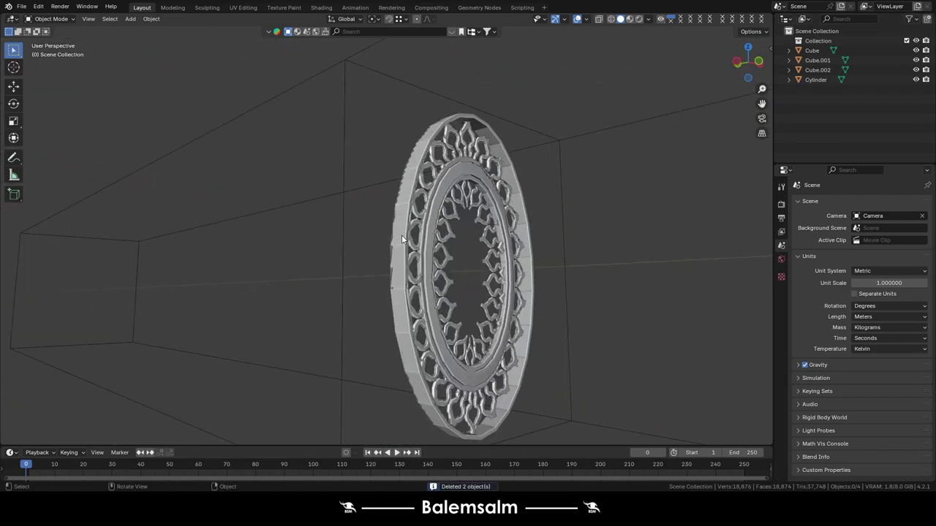
{"action": "left_click", "coordinate": [401, 234]}
{"action": "key", "text": "Tab"}
{"action": "key", "text": "a"}
{"action": "left_click", "coordinate": [393, 142]}
{"action": "left_click", "coordinate": [579, 19]}
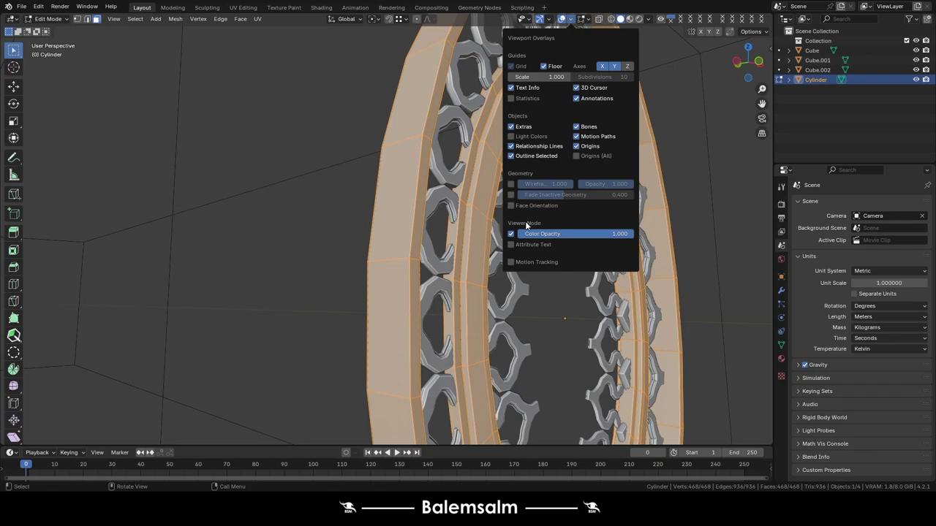
{"action": "left_click", "coordinate": [524, 206]}
{"action": "left_click", "coordinate": [523, 206]}
{"action": "scroll", "coordinate": [323, 200], "scroll_direction": "down", "scroll_amount": 3}
{"action": "middle_click_drag", "start_coordinate": [324, 200], "coordinate": [394, 240]}
Set the viewport Clip End to 10000 m in the sidebar View settings.
{"action": "left_click", "coordinate": [354, 223], "text": "alt"}
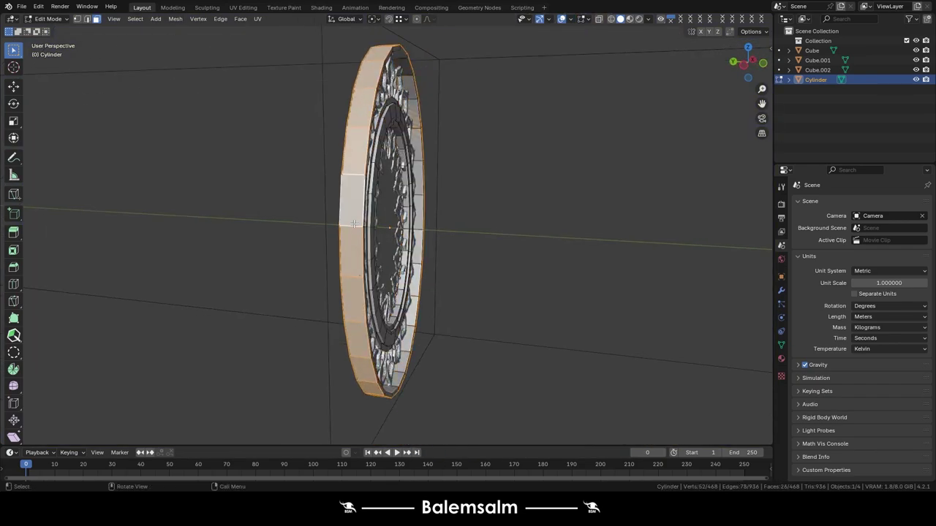
{"action": "key", "text": "n"}
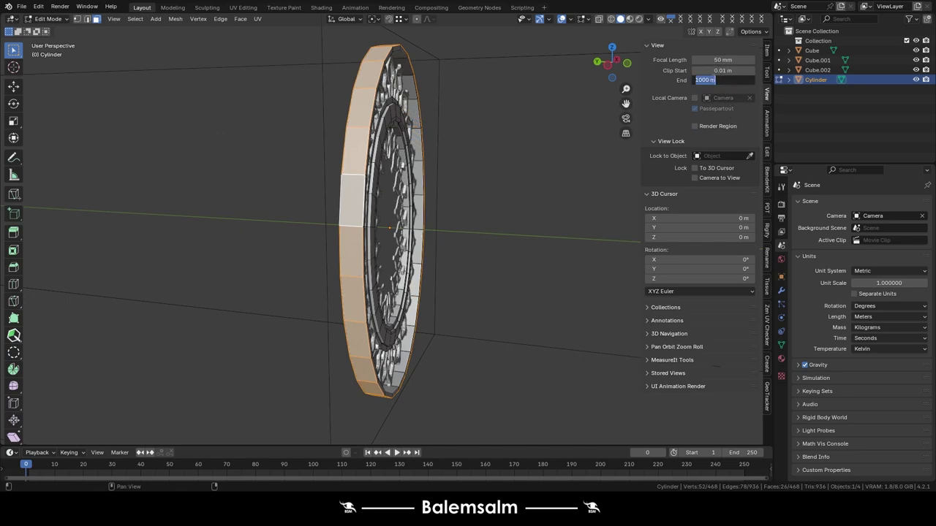
{"action": "key", "text": "Tab"}
{"action": "scroll", "coordinate": [490, 172], "scroll_direction": "down", "scroll_amount": 4}
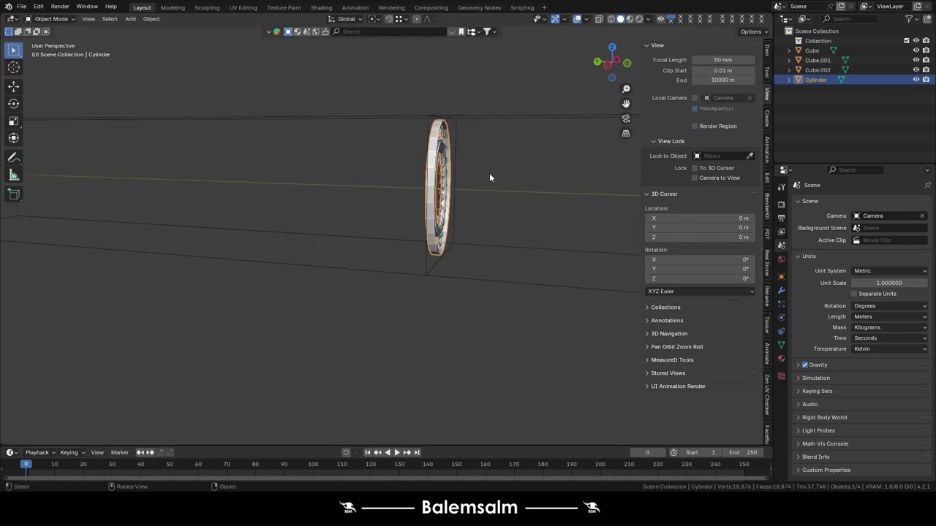
{"action": "middle_click_drag", "start_coordinate": [489, 173], "coordinate": [545, 215]}
{"action": "key", "text": "n"}
{"action": "scroll", "coordinate": [474, 242], "scroll_direction": "up", "scroll_amount": 3}
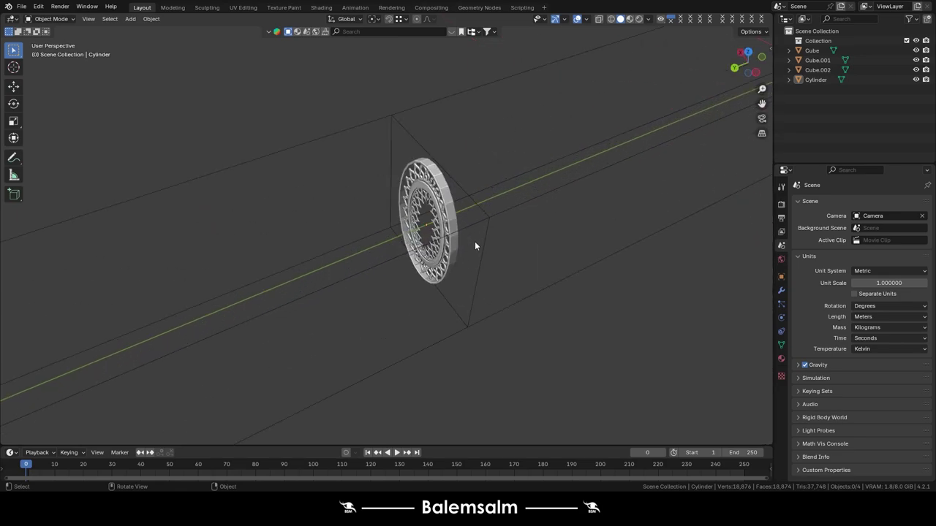
{"action": "scroll", "coordinate": [453, 250], "scroll_direction": "up", "scroll_amount": 3}
From the top view, delete half of the ring and select the leftover end section.
{"action": "key", "text": "Tab"}
{"action": "left_click", "coordinate": [441, 240], "text": "alt"}
{"action": "scroll", "coordinate": [441, 240], "scroll_direction": "down", "scroll_amount": 3}
{"action": "mouse_move", "coordinate": [442, 240]}
{"action": "middle_mouse_down"}
{"action": "mouse_move", "coordinate": [489, 202]}
{"action": "mouse_move", "coordinate": [326, 261]}
{"action": "middle_mouse_up"}
{"action": "key", "text": "alt+a"}
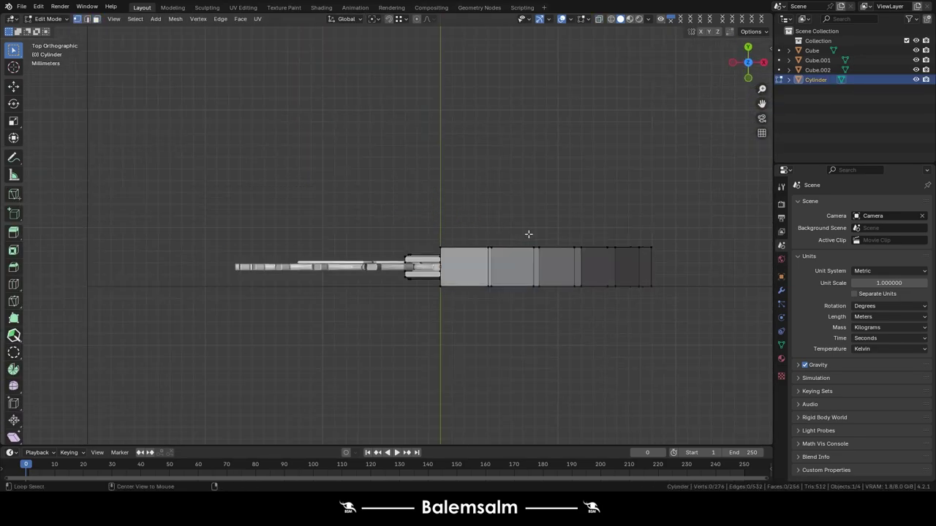
{"action": "mouse_move", "coordinate": [528, 234]}
{"action": "middle_mouse_down"}
{"action": "mouse_move", "coordinate": [584, 227]}
{"action": "mouse_move", "coordinate": [391, 221]}
{"action": "mouse_move", "coordinate": [430, 131]}
{"action": "middle_mouse_up"}
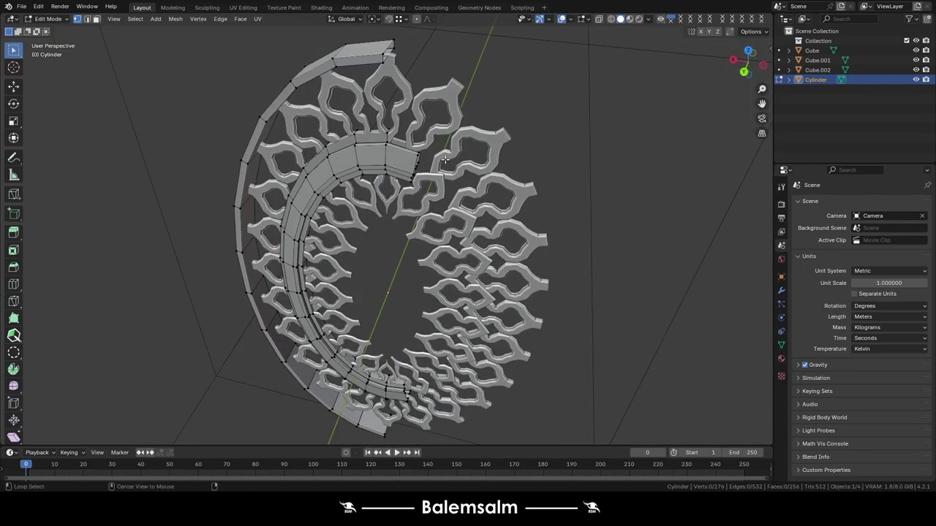
{"action": "key", "text": "alt+z"}
{"action": "left_click_drag", "start_coordinate": [430, 132], "coordinate": [406, 214]}
{"action": "left_click_drag", "start_coordinate": [401, 436], "coordinate": [401, 436]}
Remove the stray end geometry and add an X-axis Mirror modifier with clipping.
{"action": "key", "text": "alt+z"}
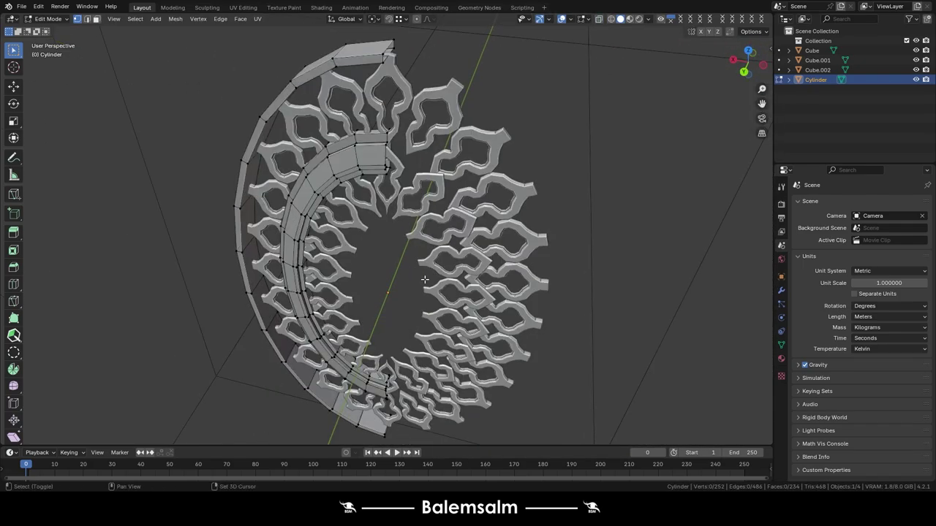
{"action": "key", "text": "Tab"}
{"action": "mouse_move", "coordinate": [439, 255]}
{"action": "middle_mouse_down"}
{"action": "mouse_move", "coordinate": [497, 152]}
{"action": "mouse_move", "coordinate": [468, 135]}
{"action": "middle_mouse_up"}
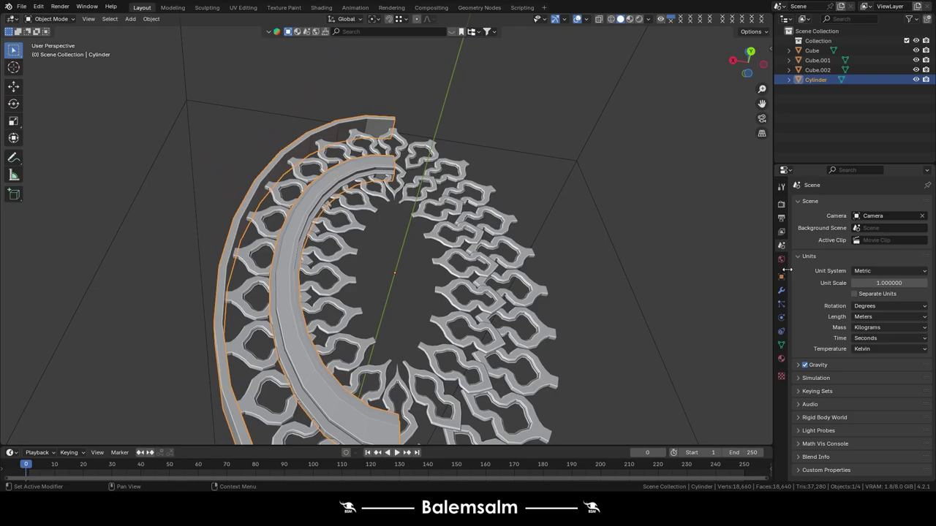
{"action": "left_click", "coordinate": [781, 291]}
{"action": "left_click", "coordinate": [826, 202]}
{"action": "mouse_move", "coordinate": [799, 196]}
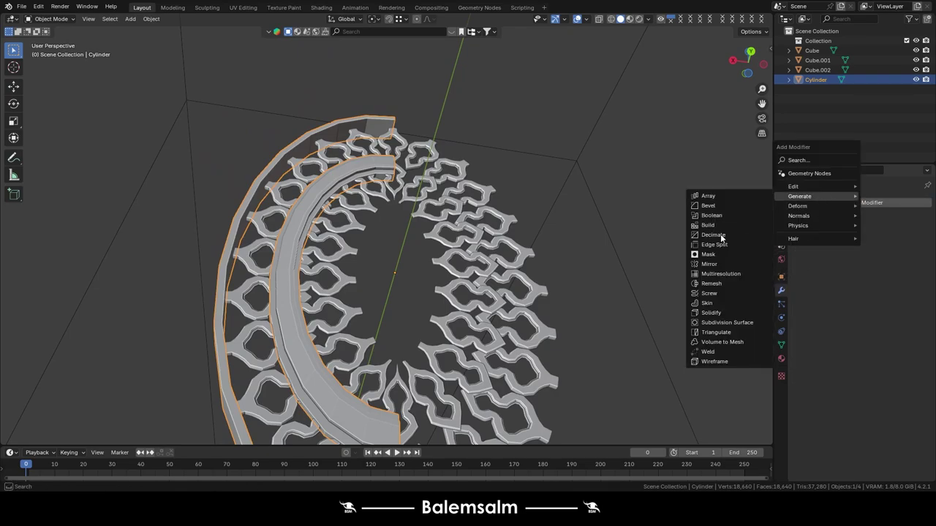
{"action": "left_click", "coordinate": [708, 265]}
Add two centred loop cuts on the outer rim, scale them along Y and push them outward.
{"action": "mouse_move", "coordinate": [482, 204]}
{"action": "middle_mouse_down"}
{"action": "mouse_move", "coordinate": [431, 184]}
{"action": "mouse_move", "coordinate": [393, 212]}
{"action": "mouse_move", "coordinate": [453, 324]}
{"action": "middle_mouse_up"}
{"action": "key", "text": "Tab"}
{"action": "scroll", "coordinate": [387, 214], "scroll_direction": "up", "scroll_amount": 1}
{"action": "left_click", "coordinate": [387, 214]}
{"action": "right_click", "coordinate": [387, 215]}
{"action": "scroll", "coordinate": [453, 324], "scroll_direction": "up", "scroll_amount": 3}
{"action": "key", "text": "s"}
{"action": "key", "text": "y"}
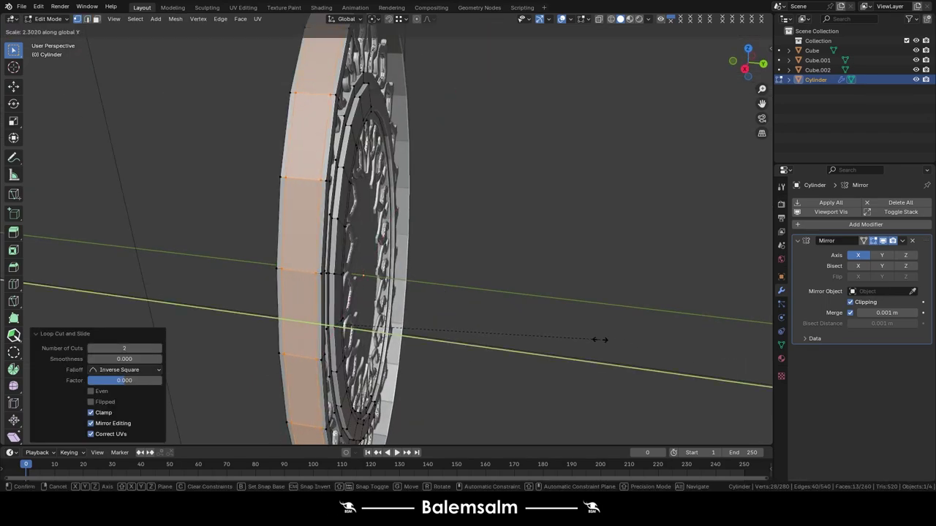
{"action": "left_click", "coordinate": [589, 338]}
{"action": "left_click", "coordinate": [443, 296]}
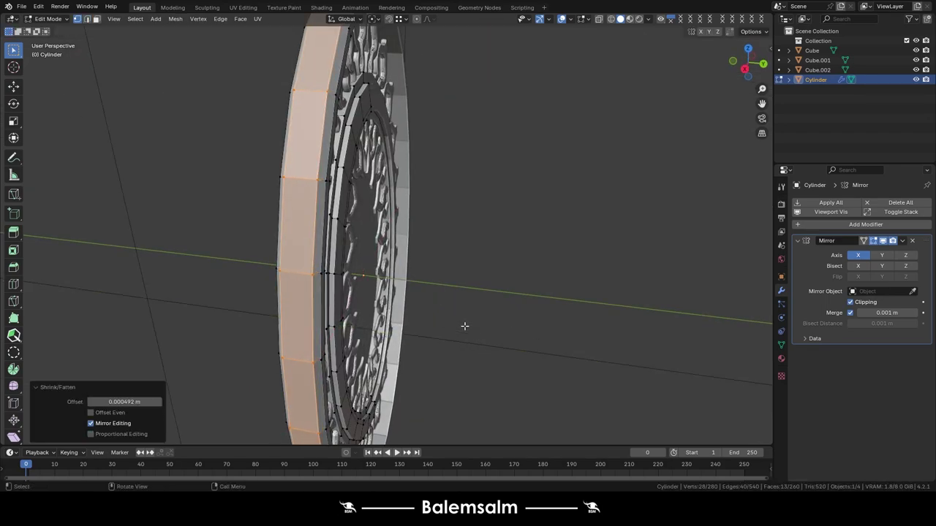
Add one more centred rim loop cut, scale it on Y and push it outward.
{"action": "middle_click_drag", "start_coordinate": [463, 323], "coordinate": [397, 318]}
{"action": "left_click", "coordinate": [367, 323]}
{"action": "right_click", "coordinate": [367, 324]}
{"action": "key", "text": "s"}
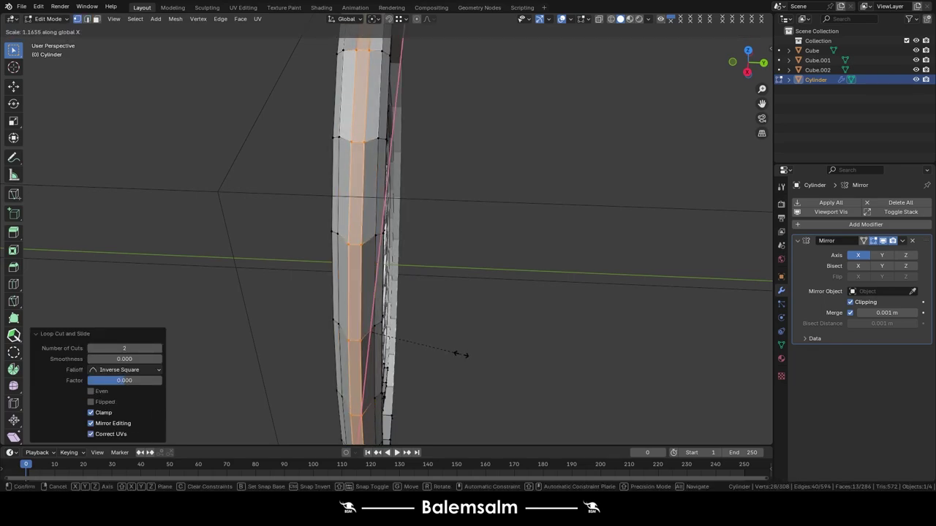
{"action": "key", "text": "y"}
{"action": "left_click", "coordinate": [474, 356]}
{"action": "left_click", "coordinate": [471, 349]}
{"action": "scroll", "coordinate": [445, 324], "scroll_direction": "down", "scroll_amount": 5}
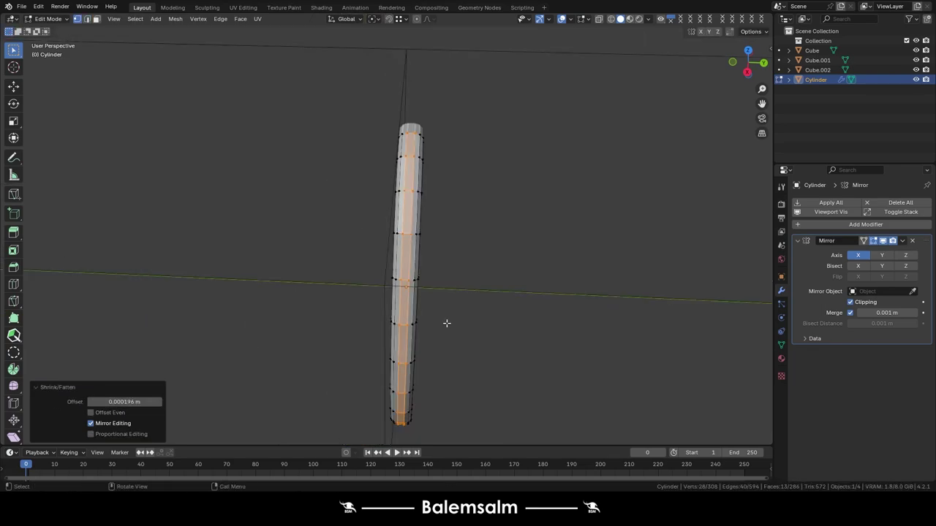
{"action": "middle_click_drag", "start_coordinate": [445, 323], "coordinate": [409, 307]}
{"action": "scroll", "coordinate": [410, 307], "scroll_direction": "up", "scroll_amount": 5}
In face select mode, pick the bottom rim faces from the back view.
{"action": "key", "text": "3"}
{"action": "left_click", "coordinate": [389, 220]}
{"action": "middle_click_drag", "start_coordinate": [390, 221], "coordinate": [463, 197]}
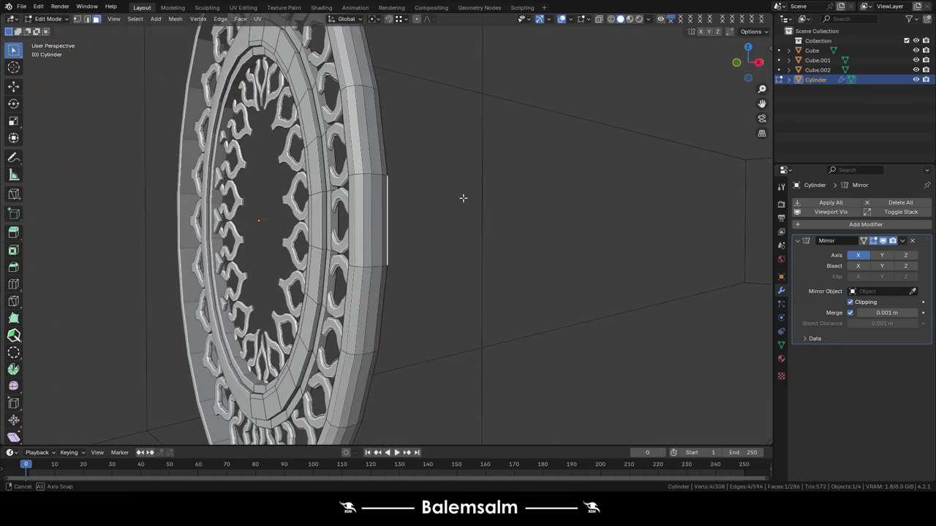
{"action": "left_click", "coordinate": [361, 204], "text": "ctrl"}
{"action": "middle_click_drag", "start_coordinate": [362, 204], "coordinate": [383, 195]}
{"action": "key", "text": "KP_3"}
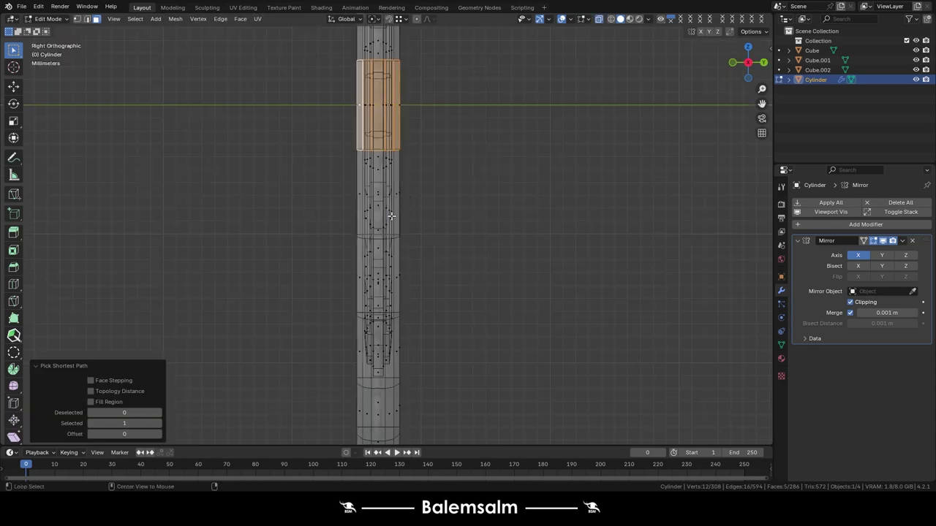
{"action": "left_click", "coordinate": [408, 213]}
{"action": "key", "text": "c"}
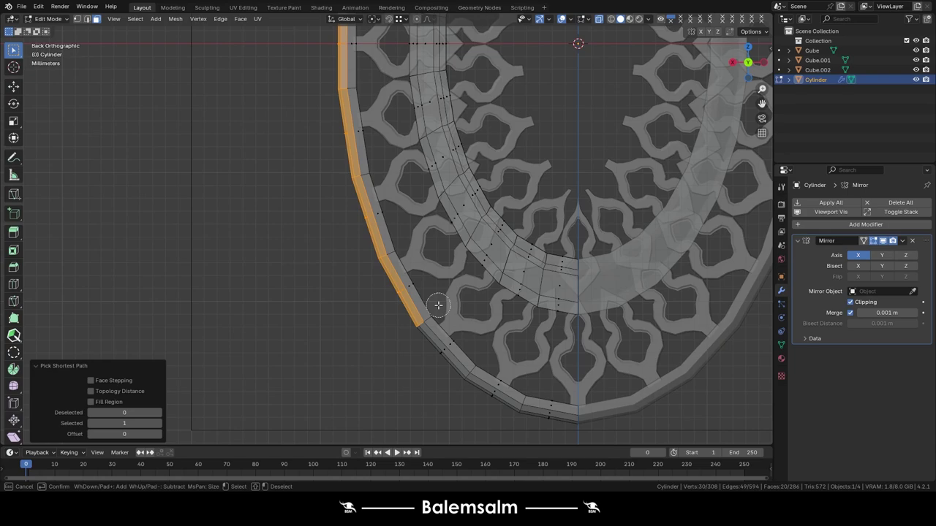
Extrude the selected bottom rim faces into a tab and narrow it along Y.
{"action": "right_click", "coordinate": [556, 402]}
{"action": "middle_click_drag", "start_coordinate": [556, 401], "coordinate": [442, 323]}
{"action": "key", "text": "e"}
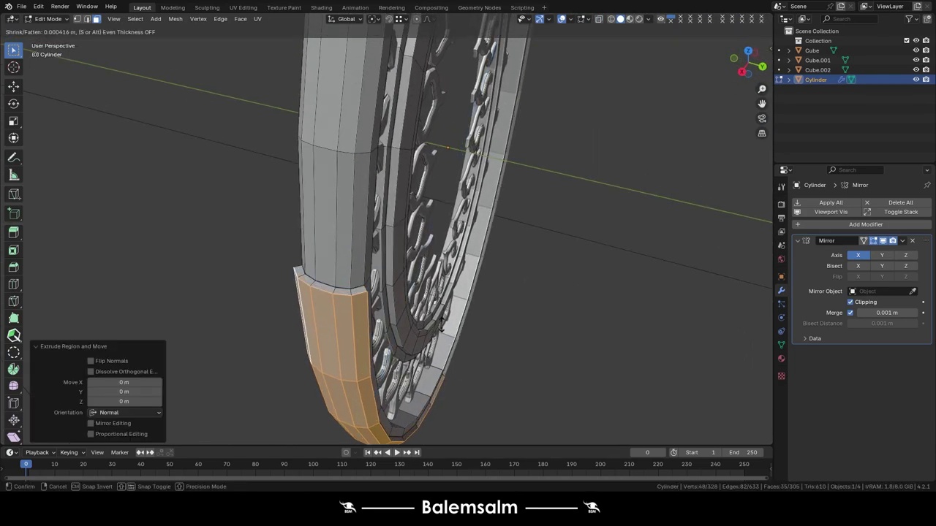
{"action": "left_click", "coordinate": [442, 325]}
{"action": "scroll", "coordinate": [462, 277], "scroll_direction": "down", "scroll_amount": 5}
{"action": "scroll", "coordinate": [462, 278], "scroll_direction": "up", "scroll_amount": 5}
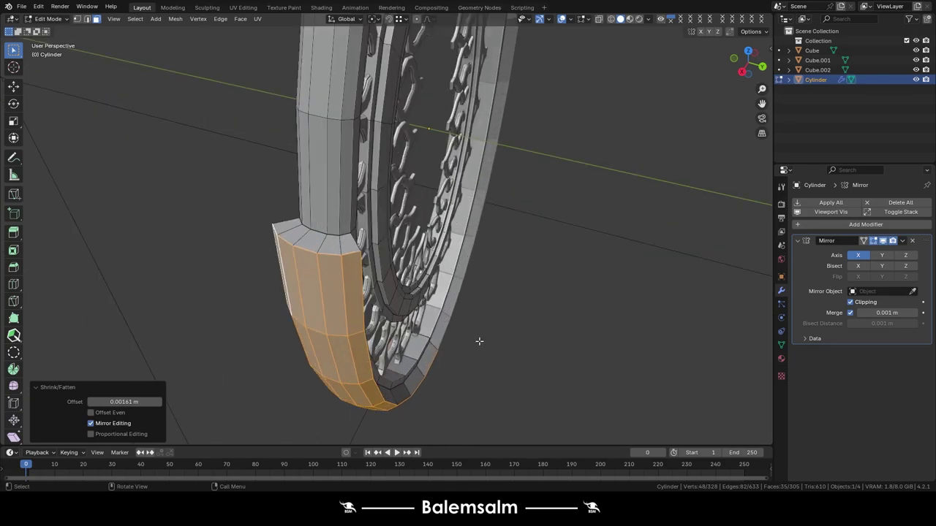
{"action": "key", "text": "s"}
{"action": "key", "text": "y"}
{"action": "left_click", "coordinate": [350, 232]}
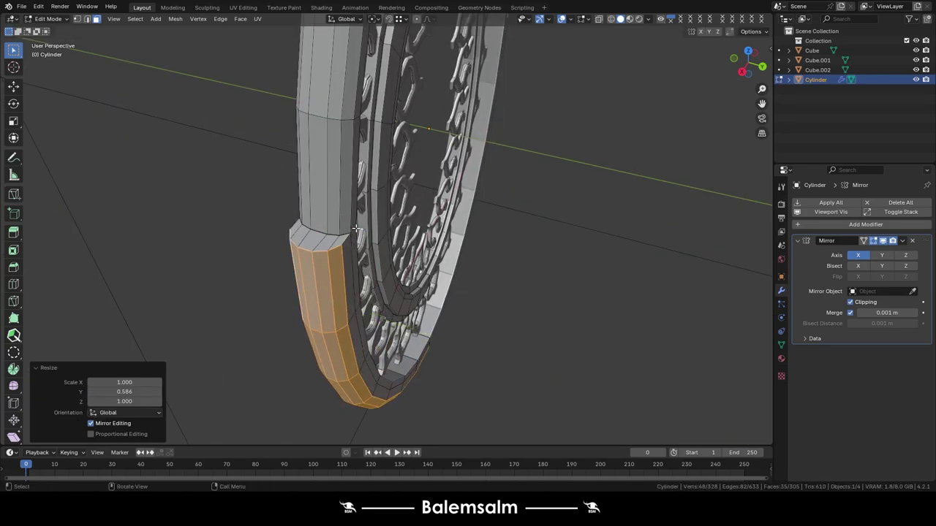
{"action": "scroll", "coordinate": [409, 293], "scroll_direction": "down", "scroll_amount": 4}
{"action": "middle_click_drag", "start_coordinate": [409, 292], "coordinate": [462, 348]}
{"action": "scroll", "coordinate": [462, 348], "scroll_direction": "up", "scroll_amount": 3}
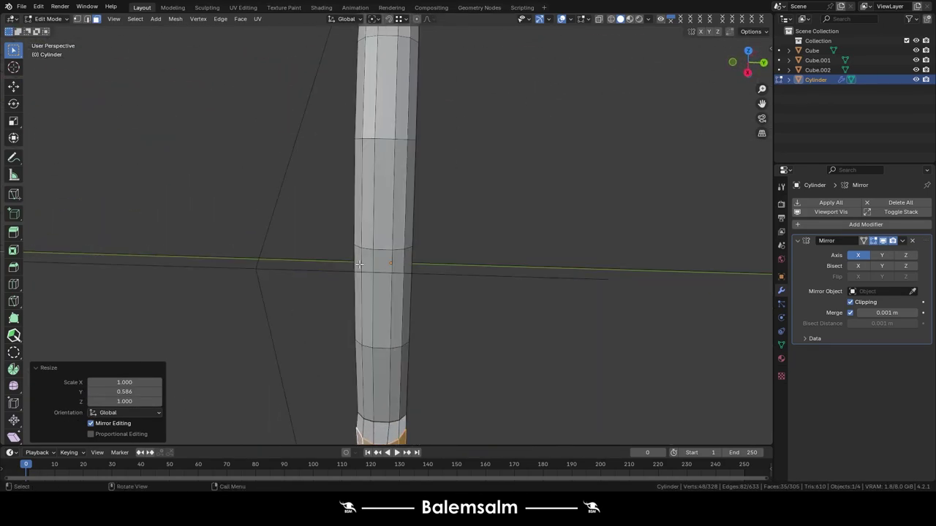
In the orthographic back view, clear the selection and paint-select the top outer-rim faces.
{"action": "key", "text": "KP_3"}
{"action": "key", "text": "ctrl+KP_1"}
{"action": "key", "text": "alt+a"}
{"action": "scroll", "coordinate": [319, 255], "scroll_direction": "down", "scroll_amount": 3}
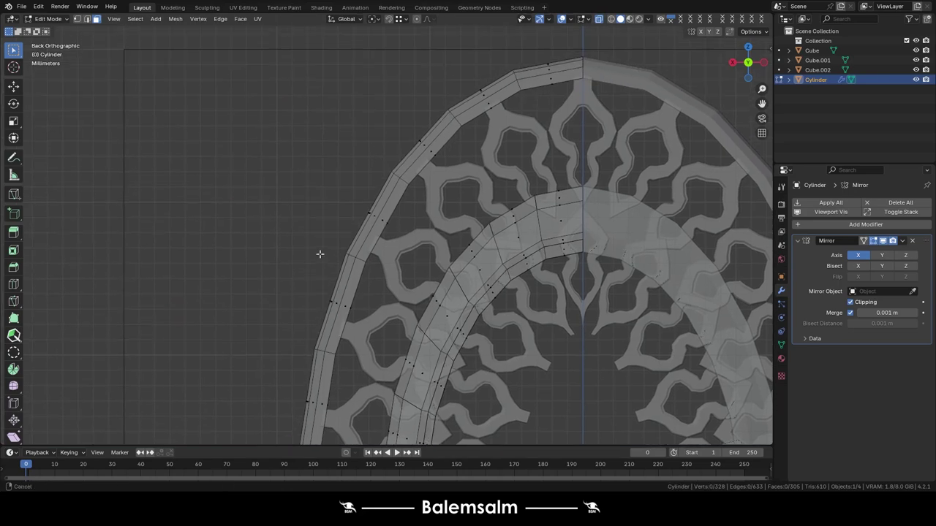
{"action": "scroll", "coordinate": [319, 255], "scroll_direction": "up", "scroll_amount": 2}
{"action": "key", "text": "c"}
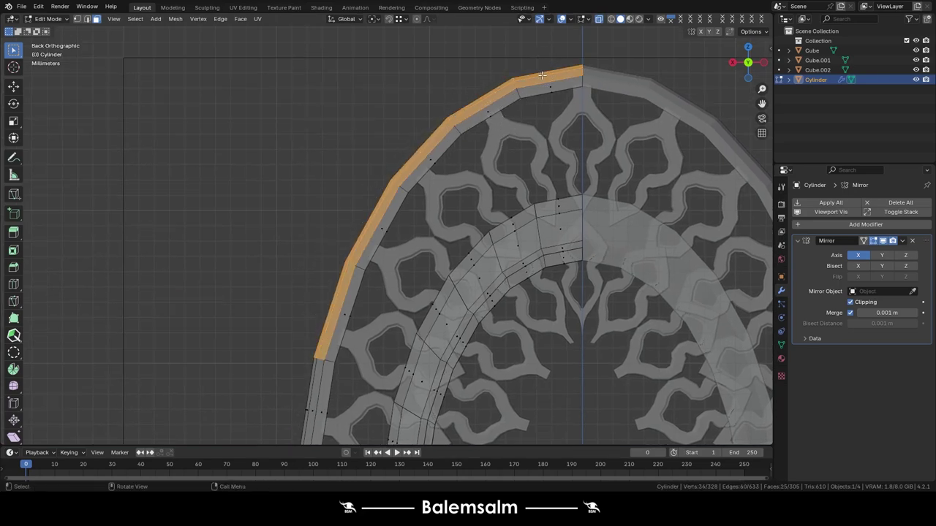
{"action": "scroll", "coordinate": [542, 76], "scroll_direction": "down", "scroll_amount": 3}
{"action": "middle_click_drag", "start_coordinate": [542, 75], "coordinate": [461, 272]}
Extrude the top rim faces, push them outward into a thicker band, and flatten it.
{"action": "key", "text": "e"}
{"action": "right_click", "coordinate": [461, 272]}
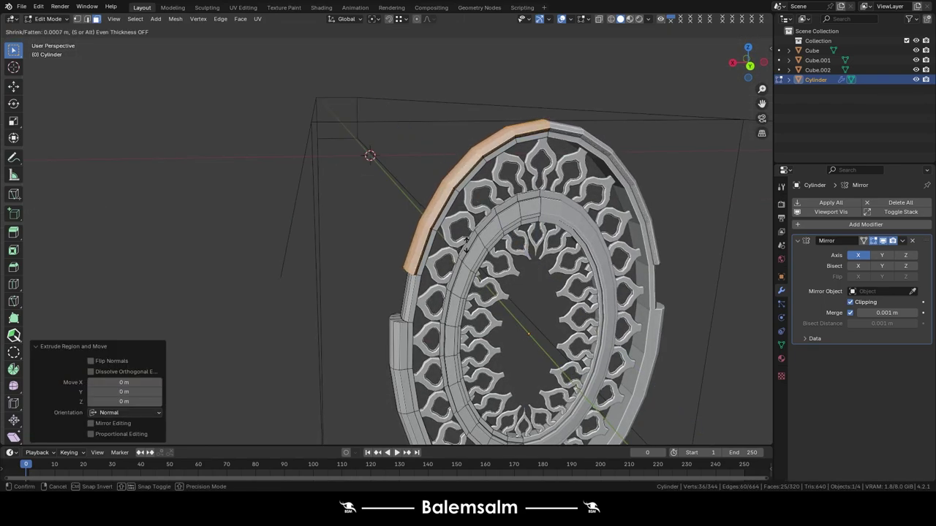
{"action": "left_click", "coordinate": [465, 245]}
{"action": "scroll", "coordinate": [439, 264], "scroll_direction": "up", "scroll_amount": 2}
{"action": "key", "text": "s"}
{"action": "key", "text": "x"}
{"action": "key", "text": "y"}
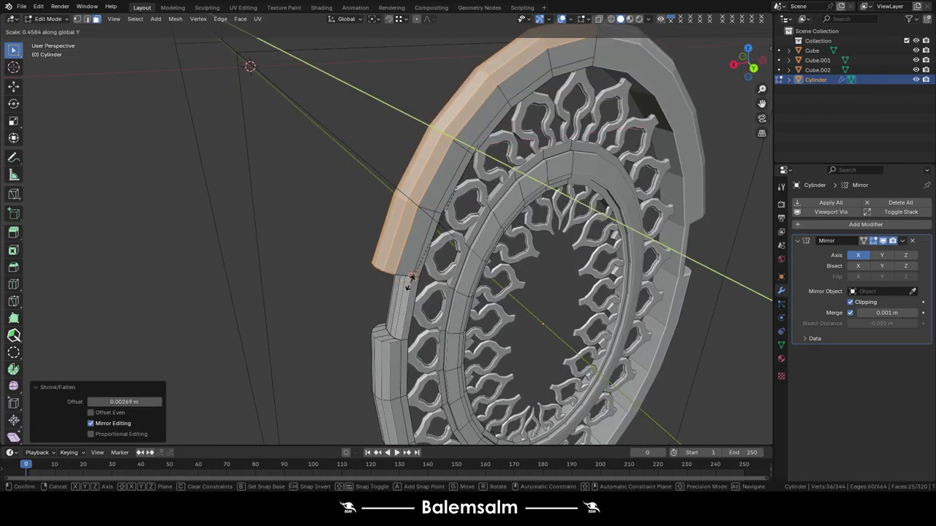
{"action": "left_click", "coordinate": [410, 282]}
{"action": "scroll", "coordinate": [410, 282], "scroll_direction": "down", "scroll_amount": 3}
Leave Edit Mode, deselect everything, then return to editing the ring from above.
{"action": "key", "text": "Tab"}
{"action": "key", "text": "alt+a"}
{"action": "mouse_move", "coordinate": [409, 282]}
{"action": "middle_mouse_down"}
{"action": "mouse_move", "coordinate": [453, 249]}
{"action": "mouse_move", "coordinate": [415, 184]}
{"action": "middle_mouse_up"}
{"action": "key", "text": "Tab"}
{"action": "scroll", "coordinate": [414, 183], "scroll_direction": "up", "scroll_amount": 3}
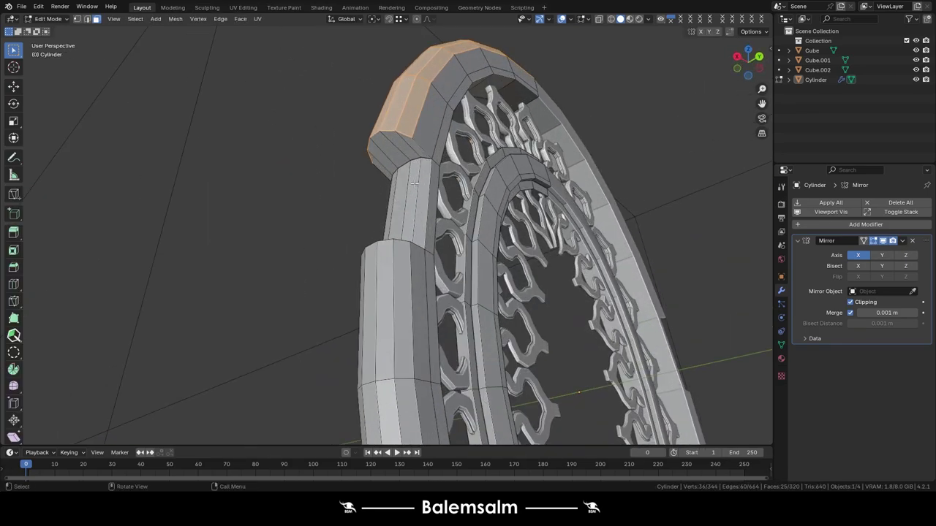
Fix the new loop near the band end and select the raised band's end face from the back view.
{"action": "left_click", "coordinate": [413, 141]}
{"action": "scroll", "coordinate": [413, 141], "scroll_direction": "up", "scroll_amount": 2}
{"action": "middle_click_drag", "start_coordinate": [413, 141], "coordinate": [405, 157]}
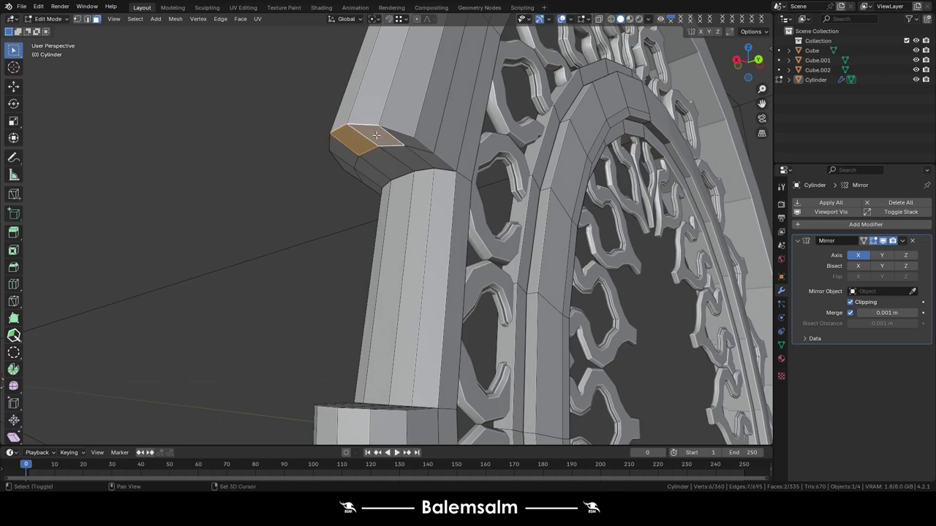
{"action": "left_click", "coordinate": [344, 150], "text": "shift"}
{"action": "middle_click_drag", "start_coordinate": [344, 150], "coordinate": [387, 215]}
{"action": "key", "text": "grave"}
{"action": "left_click", "coordinate": [393, 208]}
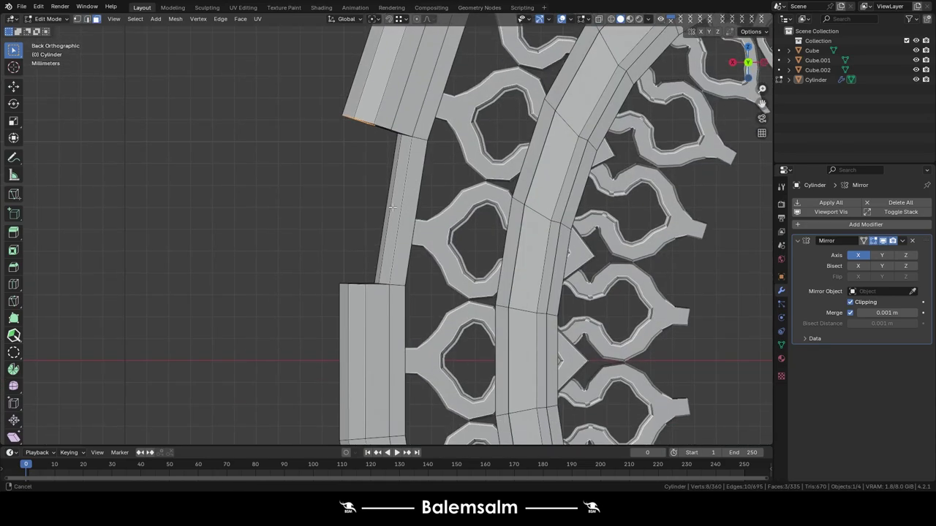
{"action": "scroll", "coordinate": [345, 183], "scroll_direction": "up", "scroll_amount": 3}
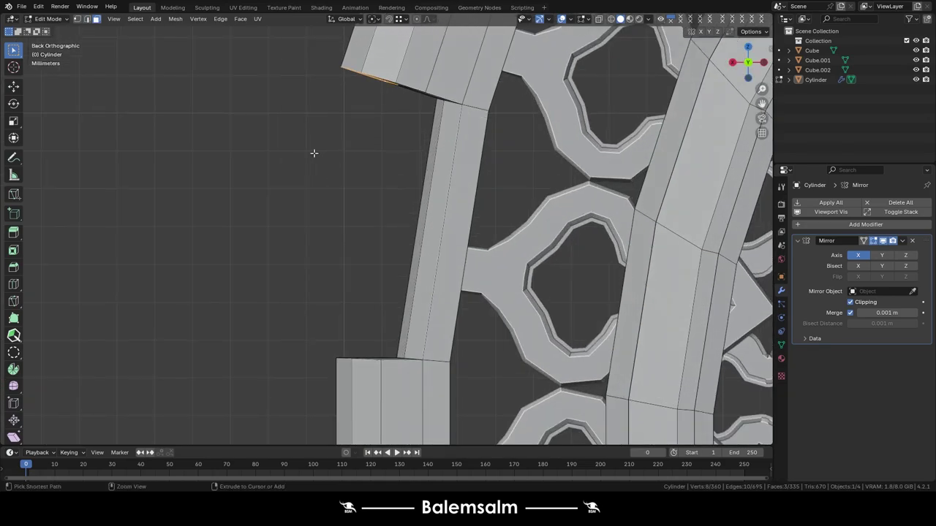
Extrude two curving arm segments from the band end and snap the end edge onto the lower rim.
{"action": "right_click", "coordinate": [223, 386], "text": "ctrl"}
{"action": "middle_click_drag", "start_coordinate": [224, 386], "coordinate": [267, 197], "text": "shift"}
{"action": "right_click", "coordinate": [306, 376], "text": "ctrl"}
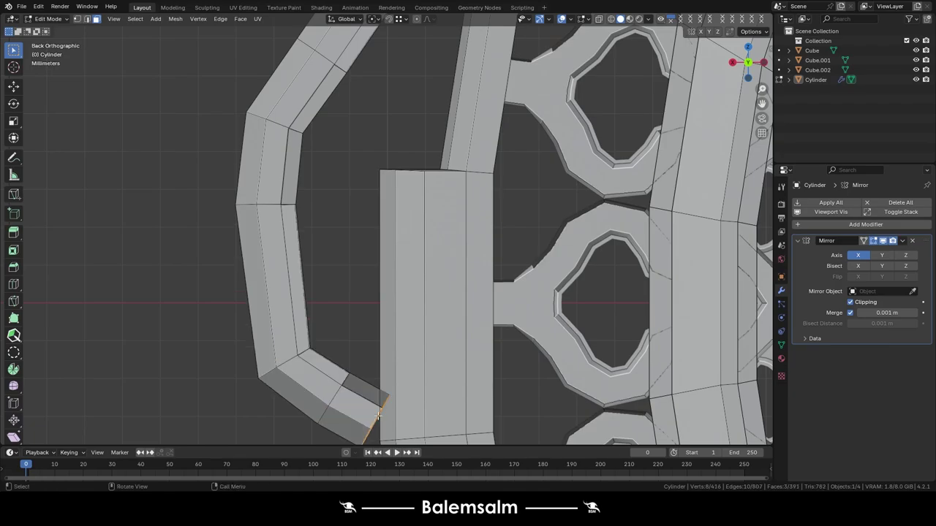
{"action": "scroll", "coordinate": [378, 415], "scroll_direction": "up", "scroll_amount": 2}
{"action": "middle_click_drag", "start_coordinate": [378, 415], "coordinate": [368, 324], "text": "shift"}
{"action": "key", "text": "g"}
{"action": "left_click", "coordinate": [416, 304]}
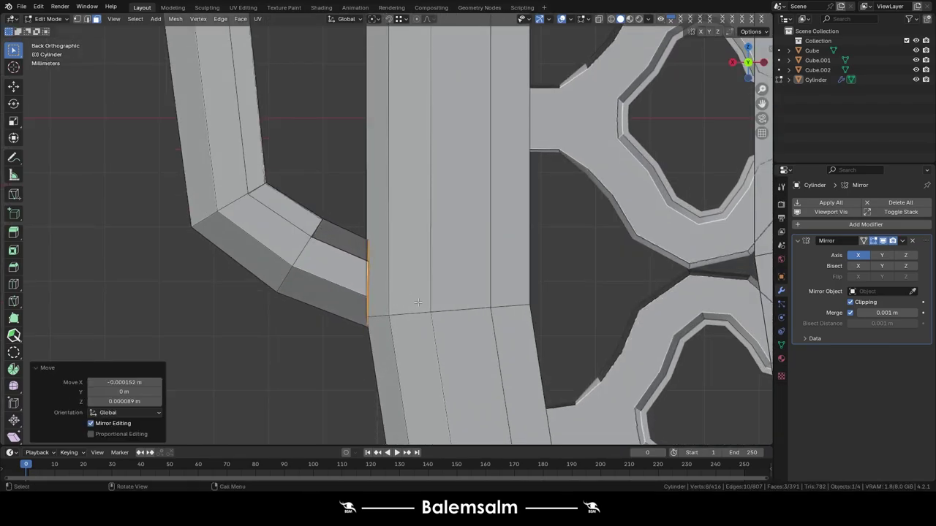
Slide a new loop along the ear and select a loop on it from the back view.
{"action": "mouse_move", "coordinate": [418, 302]}
{"action": "middle_mouse_down"}
{"action": "mouse_move", "coordinate": [563, 266]}
{"action": "mouse_move", "coordinate": [506, 234]}
{"action": "mouse_move", "coordinate": [352, 265]}
{"action": "middle_mouse_up"}
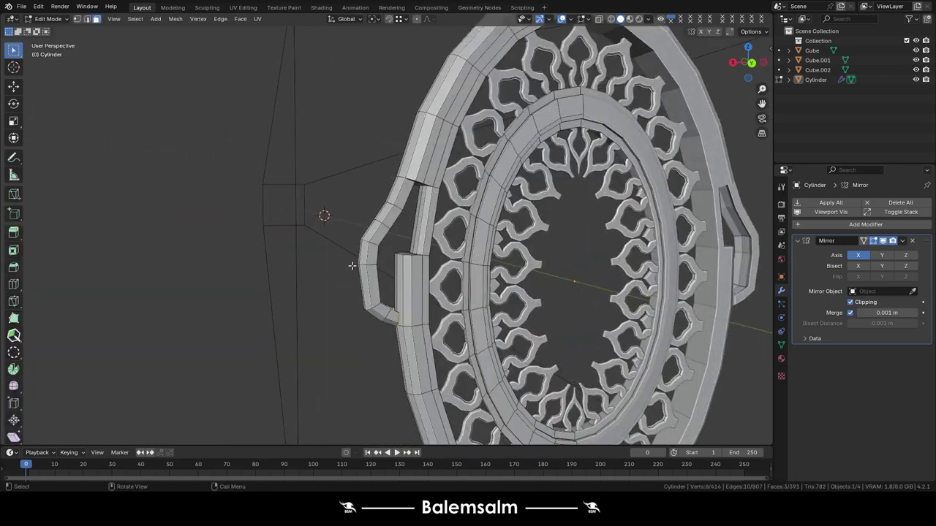
{"action": "scroll", "coordinate": [352, 266], "scroll_direction": "up", "scroll_amount": 1}
{"action": "left_click", "coordinate": [377, 272]}
{"action": "key", "text": "grave"}
{"action": "left_click", "coordinate": [400, 251]}
{"action": "key", "text": "g"}
{"action": "key", "text": "y"}
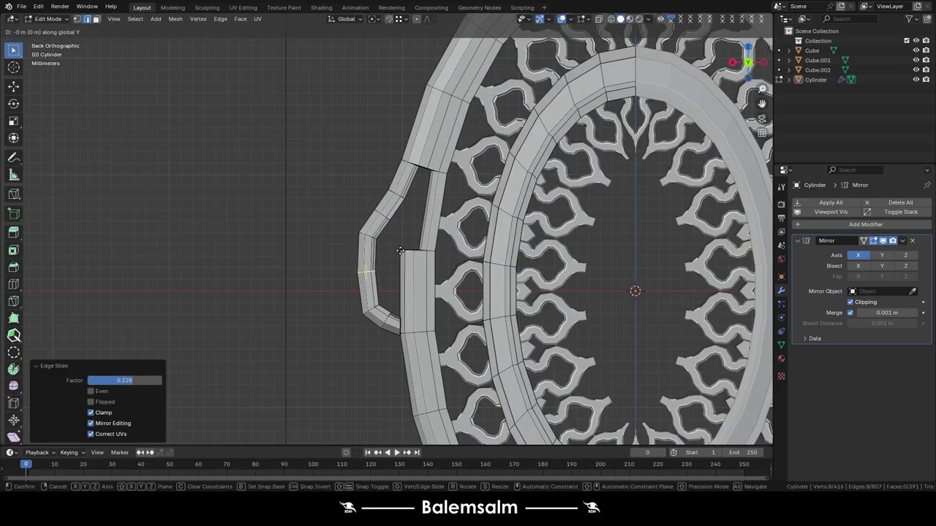
{"action": "left_click", "coordinate": [393, 252]}
{"action": "scroll", "coordinate": [380, 244], "scroll_direction": "up", "scroll_amount": 2}
Push the ear's outer loops outward along X to bend the ear into a hook.
{"action": "left_click", "coordinate": [370, 235], "text": "alt"}
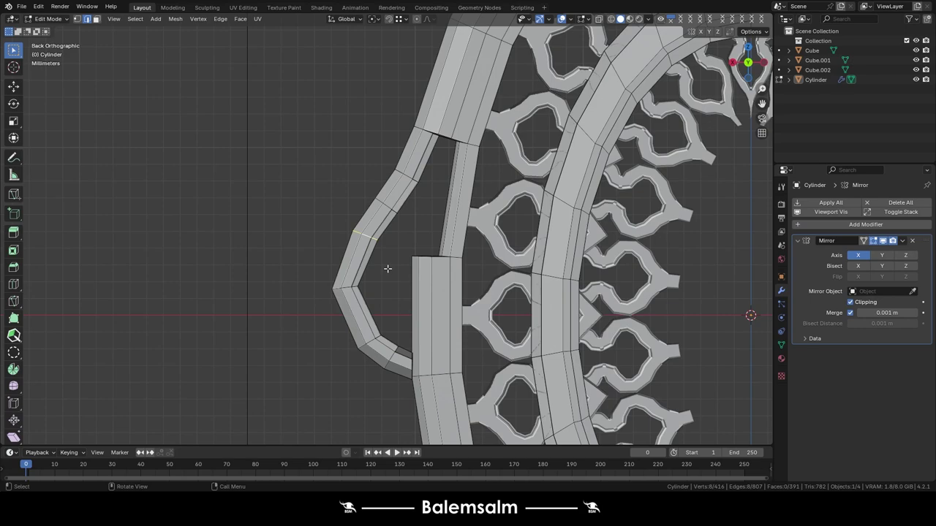
{"action": "key", "text": "g"}
{"action": "key", "text": "x"}
{"action": "left_click", "coordinate": [373, 267]}
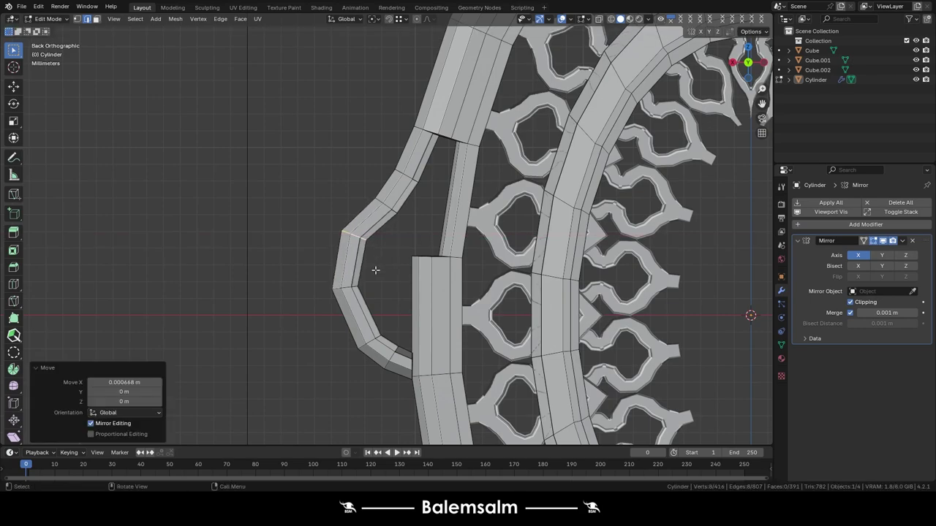
{"action": "key", "text": "g"}
{"action": "key", "text": "x"}
{"action": "left_click", "coordinate": [384, 223]}
{"action": "key", "text": "g"}
{"action": "key", "text": "x"}
{"action": "left_click", "coordinate": [374, 232]}
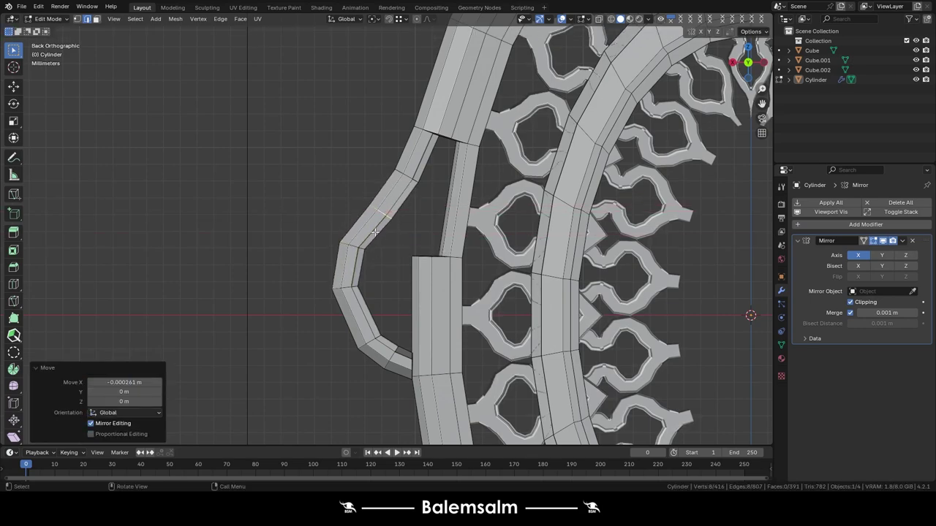
Slide an ear loop into place and bevel the ear's lower loops.
{"action": "scroll", "coordinate": [374, 231], "scroll_direction": "up", "scroll_amount": 1}
{"action": "key", "text": "g"}
{"action": "key", "text": "g"}
{"action": "left_click", "coordinate": [356, 249]}
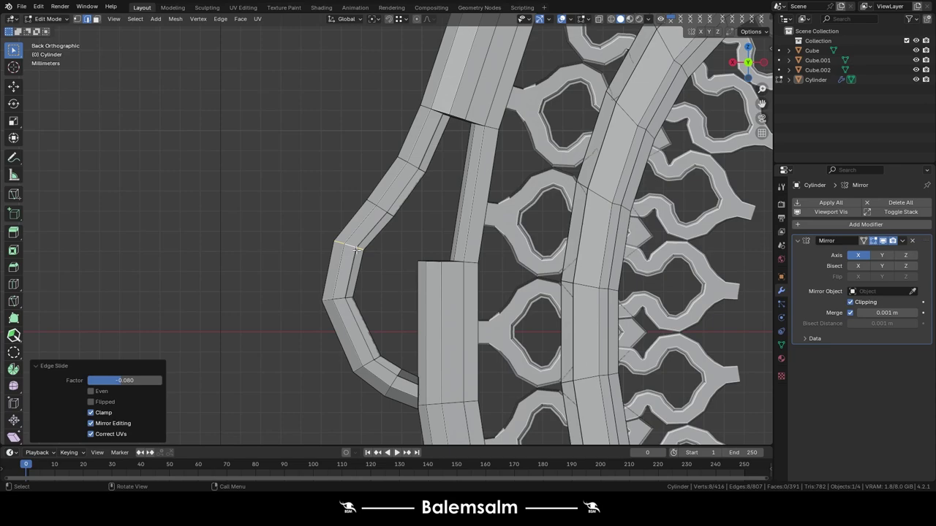
{"action": "left_click", "coordinate": [408, 281]}
{"action": "left_click", "coordinate": [342, 293], "text": "alt"}
{"action": "key", "text": "ctrl+b"}
{"action": "left_click", "coordinate": [384, 323]}
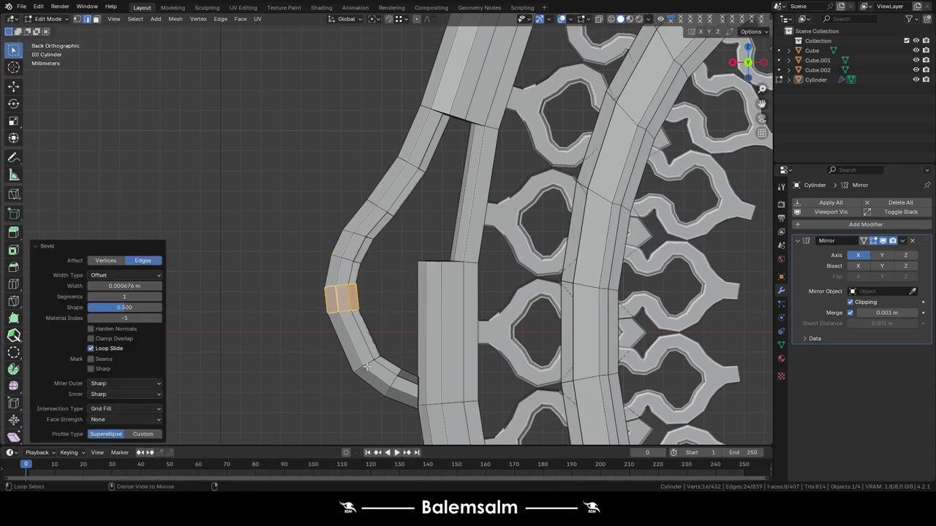
{"action": "key", "text": "ctrl+z"}
{"action": "left_click", "coordinate": [366, 367], "text": "alt"}
Try and undo extra bevels on the ear loops, then leave Edit Mode.
{"action": "key", "text": "ctrl+b"}
{"action": "left_click", "coordinate": [396, 376]}
{"action": "key", "text": "ctrl+z"}
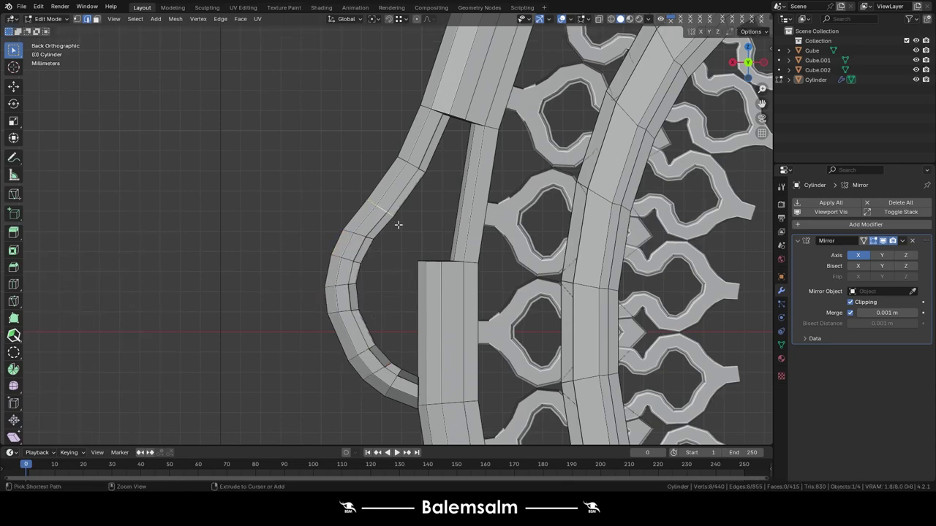
{"action": "left_click", "coordinate": [398, 224], "text": "alt"}
{"action": "key", "text": "ctrl+b"}
{"action": "left_click", "coordinate": [409, 246]}
{"action": "key", "text": "ctrl+z"}
{"action": "key", "text": "Tab"}
Inspect the finished ear in perspective and re-enter Edit Mode on the rim's underside.
{"action": "scroll", "coordinate": [408, 212], "scroll_direction": "down", "scroll_amount": 3}
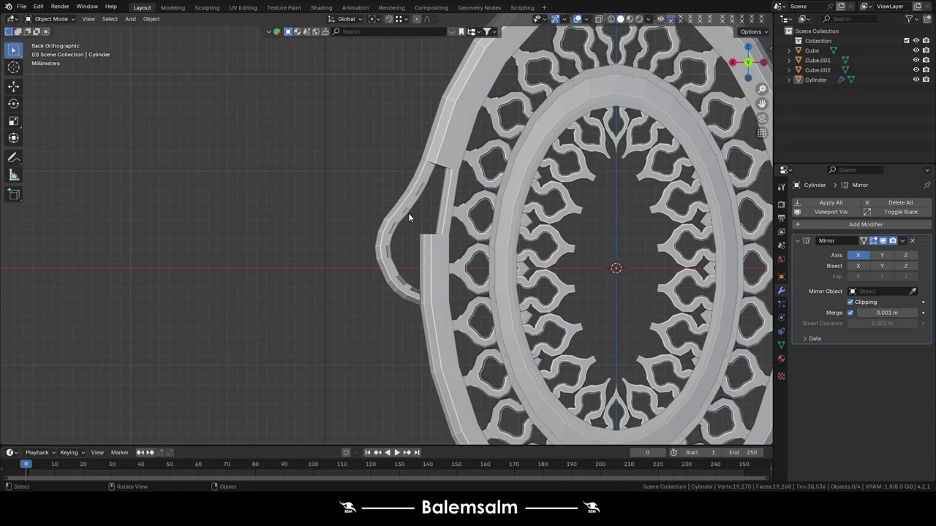
{"action": "middle_click_drag", "start_coordinate": [408, 212], "coordinate": [502, 238]}
{"action": "left_click", "coordinate": [587, 21]}
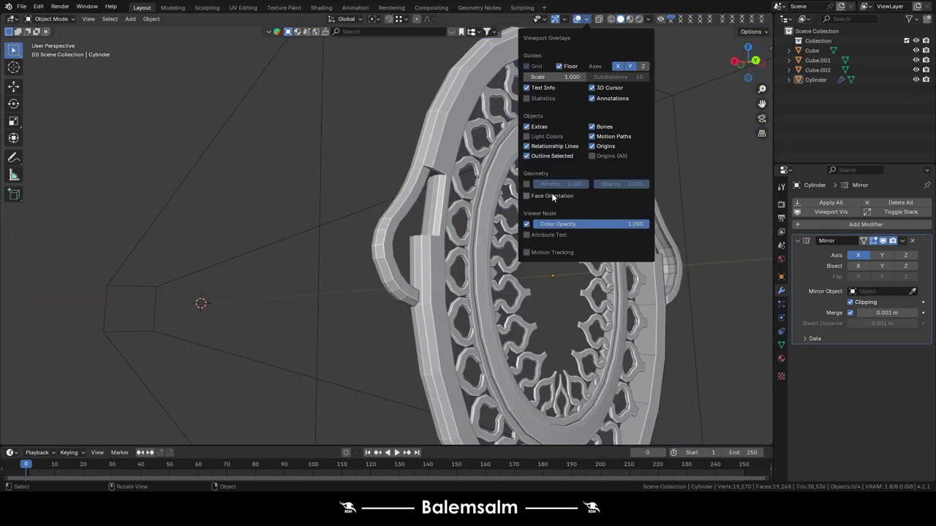
{"action": "scroll", "coordinate": [238, 276], "scroll_direction": "down", "scroll_amount": 3}
{"action": "mouse_move", "coordinate": [239, 275]}
{"action": "middle_mouse_down"}
{"action": "mouse_move", "coordinate": [318, 215]}
{"action": "mouse_move", "coordinate": [239, 195]}
{"action": "mouse_move", "coordinate": [380, 219]}
{"action": "middle_mouse_up"}
{"action": "key", "text": "Tab"}
{"action": "scroll", "coordinate": [380, 220], "scroll_direction": "up", "scroll_amount": 5}
{"action": "middle_click_drag", "start_coordinate": [411, 273], "coordinate": [389, 195]}
Add a loop cut on the lower rim and select a face there in back view.
{"action": "key", "text": "ctrl+r"}
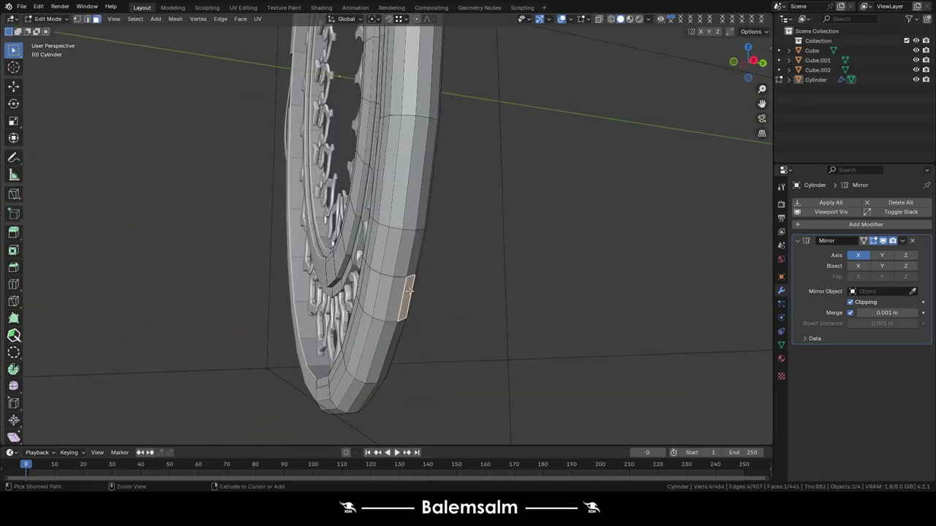
{"action": "left_click", "coordinate": [389, 293], "text": "ctrl"}
{"action": "middle_click_drag", "start_coordinate": [422, 288], "coordinate": [453, 257]}
{"action": "key", "text": "ctrl+KP_1"}
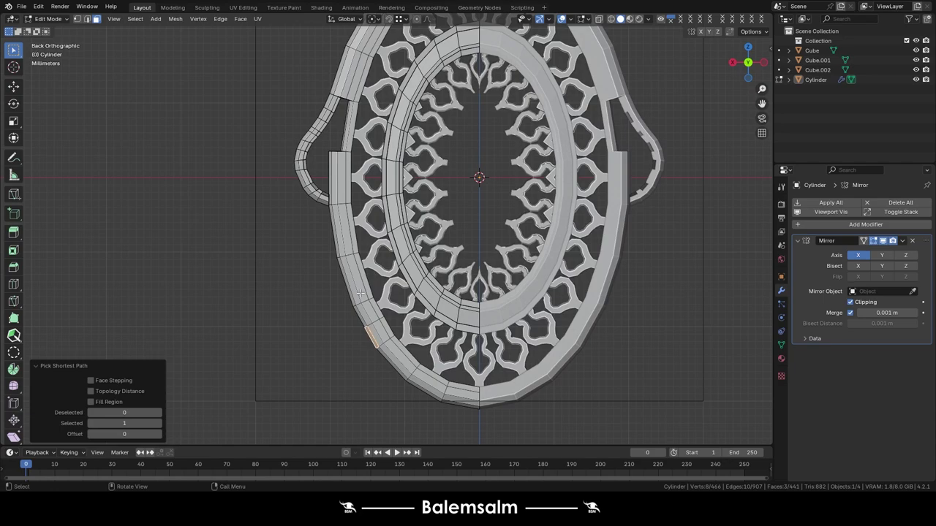
{"action": "scroll", "coordinate": [294, 326], "scroll_direction": "up", "scroll_amount": 2}
Extrude the lower rim face into a tab, shrink its end, and extend it outward again.
{"action": "key", "text": "e"}
{"action": "left_click", "coordinate": [294, 326]}
{"action": "right_click", "coordinate": [324, 329], "text": "ctrl"}
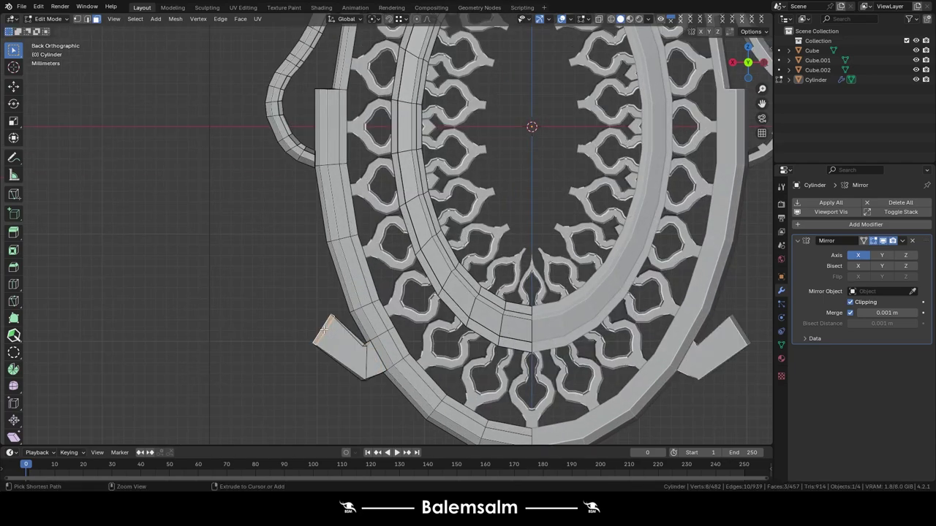
{"action": "key", "text": "s"}
{"action": "left_click", "coordinate": [370, 361]}
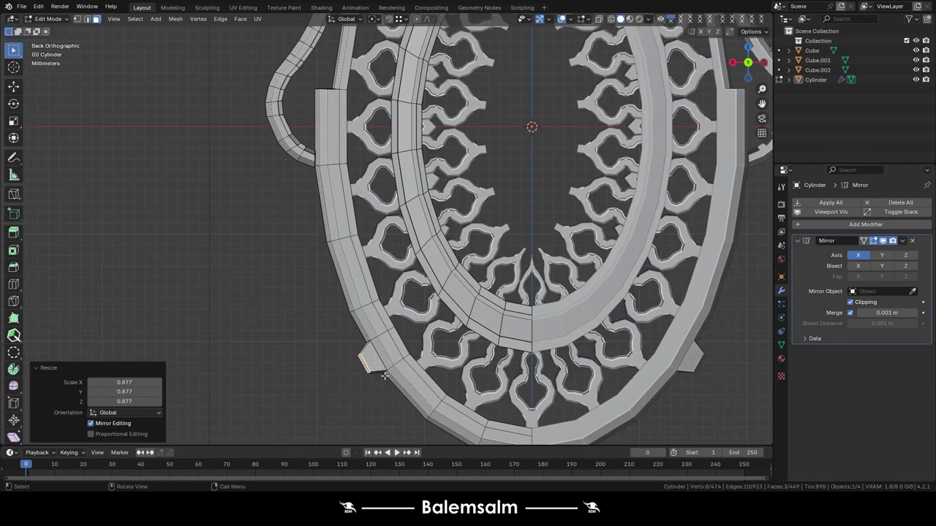
{"action": "right_click", "coordinate": [334, 344], "text": "ctrl"}
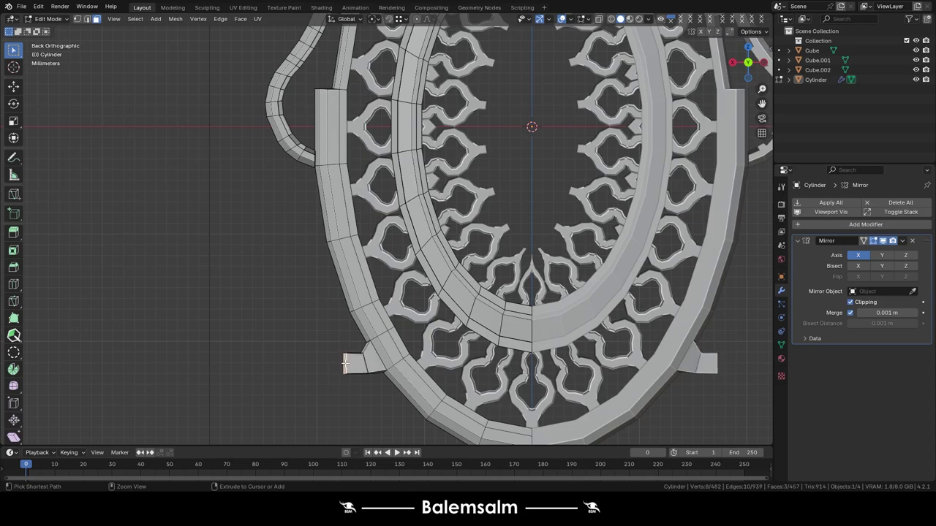
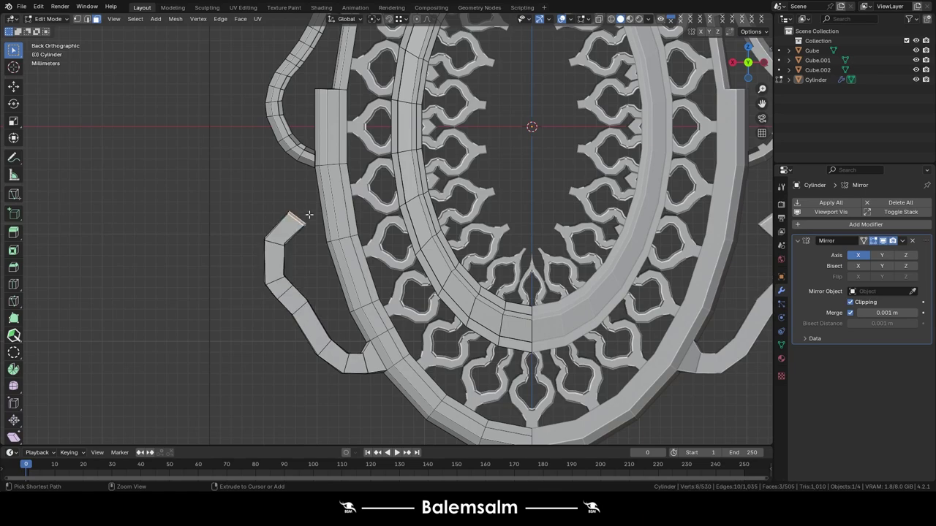
Extrude the handle's end edge toward the ring and flatten it to zero width on X.
{"action": "scroll", "coordinate": [308, 210], "scroll_direction": "up", "scroll_amount": 3}
{"action": "scroll", "coordinate": [322, 219], "scroll_direction": "up", "scroll_amount": 2}
{"action": "mouse_move", "coordinate": [338, 234]}
{"action": "middle_mouse_down"}
{"action": "mouse_move", "coordinate": [387, 261]}
{"action": "mouse_move", "coordinate": [358, 263]}
{"action": "middle_mouse_up"}
{"action": "scroll", "coordinate": [359, 263], "scroll_direction": "up", "scroll_amount": 3}
{"action": "key", "text": "g"}
{"action": "key", "text": "z"}
{"action": "left_click", "coordinate": [373, 261]}
{"action": "key", "text": "s"}
{"action": "key", "text": "x"}
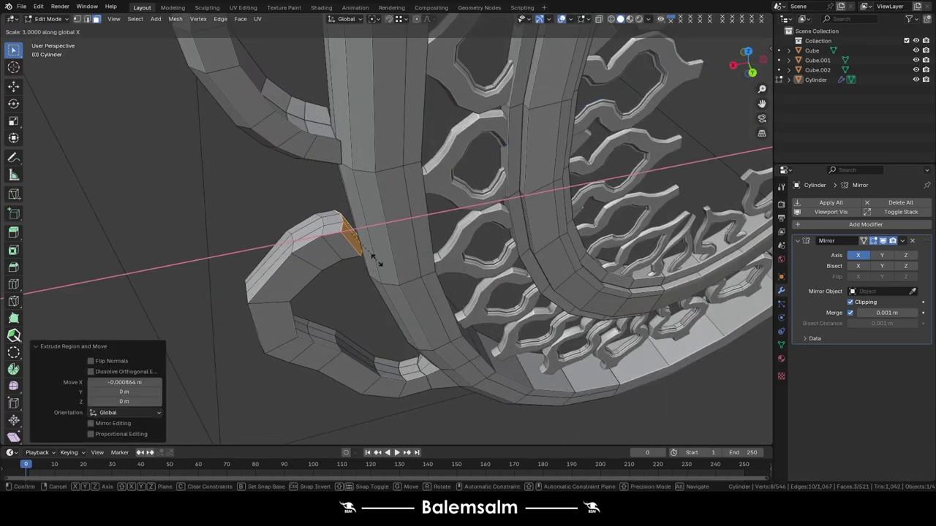
{"action": "key", "text": "Return"}
Adjust the flattened edge along X and inspect the handle joint.
{"action": "scroll", "coordinate": [373, 262], "scroll_direction": "up", "scroll_amount": 3}
{"action": "scroll", "coordinate": [367, 251], "scroll_direction": "down", "scroll_amount": 2}
{"action": "key", "text": "g"}
{"action": "key", "text": "x"}
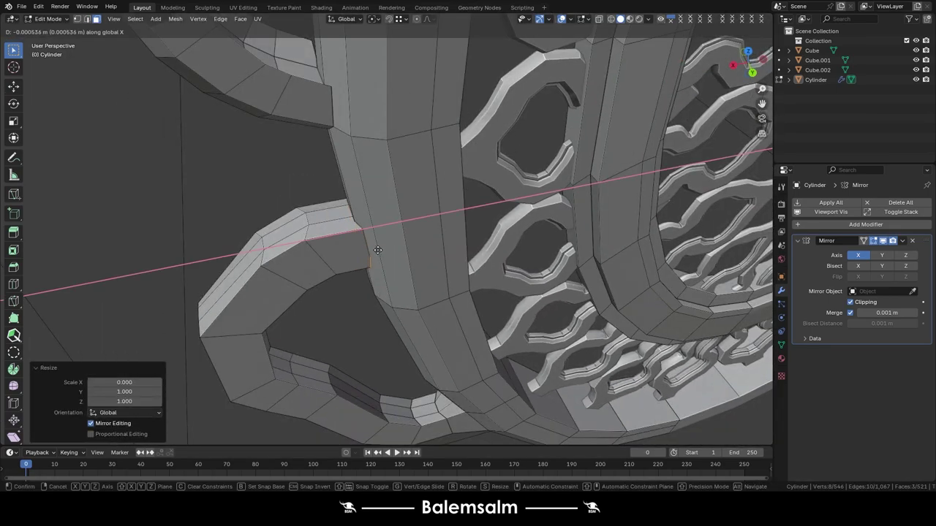
{"action": "key", "text": "Escape"}
{"action": "middle_click_drag", "start_coordinate": [359, 149], "coordinate": [369, 187]}
{"action": "scroll", "coordinate": [366, 176], "scroll_direction": "up", "scroll_amount": 3}
Box-select the joint vertices in X-ray and move them against the outer ring.
{"action": "key", "text": "alt+z"}
{"action": "scroll", "coordinate": [370, 183], "scroll_direction": "down", "scroll_amount": 2}
{"action": "left_click_drag", "start_coordinate": [356, 163], "coordinate": [387, 220]}
{"action": "key", "text": "KP_Decimal"}
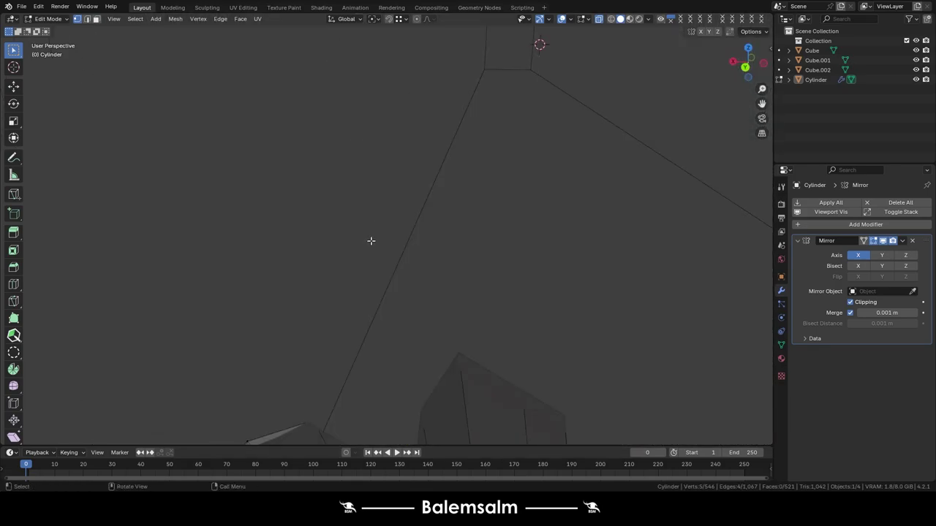
{"action": "scroll", "coordinate": [369, 248], "scroll_direction": "down", "scroll_amount": 5}
{"action": "key", "text": "alt+z"}
{"action": "key", "text": "g"}
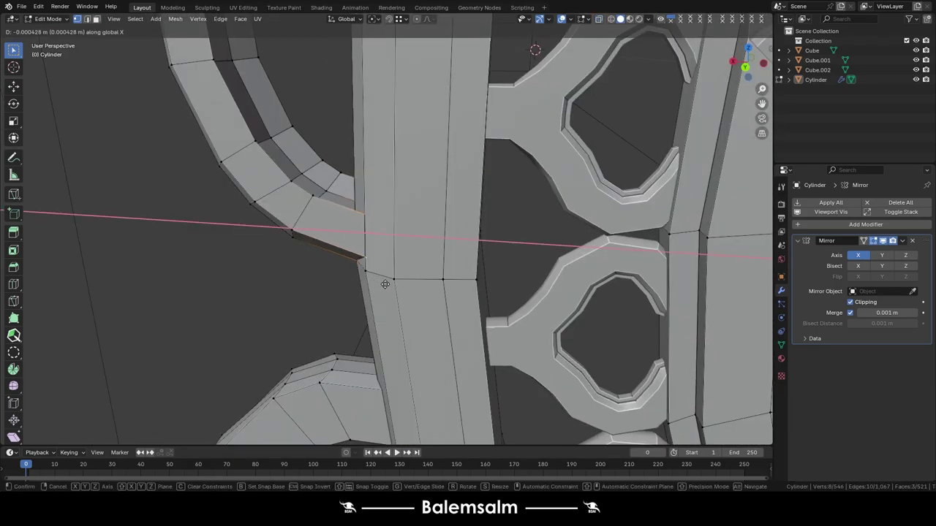
{"action": "left_click", "coordinate": [385, 284]}
Edge-slide two edges along the handle loop to tidy the joint.
{"action": "scroll", "coordinate": [364, 265], "scroll_direction": "down", "scroll_amount": 5}
{"action": "scroll", "coordinate": [268, 261], "scroll_direction": "down", "scroll_amount": 4}
{"action": "middle_click_drag", "start_coordinate": [267, 262], "coordinate": [291, 286]}
{"action": "scroll", "coordinate": [292, 287], "scroll_direction": "up", "scroll_amount": 4}
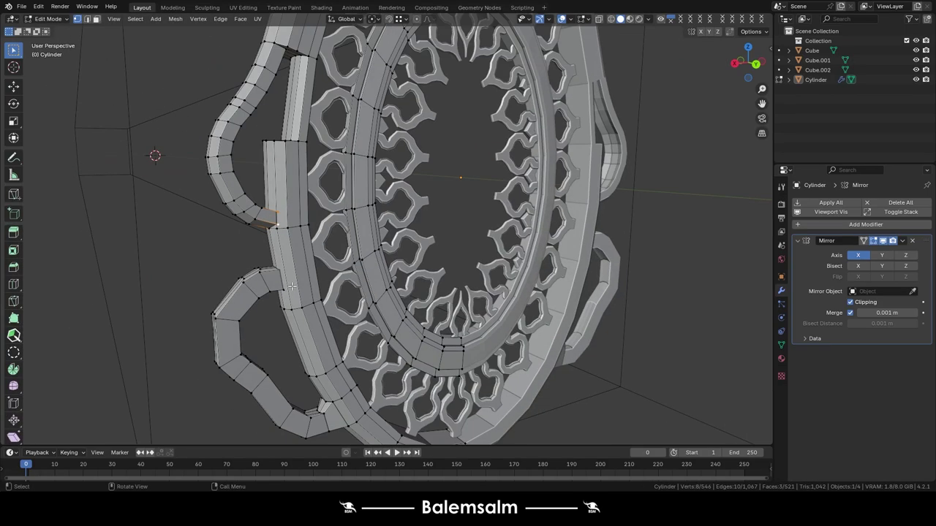
{"action": "scroll", "coordinate": [292, 287], "scroll_direction": "up", "scroll_amount": 3}
{"action": "scroll", "coordinate": [285, 293], "scroll_direction": "up", "scroll_amount": 2}
{"action": "key", "text": "g"}
{"action": "left_click", "coordinate": [274, 278]}
{"action": "scroll", "coordinate": [309, 297], "scroll_direction": "down", "scroll_amount": 5}
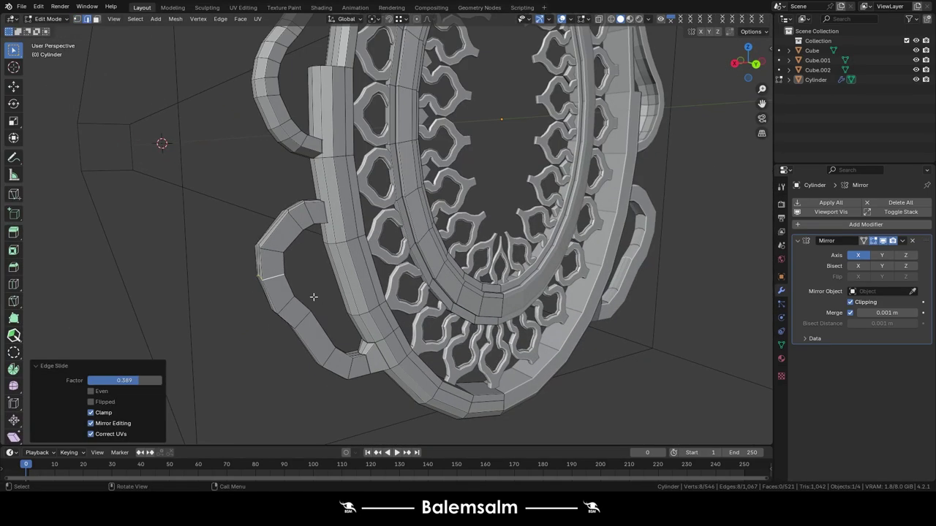
{"action": "scroll", "coordinate": [285, 304], "scroll_direction": "up", "scroll_amount": 4}
{"action": "left_click", "coordinate": [291, 313]}
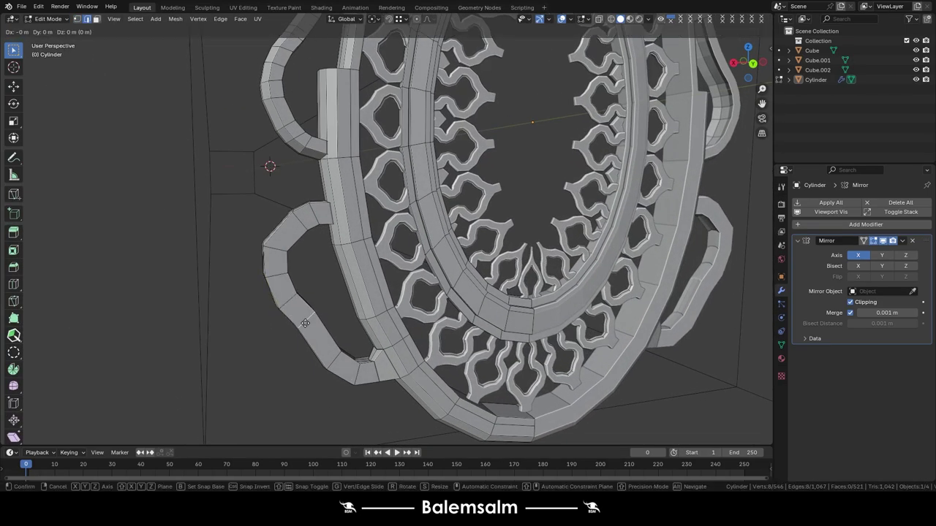
From the back view, bevel the handle's joint edge with Ctrl+B.
{"action": "key", "text": "grave"}
{"action": "left_click", "coordinate": [335, 305]}
{"action": "left_click", "coordinate": [342, 303]}
{"action": "key", "text": "ctrl+b"}
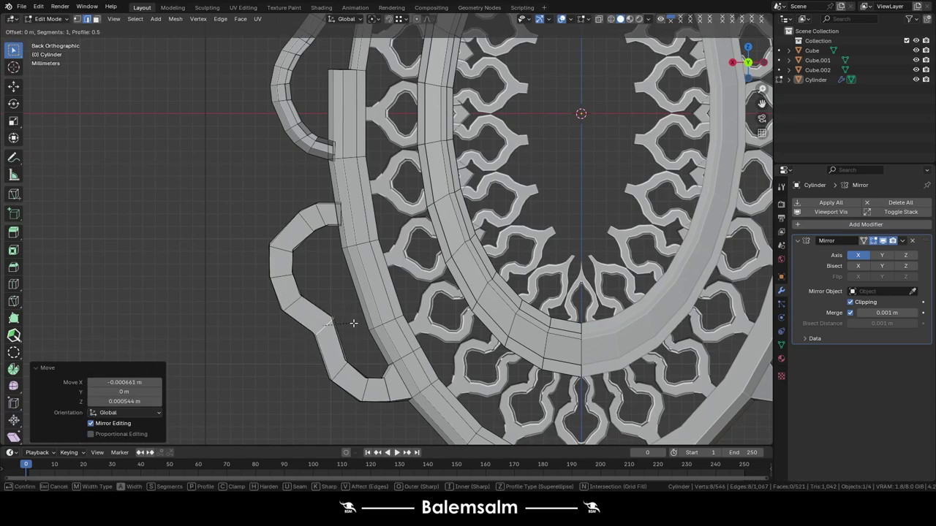
{"action": "left_click", "coordinate": [365, 336]}
Review the finished handle loop and whole guard in Object Mode.
{"action": "key", "text": "Tab"}
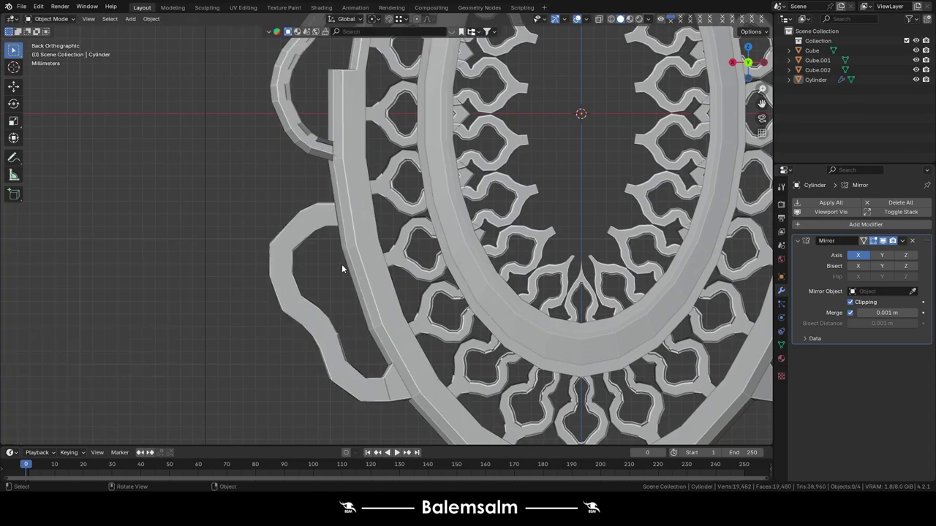
{"action": "key", "text": "Tab"}
{"action": "scroll", "coordinate": [341, 264], "scroll_direction": "up", "scroll_amount": 5}
{"action": "middle_click_drag", "start_coordinate": [342, 264], "coordinate": [290, 268]}
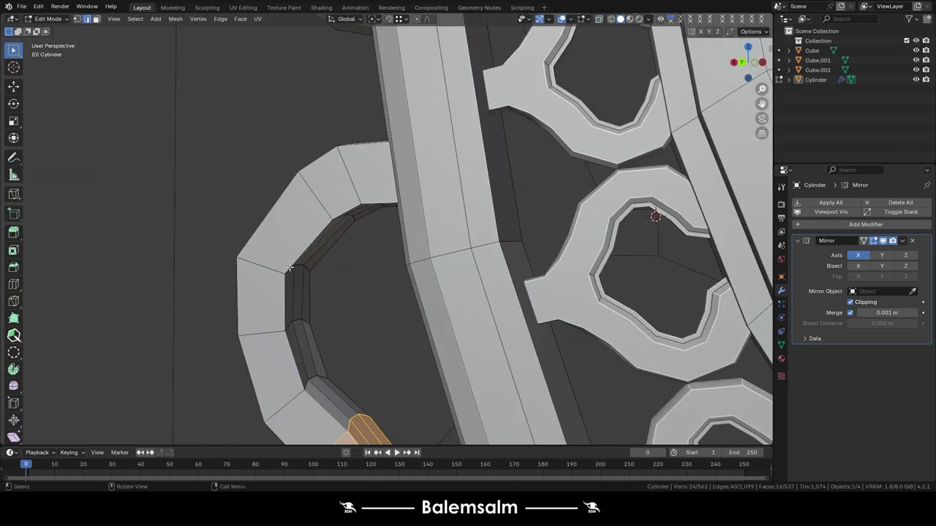
{"action": "key", "text": "Tab"}
{"action": "scroll", "coordinate": [504, 224], "scroll_direction": "down", "scroll_amount": 10}
{"action": "mouse_move", "coordinate": [504, 224]}
{"action": "middle_mouse_down"}
{"action": "mouse_move", "coordinate": [407, 271]}
{"action": "mouse_move", "coordinate": [276, 154]}
{"action": "middle_mouse_up"}
Select the Cylinder guard and apply Shade Smooth.
{"action": "left_click", "coordinate": [275, 153]}
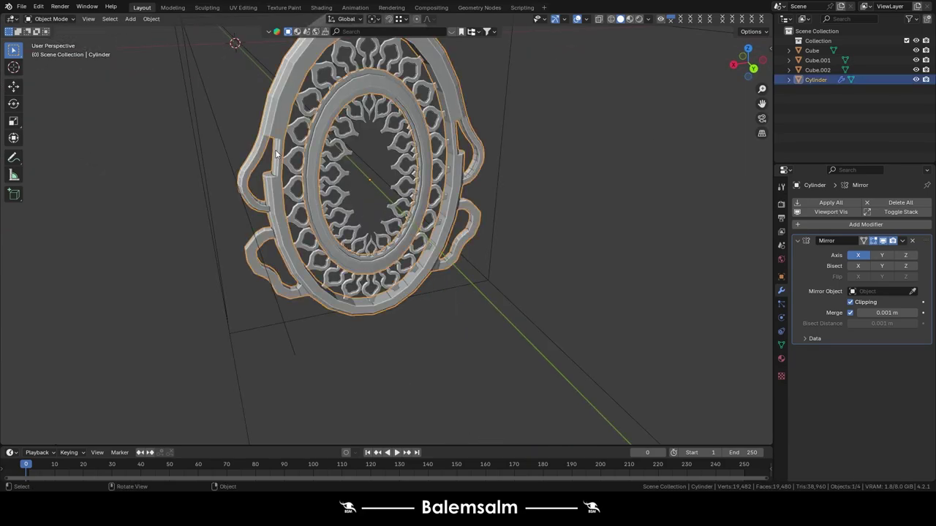
{"action": "right_click", "coordinate": [276, 154]}
{"action": "left_click", "coordinate": [268, 154]}
{"action": "scroll", "coordinate": [249, 187], "scroll_direction": "up", "scroll_amount": 5}
{"action": "right_click", "coordinate": [248, 187]}
{"action": "left_click", "coordinate": [250, 189]}
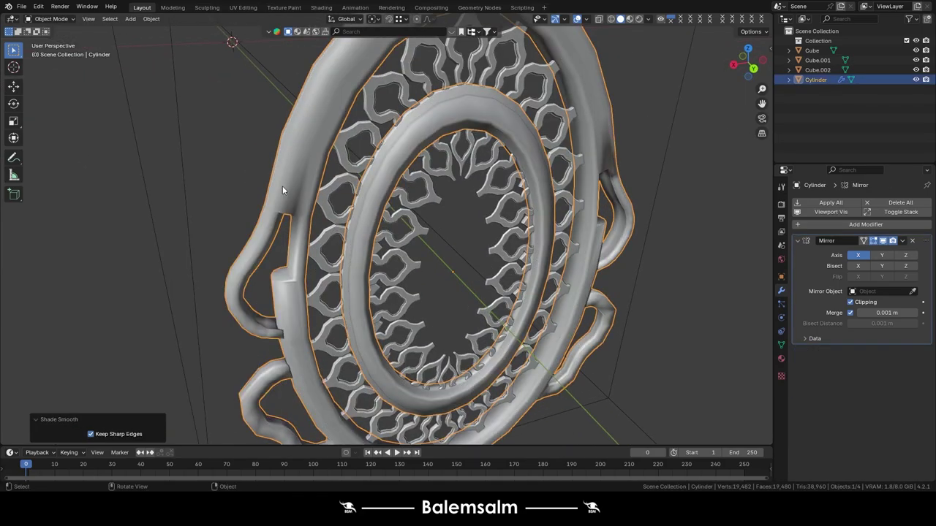
Inspect the edges, then add a 30° Smooth by Angle modifier via Shade Auto Smooth.
{"action": "key", "text": "Tab"}
{"action": "mouse_move", "coordinate": [282, 186]}
{"action": "middle_mouse_down"}
{"action": "mouse_move", "coordinate": [349, 164]}
{"action": "mouse_move", "coordinate": [142, 138]}
{"action": "mouse_move", "coordinate": [388, 199]}
{"action": "mouse_move", "coordinate": [344, 167]}
{"action": "mouse_move", "coordinate": [251, 168]}
{"action": "mouse_move", "coordinate": [337, 196]}
{"action": "middle_mouse_up"}
{"action": "scroll", "coordinate": [307, 175], "scroll_direction": "up", "scroll_amount": 4}
{"action": "key", "text": "Tab"}
{"action": "scroll", "coordinate": [356, 160], "scroll_direction": "down", "scroll_amount": 8}
{"action": "key", "text": "Tab"}
Enter Edit Mode with face select and X-ray enabled.
{"action": "key", "text": "Tab"}
{"action": "right_click", "coordinate": [328, 192]}
{"action": "left_click", "coordinate": [366, 172]}
{"action": "mouse_move", "coordinate": [337, 196]}
{"action": "middle_mouse_down"}
{"action": "mouse_move", "coordinate": [517, 228]}
{"action": "mouse_move", "coordinate": [319, 161]}
{"action": "mouse_move", "coordinate": [322, 171]}
{"action": "mouse_move", "coordinate": [371, 161]}
{"action": "mouse_move", "coordinate": [340, 169]}
{"action": "middle_mouse_up"}
{"action": "left_click", "coordinate": [516, 228]}
{"action": "key", "text": "Tab"}
{"action": "scroll", "coordinate": [321, 172], "scroll_direction": "up", "scroll_amount": 3}
{"action": "scroll", "coordinate": [322, 172], "scroll_direction": "up", "scroll_amount": 4}
{"action": "key", "text": "3"}
{"action": "key", "text": "alt+z"}
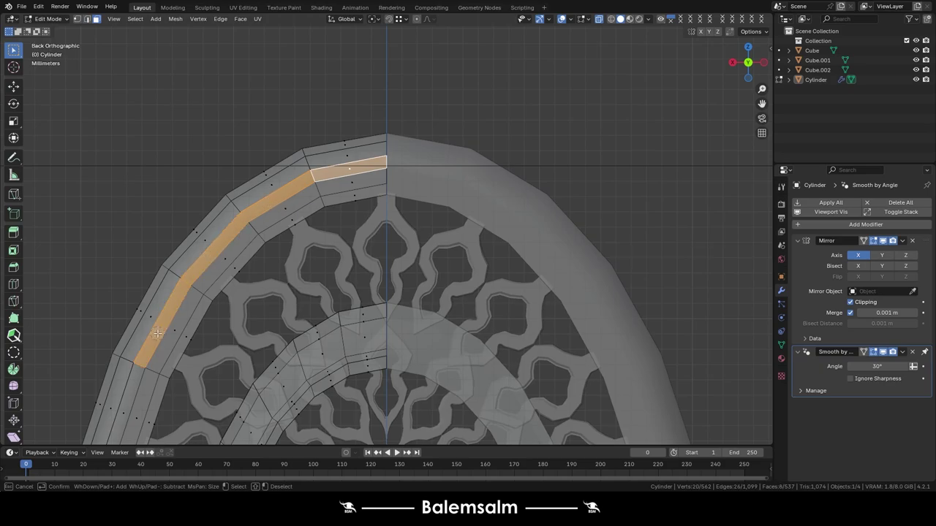
Bridge Edge Loops on the top ring faces to open a slot.
{"action": "middle_click_drag", "start_coordinate": [157, 334], "coordinate": [370, 157], "text": "shift"}
{"action": "right_click", "coordinate": [369, 156]}
{"action": "left_click", "coordinate": [367, 152]}
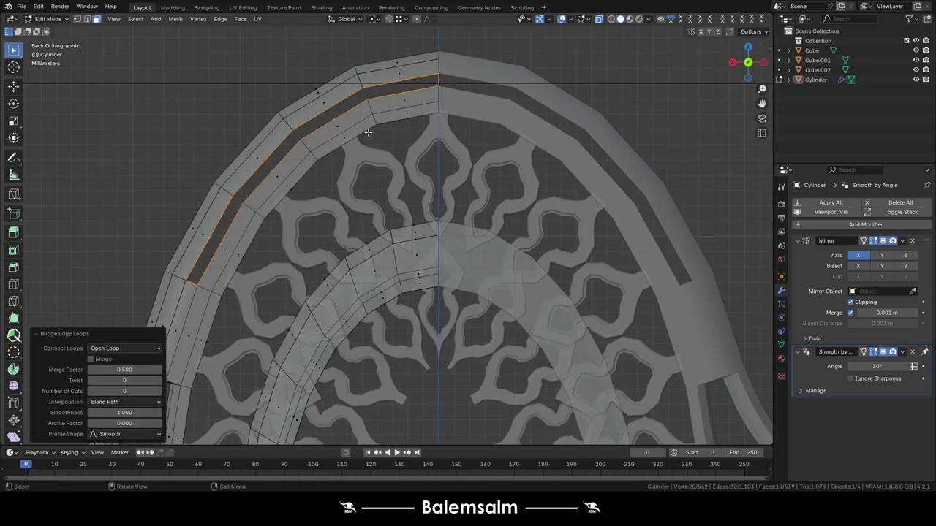
{"action": "key", "text": "Tab"}
Inspect the opened slot from the back view and in X-ray.
{"action": "scroll", "coordinate": [436, 94], "scroll_direction": "down", "scroll_amount": 5}
{"action": "middle_click_drag", "start_coordinate": [436, 94], "coordinate": [303, 192]}
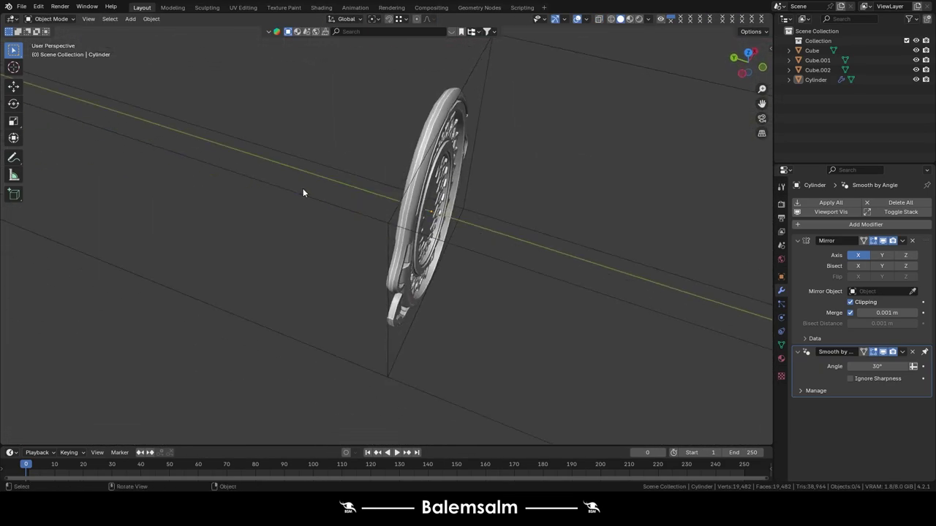
{"action": "key", "text": "ctrl+1"}
{"action": "key", "text": "Tab"}
{"action": "scroll", "coordinate": [366, 194], "scroll_direction": "up", "scroll_amount": 5}
{"action": "scroll", "coordinate": [325, 324], "scroll_direction": "up", "scroll_amount": 2}
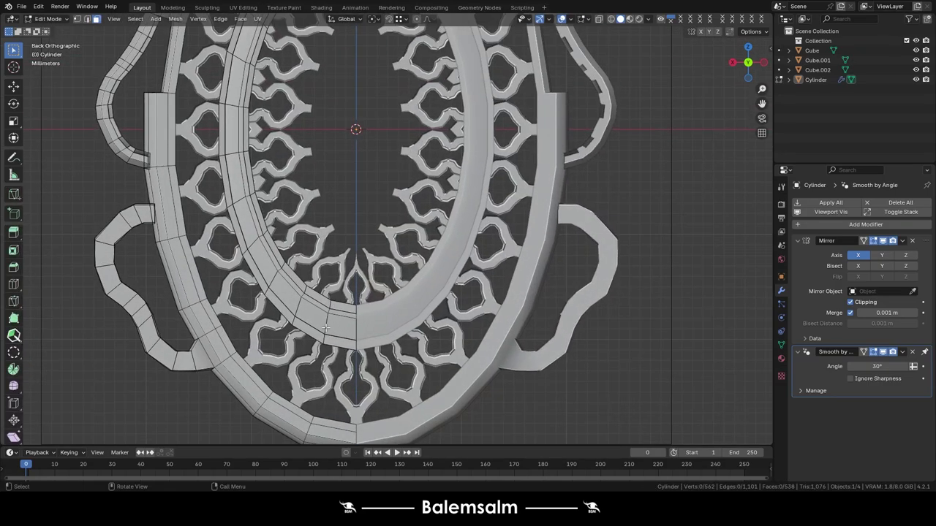
{"action": "key", "text": "alt+z"}
{"action": "key", "text": "alt+z"}
{"action": "scroll", "coordinate": [324, 322], "scroll_direction": "down", "scroll_amount": 3}
{"action": "middle_click_drag", "start_coordinate": [324, 323], "coordinate": [352, 372]}
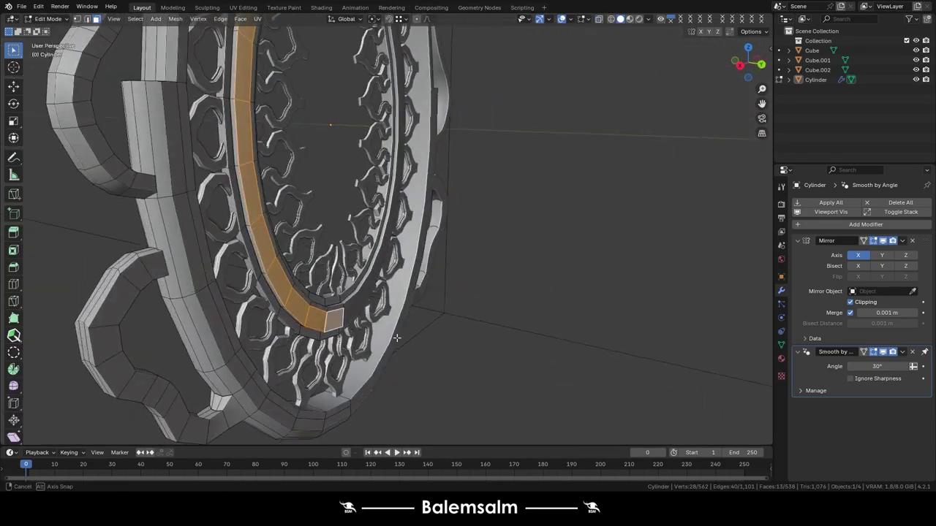
{"action": "scroll", "coordinate": [352, 371], "scroll_direction": "down", "scroll_amount": 5}
{"action": "key", "text": "Tab"}
Reselect the Cylinder guard in Edit Mode, viewing the ring's lower rim.
{"action": "left_click", "coordinate": [491, 278]}
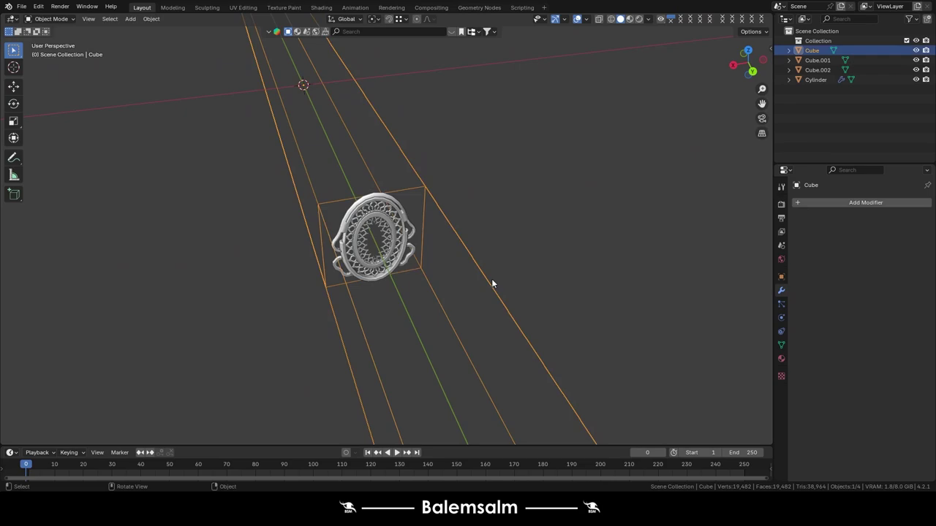
{"action": "middle_click_drag", "start_coordinate": [492, 279], "coordinate": [432, 238]}
{"action": "scroll", "coordinate": [433, 344], "scroll_direction": "up", "scroll_amount": 4}
{"action": "left_click", "coordinate": [433, 344]}
{"action": "key", "text": "Tab"}
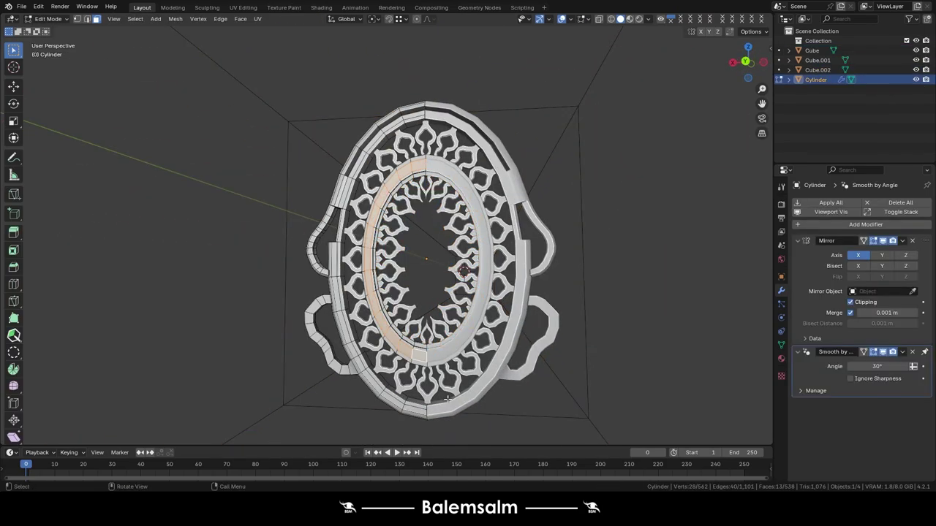
{"action": "middle_click_drag", "start_coordinate": [433, 344], "coordinate": [415, 323]}
{"action": "scroll", "coordinate": [415, 323], "scroll_direction": "up", "scroll_amount": 3}
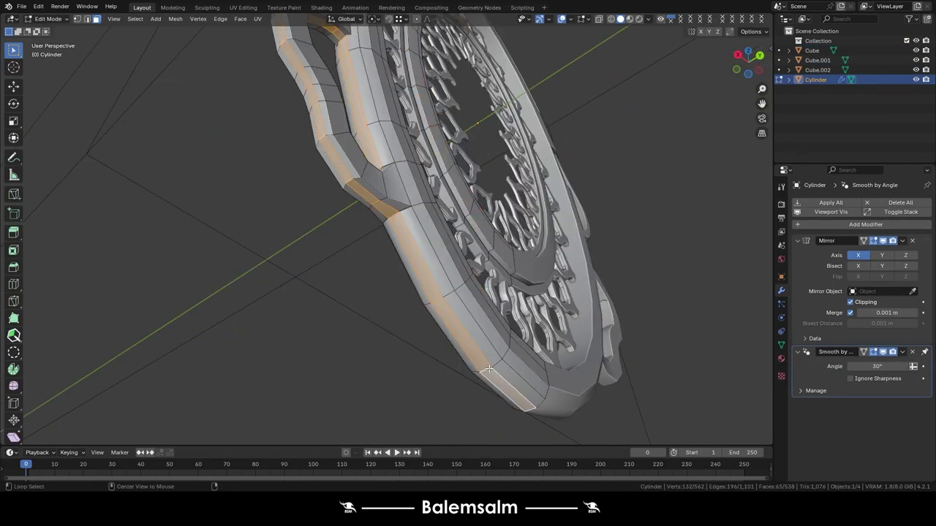
{"action": "middle_click_drag", "start_coordinate": [446, 296], "coordinate": [430, 338]}
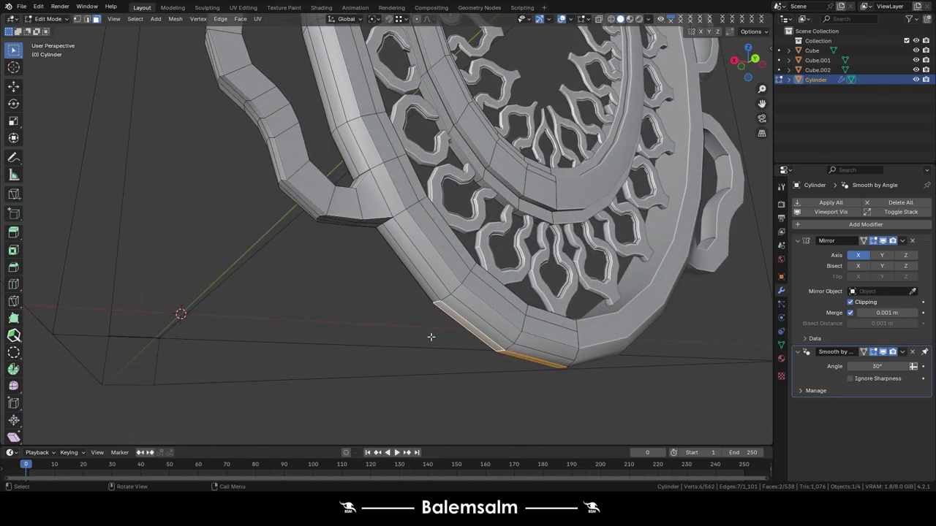
Extrude the lower rim loop, push it outward with Alt+S, and slide it into a lip.
{"action": "key", "text": "e"}
{"action": "right_click", "coordinate": [430, 336]}
{"action": "key", "text": "alt+s"}
{"action": "left_click", "coordinate": [432, 316]}
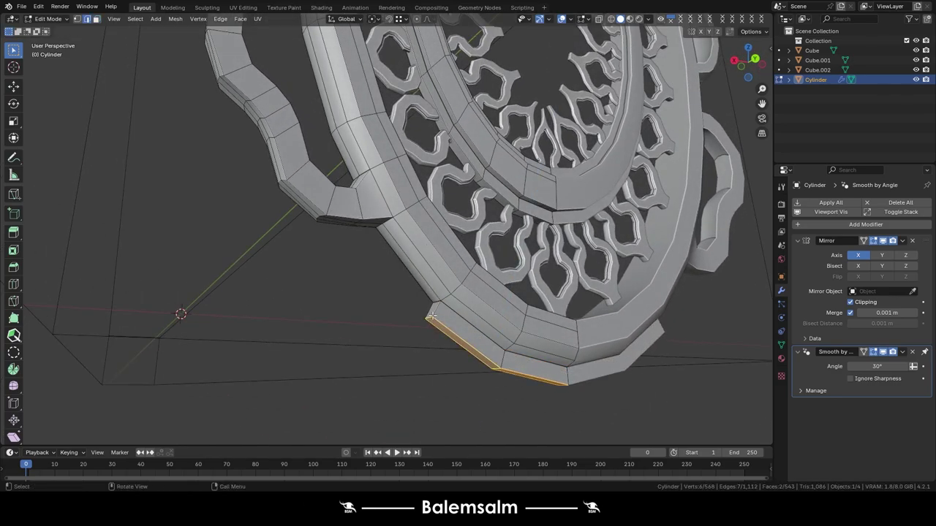
{"action": "left_click", "coordinate": [431, 373]}
{"action": "right_click", "coordinate": [428, 363]}
{"action": "scroll", "coordinate": [426, 332], "scroll_direction": "down", "scroll_amount": 5}
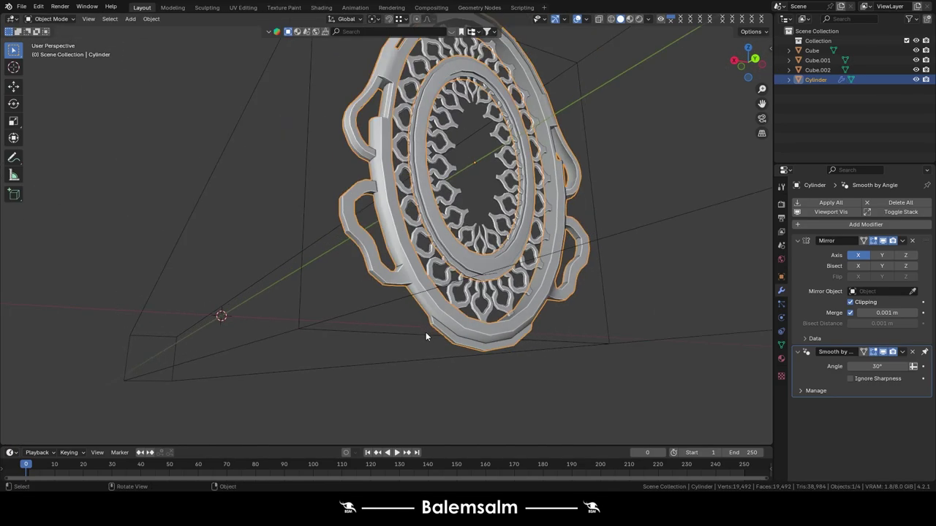
{"action": "scroll", "coordinate": [435, 334], "scroll_direction": "down", "scroll_amount": 3}
{"action": "mouse_move", "coordinate": [435, 335]}
{"action": "middle_mouse_down"}
{"action": "mouse_move", "coordinate": [356, 255]}
{"action": "mouse_move", "coordinate": [387, 250]}
{"action": "middle_mouse_up"}
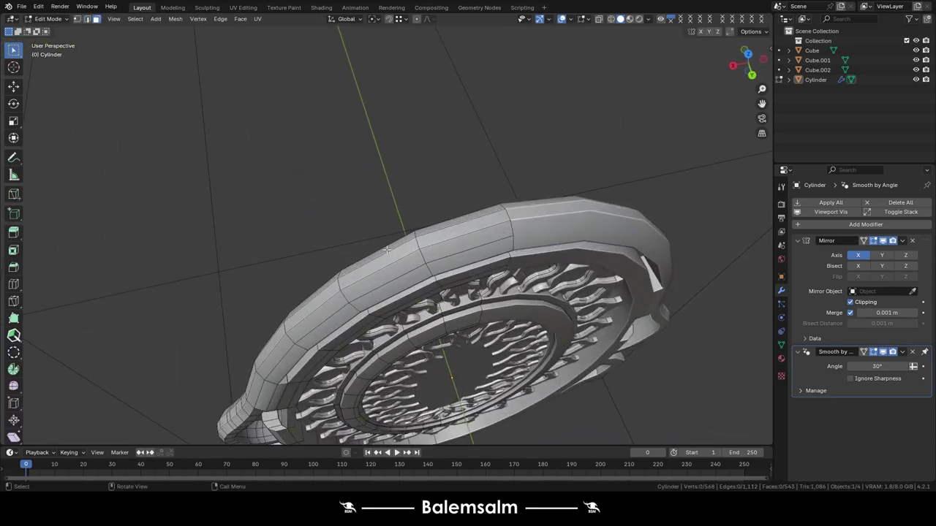
Try moving a run of ring faces, then cancel and leave Edit Mode.
{"action": "left_click", "coordinate": [326, 304], "text": "ctrl"}
{"action": "key", "text": "ctrl+z"}
{"action": "key", "text": "ctrl+shift+z"}
{"action": "mouse_move", "coordinate": [326, 304]}
{"action": "middle_mouse_down"}
{"action": "mouse_move", "coordinate": [361, 308]}
{"action": "mouse_move", "coordinate": [264, 266]}
{"action": "mouse_move", "coordinate": [323, 263]}
{"action": "mouse_move", "coordinate": [307, 288]}
{"action": "middle_mouse_up"}
{"action": "key", "text": "g"}
{"action": "key", "text": "z"}
{"action": "key", "text": "z"}
{"action": "right_click", "coordinate": [358, 296]}
{"action": "scroll", "coordinate": [358, 296], "scroll_direction": "down", "scroll_amount": 4}
{"action": "key", "text": "Tab"}
Switch to the back view and re-enter Edit Mode on the guard.
{"action": "key", "text": "grave"}
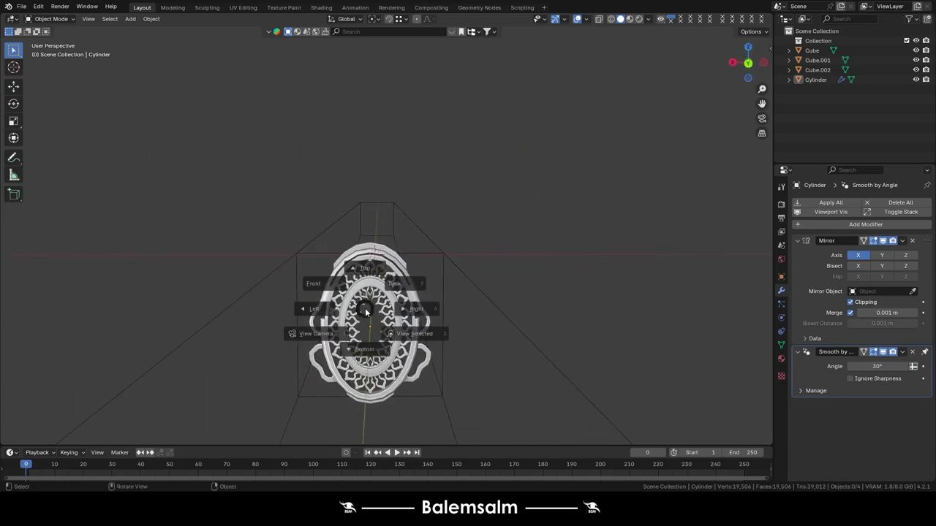
{"action": "left_click", "coordinate": [409, 281]}
{"action": "key", "text": "Tab"}
{"action": "scroll", "coordinate": [369, 233], "scroll_direction": "up", "scroll_amount": 3}
{"action": "scroll", "coordinate": [369, 232], "scroll_direction": "up", "scroll_amount": 3}
{"action": "scroll", "coordinate": [369, 232], "scroll_direction": "down", "scroll_amount": 3}
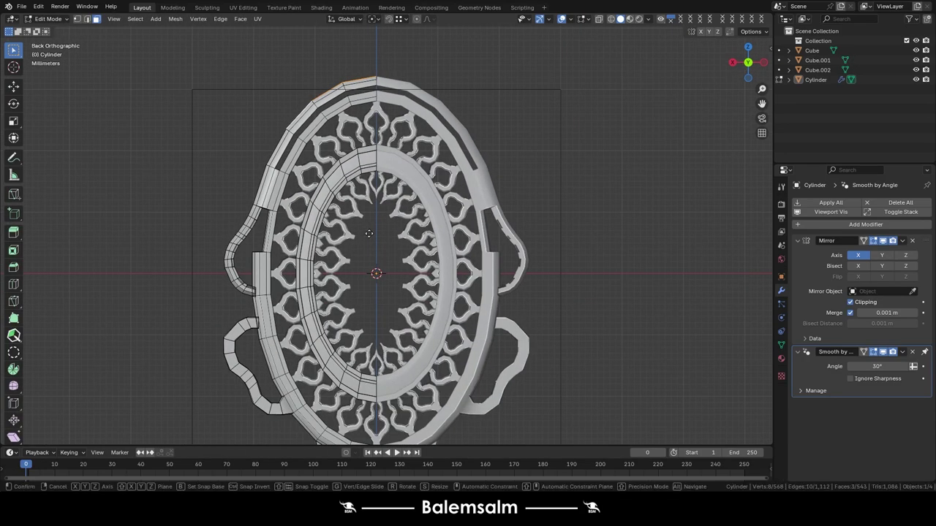
{"action": "scroll", "coordinate": [358, 227], "scroll_direction": "down", "scroll_amount": 1}
{"action": "scroll", "coordinate": [354, 223], "scroll_direction": "up", "scroll_amount": 1}
Extrude the top rim edges outward and edge-slide them into place.
{"action": "key", "text": "e"}
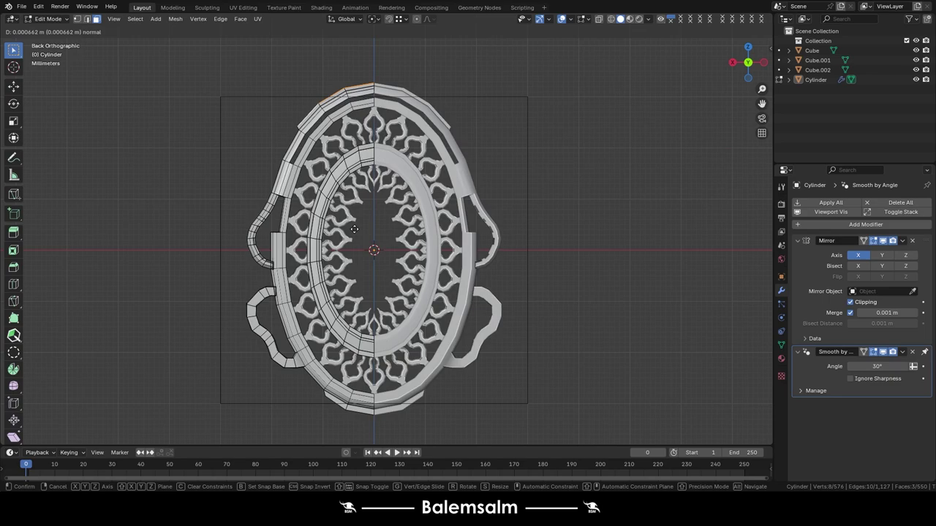
{"action": "left_click", "coordinate": [354, 229]}
{"action": "scroll", "coordinate": [326, 192], "scroll_direction": "up", "scroll_amount": 4}
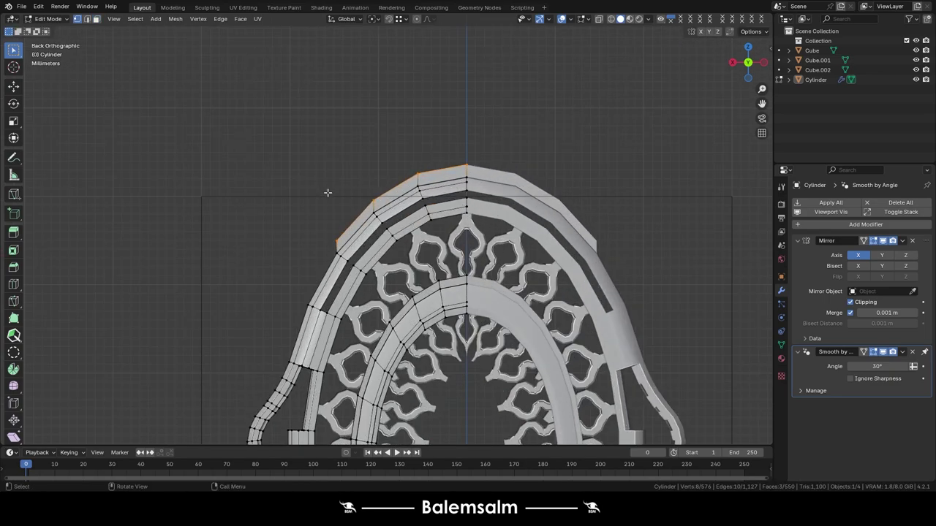
{"action": "scroll", "coordinate": [315, 263], "scroll_direction": "up", "scroll_amount": 2}
{"action": "left_click", "coordinate": [325, 241]}
In Back Orthographic view, add a new Mesh > Cylinder at the guard's centre.
{"action": "key", "text": "Tab"}
{"action": "scroll", "coordinate": [318, 179], "scroll_direction": "down", "scroll_amount": 4}
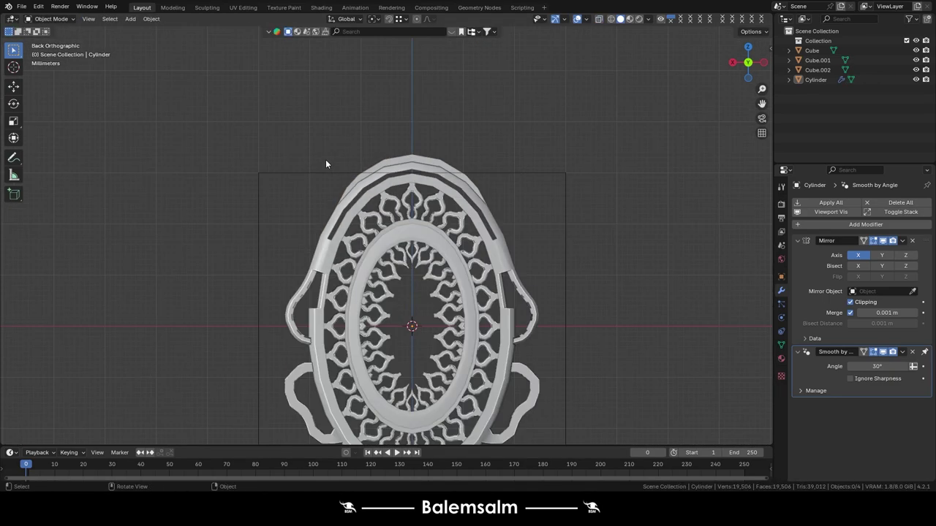
{"action": "scroll", "coordinate": [324, 163], "scroll_direction": "down", "scroll_amount": 2}
{"action": "mouse_move", "coordinate": [324, 163]}
{"action": "middle_mouse_down"}
{"action": "mouse_move", "coordinate": [438, 241]}
{"action": "mouse_move", "coordinate": [415, 242]}
{"action": "middle_mouse_up"}
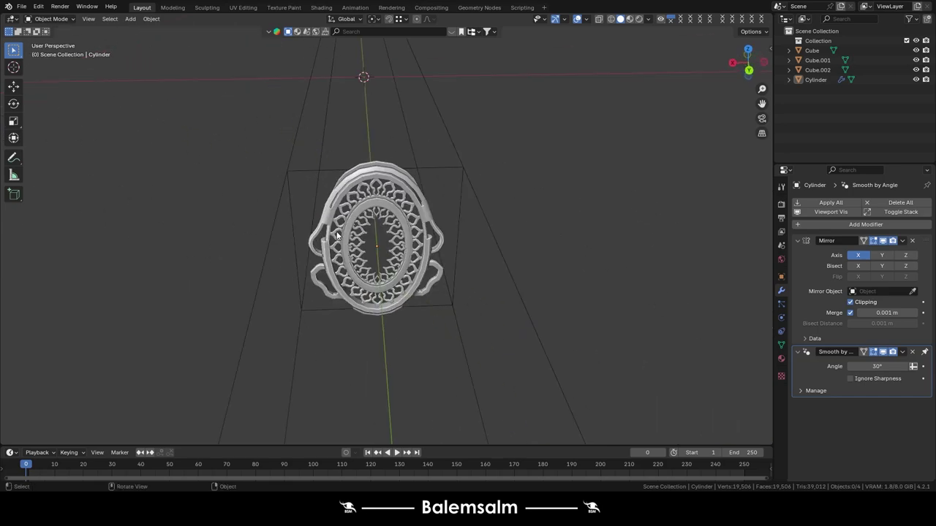
{"action": "key", "text": "grave"}
{"action": "left_click", "coordinate": [526, 237]}
{"action": "scroll", "coordinate": [410, 182], "scroll_direction": "up", "scroll_amount": 4}
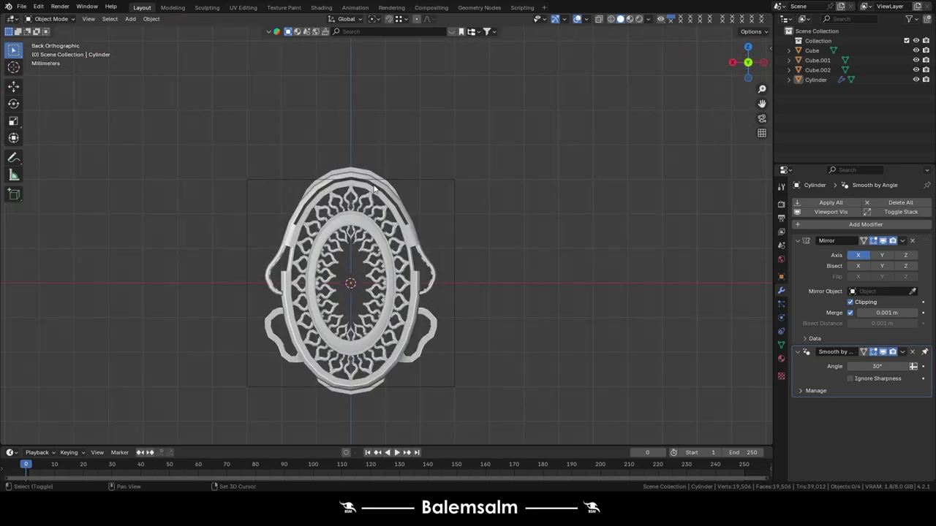
{"action": "key", "text": "shift+a"}
{"action": "left_click", "coordinate": [419, 220]}
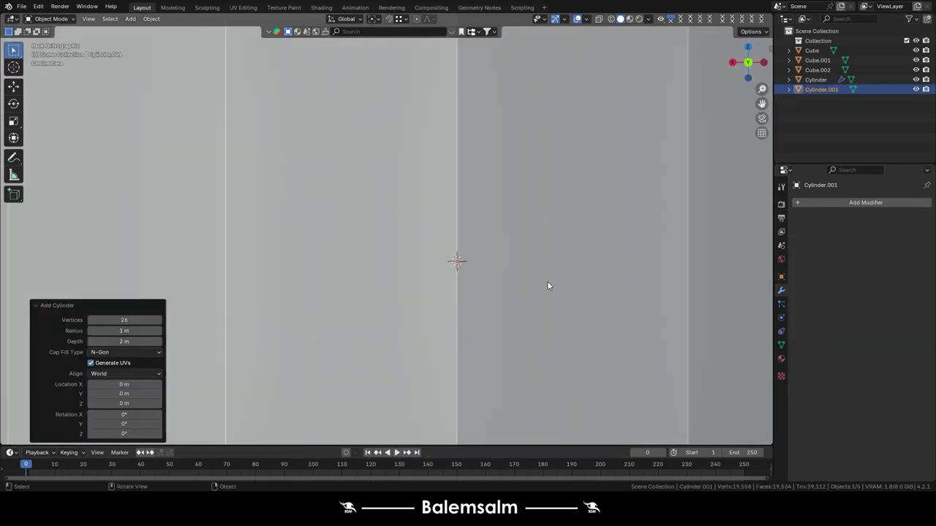
Rotate the cylinder 90° on Y and shrink its mesh to about a fifth.
{"action": "type", "text": "ry"}
{"action": "type", "text": "90"}
{"action": "key", "text": "Return"}
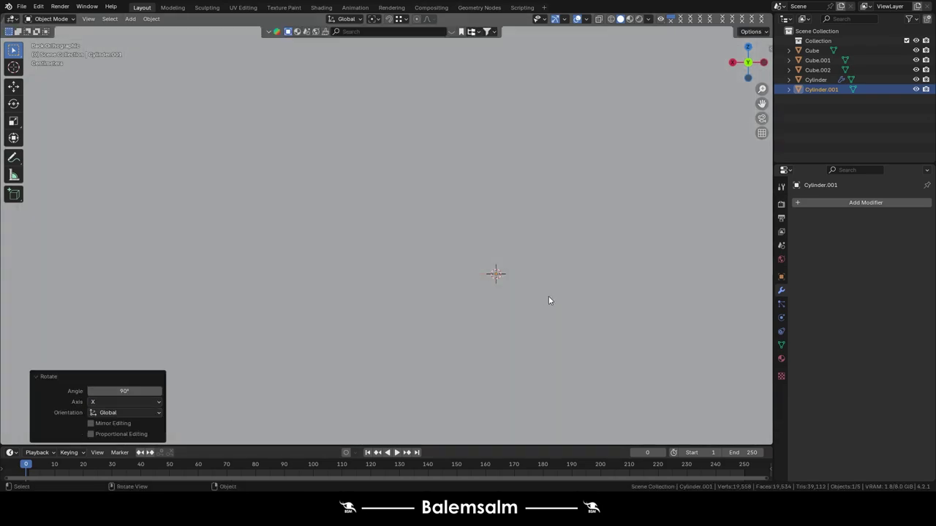
{"action": "key", "text": "Tab"}
{"action": "key", "text": "s"}
{"action": "left_click", "coordinate": [526, 281]}
{"action": "scroll", "coordinate": [526, 282], "scroll_direction": "up", "scroll_amount": 3}
Stretch the disc along Z into a tall oval.
{"action": "key", "text": "s"}
{"action": "scroll", "coordinate": [502, 307], "scroll_direction": "up", "scroll_amount": 2}
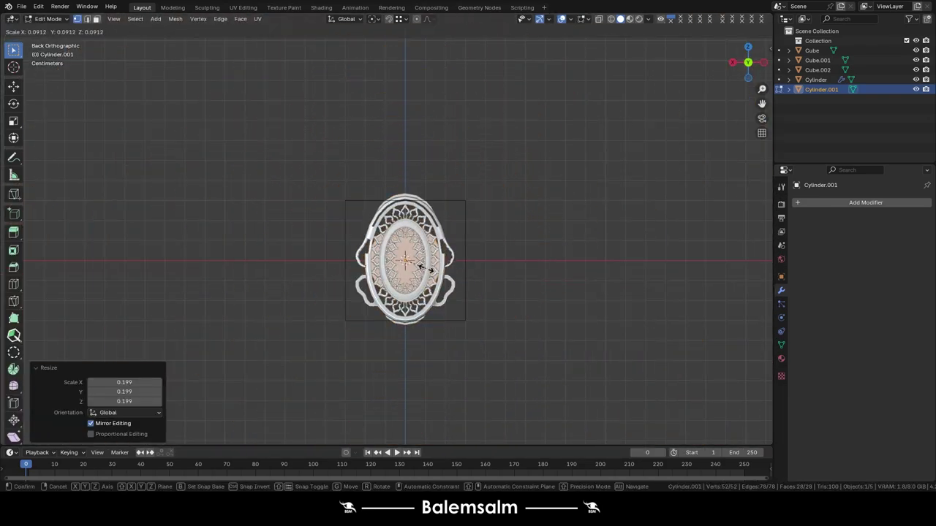
{"action": "scroll", "coordinate": [438, 285], "scroll_direction": "up", "scroll_amount": 3}
{"action": "scroll", "coordinate": [418, 274], "scroll_direction": "up", "scroll_amount": 1}
{"action": "scroll", "coordinate": [431, 300], "scroll_direction": "up", "scroll_amount": 3}
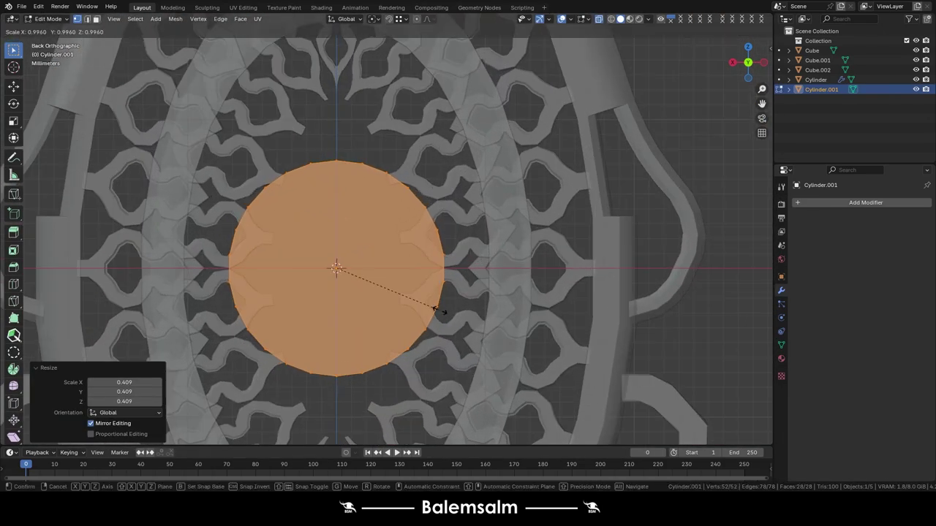
{"action": "key", "text": "z"}
{"action": "left_click", "coordinate": [540, 340]}
Widen the oval slightly on X and shrink it a little uniformly.
{"action": "key", "text": "s"}
{"action": "key", "text": "x"}
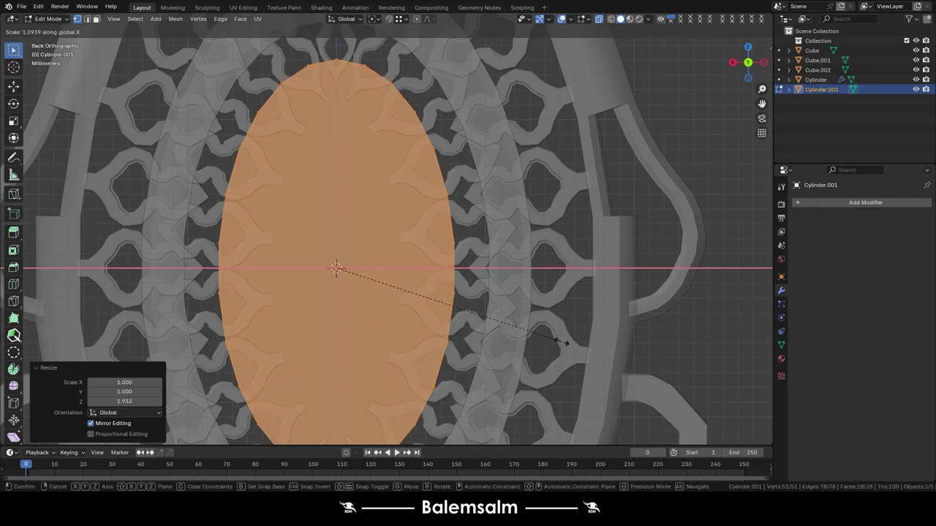
{"action": "left_click", "coordinate": [555, 338]}
{"action": "scroll", "coordinate": [497, 286], "scroll_direction": "down", "scroll_amount": 1}
{"action": "key", "text": "s"}
{"action": "left_click", "coordinate": [477, 284]}
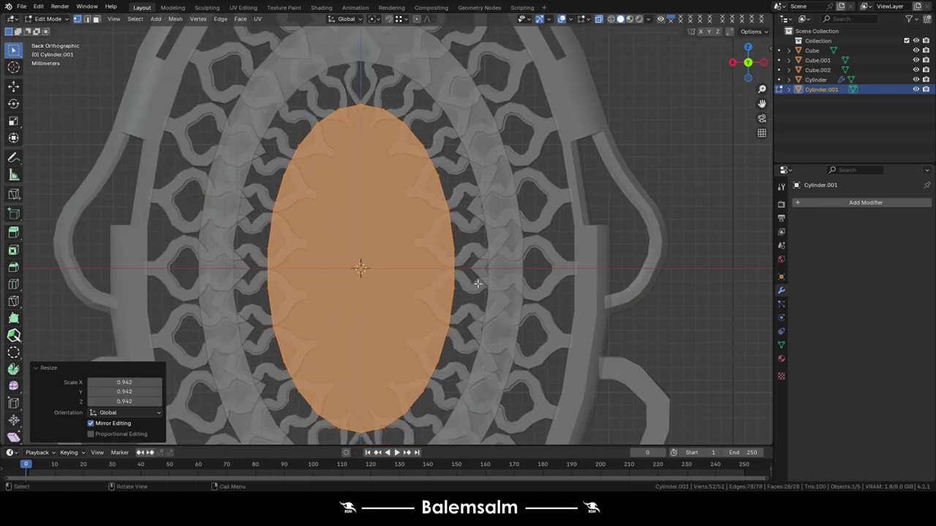
{"action": "key", "text": "s"}
{"action": "key", "text": "Escape"}
Move the disc along Y and flatten it to a thin slab with Y scale 0.199.
{"action": "key", "text": "Tab"}
{"action": "mouse_move", "coordinate": [476, 277]}
{"action": "middle_mouse_down"}
{"action": "mouse_move", "coordinate": [404, 349]}
{"action": "mouse_move", "coordinate": [430, 357]}
{"action": "mouse_move", "coordinate": [455, 382]}
{"action": "middle_mouse_up"}
{"action": "key", "text": "g"}
{"action": "key", "text": "y"}
{"action": "left_click", "coordinate": [404, 349]}
{"action": "key", "text": "Tab"}
{"action": "key", "text": "s"}
{"action": "key", "text": "y"}
{"action": "left_click", "coordinate": [359, 288]}
From top view, reposition the disc along Y inside the guard's inner ring.
{"action": "key", "text": "KP_7"}
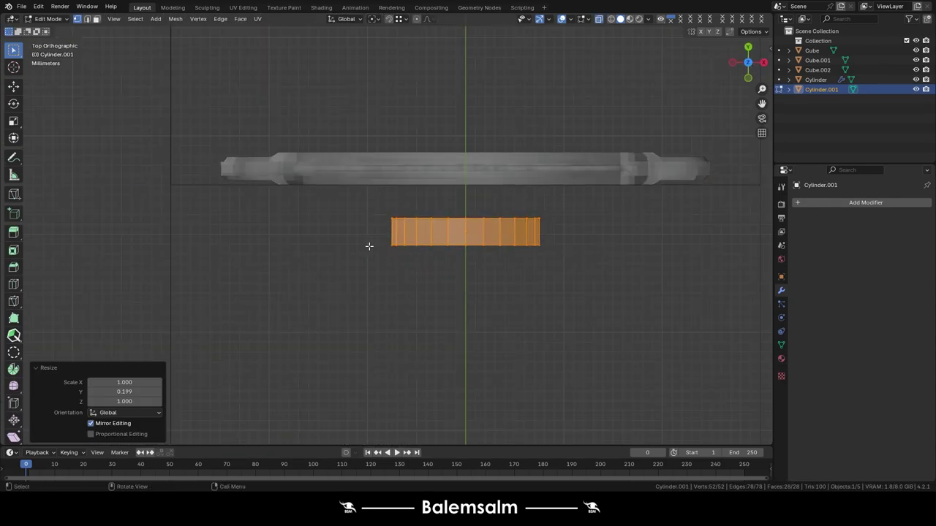
{"action": "scroll", "coordinate": [369, 246], "scroll_direction": "up", "scroll_amount": 3}
{"action": "key", "text": "Tab"}
{"action": "key", "text": "g"}
{"action": "key", "text": "y"}
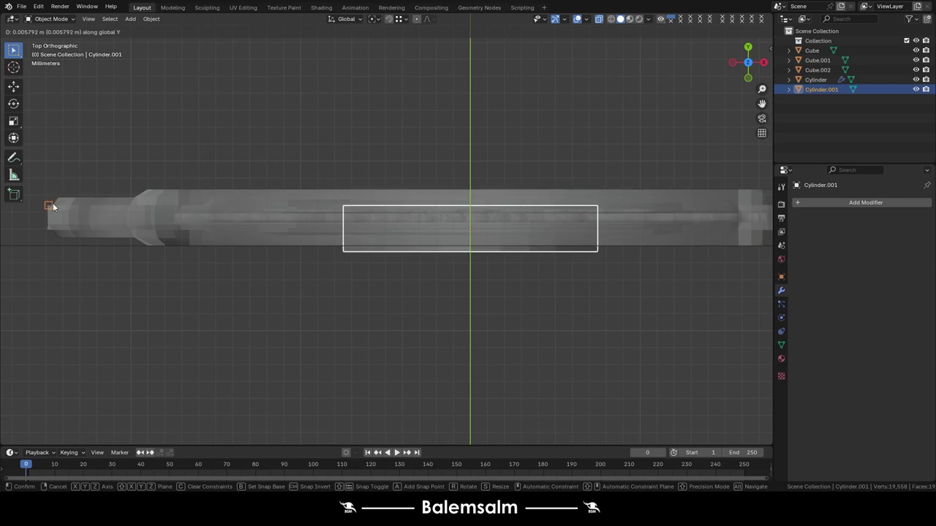
{"action": "left_click", "coordinate": [53, 205]}
{"action": "middle_click_drag", "start_coordinate": [342, 221], "coordinate": [294, 284], "text": "shift"}
{"action": "key", "text": "g"}
{"action": "key", "text": "y"}
{"action": "left_click", "coordinate": [115, 238]}
Shift the disc's bottom vertices along Y to fit the guard opening.
{"action": "key", "text": "Tab"}
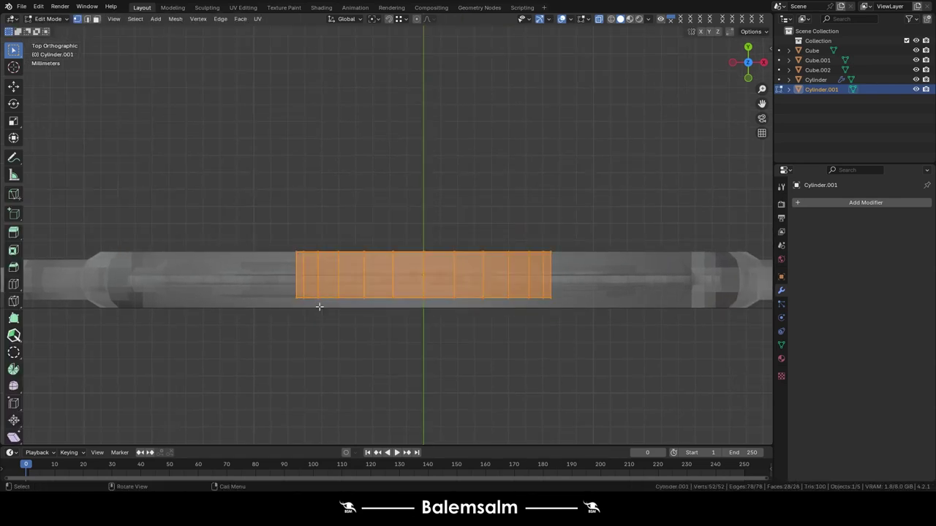
{"action": "left_click_drag", "start_coordinate": [250, 330], "coordinate": [582, 268]}
{"action": "key", "text": "g"}
{"action": "key", "text": "y"}
{"action": "left_click", "coordinate": [127, 304]}
{"action": "key", "text": "Tab"}
{"action": "scroll", "coordinate": [470, 289], "scroll_direction": "down", "scroll_amount": 3}
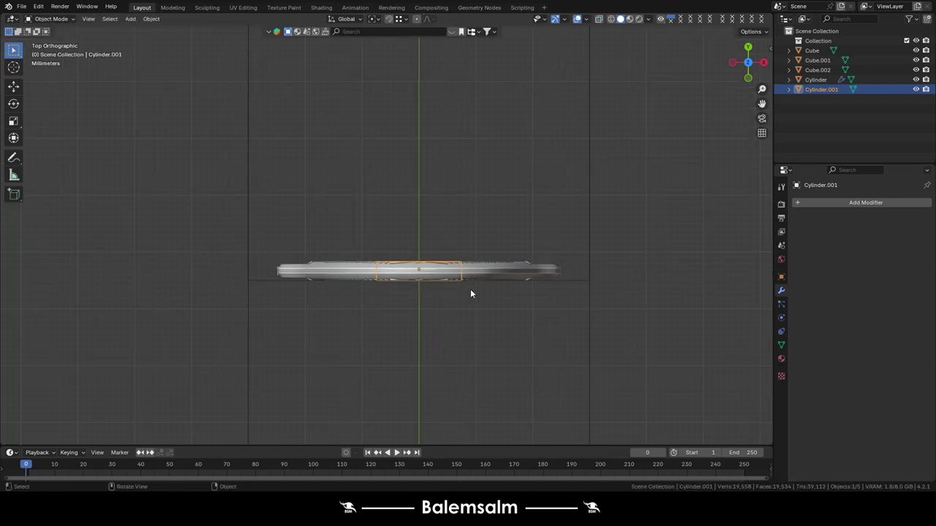
{"action": "mouse_move", "coordinate": [470, 289]}
{"action": "middle_mouse_down"}
{"action": "mouse_move", "coordinate": [224, 187]}
{"action": "mouse_move", "coordinate": [342, 175]}
{"action": "mouse_move", "coordinate": [475, 245]}
{"action": "mouse_move", "coordinate": [566, 242]}
{"action": "middle_mouse_up"}
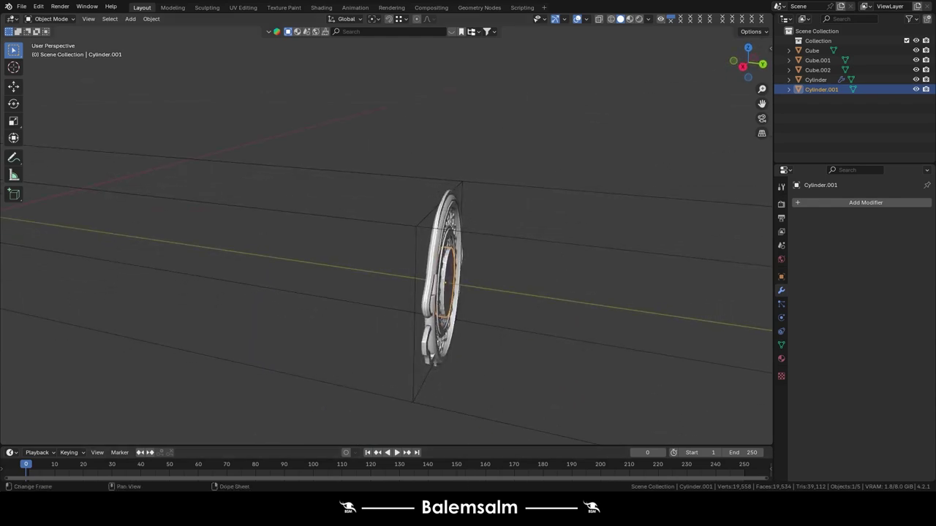
Nudge the disc's front face along Y, extrude a short lip, and rescale it.
{"action": "key", "text": "Tab"}
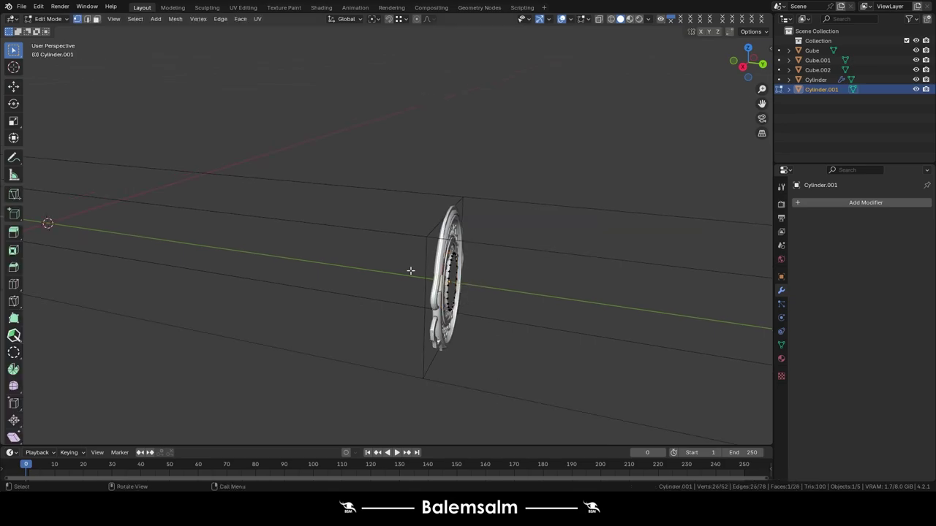
{"action": "middle_click_drag", "start_coordinate": [409, 271], "coordinate": [465, 253]}
{"action": "scroll", "coordinate": [465, 254], "scroll_direction": "up", "scroll_amount": 3}
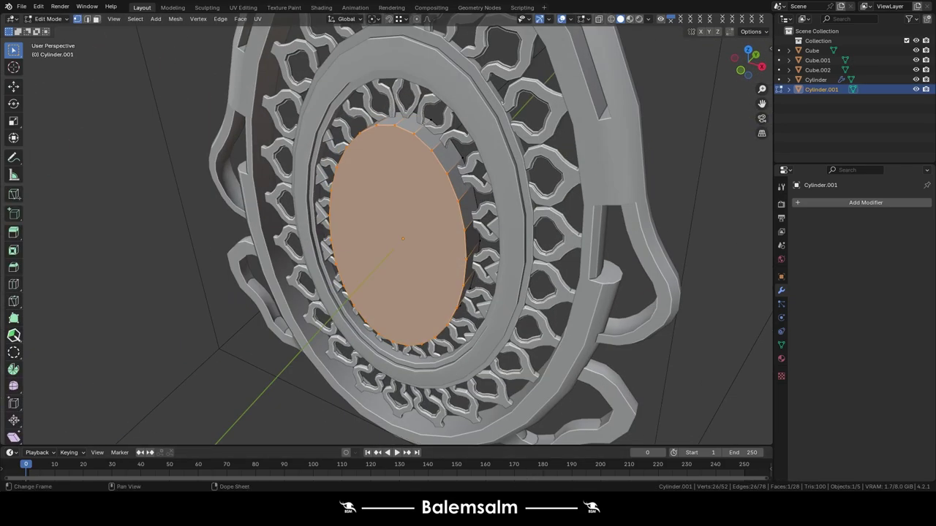
{"action": "middle_click_drag", "start_coordinate": [410, 242], "coordinate": [450, 293]}
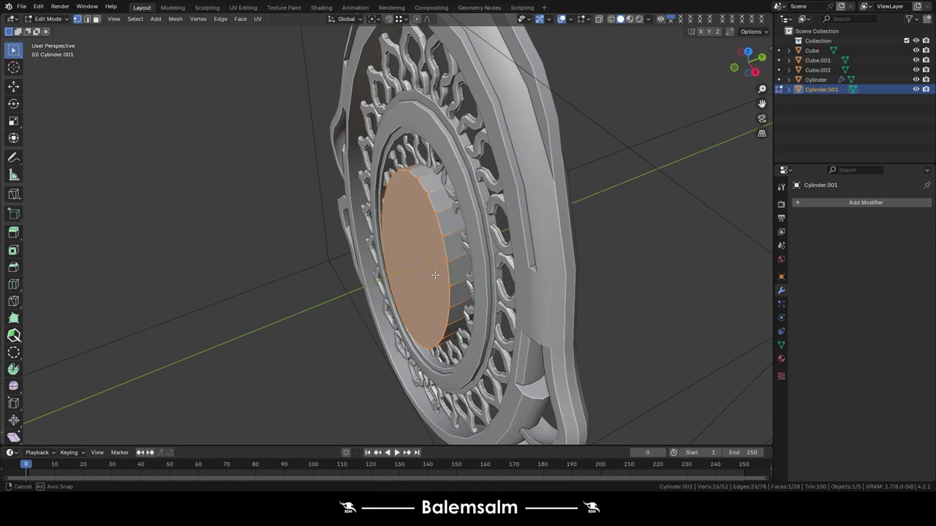
{"action": "key", "text": "g"}
{"action": "key", "text": "y"}
{"action": "left_click", "coordinate": [458, 292]}
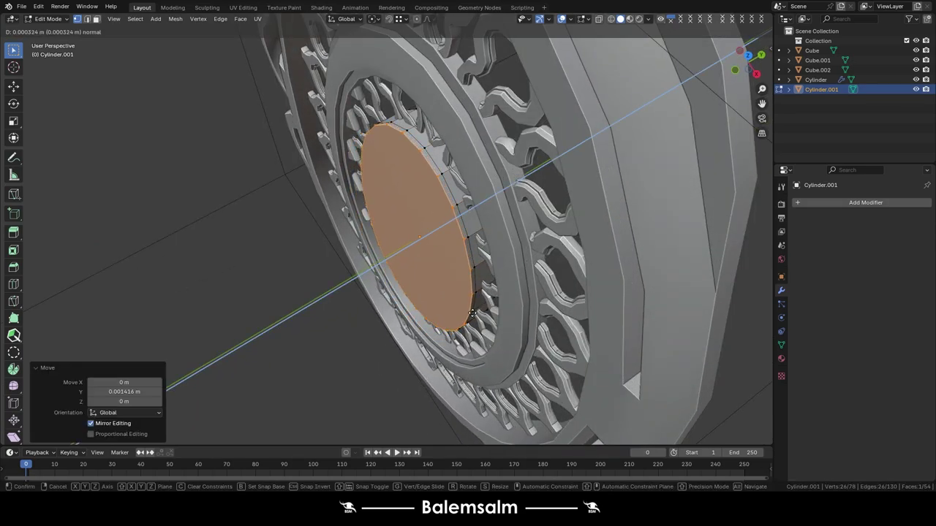
{"action": "left_click", "coordinate": [472, 312]}
{"action": "key", "text": "ctrl+z"}
{"action": "key", "text": "e"}
{"action": "left_click", "coordinate": [472, 316]}
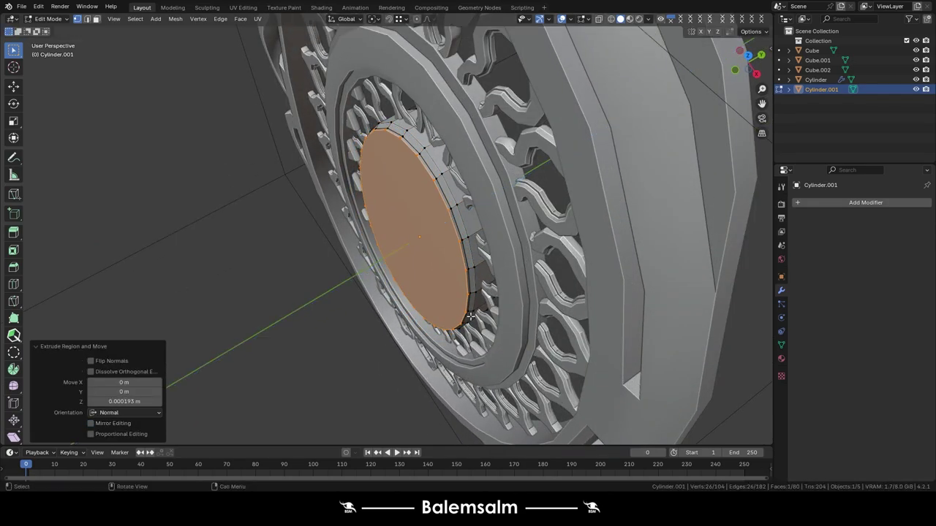
{"action": "key", "text": "s"}
{"action": "left_click", "coordinate": [453, 307]}
Delete the front face and Grid Fill the opening with Span 5, Offset 4.
{"action": "middle_click_drag", "start_coordinate": [453, 307], "coordinate": [431, 168]}
{"action": "key", "text": "x"}
{"action": "key", "text": "f"}
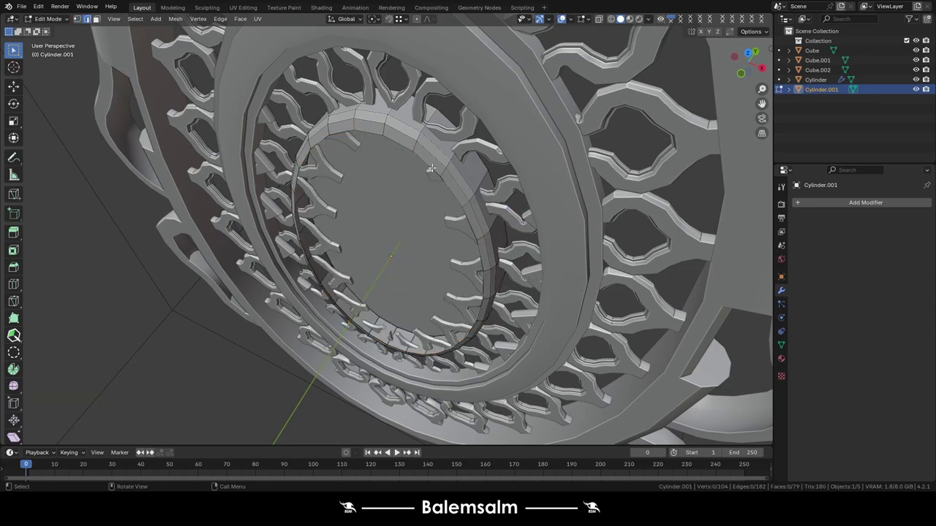
{"action": "key", "text": "ctrl+f"}
{"action": "left_click", "coordinate": [409, 274]}
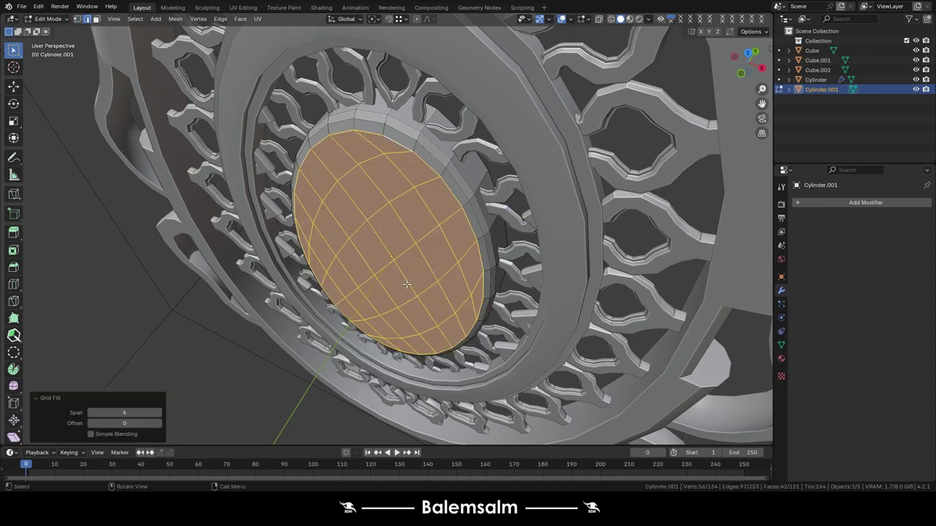
{"action": "middle_click_drag", "start_coordinate": [410, 274], "coordinate": [426, 236]}
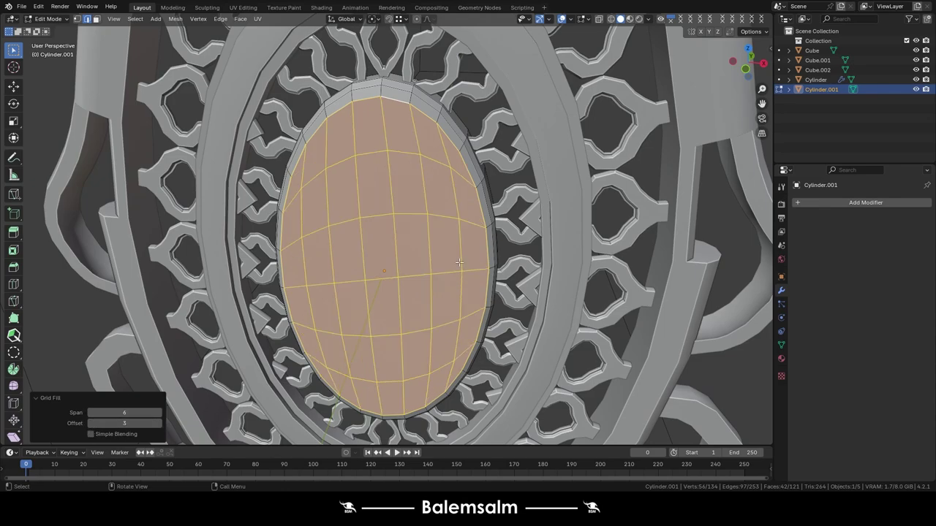
{"action": "middle_click_drag", "start_coordinate": [459, 261], "coordinate": [239, 379]}
{"action": "left_click", "coordinate": [160, 424]}
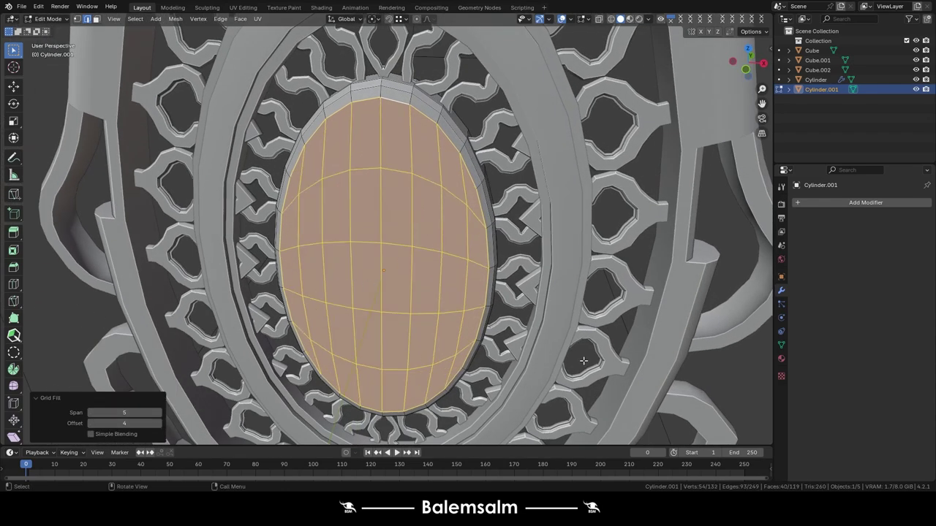
Inset the filled faces as a ring at 0.829 and narrow the center to a thin oval on X.
{"action": "key", "text": "e"}
{"action": "key", "text": "s"}
{"action": "left_click", "coordinate": [337, 405]}
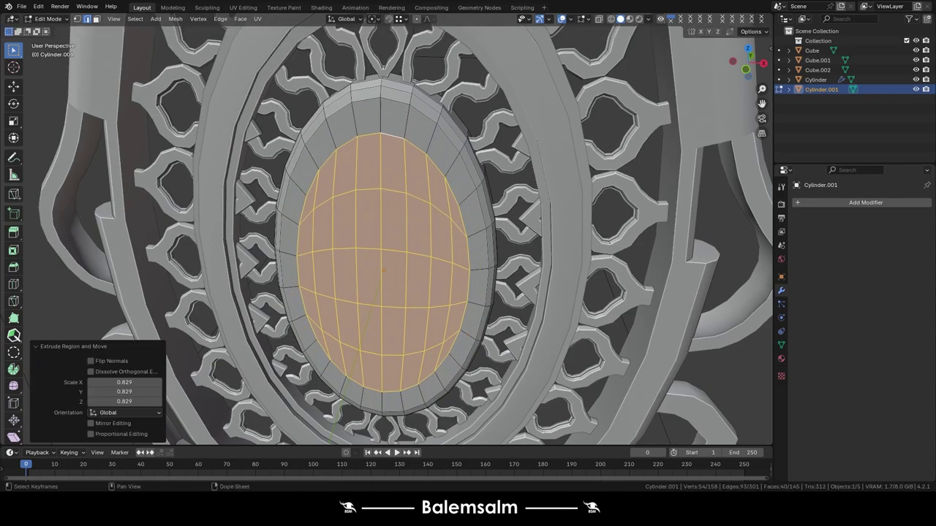
{"action": "key", "text": "s"}
{"action": "key", "text": "x"}
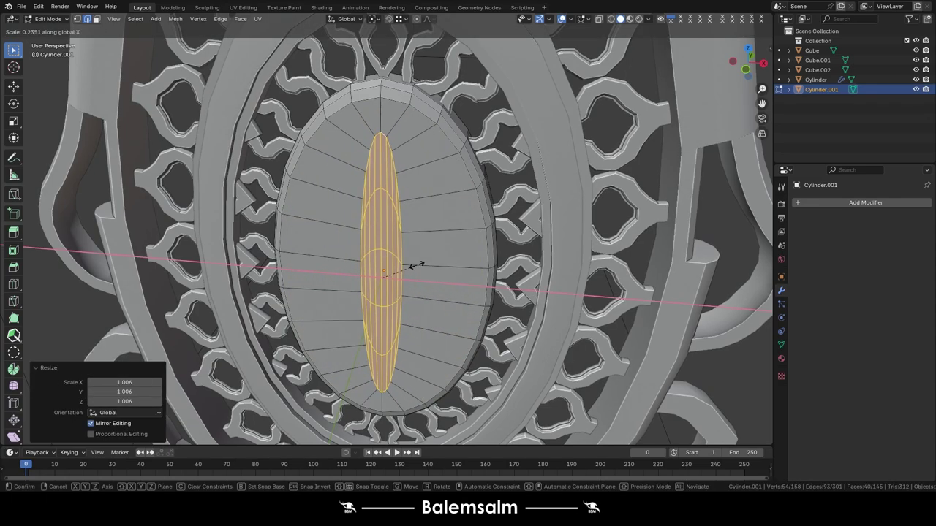
{"action": "left_click", "coordinate": [410, 270]}
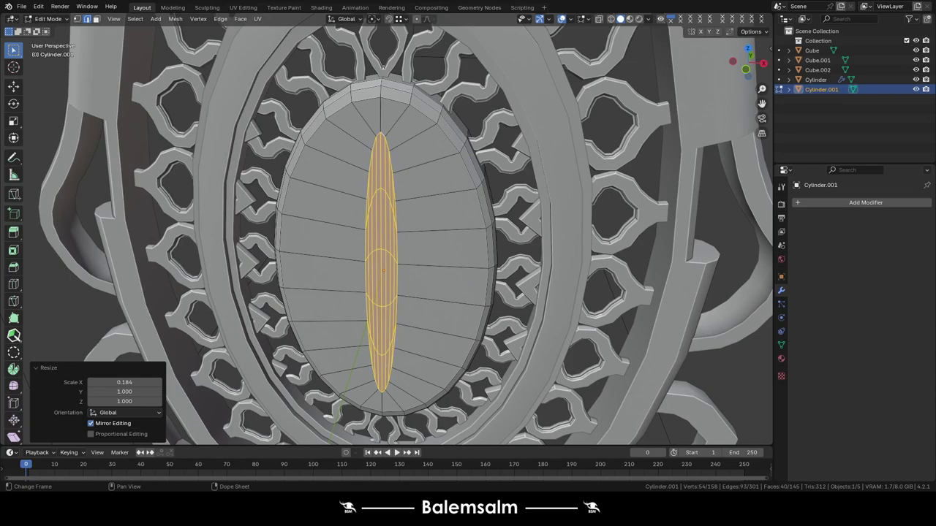
{"action": "key", "text": "s"}
{"action": "key", "text": "x"}
{"action": "left_click", "coordinate": [479, 305]}
Extrude the oval outward into a block, taper its end to X 0.664, and view from right side.
{"action": "middle_click_drag", "start_coordinate": [479, 306], "coordinate": [493, 220]}
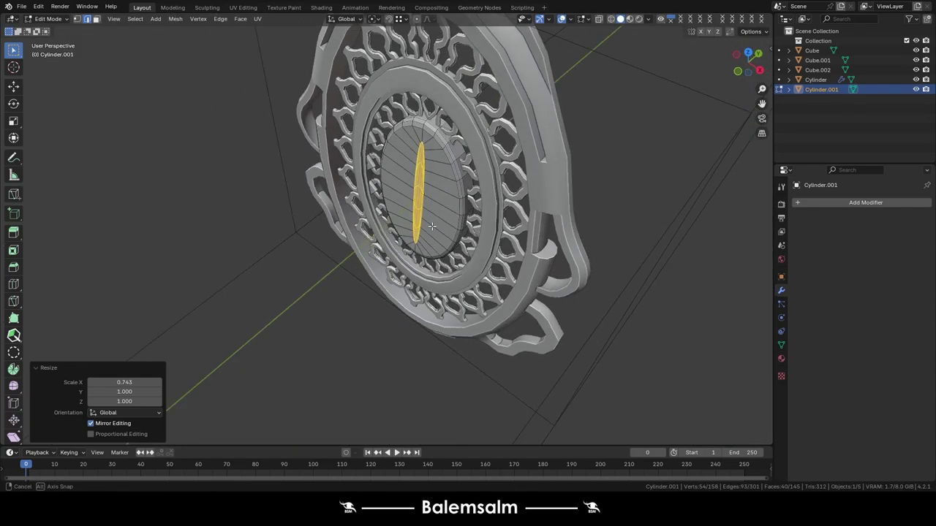
{"action": "key", "text": "e"}
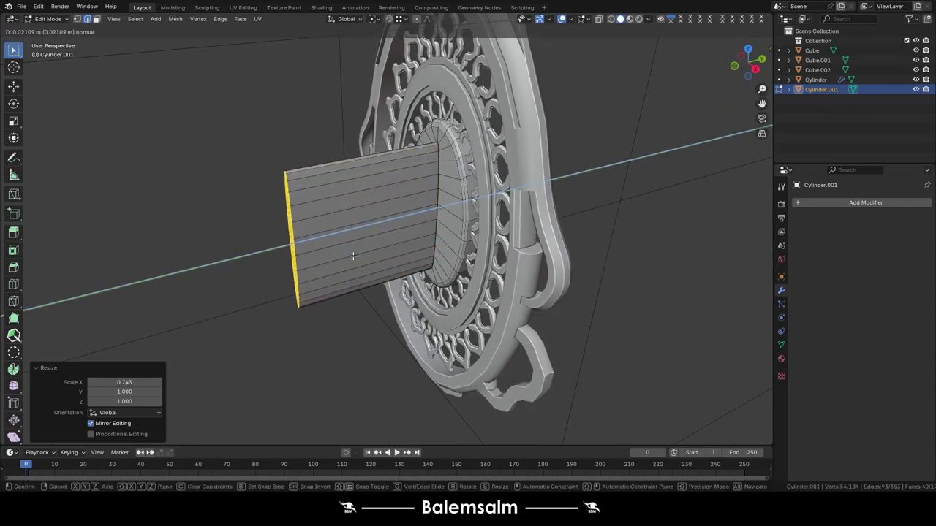
{"action": "left_click", "coordinate": [353, 255]}
{"action": "mouse_move", "coordinate": [307, 257]}
{"action": "middle_mouse_down"}
{"action": "mouse_move", "coordinate": [427, 285]}
{"action": "mouse_move", "coordinate": [551, 353]}
{"action": "middle_mouse_up"}
{"action": "scroll", "coordinate": [366, 263], "scroll_direction": "up", "scroll_amount": 5}
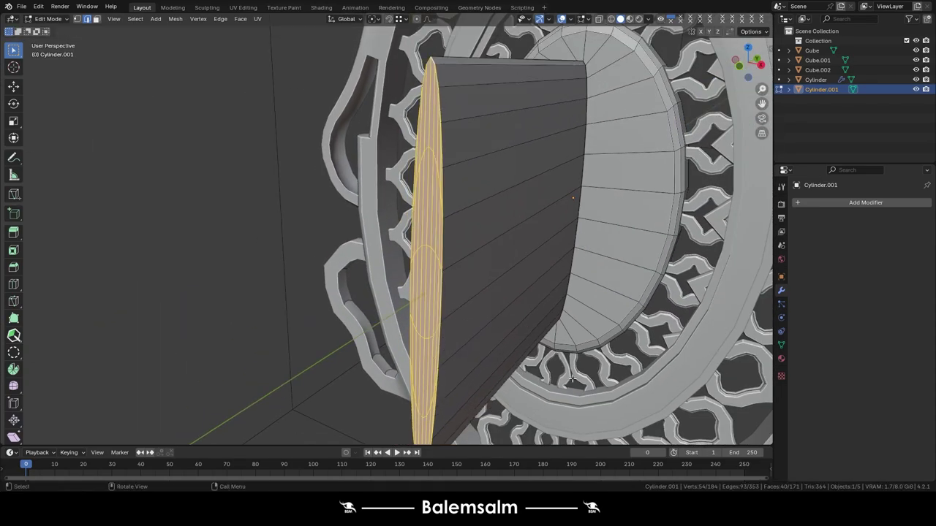
{"action": "left_click", "coordinate": [518, 352]}
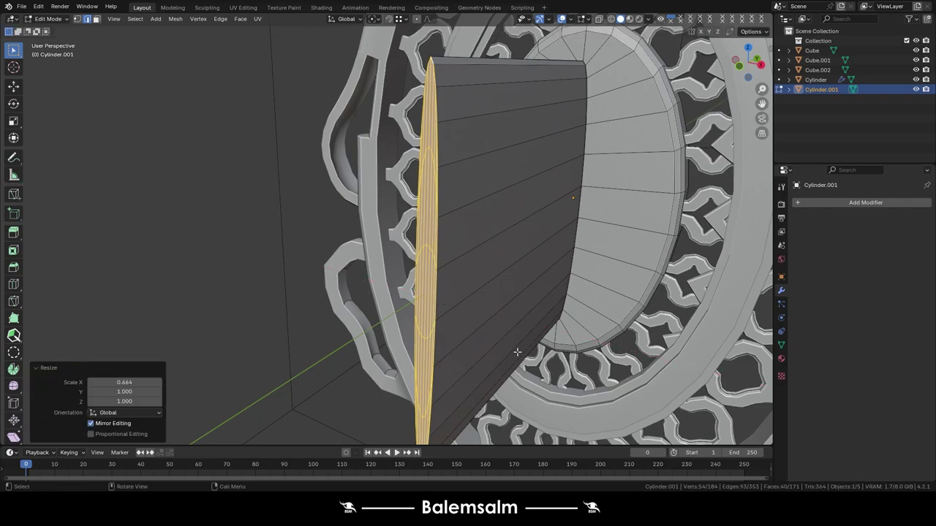
{"action": "middle_click_drag", "start_coordinate": [502, 352], "coordinate": [494, 336]}
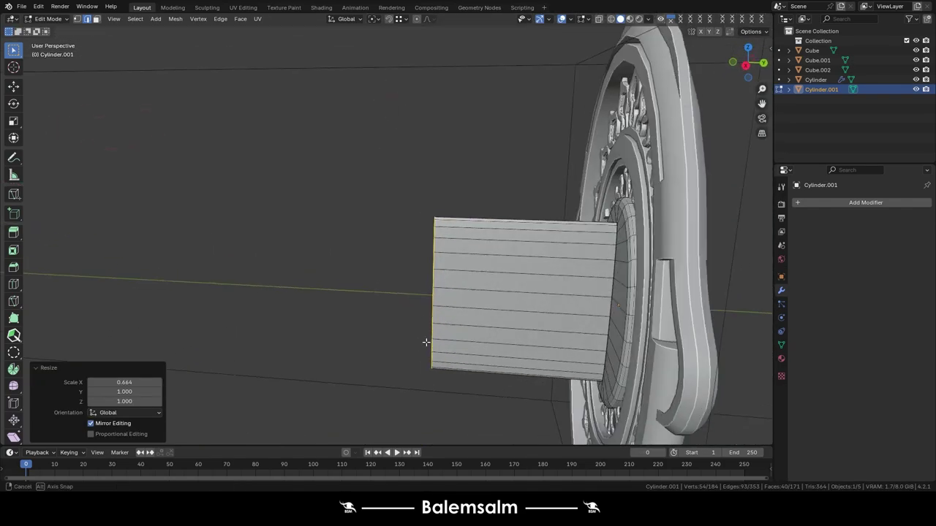
{"action": "key", "text": "grave"}
{"action": "left_click", "coordinate": [512, 338]}
Lengthen the block's end along Y and select the two end edge loops.
{"action": "scroll", "coordinate": [414, 328], "scroll_direction": "up", "scroll_amount": 3}
{"action": "key", "text": "g"}
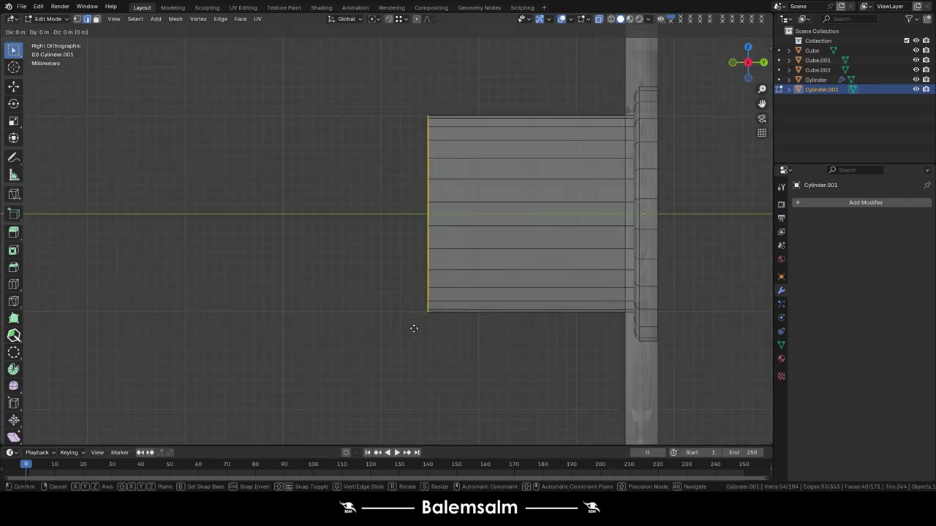
{"action": "key", "text": "y"}
{"action": "left_click", "coordinate": [443, 327]}
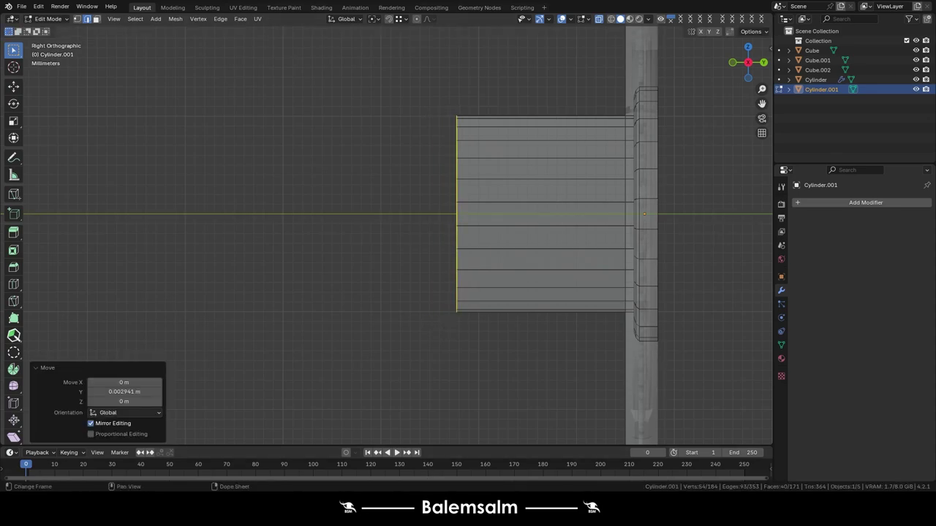
{"action": "middle_click_drag", "start_coordinate": [479, 256], "coordinate": [439, 271], "text": "shift"}
{"action": "key", "text": "a"}
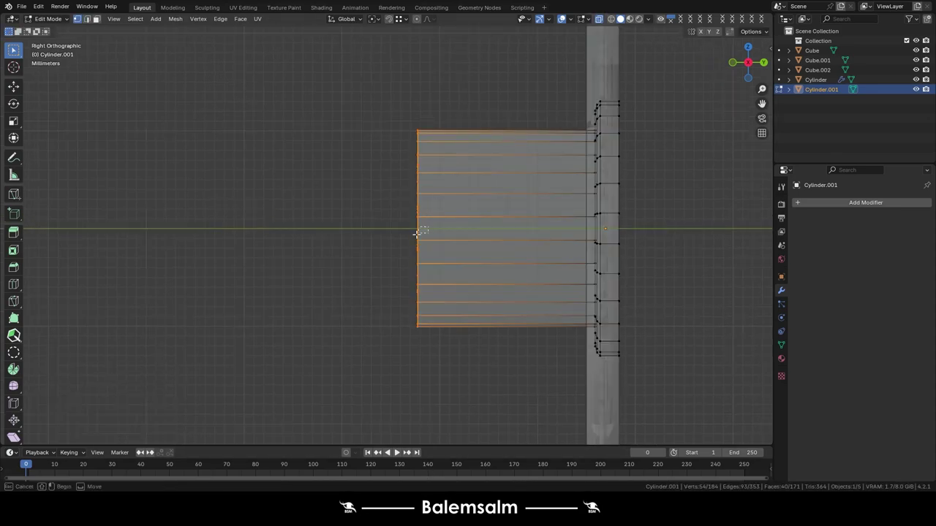
{"action": "left_click", "coordinate": [418, 215], "text": "alt+shift"}
Dome the end loops with a Sphere-falloff proportional move along Y.
{"action": "key", "text": "alt+z"}
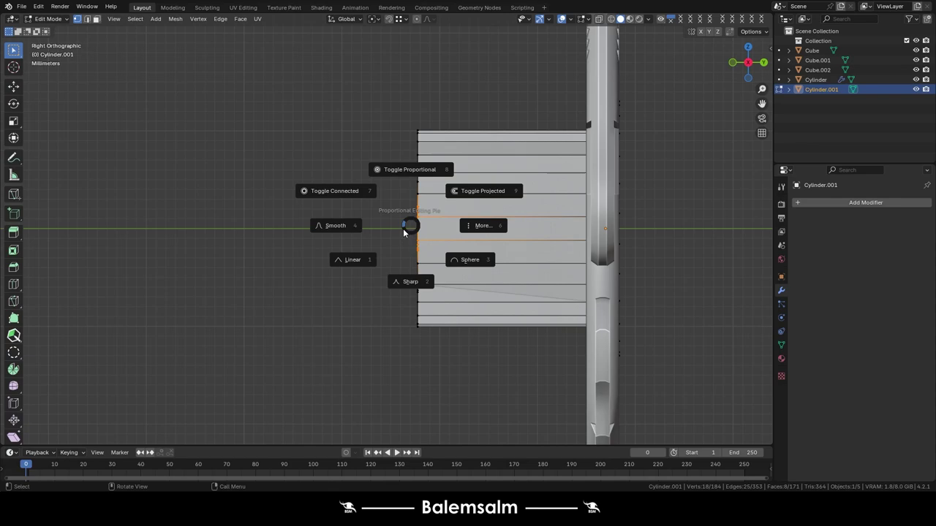
{"action": "left_click", "coordinate": [453, 257]}
{"action": "key", "text": "g"}
{"action": "key", "text": "y"}
{"action": "key", "text": "y"}
{"action": "scroll", "coordinate": [416, 251], "scroll_direction": "up", "scroll_amount": 5}
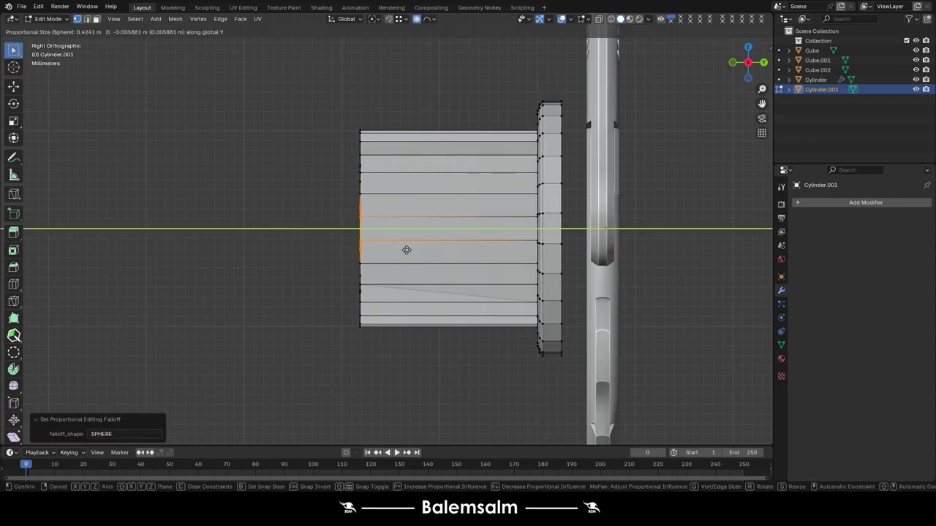
{"action": "scroll", "coordinate": [407, 247], "scroll_direction": "up", "scroll_amount": 15}
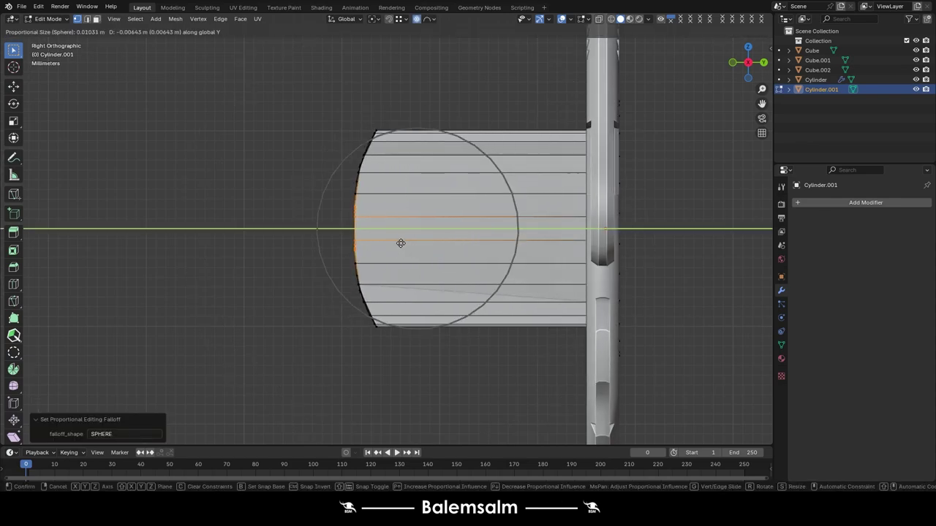
{"action": "left_click", "coordinate": [393, 243]}
{"action": "mouse_move", "coordinate": [393, 244]}
{"action": "middle_mouse_down"}
{"action": "mouse_move", "coordinate": [443, 269]}
{"action": "mouse_move", "coordinate": [327, 208]}
{"action": "mouse_move", "coordinate": [368, 203]}
{"action": "mouse_move", "coordinate": [324, 188]}
{"action": "mouse_move", "coordinate": [414, 252]}
{"action": "mouse_move", "coordinate": [338, 256]}
{"action": "middle_mouse_up"}
{"action": "key", "text": "alt+z"}
{"action": "key", "text": "Tab"}
{"action": "key", "text": "Tab"}
{"action": "key", "text": "Tab"}
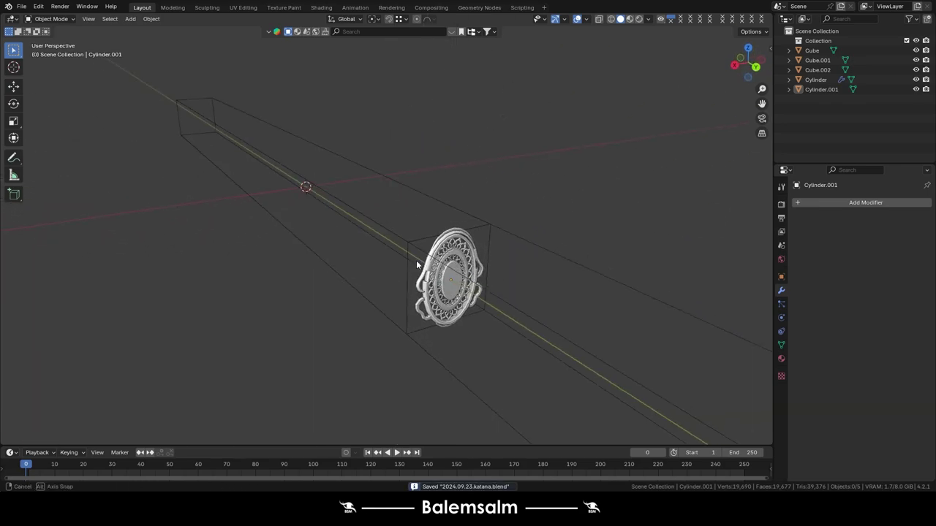
Inset the guard's inner oval face with an extrude-and-scale ring at 0.931.
{"action": "mouse_move", "coordinate": [418, 265]}
{"action": "middle_mouse_down"}
{"action": "mouse_move", "coordinate": [404, 272]}
{"action": "mouse_move", "coordinate": [470, 272]}
{"action": "middle_mouse_up"}
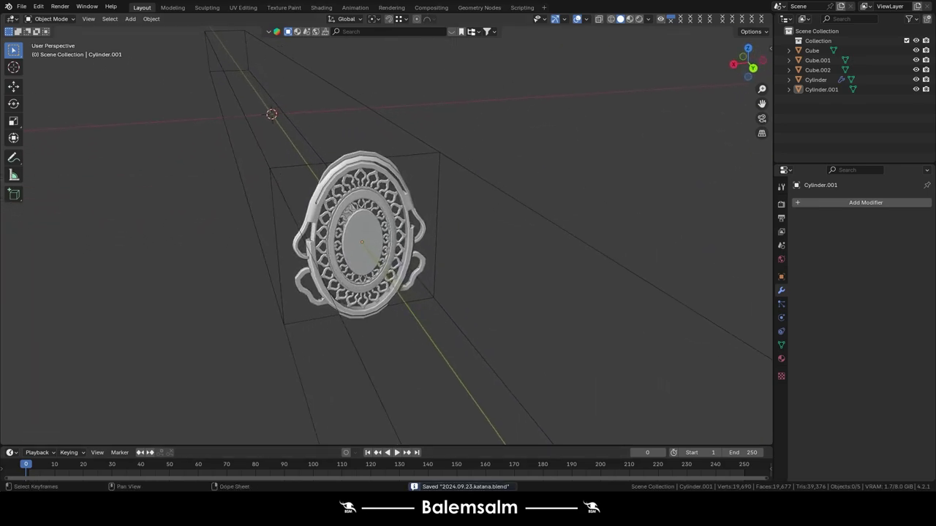
{"action": "key", "text": "Tab"}
{"action": "scroll", "coordinate": [366, 265], "scroll_direction": "up", "scroll_amount": 3}
{"action": "scroll", "coordinate": [365, 266], "scroll_direction": "up", "scroll_amount": 3}
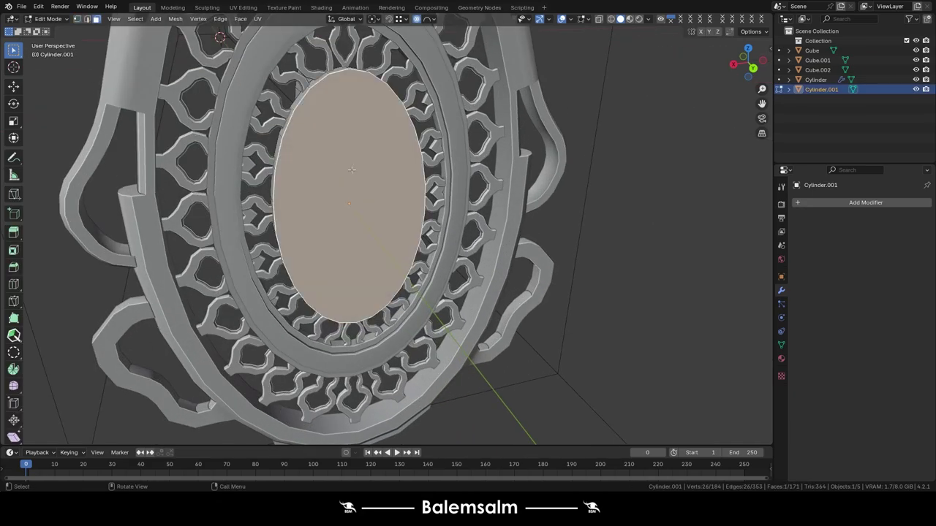
{"action": "scroll", "coordinate": [366, 266], "scroll_direction": "up", "scroll_amount": 2}
{"action": "key", "text": "s"}
{"action": "left_click", "coordinate": [531, 265]}
{"action": "mouse_move", "coordinate": [531, 266]}
{"action": "middle_mouse_down"}
{"action": "mouse_move", "coordinate": [395, 183]}
{"action": "mouse_move", "coordinate": [369, 153]}
{"action": "mouse_move", "coordinate": [479, 210]}
{"action": "middle_mouse_up"}
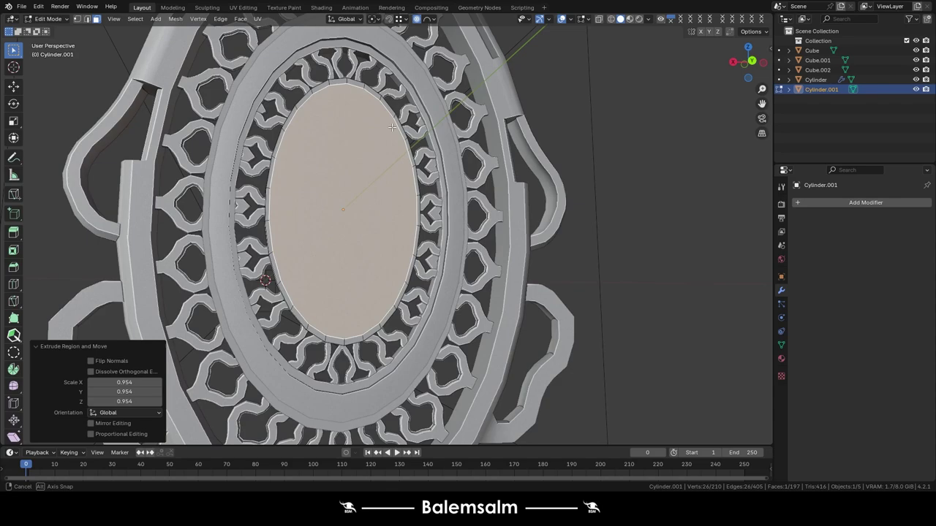
{"action": "key", "text": "ctrl+z"}
{"action": "left_click", "coordinate": [504, 192]}
{"action": "key", "text": "e"}
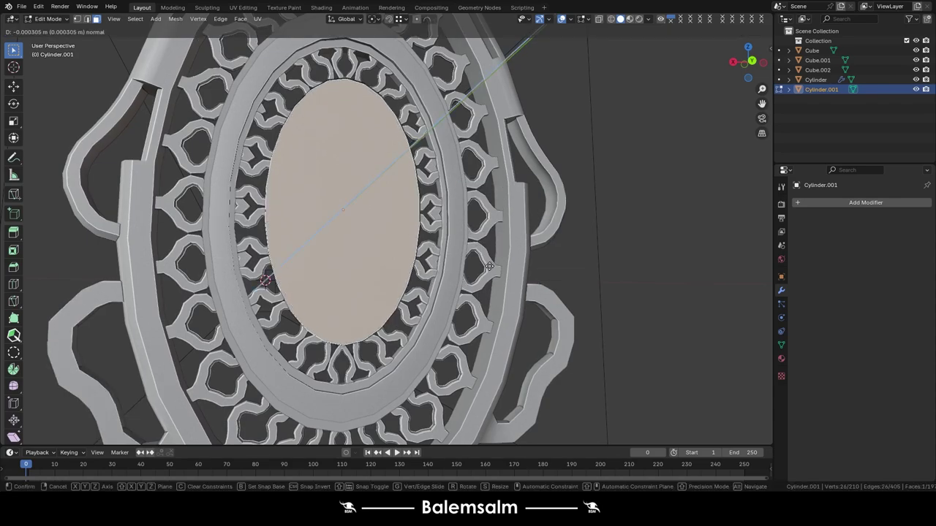
{"action": "key", "text": "s"}
{"action": "left_click", "coordinate": [446, 259]}
Add further stepped extrusions to the oval face, the last inset at 0.973.
{"action": "mouse_move", "coordinate": [446, 259]}
{"action": "middle_mouse_down"}
{"action": "mouse_move", "coordinate": [468, 271]}
{"action": "mouse_move", "coordinate": [446, 263]}
{"action": "middle_mouse_up"}
{"action": "key", "text": "g"}
{"action": "key", "text": "y"}
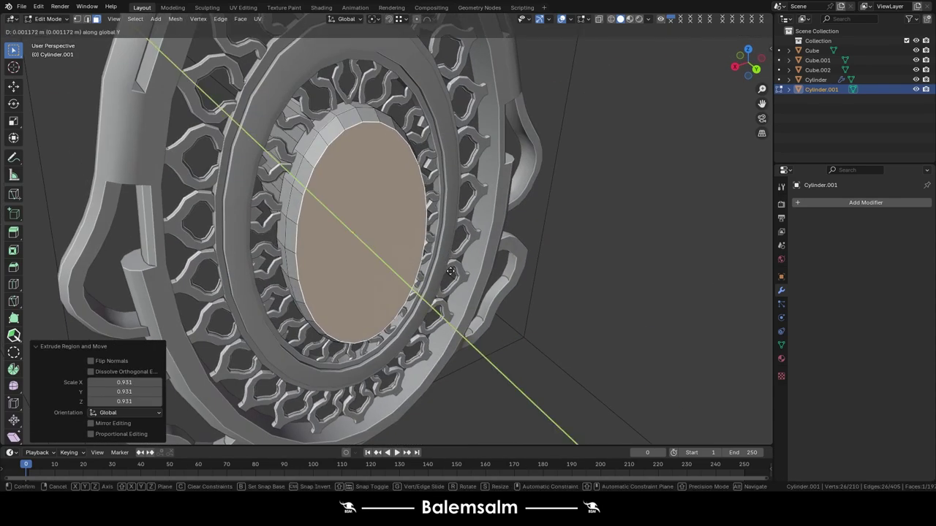
{"action": "right_click", "coordinate": [443, 270]}
{"action": "key", "text": "e"}
{"action": "left_click", "coordinate": [443, 271]}
{"action": "key", "text": "e"}
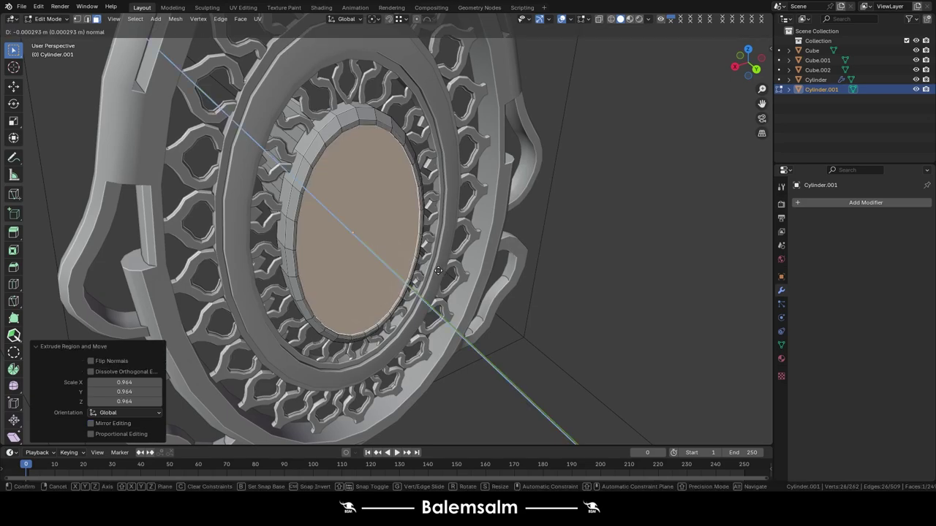
{"action": "left_click", "coordinate": [443, 271]}
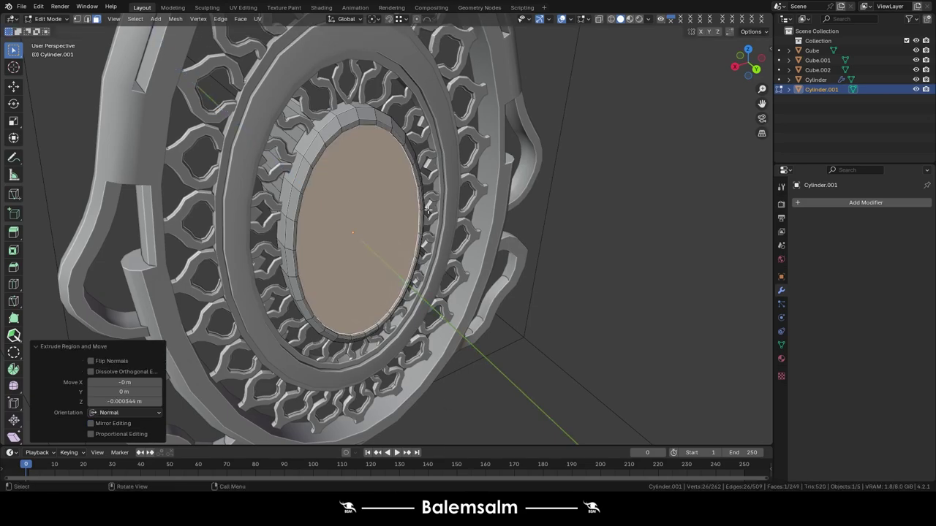
{"action": "scroll", "coordinate": [428, 210], "scroll_direction": "up", "scroll_amount": 2}
{"action": "key", "text": "e"}
{"action": "key", "text": "s"}
{"action": "left_click", "coordinate": [462, 214]}
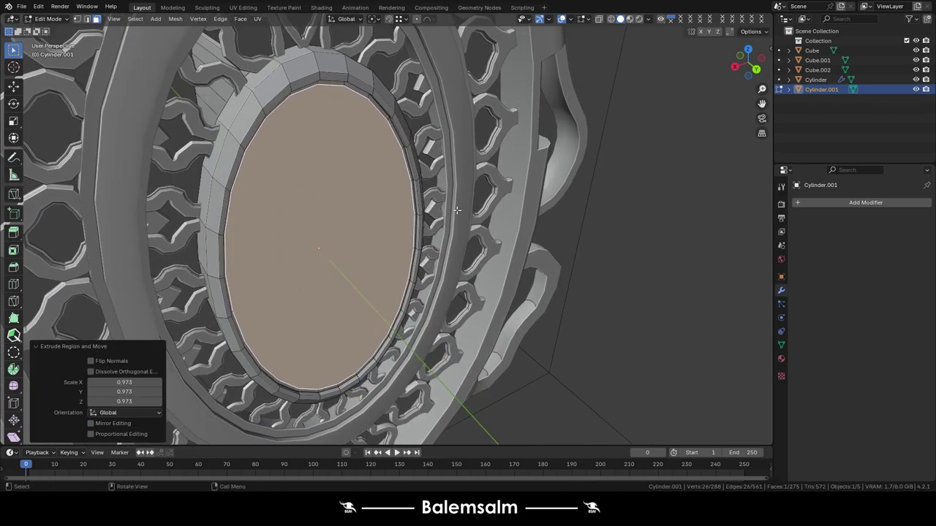
{"action": "middle_click_drag", "start_coordinate": [462, 214], "coordinate": [416, 224]}
{"action": "key", "text": "KP_7"}
Extrude the collar tube outward, then shorten it along Y.
{"action": "key", "text": "e"}
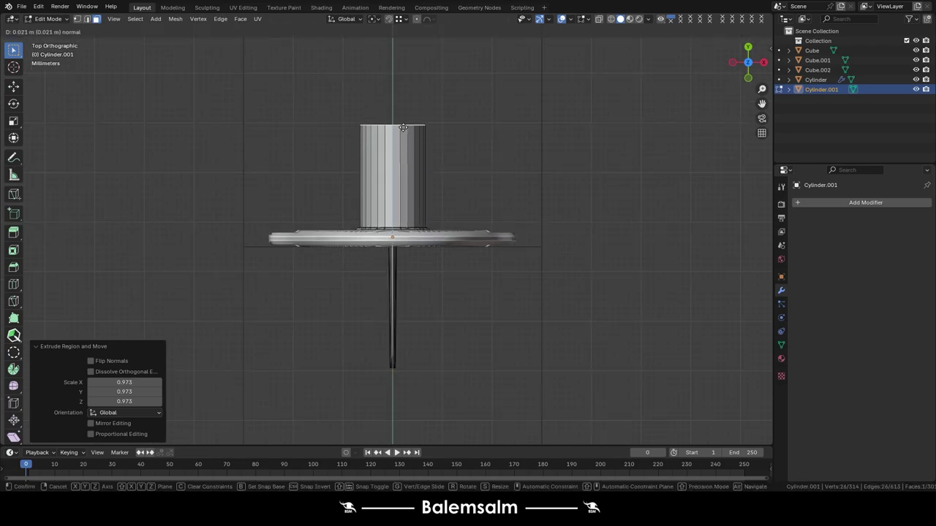
{"action": "left_click", "coordinate": [403, 127]}
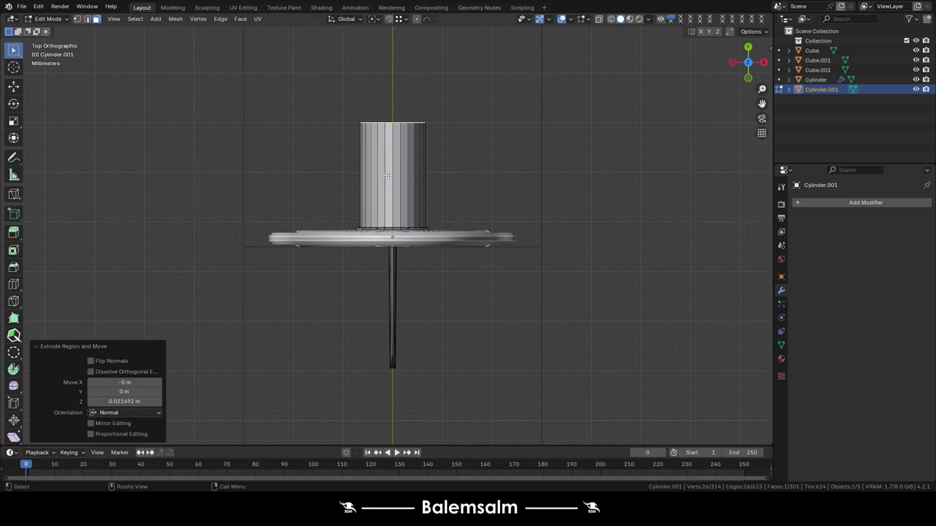
{"action": "key", "text": "g"}
{"action": "key", "text": "y"}
{"action": "left_click", "coordinate": [406, 216]}
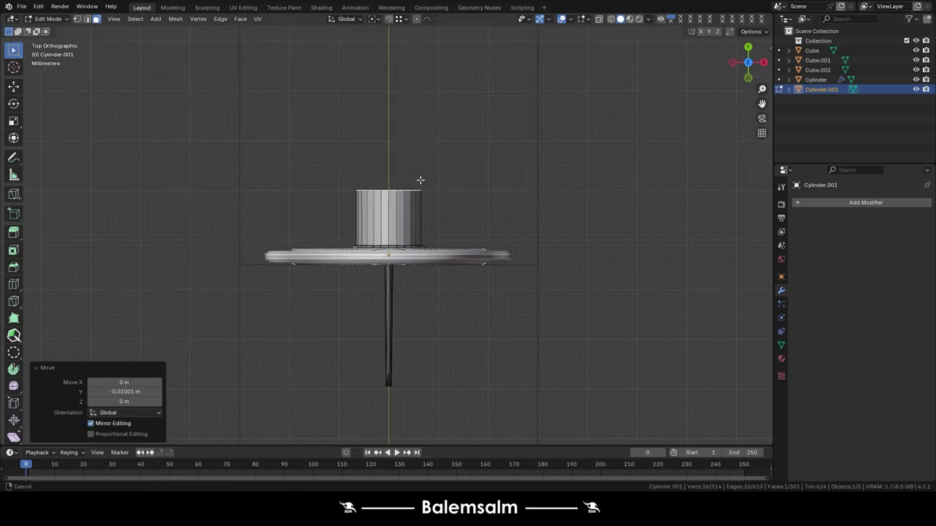
Inset a thin rim on the tube's end face at scale 0.853.
{"action": "middle_click_drag", "start_coordinate": [420, 182], "coordinate": [436, 260]}
{"action": "scroll", "coordinate": [436, 261], "scroll_direction": "up", "scroll_amount": 3}
{"action": "key", "text": "e"}
{"action": "key", "text": "s"}
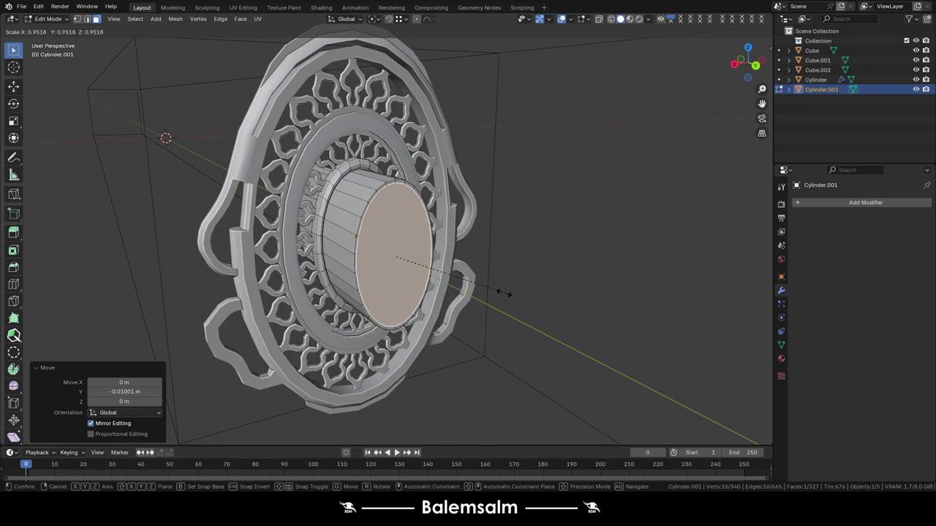
{"action": "left_click", "coordinate": [492, 293]}
Extrude the end inward and grid-fill the inner loop with Span 5 and Offset 4.
{"action": "middle_click_drag", "start_coordinate": [444, 194], "coordinate": [479, 282]}
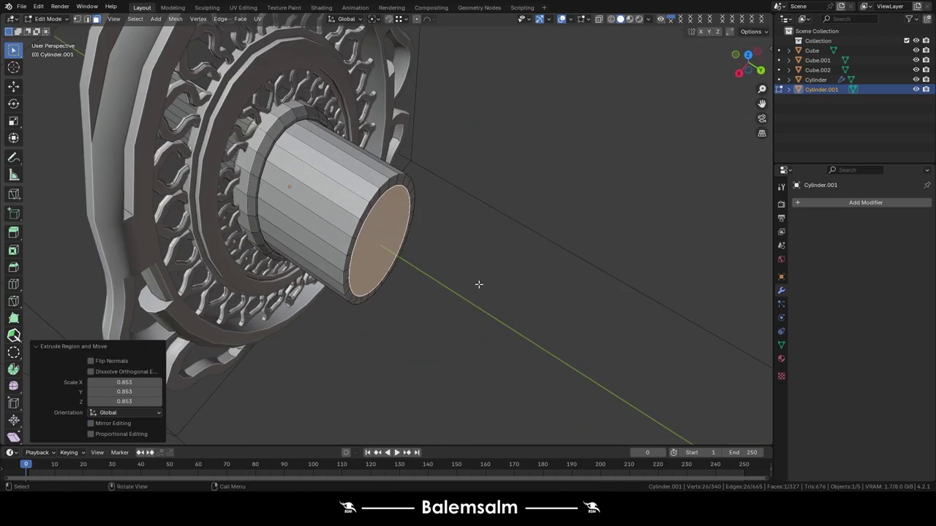
{"action": "key", "text": "e"}
{"action": "left_click", "coordinate": [432, 268]}
{"action": "scroll", "coordinate": [374, 238], "scroll_direction": "up", "scroll_amount": 3}
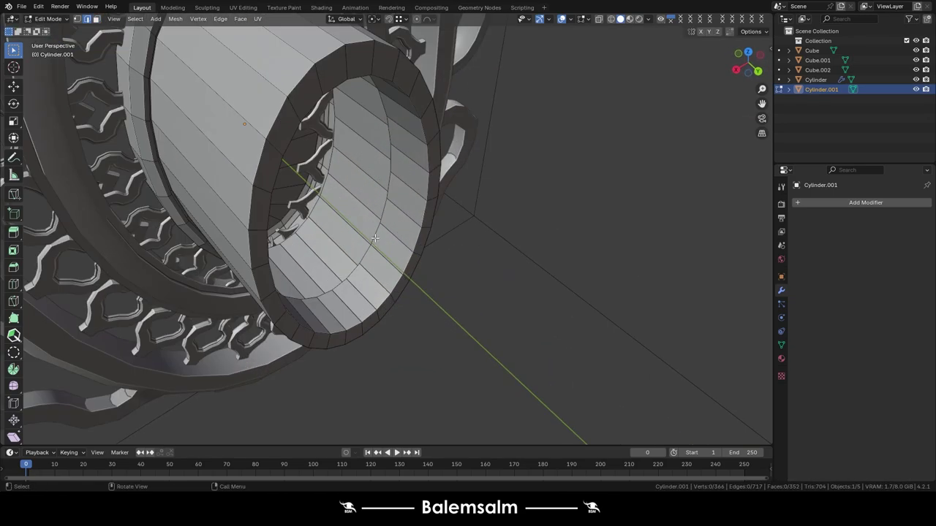
{"action": "key", "text": "ctrl+f"}
{"action": "left_click", "coordinate": [472, 163]}
{"action": "middle_click_drag", "start_coordinate": [472, 158], "coordinate": [289, 263]}
{"action": "left_click", "coordinate": [160, 424]}
{"action": "left_click", "coordinate": [159, 424]}
{"action": "left_click", "coordinate": [160, 424]}
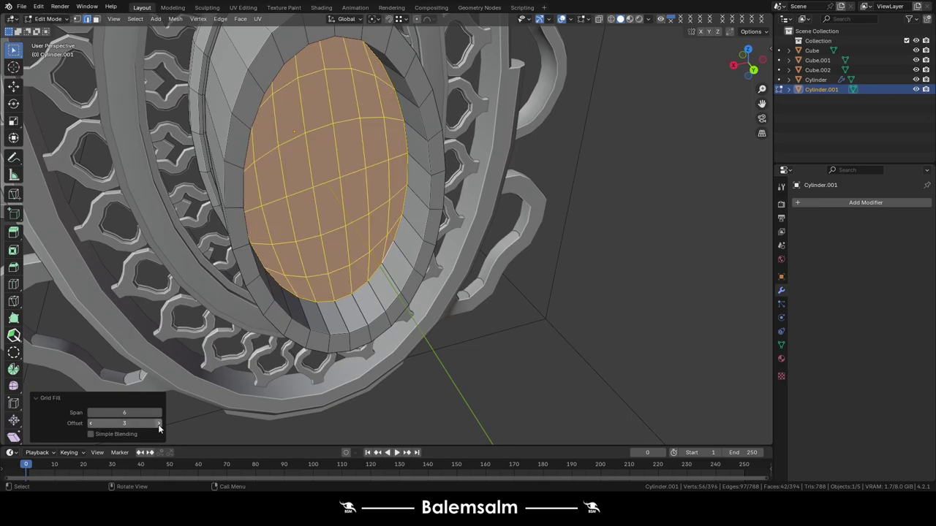
{"action": "left_click", "coordinate": [159, 424]}
{"action": "scroll", "coordinate": [329, 219], "scroll_direction": "down", "scroll_amount": 3}
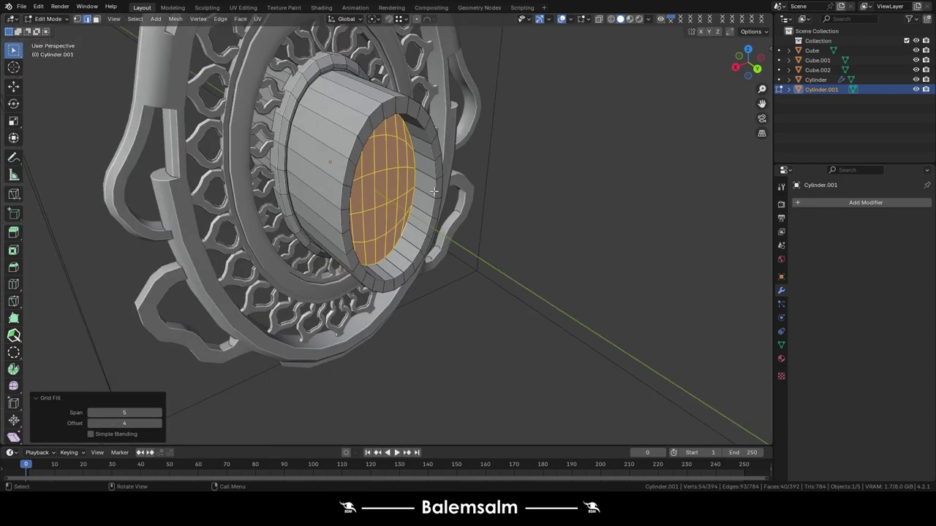
Return to object mode and orbit out to review the guard.
{"action": "key", "text": "Tab"}
{"action": "mouse_move", "coordinate": [478, 155]}
{"action": "middle_mouse_down"}
{"action": "mouse_move", "coordinate": [531, 135]}
{"action": "mouse_move", "coordinate": [378, 341]}
{"action": "middle_mouse_up"}
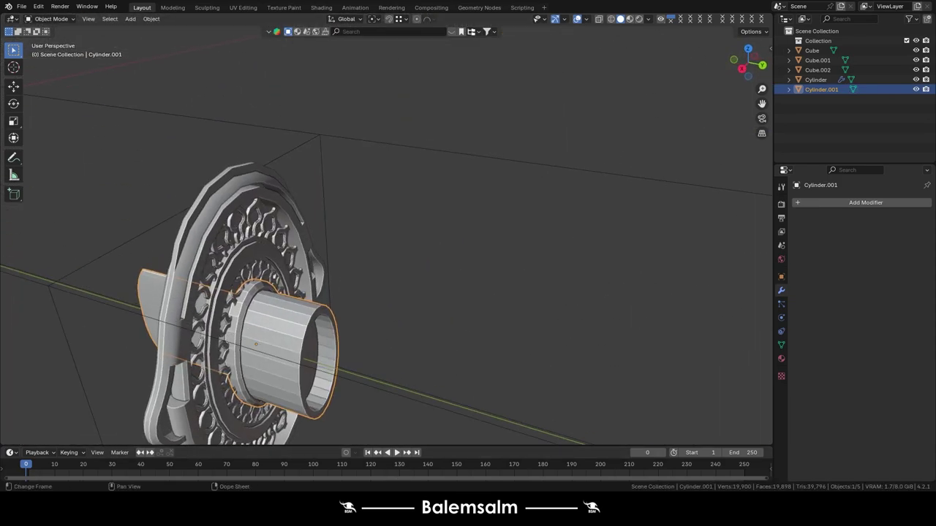
{"action": "left_click", "coordinate": [512, 144]}
{"action": "middle_click_drag", "start_coordinate": [513, 144], "coordinate": [410, 163]}
Add a cylinder and rotate it 90° about Y onto its side.
{"action": "key", "text": "shift+a"}
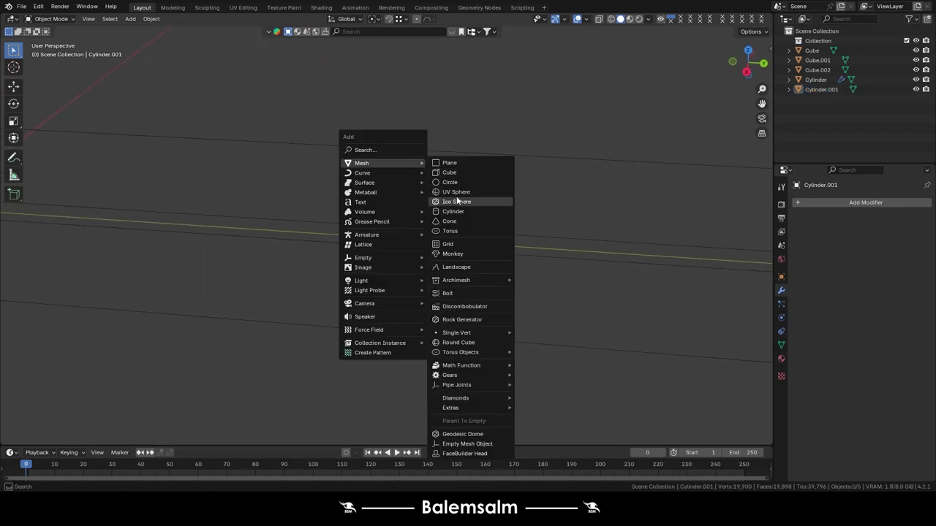
{"action": "left_click", "coordinate": [459, 212]}
{"action": "scroll", "coordinate": [460, 209], "scroll_direction": "down", "scroll_amount": 5}
{"action": "scroll", "coordinate": [486, 223], "scroll_direction": "down", "scroll_amount": 5}
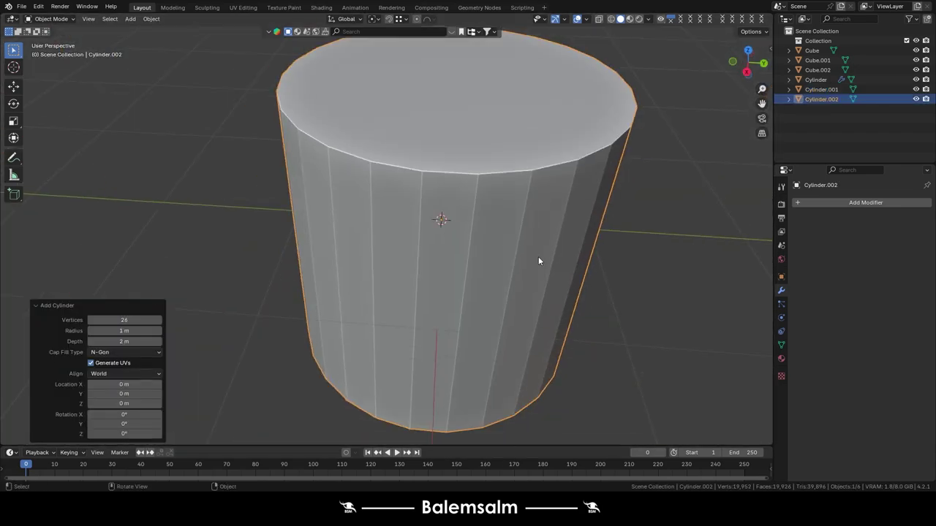
{"action": "type", "text": "ry"}
{"action": "type", "text": "90"}
{"action": "key", "text": "Return"}
In edit mode, shrink the cylinder to 0.184, then resize it to match the collar opening.
{"action": "key", "text": "Tab"}
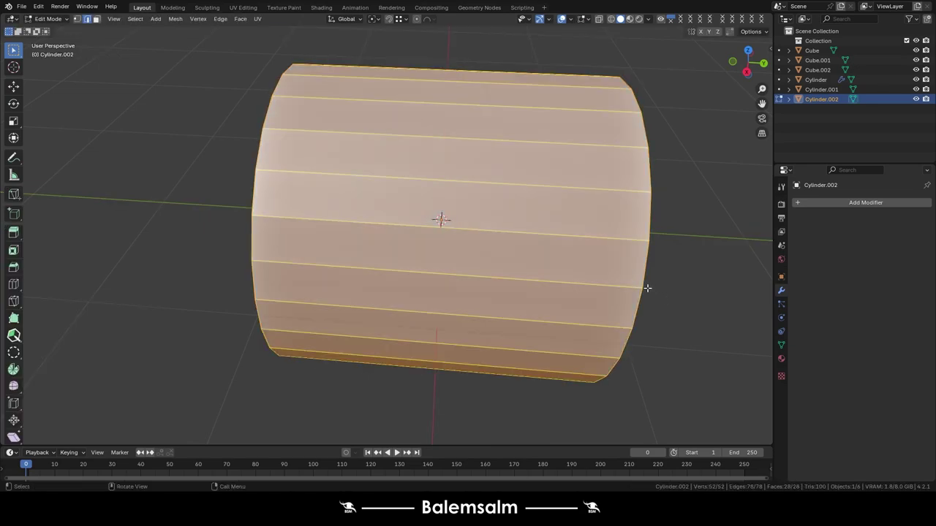
{"action": "key", "text": "s"}
{"action": "left_click", "coordinate": [505, 186]}
{"action": "key", "text": "ctrl+KP_1"}
{"action": "scroll", "coordinate": [504, 185], "scroll_direction": "up", "scroll_amount": 3}
{"action": "key", "text": "s"}
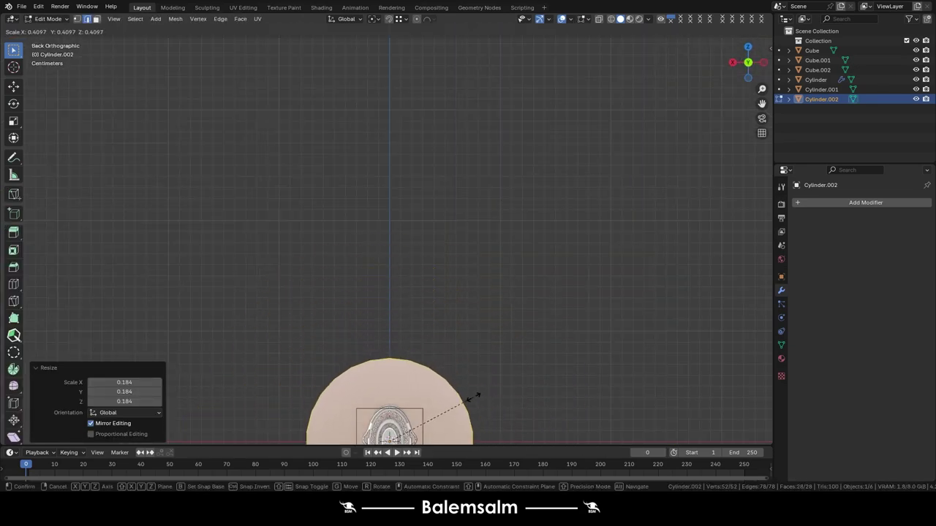
{"action": "left_click", "coordinate": [499, 226]}
{"action": "key", "text": "s"}
{"action": "scroll", "coordinate": [414, 368], "scroll_direction": "up", "scroll_amount": 6}
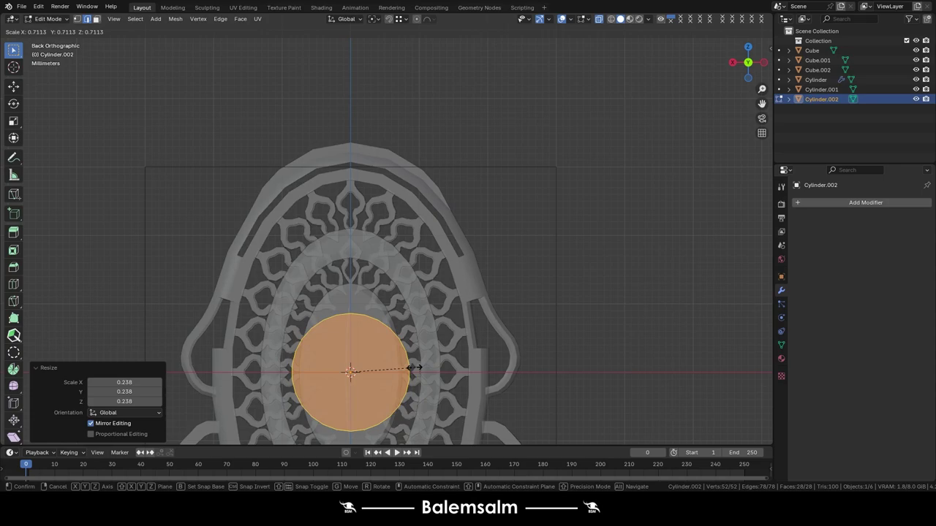
{"action": "left_click", "coordinate": [407, 368]}
{"action": "scroll", "coordinate": [408, 368], "scroll_direction": "up", "scroll_amount": 2}
Stretch the cylinder 1.693 along Z to make it oval.
{"action": "key", "text": "s"}
{"action": "key", "text": "z"}
{"action": "left_click", "coordinate": [439, 286]}
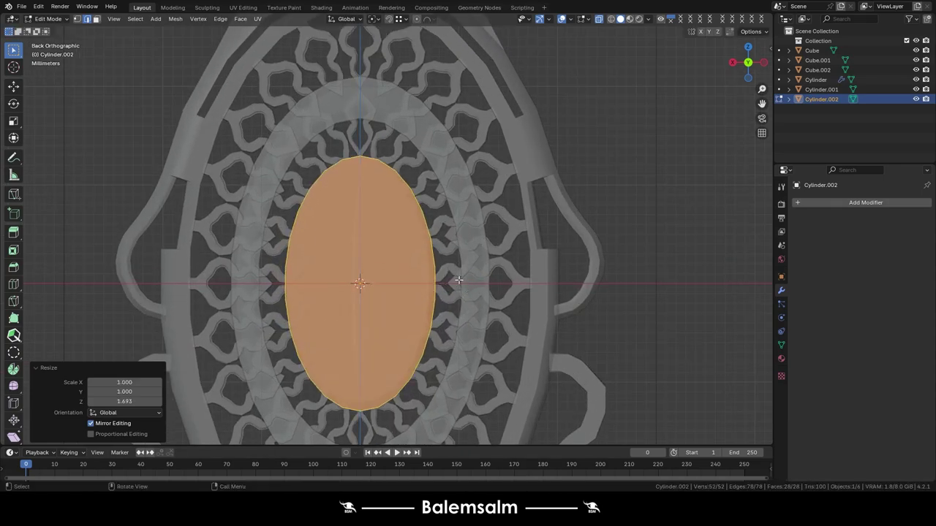
{"action": "middle_click_drag", "start_coordinate": [439, 285], "coordinate": [448, 283]}
{"action": "key", "text": "grave"}
{"action": "left_click", "coordinate": [507, 251]}
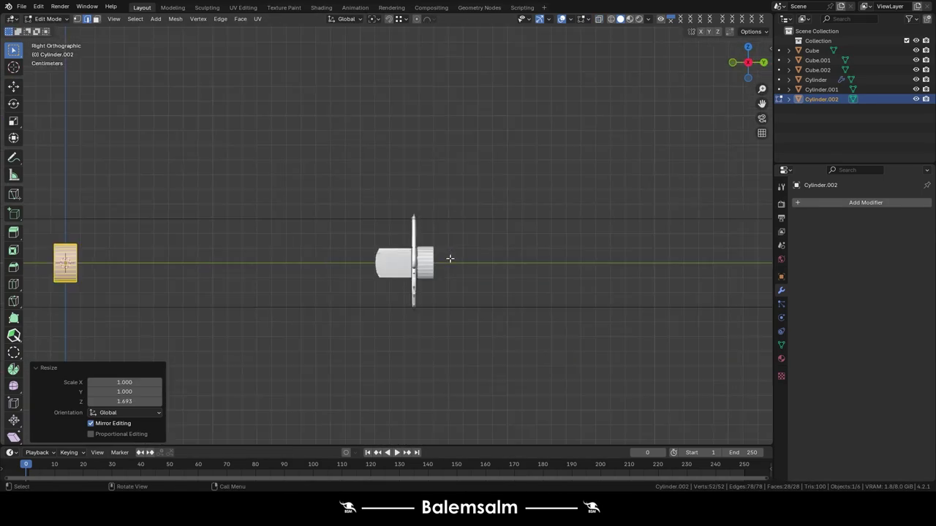
Move the cylinder in object mode to sit beside the guard's collar.
{"action": "key", "text": "Tab"}
{"action": "key", "text": "g"}
{"action": "left_click", "coordinate": [534, 281]}
{"action": "scroll", "coordinate": [454, 267], "scroll_direction": "up", "scroll_amount": 10}
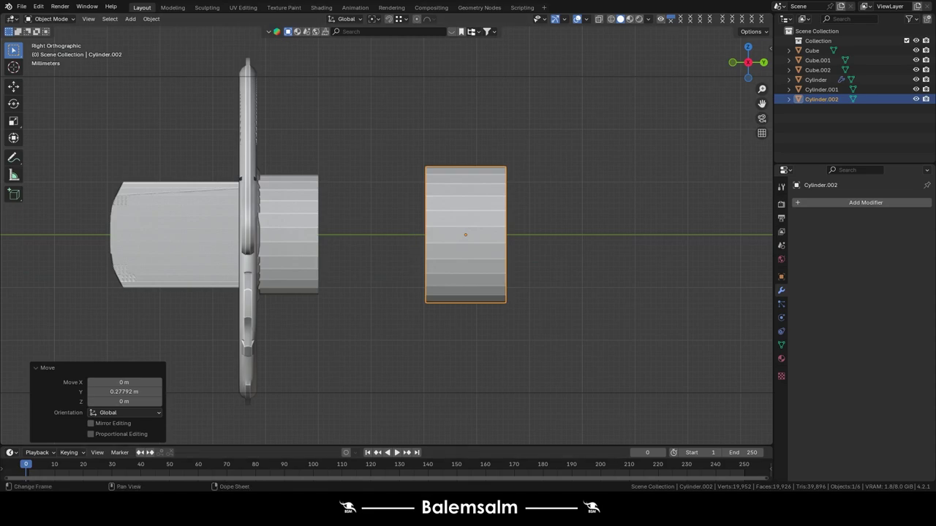
Delete both end cap faces of the cylinder.
{"action": "key", "text": "Tab"}
{"action": "scroll", "coordinate": [543, 282], "scroll_direction": "up", "scroll_amount": 1}
{"action": "scroll", "coordinate": [549, 283], "scroll_direction": "up", "scroll_amount": 1}
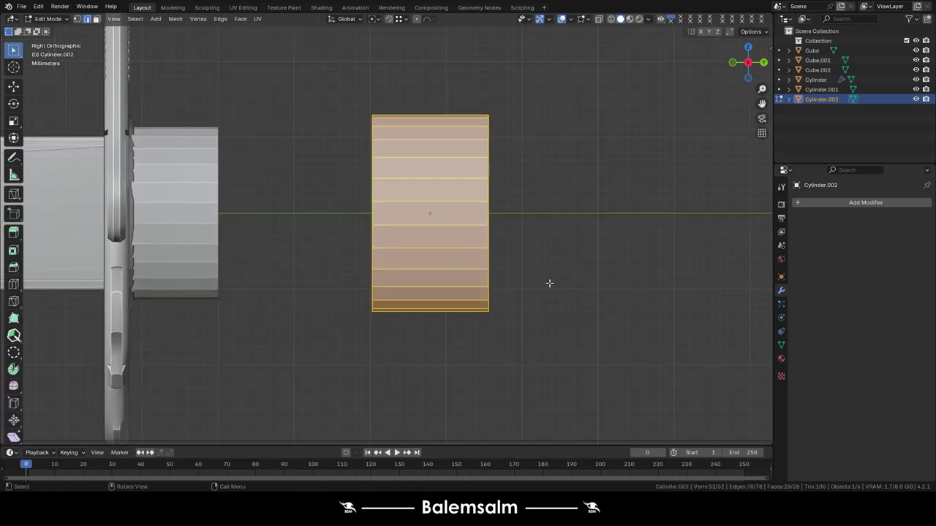
{"action": "mouse_move", "coordinate": [500, 246]}
{"action": "middle_mouse_down", "text": "shift"}
{"action": "mouse_move", "coordinate": [557, 279]}
{"action": "mouse_move", "coordinate": [535, 241]}
{"action": "mouse_move", "coordinate": [554, 221]}
{"action": "mouse_move", "coordinate": [520, 234]}
{"action": "mouse_move", "coordinate": [509, 214]}
{"action": "middle_mouse_up", "text": "shift"}
{"action": "left_click", "coordinate": [535, 241]}
{"action": "key", "text": "Delete"}
{"action": "left_click", "coordinate": [520, 234]}
{"action": "key", "text": "Delete"}
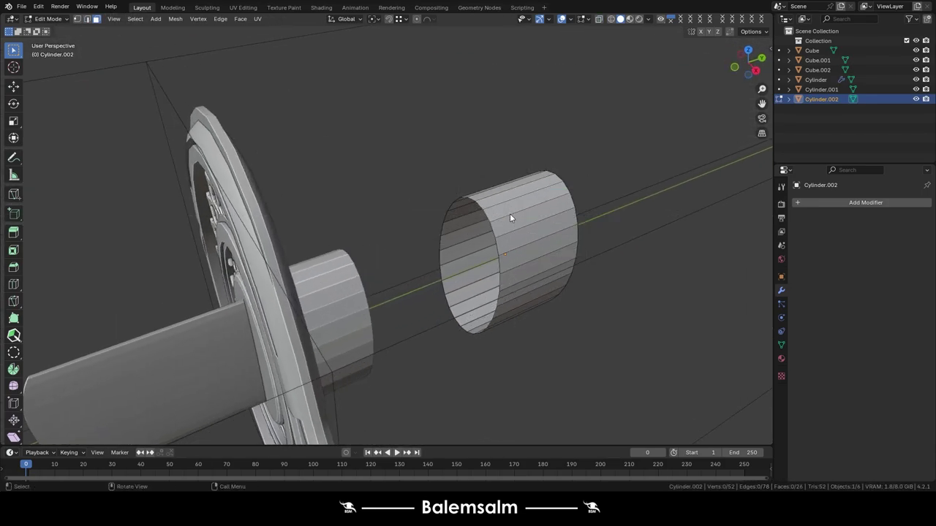
Box-select the middle vertex ring in see-through side view and set proportional falloff to Sphere.
{"action": "key", "text": "KP_3"}
{"action": "key", "text": "alt+z"}
{"action": "scroll", "coordinate": [541, 248], "scroll_direction": "up", "scroll_amount": 2}
{"action": "key", "text": "1"}
{"action": "key", "text": "b"}
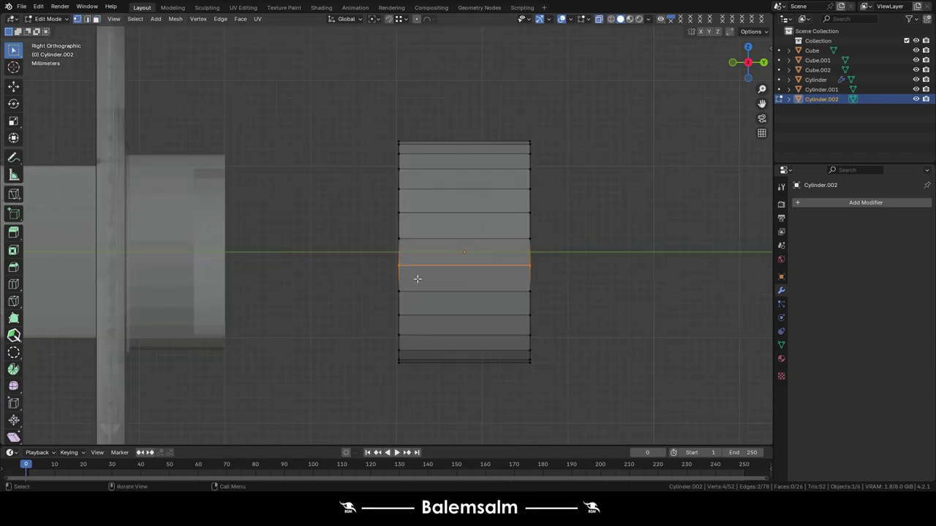
{"action": "scroll", "coordinate": [417, 279], "scroll_direction": "up", "scroll_amount": 2}
{"action": "key", "text": "shift+o"}
{"action": "left_click", "coordinate": [621, 321]}
Pinch the middle ring inward along Y, then try a wider cone pinch and undo it.
{"action": "key", "text": "s"}
{"action": "key", "text": "x"}
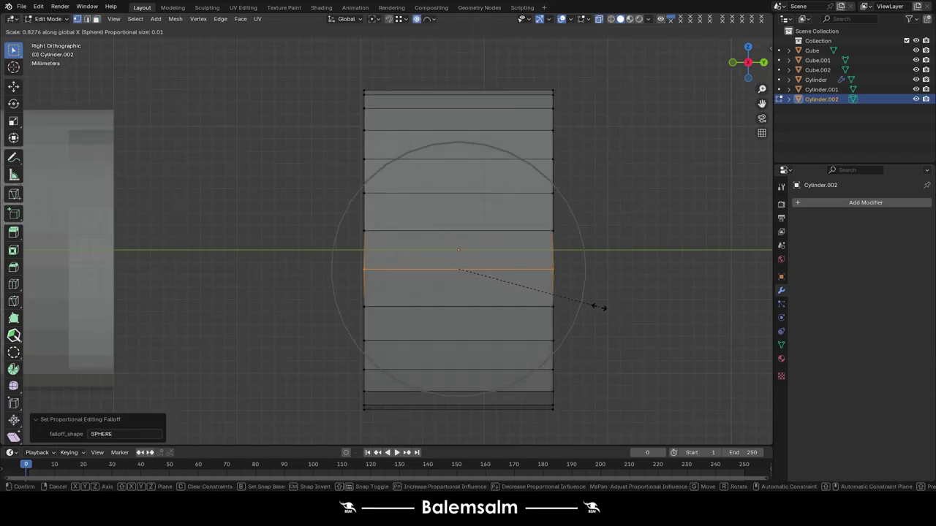
{"action": "key", "text": "y"}
{"action": "scroll", "coordinate": [581, 303], "scroll_direction": "down", "scroll_amount": 3}
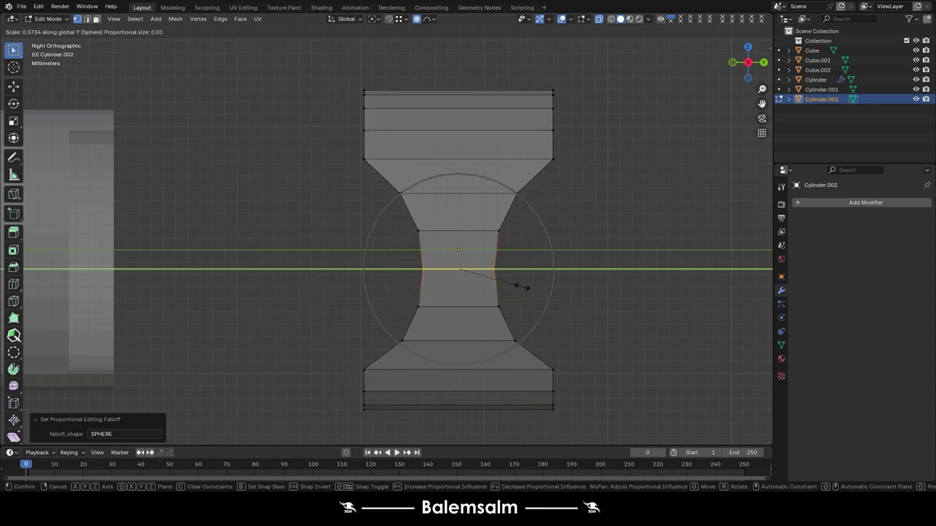
{"action": "left_click", "coordinate": [471, 272]}
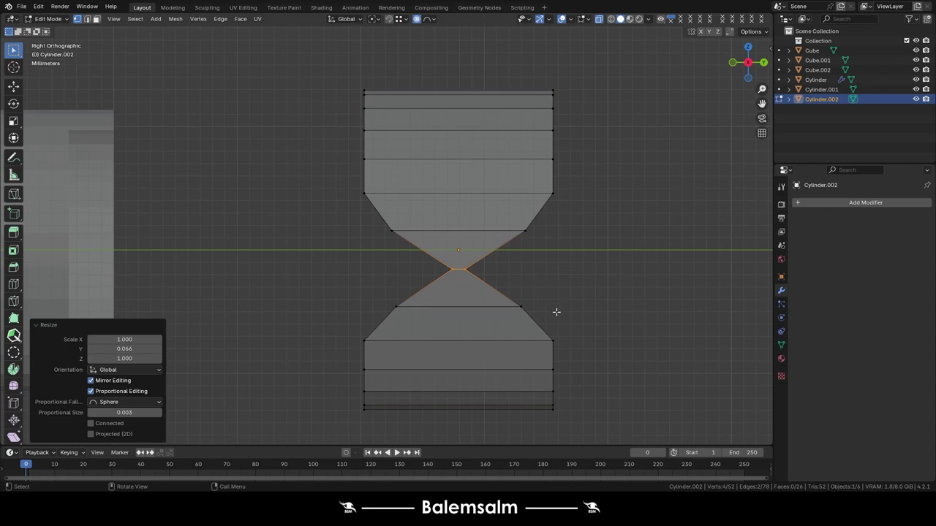
{"action": "key", "text": "s"}
{"action": "key", "text": "y"}
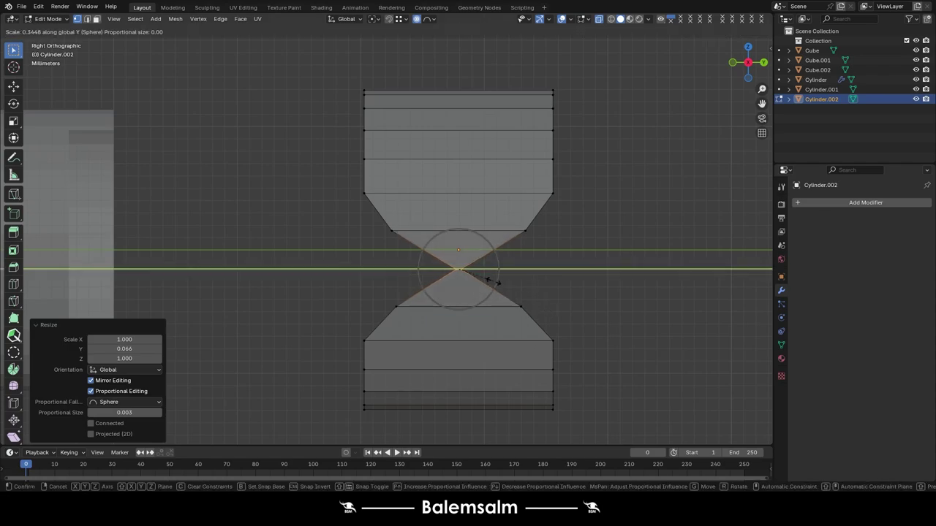
{"action": "scroll", "coordinate": [487, 281], "scroll_direction": "down", "scroll_amount": 3}
{"action": "scroll", "coordinate": [490, 274], "scroll_direction": "down", "scroll_amount": 3}
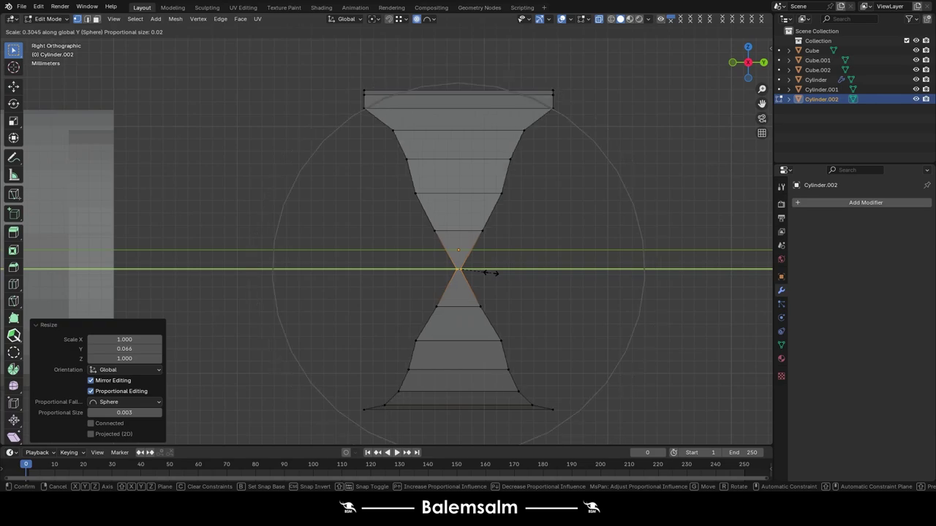
{"action": "left_click", "coordinate": [490, 273]}
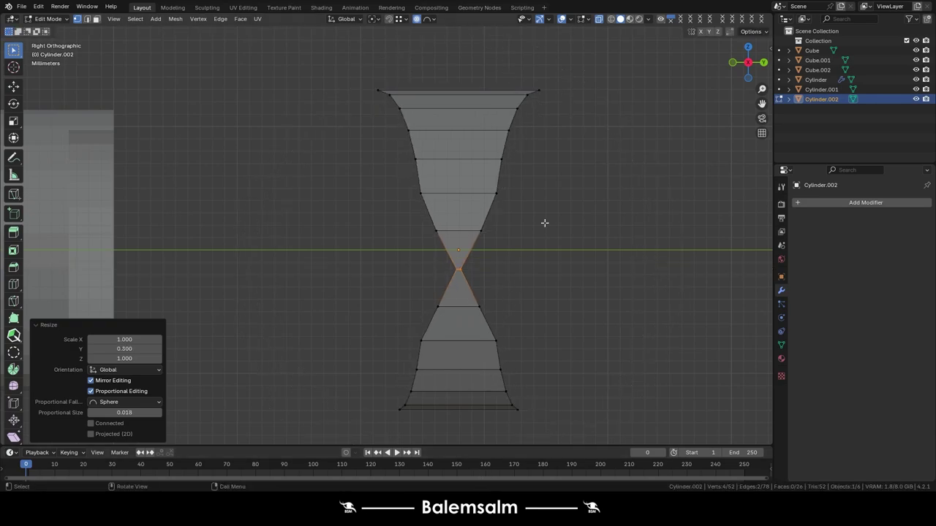
{"action": "key", "text": "ctrl+z"}
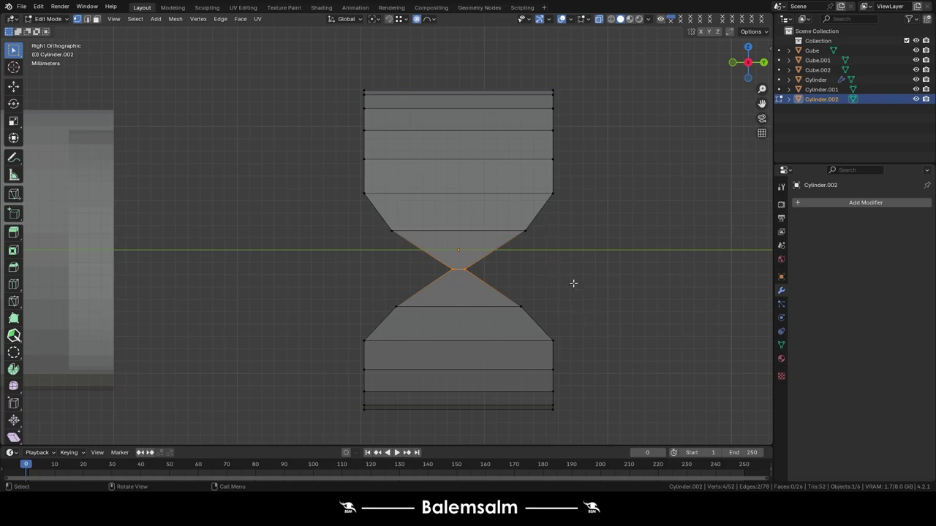
Re-pinch the middle ring along Y in three passes into a soft hourglass waist.
{"action": "key", "text": "s"}
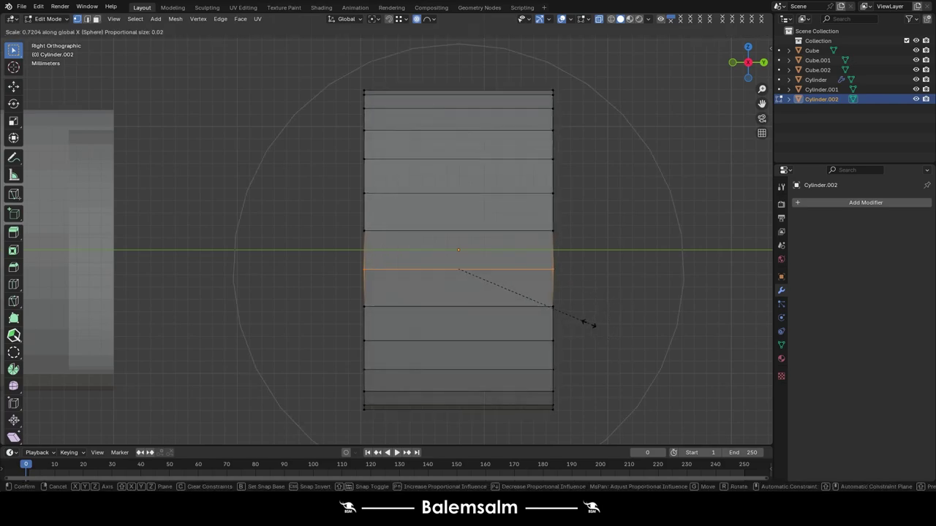
{"action": "key", "text": "y"}
{"action": "scroll", "coordinate": [582, 322], "scroll_direction": "up", "scroll_amount": 3}
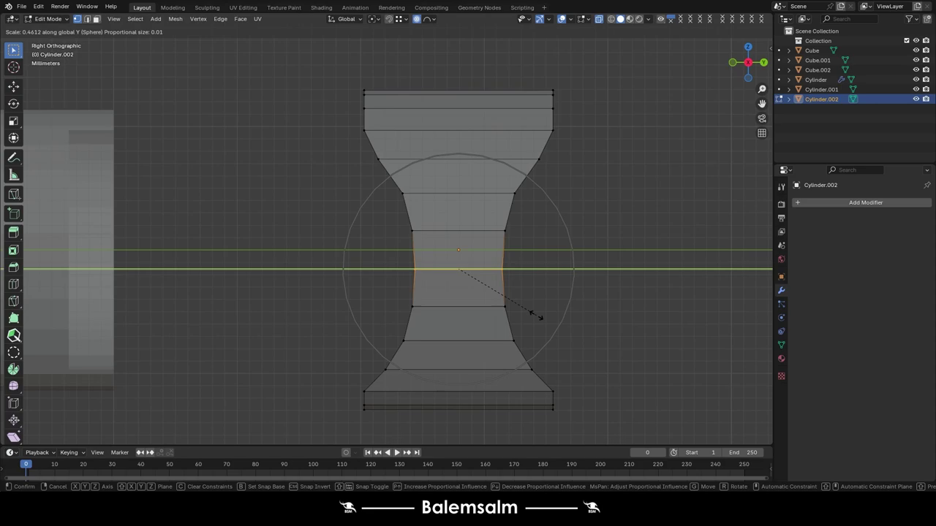
{"action": "left_click", "coordinate": [536, 316]}
{"action": "key", "text": "s"}
{"action": "key", "text": "y"}
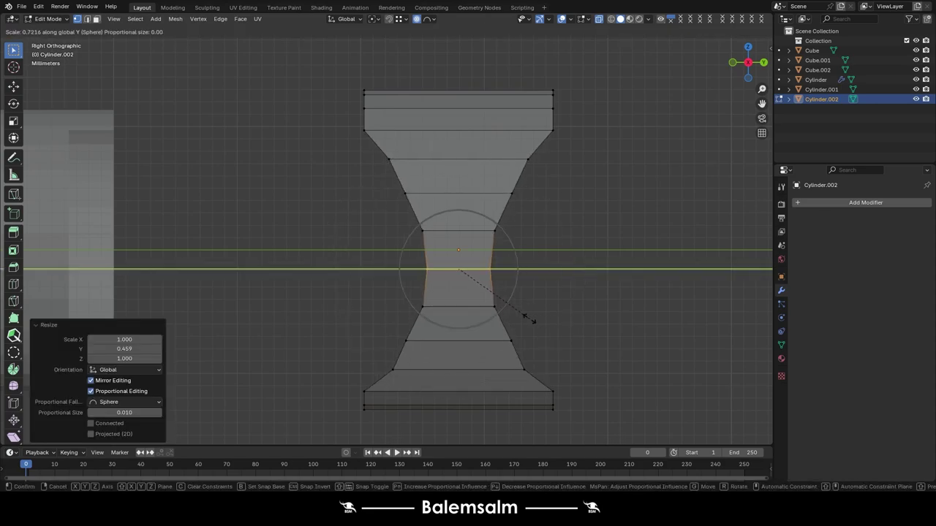
{"action": "left_click", "coordinate": [498, 314]}
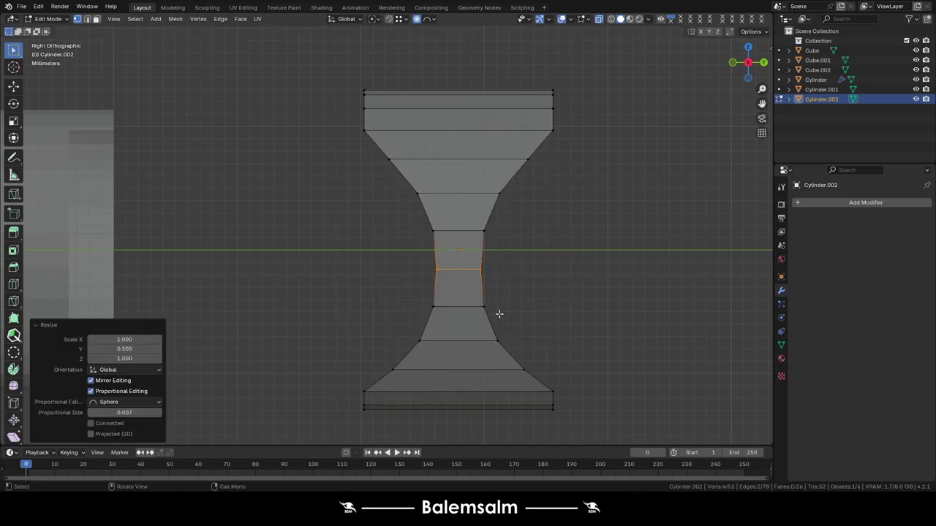
{"action": "key", "text": "s"}
{"action": "key", "text": "y"}
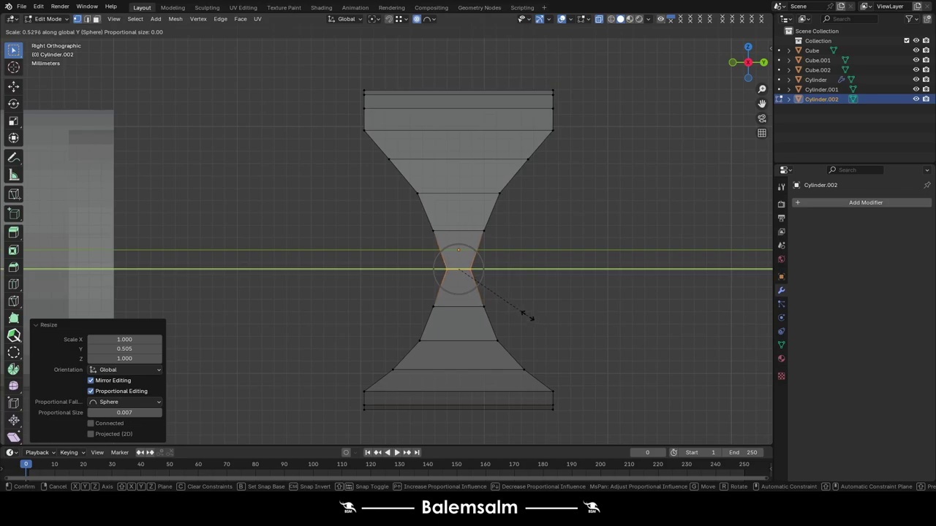
{"action": "left_click", "coordinate": [527, 316]}
Leave edit mode and orbit to inspect the pinched tube.
{"action": "key", "text": "Tab"}
{"action": "mouse_move", "coordinate": [526, 316]}
{"action": "middle_mouse_down"}
{"action": "mouse_move", "coordinate": [490, 165]}
{"action": "mouse_move", "coordinate": [460, 119]}
{"action": "middle_mouse_up"}
{"action": "key", "text": "Tab"}
Stretch the centre ring outward along Y, then review the piece beside the guard.
{"action": "scroll", "coordinate": [255, 247], "scroll_direction": "up", "scroll_amount": 6}
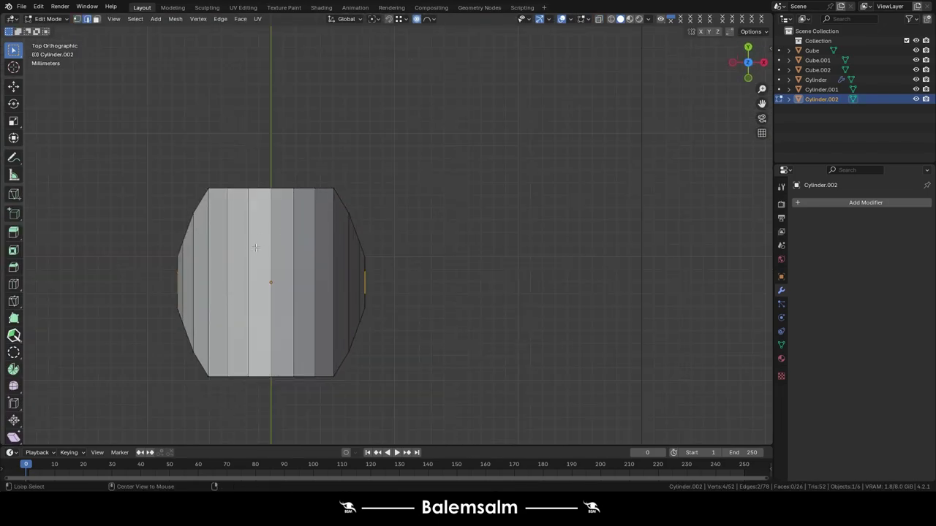
{"action": "key", "text": "alt+z"}
{"action": "key", "text": "alt+z"}
{"action": "key", "text": "s"}
{"action": "key", "text": "y"}
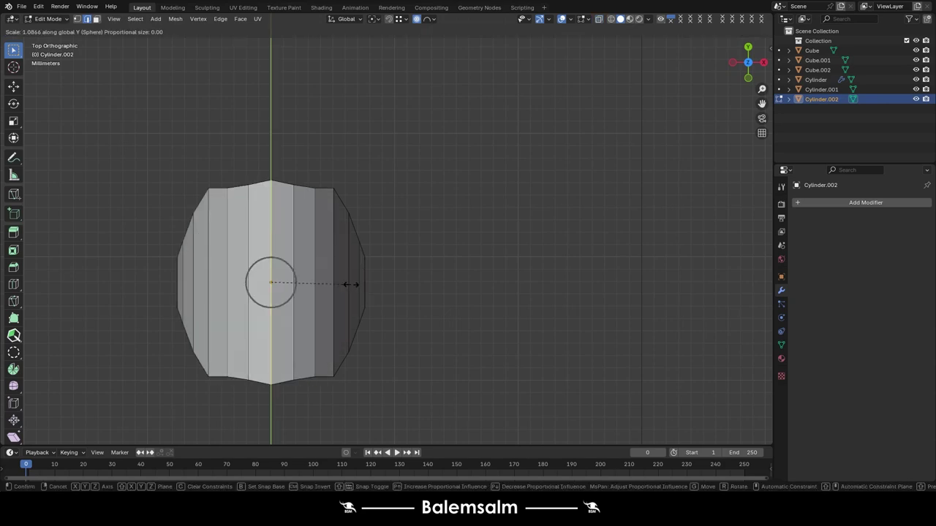
{"action": "left_click", "coordinate": [365, 291]}
{"action": "middle_click_drag", "start_coordinate": [365, 291], "coordinate": [334, 224]}
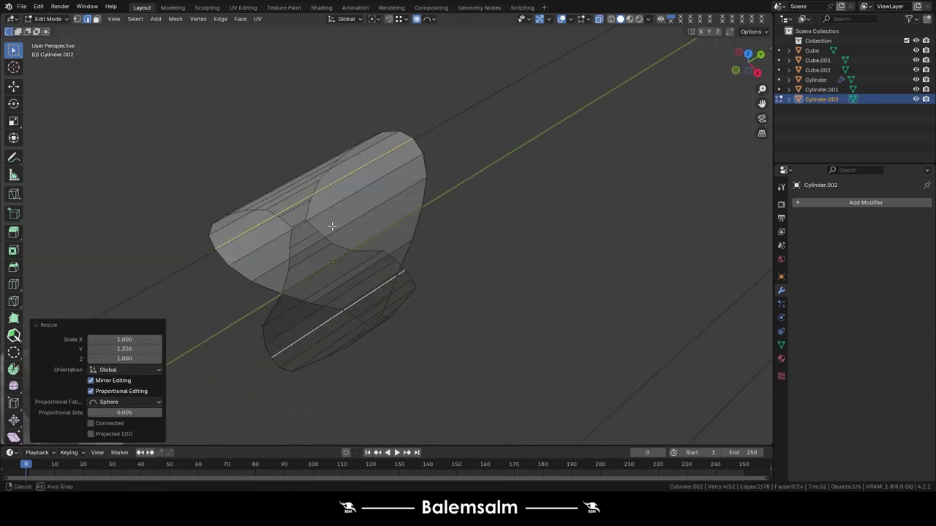
{"action": "key", "text": "Tab"}
{"action": "scroll", "coordinate": [512, 221], "scroll_direction": "down", "scroll_amount": 3}
{"action": "middle_click_drag", "start_coordinate": [511, 221], "coordinate": [401, 210]}
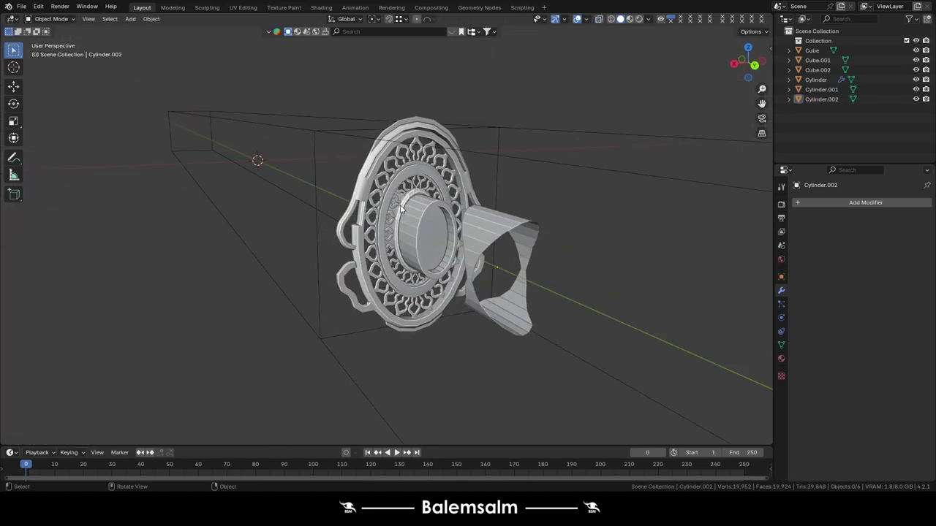
{"action": "mouse_move", "coordinate": [471, 160]}
{"action": "middle_mouse_down", "text": "alt"}
{"action": "mouse_move", "coordinate": [564, 344]}
{"action": "mouse_move", "coordinate": [608, 255]}
{"action": "middle_mouse_up", "text": "alt"}
Reopen the hourglass tube for editing in see-through back view with nothing selected.
{"action": "left_click", "coordinate": [564, 343]}
{"action": "key", "text": "Tab"}
{"action": "key", "text": "alt+z"}
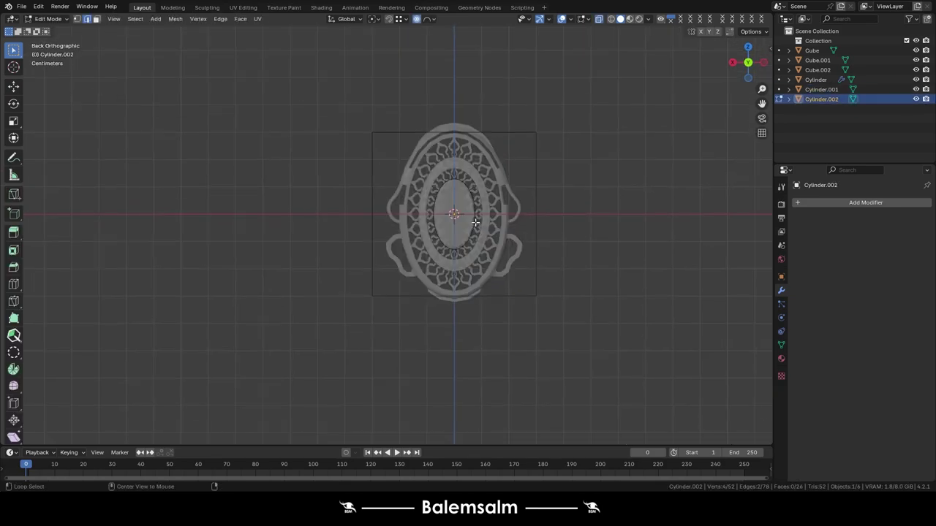
{"action": "scroll", "coordinate": [462, 134], "scroll_direction": "up", "scroll_amount": 5}
{"action": "key", "text": "alt+a"}
Shrink the tube's oval end ring slightly, then move the tube against the collar.
{"action": "key", "text": "s"}
{"action": "left_click", "coordinate": [550, 289]}
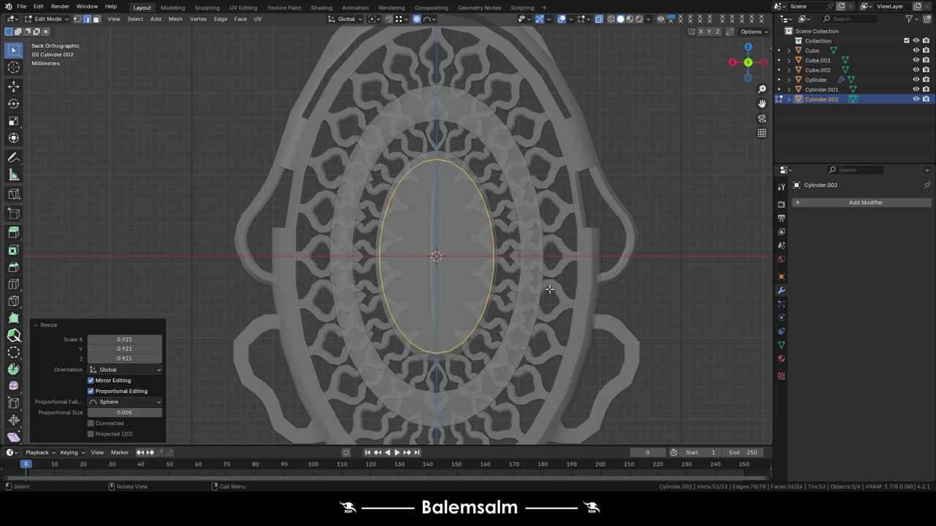
{"action": "key", "text": "alt+z"}
{"action": "middle_click_drag", "start_coordinate": [550, 289], "coordinate": [511, 222], "text": "alt"}
{"action": "key", "text": "s"}
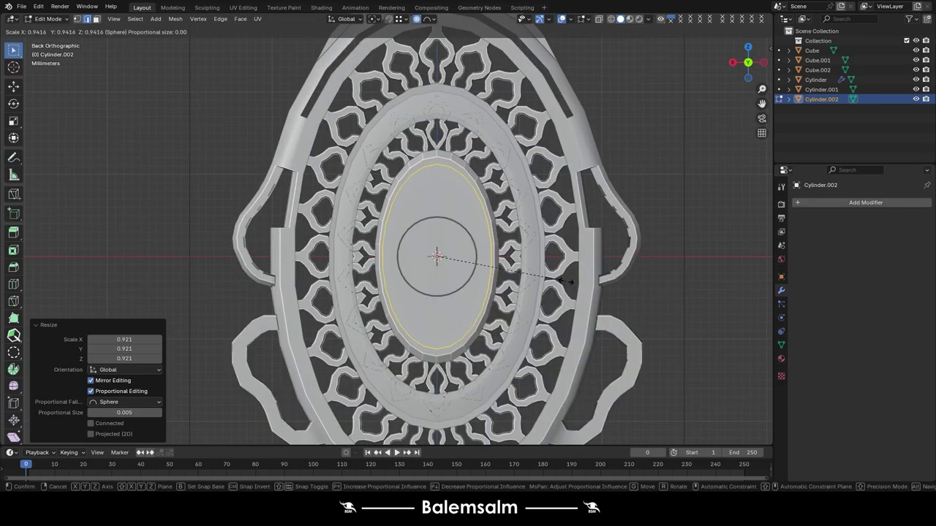
{"action": "left_click", "coordinate": [563, 276]}
{"action": "middle_click_drag", "start_coordinate": [563, 275], "coordinate": [512, 241]}
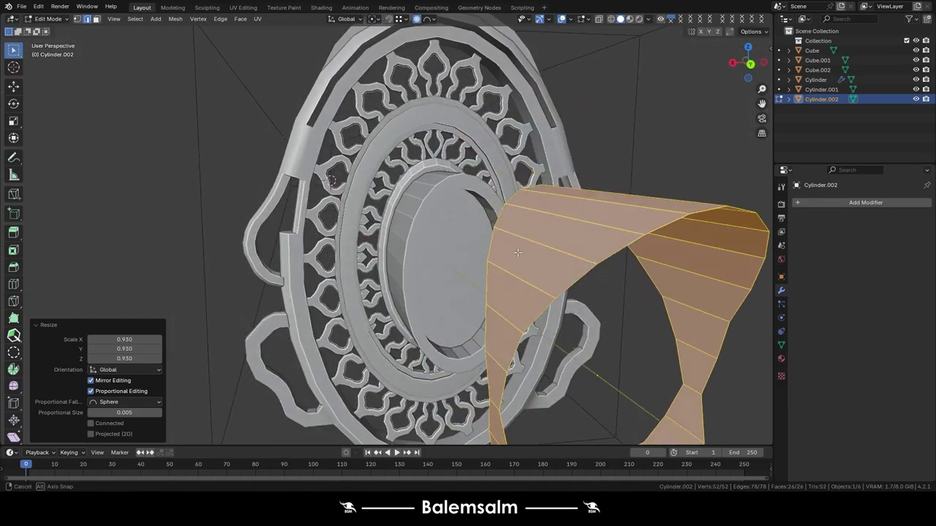
{"action": "key", "text": "Tab"}
{"action": "scroll", "coordinate": [605, 307], "scroll_direction": "down", "scroll_amount": 5}
{"action": "key", "text": "g"}
{"action": "left_click", "coordinate": [353, 188]}
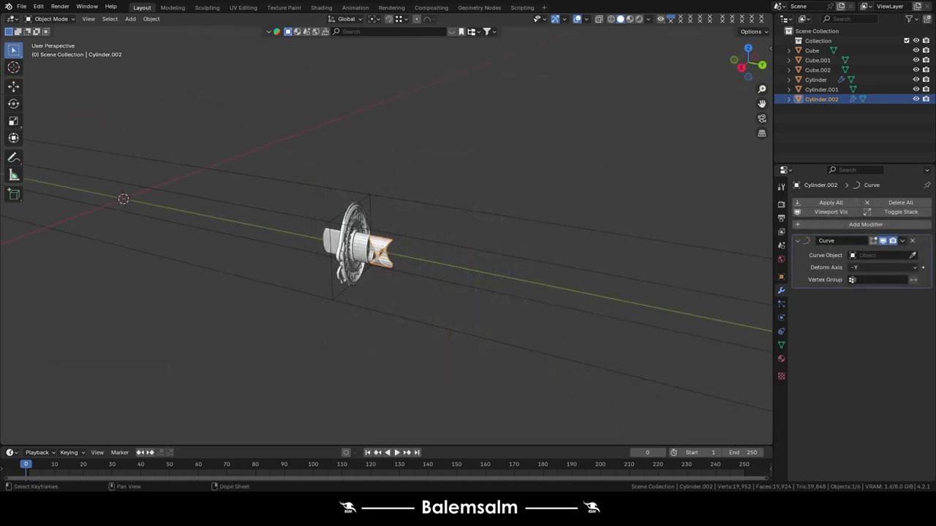
Replace the Curve modifier with an Array modifier and raise its count to 16.
{"action": "key", "text": "KP_3"}
{"action": "scroll", "coordinate": [380, 220], "scroll_direction": "up", "scroll_amount": 3}
{"action": "left_click", "coordinate": [912, 240]}
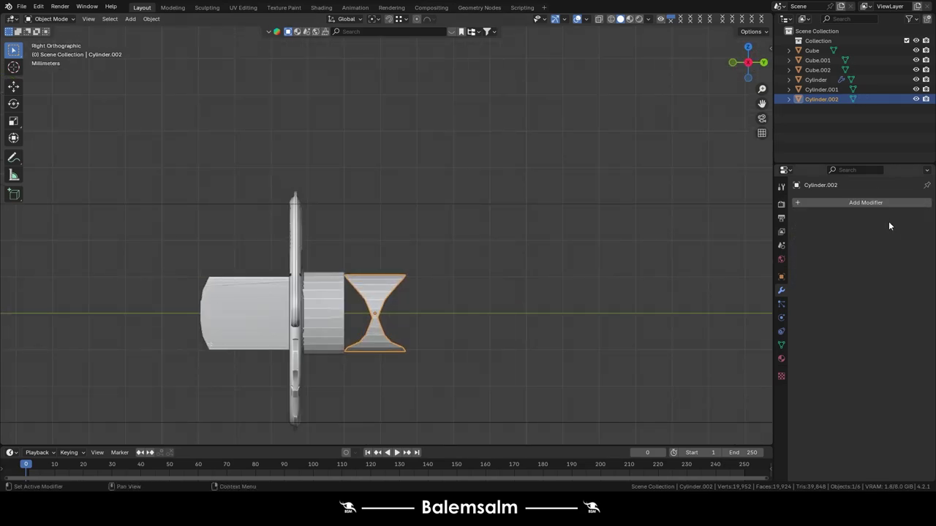
{"action": "left_click", "coordinate": [873, 203]}
{"action": "left_click", "coordinate": [760, 201]}
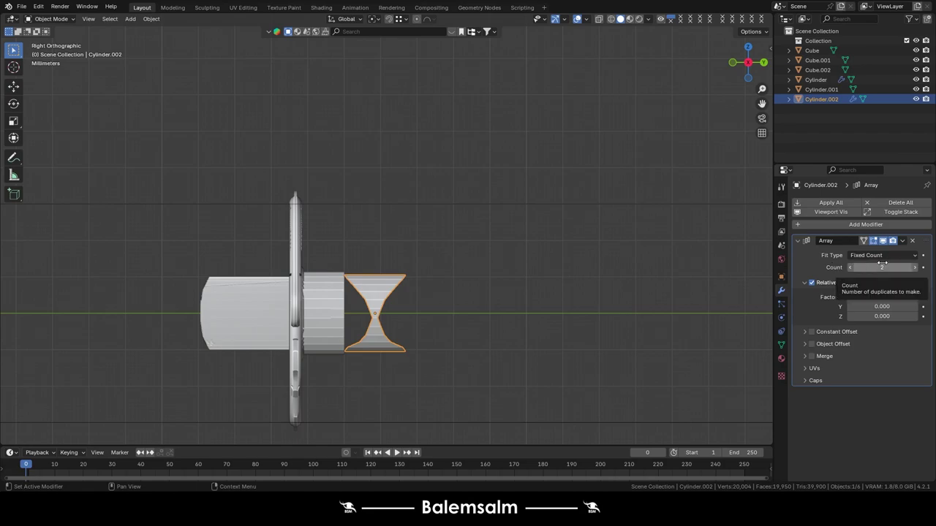
{"action": "mouse_move", "coordinate": [512, 322]}
{"action": "middle_mouse_down"}
{"action": "mouse_move", "coordinate": [594, 315]}
{"action": "mouse_move", "coordinate": [643, 292]}
{"action": "middle_mouse_up"}
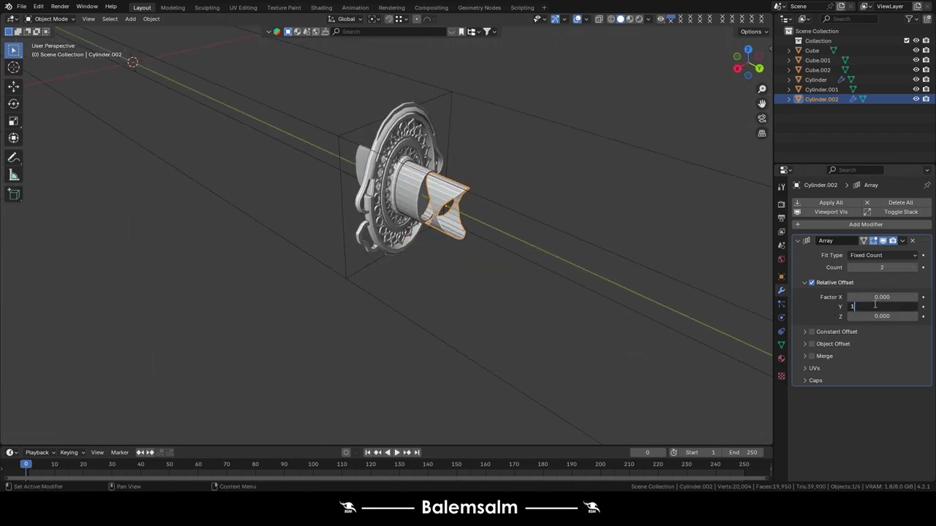
{"action": "left_click_drag", "start_coordinate": [881, 267], "coordinate": [903, 267]}
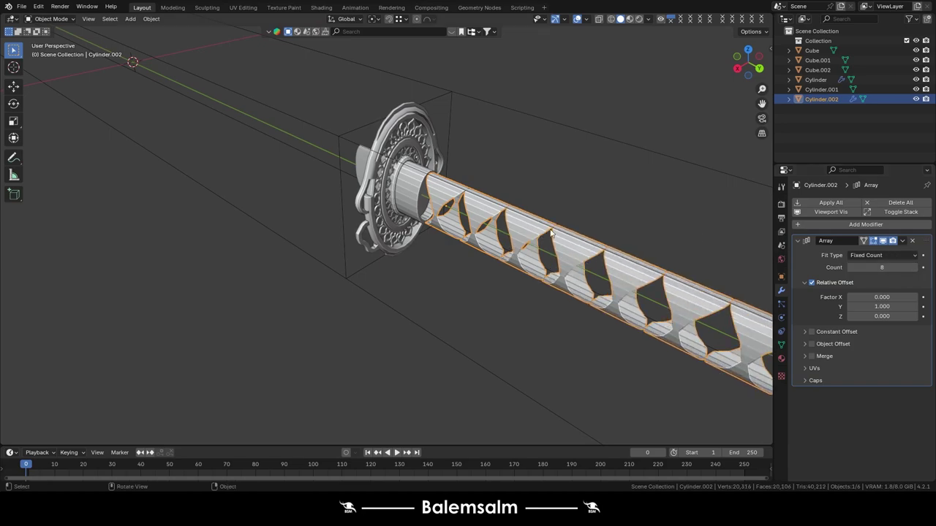
Add a single centred loop cut around the tube from the right side view.
{"action": "key", "text": "grave"}
{"action": "left_click", "coordinate": [468, 233]}
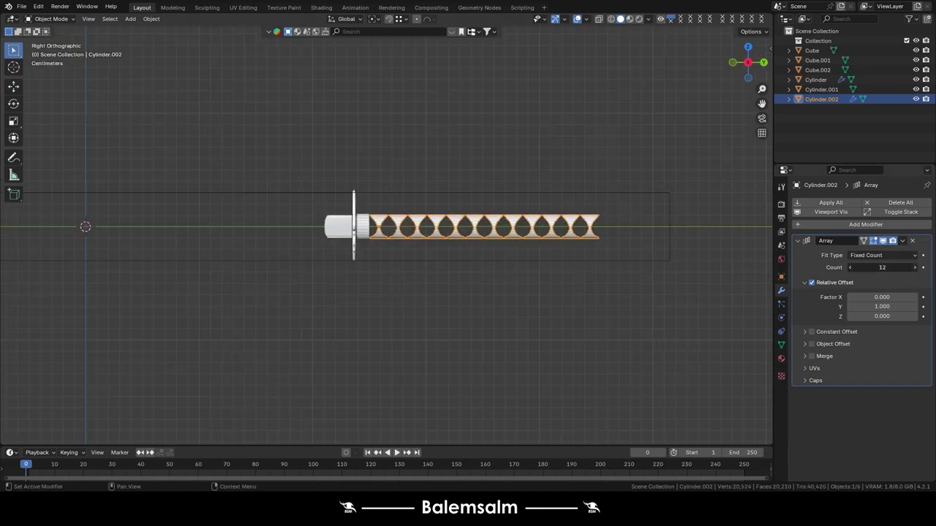
{"action": "scroll", "coordinate": [274, 230], "scroll_direction": "up", "scroll_amount": 5}
{"action": "key", "text": "Tab"}
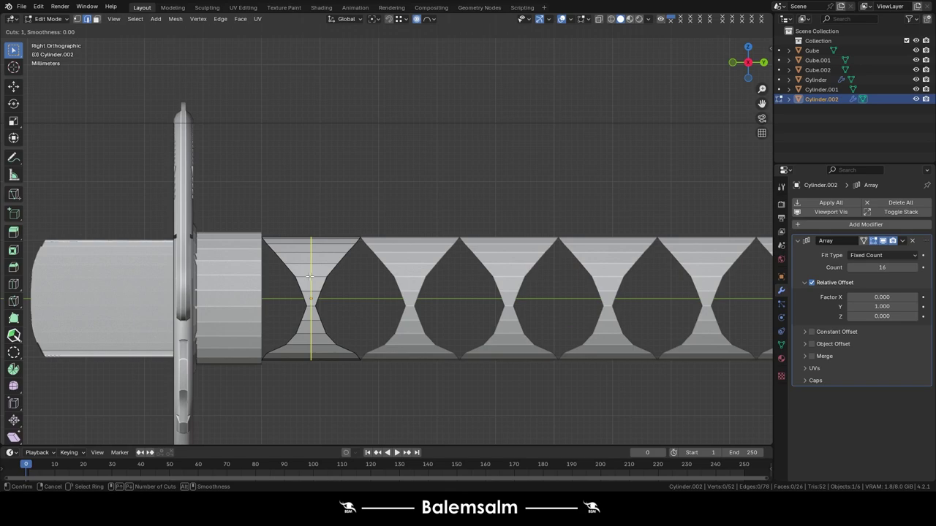
{"action": "key", "text": "ctrl+r"}
{"action": "left_click", "coordinate": [310, 276]}
{"action": "right_click", "coordinate": [310, 276]}
{"action": "key", "text": "ctrl+z"}
{"action": "key", "text": "ctrl+r"}
{"action": "left_click", "coordinate": [310, 270]}
{"action": "right_click", "coordinate": [310, 270]}
Apply the Array modifier into the wrap mesh.
{"action": "key", "text": "Tab"}
{"action": "scroll", "coordinate": [197, 268], "scroll_direction": "down", "scroll_amount": 4}
{"action": "scroll", "coordinate": [197, 268], "scroll_direction": "down", "scroll_amount": 3}
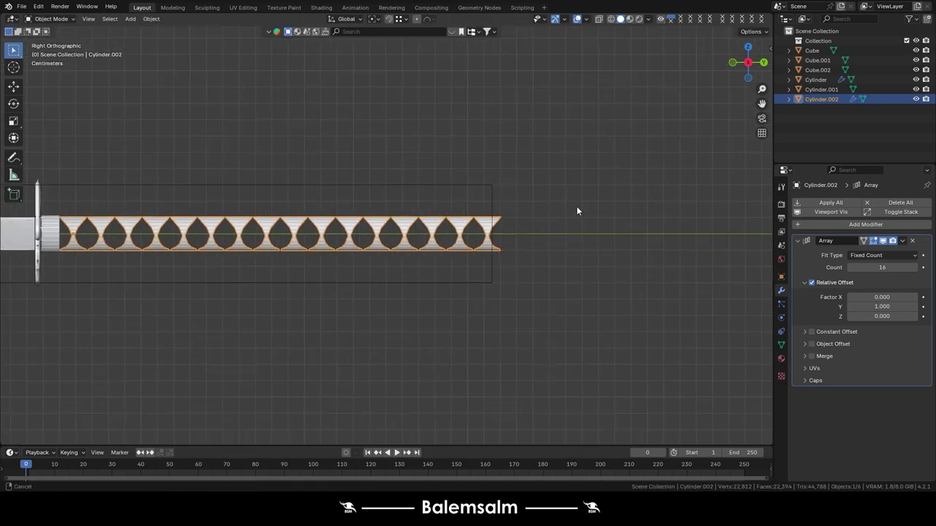
{"action": "left_click", "coordinate": [835, 204]}
{"action": "key", "text": "Tab"}
Set proportional falloff to Sphere and box-select the wrap's last teardrop section.
{"action": "left_click_drag", "start_coordinate": [556, 179], "coordinate": [483, 344]}
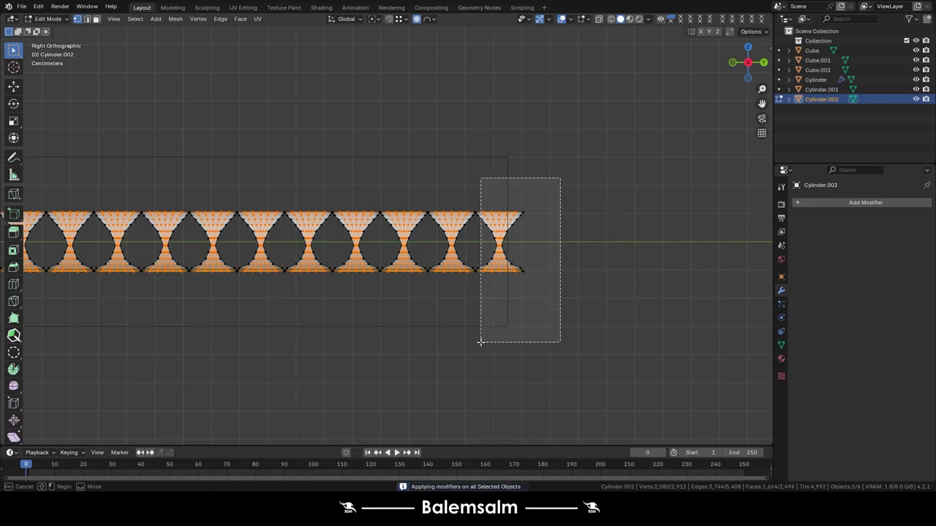
{"action": "key", "text": "shift+o"}
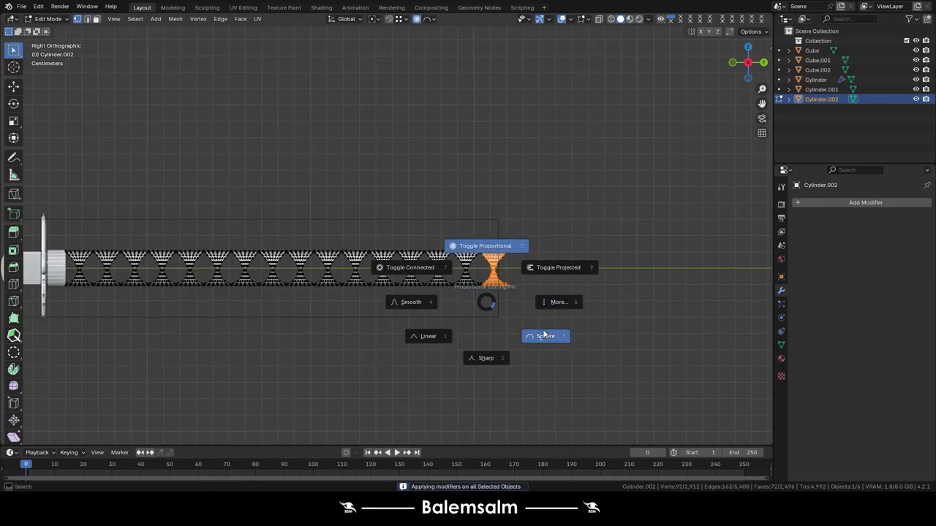
{"action": "left_click", "coordinate": [545, 336]}
{"action": "left_click_drag", "start_coordinate": [532, 192], "coordinate": [430, 392]}
{"action": "left_click_drag", "start_coordinate": [489, 378], "coordinate": [483, 378]}
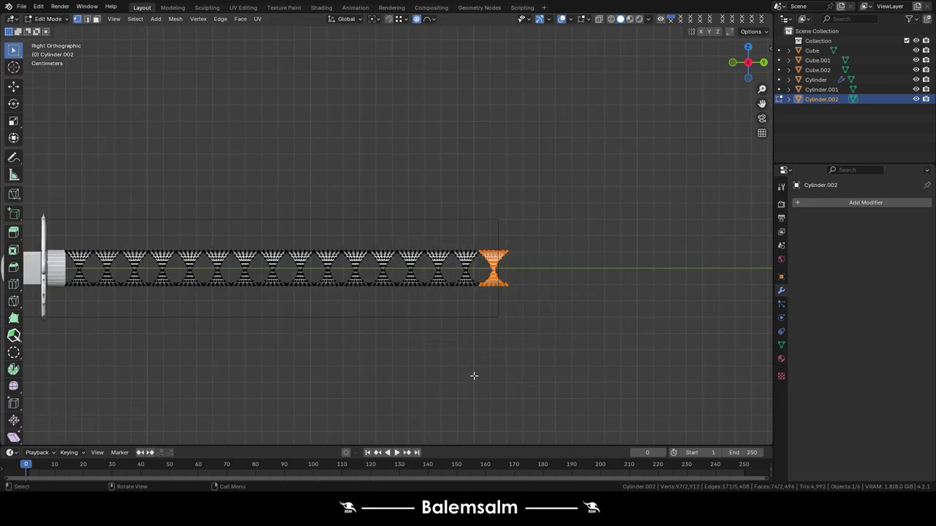
Proportionally rotate the wrap's end twice, widening the falloff, to start the upward bend.
{"action": "key", "text": "r"}
{"action": "left_click", "coordinate": [506, 372]}
{"action": "key", "text": "r"}
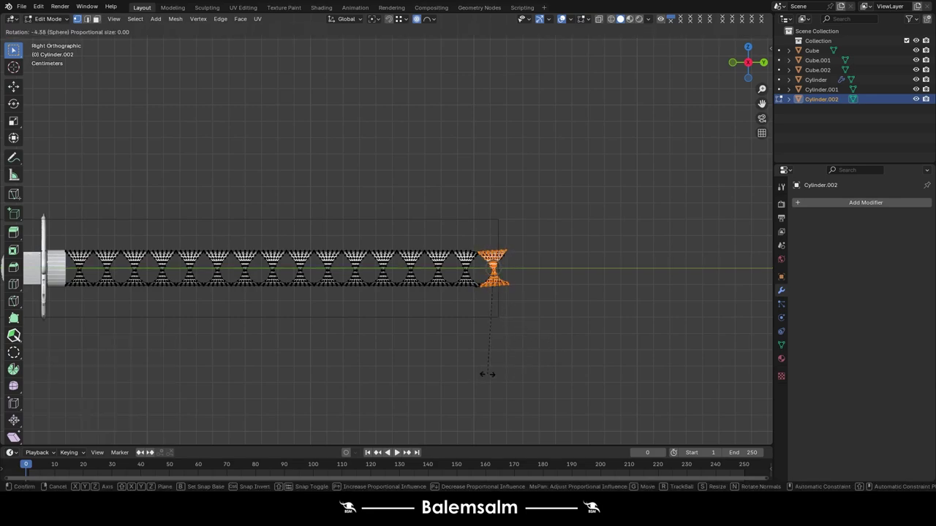
{"action": "scroll", "coordinate": [525, 357], "scroll_direction": "down", "scroll_amount": 11}
{"action": "scroll", "coordinate": [512, 352], "scroll_direction": "down", "scroll_amount": 6}
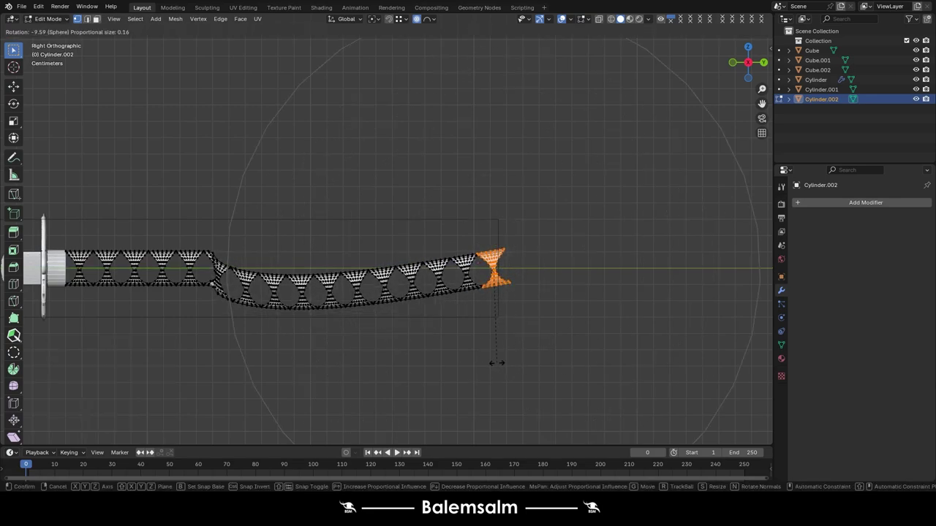
{"action": "scroll", "coordinate": [486, 366], "scroll_direction": "down", "scroll_amount": 2}
{"action": "scroll", "coordinate": [477, 370], "scroll_direction": "down", "scroll_amount": 2}
{"action": "scroll", "coordinate": [479, 368], "scroll_direction": "down", "scroll_amount": 1}
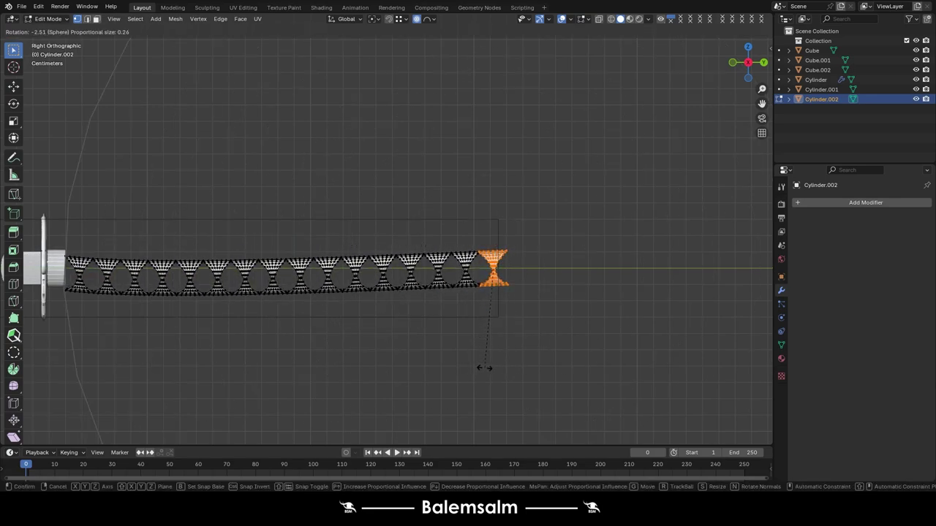
{"action": "scroll", "coordinate": [486, 368], "scroll_direction": "down", "scroll_amount": 1}
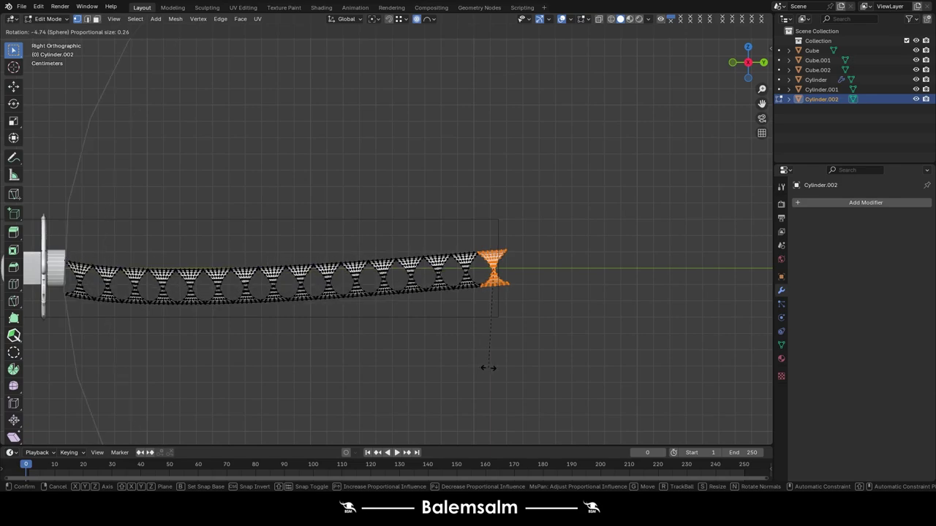
{"action": "left_click", "coordinate": [488, 368]}
Lift the wrap's end along Z, rotate it again, and lift once more.
{"action": "key", "text": "g"}
{"action": "key", "text": "z"}
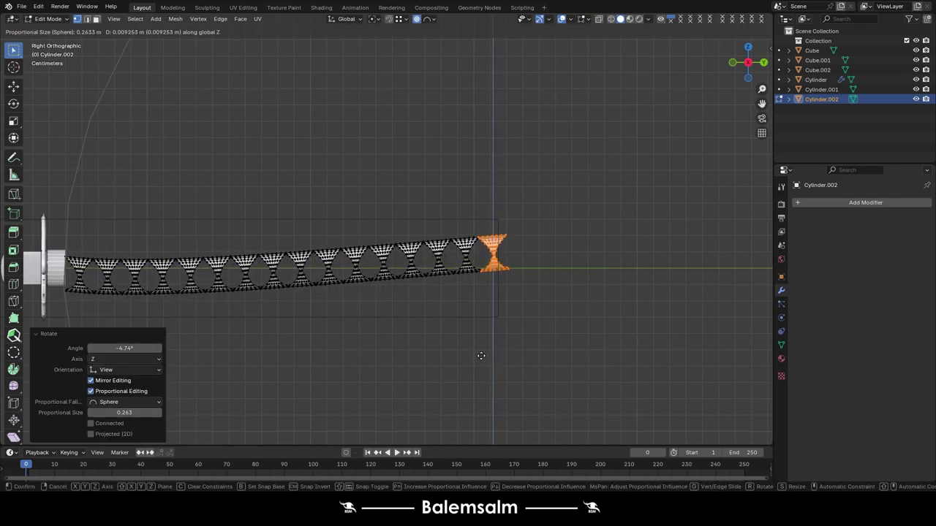
{"action": "left_click", "coordinate": [481, 348]}
{"action": "key", "text": "r"}
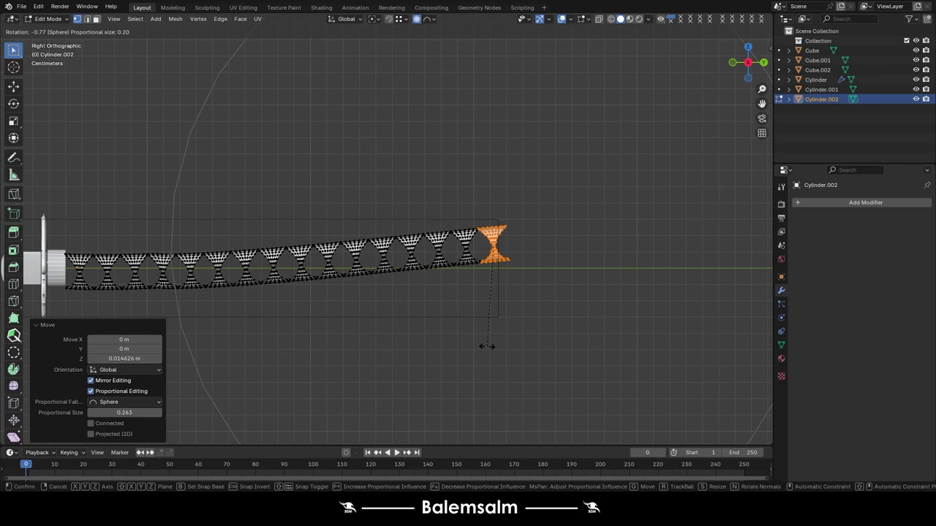
{"action": "scroll", "coordinate": [486, 346], "scroll_direction": "down", "scroll_amount": 1}
{"action": "left_click", "coordinate": [487, 345]}
{"action": "key", "text": "g"}
{"action": "key", "text": "z"}
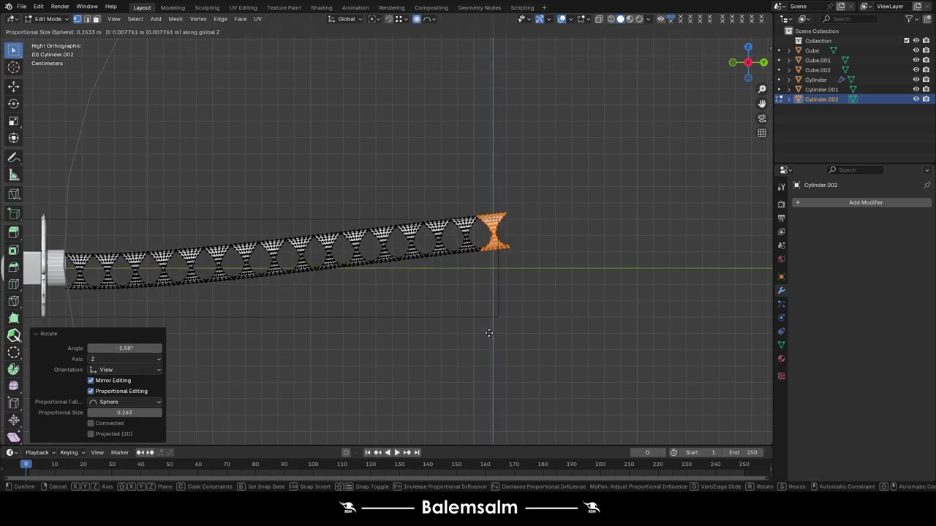
{"action": "left_click", "coordinate": [489, 334]}
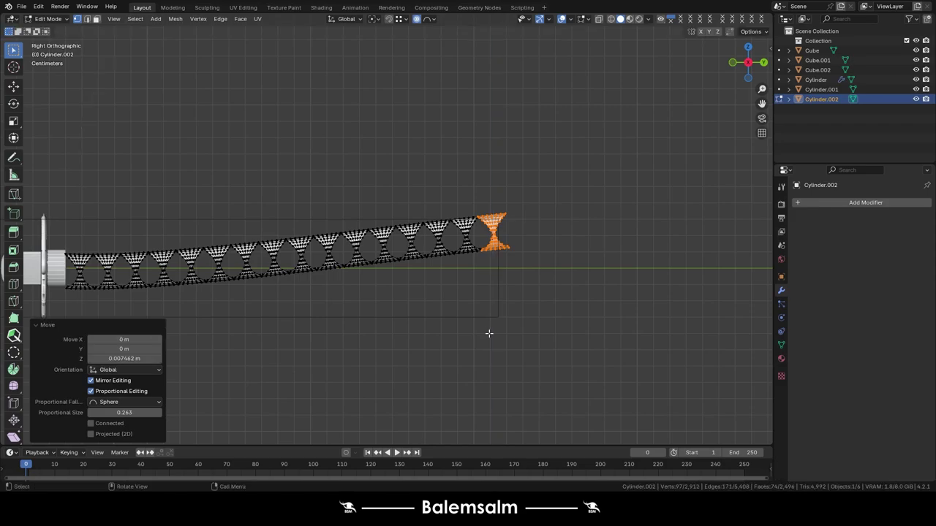
Return to Object Mode and nudge the whole bent wrap slightly along Z.
{"action": "mouse_move", "coordinate": [455, 329]}
{"action": "middle_mouse_down"}
{"action": "mouse_move", "coordinate": [462, 269]}
{"action": "mouse_move", "coordinate": [340, 296]}
{"action": "mouse_move", "coordinate": [426, 275]}
{"action": "mouse_move", "coordinate": [390, 223]}
{"action": "middle_mouse_up"}
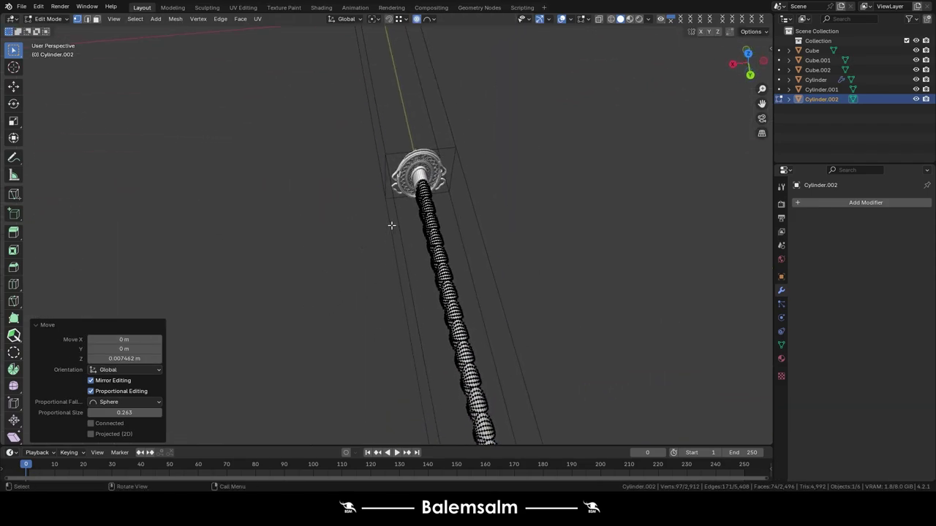
{"action": "key", "text": "Tab"}
{"action": "scroll", "coordinate": [420, 146], "scroll_direction": "up", "scroll_amount": 5}
{"action": "mouse_move", "coordinate": [420, 147]}
{"action": "middle_mouse_down"}
{"action": "mouse_move", "coordinate": [317, 268]}
{"action": "mouse_move", "coordinate": [366, 193]}
{"action": "mouse_move", "coordinate": [401, 229]}
{"action": "middle_mouse_up"}
{"action": "scroll", "coordinate": [317, 269], "scroll_direction": "up", "scroll_amount": 2}
{"action": "key", "text": "g"}
{"action": "key", "text": "z"}
{"action": "left_click", "coordinate": [325, 256]}
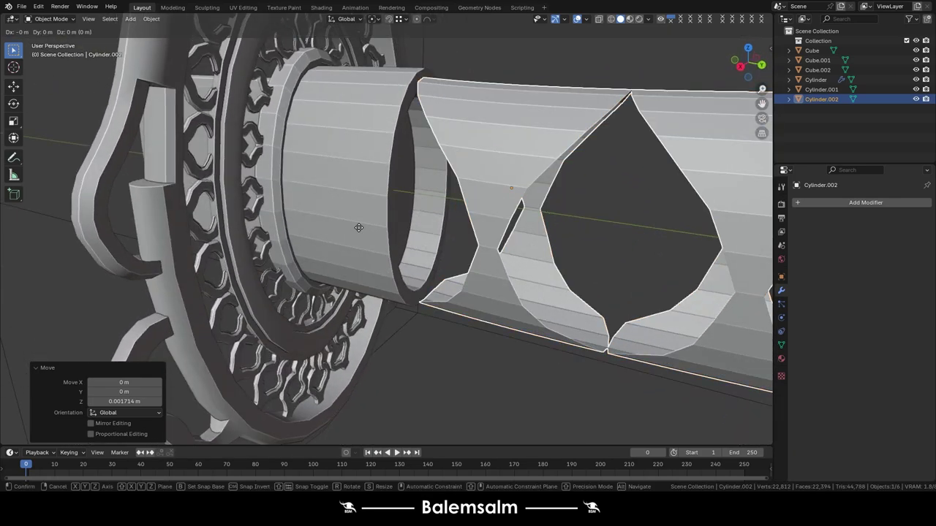
In side view, slide the wrap along Y until it sits against the collar.
{"action": "key", "text": "KP_3"}
{"action": "scroll", "coordinate": [401, 230], "scroll_direction": "up", "scroll_amount": 2}
{"action": "scroll", "coordinate": [344, 278], "scroll_direction": "up", "scroll_amount": 2}
{"action": "key", "text": "g"}
{"action": "key", "text": "y"}
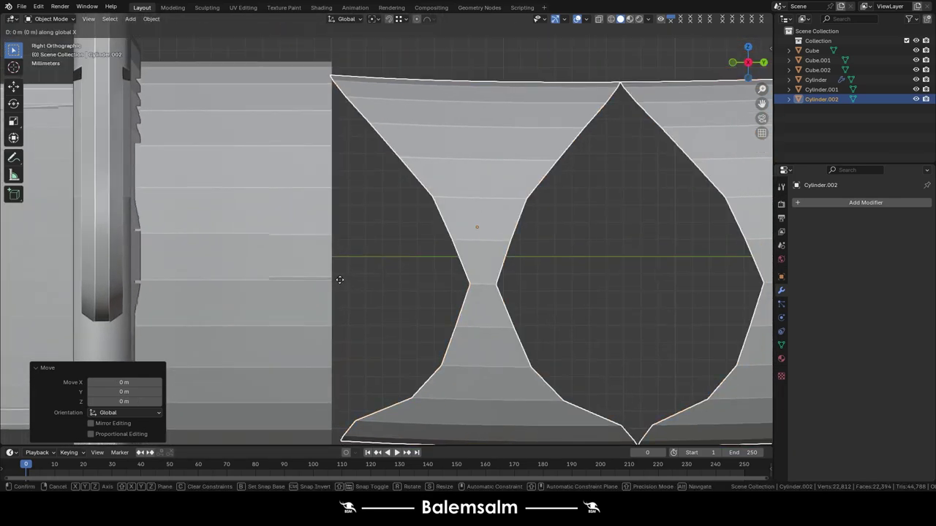
{"action": "key", "text": "z"}
{"action": "left_click", "coordinate": [336, 278]}
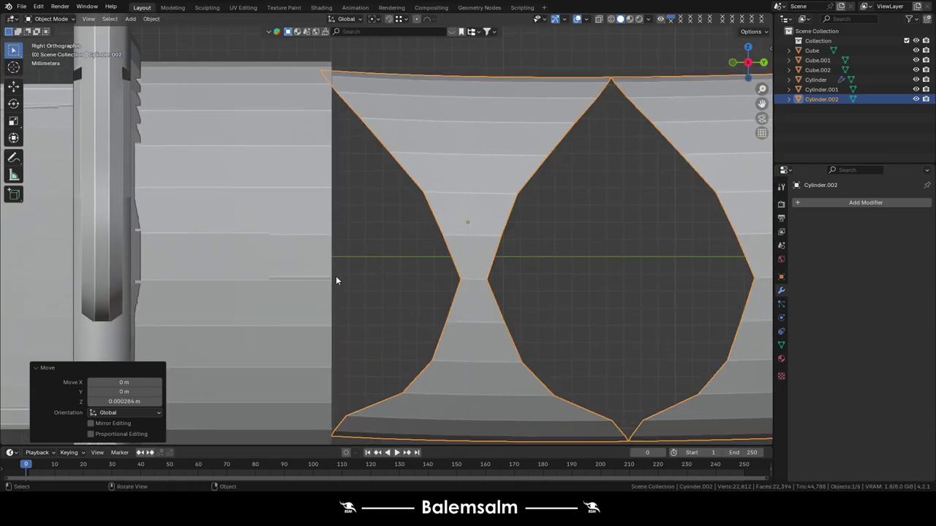
{"action": "scroll", "coordinate": [335, 276], "scroll_direction": "down", "scroll_amount": 1}
{"action": "key", "text": "g"}
{"action": "key", "text": "y"}
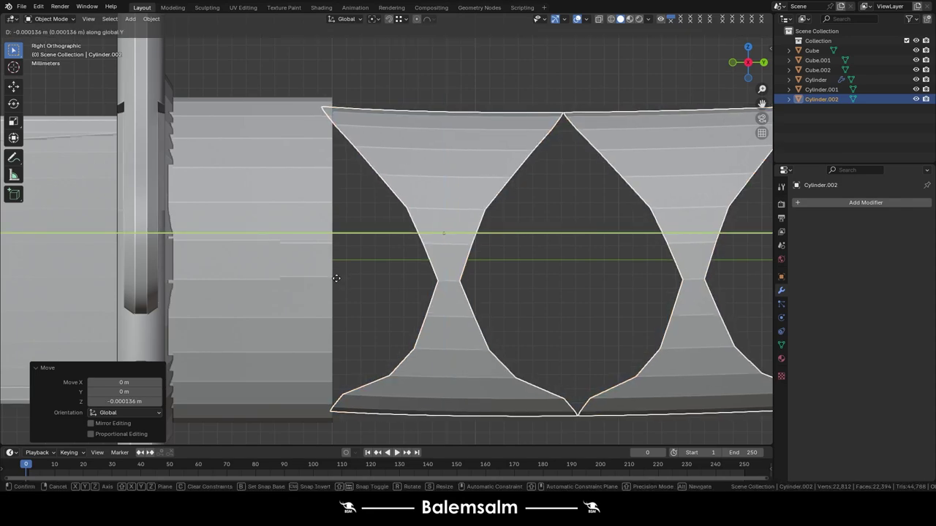
{"action": "key", "text": "Escape"}
{"action": "left_click", "coordinate": [413, 97]}
In right view Edit Mode, proportionally lift the wrap's end along Z.
{"action": "scroll", "coordinate": [412, 96], "scroll_direction": "down", "scroll_amount": 10}
{"action": "mouse_move", "coordinate": [514, 148]}
{"action": "middle_mouse_down"}
{"action": "mouse_move", "coordinate": [137, 220]}
{"action": "mouse_move", "coordinate": [271, 230]}
{"action": "middle_mouse_up"}
{"action": "key", "text": "grave"}
{"action": "left_click", "coordinate": [344, 236]}
{"action": "key", "text": "Tab"}
{"action": "key", "text": "g"}
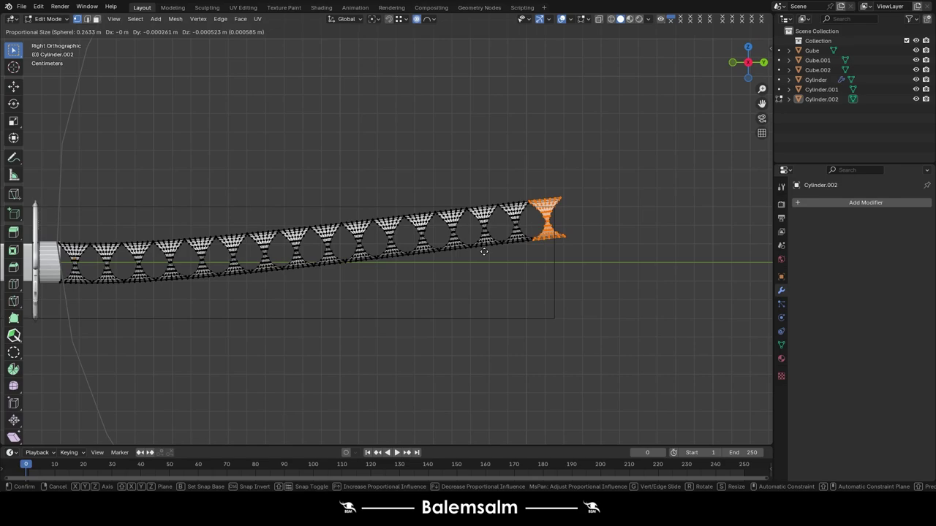
{"action": "key", "text": "z"}
{"action": "scroll", "coordinate": [479, 256], "scroll_direction": "up", "scroll_amount": 2}
{"action": "scroll", "coordinate": [476, 255], "scroll_direction": "down", "scroll_amount": 2}
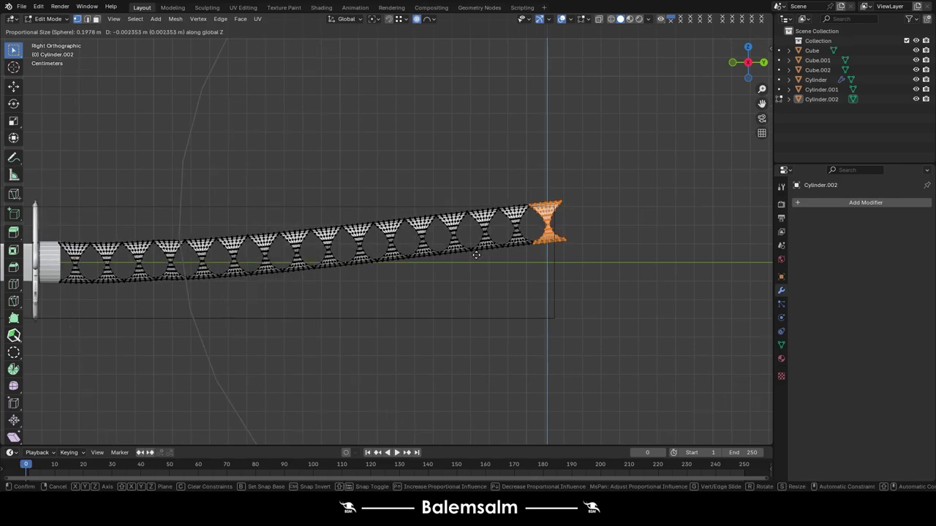
{"action": "left_click", "coordinate": [476, 256]}
Proportionally rotate the wrap's end to adjust its tilt.
{"action": "key", "text": "g"}
{"action": "key", "text": "z"}
{"action": "key", "text": "z"}
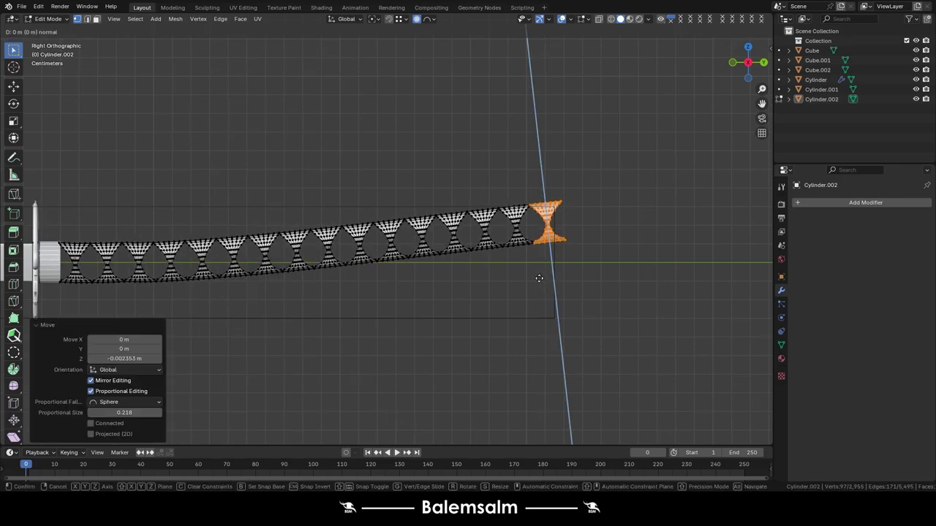
{"action": "key", "text": "r"}
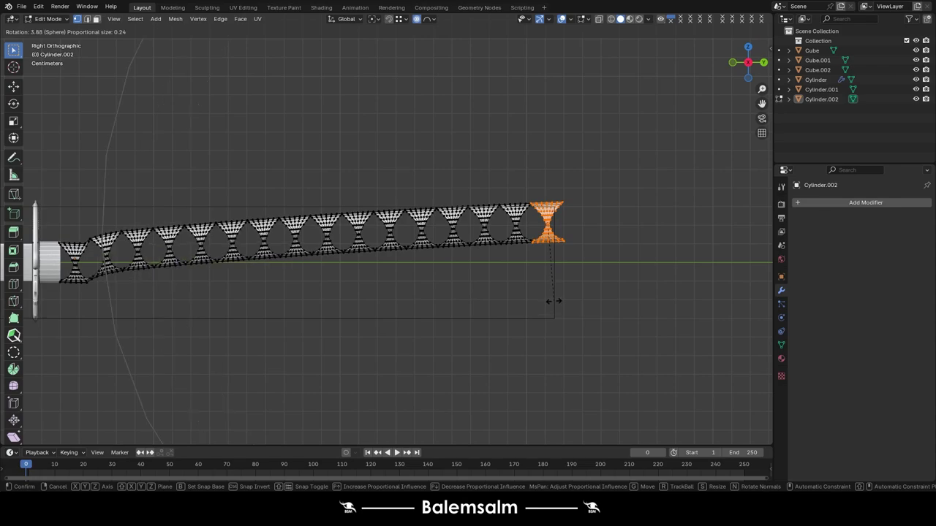
{"action": "scroll", "coordinate": [551, 299], "scroll_direction": "down", "scroll_amount": 1}
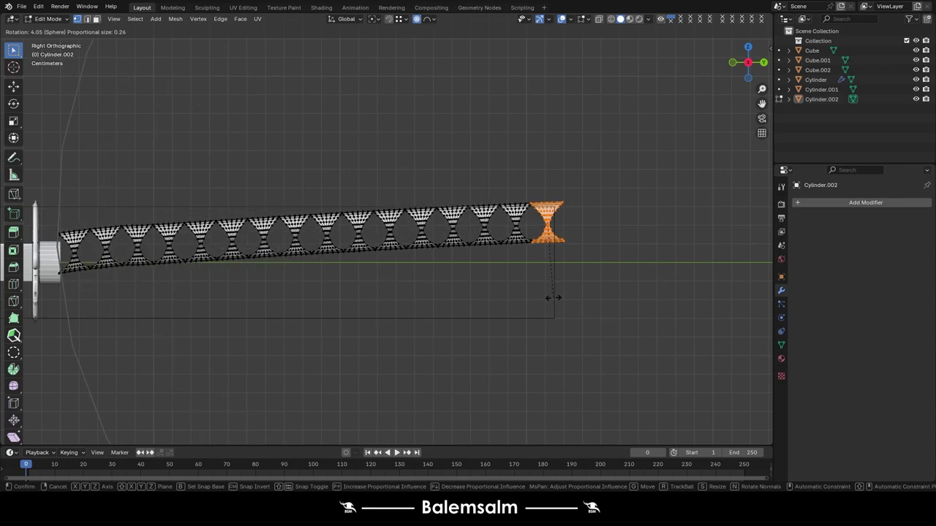
{"action": "left_click", "coordinate": [556, 296]}
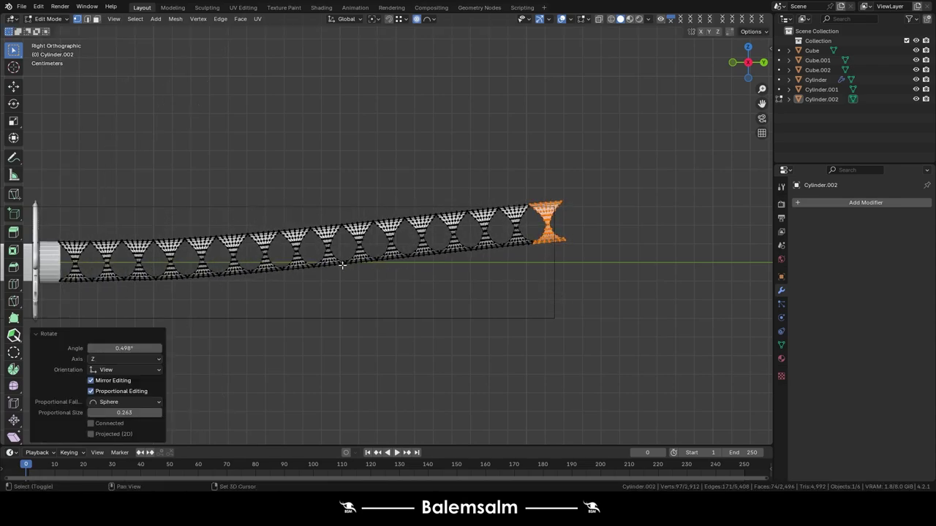
Back in Object Mode, reselect the wrap and move it vertically in right view.
{"action": "key", "text": "Tab"}
{"action": "scroll", "coordinate": [496, 199], "scroll_direction": "down", "scroll_amount": 4}
{"action": "mouse_move", "coordinate": [496, 199]}
{"action": "middle_mouse_down"}
{"action": "mouse_move", "coordinate": [290, 246]}
{"action": "mouse_move", "coordinate": [563, 172]}
{"action": "mouse_move", "coordinate": [459, 199]}
{"action": "middle_mouse_up"}
{"action": "scroll", "coordinate": [289, 246], "scroll_direction": "up", "scroll_amount": 5}
{"action": "scroll", "coordinate": [563, 172], "scroll_direction": "up", "scroll_amount": 2}
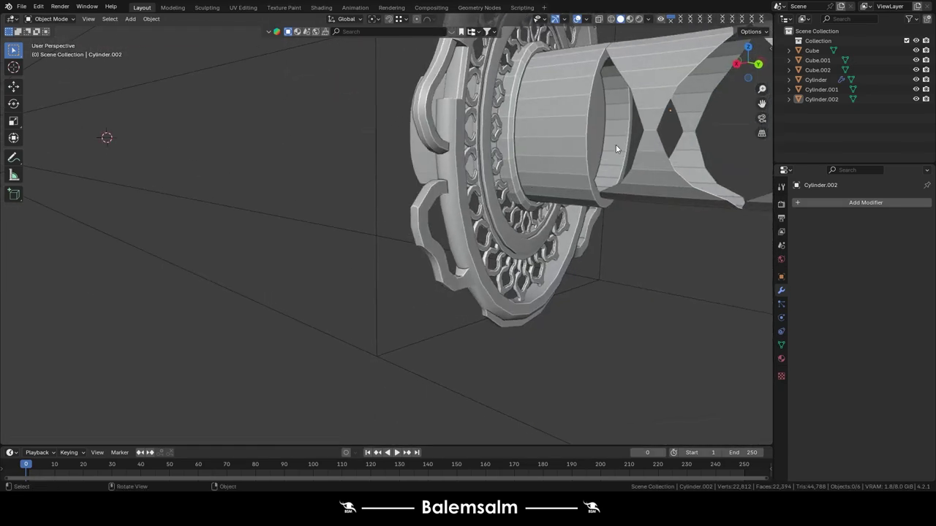
{"action": "left_click", "coordinate": [616, 149]}
{"action": "key", "text": "grave"}
{"action": "left_click", "coordinate": [706, 171]}
{"action": "key", "text": "g"}
{"action": "key", "text": "z"}
{"action": "left_click", "coordinate": [572, 190]}
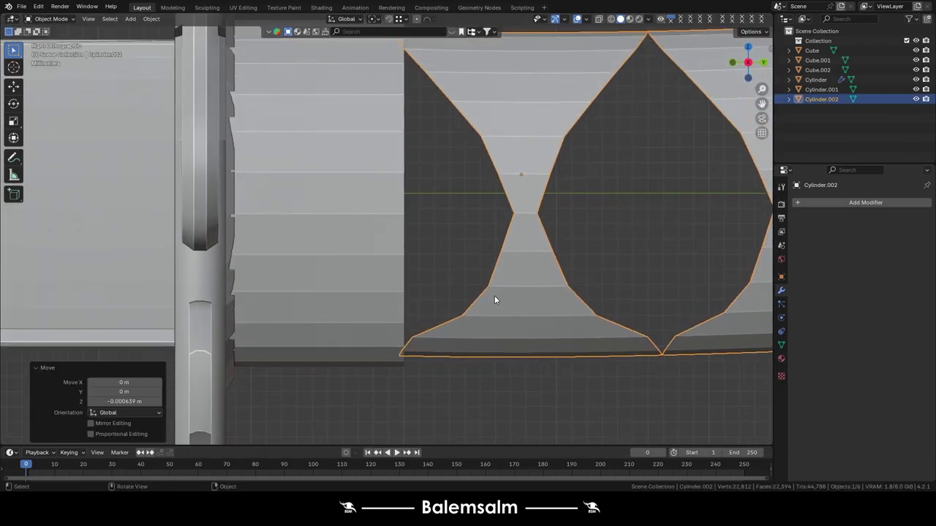
Deselect the wrap and frame the whole sword in view.
{"action": "scroll", "coordinate": [494, 300], "scroll_direction": "down", "scroll_amount": 2}
{"action": "scroll", "coordinate": [440, 171], "scroll_direction": "down", "scroll_amount": 2}
{"action": "left_click", "coordinate": [440, 172]}
{"action": "scroll", "coordinate": [440, 172], "scroll_direction": "down", "scroll_amount": 4}
{"action": "mouse_move", "coordinate": [461, 168]}
{"action": "middle_mouse_down", "text": "shift"}
{"action": "mouse_move", "coordinate": [297, 190]}
{"action": "mouse_move", "coordinate": [298, 160]}
{"action": "middle_mouse_up", "text": "shift"}
{"action": "scroll", "coordinate": [297, 191], "scroll_direction": "up", "scroll_amount": 4}
{"action": "scroll", "coordinate": [298, 180], "scroll_direction": "down", "scroll_amount": 3}
Add a small extra proportional bend to the wrap's end and check it in Object Mode.
{"action": "key", "text": "Tab"}
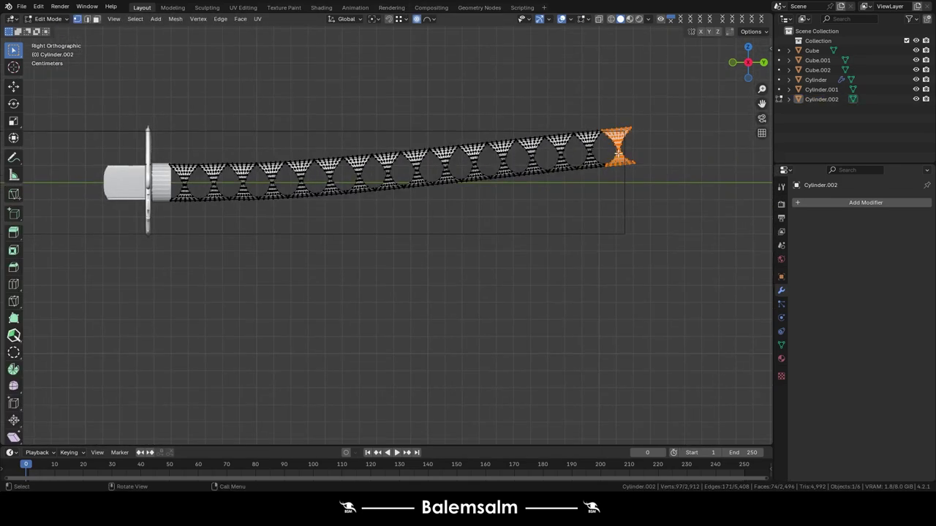
{"action": "key", "text": "r"}
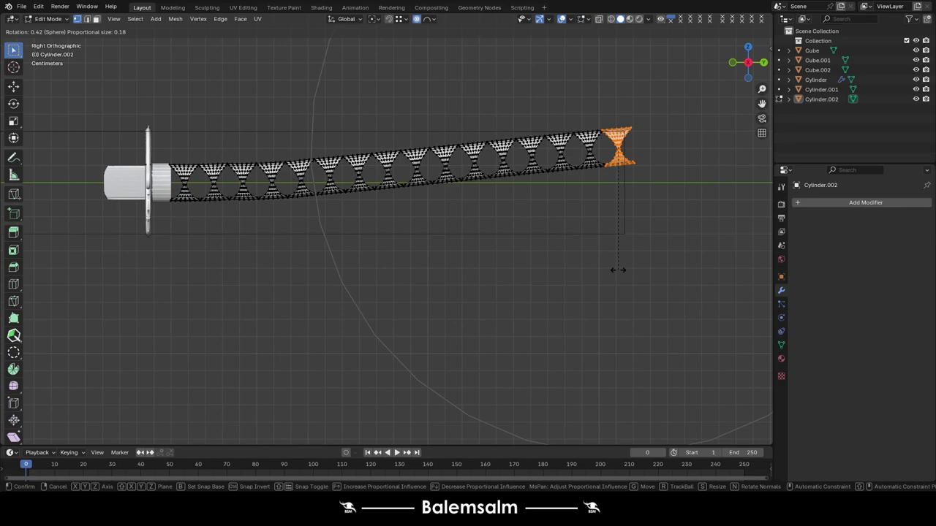
{"action": "left_click", "coordinate": [621, 264]}
{"action": "key", "text": "Tab"}
{"action": "scroll", "coordinate": [585, 241], "scroll_direction": "up", "scroll_amount": 3}
{"action": "scroll", "coordinate": [578, 238], "scroll_direction": "down", "scroll_amount": 4}
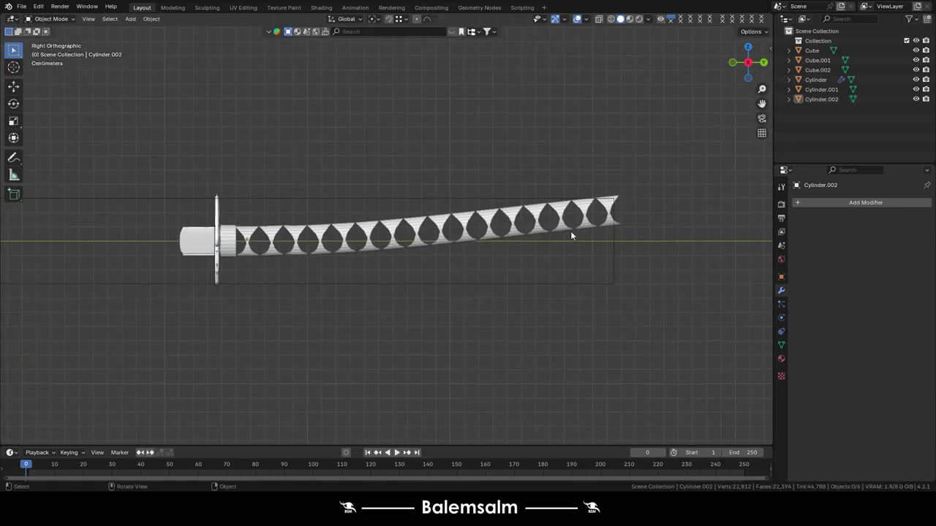
Apply a final proportional rotation to sweep the wrap's tip further upward, then open the Add menu.
{"action": "key", "text": "Tab"}
{"action": "scroll", "coordinate": [571, 235], "scroll_direction": "up", "scroll_amount": 2}
{"action": "key", "text": "r"}
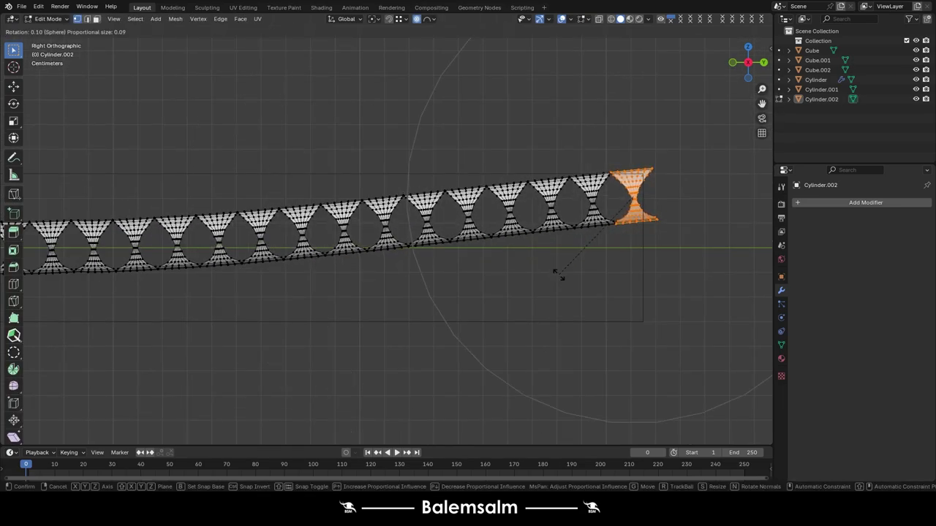
{"action": "left_click", "coordinate": [558, 275]}
{"action": "key", "text": "Tab"}
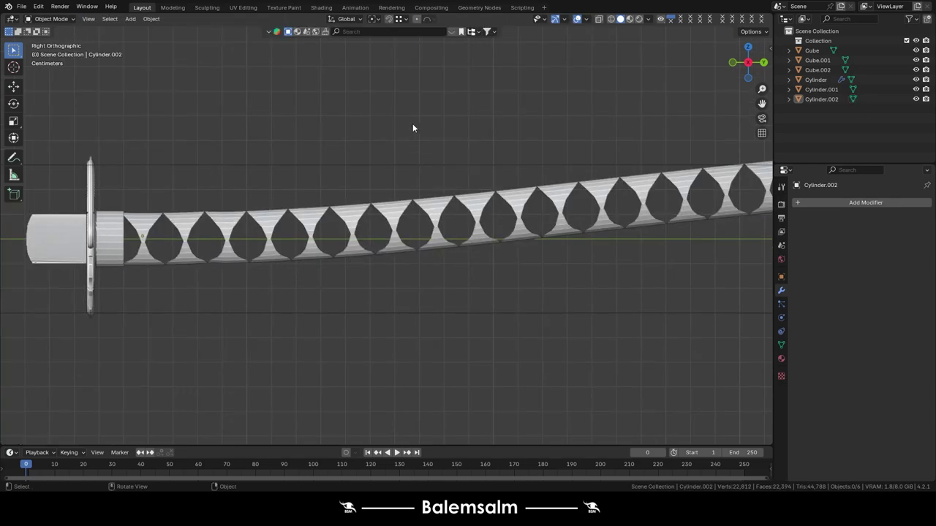
{"action": "scroll", "coordinate": [412, 124], "scroll_direction": "down", "scroll_amount": 3}
{"action": "key", "text": "shift+a"}
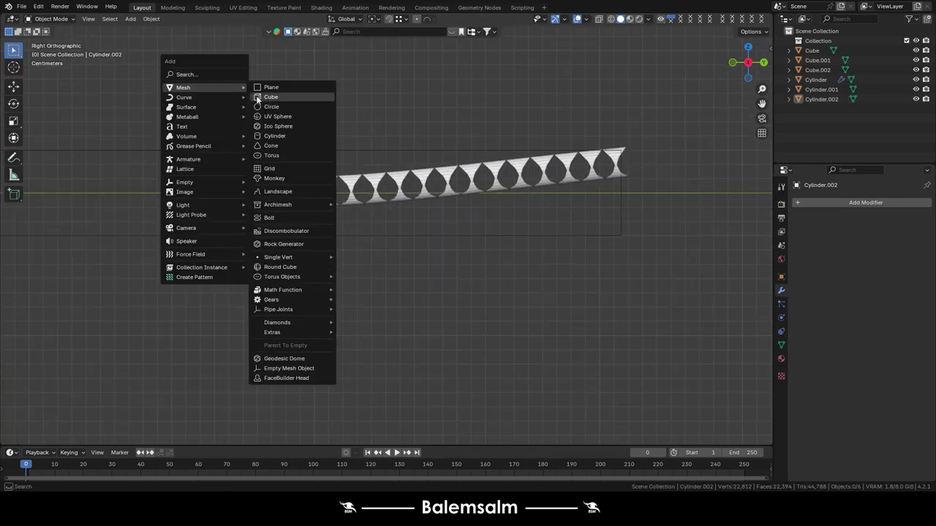
Add a cube and scale it down twice in Edit Mode.
{"action": "left_click", "coordinate": [271, 96]}
{"action": "key", "text": "Tab"}
{"action": "key", "text": "s"}
{"action": "left_click", "coordinate": [234, 160]}
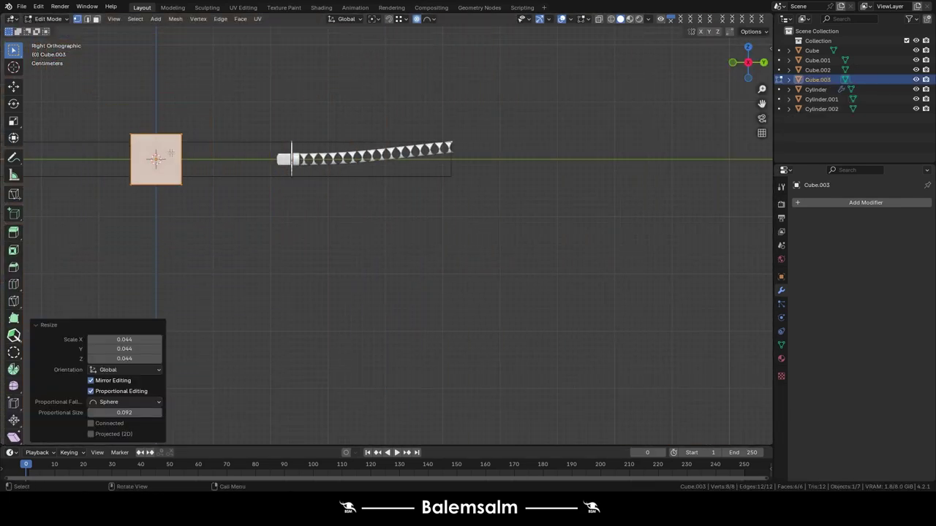
{"action": "scroll", "coordinate": [180, 157], "scroll_direction": "up", "scroll_amount": 5}
{"action": "key", "text": "s"}
{"action": "left_click", "coordinate": [184, 156]}
{"action": "key", "text": "Tab"}
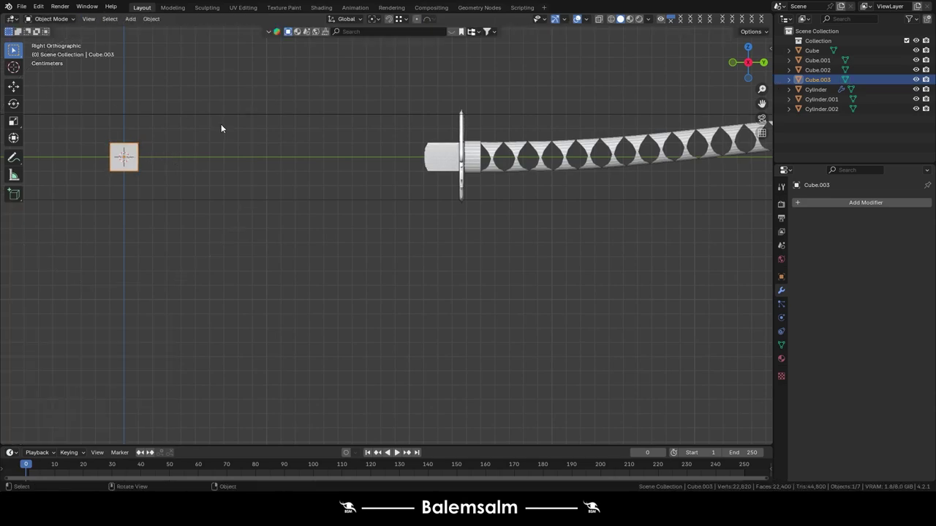
Move the cube along Y beside the guard and narrow it along X.
{"action": "key", "text": "g"}
{"action": "key", "text": "y"}
{"action": "left_click", "coordinate": [483, 139]}
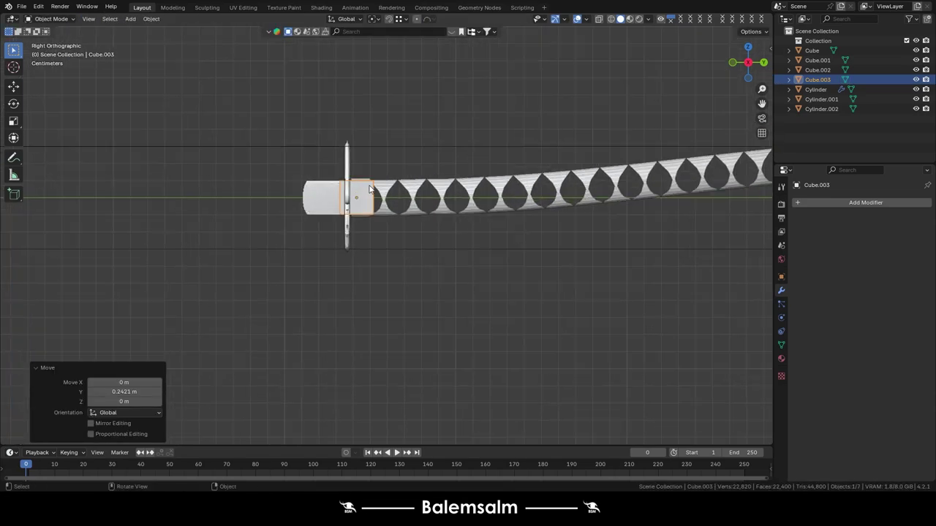
{"action": "scroll", "coordinate": [410, 190], "scroll_direction": "up", "scroll_amount": 8}
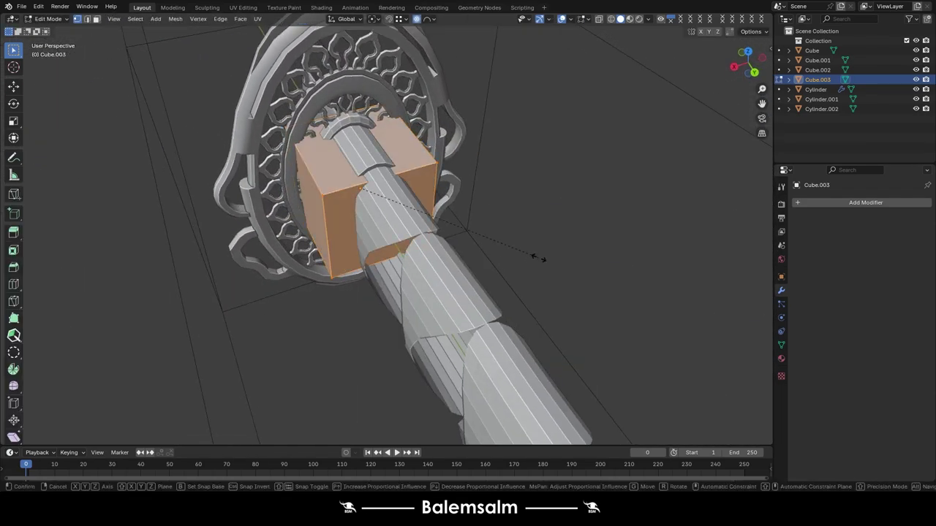
{"action": "key", "text": "s"}
{"action": "key", "text": "x"}
{"action": "left_click", "coordinate": [398, 210]}
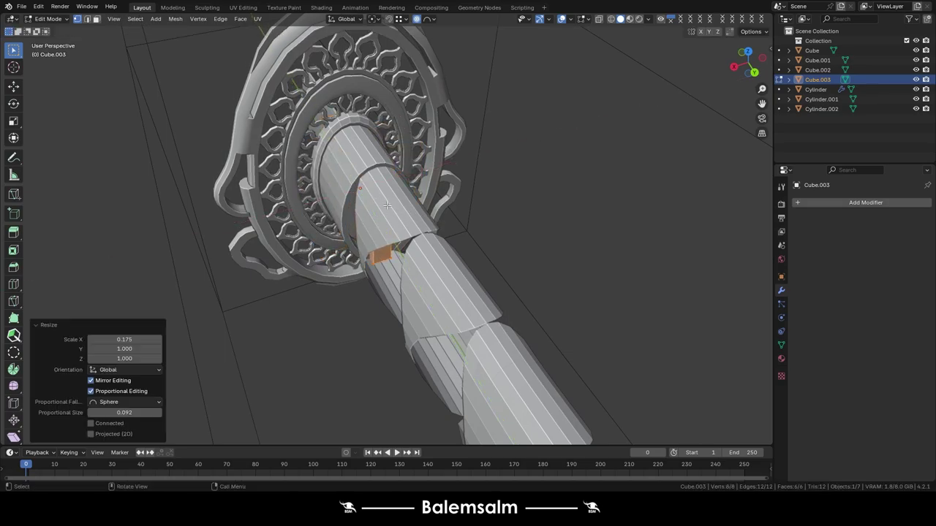
In right orthographic view, move the wrap's tip to curve it upward.
{"action": "middle_click_drag", "start_coordinate": [398, 210], "coordinate": [278, 240]}
{"action": "key", "text": "grave"}
{"action": "left_click", "coordinate": [300, 240]}
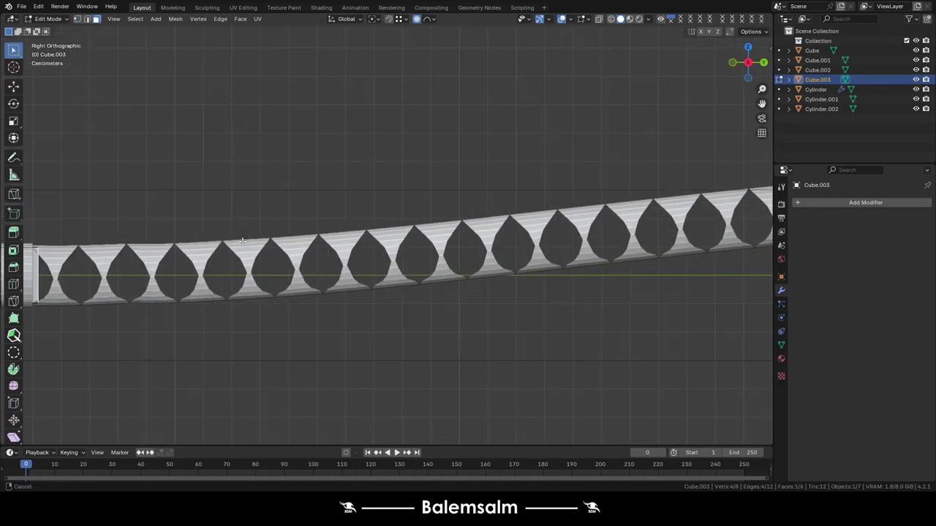
{"action": "scroll", "coordinate": [395, 241], "scroll_direction": "down", "scroll_amount": 5}
{"action": "key", "text": "g"}
{"action": "left_click", "coordinate": [265, 245]}
Turn proportional editing off and reposition the wrap's end section.
{"action": "key", "text": "shift+o"}
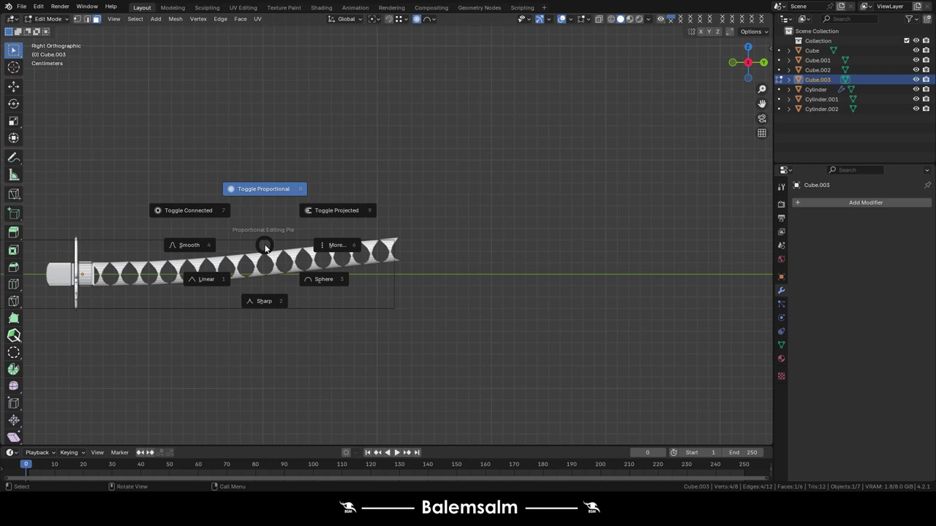
{"action": "left_click", "coordinate": [265, 191]}
{"action": "key", "text": "g"}
{"action": "left_click", "coordinate": [443, 243]}
Add 15 loop cuts along the wrap's length.
{"action": "scroll", "coordinate": [424, 248], "scroll_direction": "up", "scroll_amount": 3}
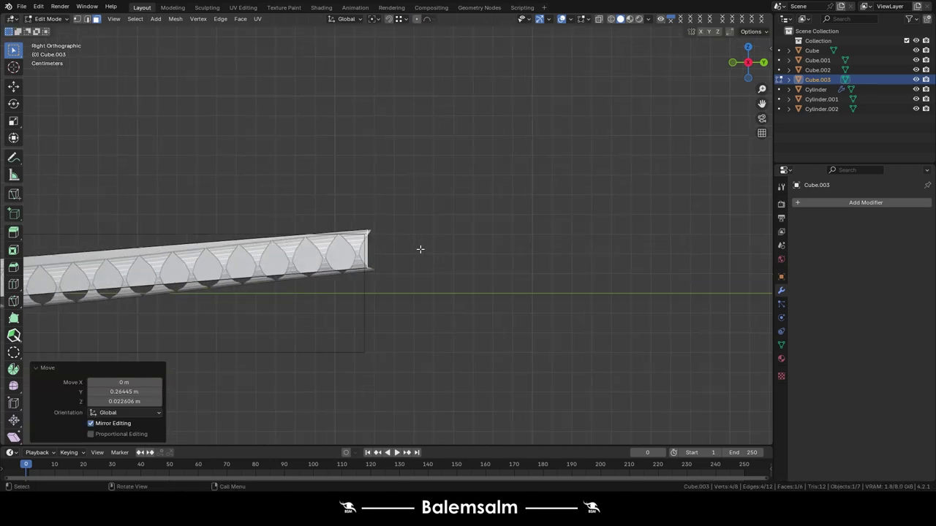
{"action": "scroll", "coordinate": [351, 263], "scroll_direction": "down", "scroll_amount": 2}
{"action": "scroll", "coordinate": [264, 218], "scroll_direction": "up", "scroll_amount": 4}
{"action": "scroll", "coordinate": [264, 217], "scroll_direction": "down", "scroll_amount": 3}
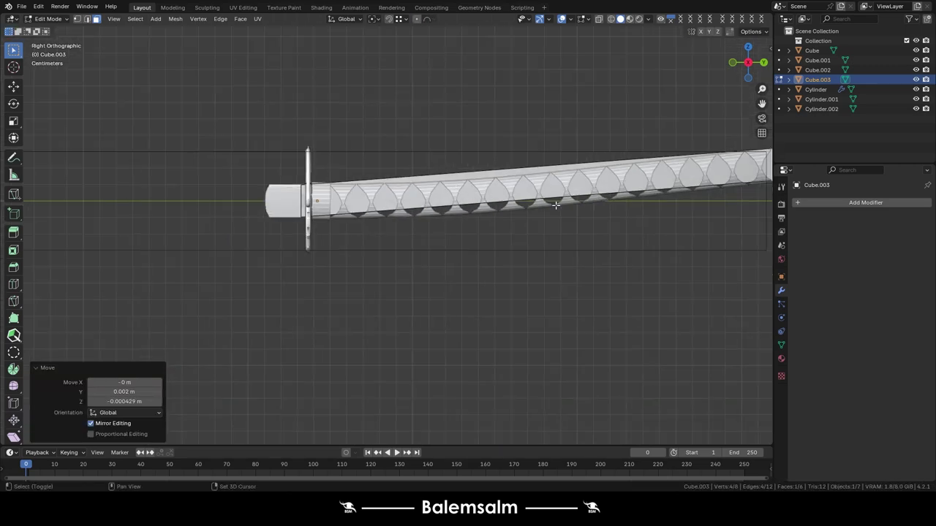
{"action": "scroll", "coordinate": [381, 231], "scroll_direction": "down", "scroll_amount": 3, "text": "ctrl"}
{"action": "left_click", "coordinate": [381, 231]}
Select a single edge loop on the wrap and bring up the proportional falloff options.
{"action": "scroll", "coordinate": [385, 209], "scroll_direction": "up", "scroll_amount": 3}
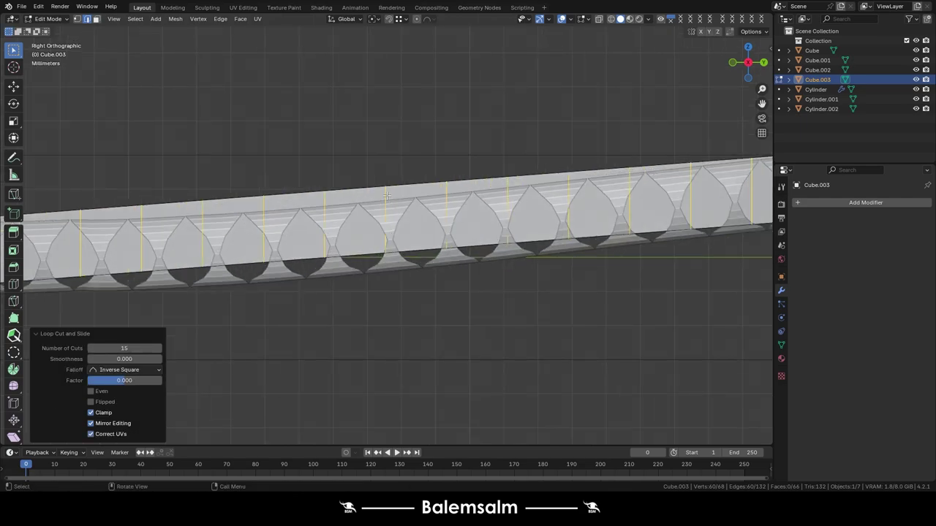
{"action": "left_click", "coordinate": [383, 202], "text": "alt"}
{"action": "scroll", "coordinate": [385, 203], "scroll_direction": "down", "scroll_amount": 3}
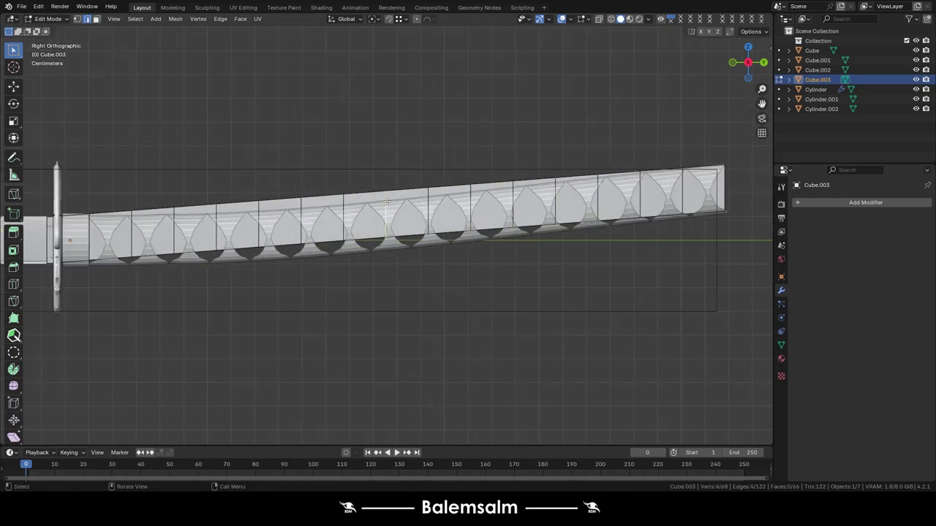
{"action": "scroll", "coordinate": [386, 203], "scroll_direction": "down", "scroll_amount": 2}
{"action": "key", "text": "shift+o"}
With Sphere proportional falloff, shift the first two wrap edge loops along Z.
{"action": "left_click", "coordinate": [445, 236]}
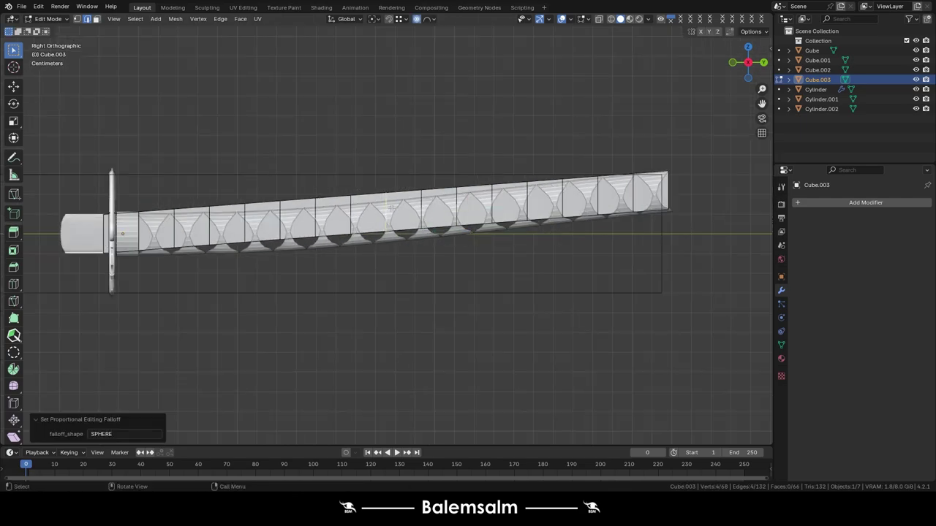
{"action": "key", "text": "g"}
{"action": "key", "text": "z"}
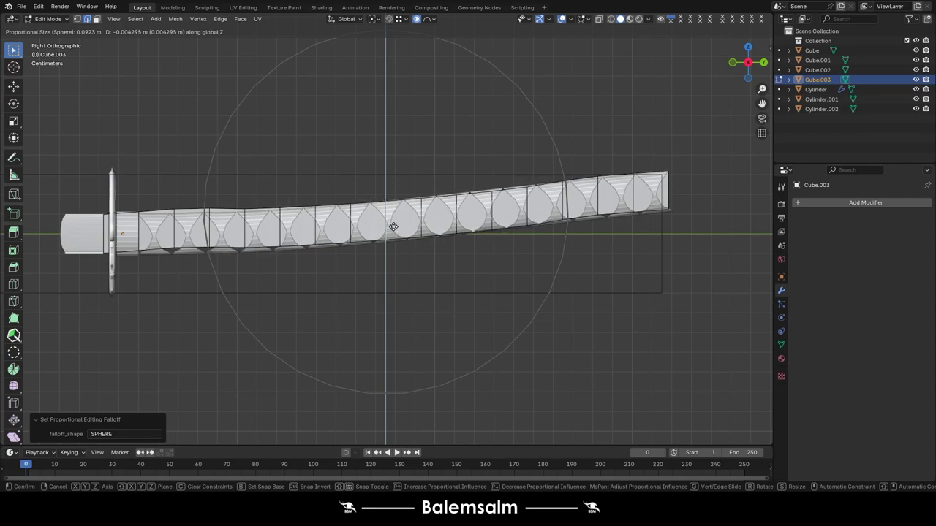
{"action": "left_click", "coordinate": [393, 226]}
{"action": "scroll", "coordinate": [216, 229], "scroll_direction": "up", "scroll_amount": 1}
{"action": "left_click", "coordinate": [212, 230], "text": "alt"}
{"action": "key", "text": "g"}
{"action": "key", "text": "z"}
{"action": "scroll", "coordinate": [216, 229], "scroll_direction": "up", "scroll_amount": 1}
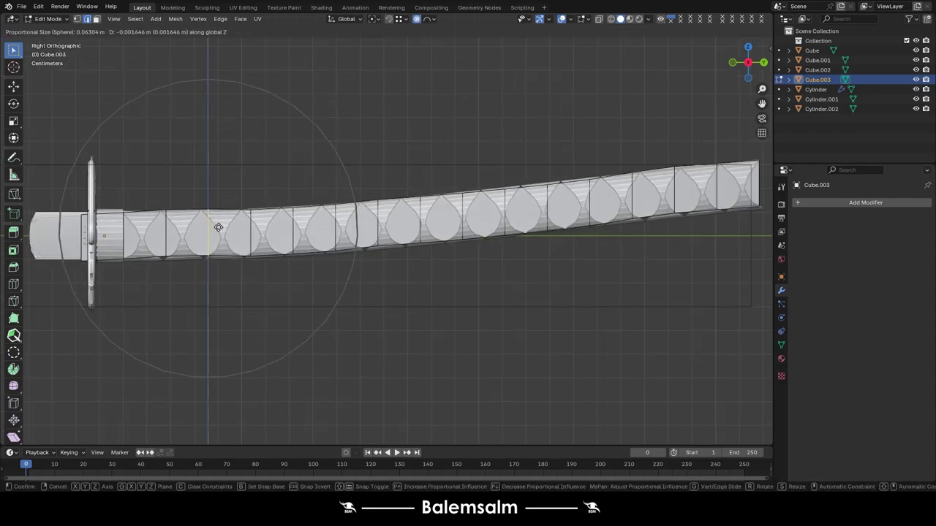
{"action": "left_click", "coordinate": [219, 229]}
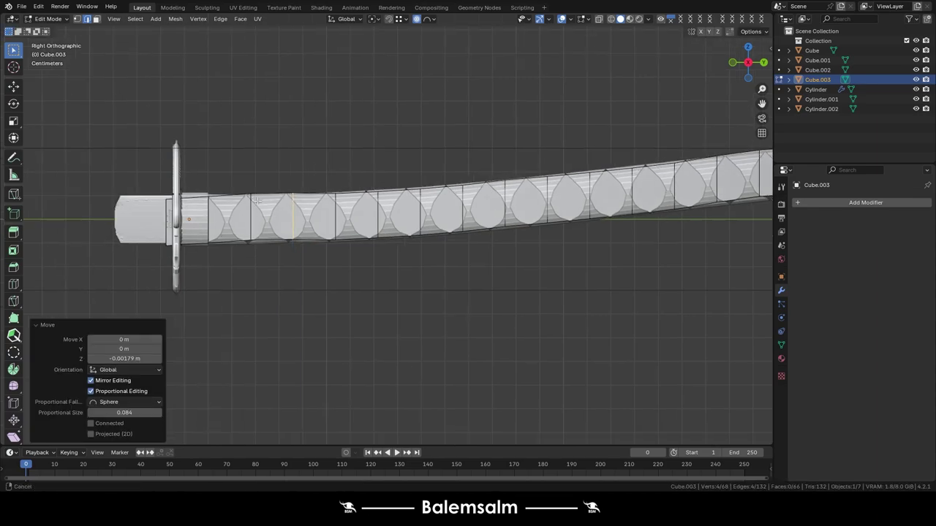
{"action": "scroll", "coordinate": [219, 229], "scroll_direction": "up", "scroll_amount": 2}
Raise or lower the edge loop near the guard and the next loop along Z.
{"action": "left_click", "coordinate": [182, 184], "text": "alt"}
{"action": "scroll", "coordinate": [160, 227], "scroll_direction": "up", "scroll_amount": 2}
{"action": "key", "text": "g"}
{"action": "key", "text": "z"}
{"action": "scroll", "coordinate": [159, 227], "scroll_direction": "up", "scroll_amount": 4}
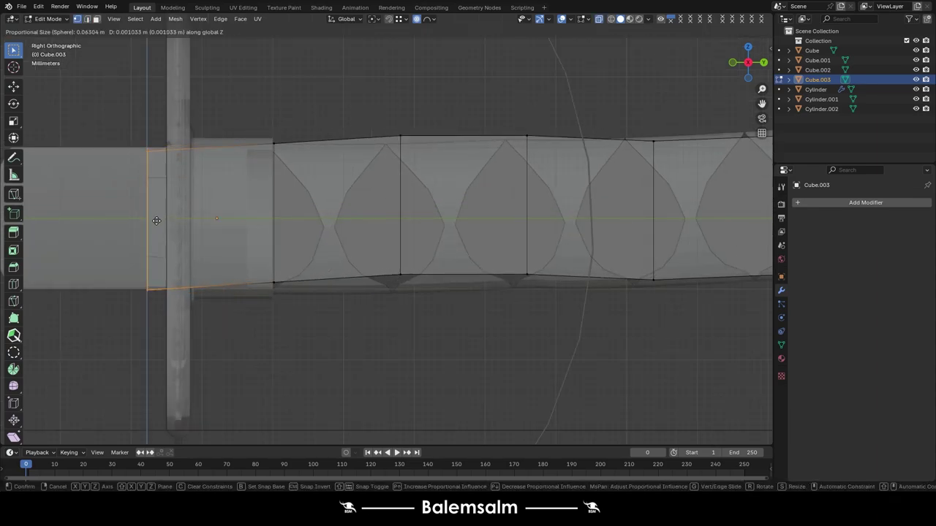
{"action": "scroll", "coordinate": [155, 226], "scroll_direction": "up", "scroll_amount": 5}
{"action": "left_click", "coordinate": [152, 220]}
{"action": "left_click", "coordinate": [400, 183], "text": "alt"}
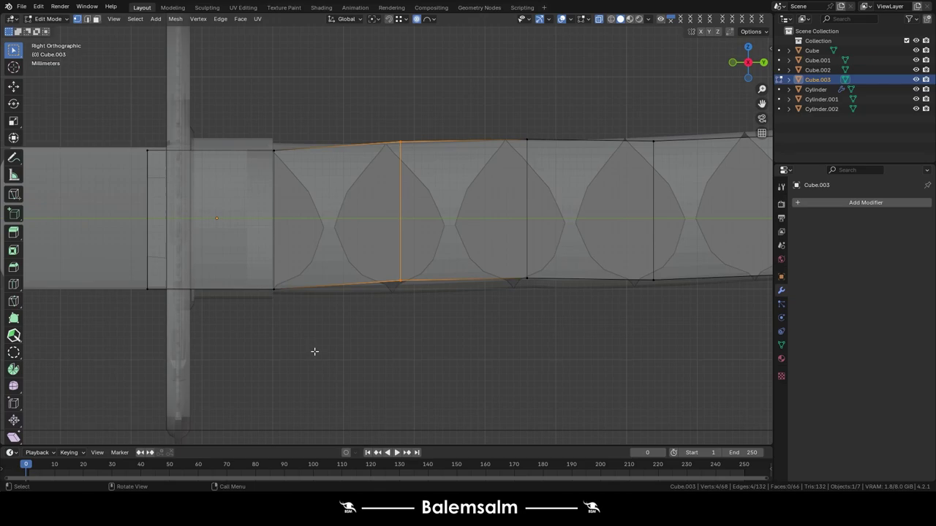
{"action": "key", "text": "g"}
{"action": "key", "text": "z"}
{"action": "scroll", "coordinate": [310, 355], "scroll_direction": "down", "scroll_amount": 2}
{"action": "left_click", "coordinate": [298, 166]}
Make small height adjustments to three more edge loops further along the wrap.
{"action": "left_click", "coordinate": [272, 219], "text": "alt"}
{"action": "key", "text": "g"}
{"action": "key", "text": "Escape"}
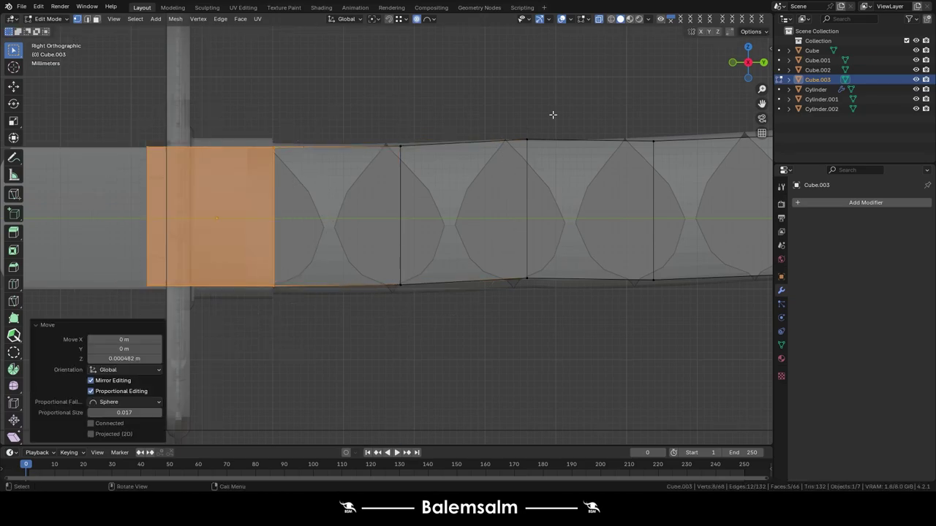
{"action": "left_click", "coordinate": [526, 220], "text": "alt"}
{"action": "key", "text": "g"}
{"action": "left_click", "coordinate": [536, 249]}
{"action": "left_click", "coordinate": [273, 219], "text": "alt"}
{"action": "key", "text": "g"}
{"action": "left_click", "coordinate": [314, 292]}
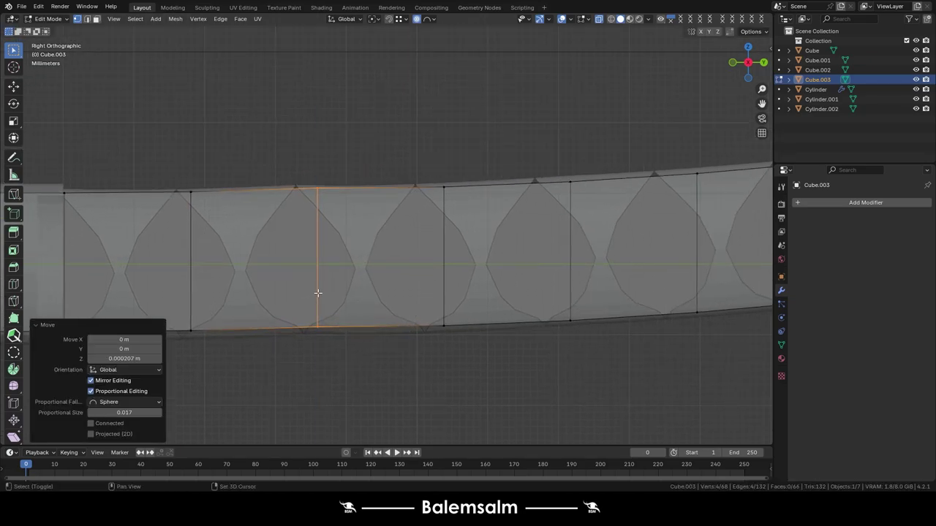
Reselect the wrap object, Cube.003, and return to its mesh in edge select mode.
{"action": "key", "text": "Tab"}
{"action": "scroll", "coordinate": [416, 190], "scroll_direction": "down", "scroll_amount": 5}
{"action": "mouse_move", "coordinate": [417, 190]}
{"action": "middle_mouse_down"}
{"action": "mouse_move", "coordinate": [338, 255]}
{"action": "mouse_move", "coordinate": [425, 225]}
{"action": "mouse_move", "coordinate": [490, 86]}
{"action": "middle_mouse_up"}
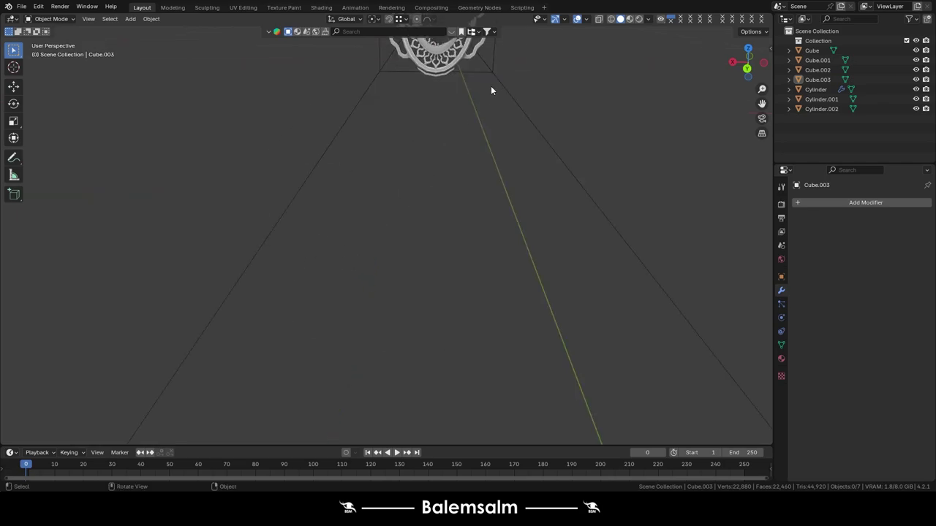
{"action": "scroll", "coordinate": [437, 159], "scroll_direction": "up", "scroll_amount": 5}
{"action": "left_click", "coordinate": [386, 143]}
{"action": "mouse_move", "coordinate": [387, 149]}
{"action": "middle_mouse_down"}
{"action": "mouse_move", "coordinate": [399, 208]}
{"action": "mouse_move", "coordinate": [472, 134]}
{"action": "mouse_move", "coordinate": [350, 184]}
{"action": "middle_mouse_up"}
{"action": "key", "text": "Tab"}
{"action": "scroll", "coordinate": [400, 209], "scroll_direction": "down", "scroll_amount": 5}
{"action": "scroll", "coordinate": [471, 134], "scroll_direction": "up", "scroll_amount": 3}
{"action": "key", "text": "2"}
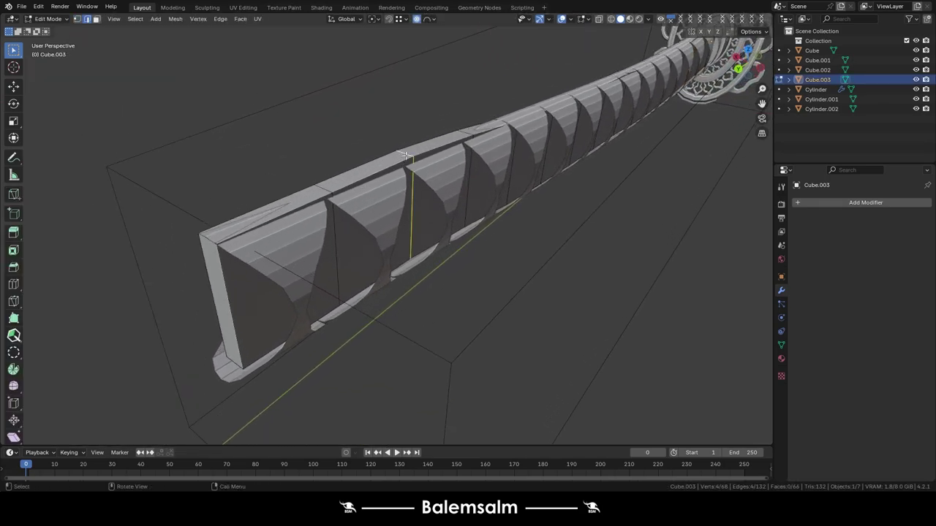
Shift two edges along the wrap vertically on Z to refine the bend.
{"action": "key", "text": "g"}
{"action": "key", "text": "z"}
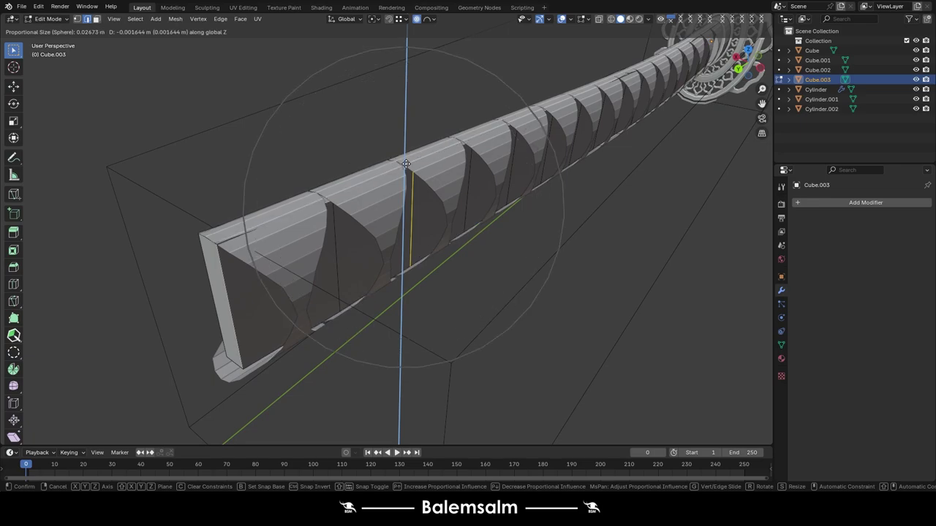
{"action": "left_click", "coordinate": [407, 164]}
{"action": "scroll", "coordinate": [406, 164], "scroll_direction": "up", "scroll_amount": 3}
{"action": "scroll", "coordinate": [407, 163], "scroll_direction": "up", "scroll_amount": 2}
{"action": "left_click", "coordinate": [480, 183]}
{"action": "key", "text": "g"}
{"action": "key", "text": "z"}
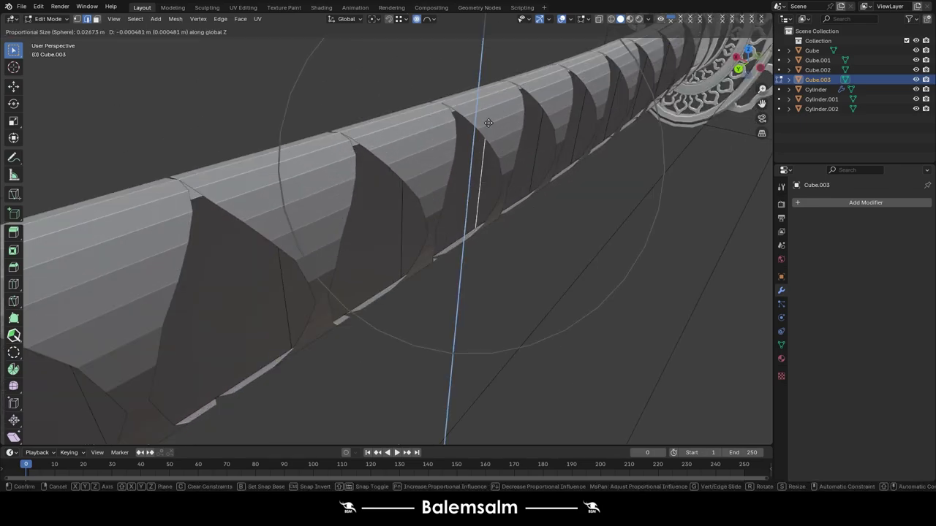
{"action": "left_click", "coordinate": [488, 123]}
Orbit around to view the hilt's end at an angle in edit mode.
{"action": "key", "text": "Tab"}
{"action": "scroll", "coordinate": [479, 129], "scroll_direction": "down", "scroll_amount": 5}
{"action": "mouse_move", "coordinate": [480, 129]}
{"action": "middle_mouse_down"}
{"action": "mouse_move", "coordinate": [431, 105]}
{"action": "mouse_move", "coordinate": [466, 163]}
{"action": "mouse_move", "coordinate": [858, 155]}
{"action": "middle_mouse_up"}
{"action": "key", "text": "Tab"}
{"action": "middle_click_drag", "start_coordinate": [599, 197], "coordinate": [516, 191]}
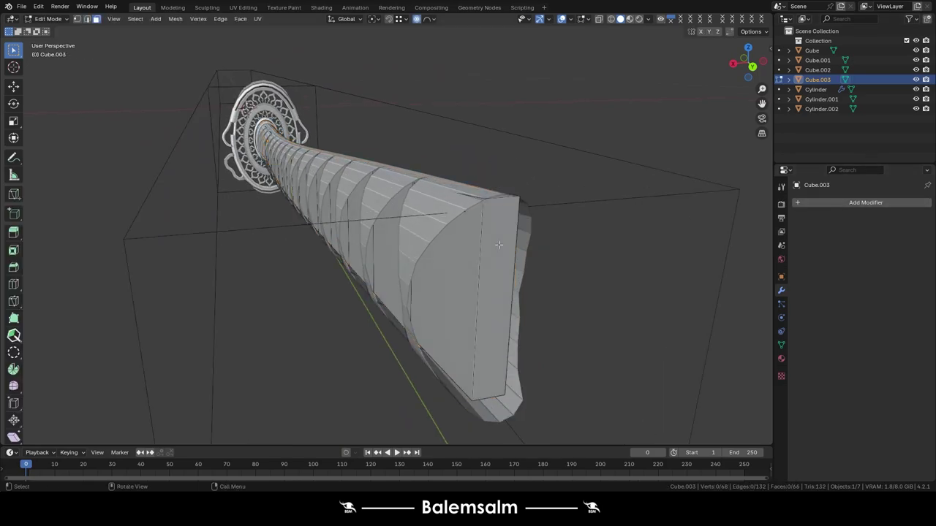
Shift the wrap's end face along Z.
{"action": "left_click", "coordinate": [498, 245]}
{"action": "key", "text": "g"}
{"action": "key", "text": "z"}
{"action": "left_click", "coordinate": [501, 249]}
{"action": "middle_click_drag", "start_coordinate": [502, 249], "coordinate": [422, 207]}
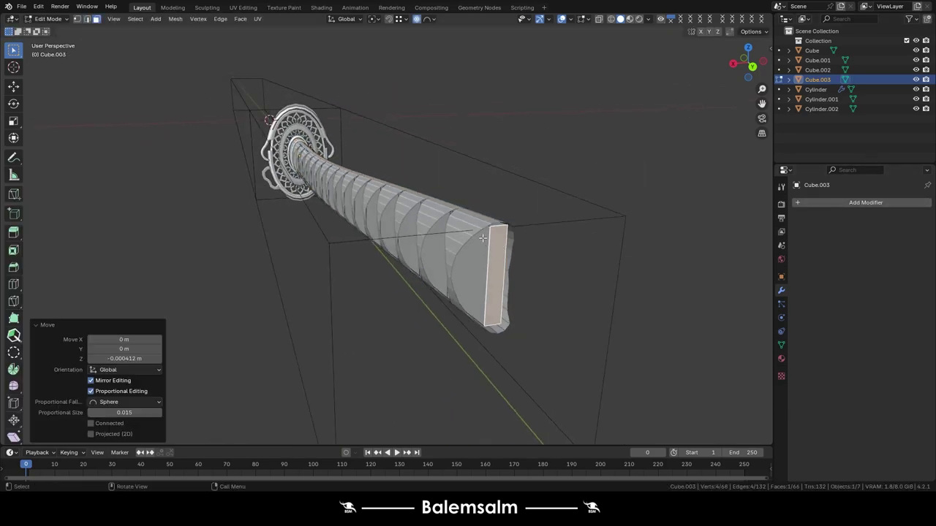
Add two loop cuts across the end and scale them wider along X.
{"action": "left_click", "coordinate": [395, 225]}
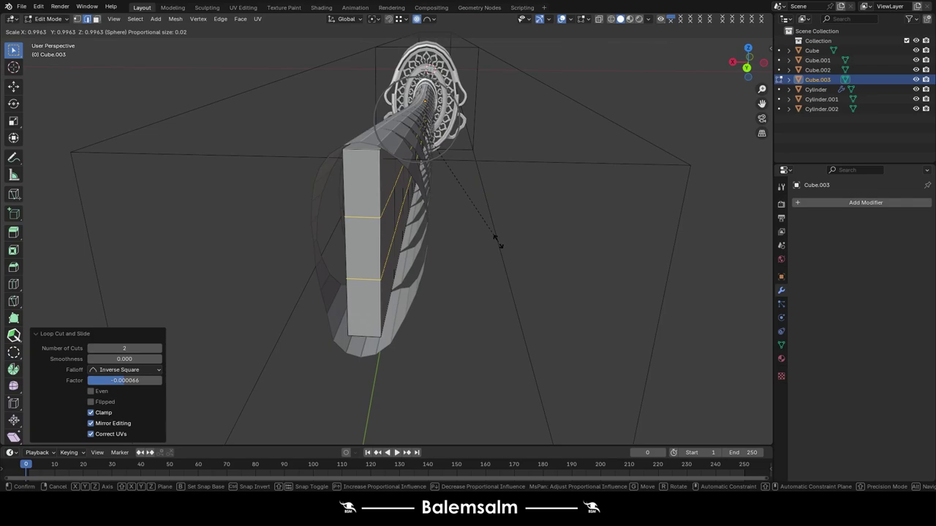
{"action": "right_click", "coordinate": [514, 195]}
{"action": "key", "text": "z"}
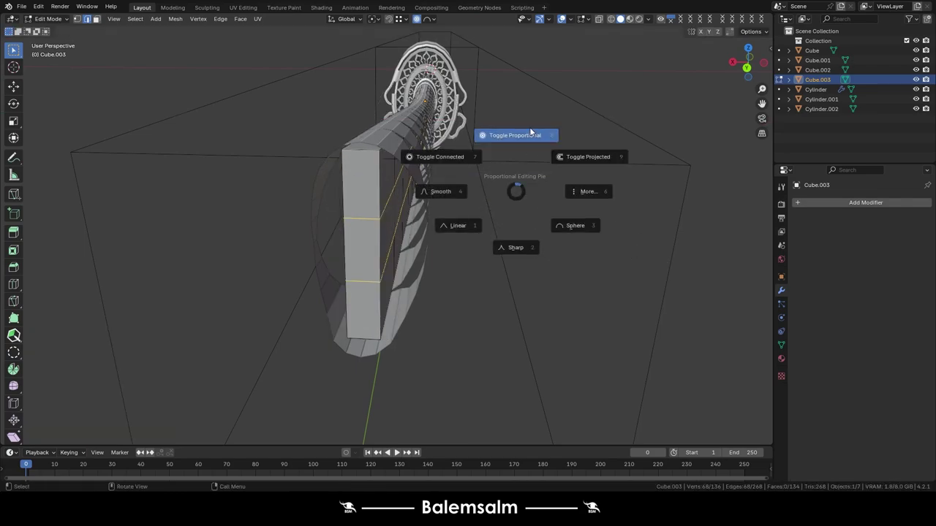
{"action": "key", "text": "Escape"}
{"action": "key", "text": "s"}
{"action": "key", "text": "x"}
{"action": "left_click", "coordinate": [106, 219]}
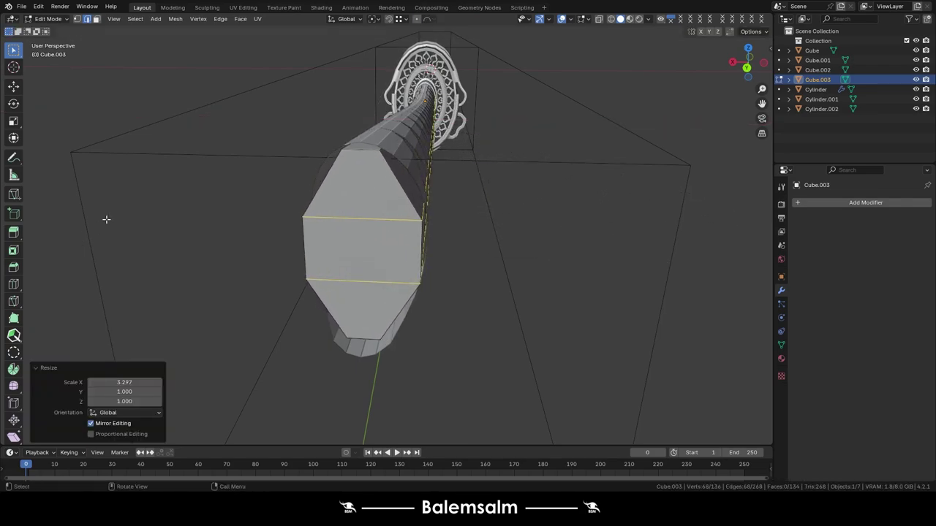
Try bevelling the new loops, then undo the bevel.
{"action": "key", "text": "ctrl+b"}
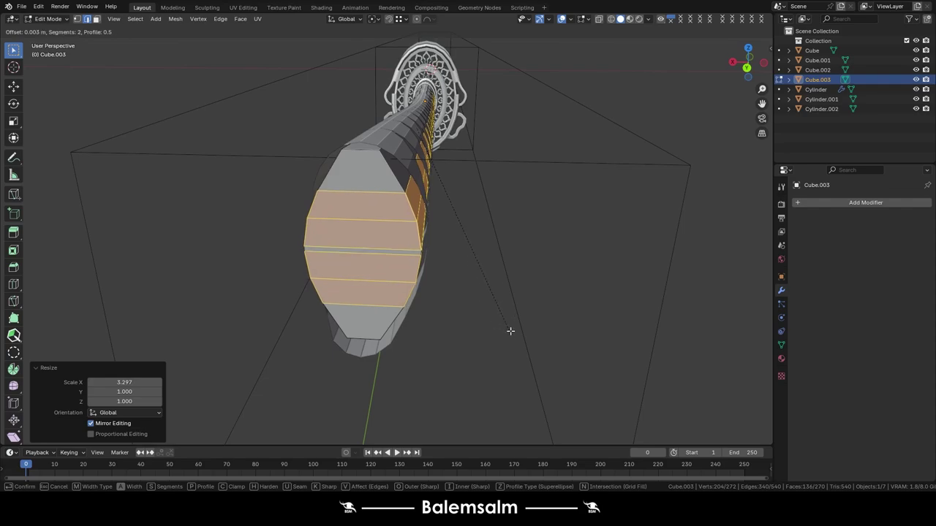
{"action": "left_click", "coordinate": [497, 319]}
{"action": "key", "text": "ctrl+z"}
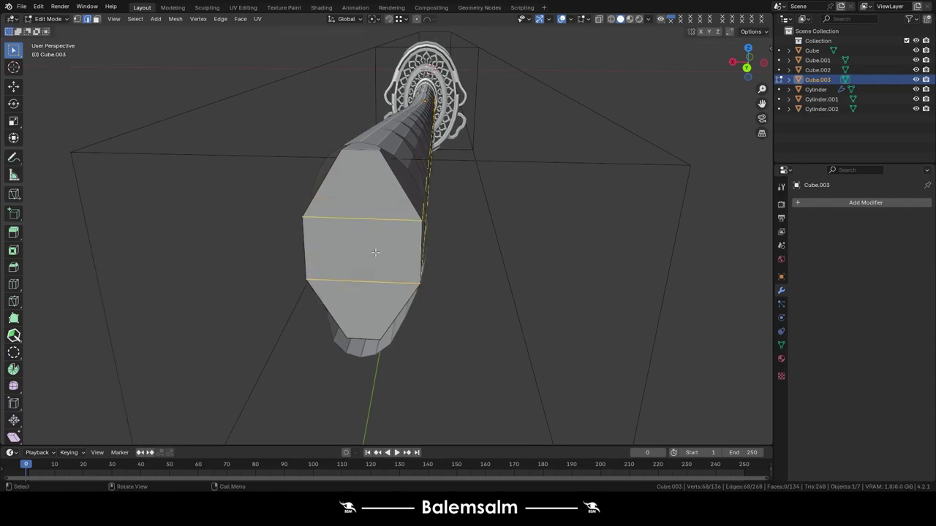
{"action": "middle_click_drag", "start_coordinate": [453, 279], "coordinate": [449, 268]}
Add another loop, select it with the upper loop, and widen both along X.
{"action": "left_click", "coordinate": [389, 126]}
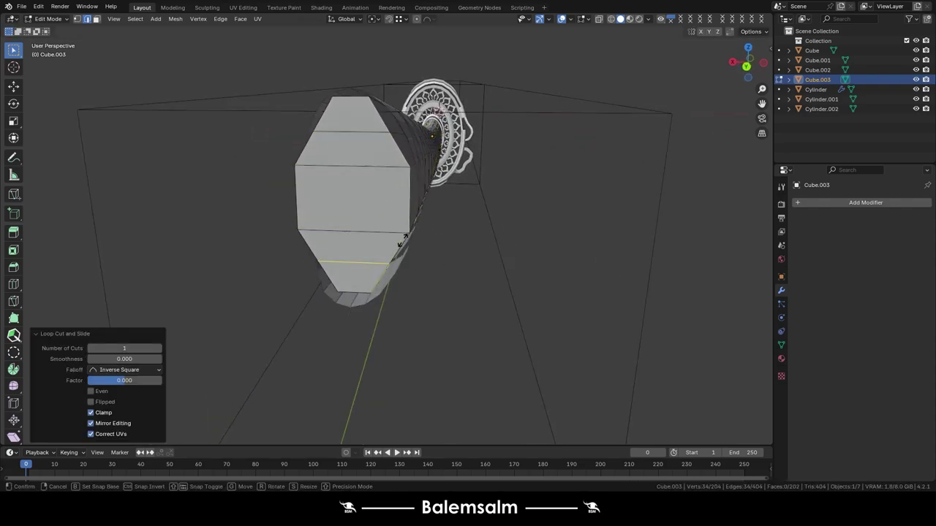
{"action": "left_click", "coordinate": [365, 133], "text": "alt+shift"}
{"action": "key", "text": "s"}
{"action": "key", "text": "x"}
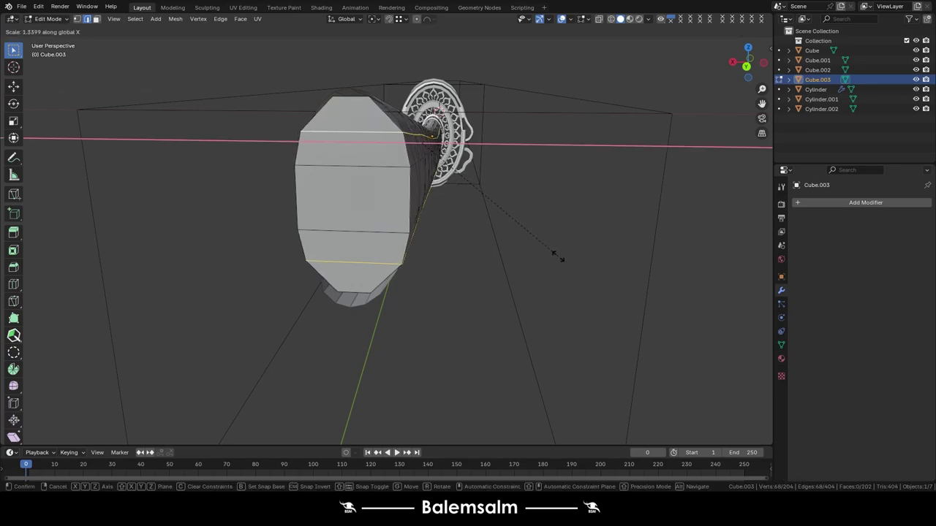
{"action": "left_click", "coordinate": [549, 252]}
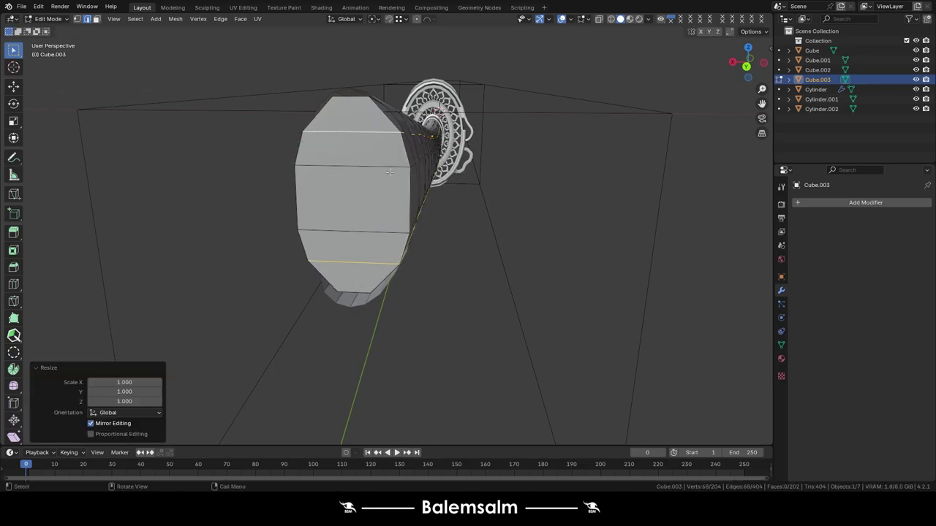
{"action": "mouse_move", "coordinate": [402, 218]}
{"action": "middle_mouse_down"}
{"action": "mouse_move", "coordinate": [344, 168]}
{"action": "mouse_move", "coordinate": [274, 240]}
{"action": "mouse_move", "coordinate": [508, 139]}
{"action": "middle_mouse_up"}
Give Cylinder.002 a Solidify modifier with -0.001 m thickness.
{"action": "key", "text": "Tab"}
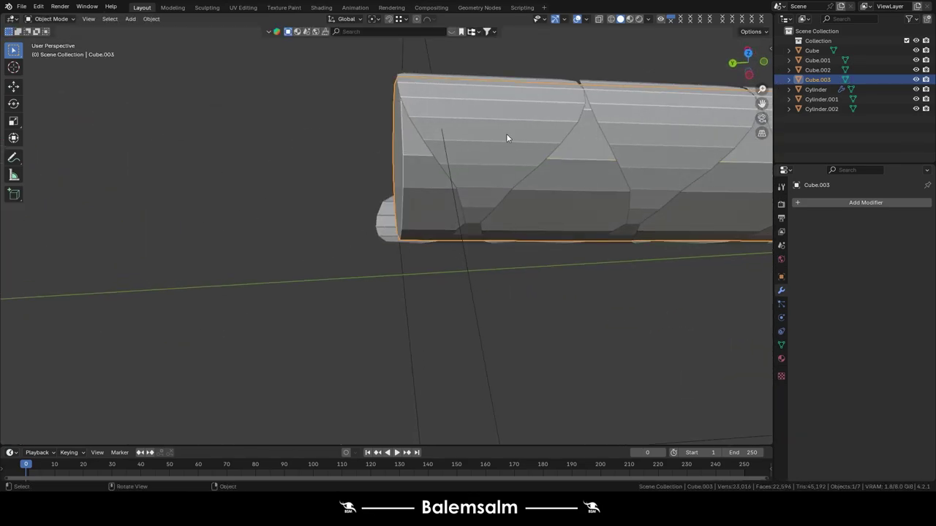
{"action": "left_click", "coordinate": [508, 138]}
{"action": "left_click", "coordinate": [910, 202]}
{"action": "mouse_move", "coordinate": [866, 198]}
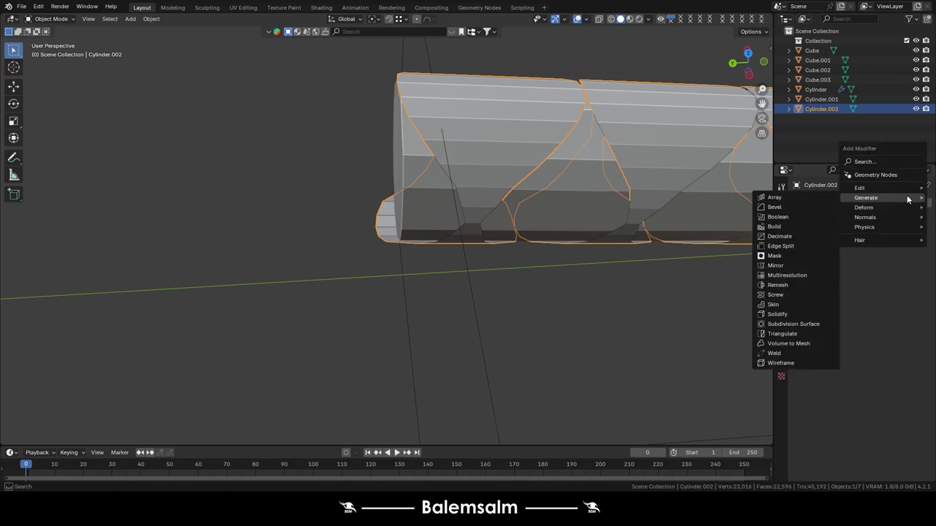
{"action": "left_click", "coordinate": [778, 314]}
{"action": "middle_click_drag", "start_coordinate": [395, 193], "coordinate": [512, 168]}
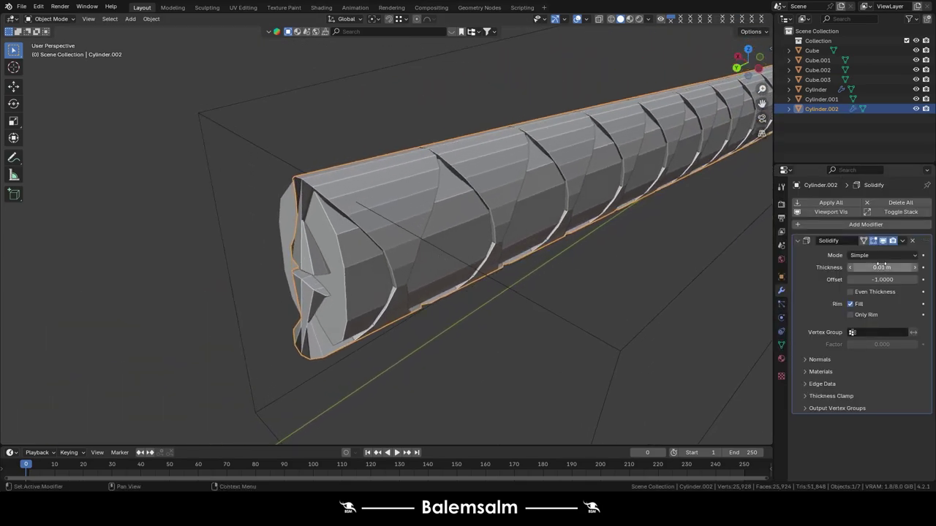
{"action": "left_click_drag", "start_coordinate": [882, 267], "coordinate": [863, 267]}
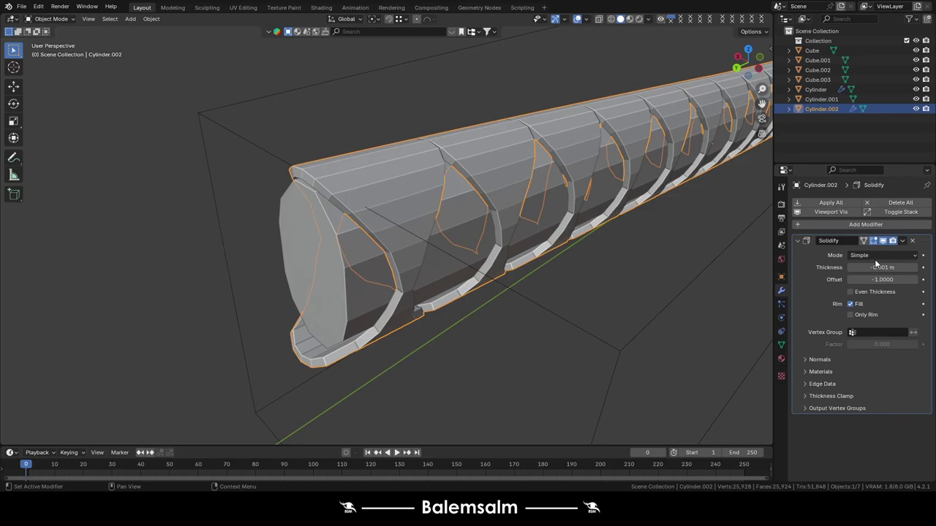
{"action": "middle_click_drag", "start_coordinate": [410, 212], "coordinate": [476, 182]}
Apply Shade Auto Smooth to the teardrop wrap Cylinder.002.
{"action": "right_click", "coordinate": [475, 187]}
{"action": "left_click", "coordinate": [487, 135]}
{"action": "middle_click_drag", "start_coordinate": [443, 125], "coordinate": [804, 169]}
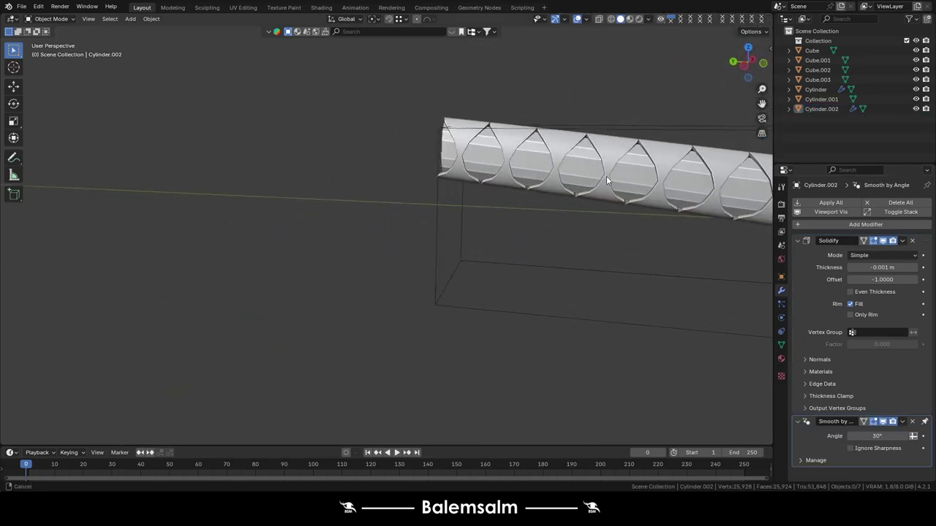
{"action": "scroll", "coordinate": [329, 208], "scroll_direction": "down", "scroll_amount": 3}
{"action": "scroll", "coordinate": [329, 209], "scroll_direction": "down", "scroll_amount": 2}
Auto-smooth Cube.003 at 30°, then deselect and orbit to the handle's end.
{"action": "left_click", "coordinate": [317, 204]}
{"action": "right_click", "coordinate": [316, 204]}
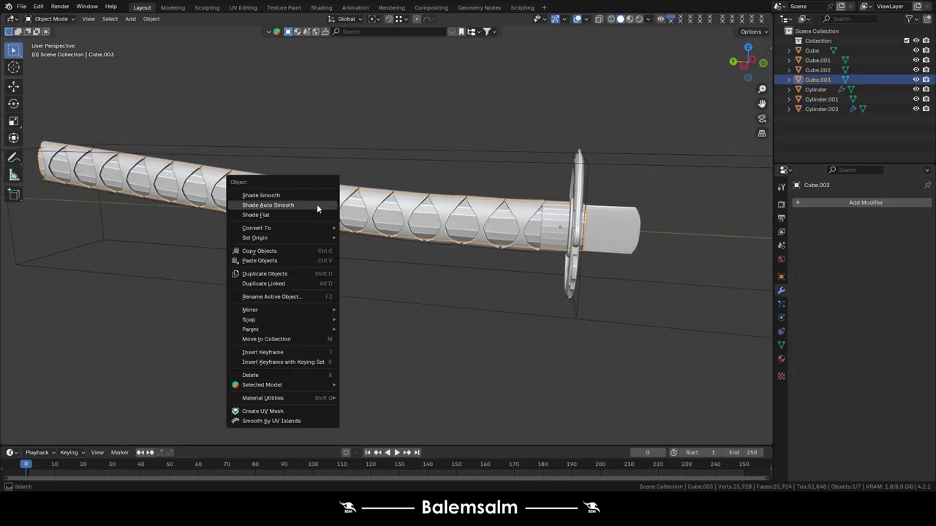
{"action": "left_click", "coordinate": [316, 204]}
{"action": "left_click", "coordinate": [325, 146]}
{"action": "mouse_move", "coordinate": [325, 146]}
{"action": "middle_mouse_down"}
{"action": "mouse_move", "coordinate": [475, 235]}
{"action": "mouse_move", "coordinate": [461, 235]}
{"action": "middle_mouse_up"}
{"action": "key", "text": "Tab"}
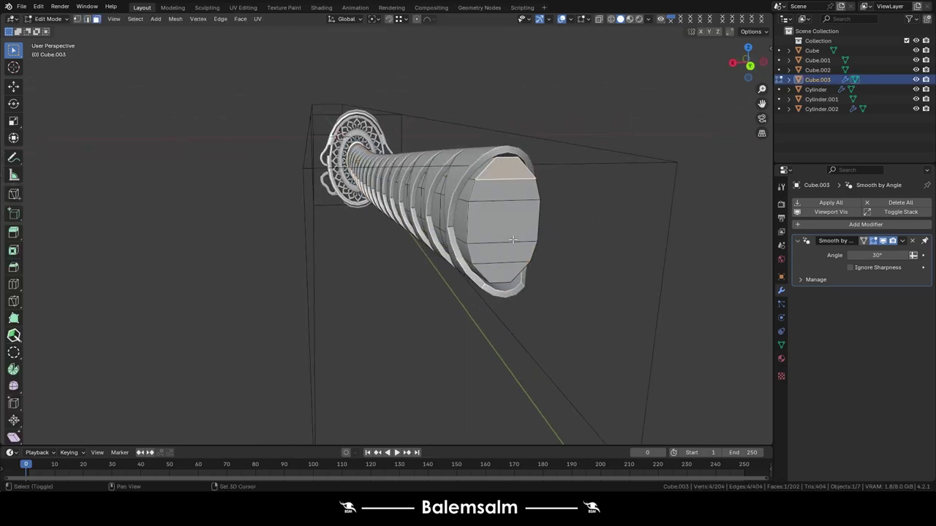
Enlarge the handle's end face, extrude a short step and shrink it to 0.834.
{"action": "left_click", "coordinate": [505, 241], "text": "ctrl"}
{"action": "scroll", "coordinate": [519, 282], "scroll_direction": "up", "scroll_amount": 4}
{"action": "key", "text": "s"}
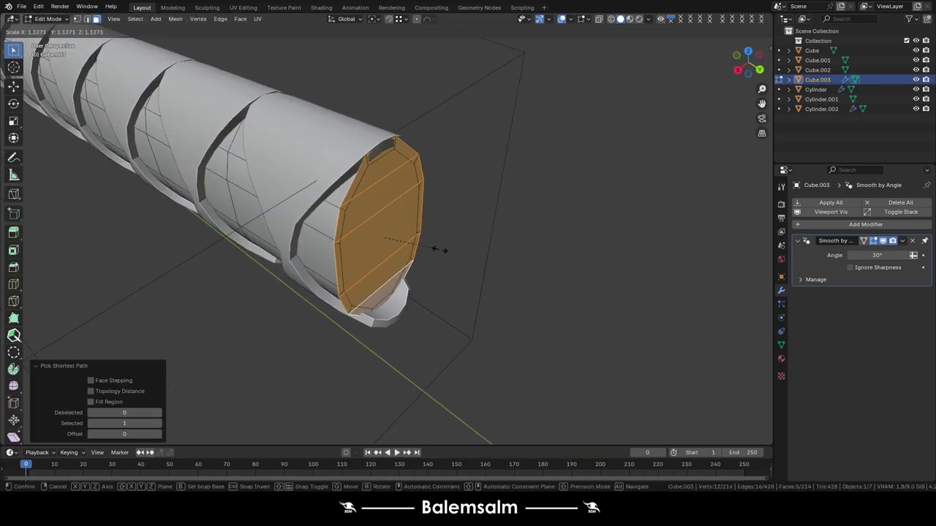
{"action": "left_click", "coordinate": [455, 251]}
{"action": "key", "text": "e"}
{"action": "left_click", "coordinate": [465, 254]}
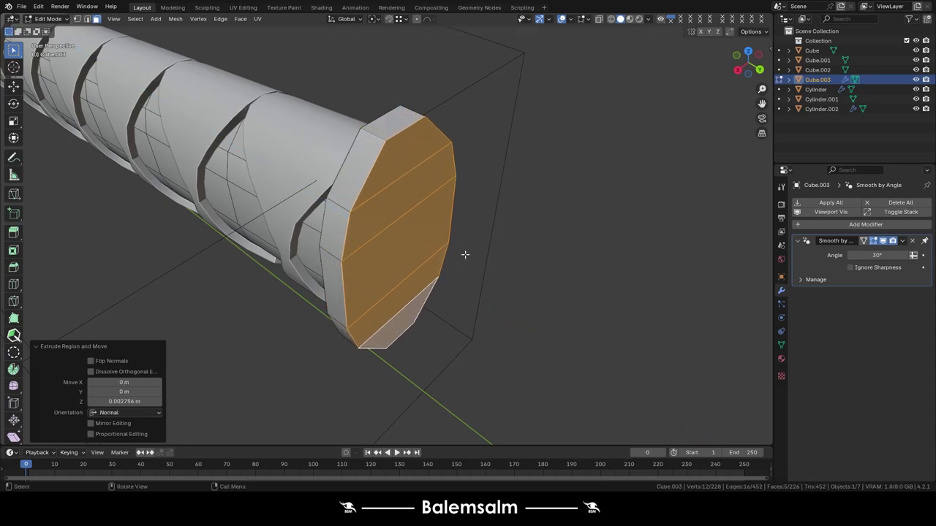
{"action": "scroll", "coordinate": [499, 154], "scroll_direction": "down", "scroll_amount": 4}
{"action": "middle_click_drag", "start_coordinate": [500, 154], "coordinate": [527, 247]}
{"action": "scroll", "coordinate": [526, 246], "scroll_direction": "up", "scroll_amount": 4}
{"action": "key", "text": "s"}
{"action": "left_click", "coordinate": [518, 248]}
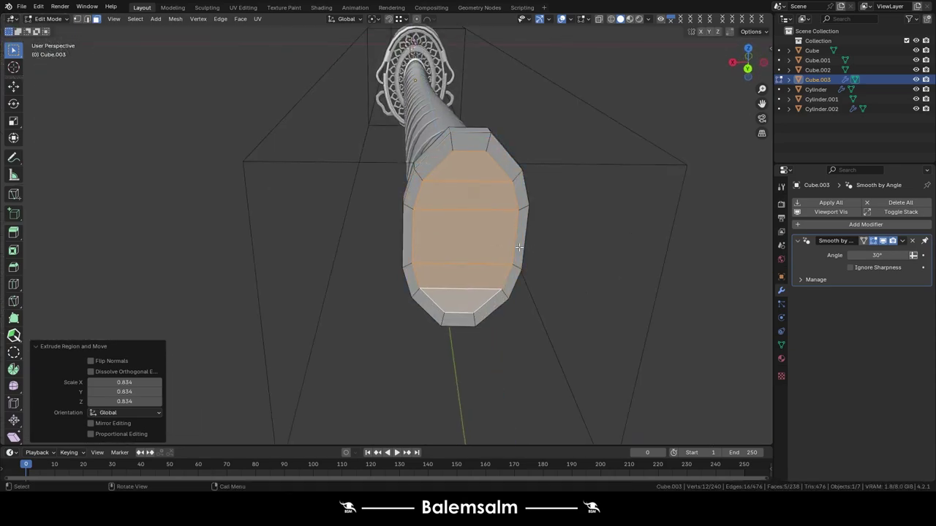
In side view, push the end face outward along the Y axis.
{"action": "key", "text": "KP_3"}
{"action": "scroll", "coordinate": [390, 173], "scroll_direction": "up", "scroll_amount": 1}
{"action": "scroll", "coordinate": [384, 205], "scroll_direction": "up", "scroll_amount": 2}
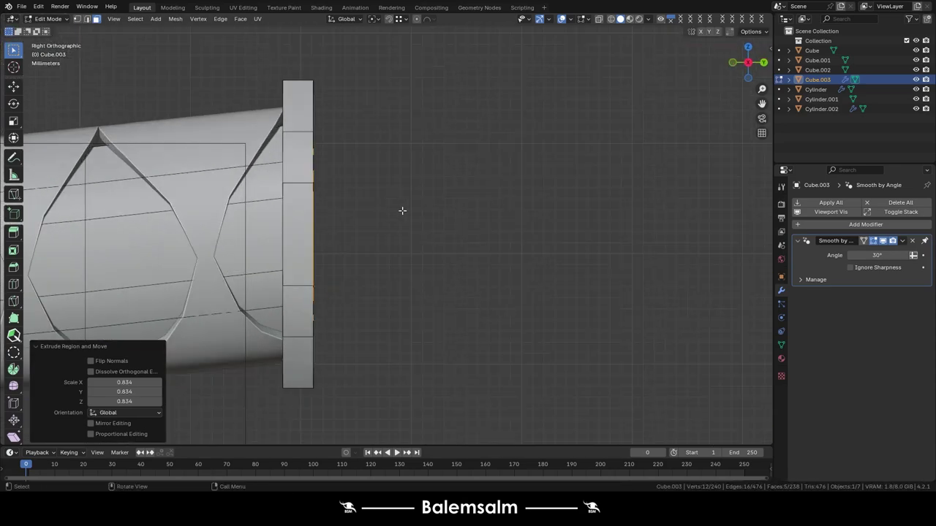
{"action": "key", "text": "g"}
{"action": "key", "text": "y"}
{"action": "left_click", "coordinate": [431, 216]}
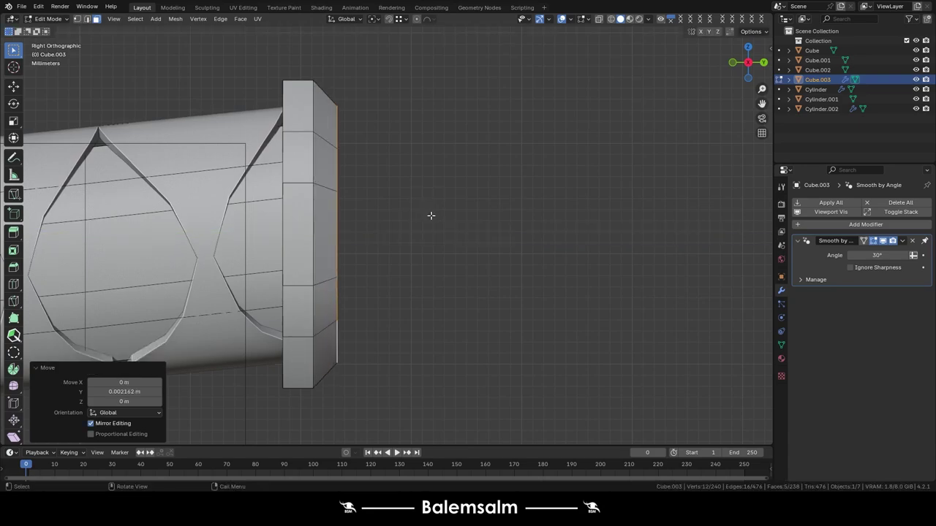
{"action": "mouse_move", "coordinate": [430, 215]}
{"action": "middle_mouse_down"}
{"action": "mouse_move", "coordinate": [531, 261]}
{"action": "mouse_move", "coordinate": [508, 261]}
{"action": "mouse_move", "coordinate": [562, 190]}
{"action": "middle_mouse_up"}
Extrude successive rings from the end face, scaling them to 0.888, 0.950 and 0.934.
{"action": "key", "text": "e"}
{"action": "key", "text": "s"}
{"action": "left_click", "coordinate": [525, 243]}
{"action": "key", "text": "e"}
{"action": "left_click", "coordinate": [502, 256]}
{"action": "key", "text": "s"}
{"action": "left_click", "coordinate": [499, 257]}
{"action": "key", "text": "e"}
{"action": "left_click", "coordinate": [512, 261]}
{"action": "key", "text": "s"}
{"action": "left_click", "coordinate": [466, 257]}
Extrude further steps, narrowing them to 0.898 and 0.869.
{"action": "key", "text": "e"}
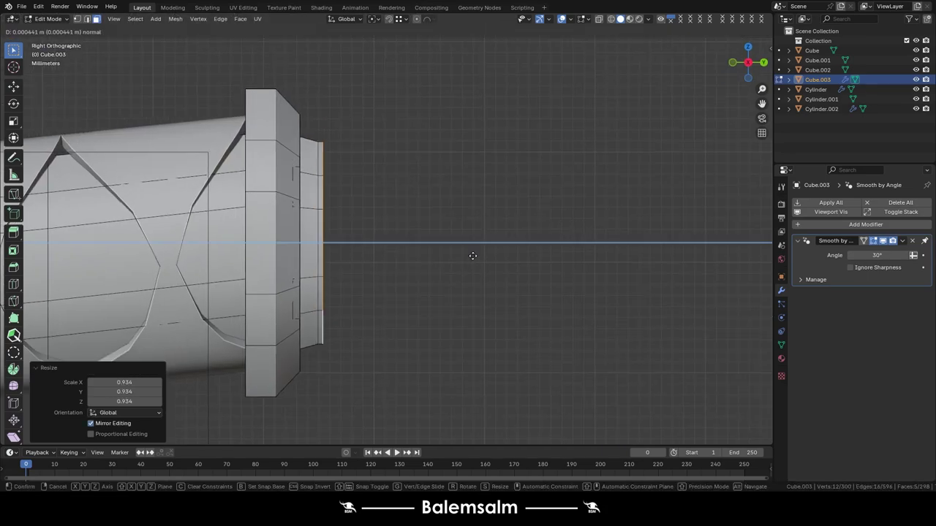
{"action": "left_click", "coordinate": [476, 255]}
{"action": "key", "text": "s"}
{"action": "left_click", "coordinate": [487, 255]}
{"action": "left_click", "coordinate": [476, 256]}
{"action": "key", "text": "s"}
{"action": "left_click", "coordinate": [487, 249]}
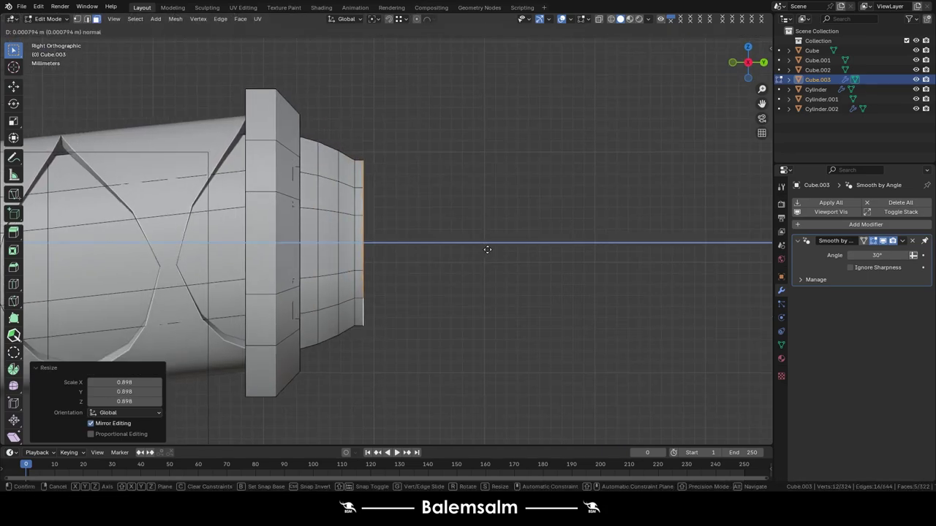
{"action": "left_click", "coordinate": [487, 249]}
{"action": "key", "text": "s"}
{"action": "left_click", "coordinate": [473, 244]}
Extrude and scale two more steps on the end cap, then return to side view.
{"action": "middle_click_drag", "start_coordinate": [461, 234], "coordinate": [639, 308]}
{"action": "key", "text": "e"}
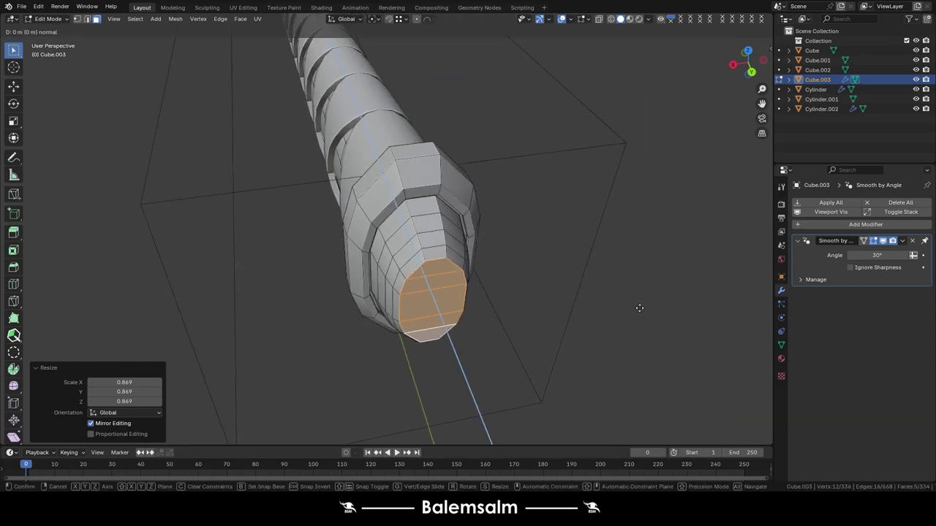
{"action": "left_click", "coordinate": [600, 304]}
{"action": "key", "text": "e"}
{"action": "left_click", "coordinate": [574, 288]}
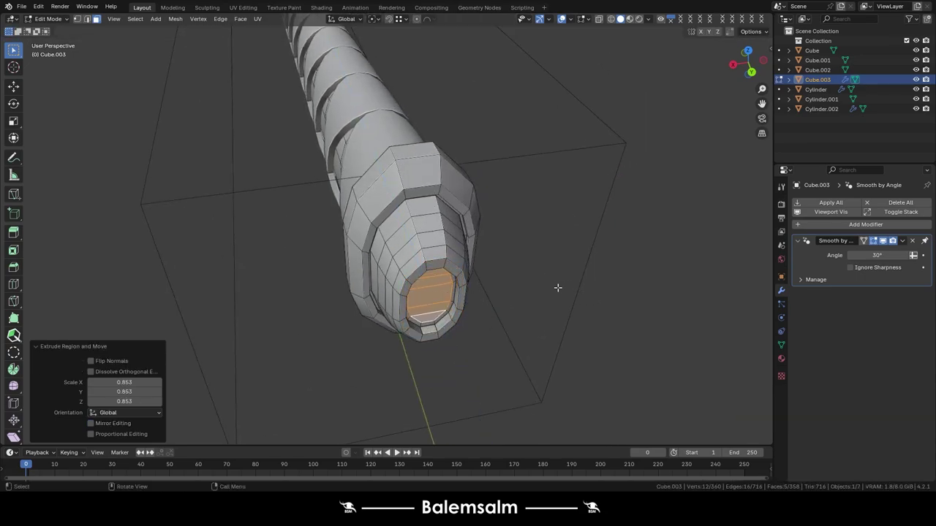
{"action": "key", "text": "grave"}
{"action": "left_click", "coordinate": [567, 286]}
Extrude the end face along Y and shrink it to 0.868.
{"action": "key", "text": "e"}
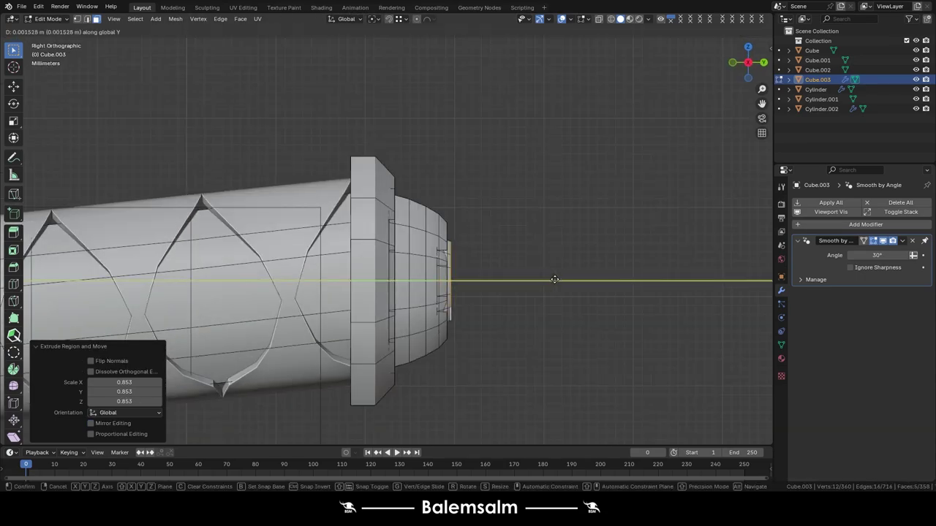
{"action": "left_click", "coordinate": [556, 278]}
{"action": "mouse_move", "coordinate": [556, 277]}
{"action": "middle_mouse_down"}
{"action": "mouse_move", "coordinate": [517, 245]}
{"action": "mouse_move", "coordinate": [560, 277]}
{"action": "middle_mouse_up"}
{"action": "key", "text": "s"}
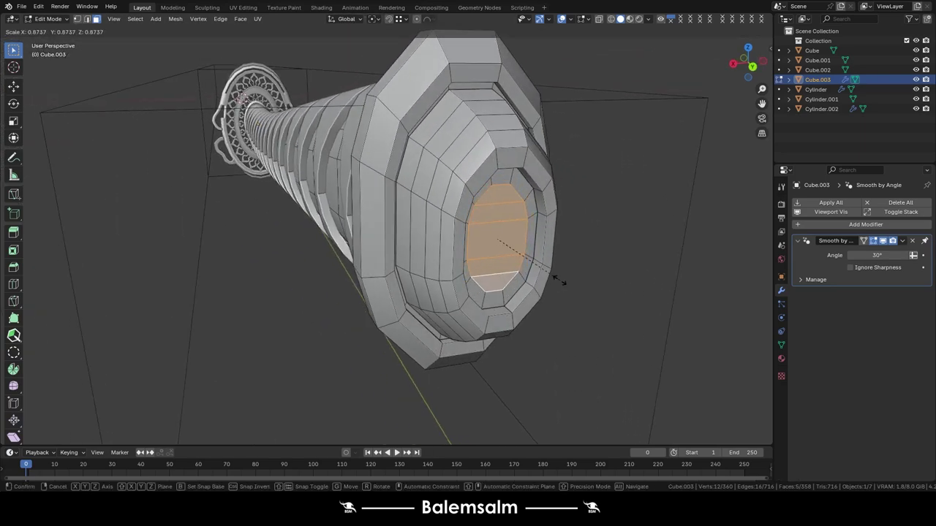
{"action": "left_click", "coordinate": [525, 255]}
{"action": "key", "text": "s"}
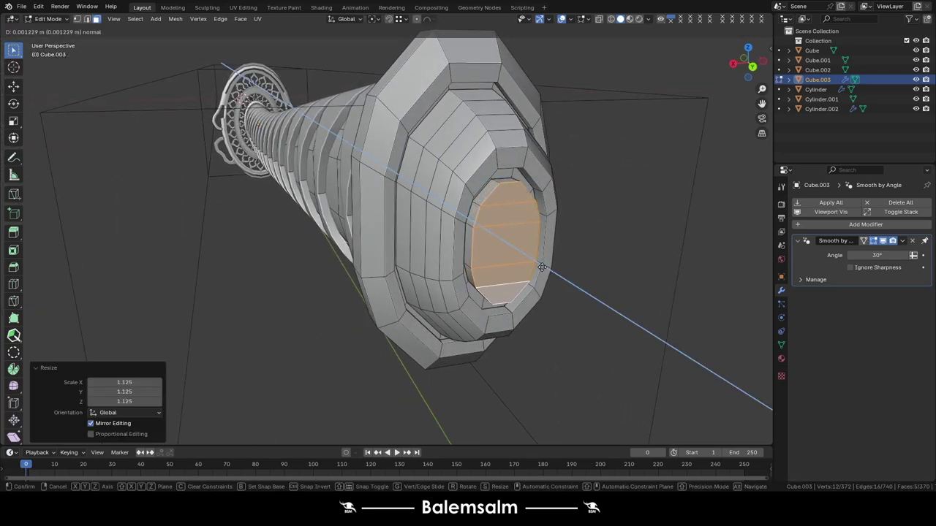
{"action": "left_click", "coordinate": [583, 292]}
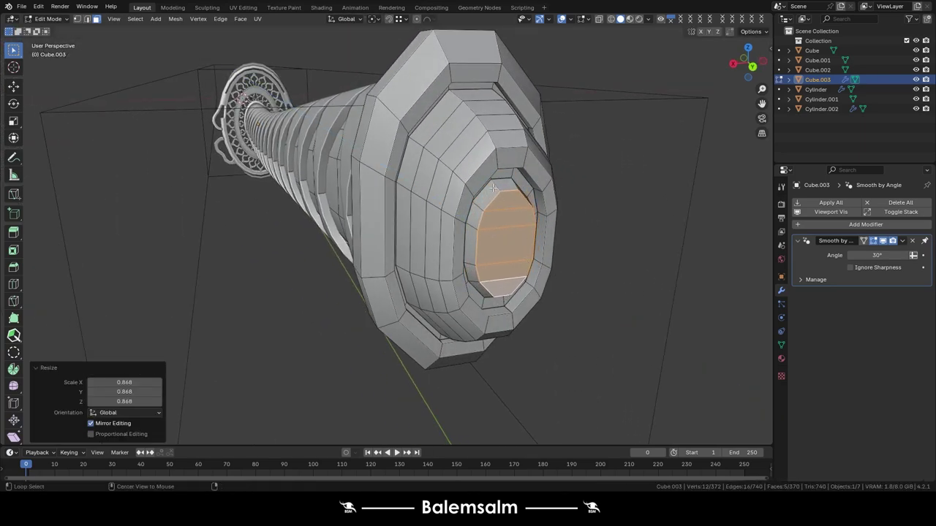
Extrude the cap's centre faces outward and narrow them into a final end step.
{"action": "middle_click_drag", "start_coordinate": [523, 185], "coordinate": [622, 266]}
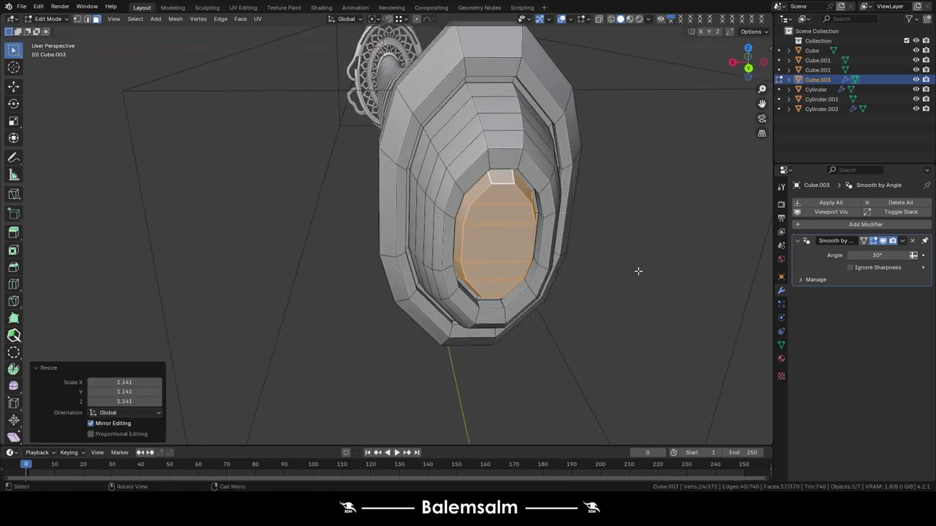
{"action": "left_click", "coordinate": [501, 236]}
{"action": "left_click", "coordinate": [501, 236], "text": "ctrl"}
{"action": "middle_click_drag", "start_coordinate": [501, 237], "coordinate": [400, 273]}
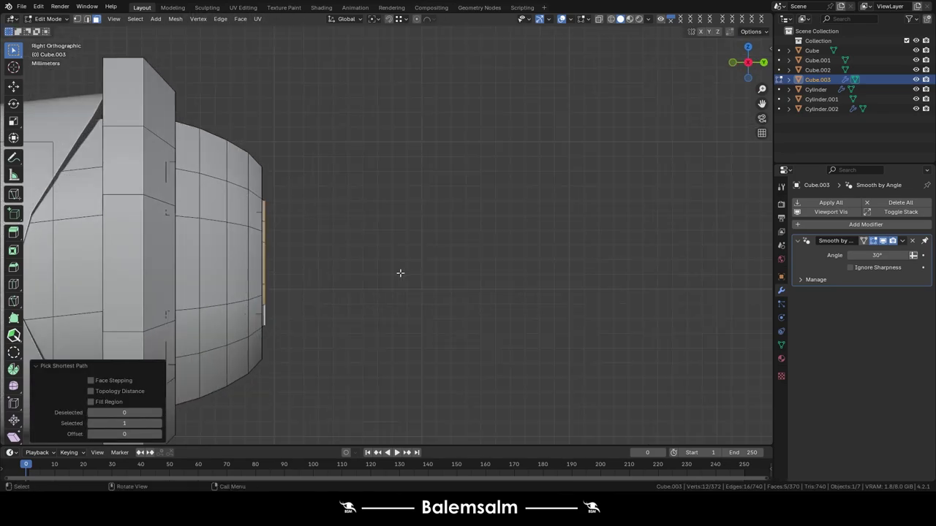
{"action": "key", "text": "e"}
{"action": "left_click", "coordinate": [393, 278]}
{"action": "key", "text": "s"}
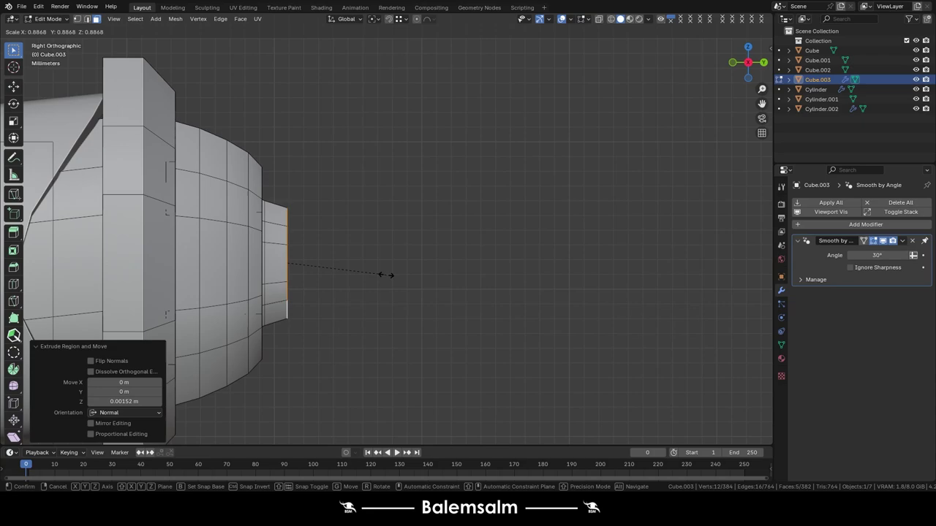
{"action": "left_click", "coordinate": [385, 275]}
{"action": "middle_click_drag", "start_coordinate": [385, 274], "coordinate": [259, 239]}
Save the file as 2024.09.23.katana.blend from Object Mode.
{"action": "key", "text": "Tab"}
{"action": "scroll", "coordinate": [259, 239], "scroll_direction": "down", "scroll_amount": 5}
{"action": "key", "text": "ctrl+s"}
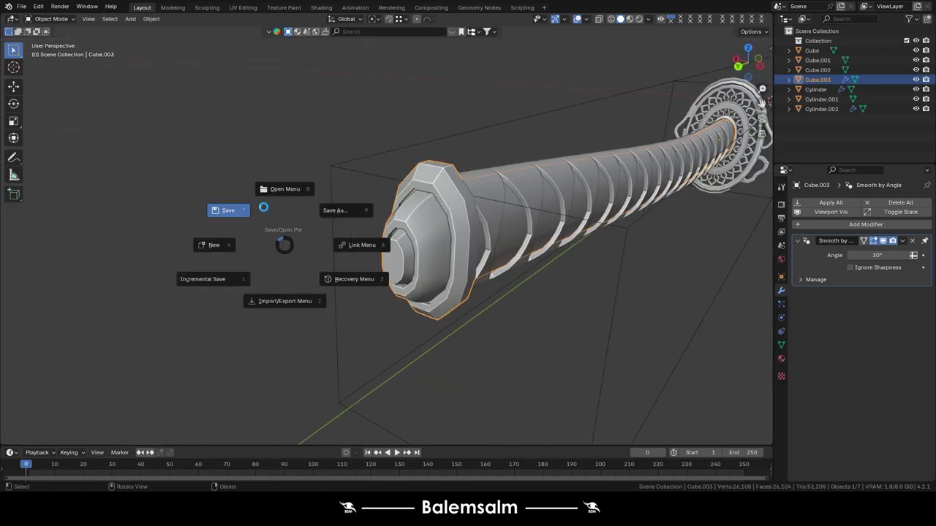
{"action": "left_click", "coordinate": [263, 207]}
{"action": "key", "text": "Tab"}
{"action": "scroll", "coordinate": [364, 256], "scroll_direction": "up", "scroll_amount": 5}
Add a second edge loop on the end cap and give both a narrow bevel.
{"action": "scroll", "coordinate": [324, 264], "scroll_direction": "down", "scroll_amount": 4}
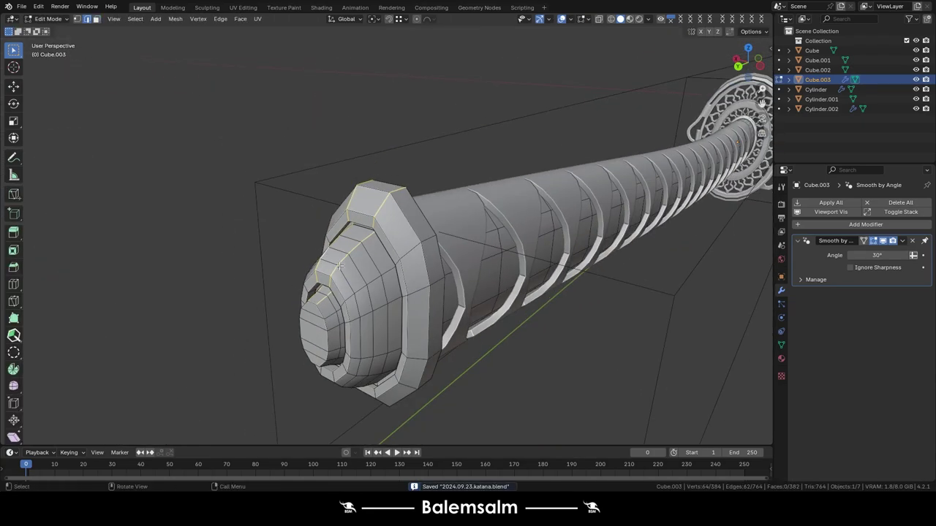
{"action": "middle_click_drag", "start_coordinate": [324, 263], "coordinate": [438, 267]}
{"action": "scroll", "coordinate": [437, 267], "scroll_direction": "up", "scroll_amount": 4}
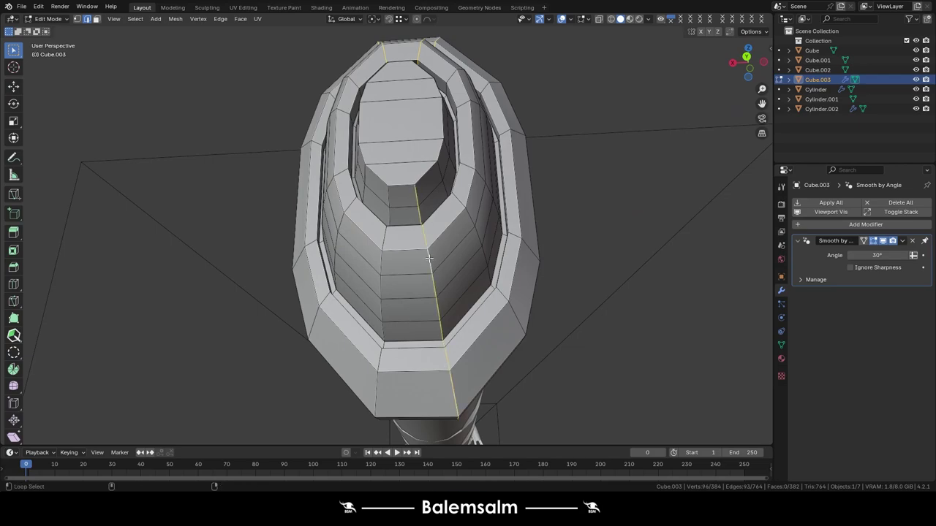
{"action": "left_click", "coordinate": [379, 265], "text": "alt+shift"}
{"action": "middle_click_drag", "start_coordinate": [379, 265], "coordinate": [452, 214]}
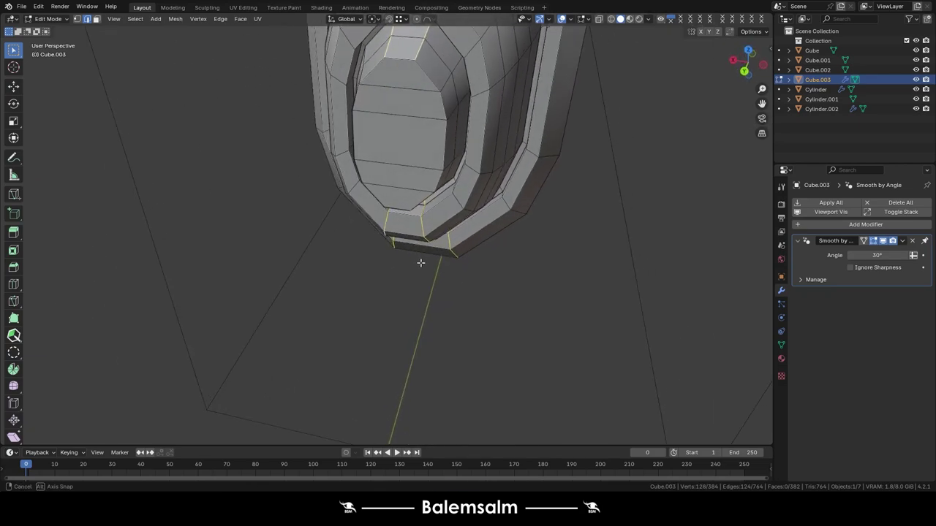
{"action": "key", "text": "ctrl+b"}
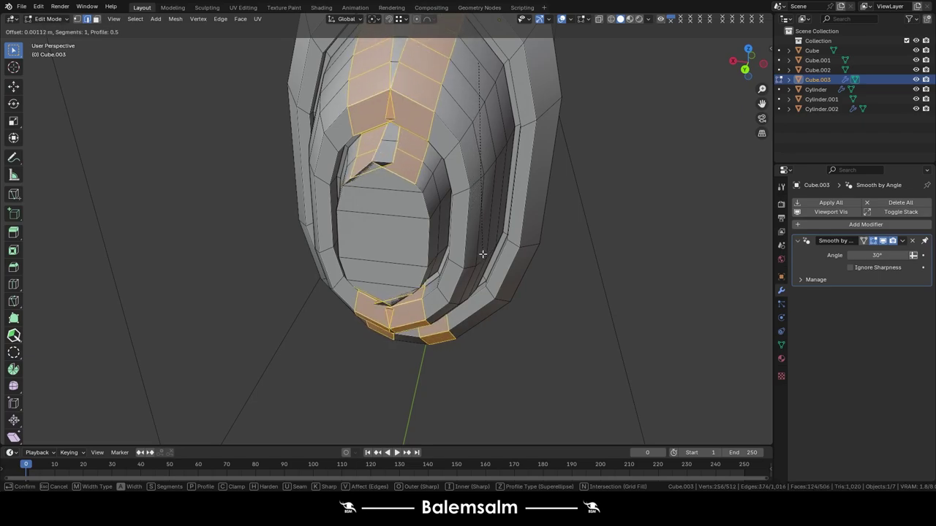
{"action": "left_click", "coordinate": [485, 257]}
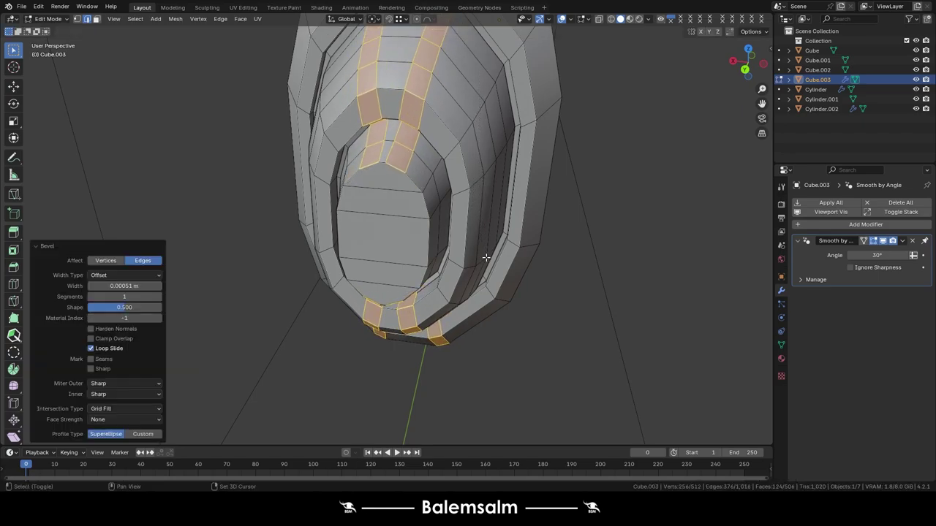
Add a loop cut across the cap and reposition a vertex on the oval face.
{"action": "middle_click_drag", "start_coordinate": [426, 230], "coordinate": [382, 199]}
{"action": "key", "text": "ctrl+r"}
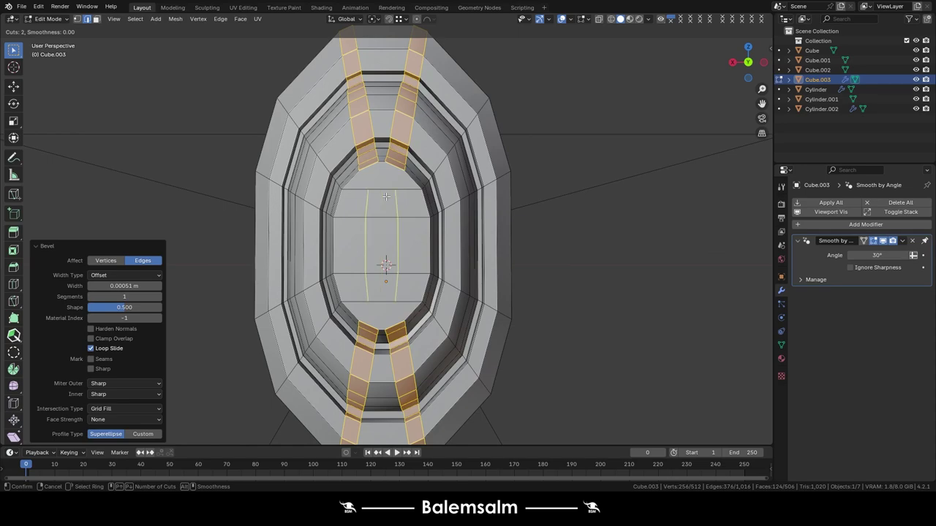
{"action": "left_click", "coordinate": [386, 195]}
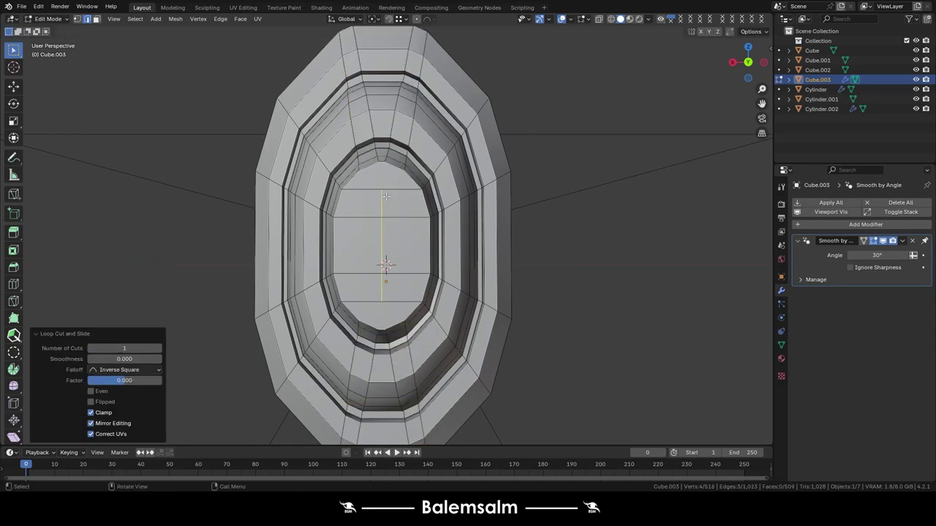
{"action": "key", "text": "1"}
{"action": "left_click", "coordinate": [382, 174]}
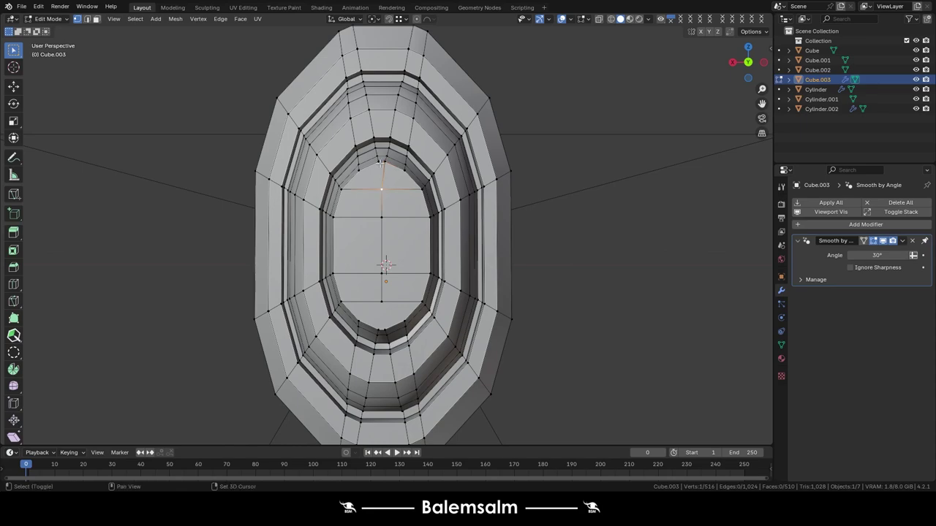
{"action": "key", "text": "g"}
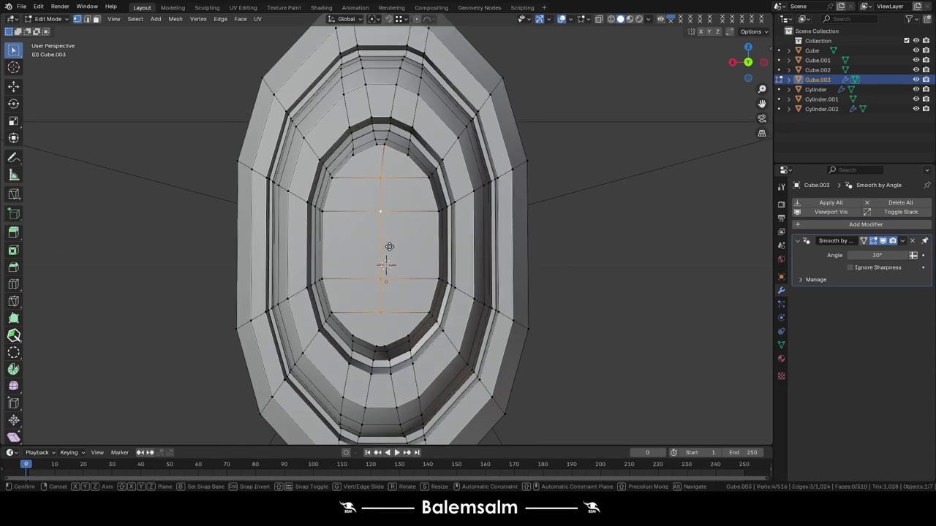
{"action": "left_click", "coordinate": [393, 247]}
{"action": "left_click", "coordinate": [388, 338]}
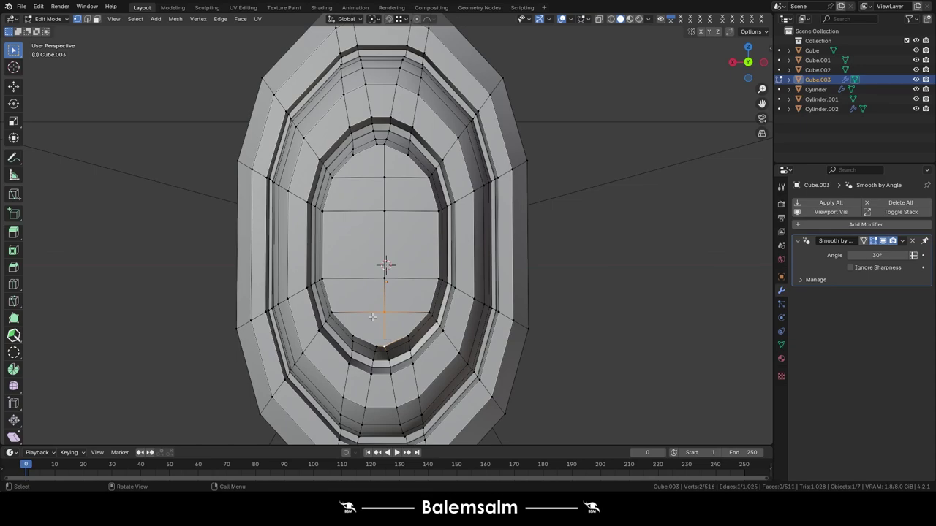
Cut a centred loop across the oval face, flatten it with X scale 0, and slide it along X.
{"action": "key", "text": "ctrl+r"}
{"action": "left_click", "coordinate": [373, 313]}
{"action": "right_click", "coordinate": [376, 311]}
{"action": "key", "text": "s"}
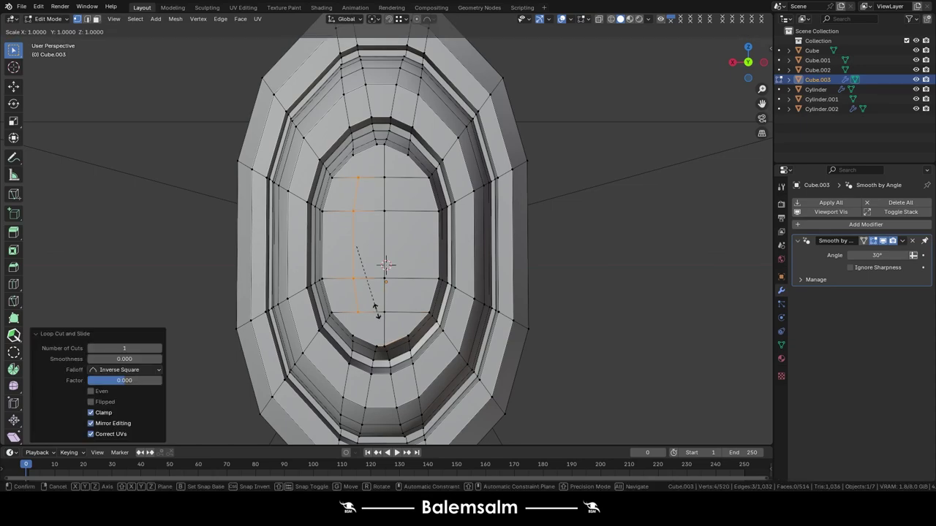
{"action": "key", "text": "x"}
{"action": "key", "text": "Return"}
{"action": "key", "text": "g"}
{"action": "key", "text": "x"}
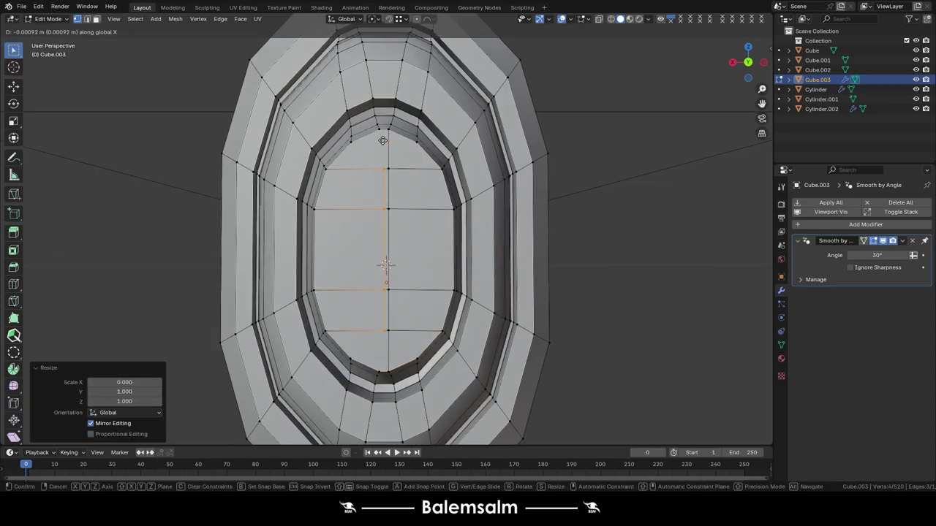
{"action": "left_click", "coordinate": [380, 157]}
{"action": "left_click", "coordinate": [380, 169]}
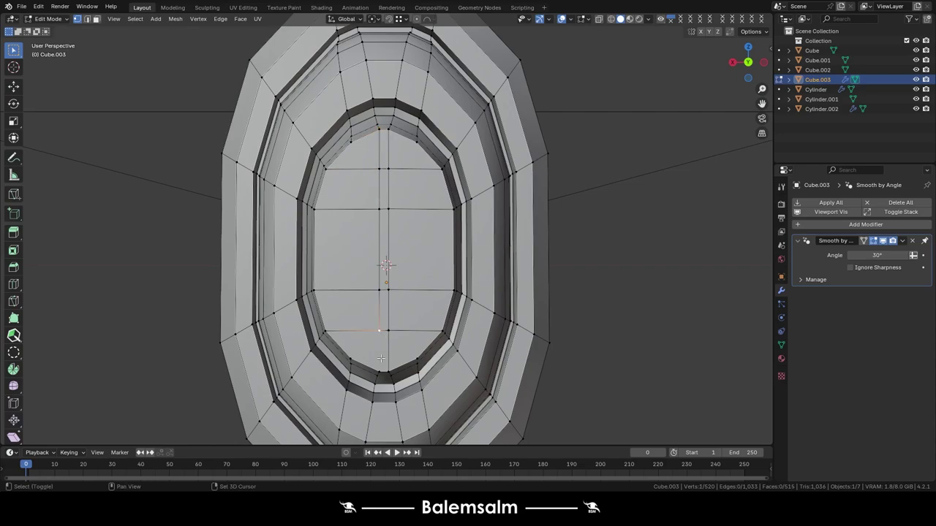
Exit Edit Mode and orbit to the side of the handle.
{"action": "key", "text": "Tab"}
{"action": "scroll", "coordinate": [399, 247], "scroll_direction": "down", "scroll_amount": 5}
{"action": "mouse_move", "coordinate": [399, 247]}
{"action": "middle_mouse_down"}
{"action": "mouse_move", "coordinate": [470, 288]}
{"action": "mouse_move", "coordinate": [457, 210]}
{"action": "mouse_move", "coordinate": [394, 182]}
{"action": "middle_mouse_up"}
{"action": "scroll", "coordinate": [471, 288], "scroll_direction": "down", "scroll_amount": 5}
{"action": "scroll", "coordinate": [456, 213], "scroll_direction": "down", "scroll_amount": 3}
{"action": "scroll", "coordinate": [262, 193], "scroll_direction": "up", "scroll_amount": 5}
{"action": "scroll", "coordinate": [417, 215], "scroll_direction": "up", "scroll_amount": 5}
Add a new edge loop around the Cylinder.001 collar in Edit Mode.
{"action": "left_click", "coordinate": [417, 215]}
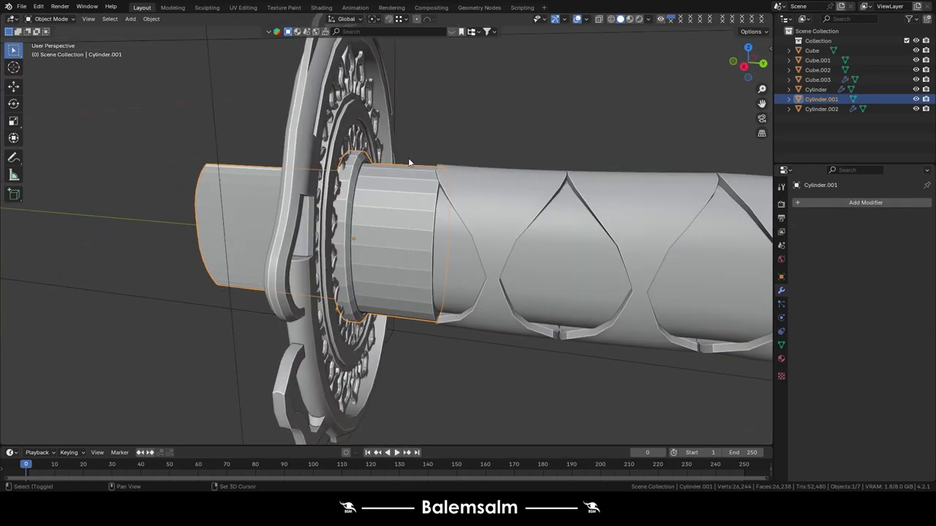
{"action": "key", "text": "Tab"}
{"action": "scroll", "coordinate": [393, 182], "scroll_direction": "up", "scroll_amount": 2}
{"action": "key", "text": "ctrl+r"}
{"action": "left_click", "coordinate": [380, 208]}
{"action": "left_click", "coordinate": [382, 192]}
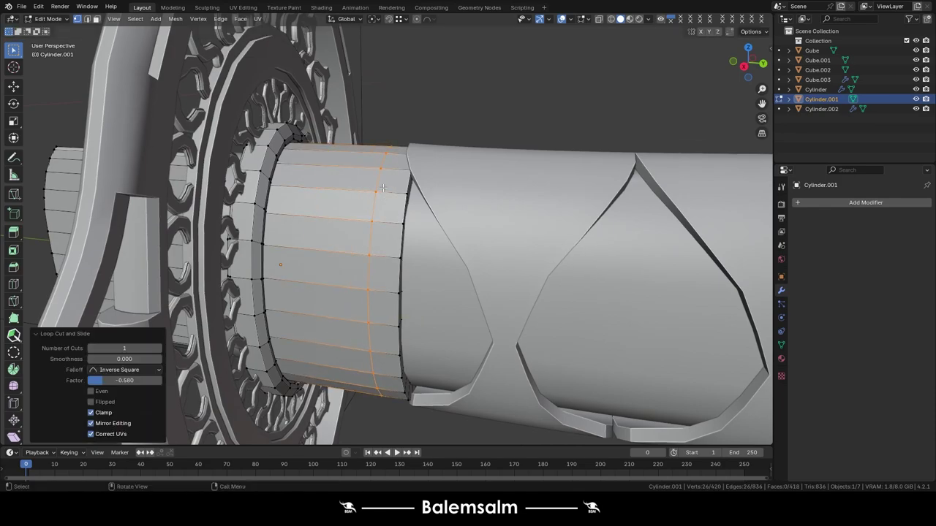
Extrude the face ring beside the new loop outward 0.00168 m into a band.
{"action": "key", "text": "3"}
{"action": "scroll", "coordinate": [382, 192], "scroll_direction": "up", "scroll_amount": 2}
{"action": "left_click", "coordinate": [395, 278], "text": "alt"}
{"action": "key", "text": "e"}
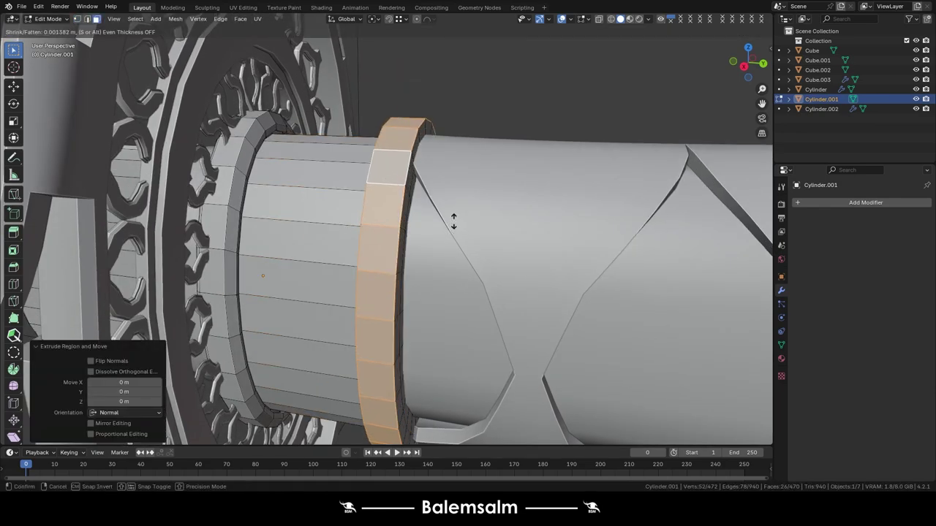
{"action": "left_click", "coordinate": [454, 213]}
{"action": "middle_click_drag", "start_coordinate": [454, 213], "coordinate": [485, 260]}
{"action": "scroll", "coordinate": [485, 260], "scroll_direction": "up", "scroll_amount": 3}
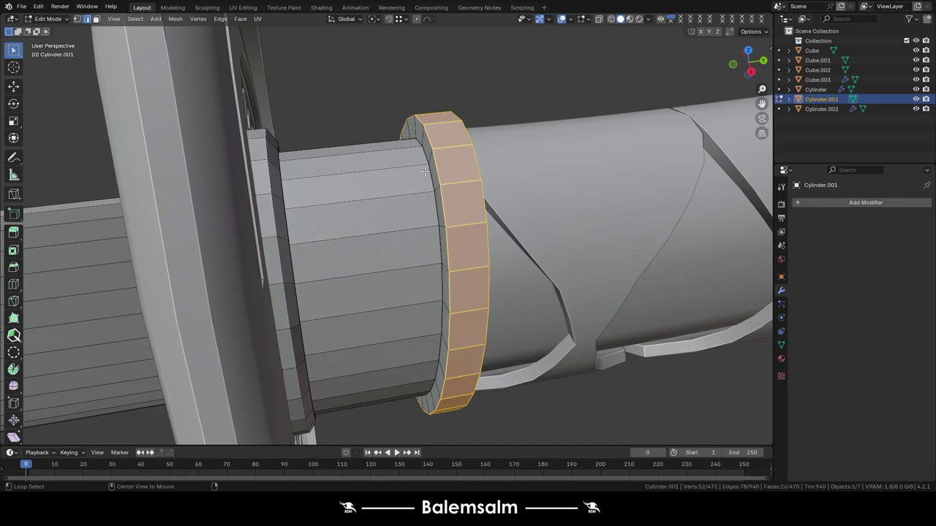
Add a second loop cut on the collar and extrude its edge loop.
{"action": "key", "text": "alt+a"}
{"action": "key", "text": "2"}
{"action": "key", "text": "ctrl+r"}
{"action": "left_click", "coordinate": [428, 219]}
{"action": "middle_click_drag", "start_coordinate": [428, 219], "coordinate": [335, 202]}
{"action": "key", "text": "ctrl+r"}
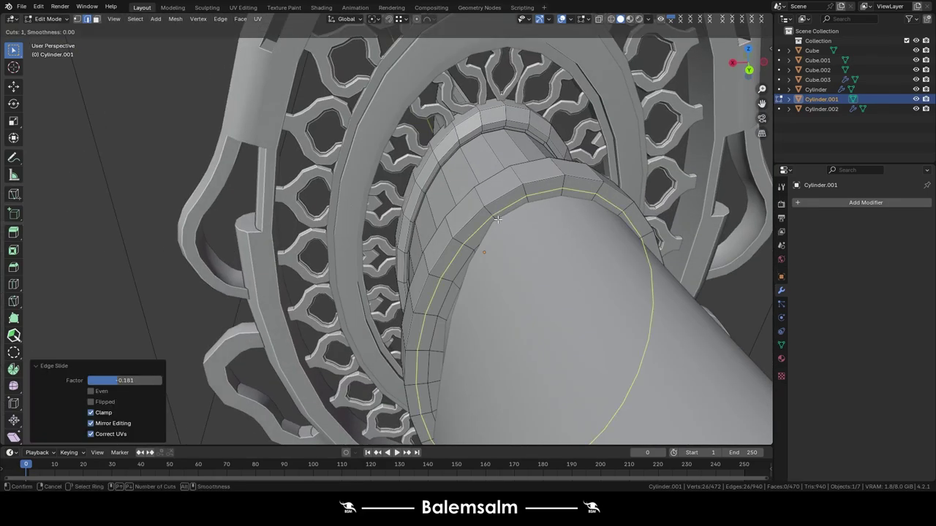
{"action": "left_click", "coordinate": [493, 218]}
{"action": "key", "text": "e"}
{"action": "left_click", "coordinate": [494, 219]}
{"action": "scroll", "coordinate": [494, 219], "scroll_direction": "down", "scroll_amount": 3}
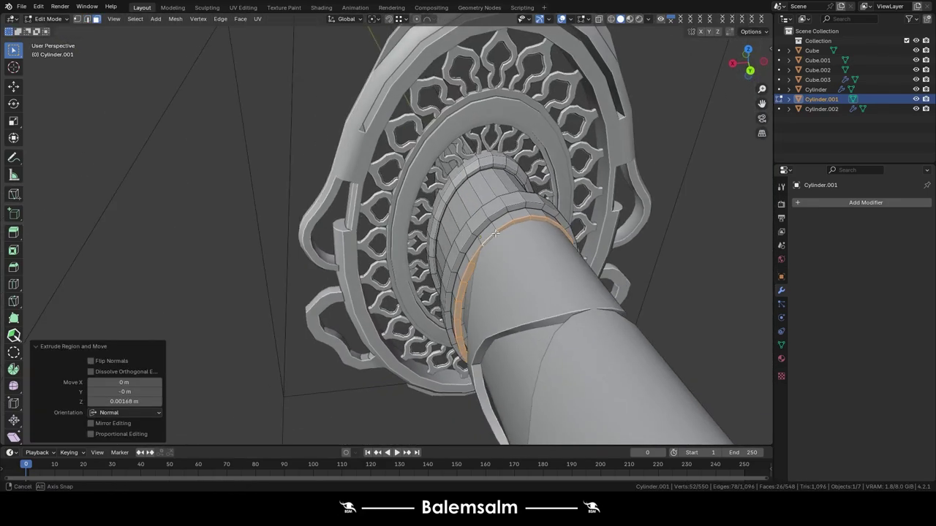
{"action": "scroll", "coordinate": [494, 219], "scroll_direction": "up", "scroll_amount": 4}
Enlarge the ring's outer edge loop to 1.074, bevel it, and exit Edit Mode.
{"action": "key", "text": "ctrl+r"}
{"action": "key", "text": "Escape"}
{"action": "scroll", "coordinate": [491, 227], "scroll_direction": "up", "scroll_amount": 2}
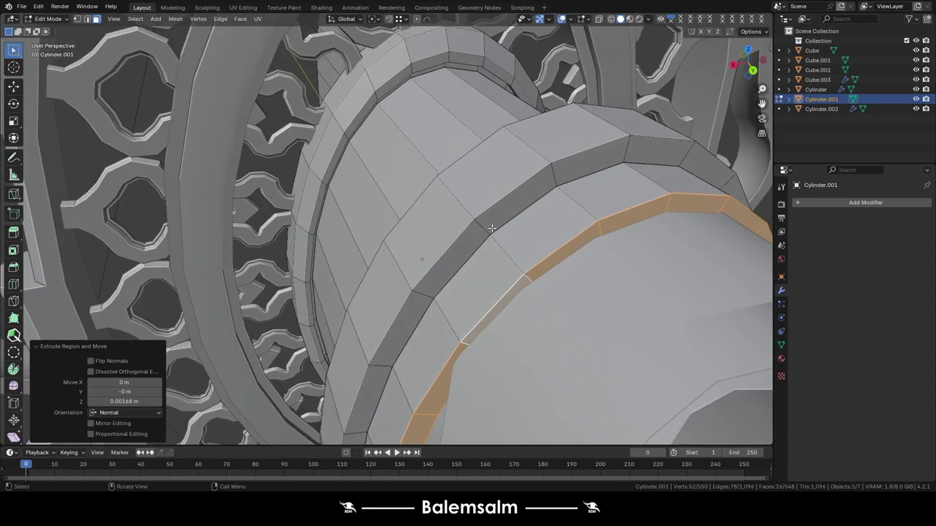
{"action": "left_click", "coordinate": [490, 229], "text": "alt"}
{"action": "key", "text": "2"}
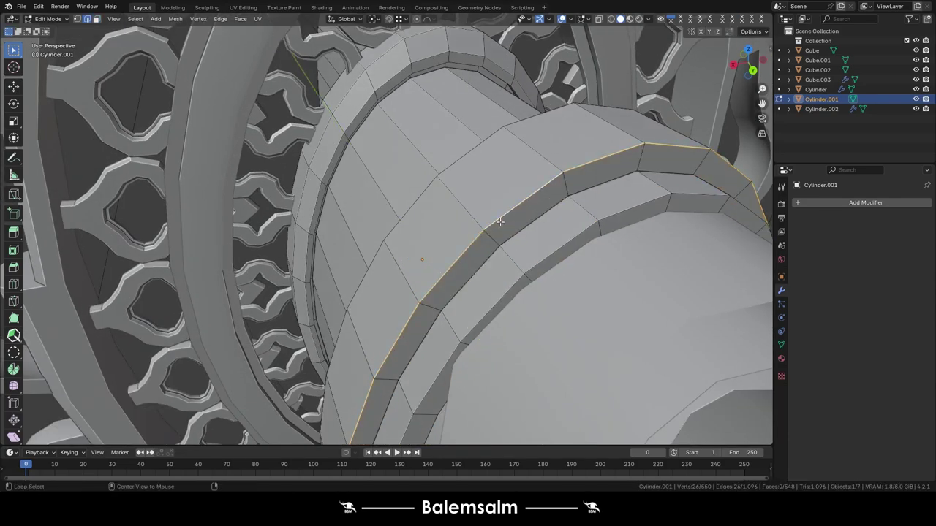
{"action": "key", "text": "s"}
{"action": "left_click", "coordinate": [554, 253]}
{"action": "middle_click_drag", "start_coordinate": [554, 253], "coordinate": [614, 337]}
{"action": "key", "text": "ctrl+b"}
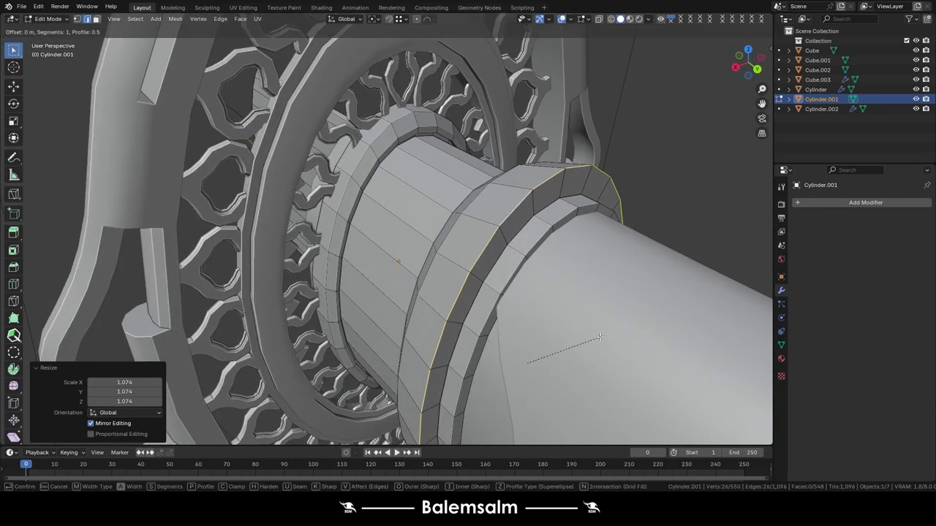
{"action": "left_click", "coordinate": [619, 340]}
{"action": "key", "text": "Tab"}
{"action": "scroll", "coordinate": [485, 186], "scroll_direction": "down", "scroll_amount": 5}
Shade the collar (Cylinder.001) with Auto Smooth.
{"action": "middle_click_drag", "start_coordinate": [486, 186], "coordinate": [545, 149]}
{"action": "left_click", "coordinate": [544, 148]}
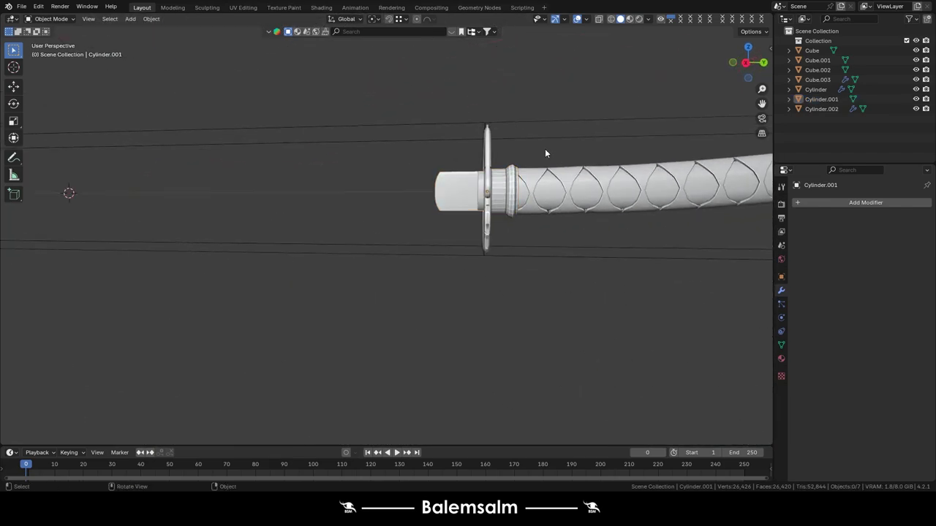
{"action": "key", "text": "a"}
{"action": "left_click", "coordinate": [302, 150]}
{"action": "right_click", "coordinate": [341, 162]}
{"action": "left_click", "coordinate": [342, 162]}
{"action": "scroll", "coordinate": [394, 125], "scroll_direction": "down", "scroll_amount": 3}
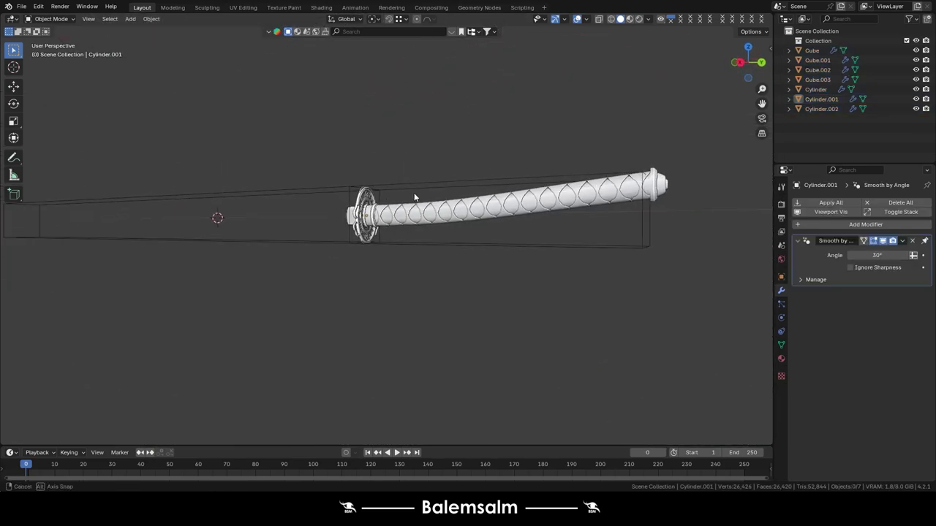
Edit Cube.003 and Cylinder.002 together in X-ray and box-select the rear half's vertices.
{"action": "mouse_move", "coordinate": [393, 125]}
{"action": "middle_mouse_down"}
{"action": "mouse_move", "coordinate": [467, 242]}
{"action": "mouse_move", "coordinate": [509, 229]}
{"action": "mouse_move", "coordinate": [394, 252]}
{"action": "middle_mouse_up"}
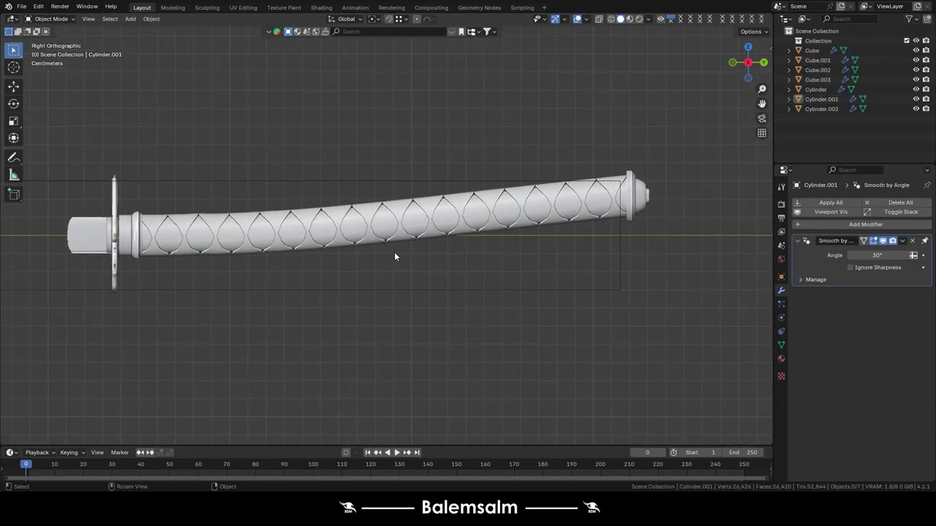
{"action": "left_click", "coordinate": [631, 195]}
{"action": "left_click", "coordinate": [589, 216], "text": "shift"}
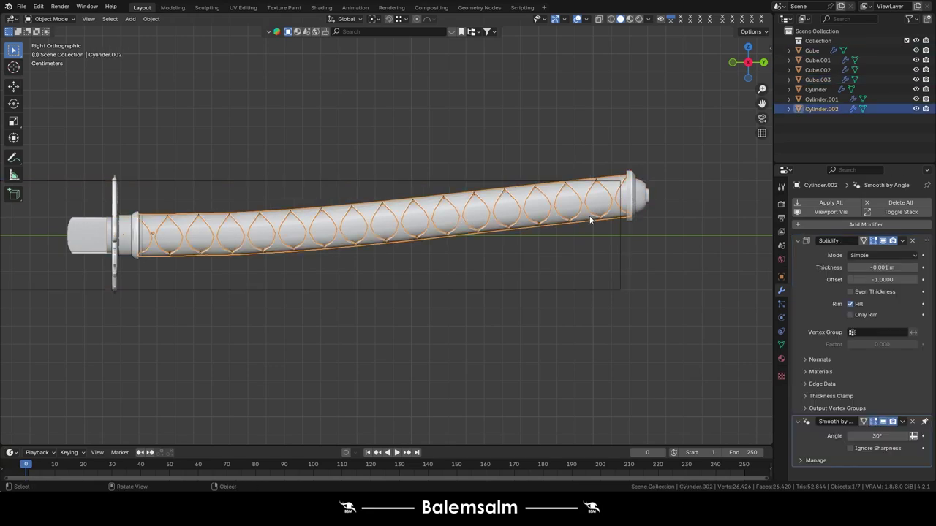
{"action": "left_click", "coordinate": [628, 198], "text": "shift"}
{"action": "key", "text": "Tab"}
{"action": "key", "text": "alt+z"}
{"action": "key", "text": "1"}
{"action": "left_click_drag", "start_coordinate": [689, 121], "coordinate": [380, 421]}
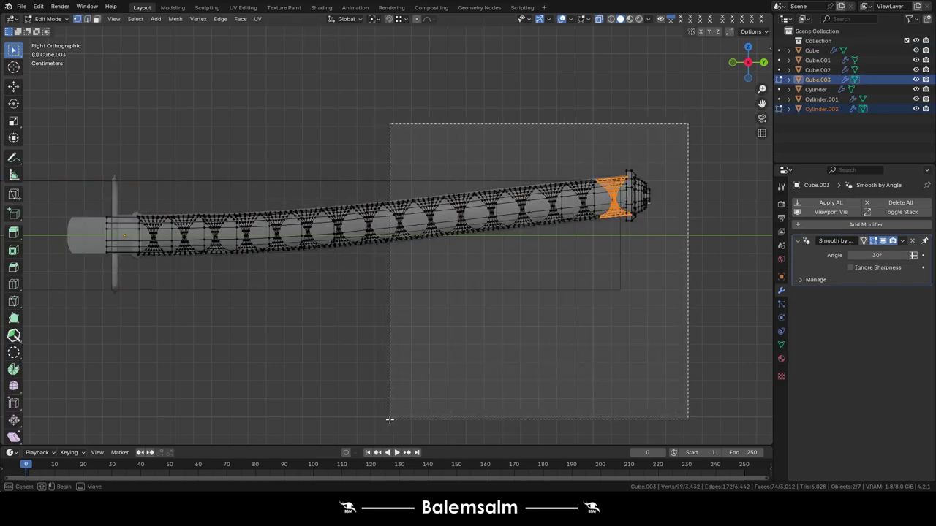
Try plain rotations of the rear half, then undo them.
{"action": "key", "text": "r"}
{"action": "left_click", "coordinate": [577, 376]}
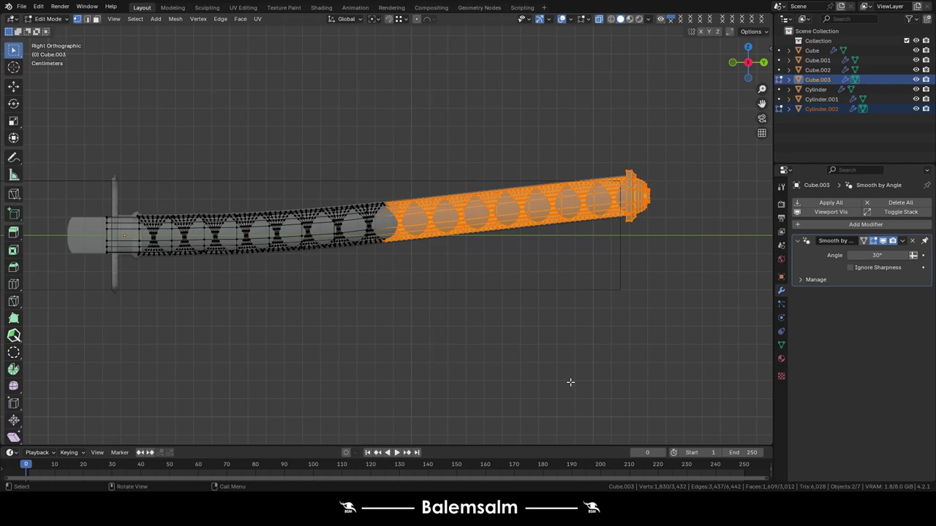
{"action": "key", "text": "ctrl+z"}
{"action": "key", "text": "r"}
{"action": "left_click", "coordinate": [574, 381]}
{"action": "key", "text": "ctrl+z"}
Set proportional falloff to Sphere and begin rotating the rear half, adjusting the influence radius.
{"action": "key", "text": "shift+o"}
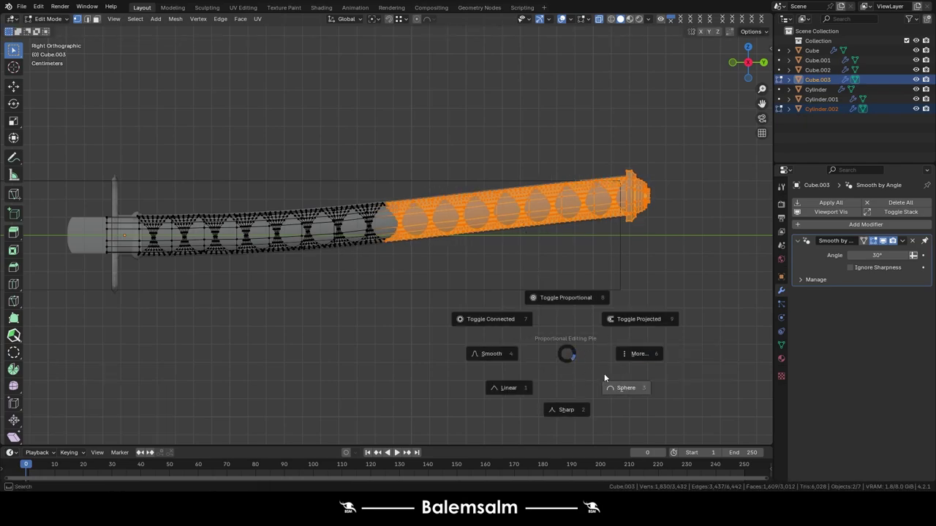
{"action": "left_click", "coordinate": [607, 380]}
{"action": "key", "text": "r"}
{"action": "scroll", "coordinate": [563, 309], "scroll_direction": "down", "scroll_amount": 2}
{"action": "scroll", "coordinate": [562, 310], "scroll_direction": "down", "scroll_amount": 3}
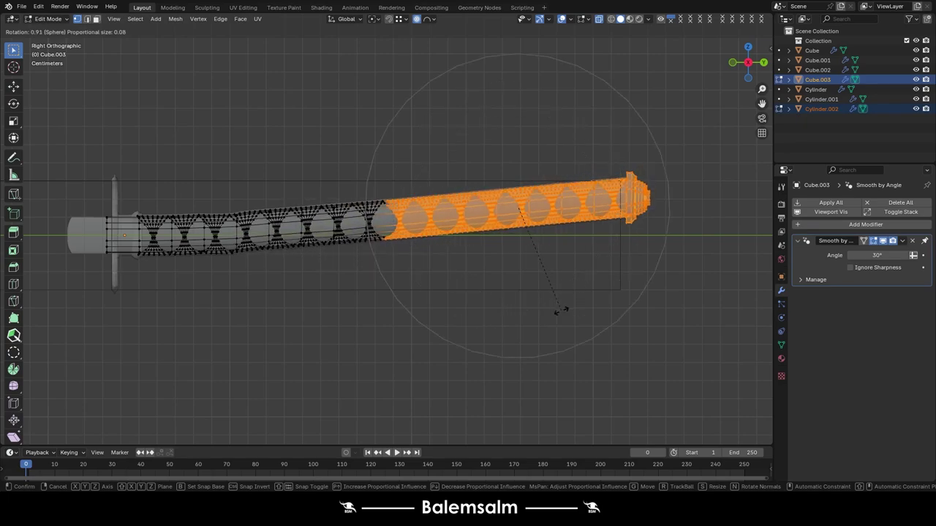
{"action": "scroll", "coordinate": [562, 309], "scroll_direction": "down", "scroll_amount": 2}
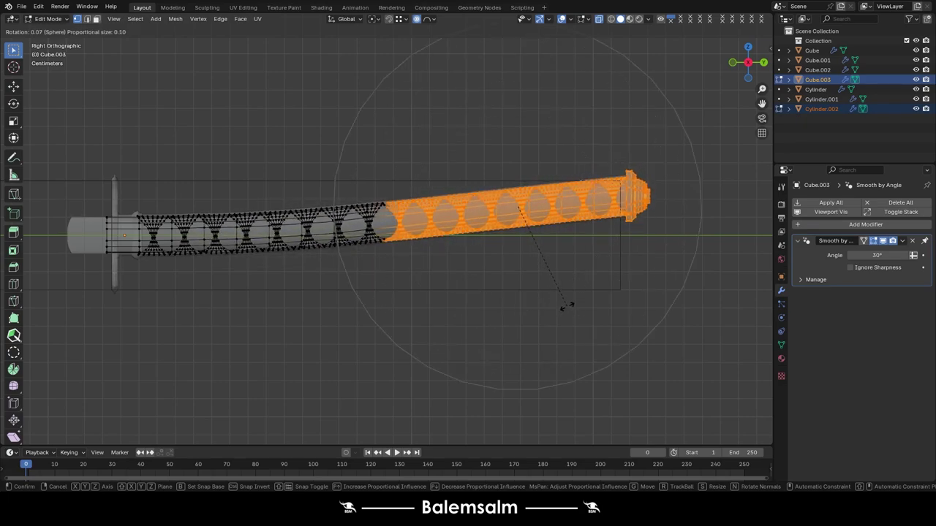
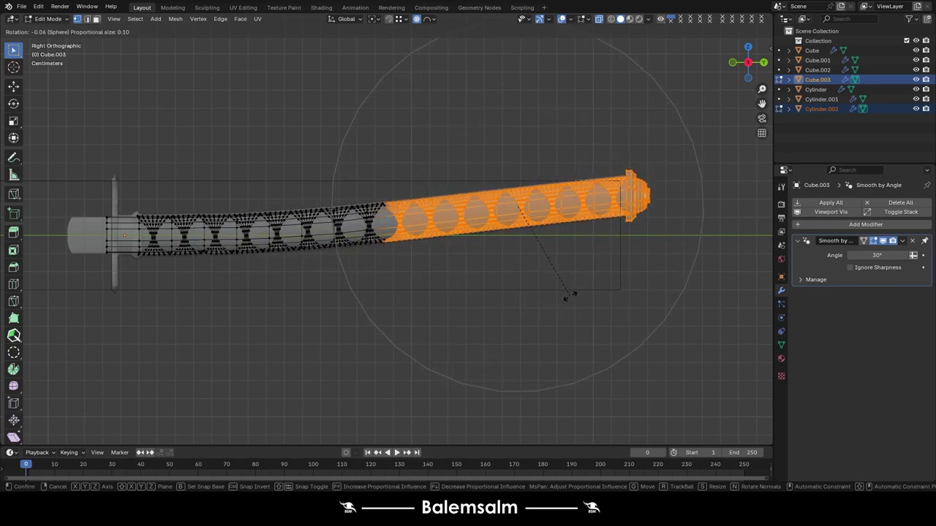
Bend the selected handle section with two soft proportional-editing rotations.
{"action": "scroll", "coordinate": [569, 296], "scroll_direction": "down", "scroll_amount": 1}
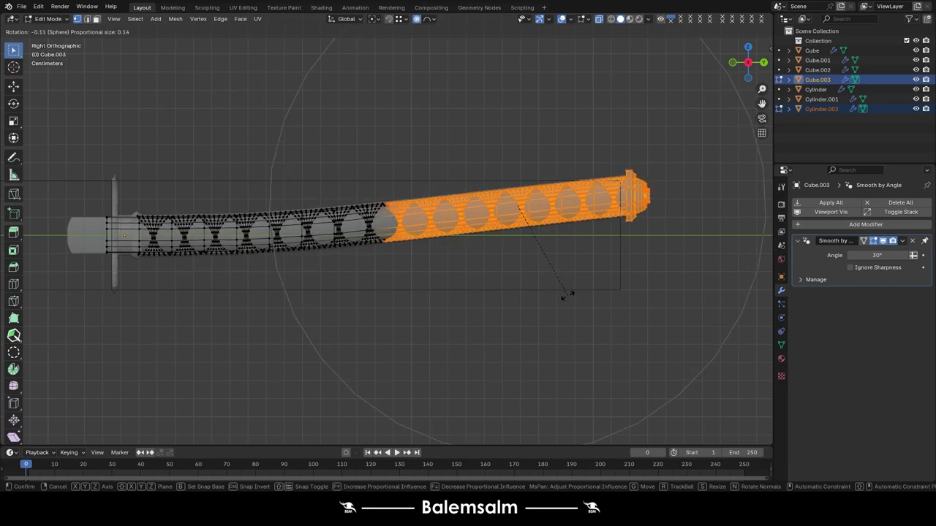
{"action": "left_click", "coordinate": [568, 291]}
{"action": "key", "text": "r"}
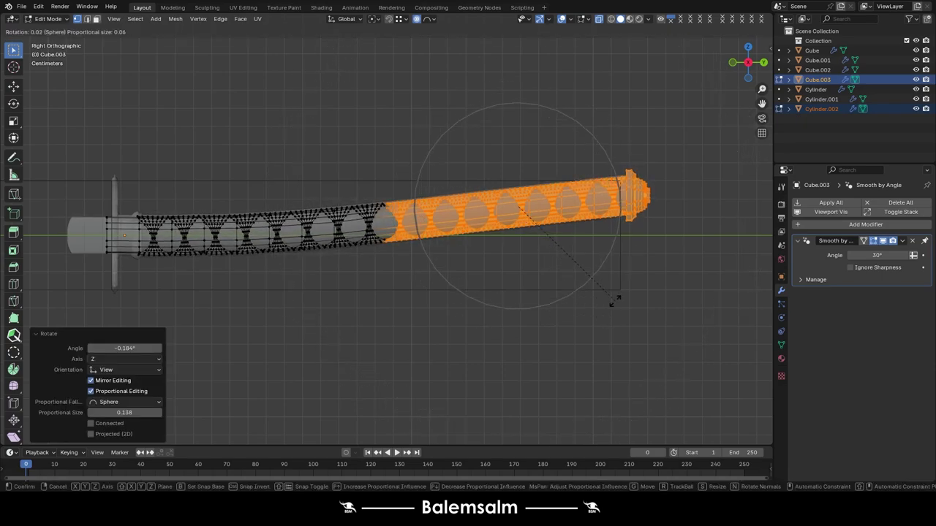
{"action": "scroll", "coordinate": [613, 296], "scroll_direction": "down", "scroll_amount": 3}
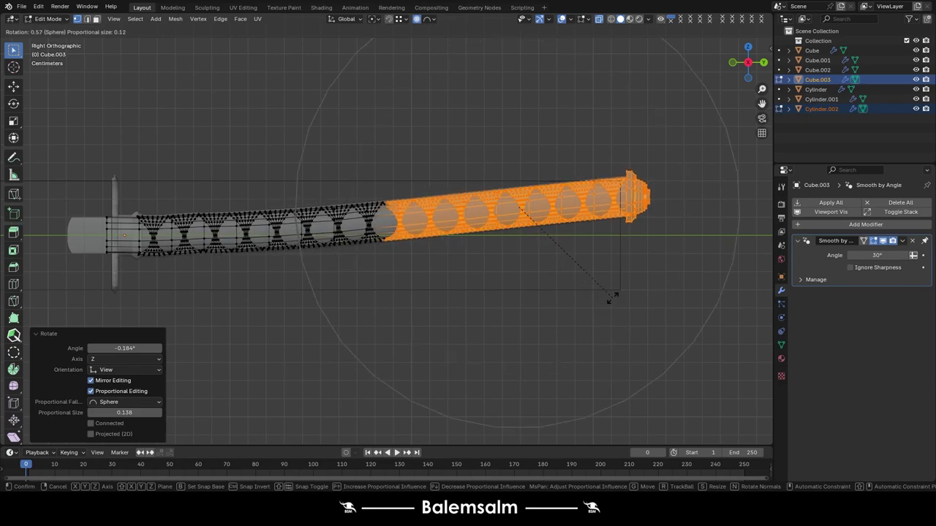
{"action": "left_click", "coordinate": [626, 269]}
{"action": "key", "text": "Tab"}
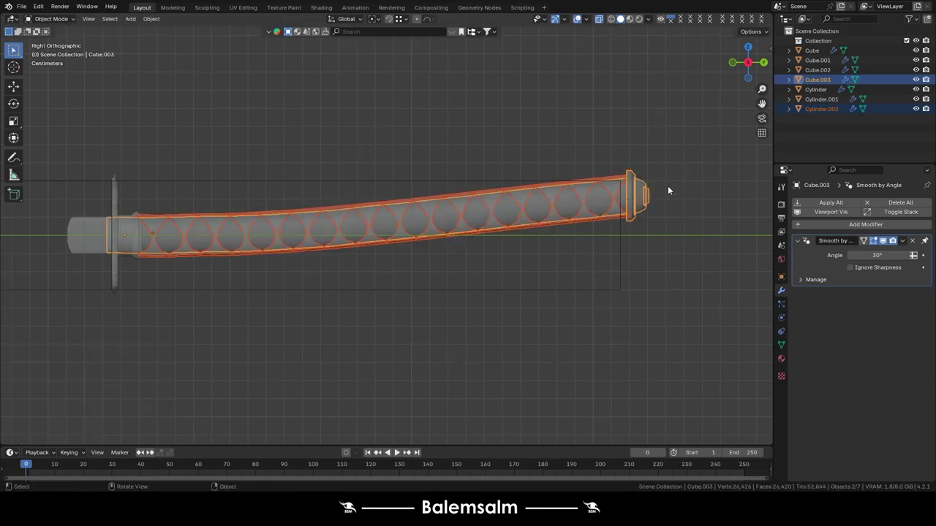
Rotate the handle's right end with sphere-falloff proportional editing so it curves gently.
{"action": "key", "text": "Tab"}
{"action": "left_click_drag", "start_coordinate": [672, 115], "coordinate": [537, 351]}
{"action": "key", "text": "r"}
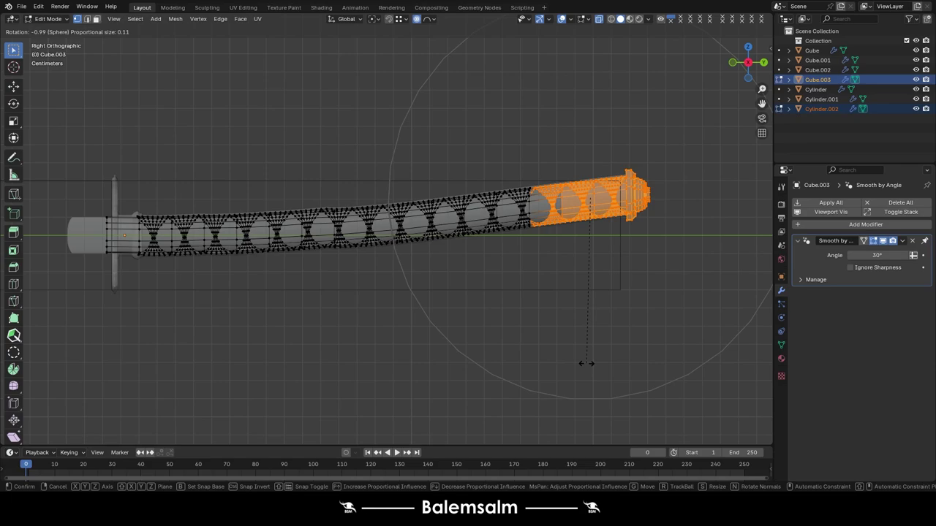
{"action": "scroll", "coordinate": [584, 359], "scroll_direction": "down", "scroll_amount": 1}
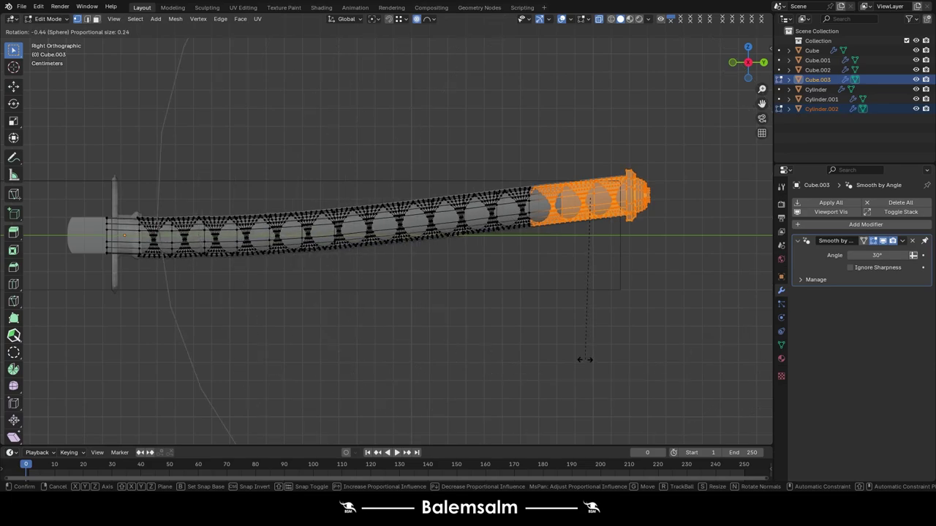
{"action": "left_click", "coordinate": [592, 356]}
{"action": "key", "text": "Tab"}
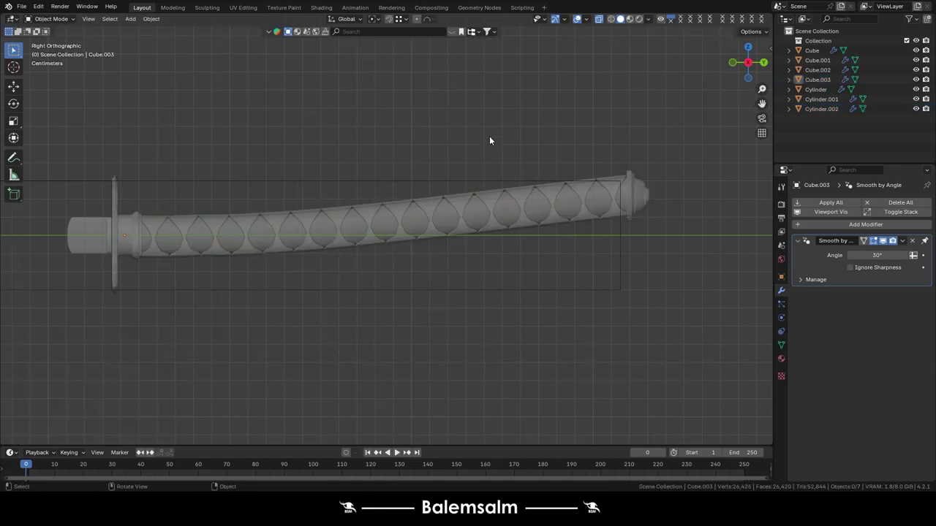
Nudge the handle wrap pieces slightly along Z.
{"action": "mouse_move", "coordinate": [462, 158]}
{"action": "middle_mouse_down"}
{"action": "mouse_move", "coordinate": [282, 144]}
{"action": "mouse_move", "coordinate": [330, 177]}
{"action": "mouse_move", "coordinate": [329, 192]}
{"action": "middle_mouse_up"}
{"action": "scroll", "coordinate": [282, 144], "scroll_direction": "up", "scroll_amount": 3}
{"action": "scroll", "coordinate": [282, 144], "scroll_direction": "up", "scroll_amount": 3}
{"action": "left_click", "coordinate": [334, 234]}
{"action": "scroll", "coordinate": [367, 244], "scroll_direction": "up", "scroll_amount": 2}
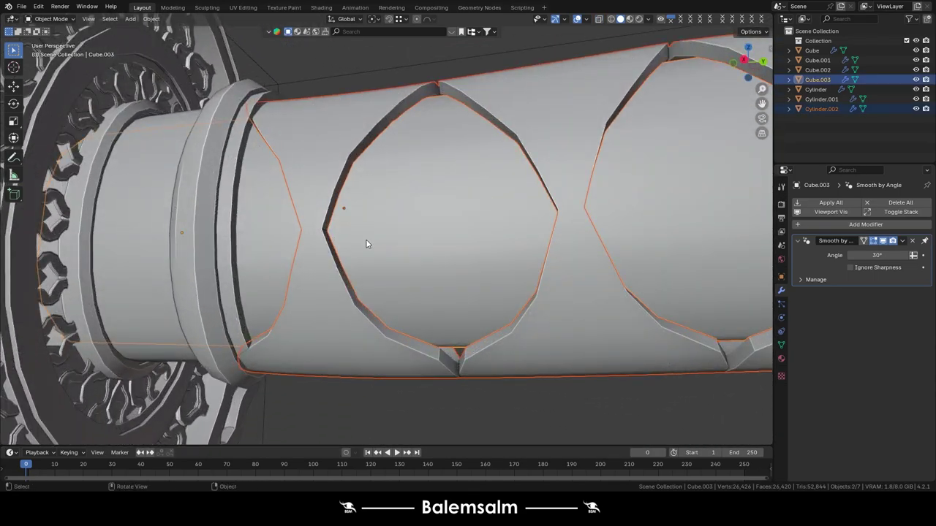
{"action": "key", "text": "g"}
{"action": "key", "text": "z"}
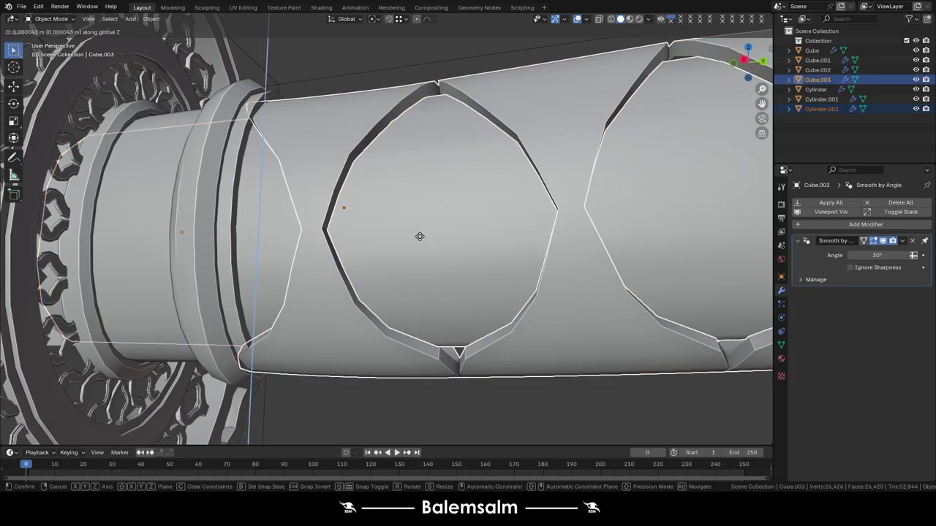
{"action": "left_click", "coordinate": [422, 192]}
Select the collar cylinder at the guard and look around it.
{"action": "mouse_move", "coordinate": [426, 188]}
{"action": "middle_mouse_down"}
{"action": "mouse_move", "coordinate": [405, 207]}
{"action": "mouse_move", "coordinate": [513, 160]}
{"action": "middle_mouse_up"}
{"action": "scroll", "coordinate": [405, 205], "scroll_direction": "down", "scroll_amount": 4}
{"action": "scroll", "coordinate": [514, 160], "scroll_direction": "up", "scroll_amount": 4}
{"action": "left_click", "coordinate": [523, 293]}
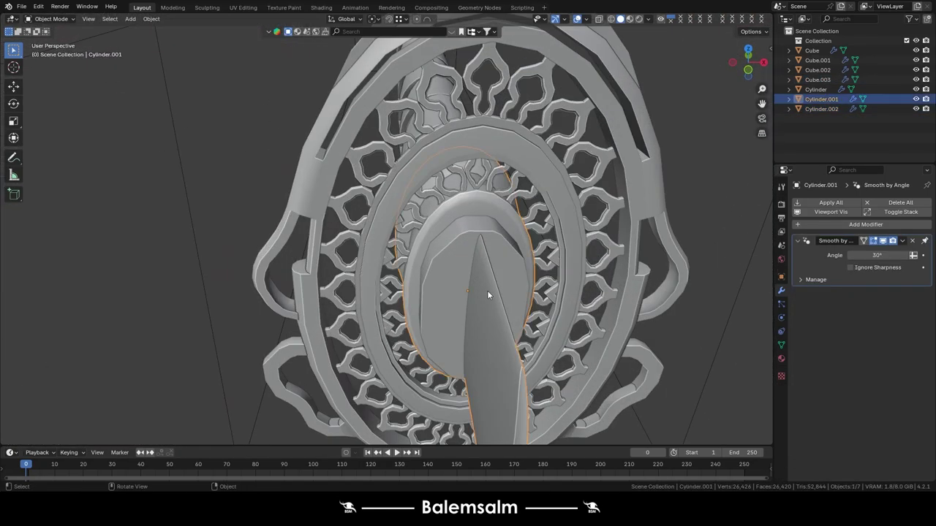
{"action": "mouse_move", "coordinate": [524, 293]}
{"action": "middle_mouse_down"}
{"action": "mouse_move", "coordinate": [377, 193]}
{"action": "mouse_move", "coordinate": [377, 159]}
{"action": "middle_mouse_up"}
{"action": "key", "text": "Tab"}
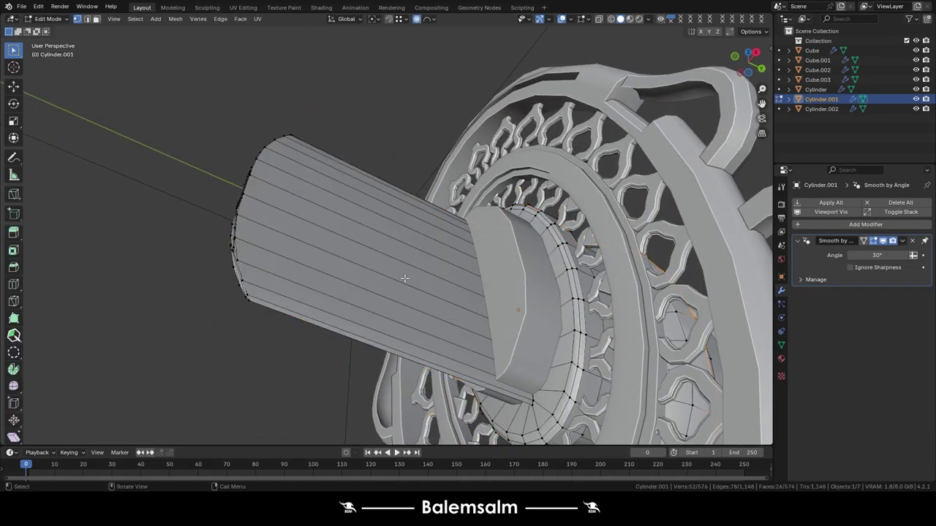
{"action": "key", "text": "Tab"}
Nudge the collar cylinder slightly upward along Z.
{"action": "key", "text": "Tab"}
{"action": "mouse_move", "coordinate": [417, 283]}
{"action": "middle_mouse_down"}
{"action": "mouse_move", "coordinate": [427, 249]}
{"action": "mouse_move", "coordinate": [431, 267]}
{"action": "mouse_move", "coordinate": [366, 284]}
{"action": "mouse_move", "coordinate": [581, 251]}
{"action": "mouse_move", "coordinate": [577, 309]}
{"action": "middle_mouse_up"}
{"action": "scroll", "coordinate": [432, 264], "scroll_direction": "up", "scroll_amount": 3}
{"action": "key", "text": "Tab"}
{"action": "scroll", "coordinate": [432, 264], "scroll_direction": "down", "scroll_amount": 3}
{"action": "key", "text": "g"}
{"action": "key", "text": "z"}
{"action": "left_click", "coordinate": [435, 252]}
Shift the added handle pieces and wrap slightly upward along Z.
{"action": "left_click", "coordinate": [576, 309], "text": "shift"}
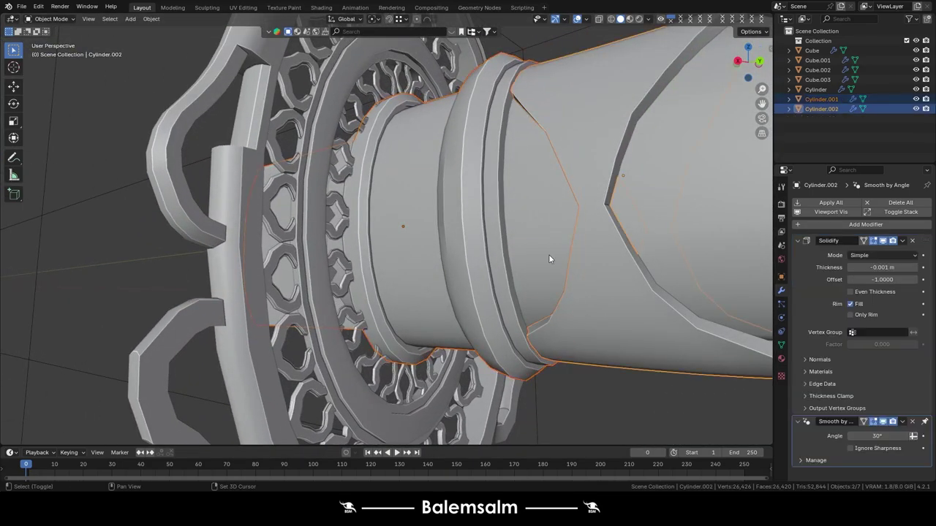
{"action": "left_click", "coordinate": [549, 254], "text": "shift"}
{"action": "key", "text": "g"}
{"action": "key", "text": "z"}
{"action": "left_click", "coordinate": [411, 223]}
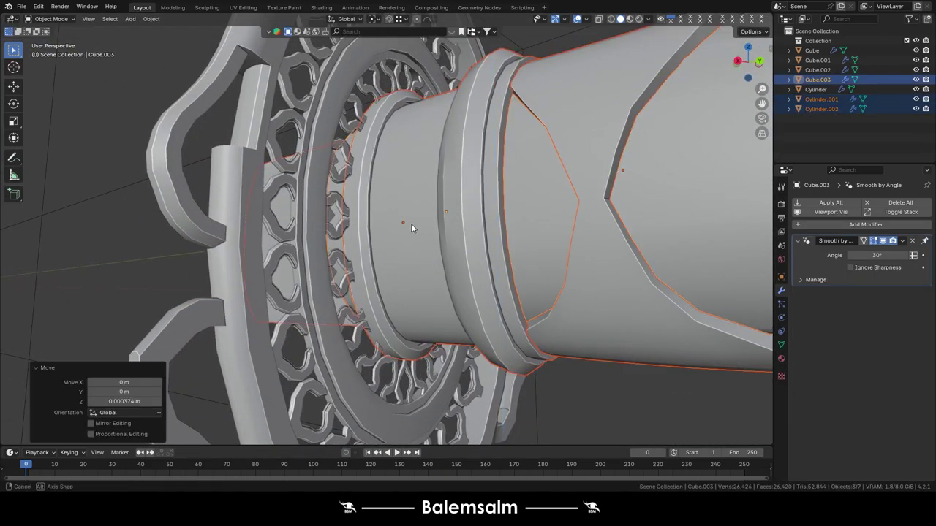
{"action": "middle_click_drag", "start_coordinate": [411, 223], "coordinate": [495, 233]}
Check the collar cylinder and handle wrap selections around the guard.
{"action": "left_click", "coordinate": [496, 228]}
{"action": "key", "text": "Tab"}
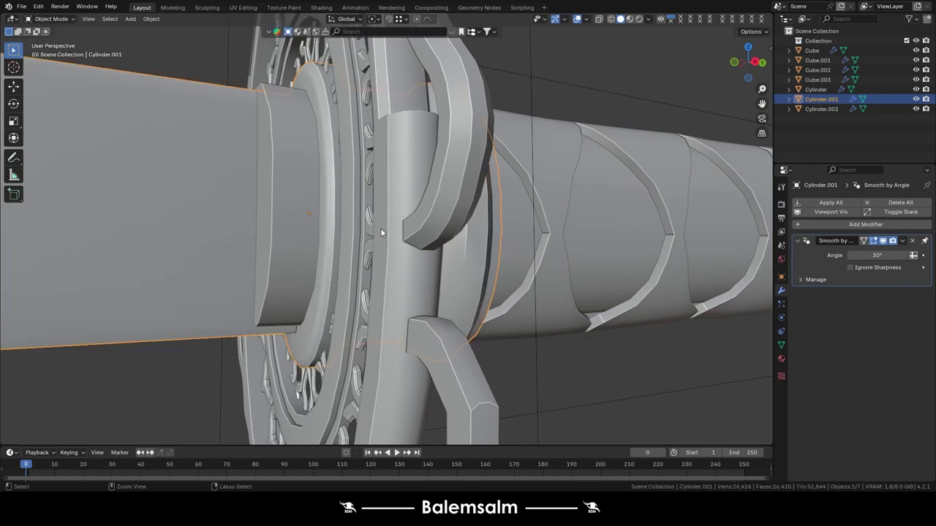
{"action": "key", "text": "Tab"}
{"action": "left_click", "coordinate": [279, 243]}
{"action": "left_click", "coordinate": [235, 337]}
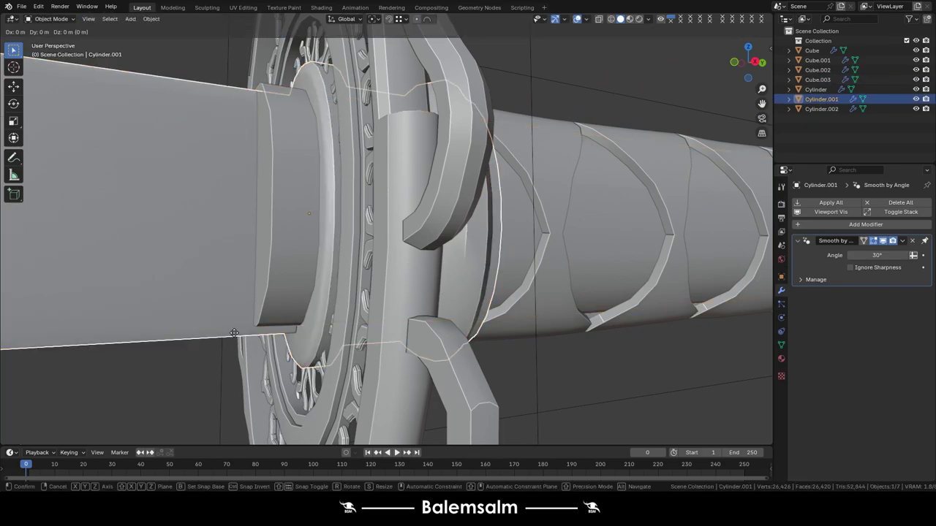
{"action": "mouse_move", "coordinate": [235, 337]}
{"action": "middle_mouse_down"}
{"action": "mouse_move", "coordinate": [338, 260]}
{"action": "mouse_move", "coordinate": [313, 230]}
{"action": "mouse_move", "coordinate": [277, 283]}
{"action": "mouse_move", "coordinate": [380, 231]}
{"action": "middle_mouse_up"}
Delete the short cylinder section's faces from the handle wrap and save the file.
{"action": "left_click", "coordinate": [300, 229]}
{"action": "key", "text": "Tab"}
{"action": "key", "text": "alt+z"}
{"action": "left_click_drag", "start_coordinate": [322, 80], "coordinate": [388, 314]}
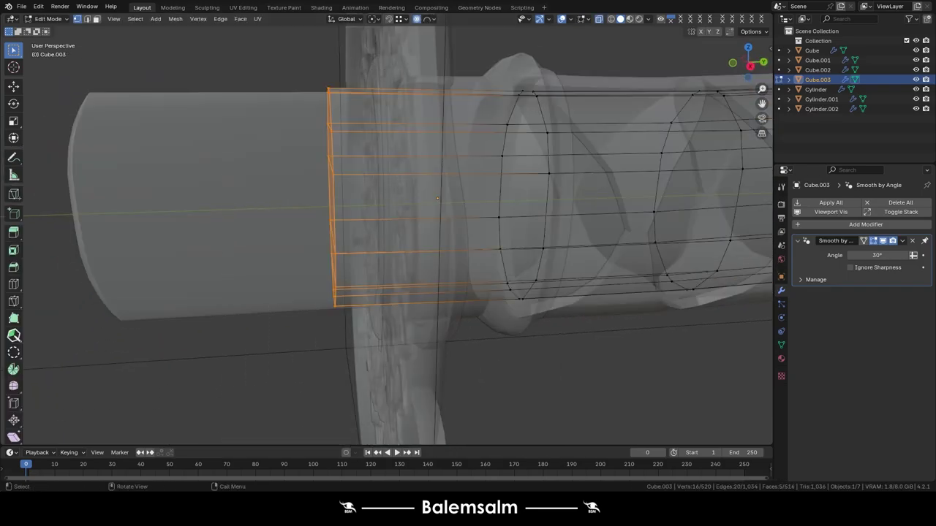
{"action": "key", "text": "Delete"}
{"action": "key", "text": "alt+z"}
{"action": "key", "text": "Tab"}
{"action": "mouse_move", "coordinate": [379, 232]}
{"action": "middle_mouse_down"}
{"action": "mouse_move", "coordinate": [502, 172]}
{"action": "mouse_move", "coordinate": [527, 130]}
{"action": "mouse_move", "coordinate": [486, 240]}
{"action": "middle_mouse_up"}
{"action": "key", "text": "ctrl+s"}
{"action": "left_click", "coordinate": [430, 203]}
Scale a collar ring face loop up by 1.027 and bevel it.
{"action": "left_click", "coordinate": [343, 189]}
{"action": "key", "text": "grave"}
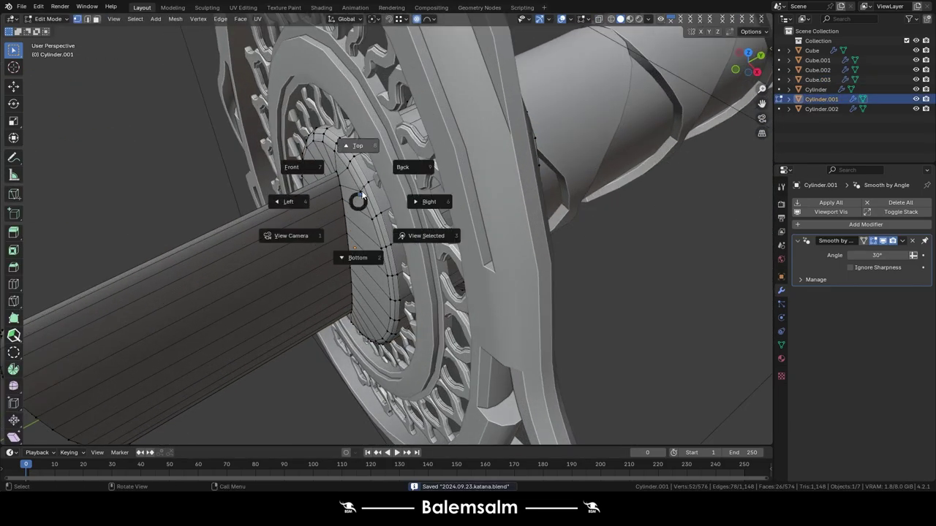
{"action": "mouse_move", "coordinate": [342, 188]}
{"action": "middle_mouse_down"}
{"action": "mouse_move", "coordinate": [367, 151]}
{"action": "mouse_move", "coordinate": [341, 229]}
{"action": "middle_mouse_up"}
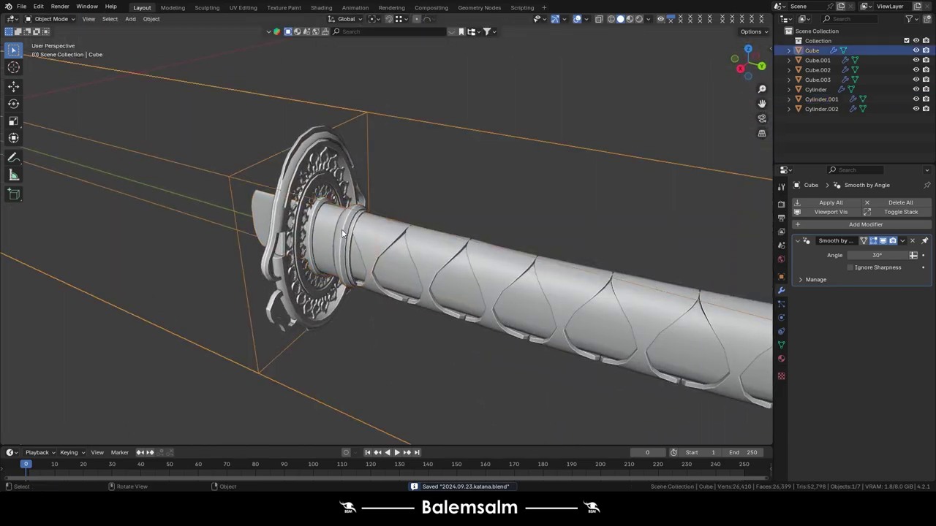
{"action": "key", "text": "Tab"}
{"action": "scroll", "coordinate": [341, 228], "scroll_direction": "up", "scroll_amount": 5}
{"action": "left_click", "coordinate": [298, 283], "text": "alt"}
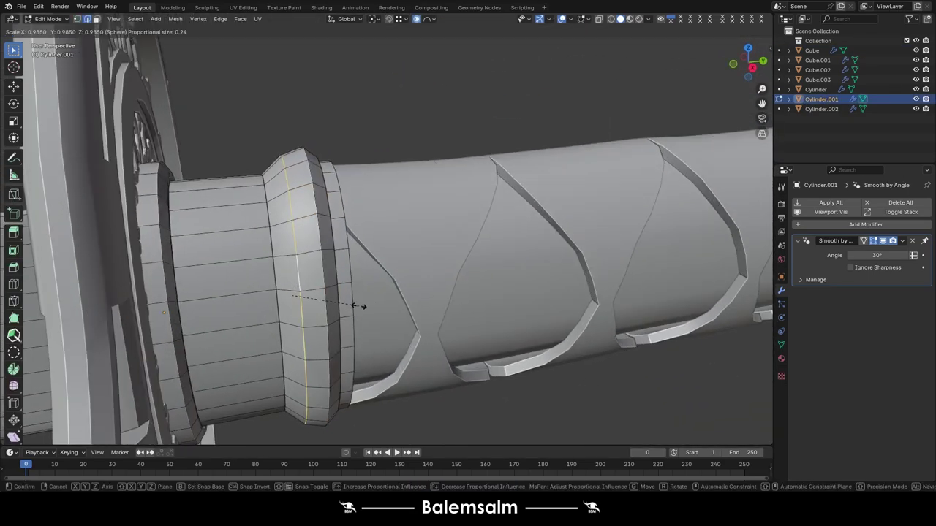
{"action": "left_click", "coordinate": [471, 325]}
{"action": "scroll", "coordinate": [376, 313], "scroll_direction": "up", "scroll_amount": 2}
{"action": "key", "text": "ctrl+b"}
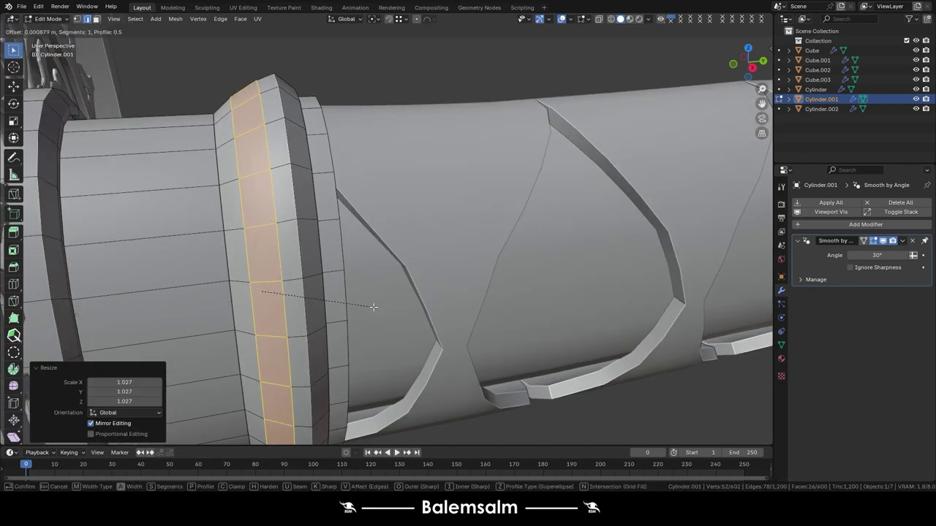
{"action": "left_click", "coordinate": [374, 306]}
{"action": "key", "text": "Tab"}
Save 2024.09.23.katana.blend and review the whole sword from the side.
{"action": "scroll", "coordinate": [405, 102], "scroll_direction": "down", "scroll_amount": 6}
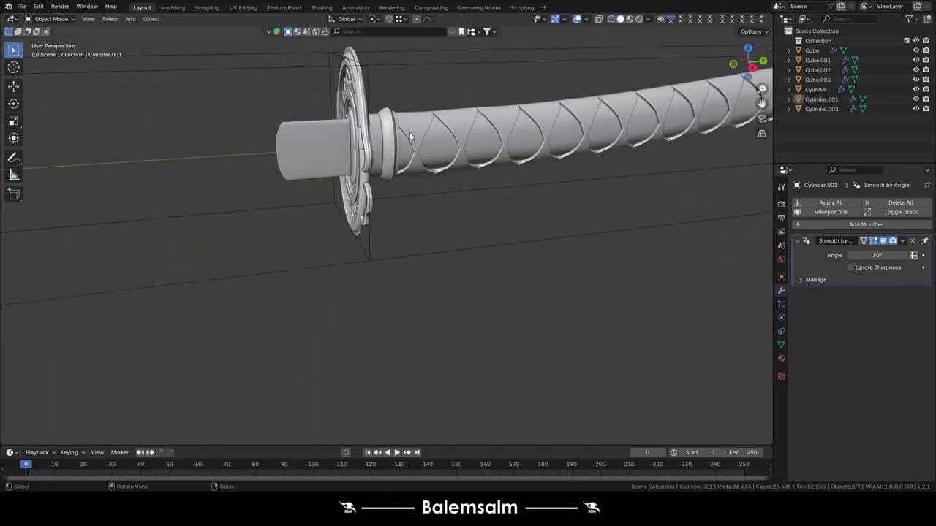
{"action": "scroll", "coordinate": [410, 130], "scroll_direction": "down", "scroll_amount": 4}
{"action": "mouse_move", "coordinate": [402, 144]}
{"action": "middle_mouse_down"}
{"action": "mouse_move", "coordinate": [412, 155]}
{"action": "mouse_move", "coordinate": [367, 232]}
{"action": "mouse_move", "coordinate": [418, 202]}
{"action": "mouse_move", "coordinate": [328, 177]}
{"action": "mouse_move", "coordinate": [355, 164]}
{"action": "middle_mouse_up"}
{"action": "left_click", "coordinate": [362, 168]}
{"action": "scroll", "coordinate": [398, 186], "scroll_direction": "up", "scroll_amount": 5}
{"action": "left_click", "coordinate": [339, 173]}
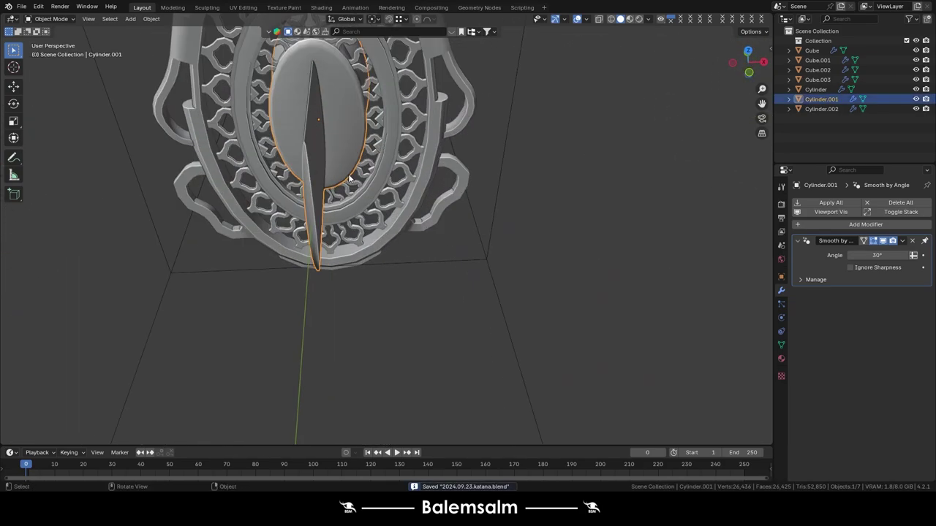
{"action": "scroll", "coordinate": [355, 165], "scroll_direction": "up", "scroll_amount": 2}
{"action": "scroll", "coordinate": [354, 164], "scroll_direction": "down", "scroll_amount": 2}
{"action": "scroll", "coordinate": [360, 163], "scroll_direction": "down", "scroll_amount": 4}
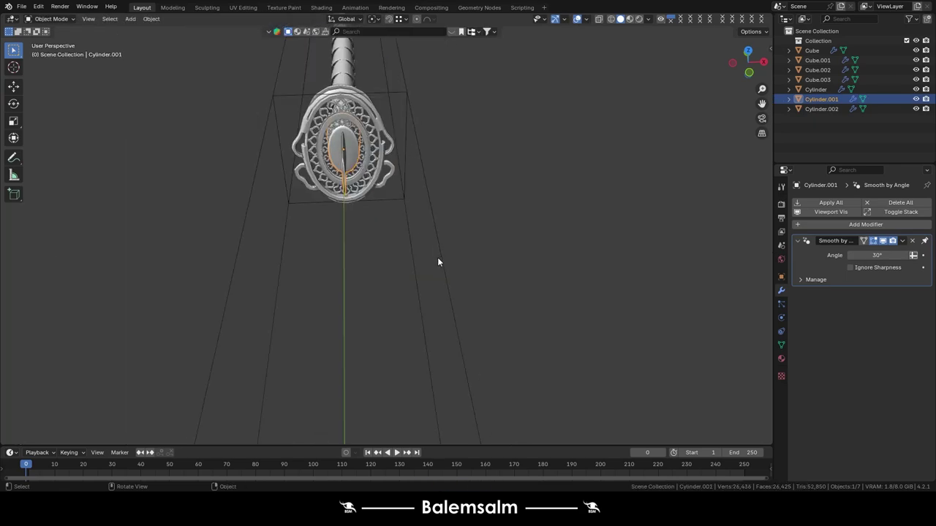
{"action": "left_click", "coordinate": [437, 259]}
{"action": "mouse_move", "coordinate": [437, 259]}
{"action": "middle_mouse_down"}
{"action": "mouse_move", "coordinate": [382, 212]}
{"action": "mouse_move", "coordinate": [408, 223]}
{"action": "mouse_move", "coordinate": [392, 204]}
{"action": "mouse_move", "coordinate": [342, 236]}
{"action": "mouse_move", "coordinate": [451, 242]}
{"action": "middle_mouse_up"}
Switch to right orthographic view and add a new cube, replacing a mistaken one.
{"action": "key", "text": "grave"}
{"action": "left_click", "coordinate": [522, 209]}
{"action": "key", "text": "shift+a"}
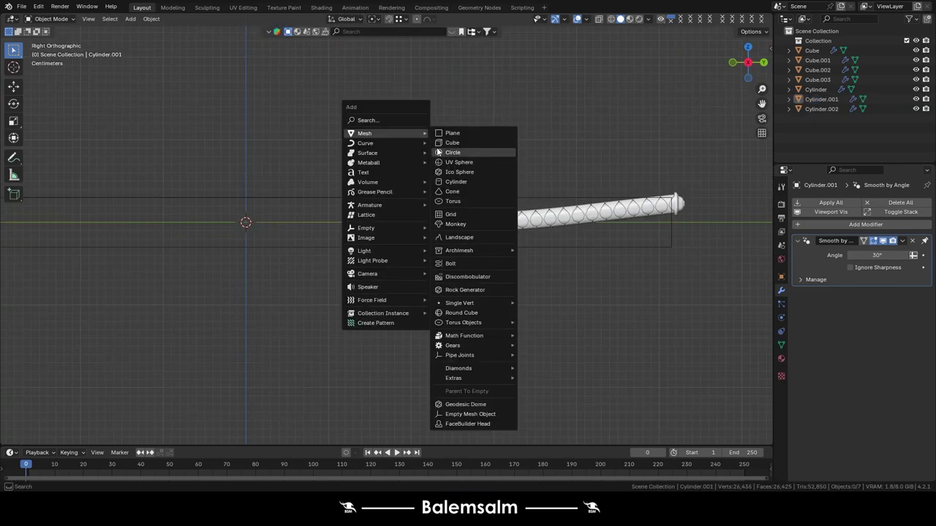
{"action": "left_click", "coordinate": [454, 152]}
{"action": "key", "text": "x"}
{"action": "left_click", "coordinate": [421, 146]}
{"action": "key", "text": "shift+a"}
{"action": "left_click", "coordinate": [450, 109]}
Shrink the new cube to 0.06 and thin it along X in top view.
{"action": "key", "text": "Tab"}
{"action": "key", "text": "s"}
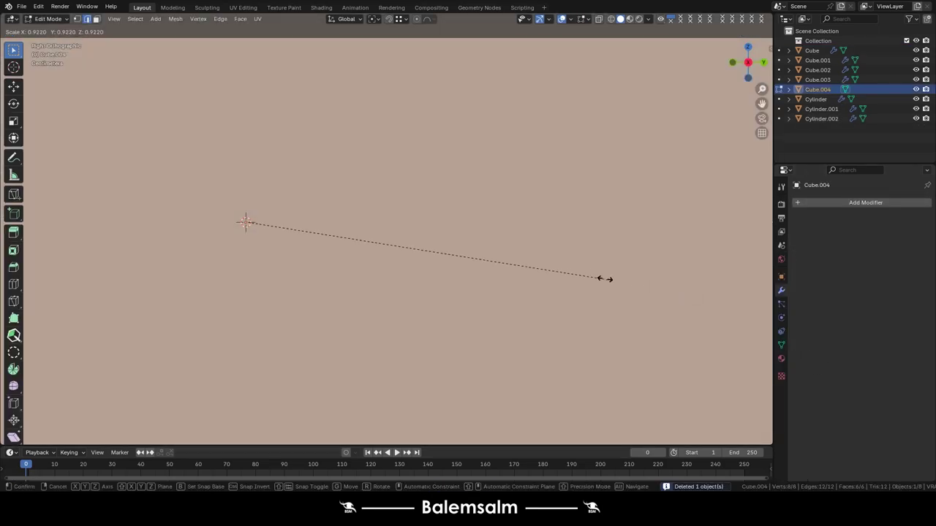
{"action": "left_click", "coordinate": [307, 240]}
{"action": "middle_click_drag", "start_coordinate": [307, 240], "coordinate": [404, 293]}
{"action": "key", "text": "grave"}
{"action": "left_click", "coordinate": [403, 235]}
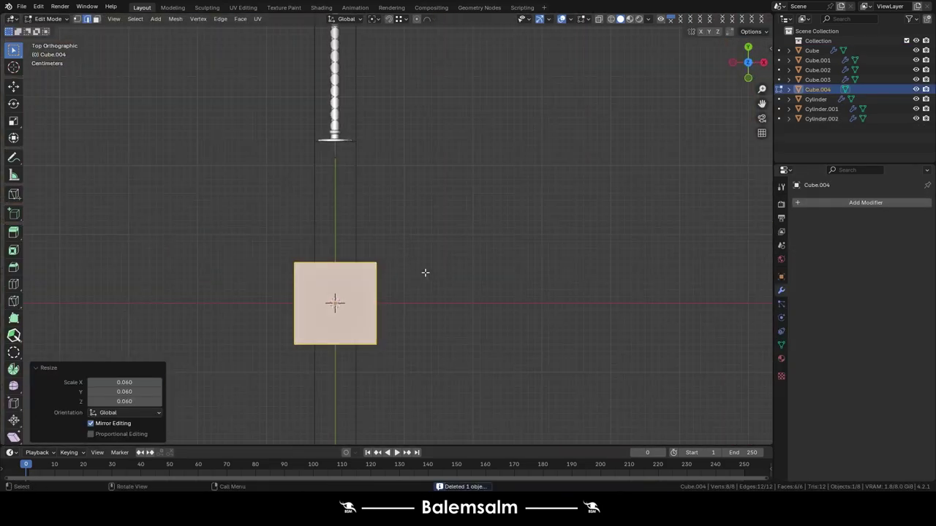
{"action": "key", "text": "s"}
{"action": "key", "text": "x"}
{"action": "left_click", "coordinate": [343, 304]}
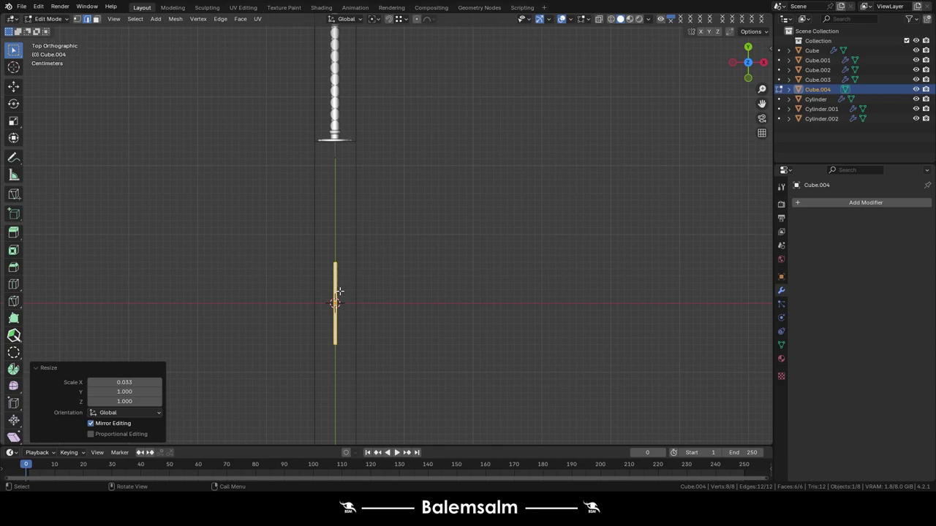
Stretch the bar 2× along Y and move it along Y toward the sword.
{"action": "key", "text": "s"}
{"action": "key", "text": "y"}
{"action": "key", "text": "2"}
{"action": "key", "text": "Return"}
{"action": "key", "text": "Tab"}
{"action": "key", "text": "g"}
{"action": "key", "text": "y"}
{"action": "left_click", "coordinate": [337, 91]}
{"action": "key", "text": "g"}
{"action": "key", "text": "y"}
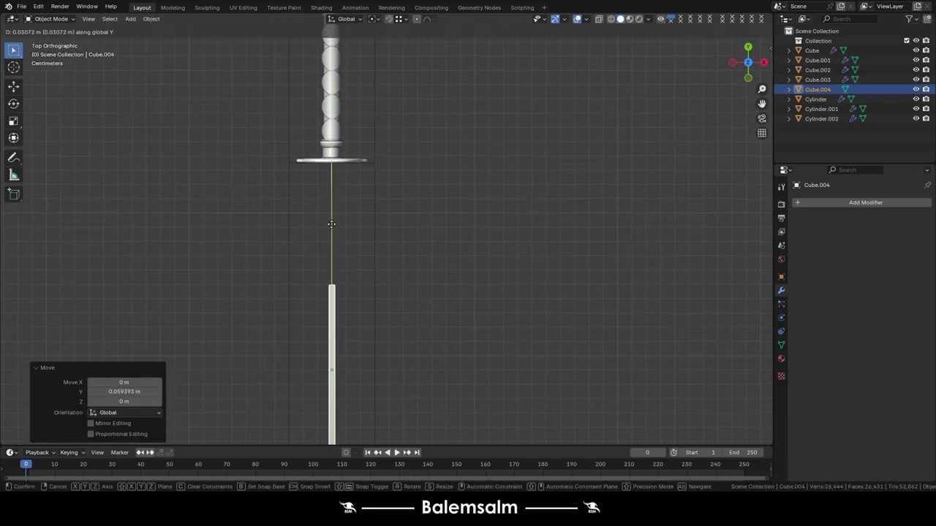
{"action": "left_click", "coordinate": [335, 199]}
Frame the bar and scale it down to a small square in Edit Mode.
{"action": "key", "text": "KP_Decimal"}
{"action": "key", "text": "KP_3"}
{"action": "key", "text": "Tab"}
{"action": "key", "text": "s"}
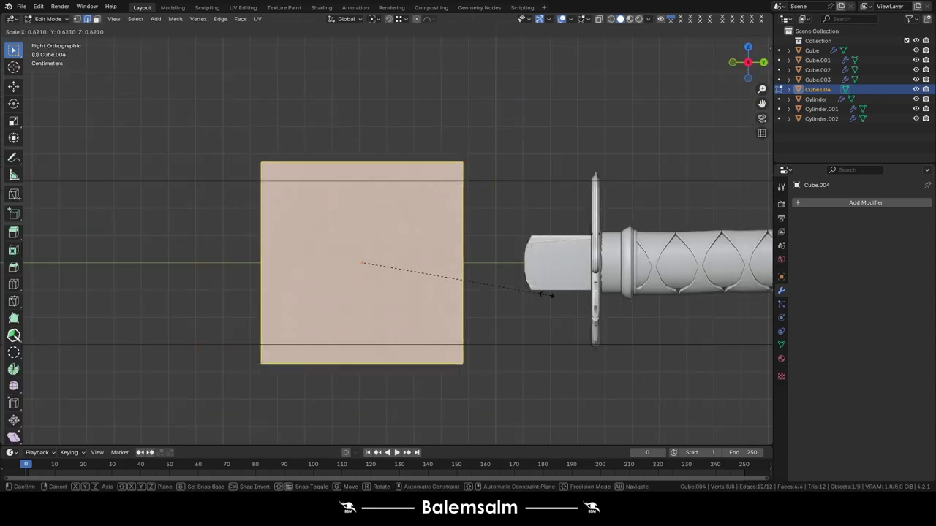
{"action": "left_click", "coordinate": [403, 231]}
Select the cube's end face in X-ray and drag it along Y to lengthen it.
{"action": "key", "text": "alt+z"}
{"action": "left_click_drag", "start_coordinate": [398, 205], "coordinate": [388, 336]}
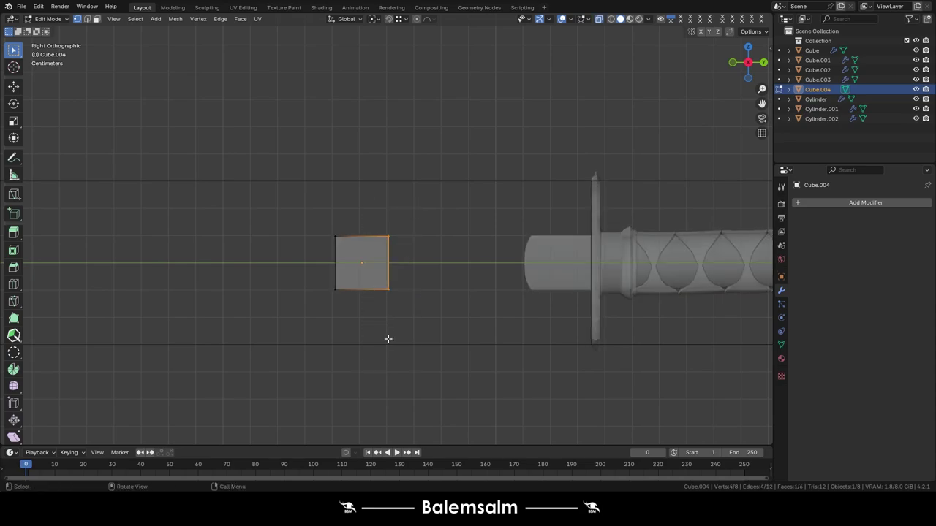
{"action": "scroll", "coordinate": [446, 262], "scroll_direction": "up", "scroll_amount": 2}
{"action": "key", "text": "g"}
{"action": "key", "text": "y"}
{"action": "left_click", "coordinate": [679, 285]}
{"action": "key", "text": "z"}
{"action": "left_click", "coordinate": [560, 246]}
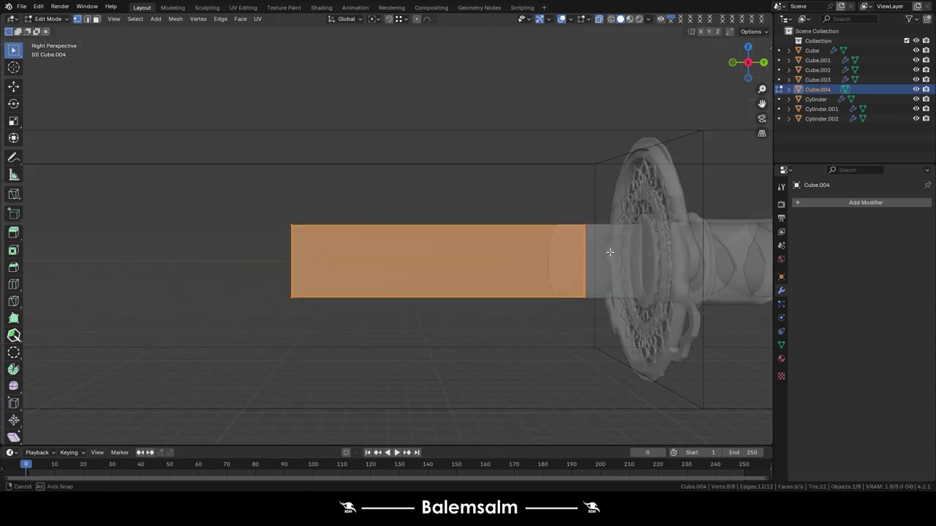
Thin the slab along X to 0.243 in top view.
{"action": "middle_click_drag", "start_coordinate": [560, 246], "coordinate": [456, 415]}
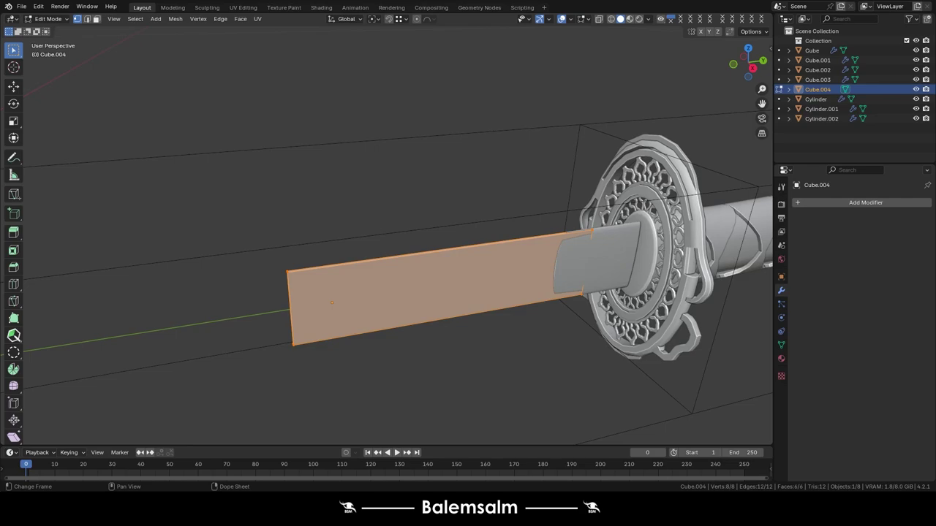
{"action": "middle_click_drag", "start_coordinate": [497, 329], "coordinate": [516, 307]}
{"action": "scroll", "coordinate": [497, 261], "scroll_direction": "up", "scroll_amount": 3}
{"action": "scroll", "coordinate": [539, 292], "scroll_direction": "up", "scroll_amount": 2}
{"action": "key", "text": "KP_7"}
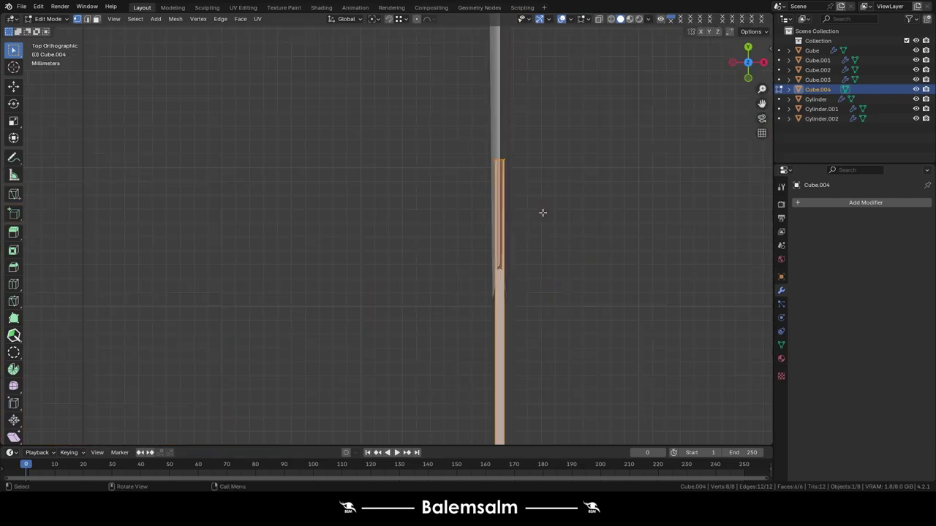
{"action": "scroll", "coordinate": [543, 213], "scroll_direction": "right", "scroll_amount": 3, "text": "ctrl"}
{"action": "scroll", "coordinate": [526, 209], "scroll_direction": "up", "scroll_amount": 4}
{"action": "key", "text": "Tab"}
{"action": "key", "text": "Tab"}
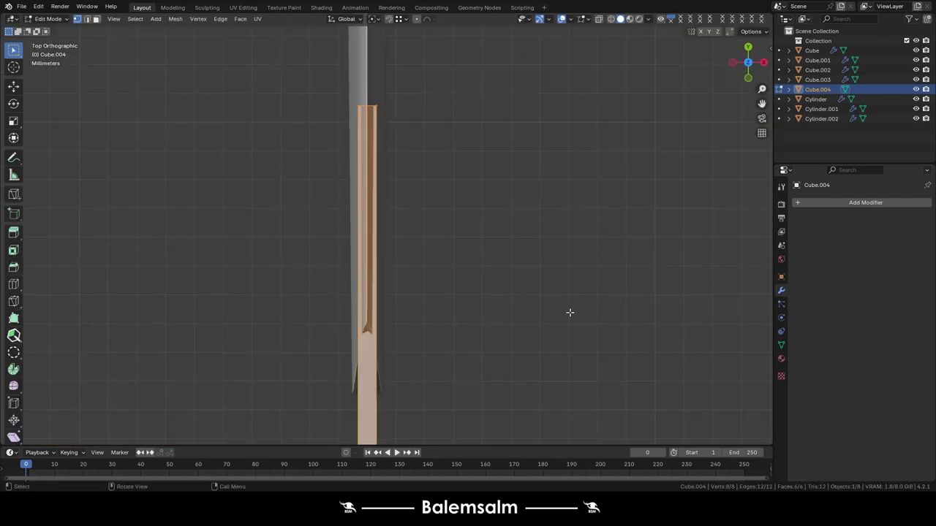
{"action": "left_click", "coordinate": [344, 110]}
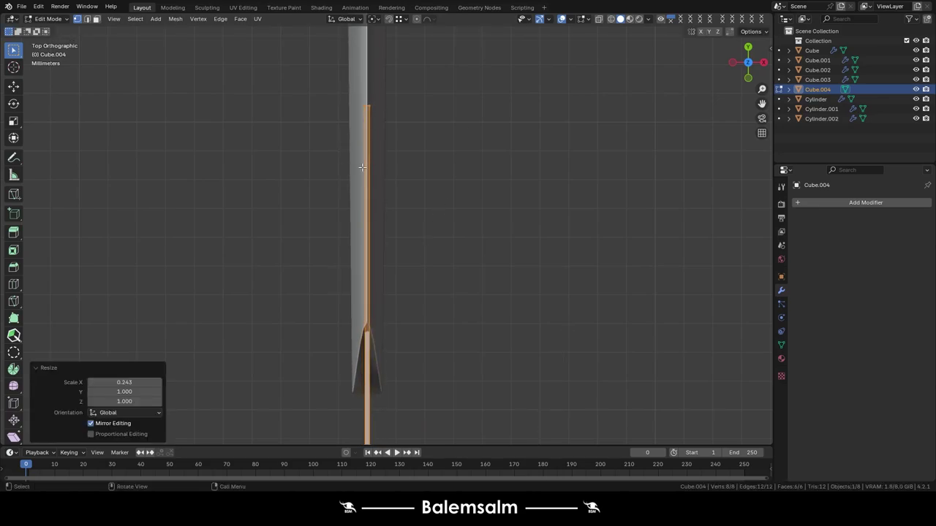
{"action": "mouse_move", "coordinate": [345, 158]}
{"action": "middle_mouse_down"}
{"action": "mouse_move", "coordinate": [457, 292]}
{"action": "mouse_move", "coordinate": [373, 216]}
{"action": "mouse_move", "coordinate": [434, 202]}
{"action": "middle_mouse_up"}
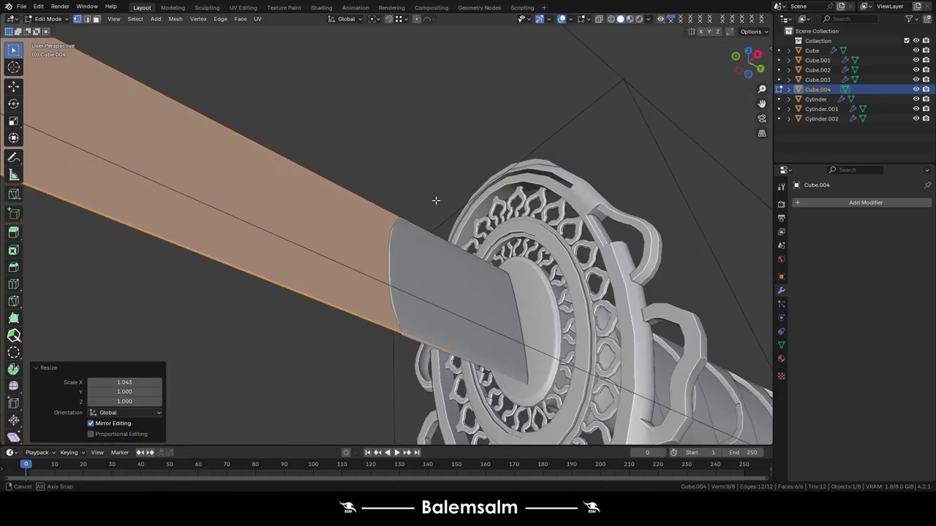
In right view, cancel a trial vertical scale and select the slab's tip face.
{"action": "key", "text": "grave"}
{"action": "left_click", "coordinate": [464, 196]}
{"action": "key", "text": "s"}
{"action": "key", "text": "z"}
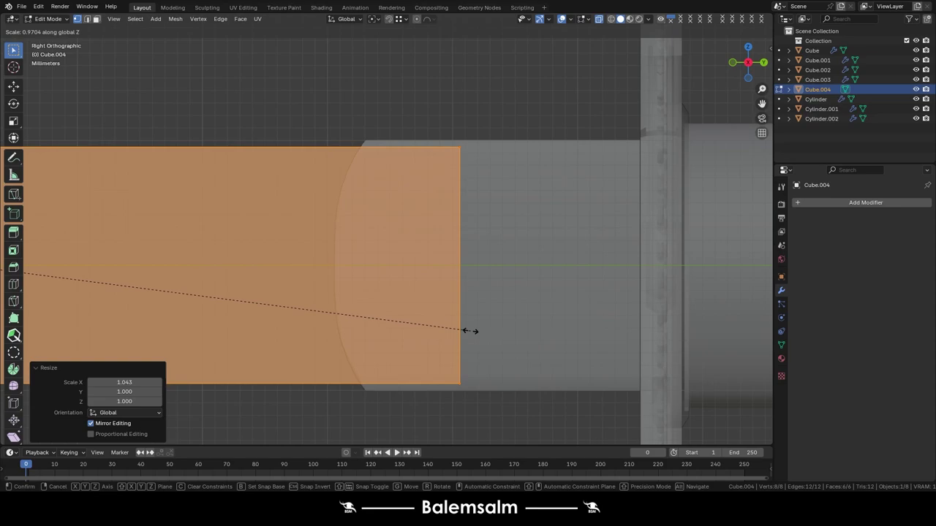
{"action": "right_click", "coordinate": [470, 330]}
{"action": "scroll", "coordinate": [469, 331], "scroll_direction": "down", "scroll_amount": 4}
{"action": "scroll", "coordinate": [508, 228], "scroll_direction": "down", "scroll_amount": 2}
{"action": "left_click", "coordinate": [509, 228]}
Extend the tip face to the blade's full length and raise the tip upward.
{"action": "scroll", "coordinate": [524, 316], "scroll_direction": "down", "scroll_amount": 2}
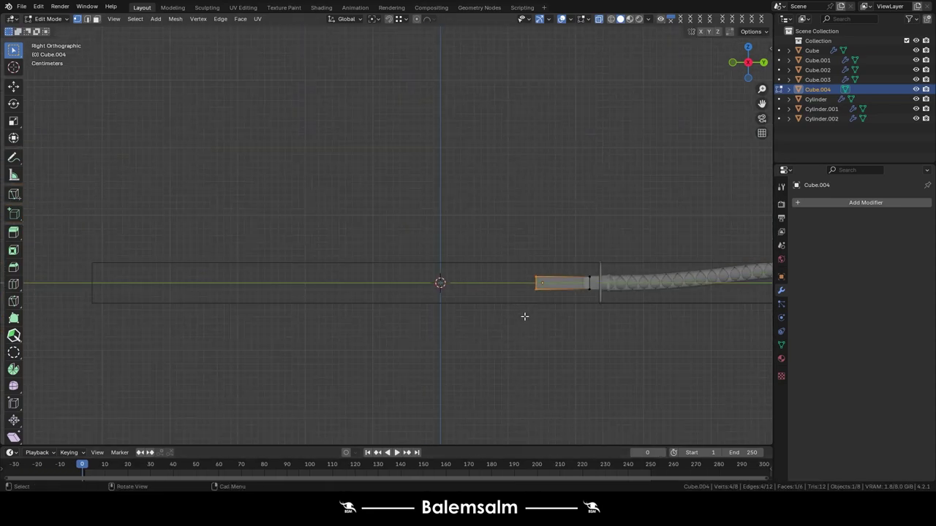
{"action": "key", "text": "g"}
{"action": "key", "text": "x"}
{"action": "left_click", "coordinate": [87, 278]}
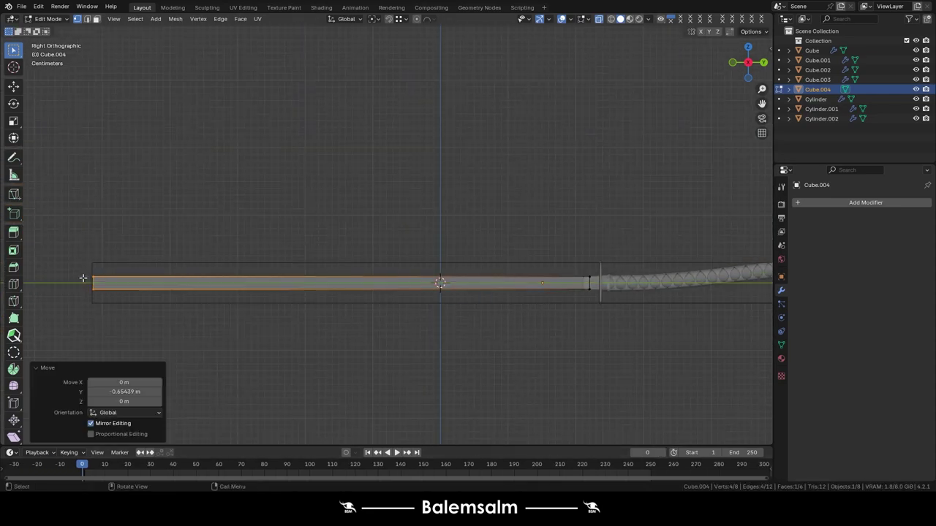
{"action": "middle_click_drag", "start_coordinate": [87, 278], "coordinate": [148, 263], "text": "shift"}
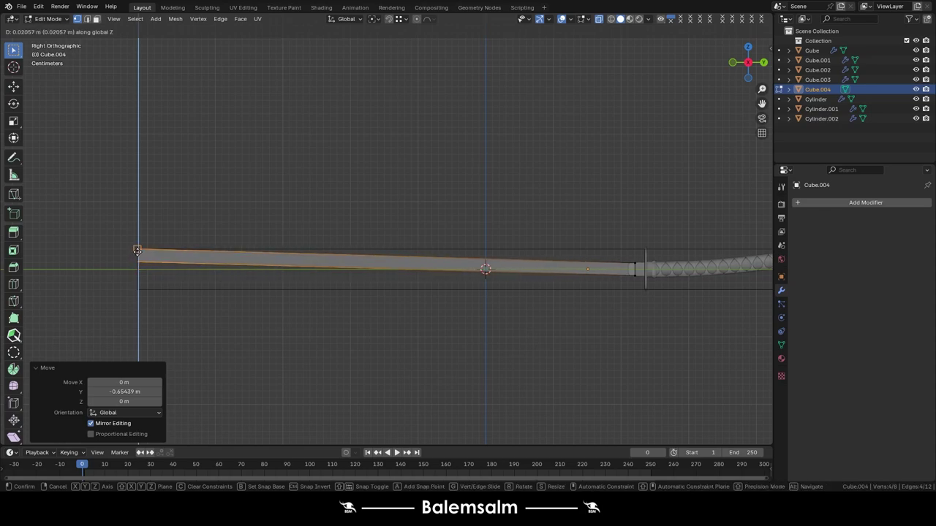
{"action": "left_click", "coordinate": [137, 251]}
Add an edge loop, lower that edge slightly on Z, and bevel the edge near the tip.
{"action": "left_click", "coordinate": [323, 249]}
{"action": "scroll", "coordinate": [317, 248], "scroll_direction": "up", "scroll_amount": 2}
{"action": "key", "text": "g"}
{"action": "key", "text": "z"}
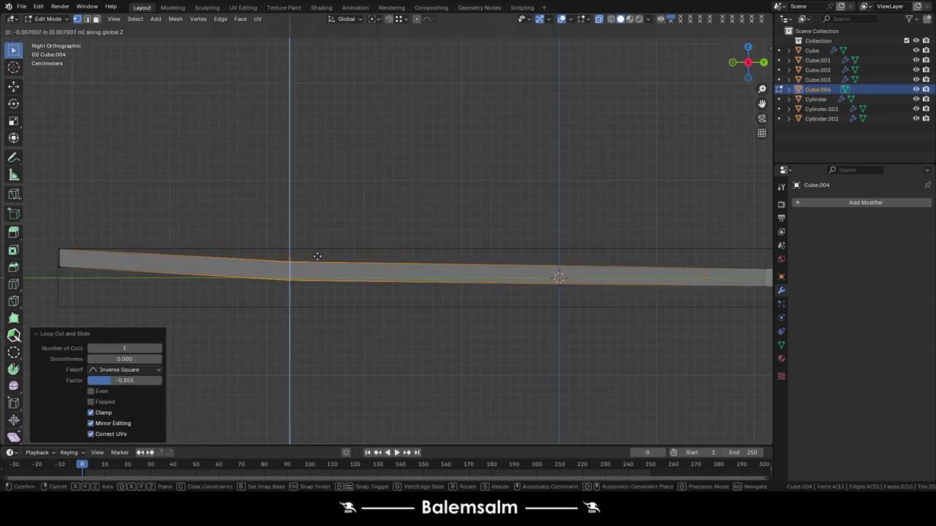
{"action": "left_click", "coordinate": [319, 258]}
{"action": "scroll", "coordinate": [318, 258], "scroll_direction": "down", "scroll_amount": 2}
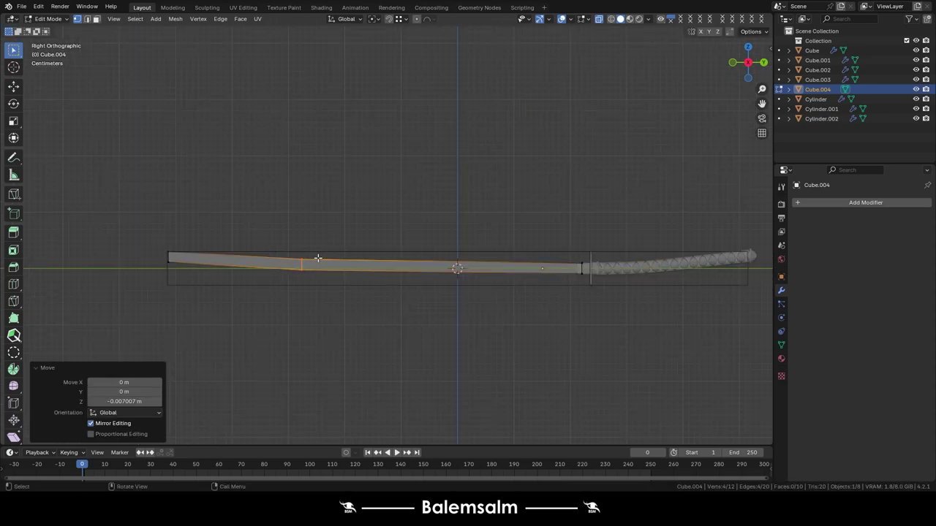
{"action": "left_click", "coordinate": [477, 333]}
Slide the upper and lower tip edges to slant the blade tip.
{"action": "middle_click_drag", "start_coordinate": [192, 274], "coordinate": [265, 274], "text": "shift"}
{"action": "scroll", "coordinate": [265, 273], "scroll_direction": "up", "scroll_amount": 3}
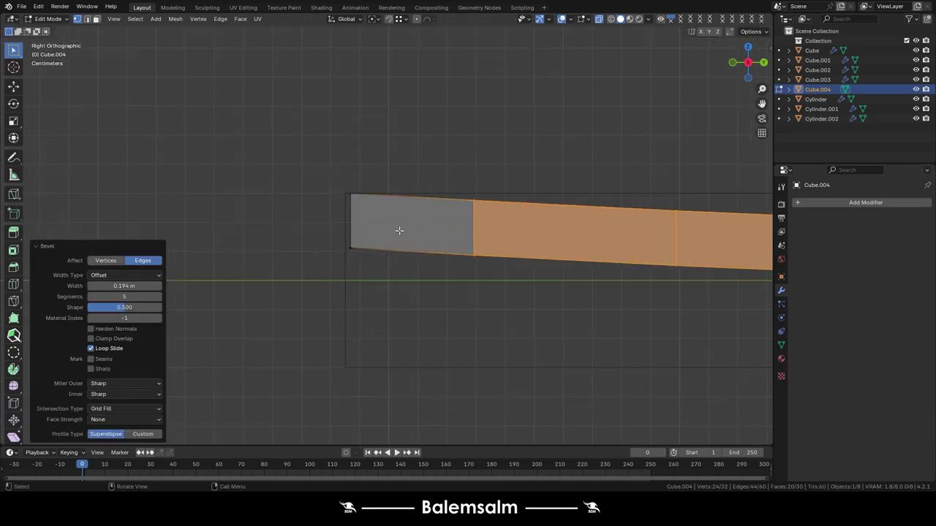
{"action": "key", "text": "g"}
{"action": "key", "text": "g"}
{"action": "left_click", "coordinate": [374, 288]}
{"action": "left_click_drag", "start_coordinate": [553, 236], "coordinate": [478, 302]}
{"action": "key", "text": "g"}
{"action": "key", "text": "g"}
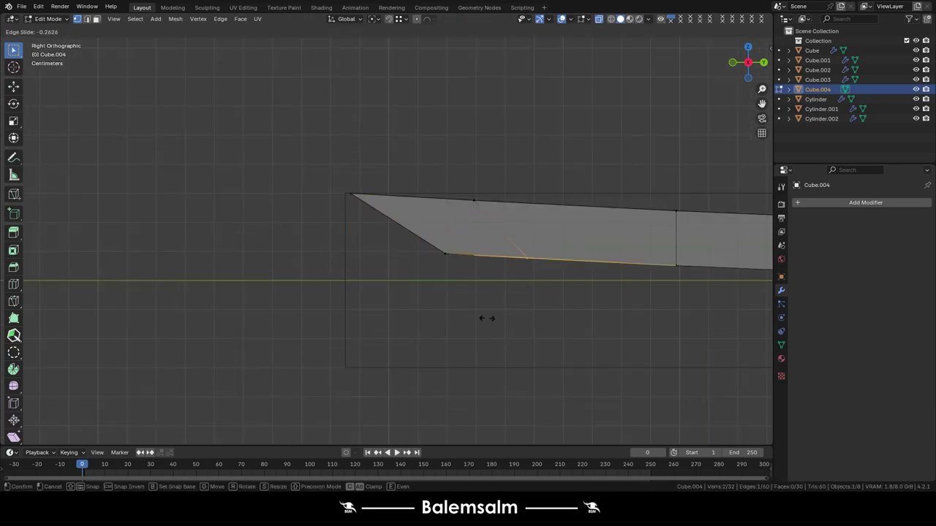
{"action": "left_click", "coordinate": [509, 320]}
Select the whole blade mesh and scale it along X to 1.14.
{"action": "scroll", "coordinate": [510, 320], "scroll_direction": "down", "scroll_amount": 3}
{"action": "middle_click_drag", "start_coordinate": [573, 254], "coordinate": [409, 237], "text": "shift"}
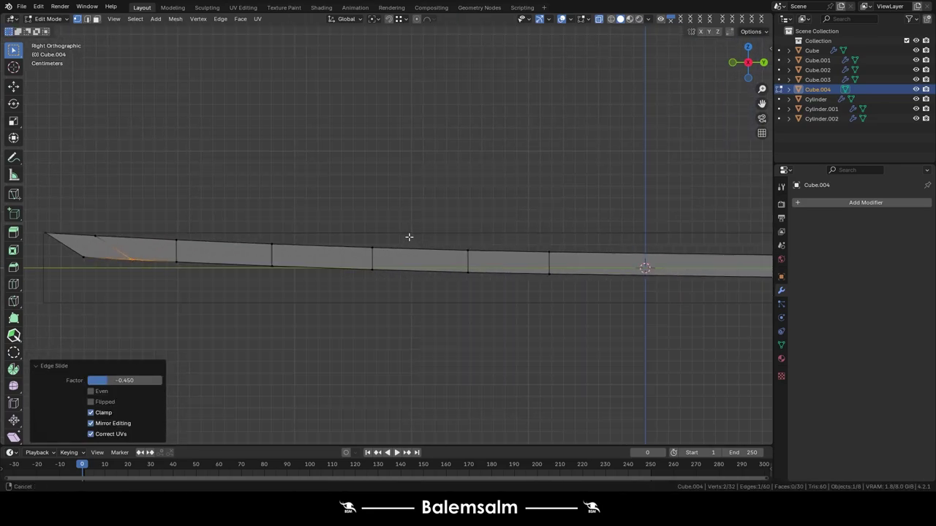
{"action": "mouse_move", "coordinate": [547, 249]}
{"action": "middle_mouse_down", "text": "shift"}
{"action": "mouse_move", "coordinate": [379, 240]}
{"action": "mouse_move", "coordinate": [370, 267]}
{"action": "mouse_move", "coordinate": [324, 198]}
{"action": "mouse_move", "coordinate": [326, 134]}
{"action": "mouse_move", "coordinate": [359, 134]}
{"action": "mouse_move", "coordinate": [464, 189]}
{"action": "middle_mouse_up", "text": "shift"}
{"action": "scroll", "coordinate": [379, 240], "scroll_direction": "up", "scroll_amount": 10}
{"action": "left_click", "coordinate": [455, 233]}
{"action": "key", "text": "alt+z"}
{"action": "key", "text": "s"}
{"action": "key", "text": "x"}
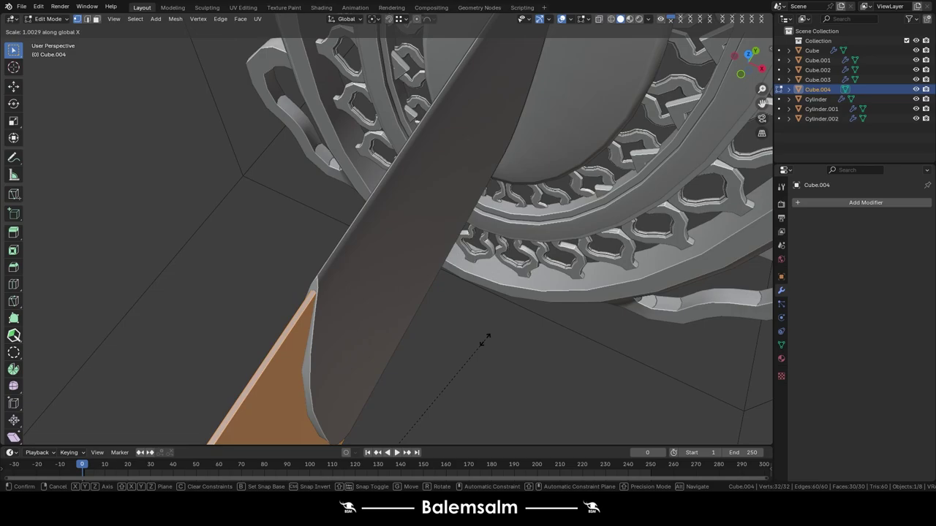
{"action": "left_click", "coordinate": [748, 385]}
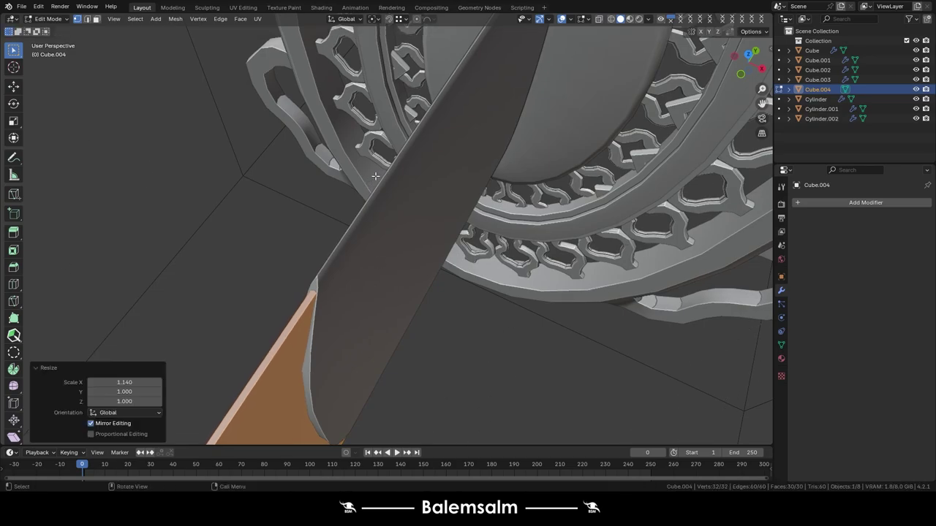
Add a centred lengthwise loop and push it outward into a ridge.
{"action": "key", "text": "alt+z"}
{"action": "key", "text": "ctrl+r"}
{"action": "left_click", "coordinate": [424, 329]}
{"action": "right_click", "coordinate": [472, 411]}
{"action": "key", "text": "alt+z"}
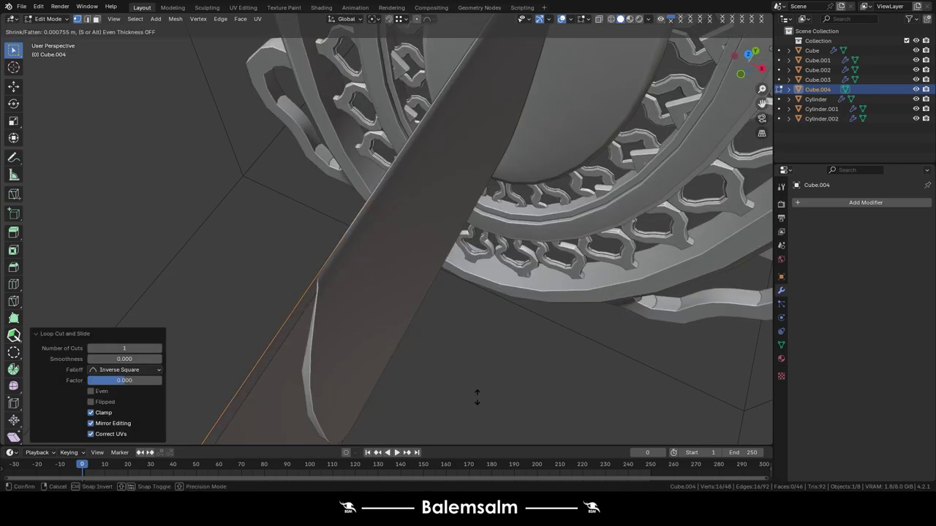
{"action": "left_click", "coordinate": [476, 397]}
Add a straightened cross loop near the guard.
{"action": "key", "text": "Tab"}
{"action": "mouse_move", "coordinate": [477, 397]}
{"action": "middle_mouse_down"}
{"action": "mouse_move", "coordinate": [324, 287]}
{"action": "mouse_move", "coordinate": [374, 315]}
{"action": "mouse_move", "coordinate": [357, 321]}
{"action": "middle_mouse_up"}
{"action": "key", "text": "Tab"}
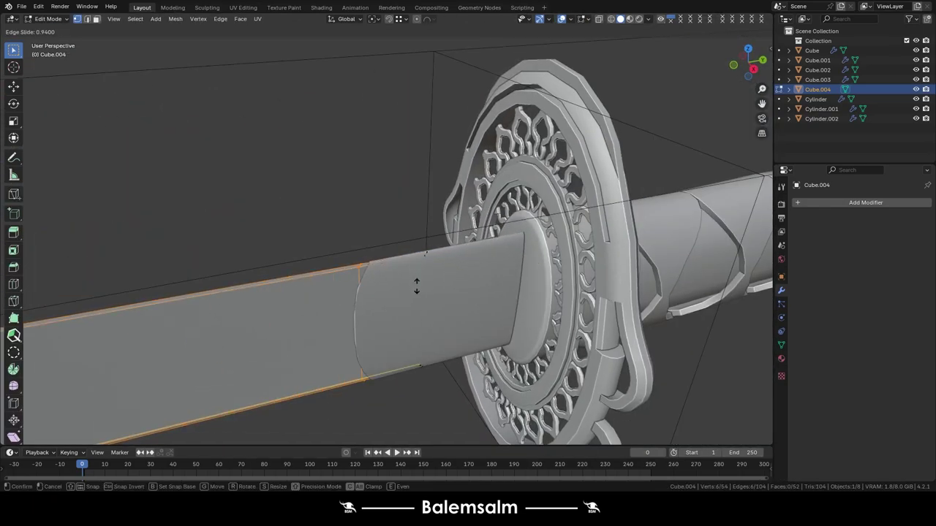
{"action": "left_click", "coordinate": [417, 287]}
{"action": "key", "text": "Return"}
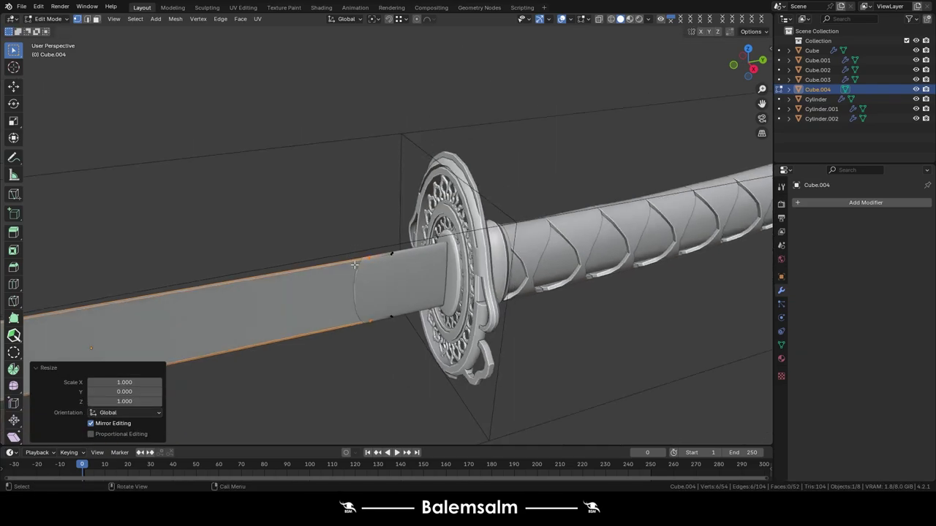
Add six evenly spaced loop cuts along the blade.
{"action": "middle_click_drag", "start_coordinate": [417, 283], "coordinate": [367, 295]}
{"action": "key", "text": "ctrl+r"}
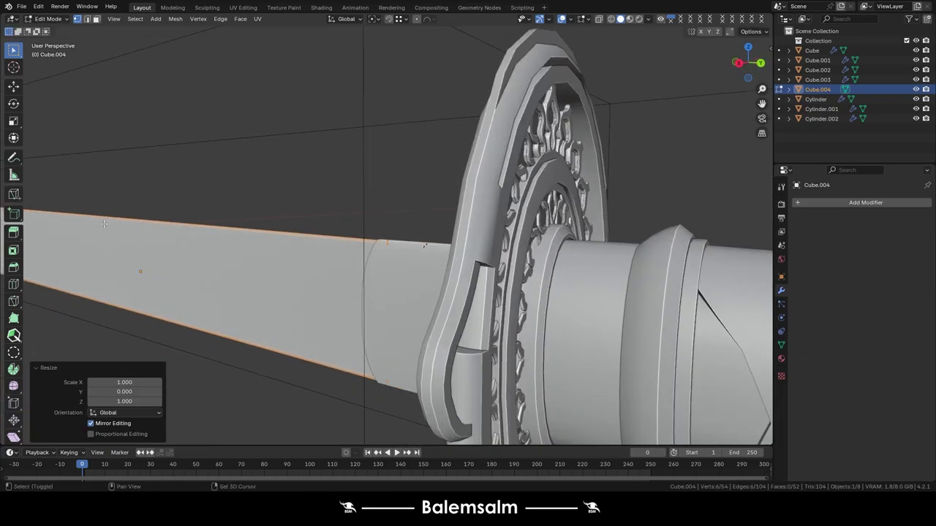
{"action": "middle_click_drag", "start_coordinate": [103, 223], "coordinate": [121, 257]}
{"action": "key", "text": "ctrl+r"}
{"action": "left_click", "coordinate": [126, 258]}
{"action": "right_click", "coordinate": [249, 284]}
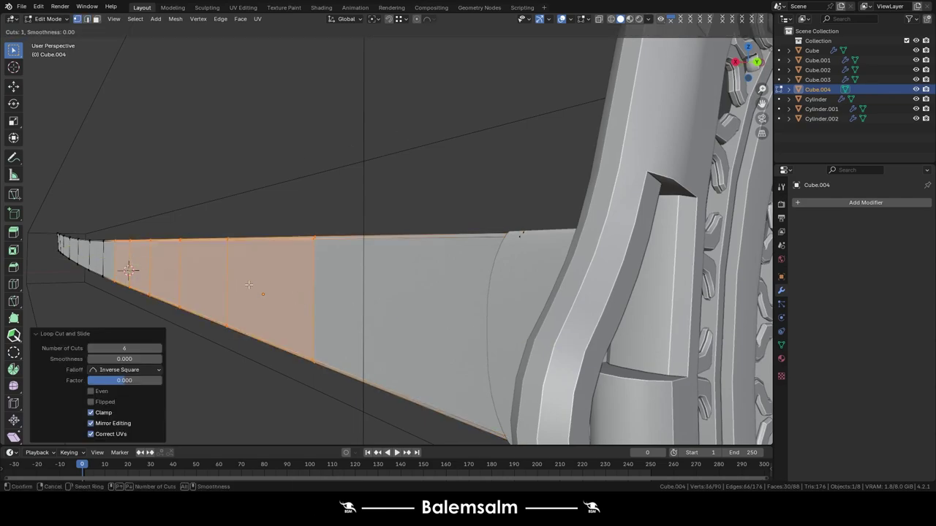
{"action": "key", "text": "Escape"}
Switch to face selection and select a face near the guard.
{"action": "mouse_move", "coordinate": [223, 280]}
{"action": "middle_mouse_down"}
{"action": "mouse_move", "coordinate": [396, 303]}
{"action": "mouse_move", "coordinate": [550, 268]}
{"action": "middle_mouse_up"}
{"action": "key", "text": "3"}
{"action": "left_click", "coordinate": [396, 303]}
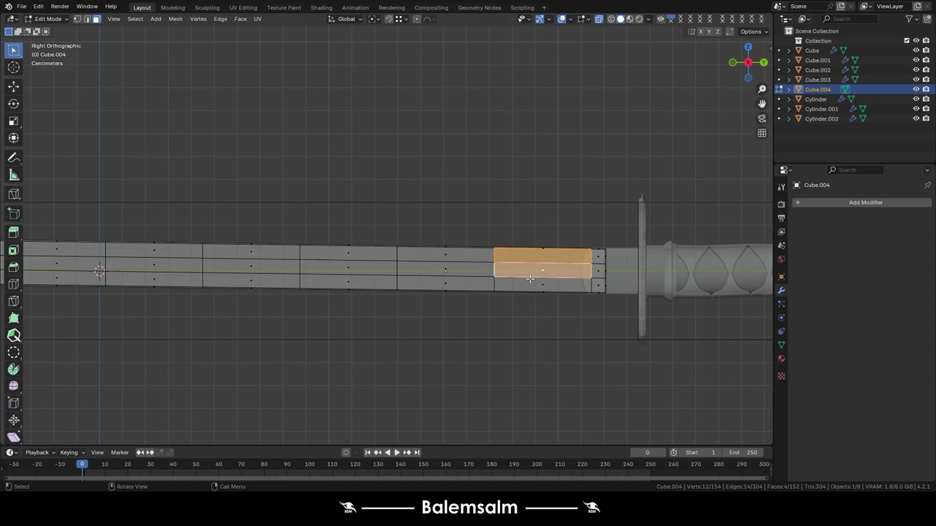
Select the blade's middle strip of faces, inset it and recess it into a groove.
{"action": "scroll", "coordinate": [530, 279], "scroll_direction": "up", "scroll_amount": 1}
{"action": "key", "text": "alt+a"}
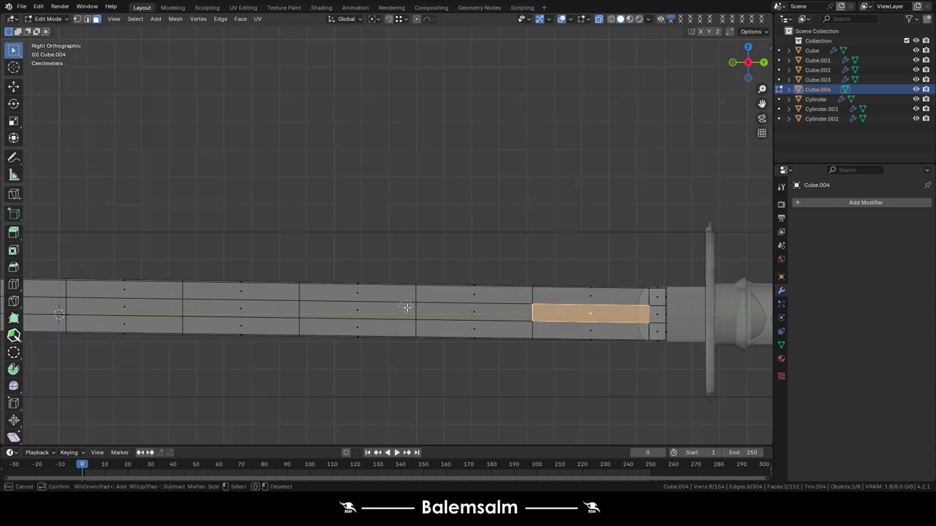
{"action": "middle_click_drag", "start_coordinate": [117, 310], "coordinate": [519, 309], "text": "shift"}
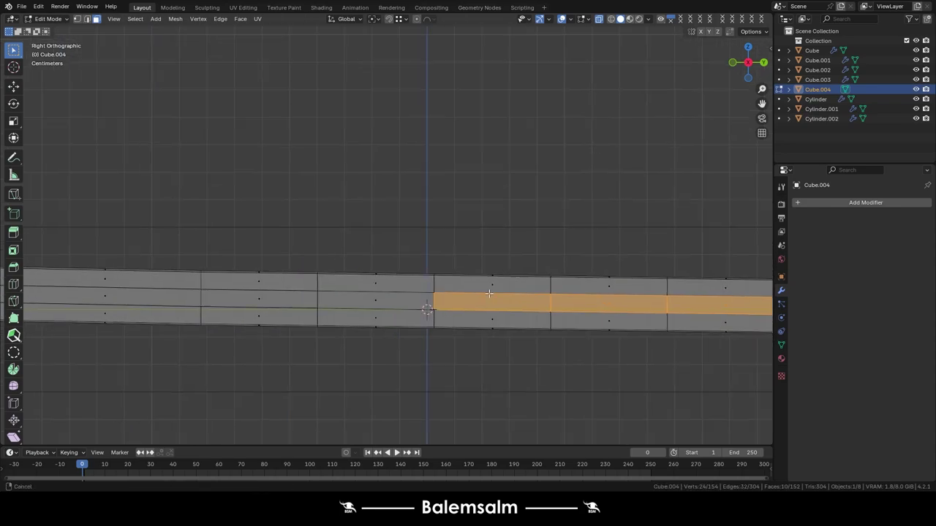
{"action": "left_click", "coordinate": [366, 308]}
{"action": "mouse_move", "coordinate": [223, 291]}
{"action": "middle_mouse_down", "text": "shift"}
{"action": "mouse_move", "coordinate": [422, 293]}
{"action": "mouse_move", "coordinate": [500, 324]}
{"action": "middle_mouse_up", "text": "shift"}
{"action": "scroll", "coordinate": [444, 318], "scroll_direction": "up", "scroll_amount": 5}
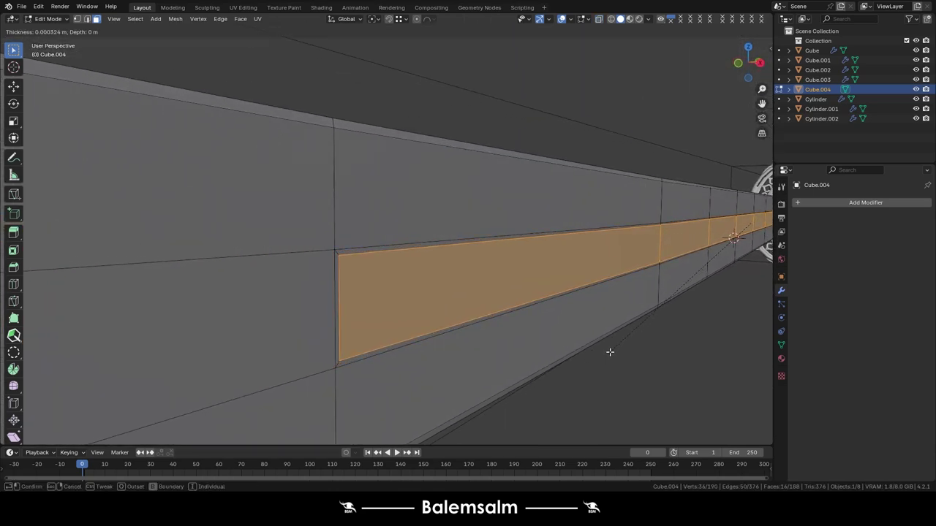
{"action": "left_click", "coordinate": [610, 352]}
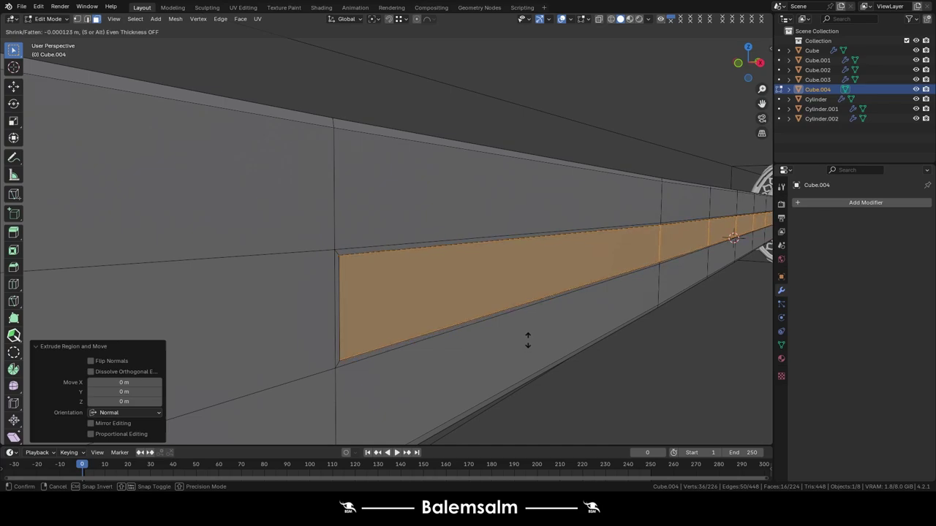
{"action": "left_click", "coordinate": [527, 338]}
Thin the blade's edge with Shrink/Fatten and return to Object Mode.
{"action": "key", "text": "Tab"}
{"action": "scroll", "coordinate": [537, 333], "scroll_direction": "down", "scroll_amount": 5}
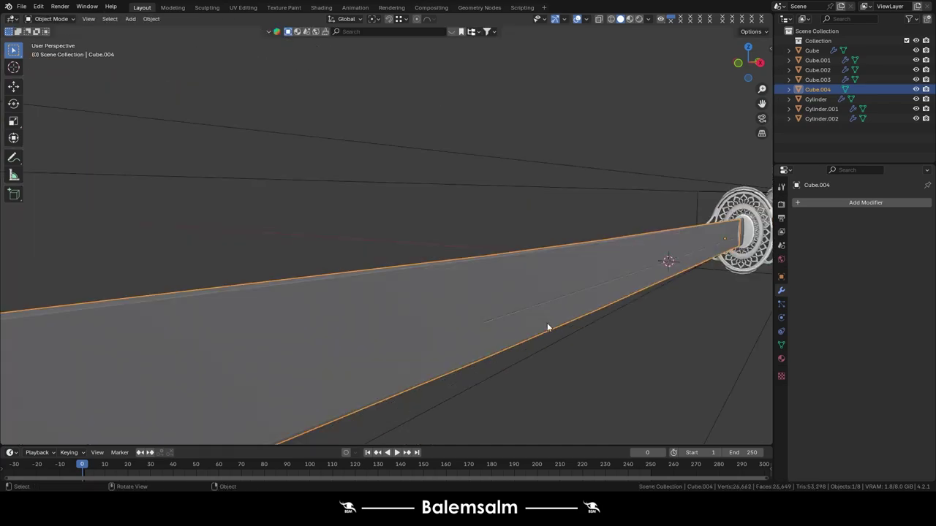
{"action": "mouse_move", "coordinate": [547, 328]}
{"action": "middle_mouse_down"}
{"action": "mouse_move", "coordinate": [439, 319]}
{"action": "mouse_move", "coordinate": [313, 209]}
{"action": "middle_mouse_up"}
{"action": "scroll", "coordinate": [315, 212], "scroll_direction": "down", "scroll_amount": 5}
{"action": "scroll", "coordinate": [331, 233], "scroll_direction": "up", "scroll_amount": 6}
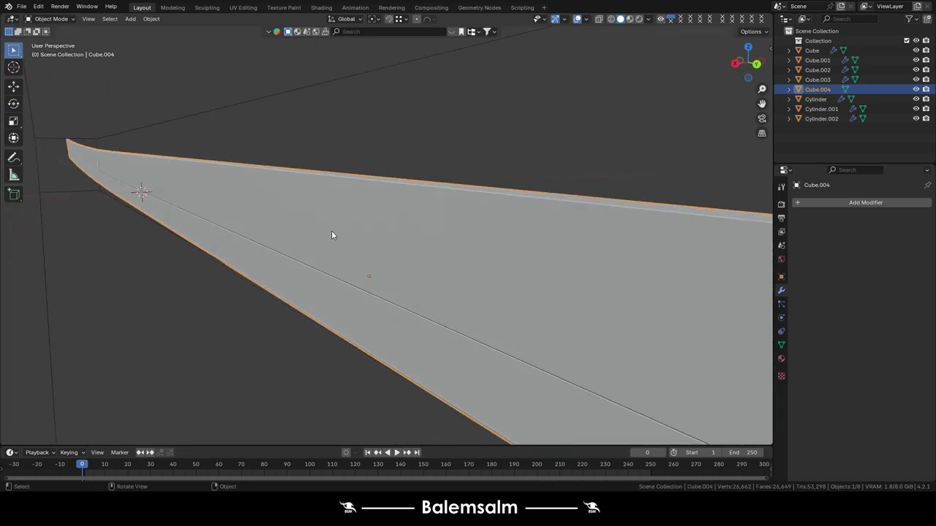
{"action": "mouse_move", "coordinate": [432, 283]}
{"action": "middle_mouse_down"}
{"action": "mouse_move", "coordinate": [372, 270]}
{"action": "mouse_move", "coordinate": [387, 286]}
{"action": "middle_mouse_up"}
{"action": "key", "text": "Tab"}
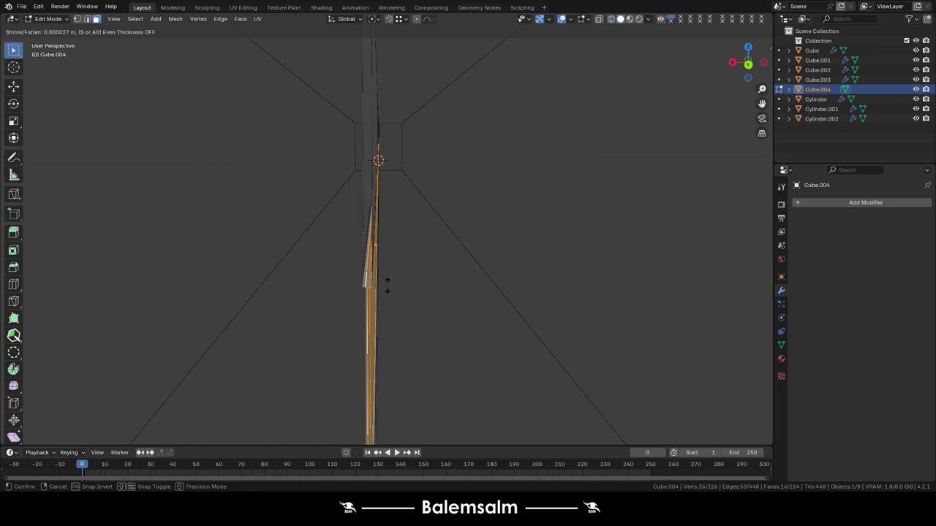
{"action": "left_click", "coordinate": [387, 285]}
{"action": "key", "text": "Tab"}
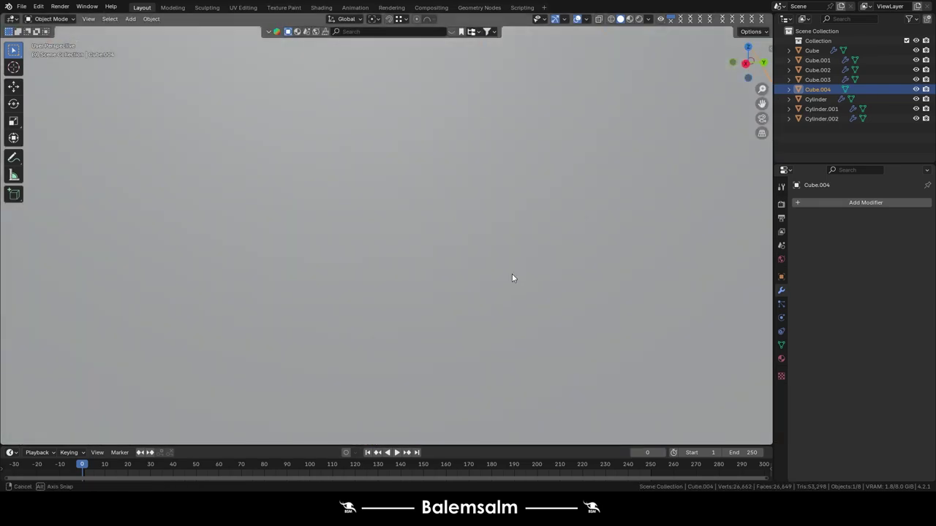
{"action": "mouse_move", "coordinate": [565, 272]}
{"action": "middle_mouse_down"}
{"action": "mouse_move", "coordinate": [611, 257]}
{"action": "mouse_move", "coordinate": [561, 264]}
{"action": "middle_mouse_up"}
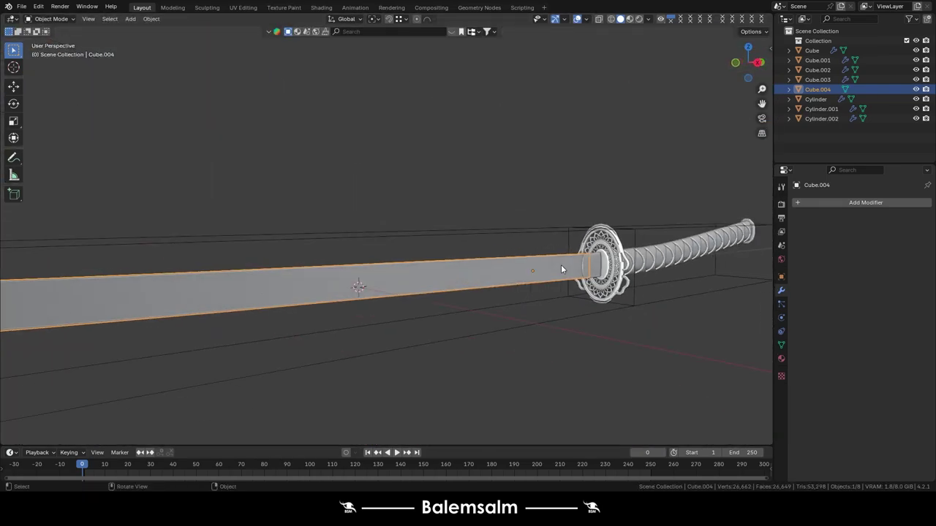
Add a Subdivision Surface modifier to the blade.
{"action": "left_click", "coordinate": [877, 203]}
{"action": "mouse_move", "coordinate": [831, 204]}
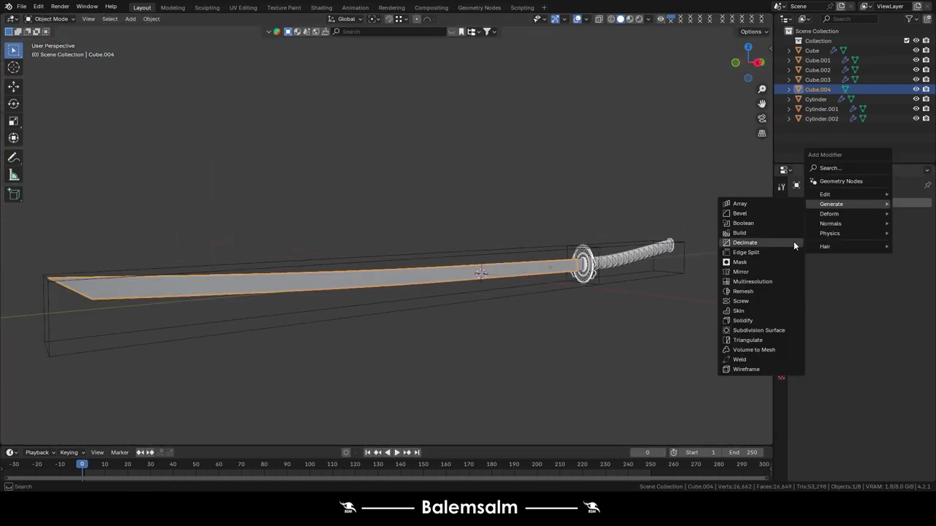
{"action": "left_click", "coordinate": [739, 333]}
{"action": "scroll", "coordinate": [387, 286], "scroll_direction": "up", "scroll_amount": 5}
Add two loop cuts across the blade near the tip.
{"action": "key", "text": "Tab"}
{"action": "key", "text": "ctrl+r"}
{"action": "left_click", "coordinate": [309, 276]}
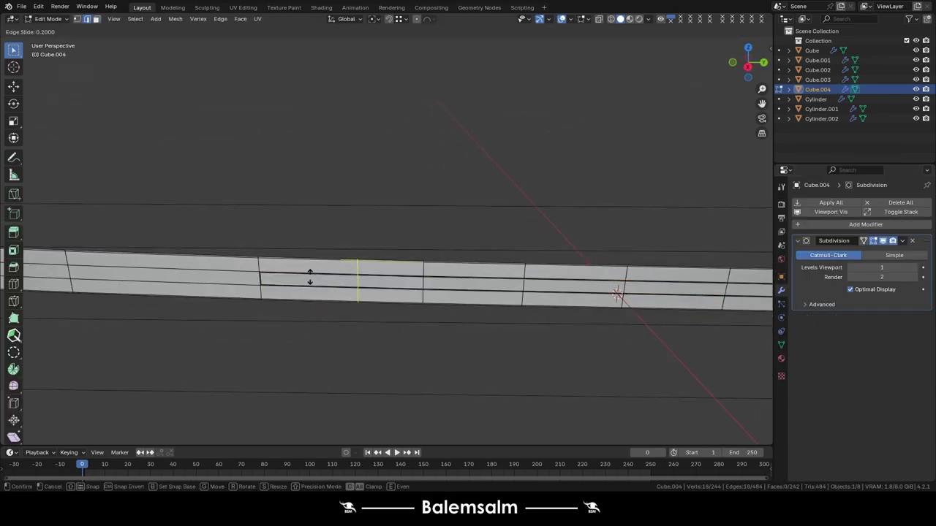
{"action": "left_click", "coordinate": [315, 255]}
{"action": "middle_click_drag", "start_coordinate": [314, 256], "coordinate": [555, 274]}
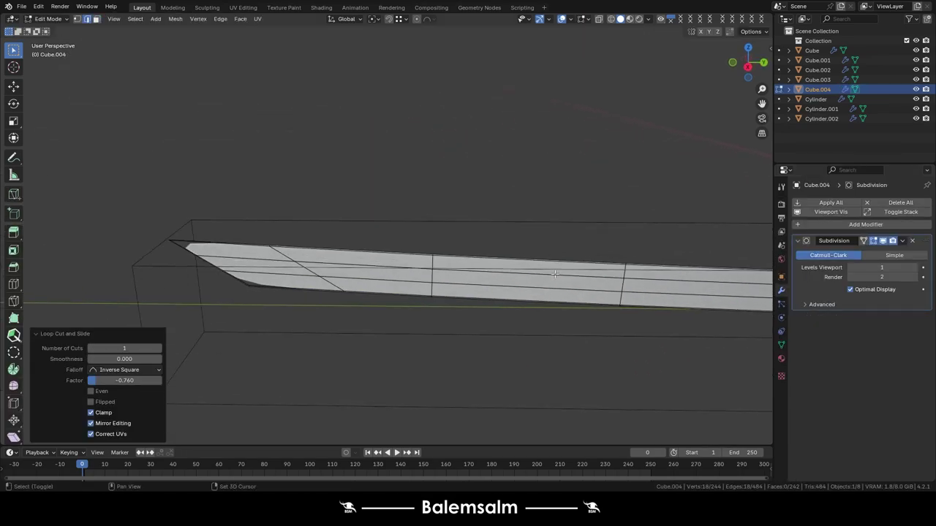
{"action": "left_click", "coordinate": [219, 265]}
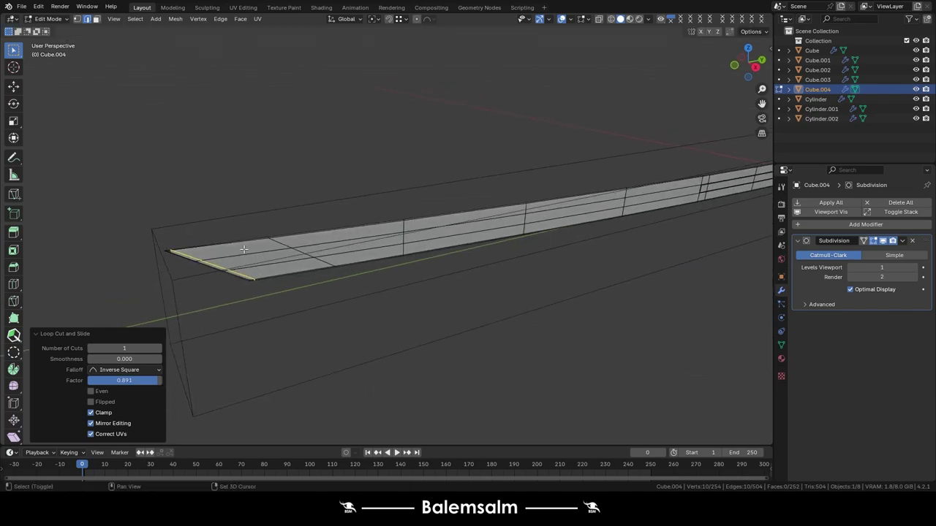
{"action": "scroll", "coordinate": [209, 256], "scroll_direction": "up", "scroll_amount": 5}
Give the edge at the blade tip a full crease.
{"action": "left_click", "coordinate": [278, 315], "text": "alt"}
{"action": "key", "text": "shift+e"}
{"action": "left_click", "coordinate": [277, 316]}
{"action": "key", "text": "Tab"}
{"action": "mouse_move", "coordinate": [277, 316]}
{"action": "middle_mouse_down"}
{"action": "mouse_move", "coordinate": [353, 313]}
{"action": "mouse_move", "coordinate": [283, 258]}
{"action": "mouse_move", "coordinate": [307, 271]}
{"action": "middle_mouse_up"}
Add a lengthwise loop near the blade edge and view the sword side-on.
{"action": "key", "text": "Tab"}
{"action": "left_click", "coordinate": [343, 309]}
{"action": "key", "text": "Tab"}
{"action": "key", "text": "Tab"}
{"action": "key", "text": "ctrl+r"}
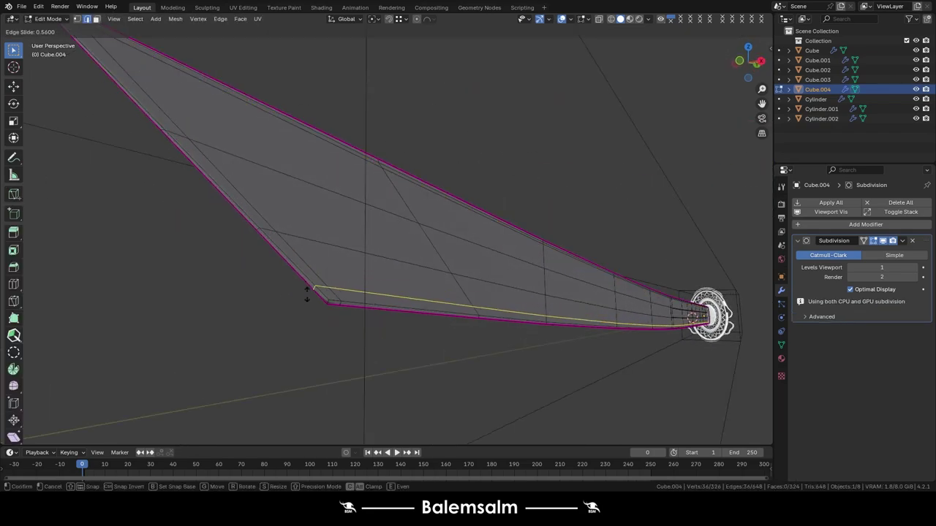
{"action": "left_click", "coordinate": [307, 293]}
{"action": "key", "text": "Tab"}
{"action": "mouse_move", "coordinate": [395, 188]}
{"action": "middle_mouse_down"}
{"action": "mouse_move", "coordinate": [489, 136]}
{"action": "mouse_move", "coordinate": [634, 262]}
{"action": "mouse_move", "coordinate": [348, 205]}
{"action": "mouse_move", "coordinate": [351, 251]}
{"action": "mouse_move", "coordinate": [627, 270]}
{"action": "mouse_move", "coordinate": [401, 259]}
{"action": "middle_mouse_up"}
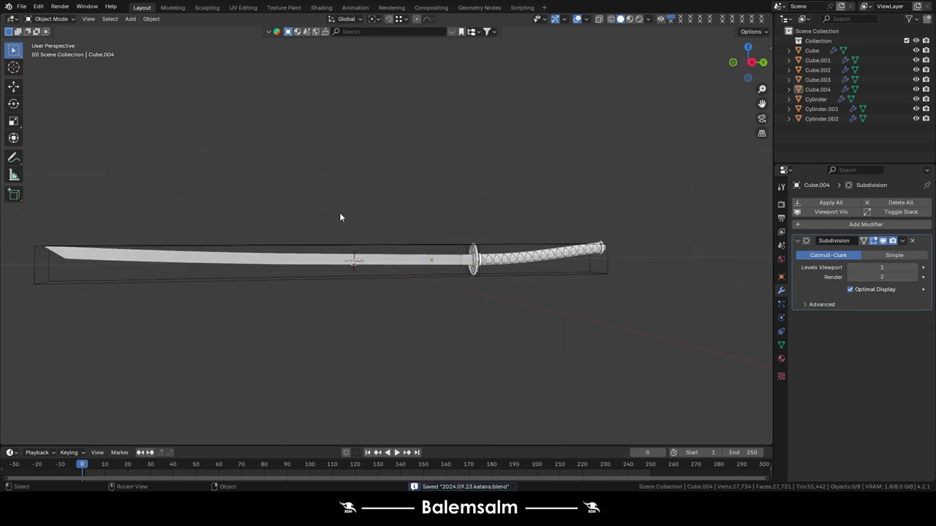
{"action": "scroll", "coordinate": [464, 217], "scroll_direction": "up", "scroll_amount": 2}
{"action": "scroll", "coordinate": [367, 234], "scroll_direction": "up", "scroll_amount": 2}
{"action": "scroll", "coordinate": [395, 249], "scroll_direction": "up", "scroll_amount": 2}
{"action": "key", "text": "a"}
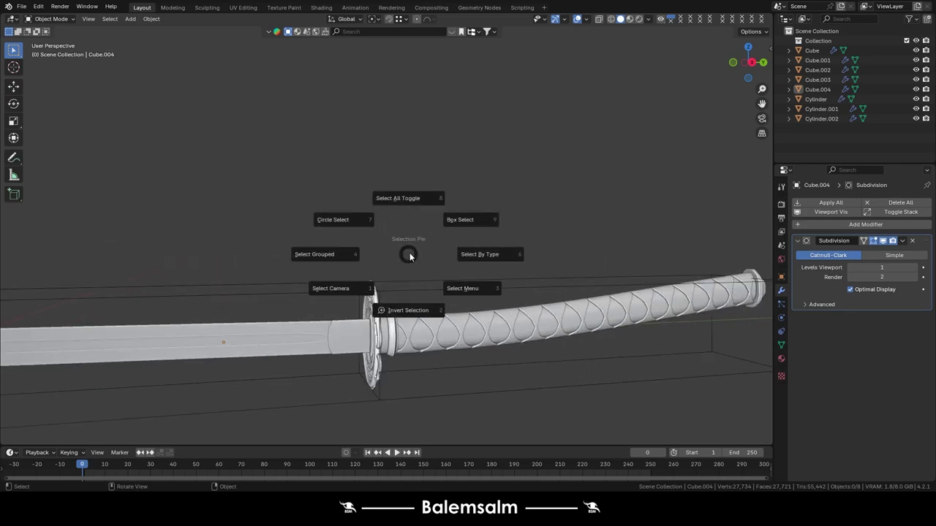
{"action": "left_click", "coordinate": [398, 198]}
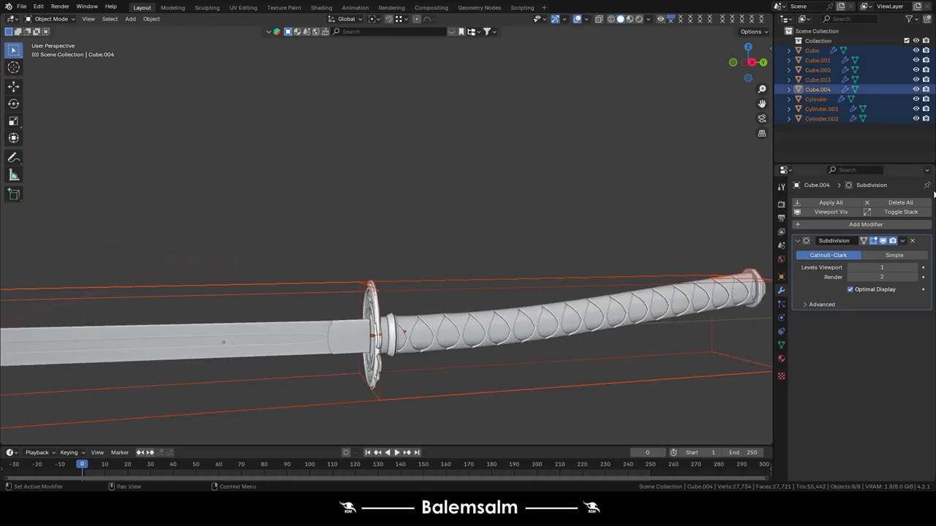
{"action": "left_click", "coordinate": [839, 200]}
{"action": "middle_click_drag", "start_coordinate": [577, 260], "coordinate": [453, 183]}
{"action": "scroll", "coordinate": [439, 168], "scroll_direction": "up", "scroll_amount": 3}
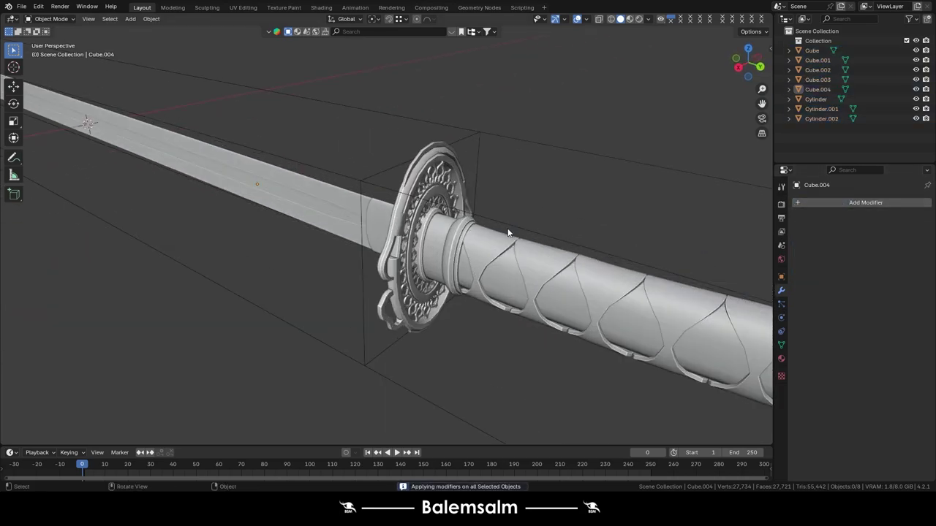
{"action": "scroll", "coordinate": [420, 151], "scroll_direction": "up", "scroll_amount": 3}
{"action": "left_click", "coordinate": [420, 151]}
{"action": "key", "text": "Delete"}
{"action": "key", "text": "Home"}
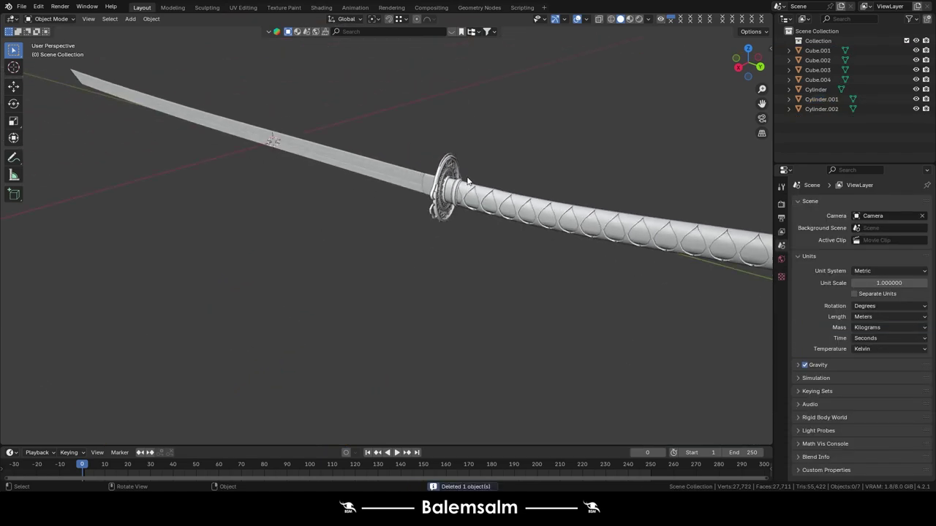
{"action": "key", "text": "a"}
{"action": "key", "text": "grave"}
{"action": "left_click", "coordinate": [646, 167]}
{"action": "key", "text": "g"}
{"action": "key", "text": "y"}
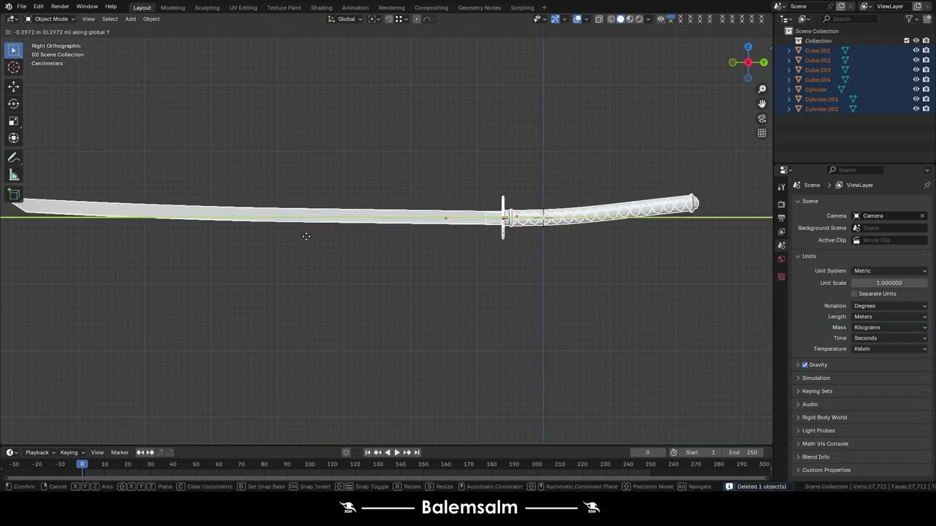
{"action": "left_click", "coordinate": [343, 246]}
{"action": "scroll", "coordinate": [476, 203], "scroll_direction": "up", "scroll_amount": 5}
{"action": "scroll", "coordinate": [476, 202], "scroll_direction": "up", "scroll_amount": 3}
{"action": "scroll", "coordinate": [577, 274], "scroll_direction": "down", "scroll_amount": 2}
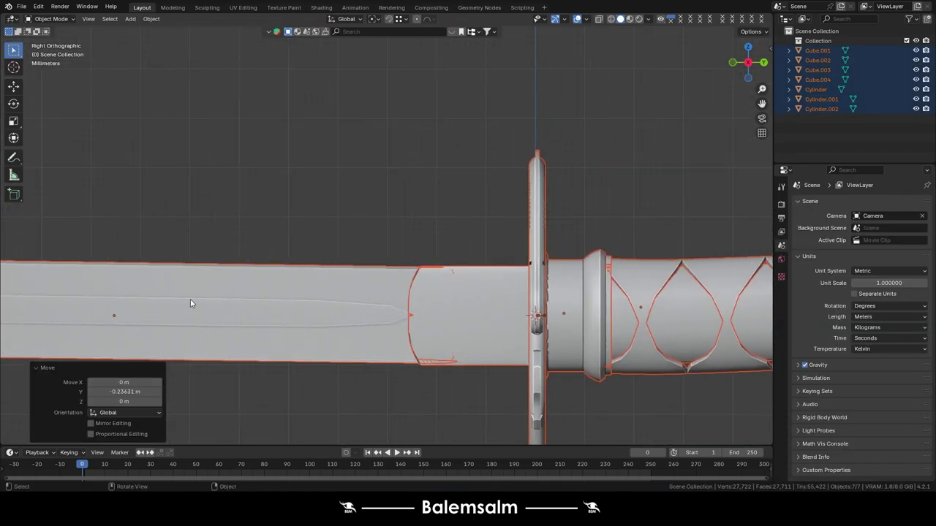
{"action": "key", "text": "g"}
{"action": "key", "text": "Escape"}
{"action": "left_click", "coordinate": [263, 244]}
{"action": "key", "text": "Tab"}
{"action": "mouse_move", "coordinate": [263, 245]}
{"action": "middle_mouse_down"}
{"action": "mouse_move", "coordinate": [334, 278]}
{"action": "mouse_move", "coordinate": [253, 297]}
{"action": "middle_mouse_up"}
{"action": "key", "text": "ctrl+z"}
{"action": "key", "text": "ctrl+z"}
{"action": "key", "text": "ctrl+z"}
Add a loop cut near the guard end of the blade strip.
{"action": "middle_click_drag", "start_coordinate": [562, 302], "coordinate": [243, 197], "text": "ctrl"}
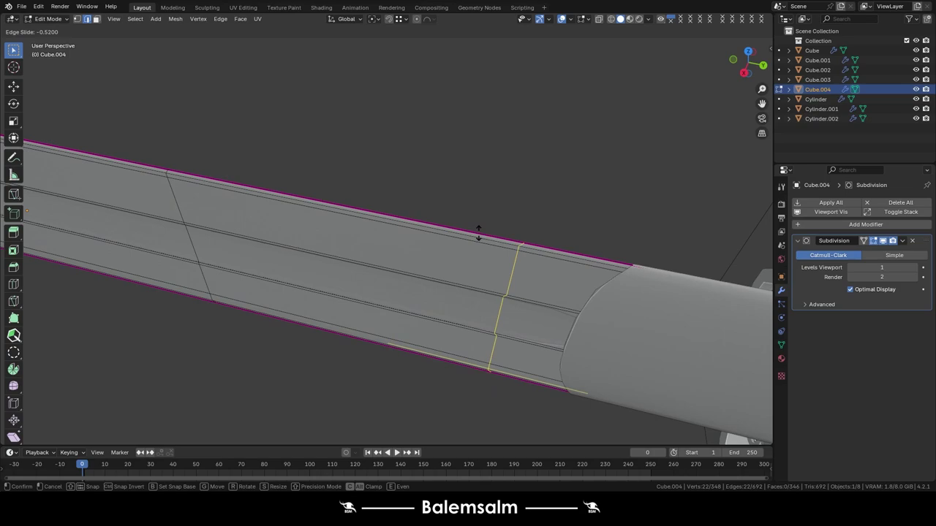
{"action": "left_click", "coordinate": [475, 224]}
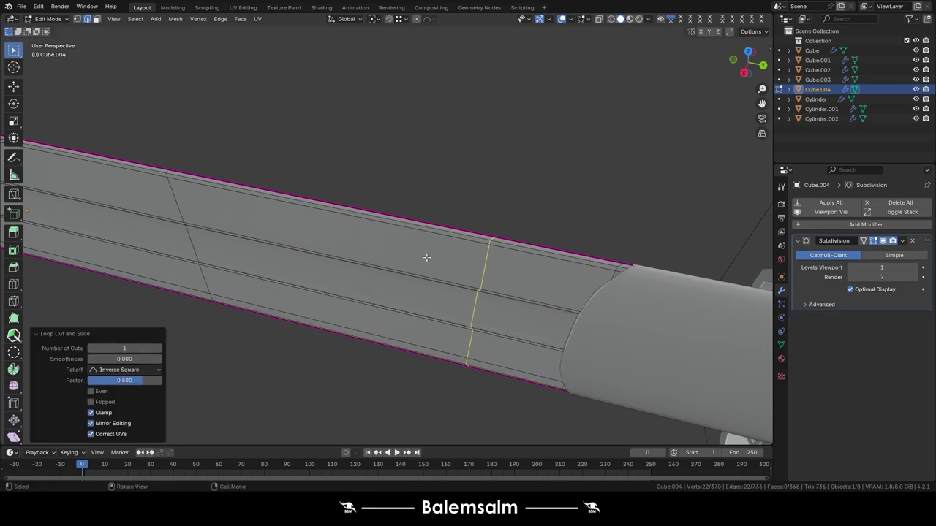
{"action": "key", "text": "Tab"}
{"action": "key", "text": "Tab"}
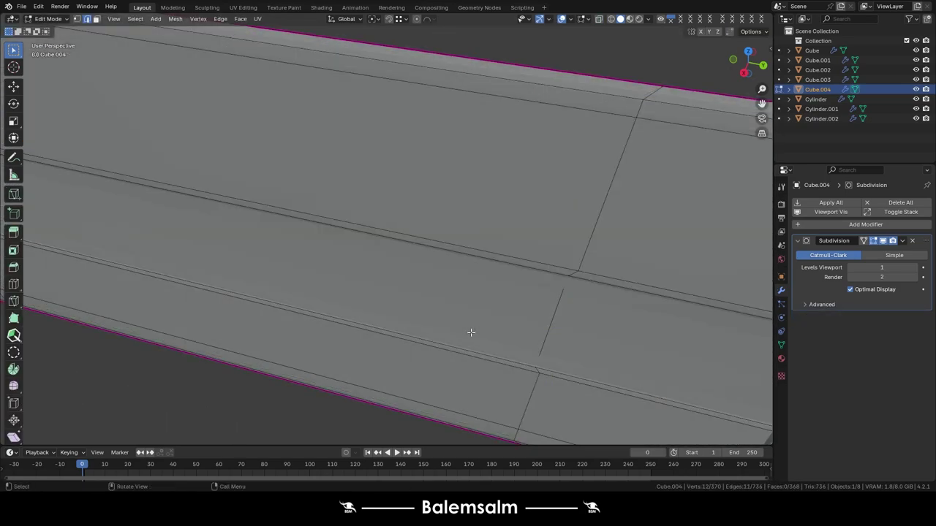
{"action": "scroll", "coordinate": [467, 333], "scroll_direction": "up", "scroll_amount": 2}
{"action": "left_click_drag", "start_coordinate": [447, 357], "coordinate": [444, 334]}
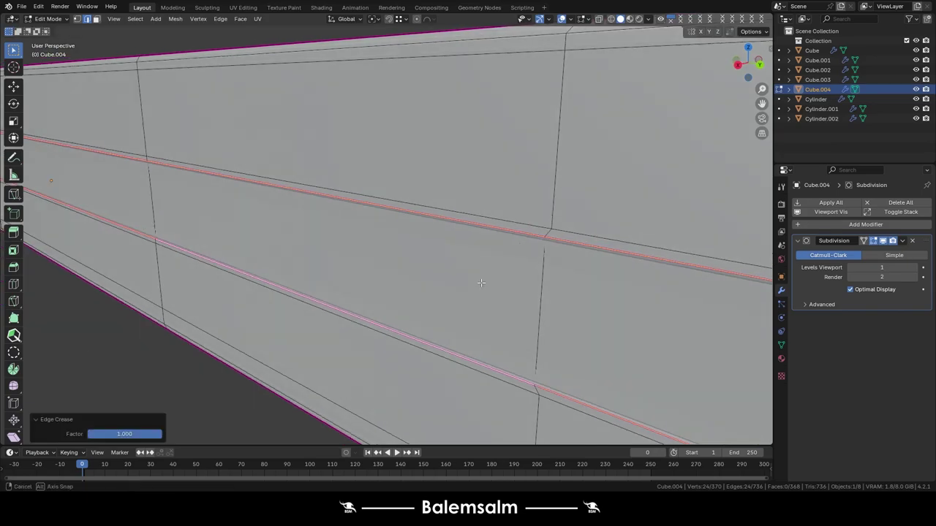
{"action": "scroll", "coordinate": [349, 290], "scroll_direction": "up", "scroll_amount": 3}
Fully crease the long blade edges and return to Object Mode.
{"action": "key", "text": "ctrl+r"}
{"action": "scroll", "coordinate": [324, 258], "scroll_direction": "down", "scroll_amount": 2}
{"action": "left_click", "coordinate": [329, 260]}
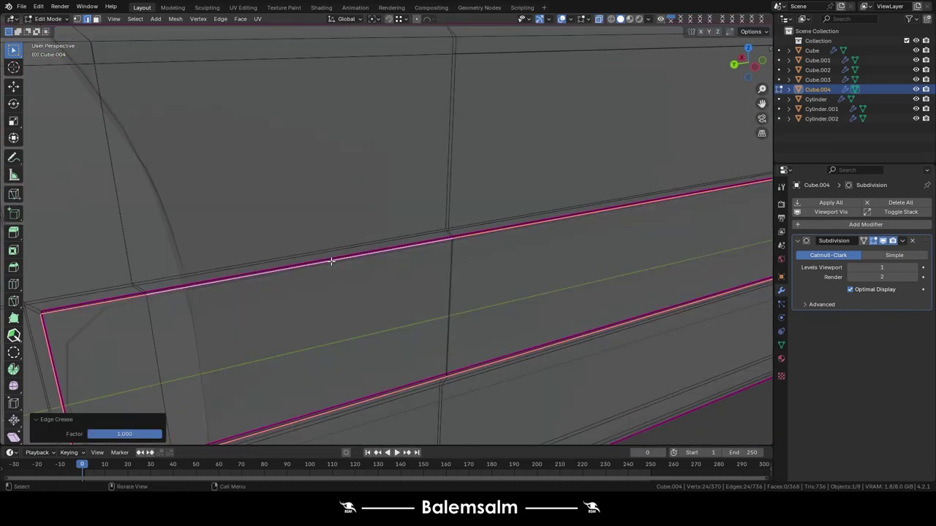
{"action": "key", "text": "Tab"}
{"action": "mouse_move", "coordinate": [329, 260]}
{"action": "middle_mouse_down"}
{"action": "mouse_move", "coordinate": [504, 271]}
{"action": "mouse_move", "coordinate": [484, 230]}
{"action": "middle_mouse_up"}
{"action": "scroll", "coordinate": [515, 269], "scroll_direction": "down", "scroll_amount": 3}
{"action": "scroll", "coordinate": [515, 269], "scroll_direction": "down", "scroll_amount": 5}
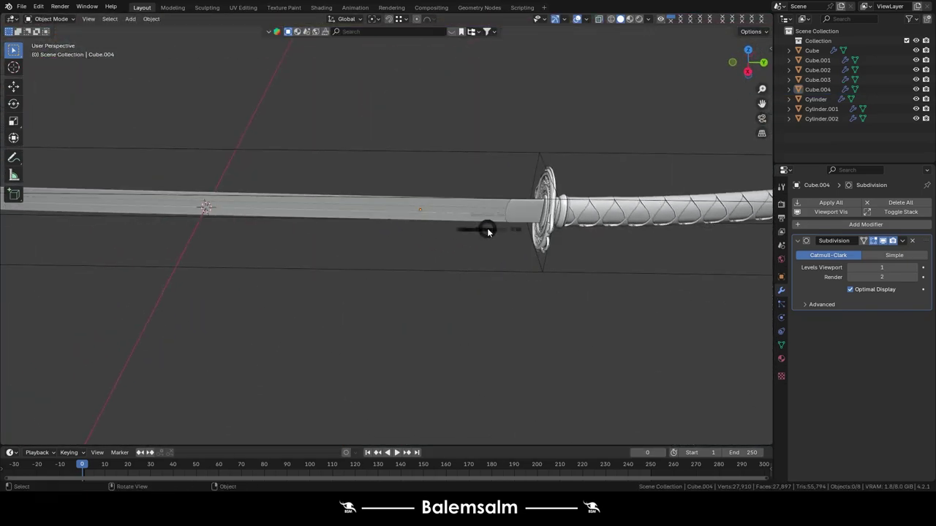
Apply all modifiers on the katana parts and delete the surrounding box.
{"action": "key", "text": "a"}
{"action": "left_click", "coordinate": [816, 205]}
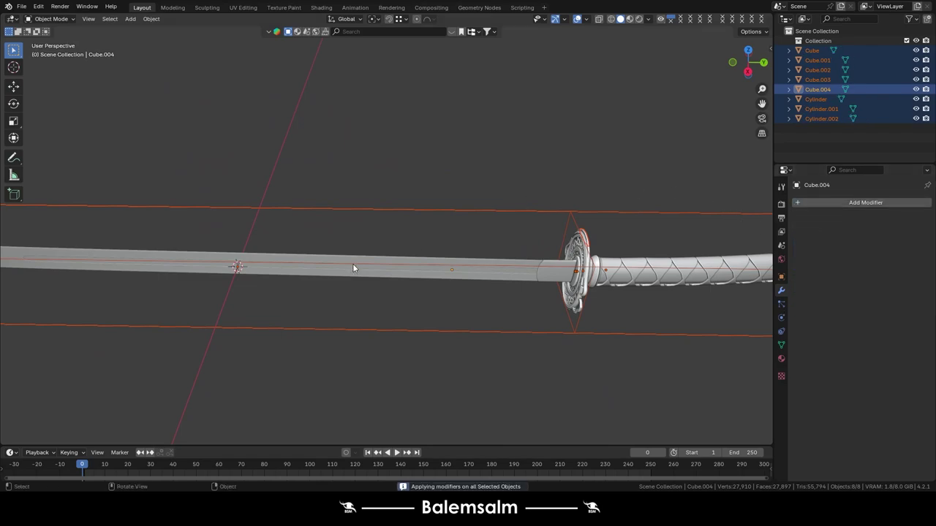
{"action": "scroll", "coordinate": [352, 263], "scroll_direction": "down", "scroll_amount": 3}
{"action": "left_click", "coordinate": [360, 243]}
{"action": "key", "text": "Delete"}
Save the katana file.
{"action": "key", "text": "a"}
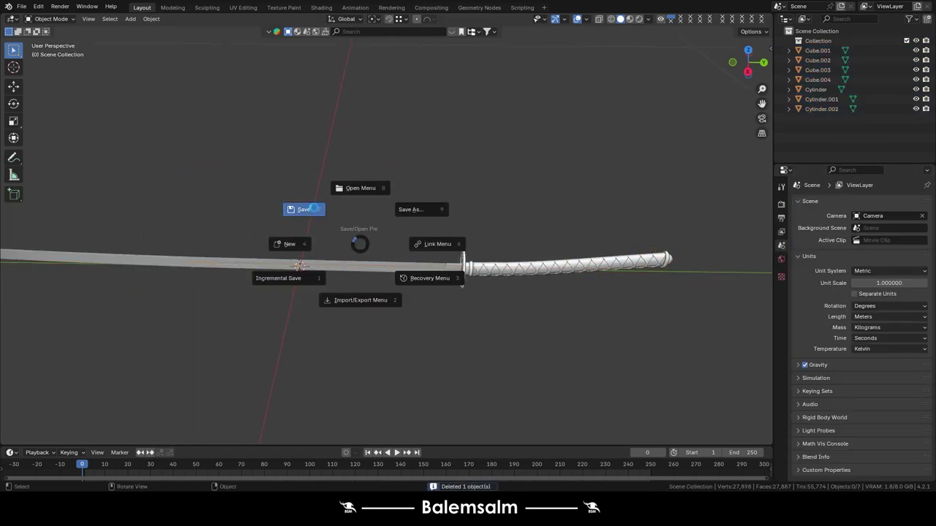
{"action": "key", "text": "ctrl+s"}
{"action": "key", "text": "grave"}
{"action": "left_click", "coordinate": [403, 217]}
Select the whole katana and shift it −0.23623 m along Y.
{"action": "key", "text": "a"}
{"action": "left_click", "coordinate": [409, 168]}
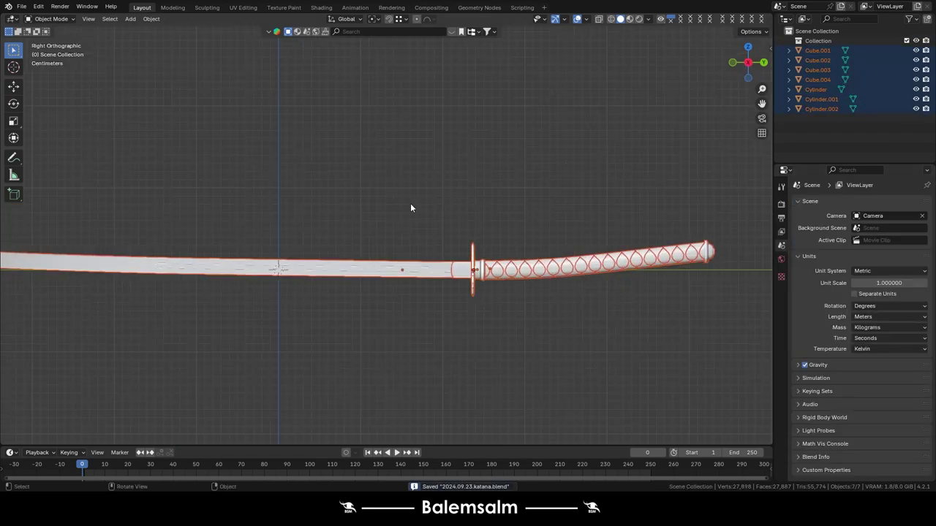
{"action": "key", "text": "g"}
{"action": "key", "text": "y"}
{"action": "left_click", "coordinate": [251, 241]}
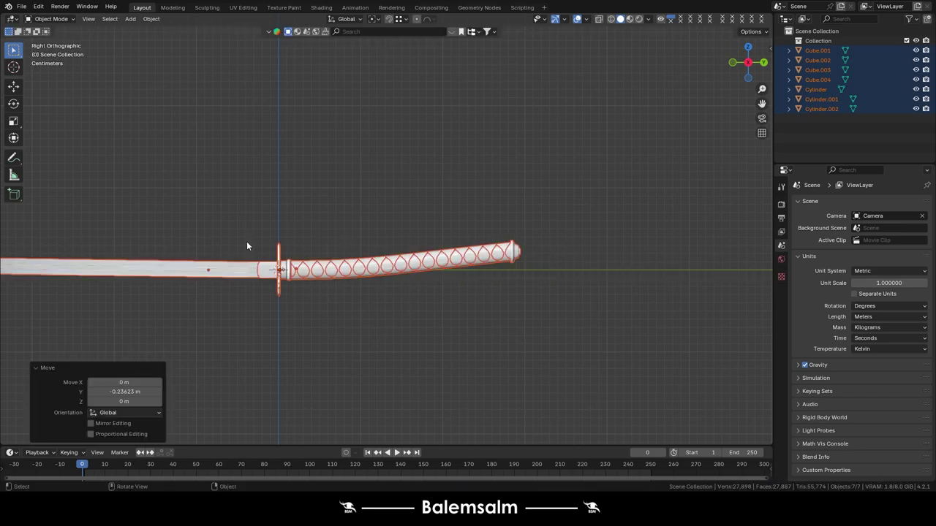
{"action": "scroll", "coordinate": [248, 241], "scroll_direction": "down", "scroll_amount": 3}
{"action": "scroll", "coordinate": [353, 231], "scroll_direction": "up", "scroll_amount": 2}
{"action": "scroll", "coordinate": [339, 230], "scroll_direction": "up", "scroll_amount": 1}
{"action": "key", "text": "g"}
{"action": "key", "text": "Escape"}
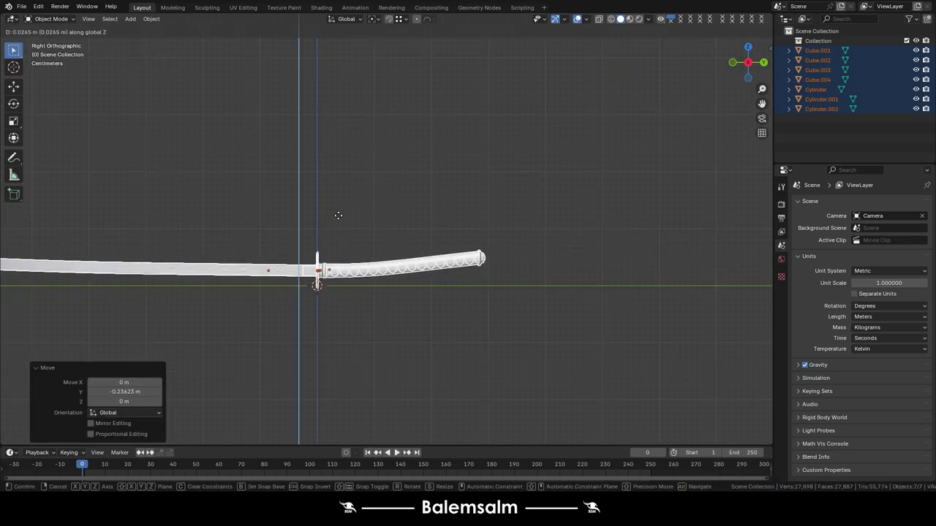
Deselect everything, return to a perspective view, and save the file again.
{"action": "key", "text": "alt+a"}
{"action": "mouse_move", "coordinate": [340, 211]}
{"action": "middle_mouse_down"}
{"action": "mouse_move", "coordinate": [287, 226]}
{"action": "mouse_move", "coordinate": [347, 290]}
{"action": "mouse_move", "coordinate": [403, 291]}
{"action": "mouse_move", "coordinate": [409, 268]}
{"action": "middle_mouse_up"}
{"action": "scroll", "coordinate": [314, 253], "scroll_direction": "up", "scroll_amount": 5}
{"action": "key", "text": "ctrl+s"}
Select the handle wrap and create a new material for it.
{"action": "left_click", "coordinate": [410, 268]}
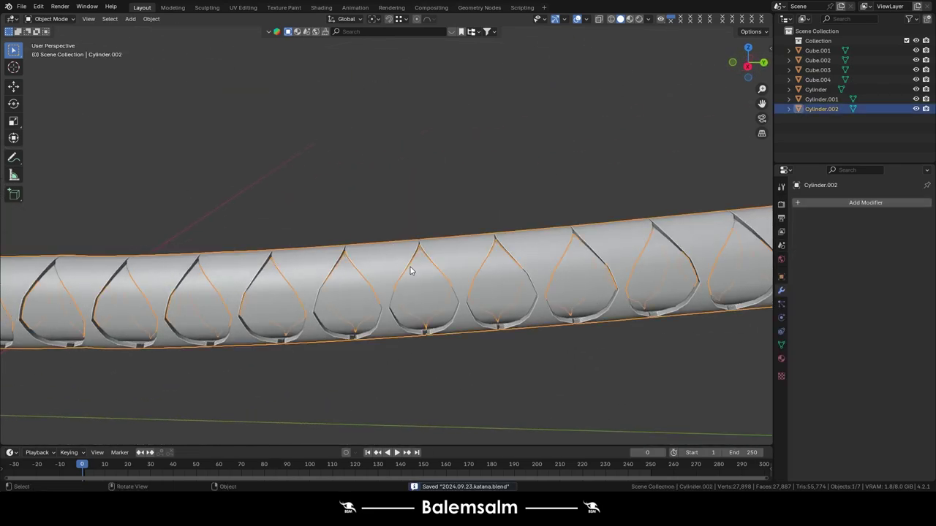
{"action": "scroll", "coordinate": [413, 266], "scroll_direction": "down", "scroll_amount": 2}
{"action": "mouse_move", "coordinate": [499, 242]}
{"action": "middle_mouse_down"}
{"action": "mouse_move", "coordinate": [509, 223]}
{"action": "mouse_move", "coordinate": [411, 230]}
{"action": "mouse_move", "coordinate": [557, 232]}
{"action": "mouse_move", "coordinate": [430, 258]}
{"action": "mouse_move", "coordinate": [502, 227]}
{"action": "mouse_move", "coordinate": [478, 293]}
{"action": "mouse_move", "coordinate": [245, 313]}
{"action": "middle_mouse_up"}
{"action": "left_click", "coordinate": [245, 312], "text": "shift"}
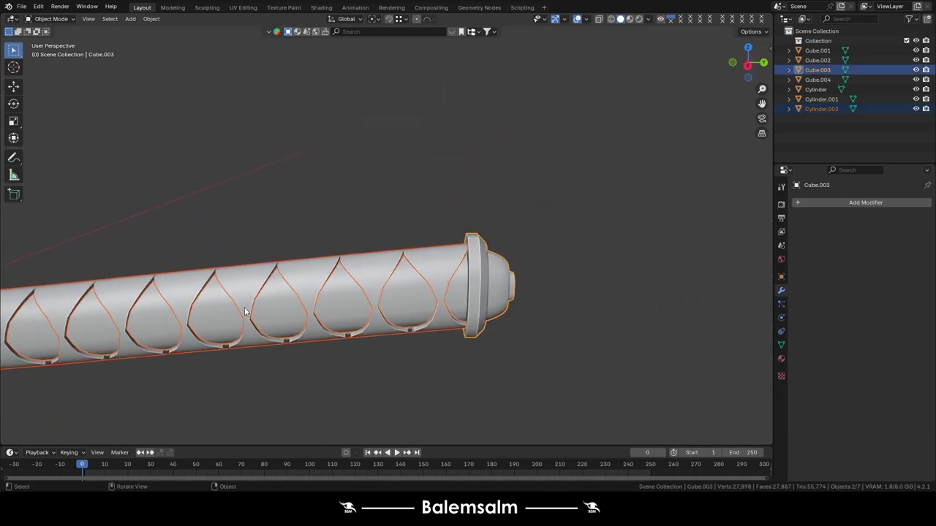
{"action": "left_click", "coordinate": [348, 279]}
{"action": "middle_click_drag", "start_coordinate": [443, 362], "coordinate": [293, 325]}
{"action": "scroll", "coordinate": [293, 325], "scroll_direction": "up", "scroll_amount": 3}
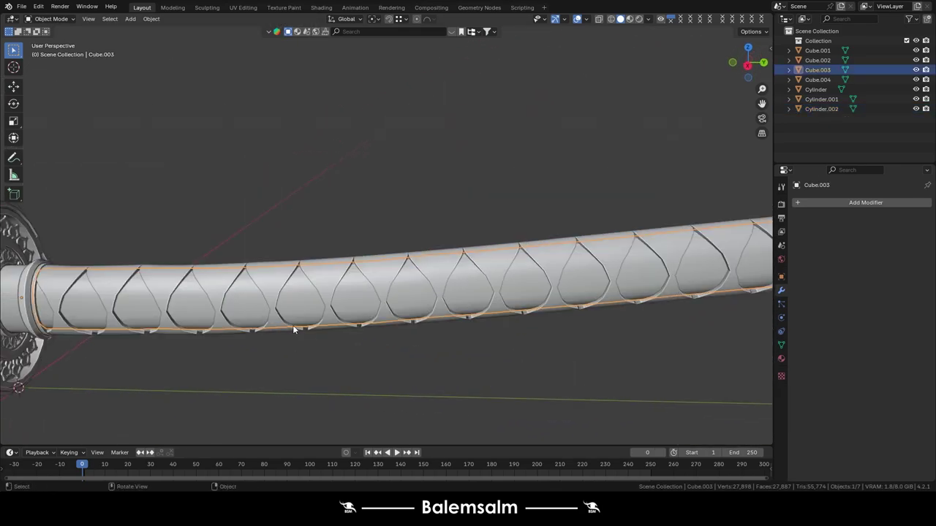
{"action": "left_click", "coordinate": [310, 275]}
{"action": "left_click", "coordinate": [781, 359]}
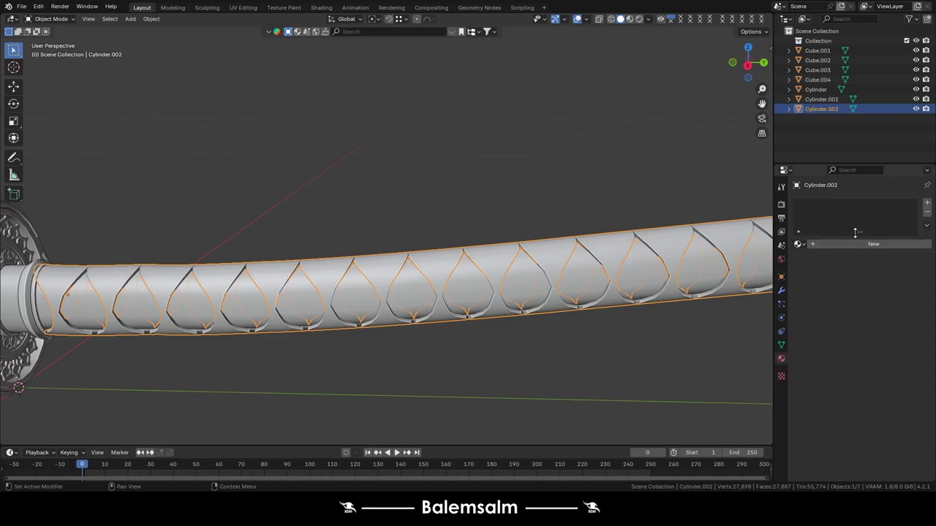
{"action": "left_click", "coordinate": [849, 245]}
{"action": "type", "text": "240923.katana.mat.01"}
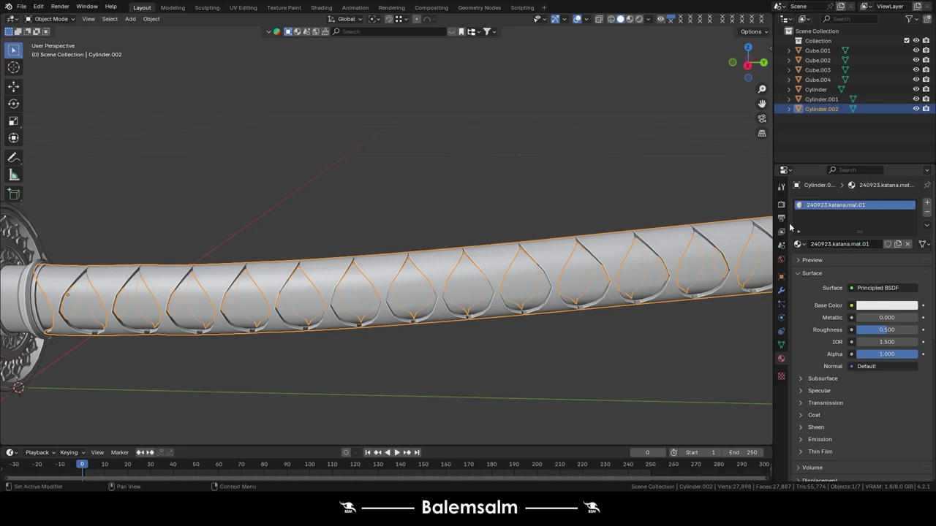
Give the grip core and the collar new materials named 240923.katana.mat.
{"action": "left_click", "coordinate": [653, 270]}
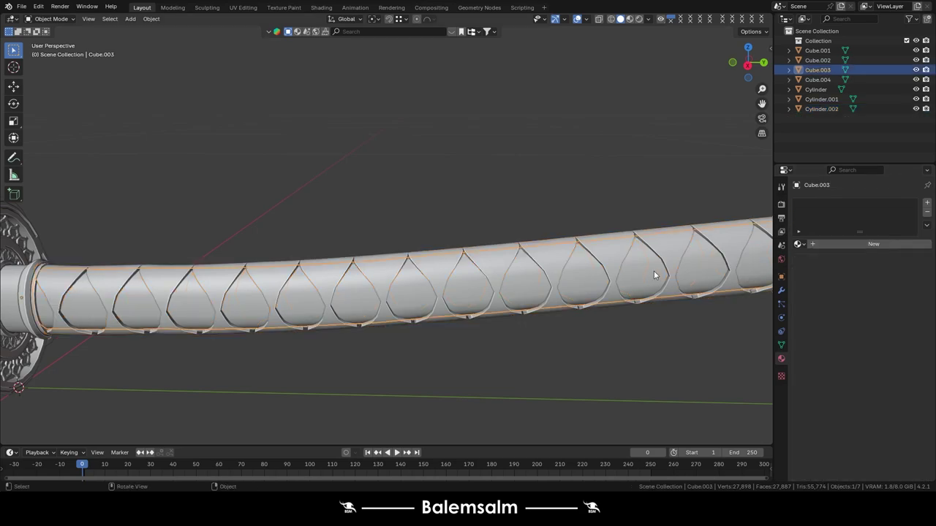
{"action": "left_click", "coordinate": [862, 244]}
{"action": "double_click", "coordinate": [862, 244]}
{"action": "type", "text": "240923.katana.mat.01"}
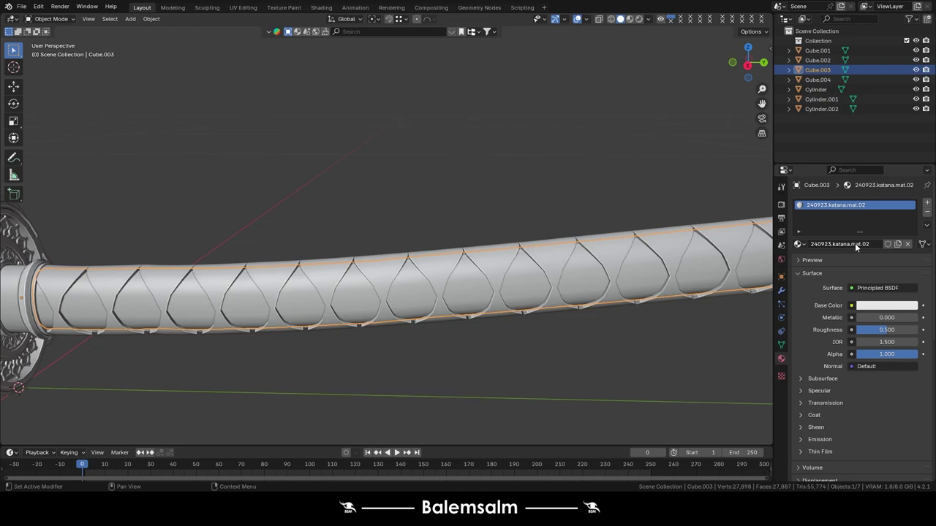
{"action": "mouse_move", "coordinate": [585, 219]}
{"action": "middle_mouse_down"}
{"action": "mouse_move", "coordinate": [428, 176]}
{"action": "mouse_move", "coordinate": [337, 322]}
{"action": "middle_mouse_up"}
{"action": "left_click", "coordinate": [326, 332]}
{"action": "left_click", "coordinate": [875, 244]}
{"action": "double_click", "coordinate": [875, 244]}
{"action": "type", "text": "240923.katana.mat.01"}
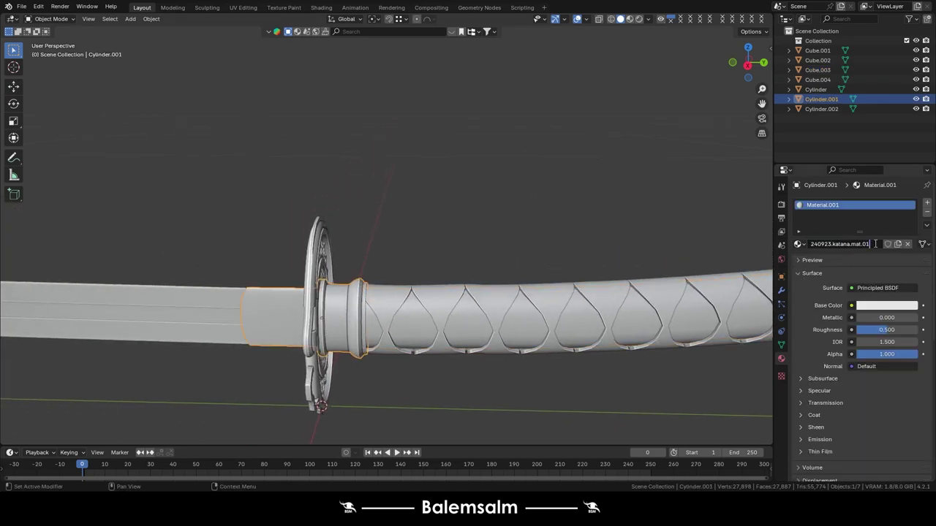
Join the tsuba and its pattern piece into one object with Ctrl+J.
{"action": "left_click", "coordinate": [304, 218]}
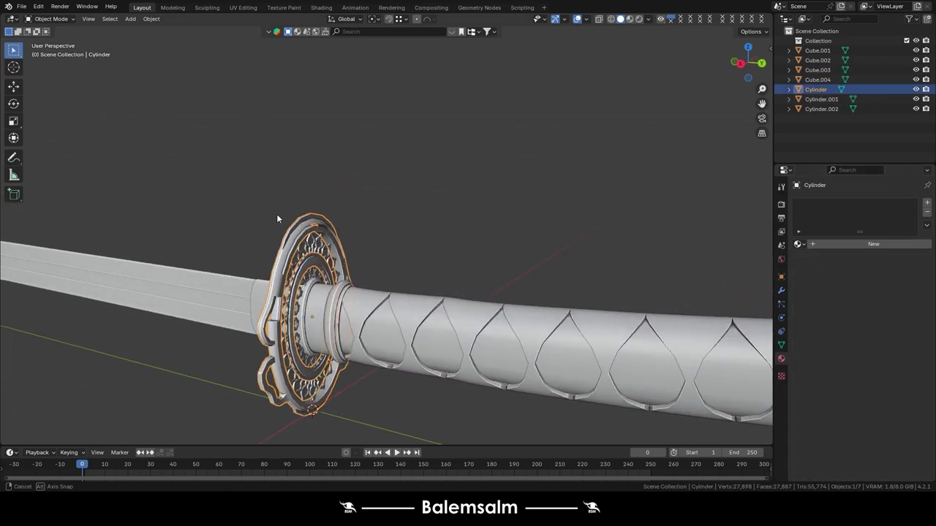
{"action": "middle_click_drag", "start_coordinate": [277, 213], "coordinate": [351, 318]}
{"action": "left_click", "coordinate": [352, 316], "text": "shift"}
{"action": "key", "text": "ctrl+j"}
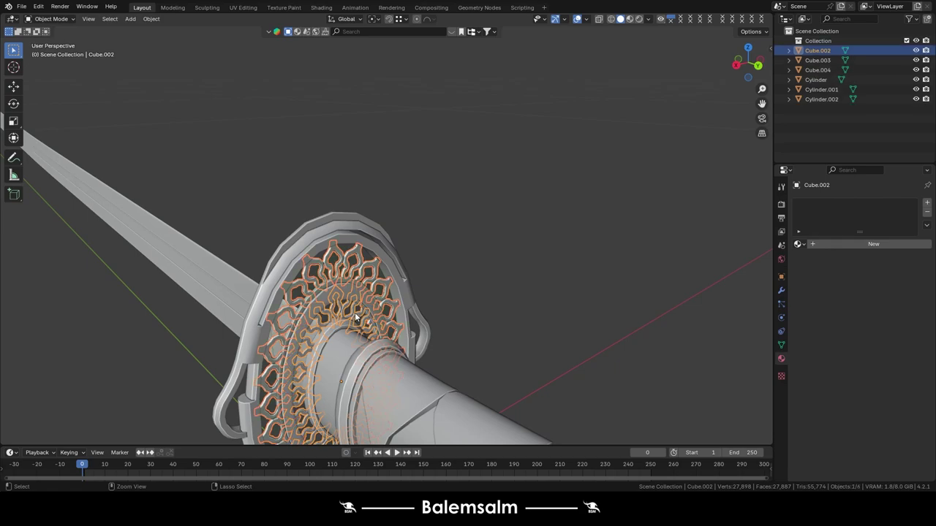
Create and name 240923.katana.mat materials for the tsuba, its outer frame and the blade.
{"action": "left_click", "coordinate": [864, 247]}
{"action": "double_click", "coordinate": [866, 244]}
{"action": "type", "text": "240923.katana.mat.01"}
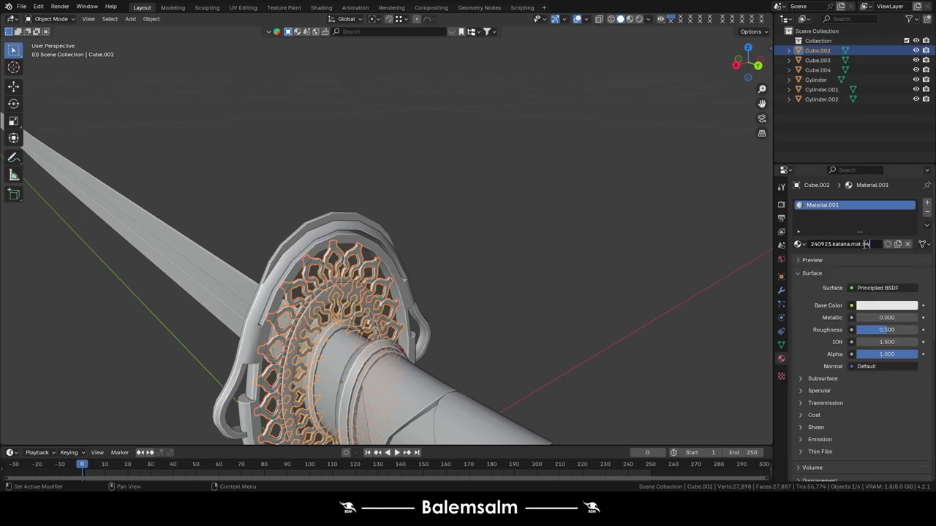
{"action": "left_click", "coordinate": [855, 245]}
{"action": "double_click", "coordinate": [853, 246]}
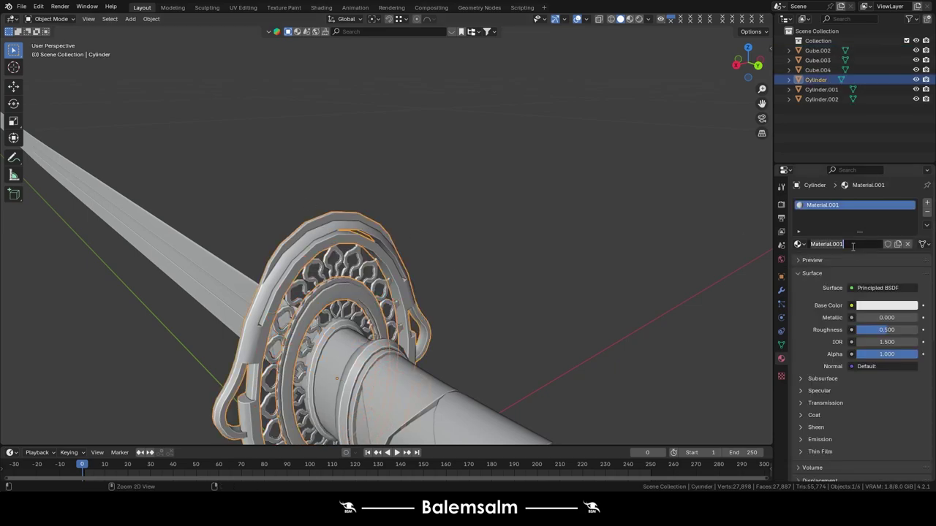
{"action": "type", "text": "240923.katana.mat.01"}
{"action": "left_click", "coordinate": [141, 260]}
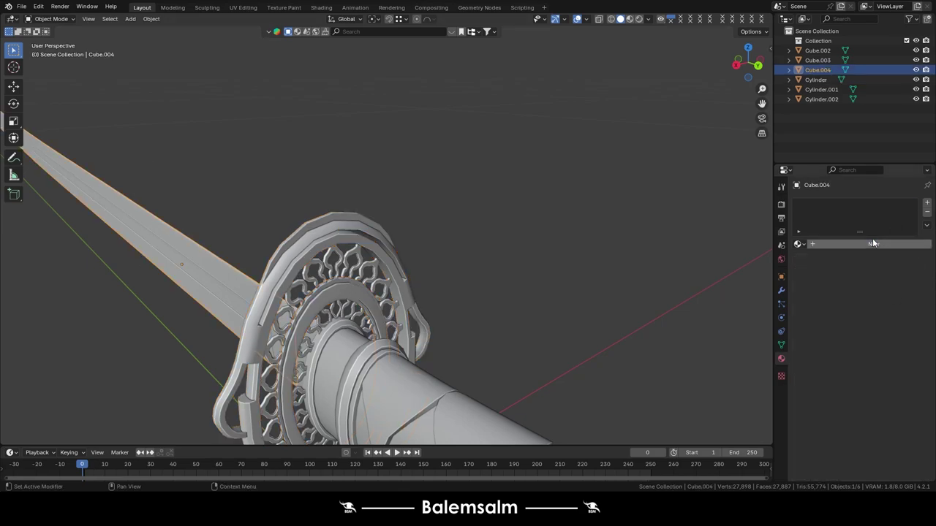
{"action": "left_click", "coordinate": [872, 242]}
{"action": "double_click", "coordinate": [850, 243]}
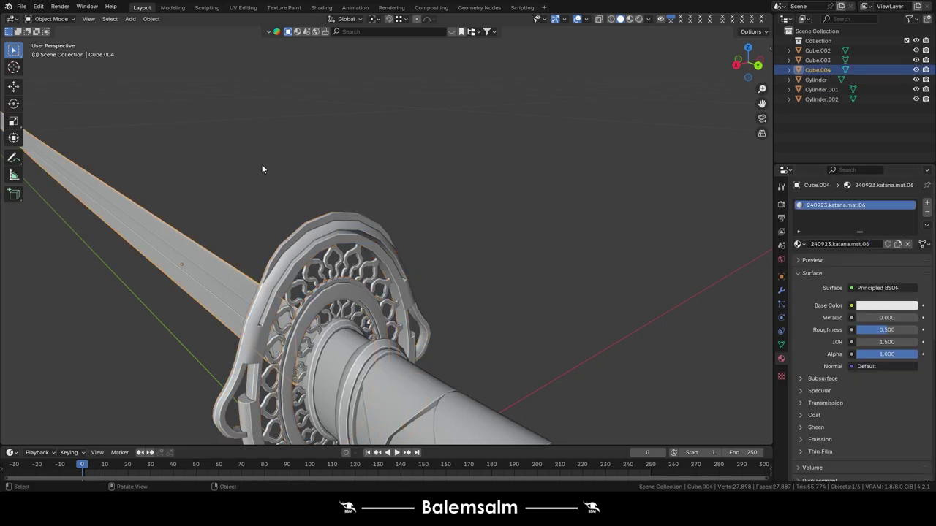
Reframe the whole katana and save 2024.09.23.katana.blend.
{"action": "mouse_move", "coordinate": [262, 165]}
{"action": "middle_mouse_down"}
{"action": "mouse_move", "coordinate": [467, 332]}
{"action": "mouse_move", "coordinate": [376, 276]}
{"action": "middle_mouse_up"}
{"action": "left_click", "coordinate": [376, 277]}
{"action": "mouse_move", "coordinate": [501, 293]}
{"action": "middle_mouse_down"}
{"action": "mouse_move", "coordinate": [386, 253]}
{"action": "mouse_move", "coordinate": [489, 280]}
{"action": "middle_mouse_up"}
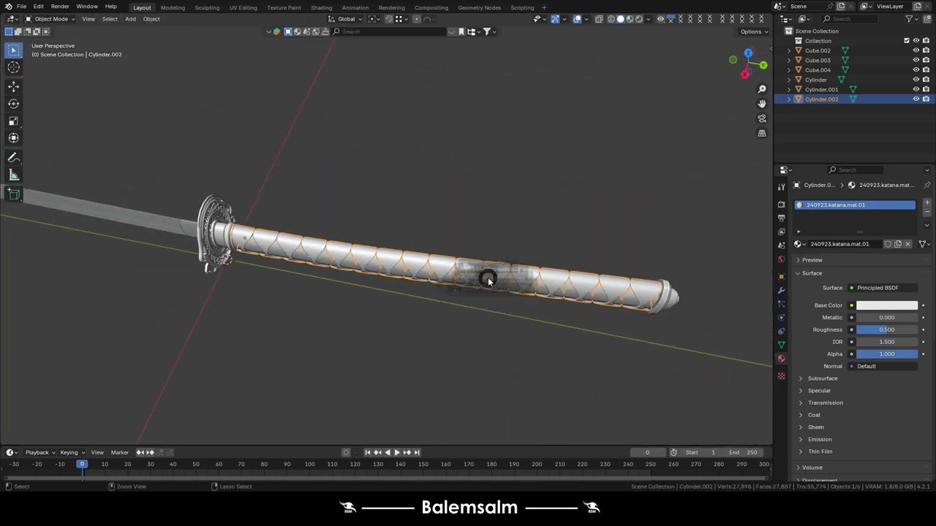
{"action": "left_click", "coordinate": [465, 255]}
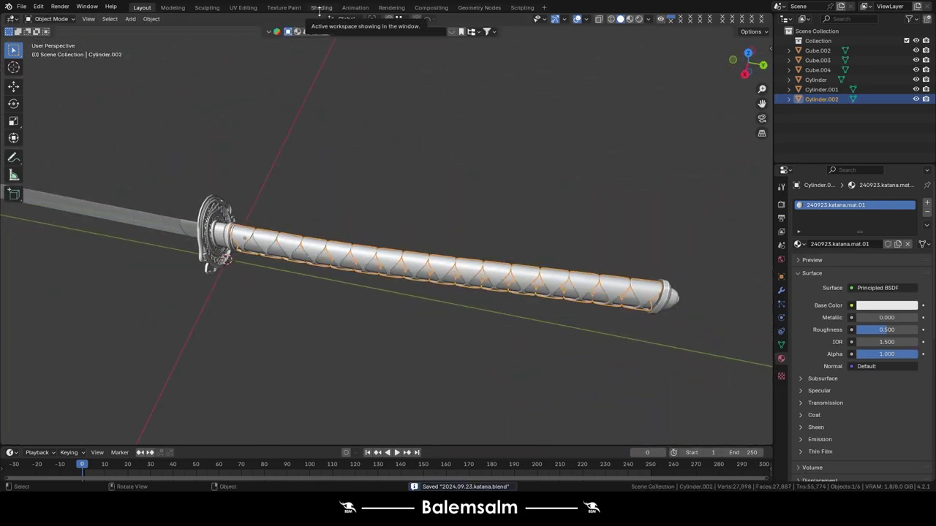
In the UV Editing workspace, frame the handle wrap and select its whole mesh.
{"action": "left_click", "coordinate": [244, 8]}
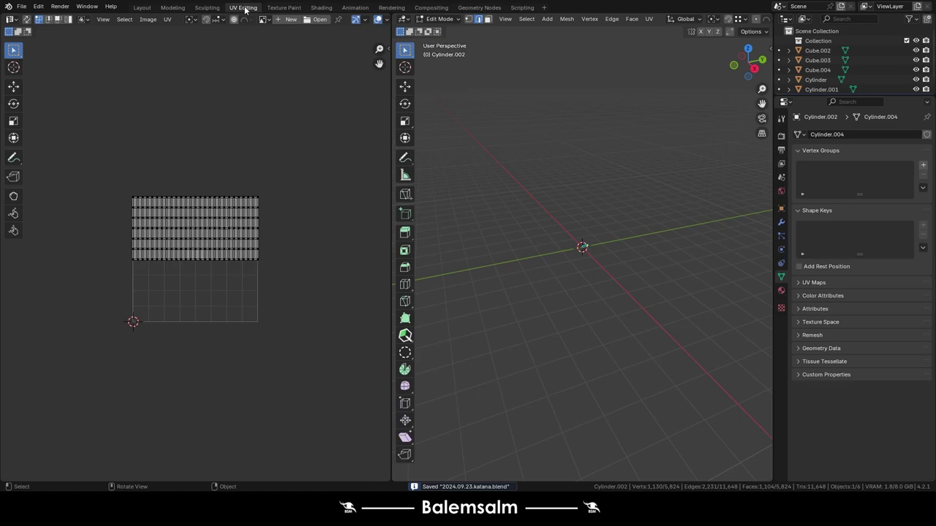
{"action": "key", "text": "KP_Decimal"}
{"action": "middle_click_drag", "start_coordinate": [565, 199], "coordinate": [533, 151]}
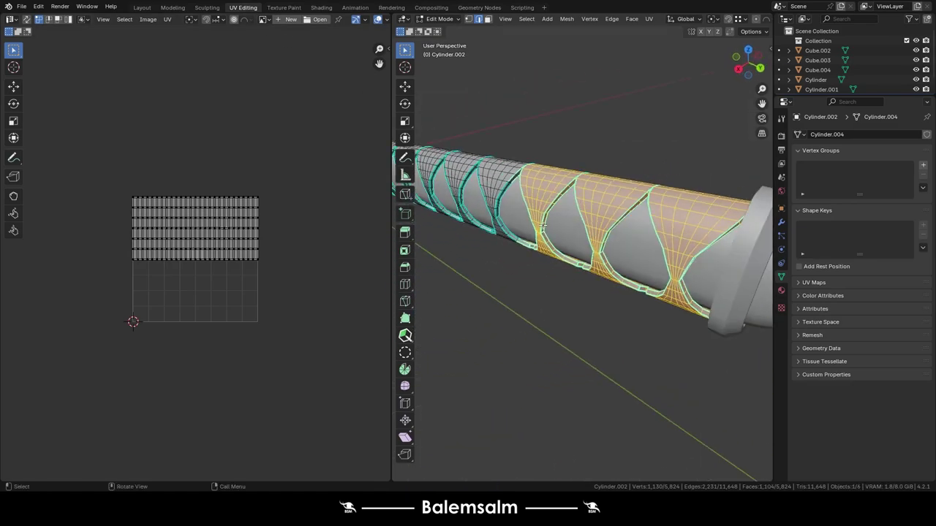
{"action": "key", "text": "alt+a"}
{"action": "key", "text": "a"}
{"action": "middle_click_drag", "start_coordinate": [510, 209], "coordinate": [499, 202]}
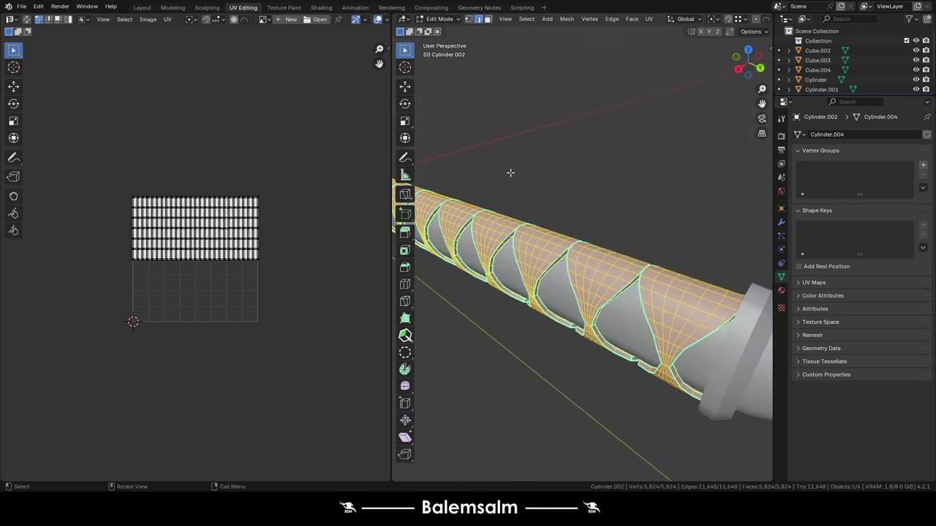
{"action": "key", "text": "alt+a"}
{"action": "key", "text": "n"}
{"action": "key", "text": "a"}
Apply the TexTools Checker Map to the handle wrap and unwrap it.
{"action": "left_click", "coordinate": [385, 161]}
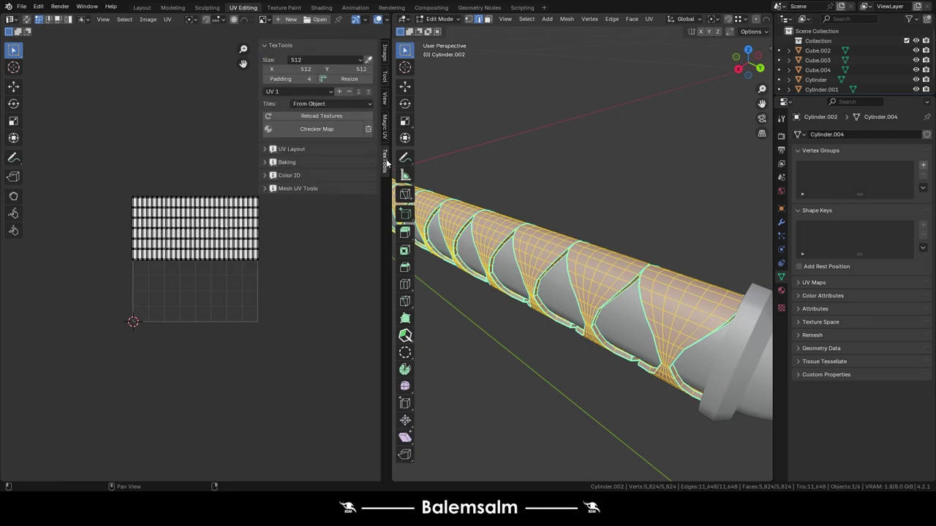
{"action": "left_click", "coordinate": [333, 128]}
{"action": "key", "text": "u"}
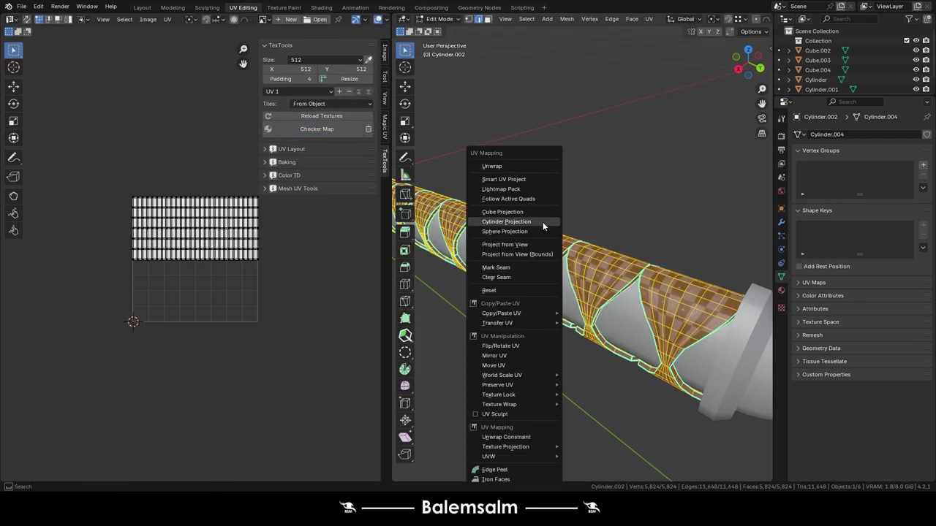
{"action": "left_click", "coordinate": [542, 222]}
{"action": "left_click", "coordinate": [539, 312]}
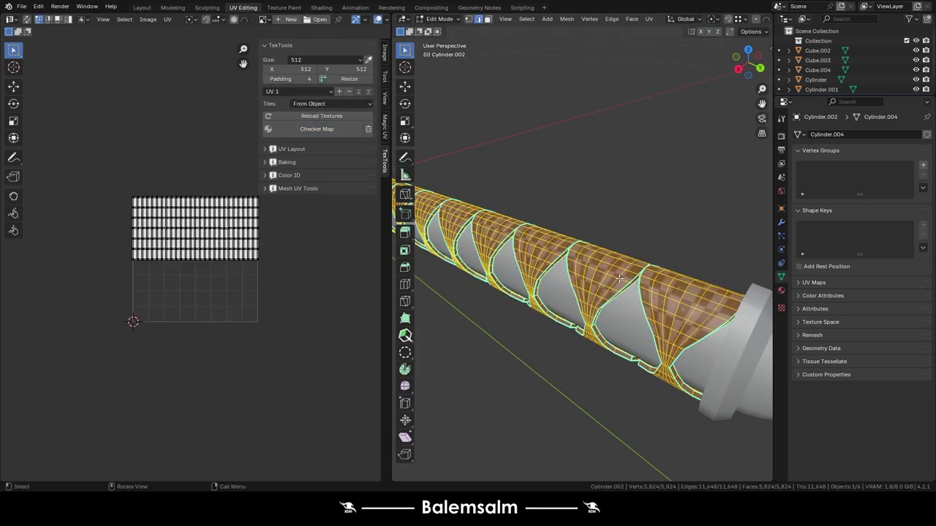
Inspect the unwrapped handle wrap, then switch editing to the grip core.
{"action": "scroll", "coordinate": [508, 269], "scroll_direction": "up", "scroll_amount": 3}
{"action": "middle_click_drag", "start_coordinate": [507, 270], "coordinate": [485, 281]}
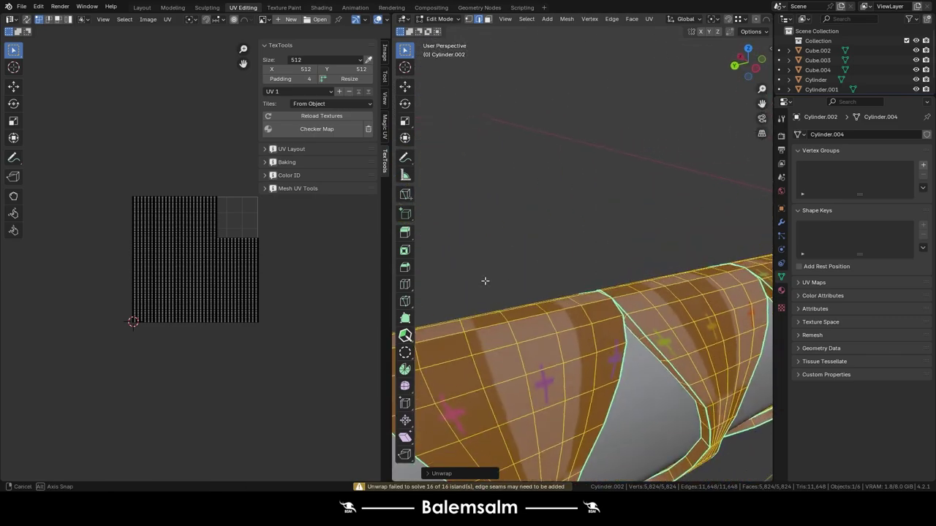
{"action": "scroll", "coordinate": [530, 285], "scroll_direction": "down", "scroll_amount": 3}
{"action": "scroll", "coordinate": [556, 304], "scroll_direction": "up", "scroll_amount": 4}
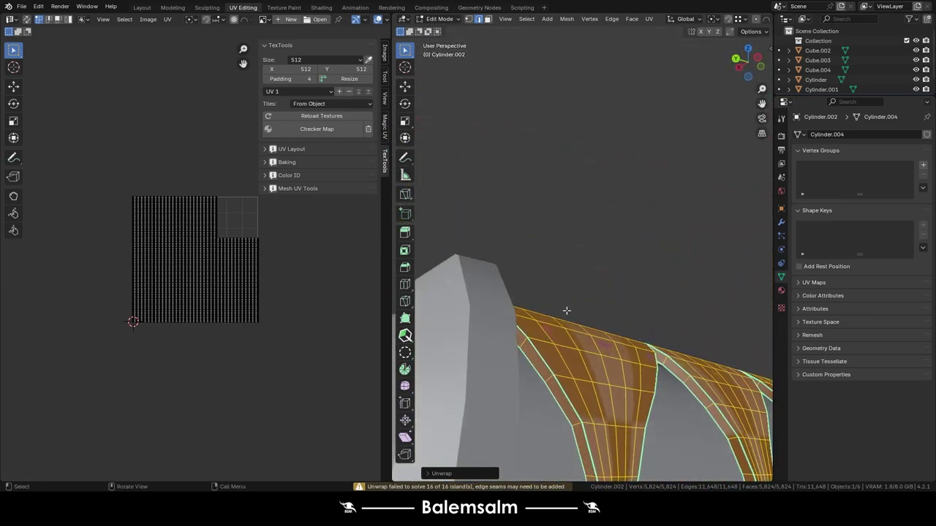
{"action": "key", "text": "alt+q"}
{"action": "mouse_move", "coordinate": [554, 419]}
{"action": "middle_mouse_down"}
{"action": "mouse_move", "coordinate": [644, 414]}
{"action": "mouse_move", "coordinate": [585, 344]}
{"action": "middle_mouse_up"}
Isolate the grip core in local view and return to Edit Mode.
{"action": "scroll", "coordinate": [570, 307], "scroll_direction": "down", "scroll_amount": 2}
{"action": "left_click", "coordinate": [562, 285], "text": "alt"}
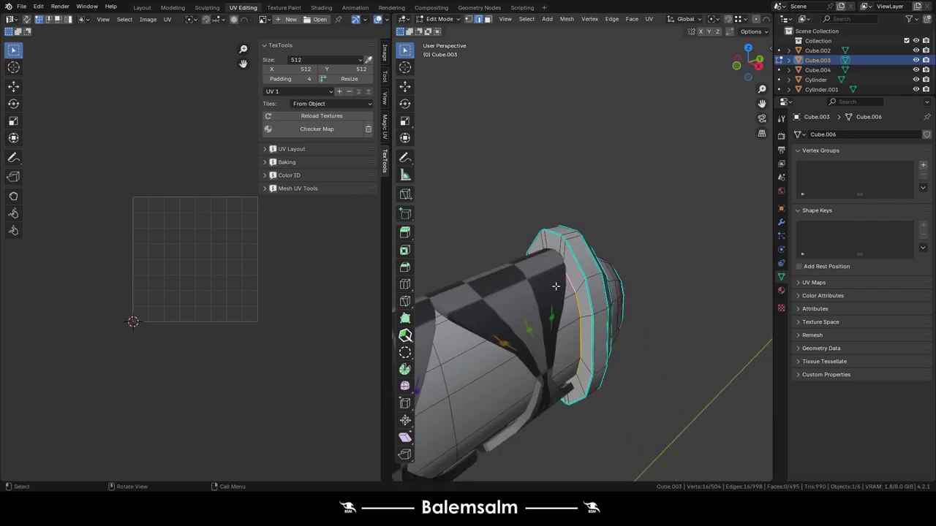
{"action": "scroll", "coordinate": [555, 286], "scroll_direction": "down", "scroll_amount": 5}
{"action": "scroll", "coordinate": [555, 286], "scroll_direction": "down", "scroll_amount": 3}
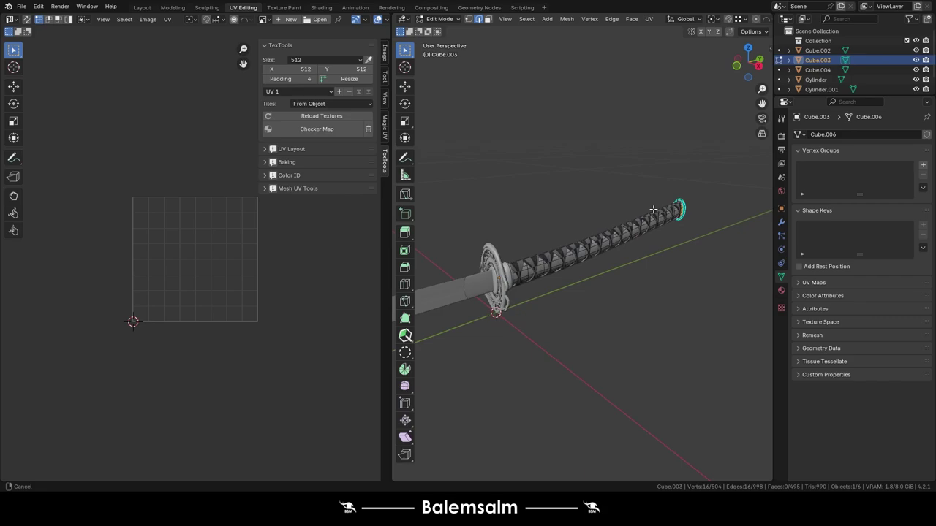
{"action": "key", "text": "Tab"}
{"action": "key", "text": "KP_Divide"}
{"action": "key", "text": "Tab"}
Mark the grip core's end edge loop as a seam and unwrap it.
{"action": "scroll", "coordinate": [570, 242], "scroll_direction": "up", "scroll_amount": 3}
{"action": "middle_click_drag", "start_coordinate": [502, 230], "coordinate": [482, 282]}
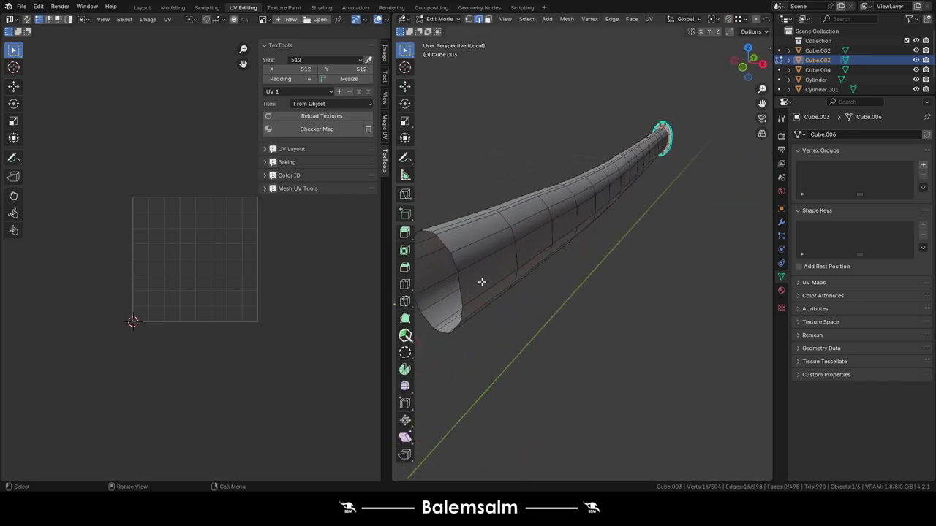
{"action": "right_click", "coordinate": [468, 286]}
{"action": "left_click", "coordinate": [472, 281]}
{"action": "key", "text": "a"}
{"action": "left_click", "coordinate": [616, 180]}
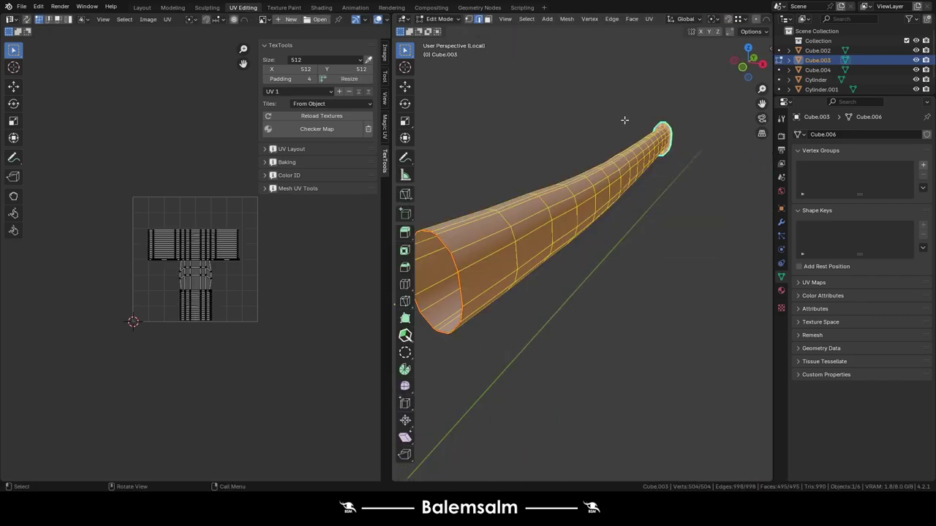
{"action": "key", "text": "u"}
{"action": "left_click", "coordinate": [625, 119]}
{"action": "scroll", "coordinate": [625, 219], "scroll_direction": "down", "scroll_amount": 3}
{"action": "mouse_move", "coordinate": [624, 219]}
{"action": "middle_mouse_down"}
{"action": "mouse_move", "coordinate": [734, 207]}
{"action": "mouse_move", "coordinate": [640, 218]}
{"action": "mouse_move", "coordinate": [609, 254]}
{"action": "mouse_move", "coordinate": [552, 259]}
{"action": "mouse_move", "coordinate": [606, 251]}
{"action": "mouse_move", "coordinate": [625, 265]}
{"action": "mouse_move", "coordinate": [589, 221]}
{"action": "middle_mouse_up"}
{"action": "key", "text": "Tab"}
{"action": "key", "text": "Tab"}
{"action": "scroll", "coordinate": [639, 218], "scroll_direction": "up", "scroll_amount": 5}
Add a loop cut to the tube and refine the vertex selection with circle select.
{"action": "key", "text": "alt+a"}
{"action": "left_click", "coordinate": [552, 260]}
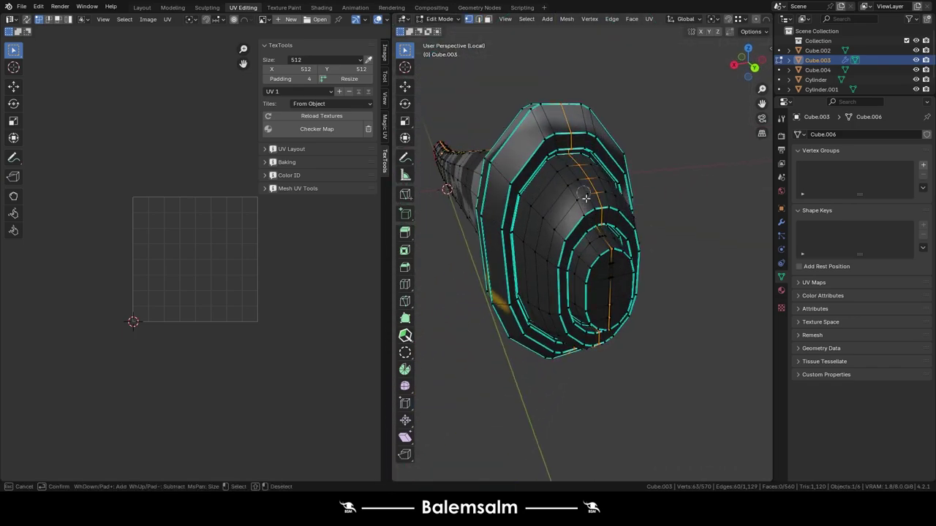
{"action": "left_click_drag", "start_coordinate": [612, 232], "coordinate": [585, 199]}
{"action": "key", "text": "alt+a"}
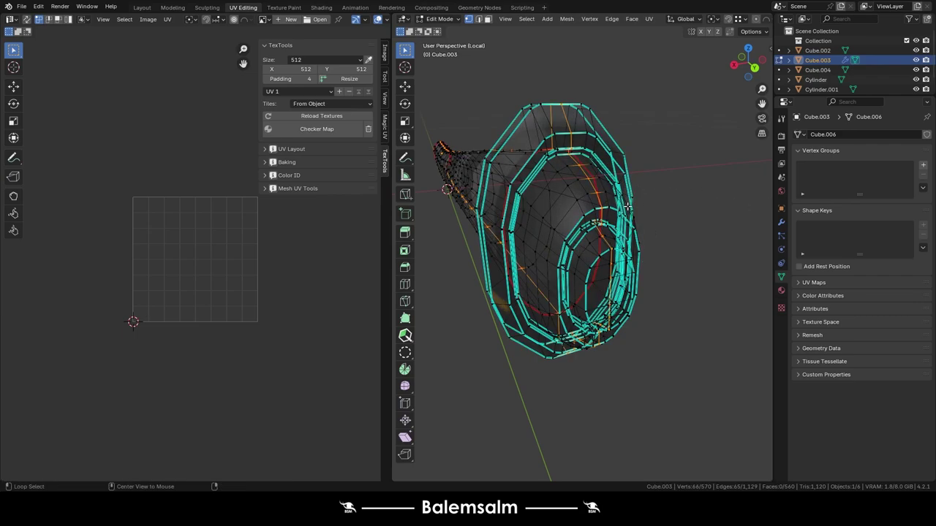
{"action": "key", "text": "grave"}
{"action": "left_click", "coordinate": [653, 225]}
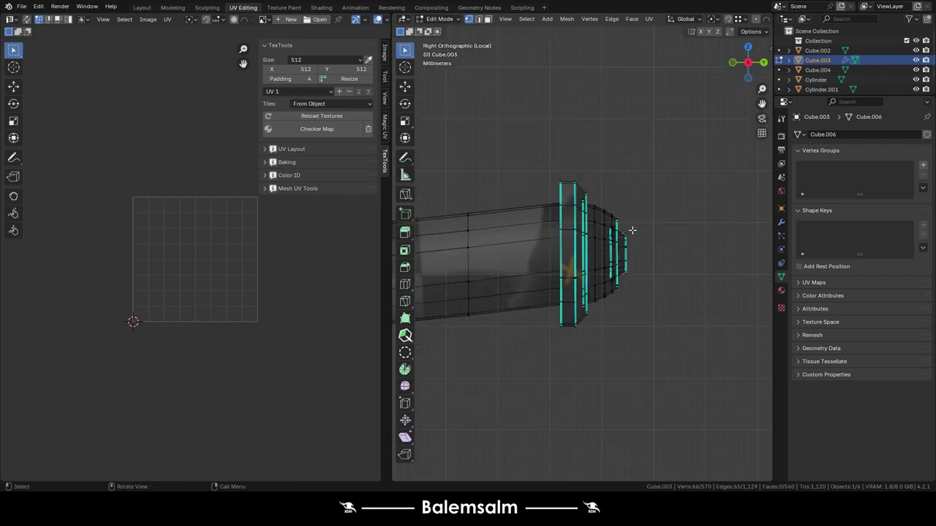
{"action": "key", "text": "c"}
{"action": "middle_click_drag", "start_coordinate": [622, 214], "coordinate": [485, 185]}
{"action": "scroll", "coordinate": [741, 206], "scroll_direction": "up", "scroll_amount": 3}
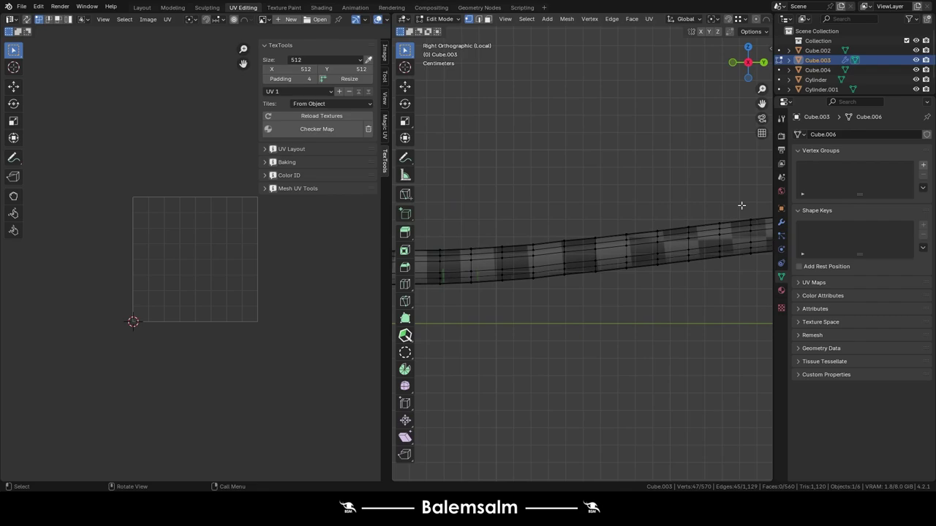
{"action": "key", "text": "c"}
{"action": "mouse_move", "coordinate": [741, 198]}
{"action": "middle_mouse_down"}
{"action": "mouse_move", "coordinate": [435, 224]}
{"action": "mouse_move", "coordinate": [617, 213]}
{"action": "mouse_move", "coordinate": [667, 232]}
{"action": "mouse_move", "coordinate": [556, 264]}
{"action": "mouse_move", "coordinate": [552, 311]}
{"action": "middle_mouse_up"}
{"action": "key", "text": "Escape"}
{"action": "key", "text": "c"}
{"action": "key", "text": "Escape"}
Unwrap the grip end again and select the whole grip mesh.
{"action": "scroll", "coordinate": [572, 263], "scroll_direction": "up", "scroll_amount": 5}
{"action": "scroll", "coordinate": [537, 250], "scroll_direction": "up", "scroll_amount": 2}
{"action": "scroll", "coordinate": [553, 267], "scroll_direction": "down", "scroll_amount": 3}
{"action": "scroll", "coordinate": [552, 311], "scroll_direction": "up", "scroll_amount": 2}
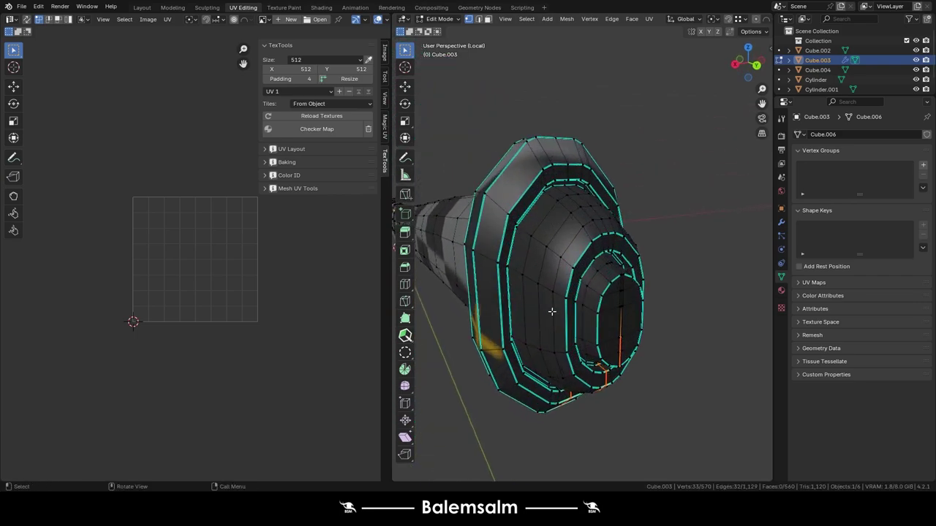
{"action": "mouse_move", "coordinate": [578, 282]}
{"action": "middle_mouse_down"}
{"action": "mouse_move", "coordinate": [630, 293]}
{"action": "mouse_move", "coordinate": [548, 337]}
{"action": "middle_mouse_up"}
{"action": "key", "text": "u"}
{"action": "left_click", "coordinate": [630, 294]}
{"action": "key", "text": "Tab"}
{"action": "key", "text": "Tab"}
{"action": "key", "text": "u"}
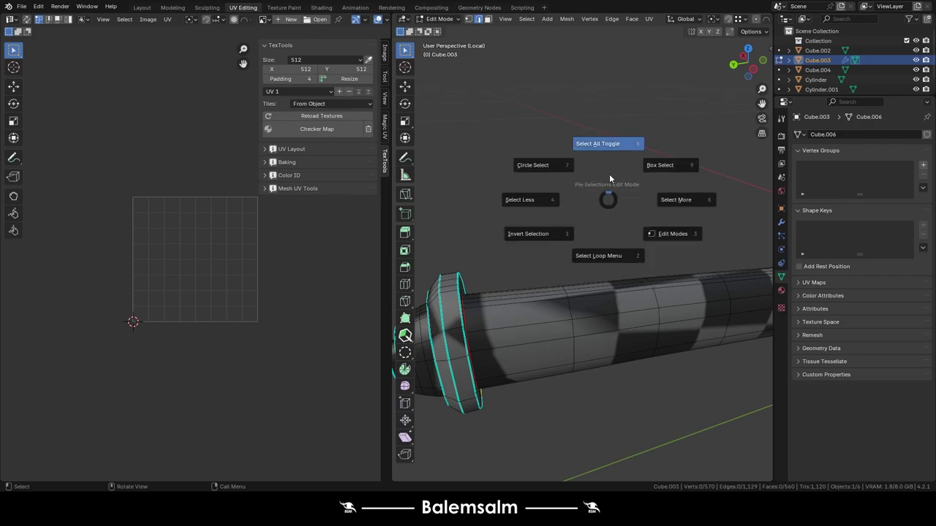
{"action": "left_click", "coordinate": [609, 174]}
{"action": "key", "text": "Tab"}
{"action": "mouse_move", "coordinate": [573, 294]}
{"action": "middle_mouse_down"}
{"action": "mouse_move", "coordinate": [694, 266]}
{"action": "mouse_move", "coordinate": [630, 247]}
{"action": "middle_mouse_up"}
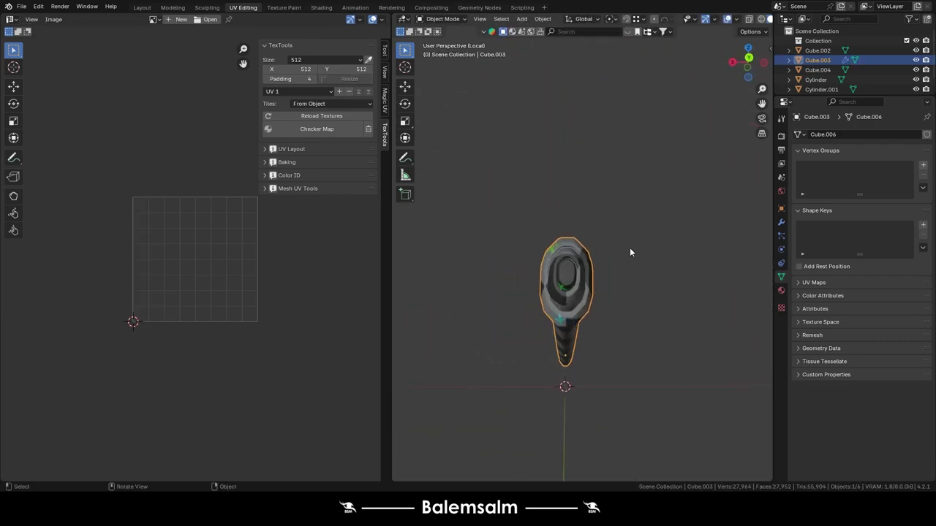
Remove the TexTools checker map from the tube in Object Mode.
{"action": "left_click", "coordinate": [741, 30]}
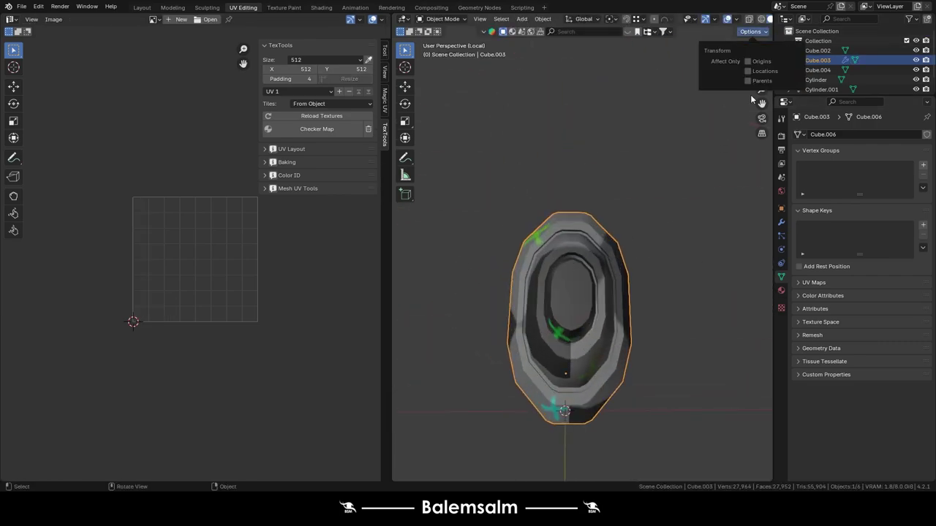
{"action": "key", "text": "Tab"}
{"action": "left_click", "coordinate": [751, 32]}
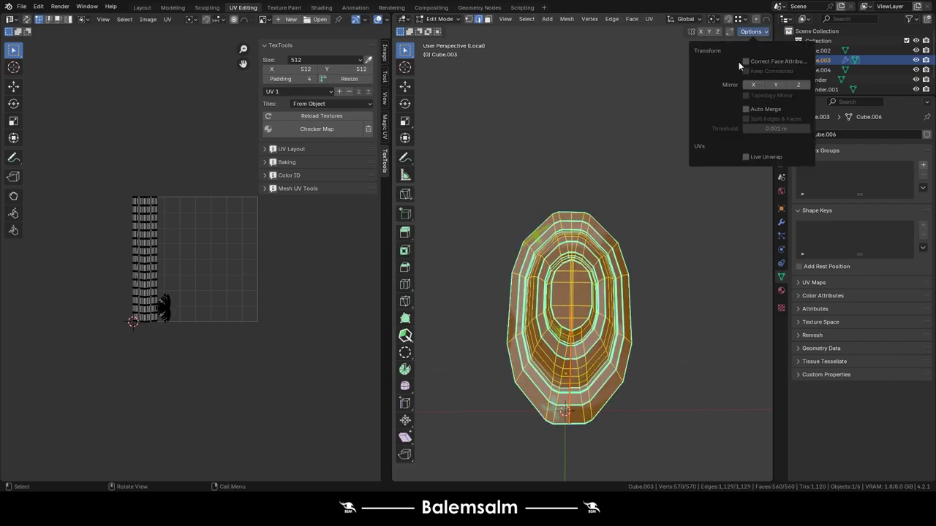
{"action": "key", "text": "Tab"}
{"action": "middle_click_drag", "start_coordinate": [446, 205], "coordinate": [515, 136]}
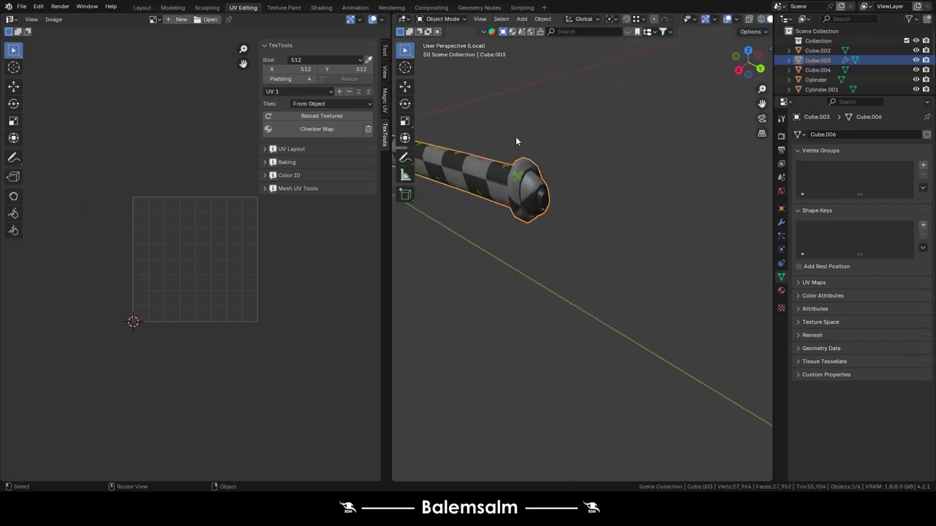
{"action": "left_click", "coordinate": [363, 129]}
{"action": "left_click", "coordinate": [367, 129]}
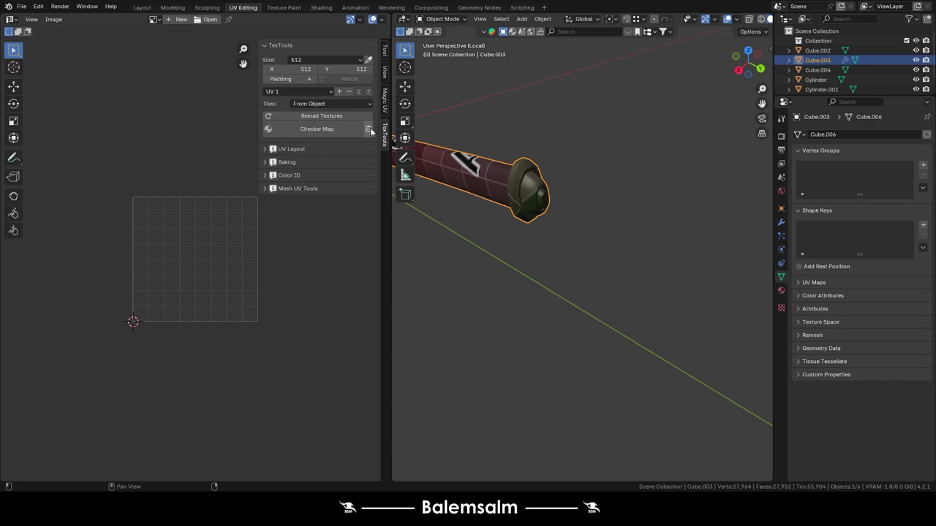
Exit local view, select Cylinder.002 and frame it.
{"action": "key", "text": "KP_Divide"}
{"action": "left_click", "coordinate": [604, 227]}
{"action": "key", "text": "KP_Decimal"}
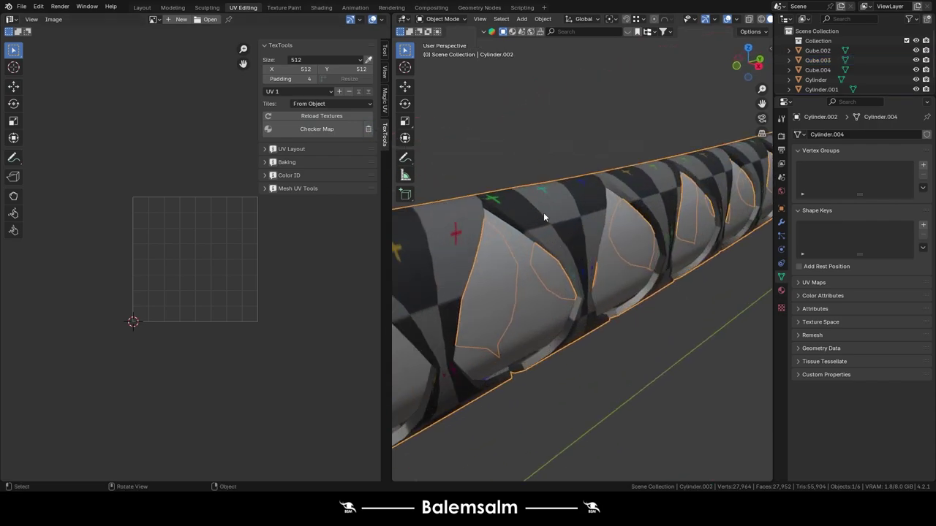
Enter Edit Mode on the grip and select one pinch edge loop between the leaf shapes.
{"action": "key", "text": "Tab"}
{"action": "scroll", "coordinate": [627, 247], "scroll_direction": "up", "scroll_amount": 3}
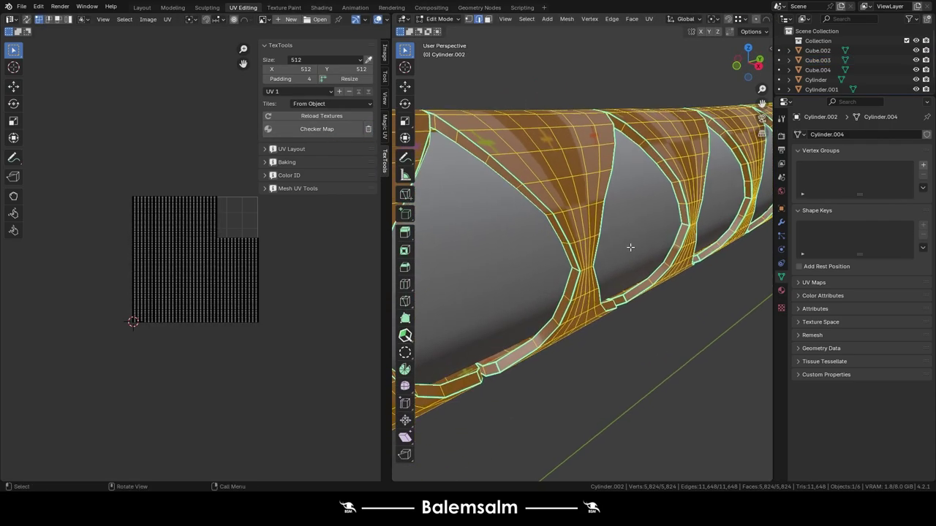
{"action": "scroll", "coordinate": [516, 304], "scroll_direction": "up", "scroll_amount": 3}
{"action": "left_click", "coordinate": [516, 304], "text": "alt"}
{"action": "left_click", "coordinate": [516, 304], "text": "alt"}
{"action": "middle_click_drag", "start_coordinate": [517, 304], "coordinate": [519, 88]}
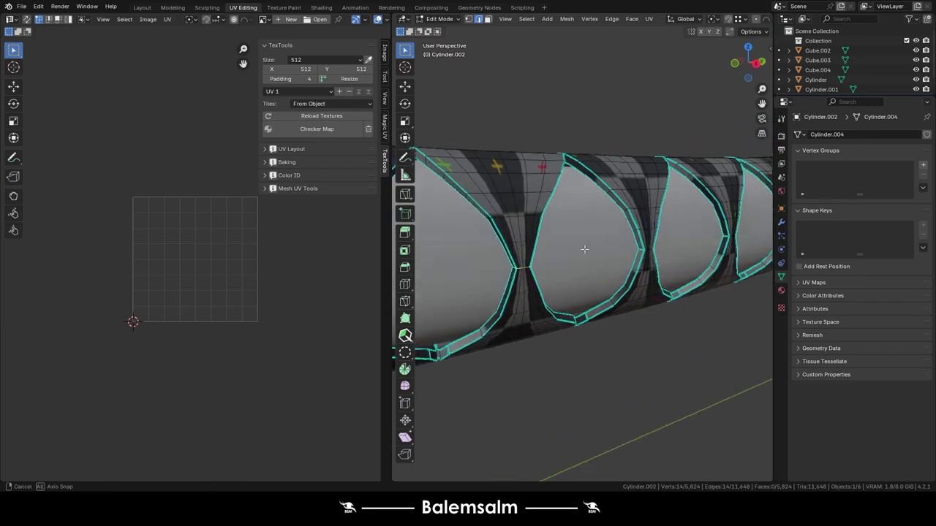
Try each Select Similar criterion on the loop, undoing every unwanted whole-mesh selection.
{"action": "key", "text": "shift+g"}
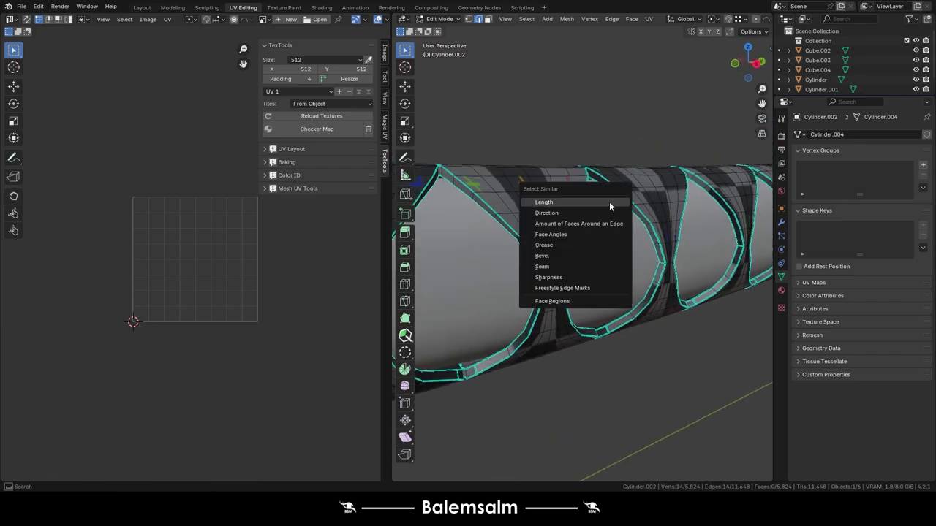
{"action": "left_click", "coordinate": [579, 203]}
{"action": "key", "text": "ctrl+z"}
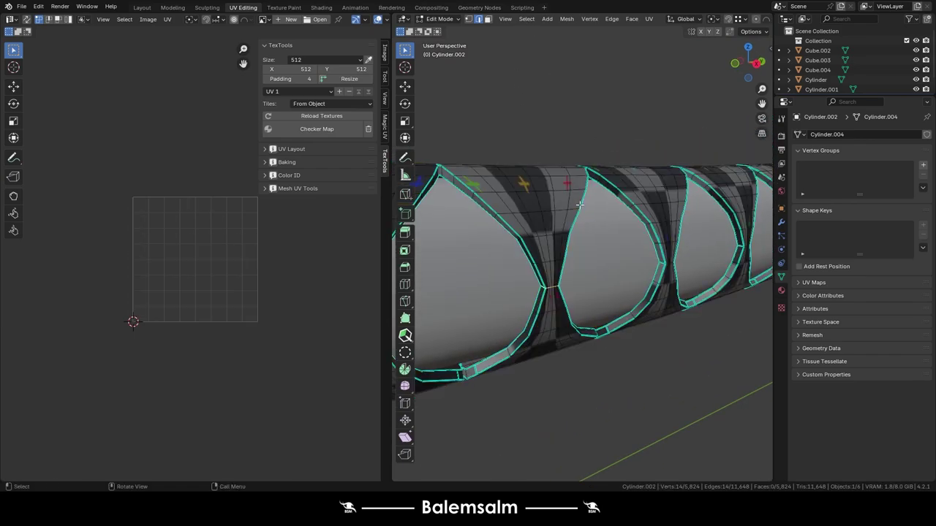
{"action": "key", "text": "shift+g"}
{"action": "left_click", "coordinate": [581, 218]}
{"action": "key", "text": "ctrl+z"}
{"action": "key", "text": "shift+g"}
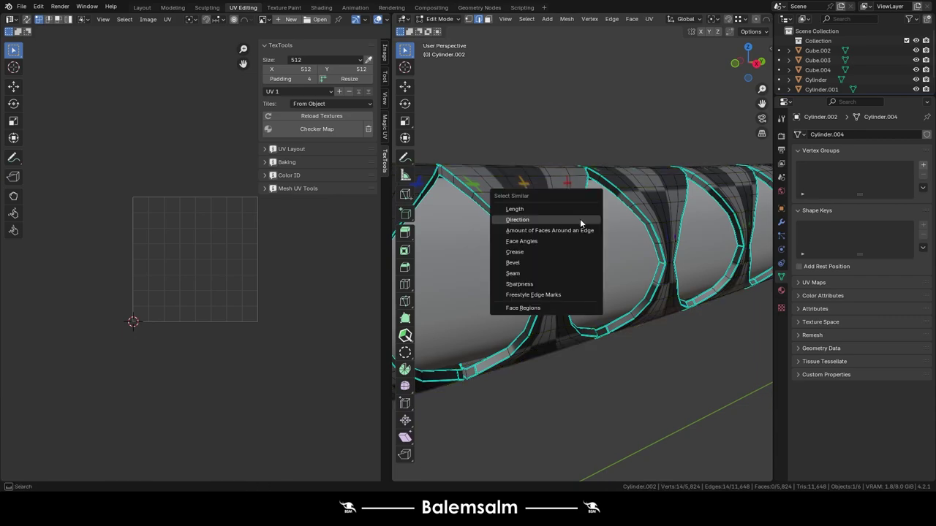
{"action": "left_click", "coordinate": [575, 230]}
{"action": "key", "text": "ctrl+z"}
{"action": "key", "text": "shift+g"}
{"action": "left_click", "coordinate": [572, 238]}
{"action": "key", "text": "ctrl+z"}
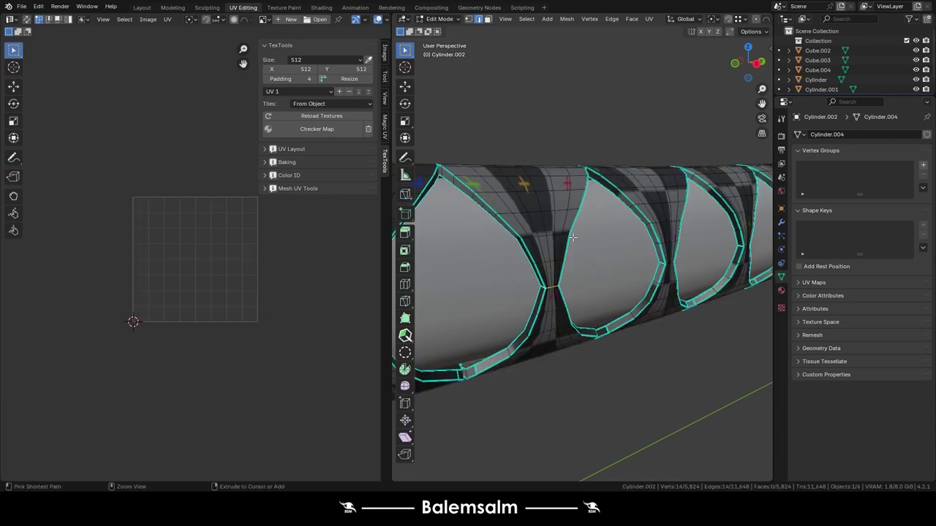
{"action": "key", "text": "shift+g"}
{"action": "left_click", "coordinate": [572, 248]}
{"action": "key", "text": "ctrl+z"}
{"action": "key", "text": "shift+g"}
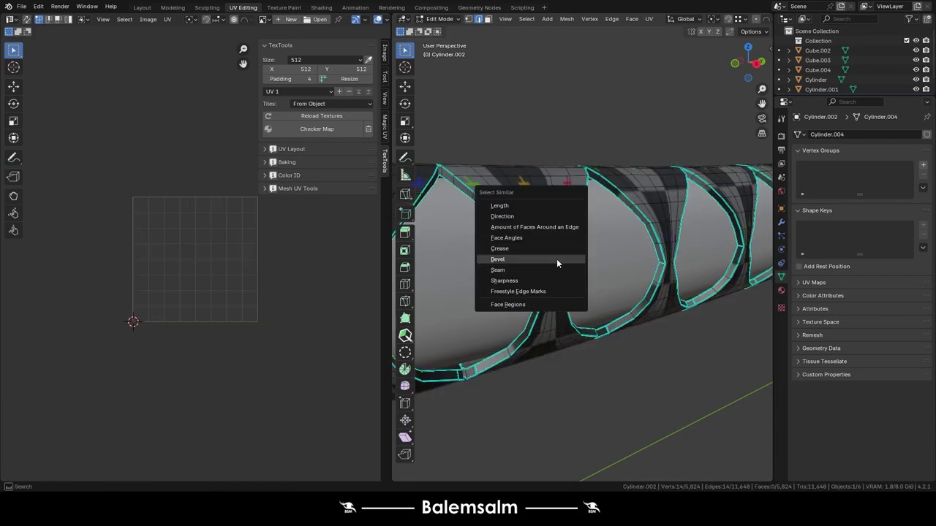
{"action": "left_click", "coordinate": [556, 259]}
{"action": "key", "text": "ctrl+z"}
{"action": "key", "text": "shift+g"}
{"action": "left_click", "coordinate": [543, 284]}
{"action": "key", "text": "ctrl+z"}
{"action": "key", "text": "shift+g"}
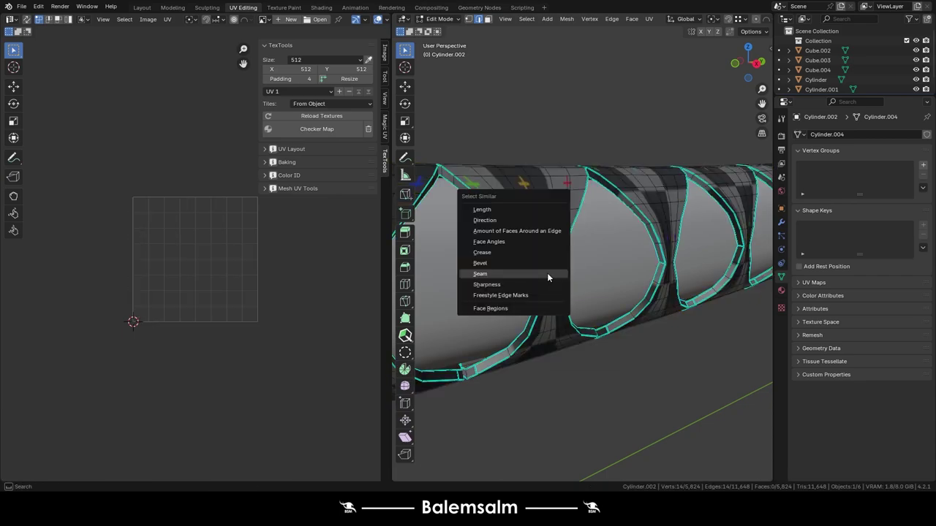
{"action": "left_click", "coordinate": [547, 273]}
{"action": "key", "text": "ctrl+z"}
{"action": "key", "text": "shift+g"}
{"action": "left_click", "coordinate": [540, 288]}
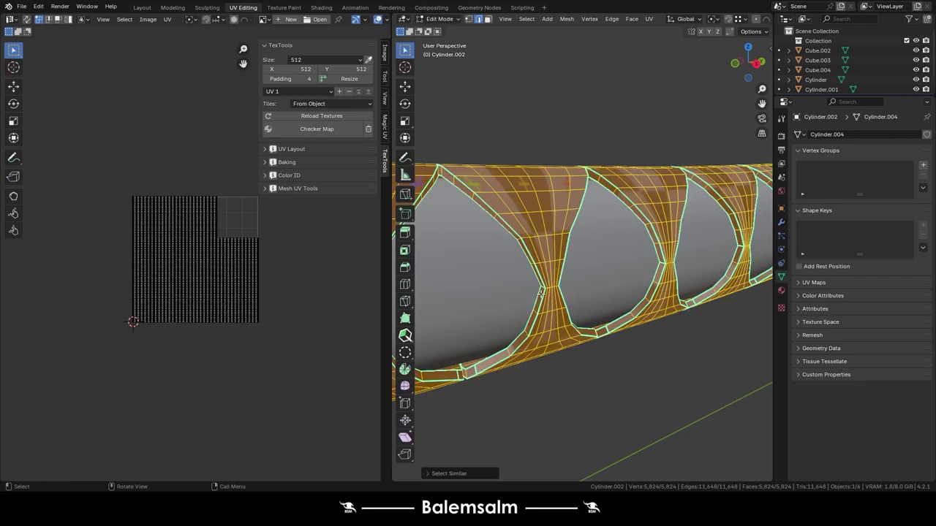
{"action": "key", "text": "ctrl+z"}
In Right view, box-select the waist pinch loop, frame it, and add neighbouring waist loops.
{"action": "key", "text": "grave"}
{"action": "left_click", "coordinate": [737, 265]}
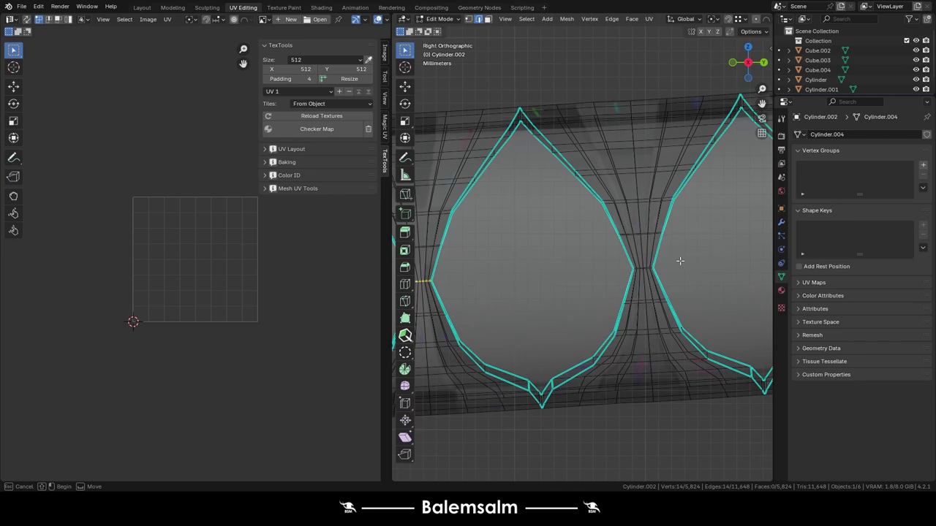
{"action": "left_click_drag", "start_coordinate": [601, 241], "coordinate": [571, 264]}
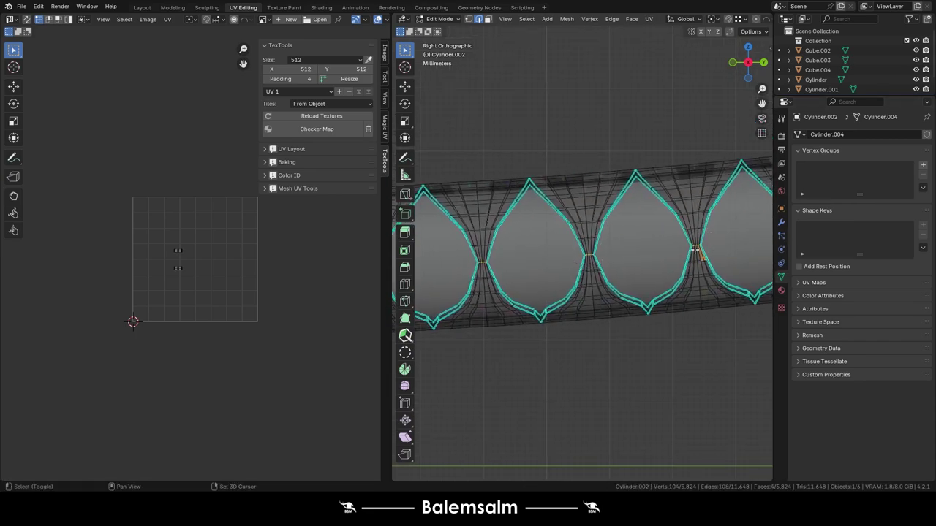
{"action": "key", "text": "KP_Decimal"}
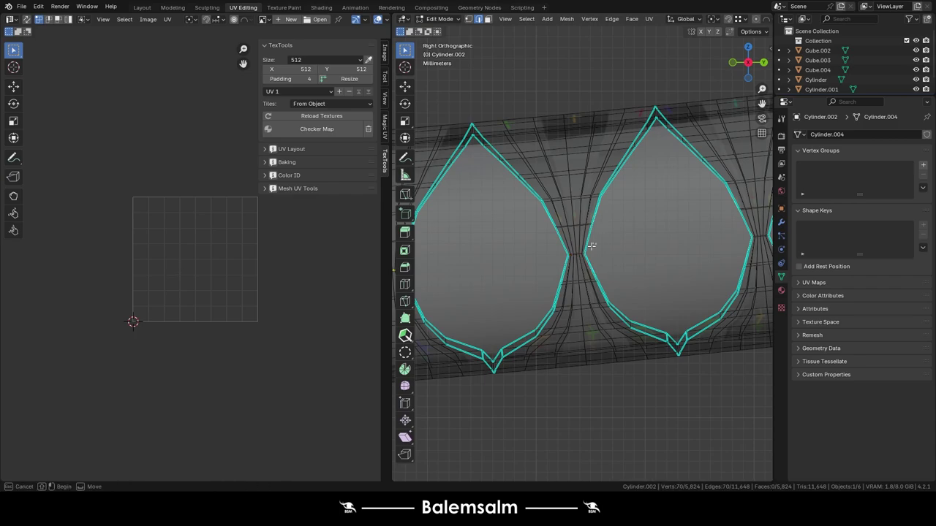
{"action": "left_click_drag", "start_coordinate": [554, 247], "coordinate": [620, 282]}
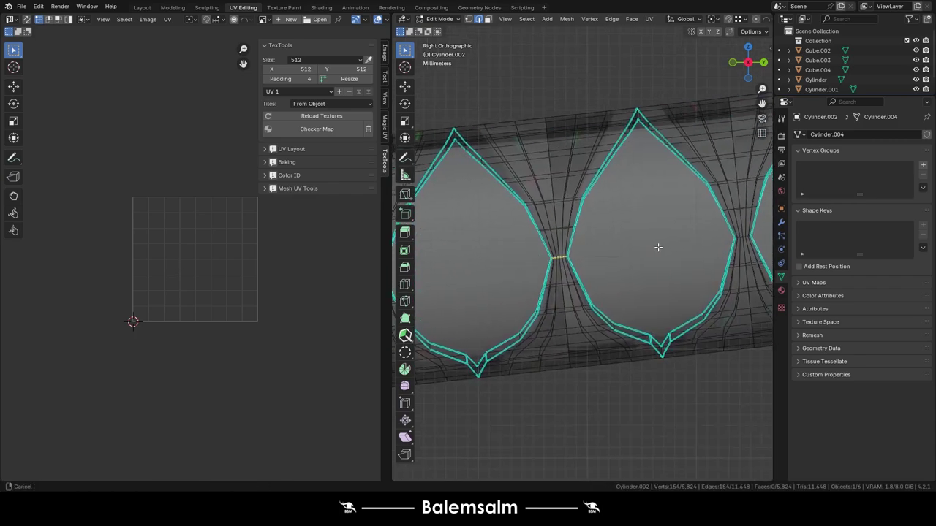
{"action": "left_click", "coordinate": [563, 265], "text": "alt+shift"}
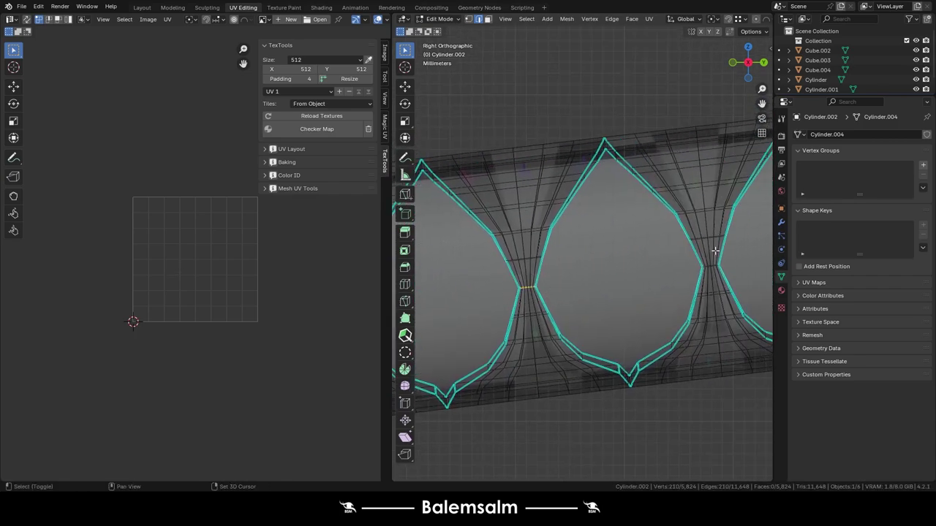
{"action": "left_click", "coordinate": [715, 251], "text": "alt+shift"}
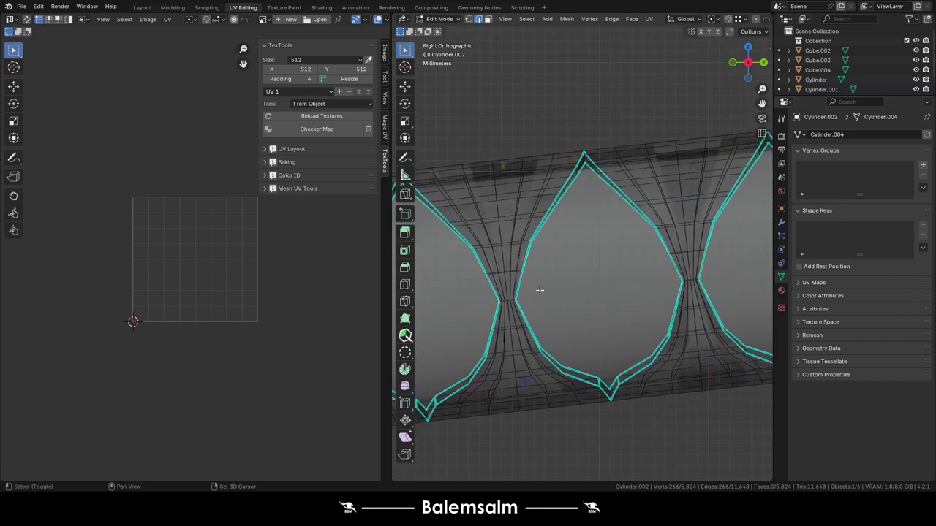
Move along the grip, adding the next waist edge loops to the selection.
{"action": "scroll", "coordinate": [630, 298], "scroll_direction": "down", "scroll_amount": 4}
{"action": "scroll", "coordinate": [566, 302], "scroll_direction": "down", "scroll_amount": 4}
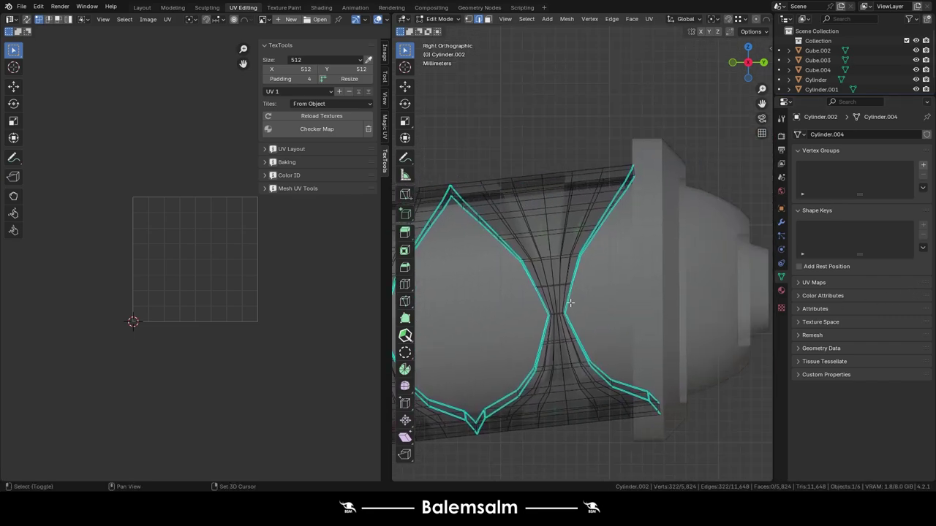
{"action": "scroll", "coordinate": [497, 306], "scroll_direction": "down", "scroll_amount": 6}
{"action": "scroll", "coordinate": [497, 306], "scroll_direction": "up", "scroll_amount": 5}
{"action": "scroll", "coordinate": [495, 308], "scroll_direction": "up", "scroll_amount": 2}
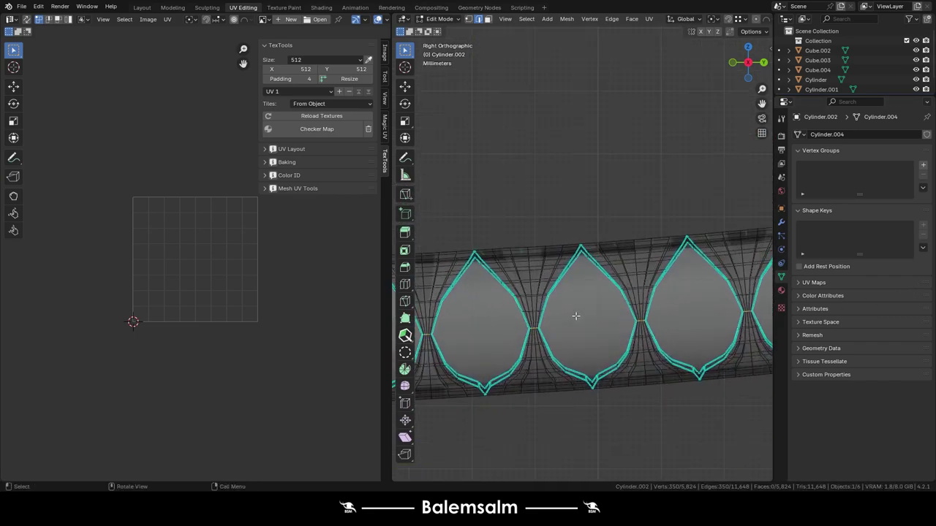
{"action": "scroll", "coordinate": [492, 313], "scroll_direction": "up", "scroll_amount": 2}
{"action": "scroll", "coordinate": [488, 317], "scroll_direction": "up", "scroll_amount": 3}
{"action": "middle_click_drag", "start_coordinate": [489, 317], "coordinate": [644, 322], "text": "shift"}
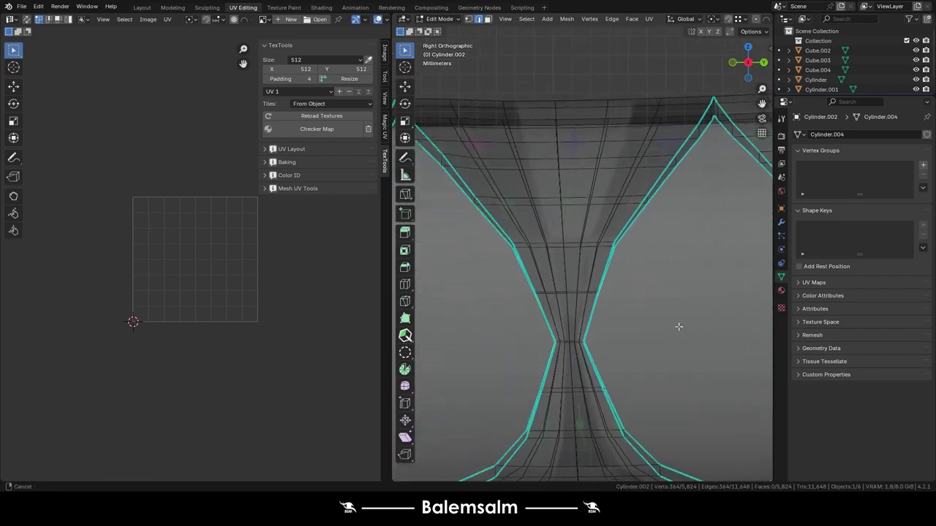
{"action": "left_click", "coordinate": [443, 345], "text": "alt+shift"}
{"action": "mouse_move", "coordinate": [652, 353]}
{"action": "middle_mouse_down", "text": "shift"}
{"action": "mouse_move", "coordinate": [442, 345]}
{"action": "mouse_move", "coordinate": [539, 291]}
{"action": "mouse_move", "coordinate": [610, 325]}
{"action": "mouse_move", "coordinate": [589, 336]}
{"action": "mouse_move", "coordinate": [469, 330]}
{"action": "middle_mouse_up", "text": "shift"}
{"action": "left_click", "coordinate": [611, 325], "text": "alt+shift"}
Add one more waist loop and deselect the unwanted loop at the left waist.
{"action": "scroll", "coordinate": [679, 329], "scroll_direction": "down", "scroll_amount": 5}
{"action": "scroll", "coordinate": [679, 329], "scroll_direction": "up", "scroll_amount": 3}
{"action": "scroll", "coordinate": [679, 329], "scroll_direction": "up", "scroll_amount": 2}
{"action": "scroll", "coordinate": [679, 329], "scroll_direction": "up", "scroll_amount": 2}
{"action": "left_click", "coordinate": [554, 324], "text": "alt+shift"}
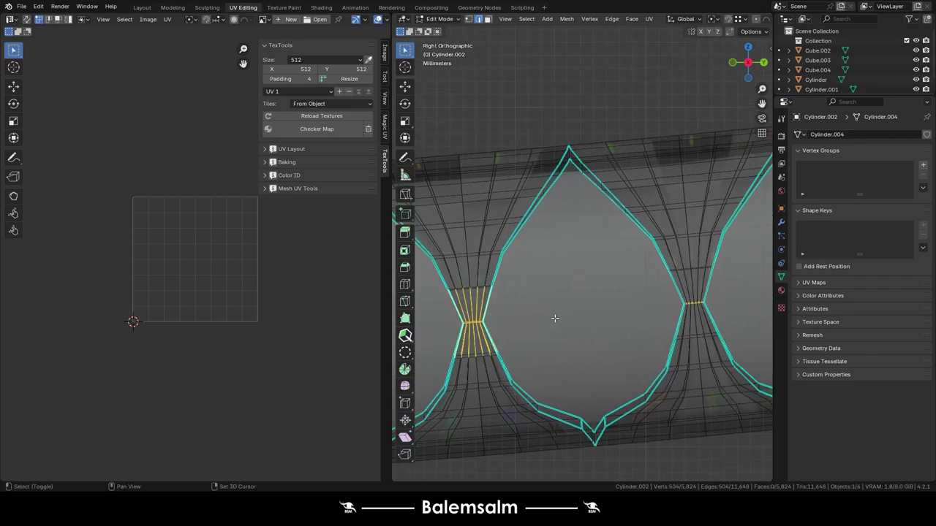
{"action": "scroll", "coordinate": [473, 323], "scroll_direction": "up", "scroll_amount": 2}
{"action": "left_click_drag", "start_coordinate": [547, 302], "coordinate": [490, 330]}
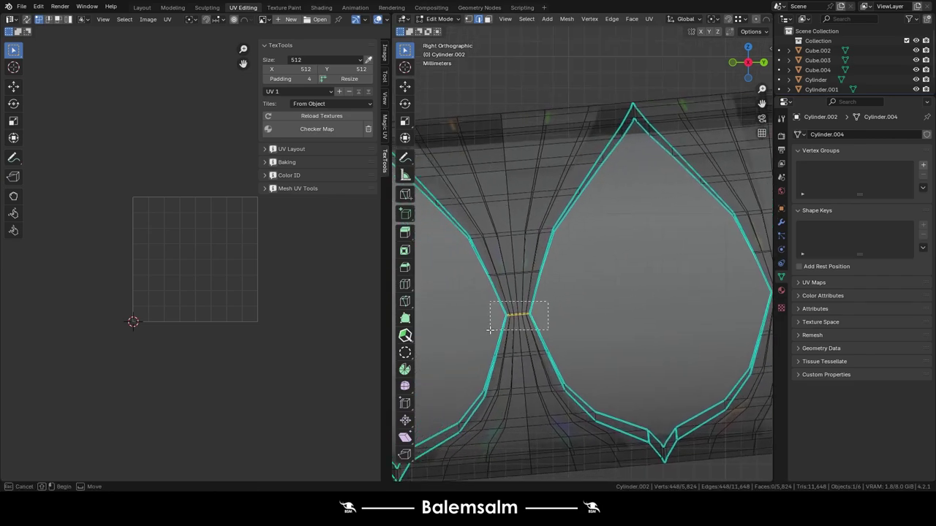
{"action": "left_click", "coordinate": [510, 307], "text": "alt+shift"}
{"action": "scroll", "coordinate": [510, 307], "scroll_direction": "down", "scroll_amount": 3}
{"action": "middle_click_drag", "start_coordinate": [510, 307], "coordinate": [588, 313], "text": "shift"}
Unwrap the grip from the selected loops and check the checker texture in Object Mode.
{"action": "key", "text": "u"}
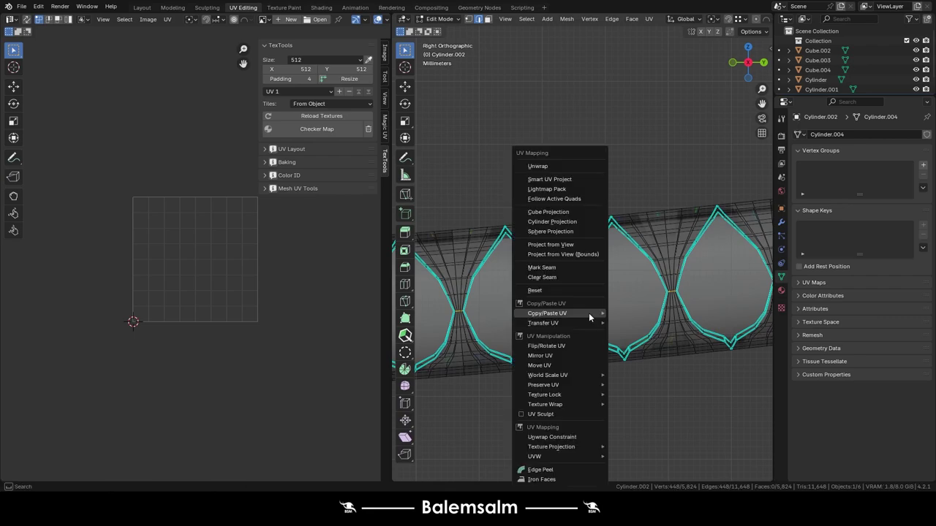
{"action": "left_click", "coordinate": [548, 202]}
{"action": "middle_click_drag", "start_coordinate": [548, 201], "coordinate": [539, 271]}
{"action": "key", "text": "Tab"}
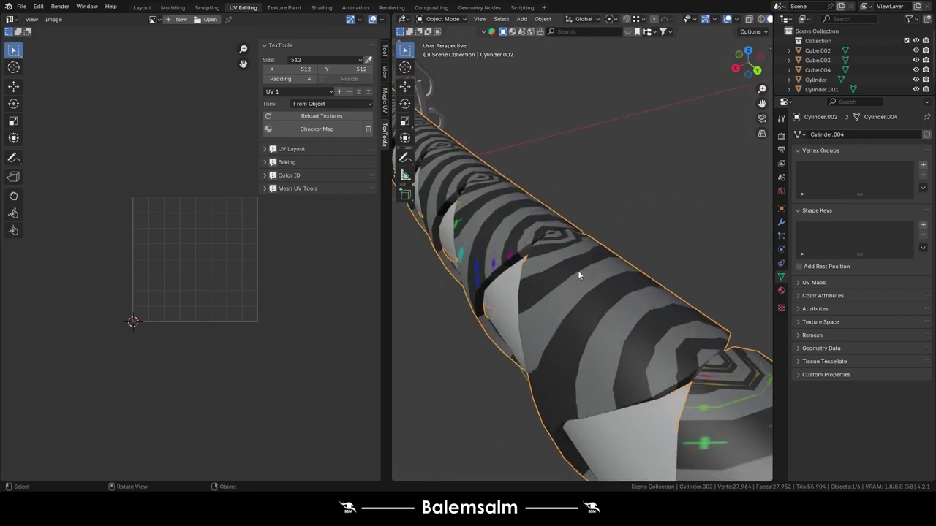
{"action": "scroll", "coordinate": [578, 274], "scroll_direction": "down", "scroll_amount": 3}
Back in Edit Mode, add a centred loop cut on the grip near the guard.
{"action": "key", "text": "Tab"}
{"action": "middle_click_drag", "start_coordinate": [578, 274], "coordinate": [514, 288]}
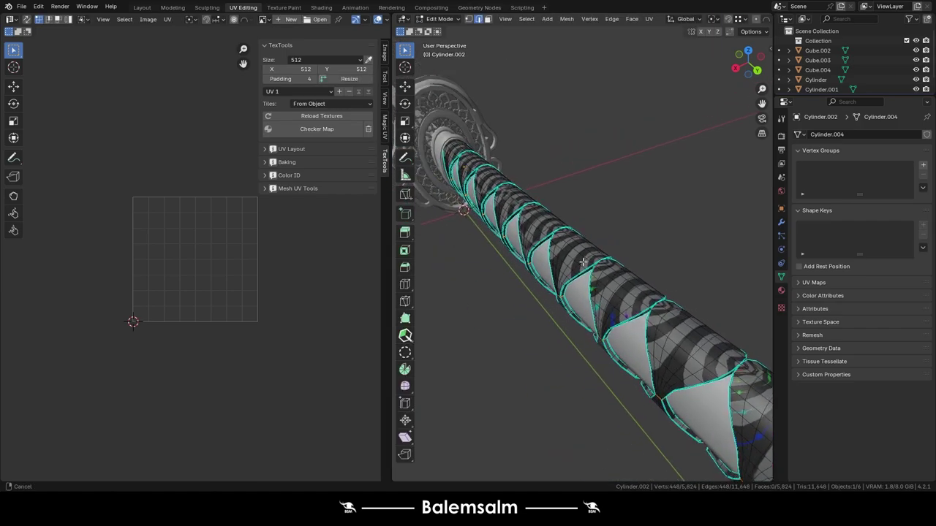
{"action": "scroll", "coordinate": [514, 287], "scroll_direction": "up", "scroll_amount": 5}
{"action": "key", "text": "ctrl+r"}
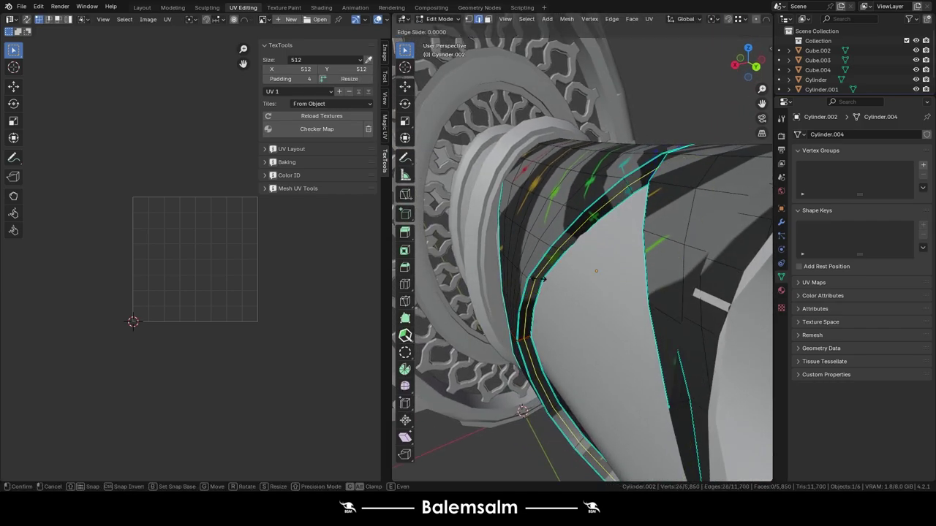
{"action": "left_click", "coordinate": [539, 278]}
{"action": "right_click", "coordinate": [538, 279]}
{"action": "middle_click_drag", "start_coordinate": [446, 186], "coordinate": [606, 226]}
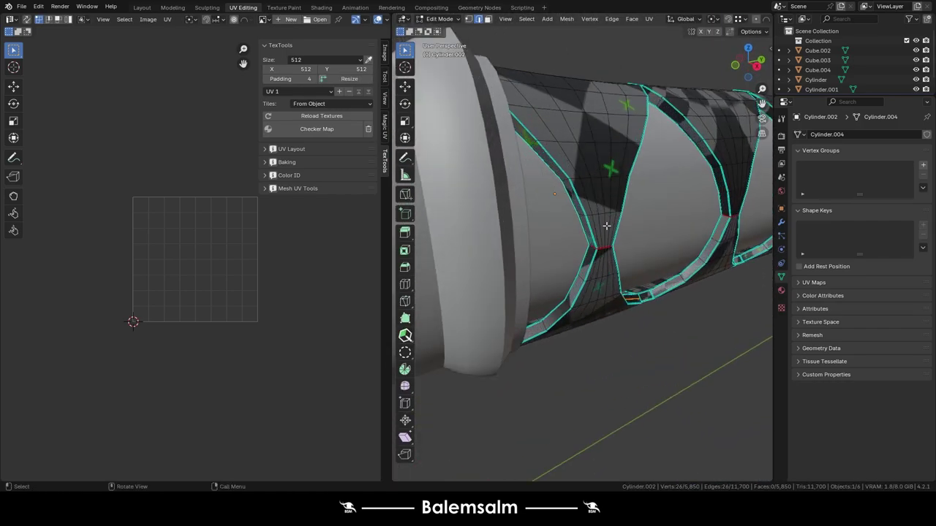
Re-unwrap the grip's faces with a projection and inspect the result in Object Mode.
{"action": "key", "text": "u"}
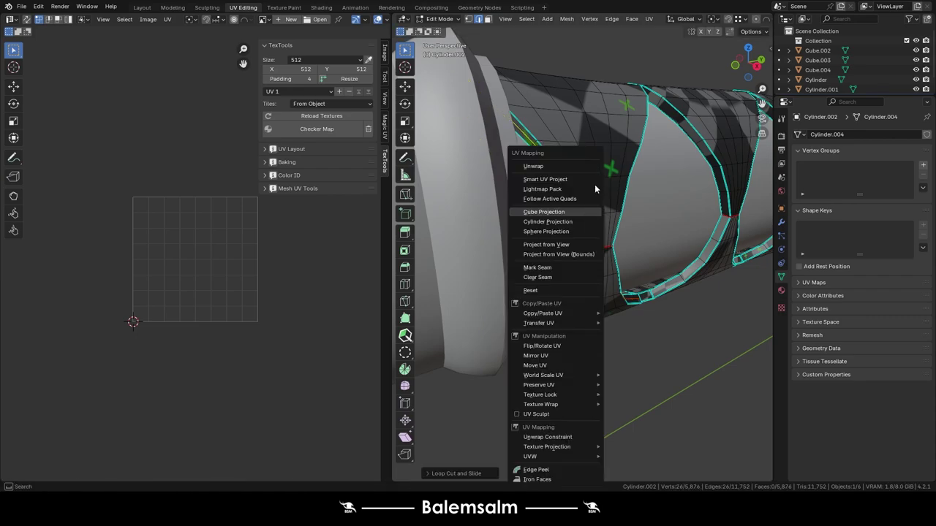
{"action": "left_click", "coordinate": [595, 185]}
{"action": "key", "text": "Tab"}
{"action": "scroll", "coordinate": [616, 180], "scroll_direction": "down", "scroll_amount": 4}
{"action": "middle_click_drag", "start_coordinate": [617, 184], "coordinate": [503, 213]}
{"action": "scroll", "coordinate": [503, 214], "scroll_direction": "up", "scroll_amount": 5}
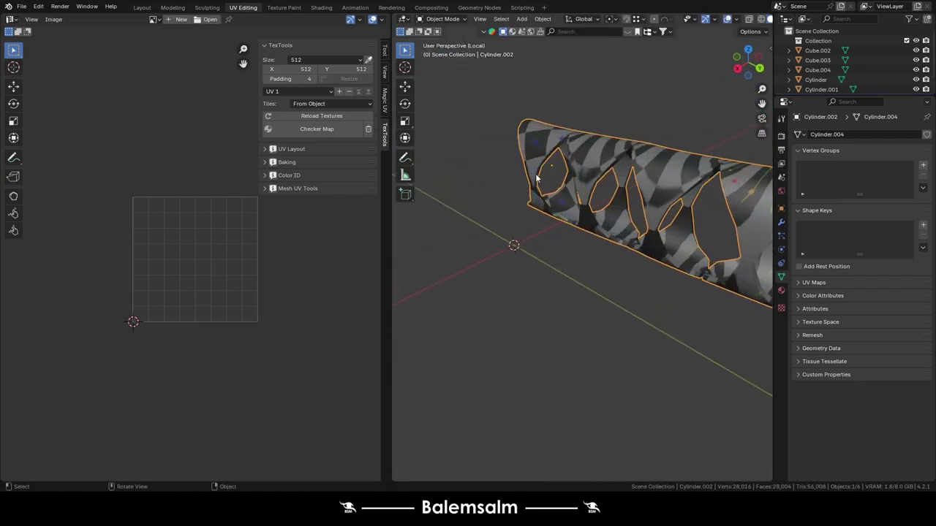
{"action": "key", "text": "Tab"}
{"action": "scroll", "coordinate": [481, 192], "scroll_direction": "up", "scroll_amount": 3}
{"action": "key", "text": "ctrl+r"}
Add centred edge loops across the first diamond openings and mark them as seams.
{"action": "left_click", "coordinate": [435, 178]}
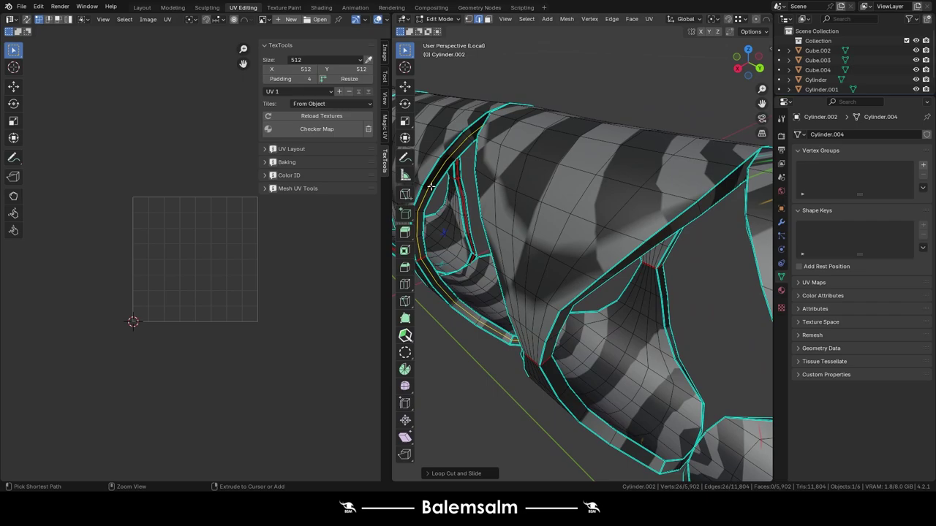
{"action": "right_click", "coordinate": [528, 204]}
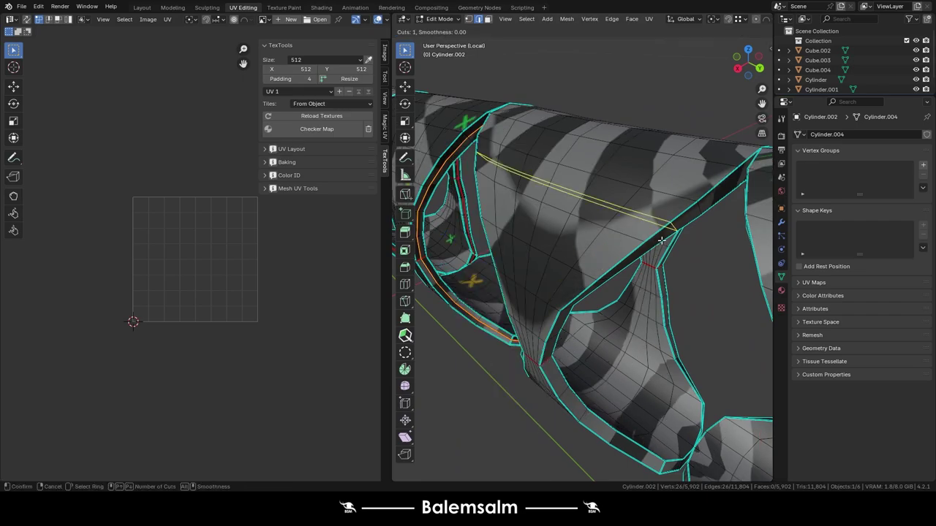
{"action": "left_click", "coordinate": [662, 240]}
{"action": "right_click", "coordinate": [694, 216]}
{"action": "key", "text": "Escape"}
{"action": "scroll", "coordinate": [690, 254], "scroll_direction": "down", "scroll_amount": 5}
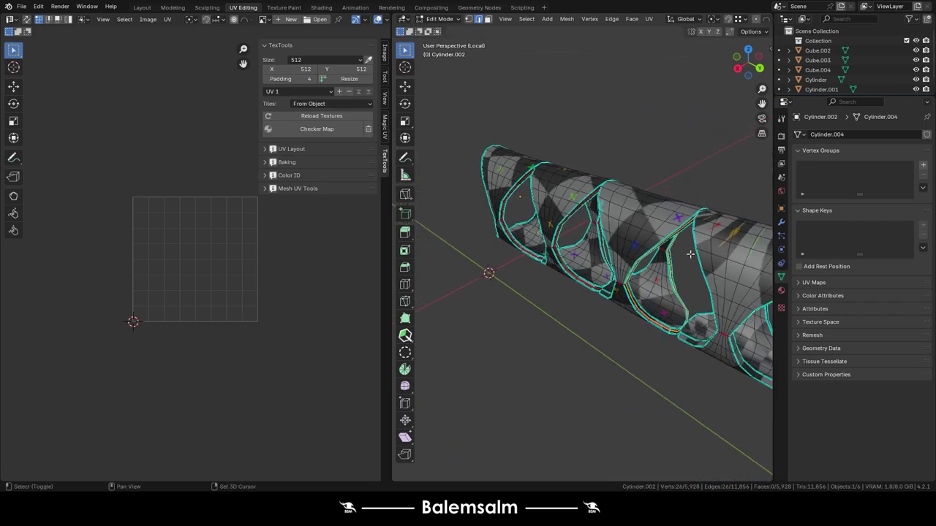
{"action": "scroll", "coordinate": [690, 254], "scroll_direction": "up", "scroll_amount": 5}
{"action": "key", "text": "ctrl+r"}
{"action": "left_click", "coordinate": [504, 212]}
{"action": "right_click", "coordinate": [504, 212]}
{"action": "key", "text": "u"}
{"action": "left_click", "coordinate": [504, 211]}
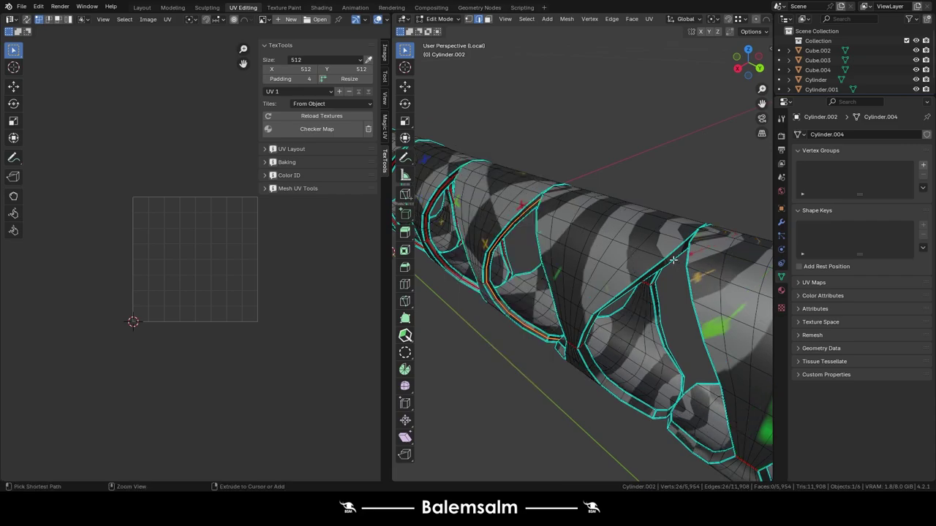
{"action": "left_click", "coordinate": [670, 260]}
{"action": "right_click", "coordinate": [669, 260]}
{"action": "key", "text": "u"}
{"action": "left_click", "coordinate": [670, 266]}
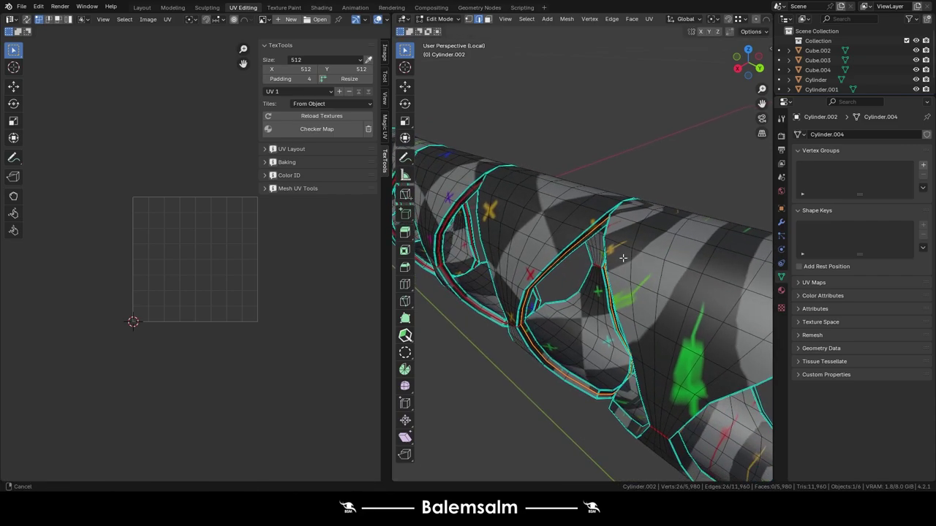
Cut more centred edge loops through the next openings along the grip, marking seams.
{"action": "middle_click_drag", "start_coordinate": [669, 266], "coordinate": [597, 250]}
{"action": "key", "text": "ctrl+r"}
{"action": "left_click", "coordinate": [603, 253]}
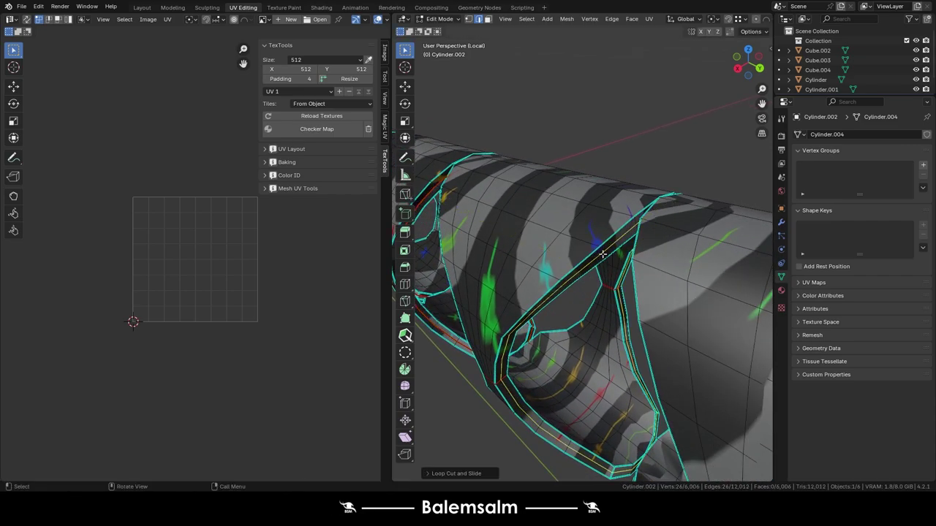
{"action": "right_click", "coordinate": [602, 253]}
{"action": "left_click", "coordinate": [602, 255]}
{"action": "middle_click_drag", "start_coordinate": [602, 256], "coordinate": [549, 223]}
{"action": "key", "text": "ctrl+r"}
{"action": "left_click", "coordinate": [576, 229]}
{"action": "right_click", "coordinate": [576, 229]}
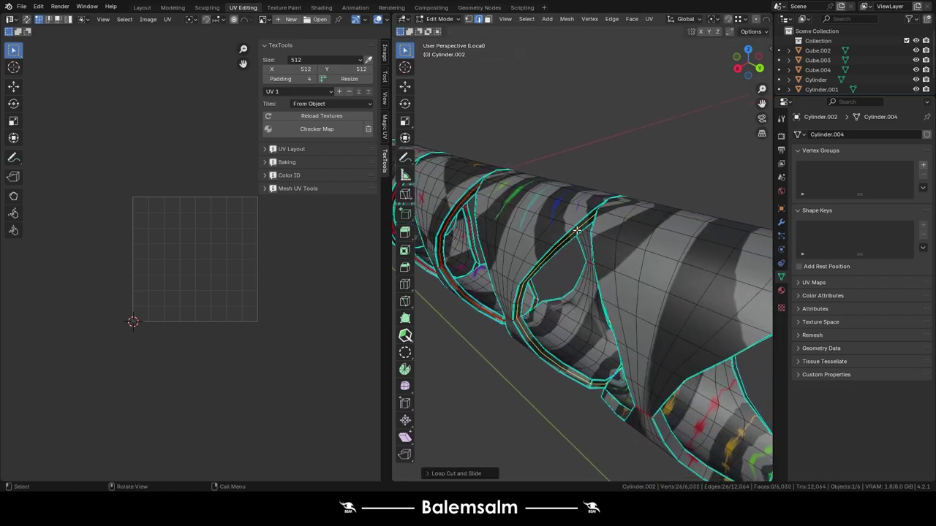
{"action": "right_click", "coordinate": [576, 230]}
{"action": "left_click", "coordinate": [598, 247]}
{"action": "mouse_move", "coordinate": [598, 247]}
{"action": "middle_mouse_down"}
{"action": "mouse_move", "coordinate": [583, 222]}
{"action": "mouse_move", "coordinate": [515, 204]}
{"action": "middle_mouse_up"}
{"action": "left_click", "coordinate": [584, 222]}
{"action": "right_click", "coordinate": [583, 222]}
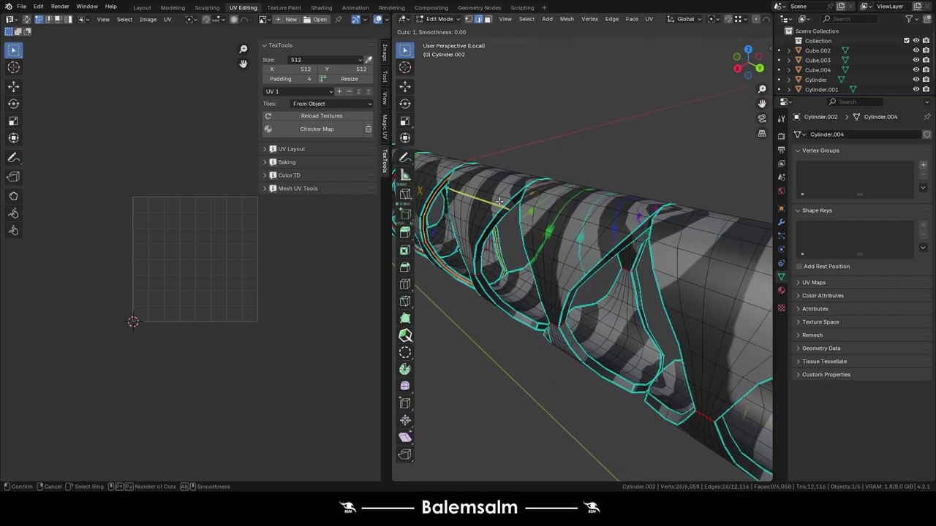
{"action": "right_click", "coordinate": [514, 203]}
{"action": "left_click", "coordinate": [476, 175]}
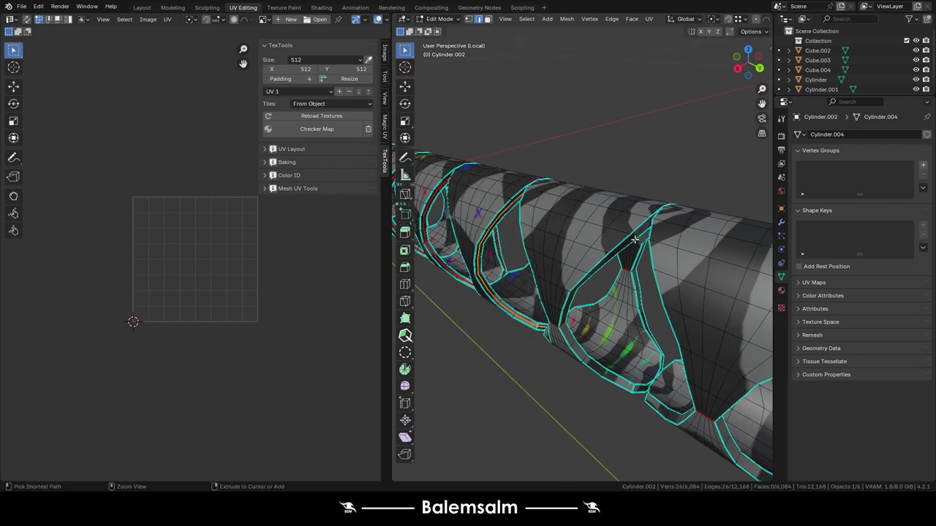
{"action": "left_click", "coordinate": [635, 239], "text": "alt"}
{"action": "right_click", "coordinate": [634, 239]}
{"action": "left_click", "coordinate": [630, 235]}
{"action": "middle_click_drag", "start_coordinate": [630, 235], "coordinate": [579, 228]}
{"action": "key", "text": "ctrl+r"}
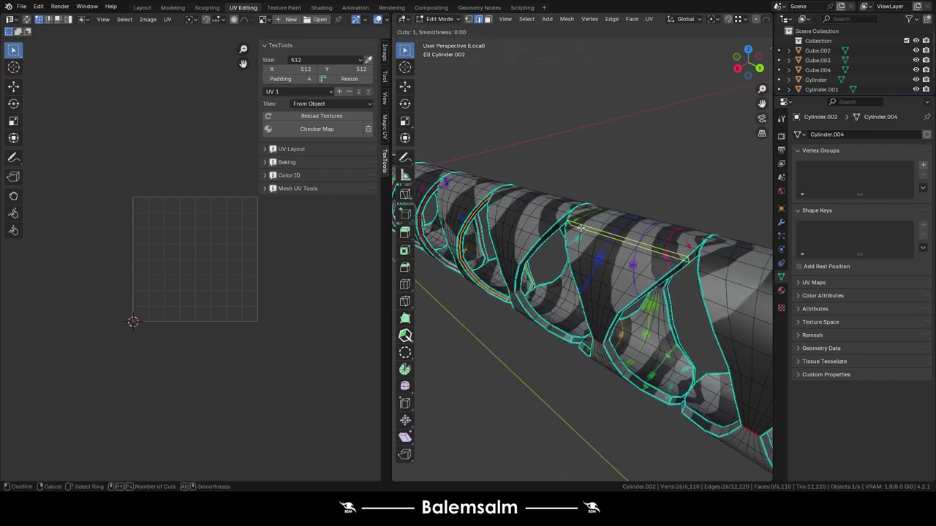
{"action": "left_click", "coordinate": [558, 229]}
{"action": "right_click", "coordinate": [558, 229]}
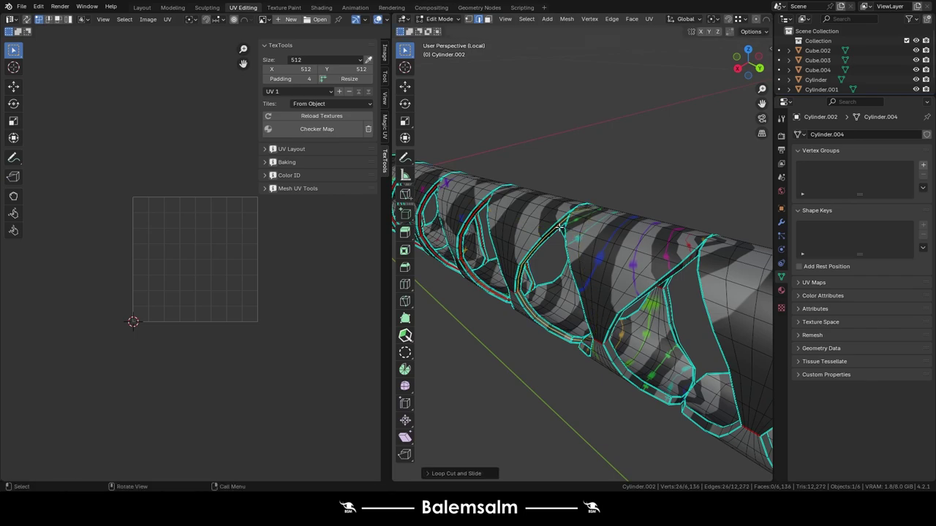
Add centred edge loops to the diamond rings further around the grip.
{"action": "middle_click_drag", "start_coordinate": [511, 241], "coordinate": [480, 220]}
{"action": "scroll", "coordinate": [479, 221], "scroll_direction": "up", "scroll_amount": 2}
{"action": "left_click", "coordinate": [508, 233]}
{"action": "right_click", "coordinate": [508, 233]}
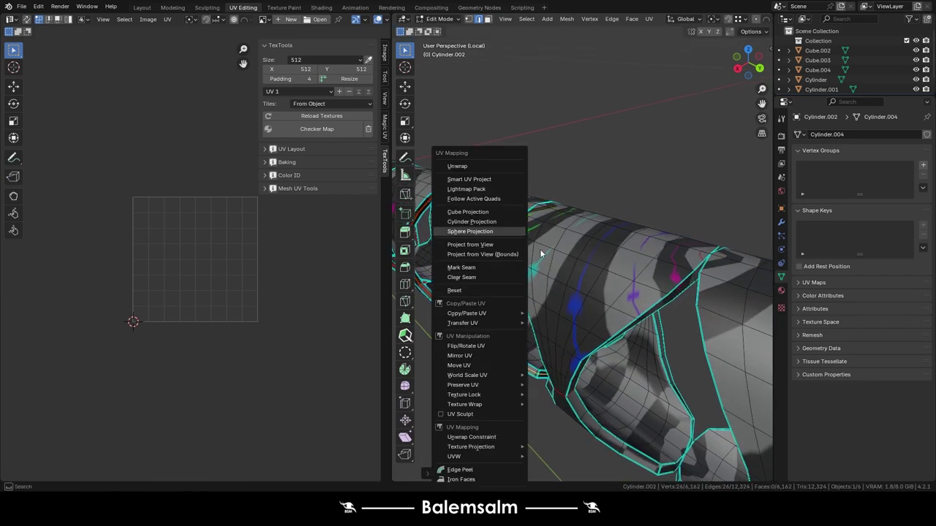
{"action": "key", "text": "ctrl+r"}
{"action": "left_click", "coordinate": [696, 277]}
{"action": "right_click", "coordinate": [696, 276]}
{"action": "scroll", "coordinate": [607, 293], "scroll_direction": "down", "scroll_amount": 4}
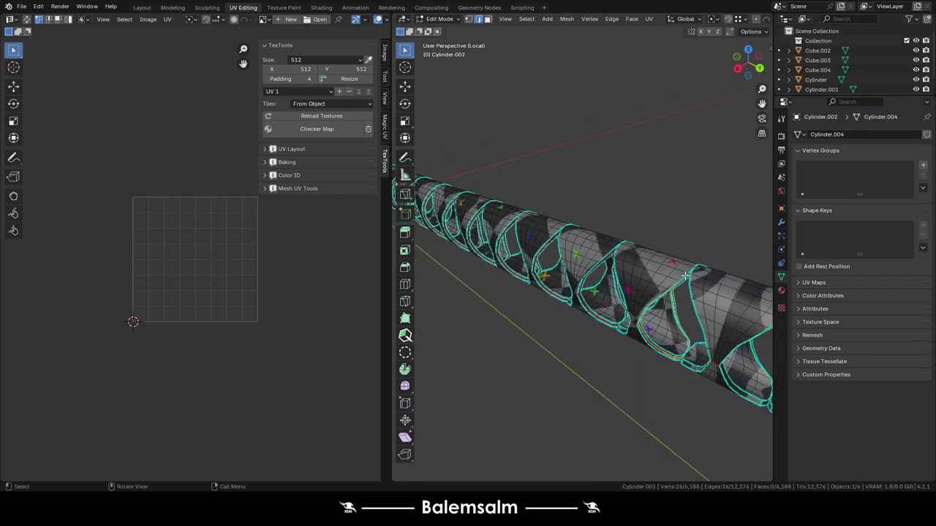
{"action": "scroll", "coordinate": [556, 263], "scroll_direction": "up", "scroll_amount": 4}
{"action": "key", "text": "ctrl+r"}
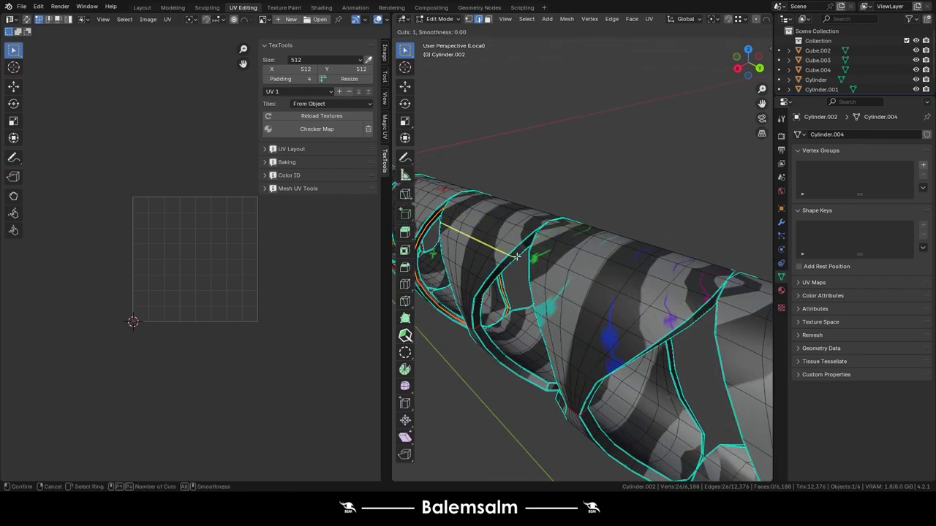
{"action": "left_click", "coordinate": [518, 250]}
{"action": "right_click", "coordinate": [517, 251]}
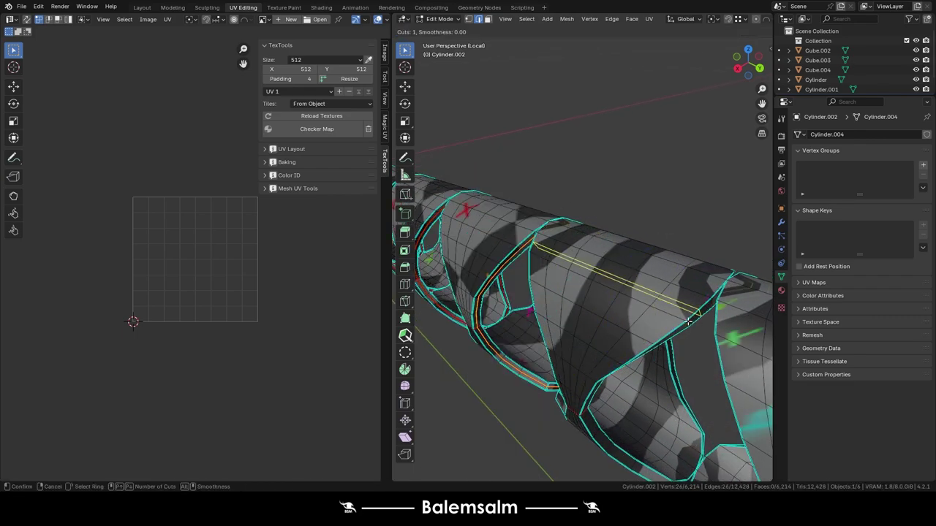
{"action": "left_click", "coordinate": [688, 320]}
{"action": "right_click", "coordinate": [689, 320]}
{"action": "scroll", "coordinate": [658, 307], "scroll_direction": "up", "scroll_amount": 3}
{"action": "key", "text": "ctrl+r"}
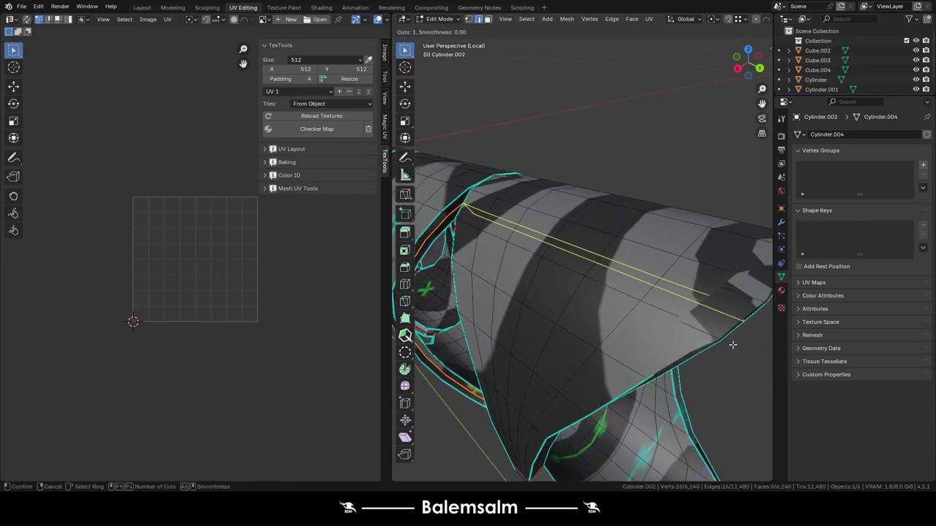
{"action": "middle_click_drag", "start_coordinate": [733, 344], "coordinate": [654, 366]}
{"action": "left_click", "coordinate": [655, 365]}
{"action": "right_click", "coordinate": [655, 366]}
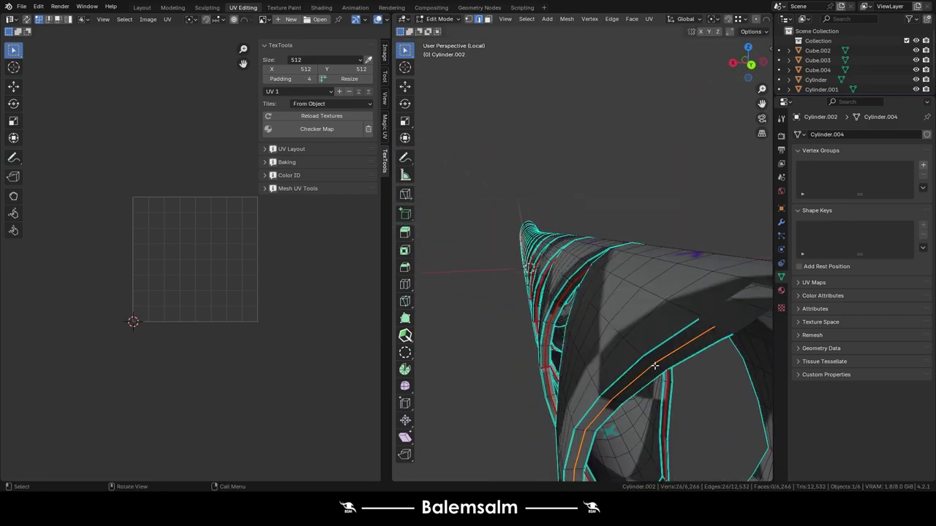
{"action": "mouse_move", "coordinate": [556, 366]}
{"action": "middle_mouse_down"}
{"action": "mouse_move", "coordinate": [651, 320]}
{"action": "mouse_move", "coordinate": [606, 286]}
{"action": "mouse_move", "coordinate": [564, 315]}
{"action": "mouse_move", "coordinate": [554, 292]}
{"action": "mouse_move", "coordinate": [578, 278]}
{"action": "mouse_move", "coordinate": [532, 308]}
{"action": "mouse_move", "coordinate": [566, 246]}
{"action": "middle_mouse_up"}
{"action": "key", "text": "ctrl+r"}
{"action": "left_click", "coordinate": [564, 315]}
{"action": "right_click", "coordinate": [564, 314]}
Cut further edge loops on the grip's openings and mark the new loops as seams.
{"action": "key", "text": "ctrl+r"}
{"action": "left_click", "coordinate": [550, 291]}
{"action": "right_click", "coordinate": [550, 291]}
{"action": "key", "text": "u"}
{"action": "key", "text": "ctrl+r"}
{"action": "left_click", "coordinate": [555, 269]}
{"action": "right_click", "coordinate": [555, 270]}
{"action": "key", "text": "u"}
{"action": "key", "text": "ctrl+r"}
{"action": "left_click", "coordinate": [544, 292]}
{"action": "right_click", "coordinate": [545, 292]}
{"action": "key", "text": "ctrl+r"}
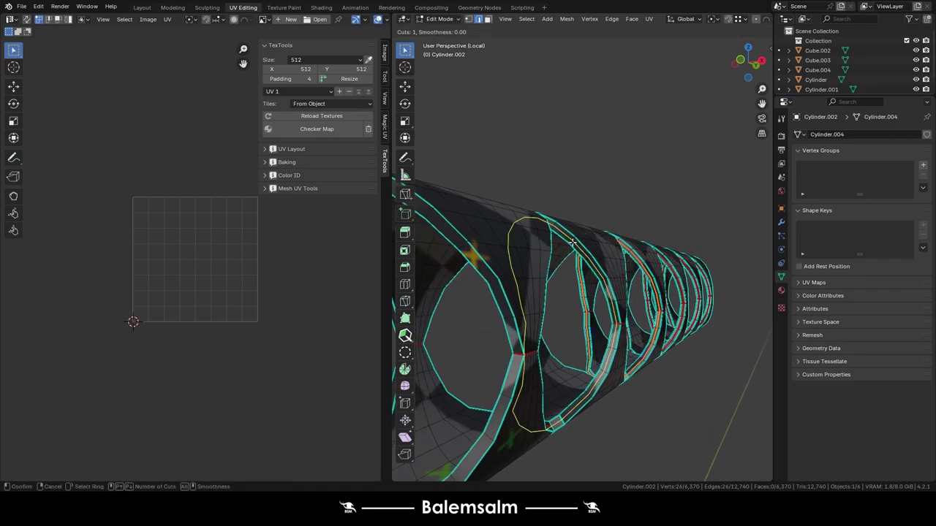
{"action": "left_click", "coordinate": [572, 243]}
{"action": "right_click", "coordinate": [541, 245]}
{"action": "left_click", "coordinate": [460, 242]}
{"action": "right_click", "coordinate": [459, 242]}
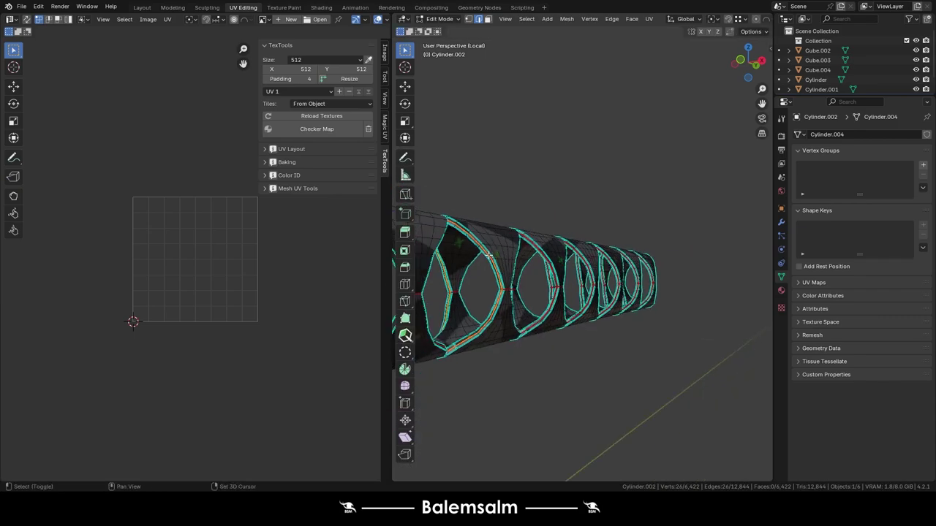
Add the last centred edge loops through the remaining diamond openings of the grip.
{"action": "mouse_move", "coordinate": [491, 244]}
{"action": "middle_mouse_down"}
{"action": "mouse_move", "coordinate": [540, 229]}
{"action": "mouse_move", "coordinate": [528, 236]}
{"action": "mouse_move", "coordinate": [539, 218]}
{"action": "mouse_move", "coordinate": [581, 228]}
{"action": "middle_mouse_up"}
{"action": "key", "text": "ctrl+r"}
{"action": "left_click", "coordinate": [540, 230]}
{"action": "right_click", "coordinate": [540, 230]}
{"action": "key", "text": "ctrl+r"}
{"action": "left_click", "coordinate": [522, 236]}
{"action": "right_click", "coordinate": [522, 236]}
{"action": "key", "text": "ctrl+r"}
{"action": "left_click", "coordinate": [526, 236]}
{"action": "right_click", "coordinate": [526, 236]}
{"action": "key", "text": "ctrl+r"}
{"action": "left_click", "coordinate": [528, 236]}
{"action": "right_click", "coordinate": [528, 237]}
{"action": "key", "text": "ctrl+r"}
{"action": "left_click", "coordinate": [539, 219]}
{"action": "right_click", "coordinate": [538, 219]}
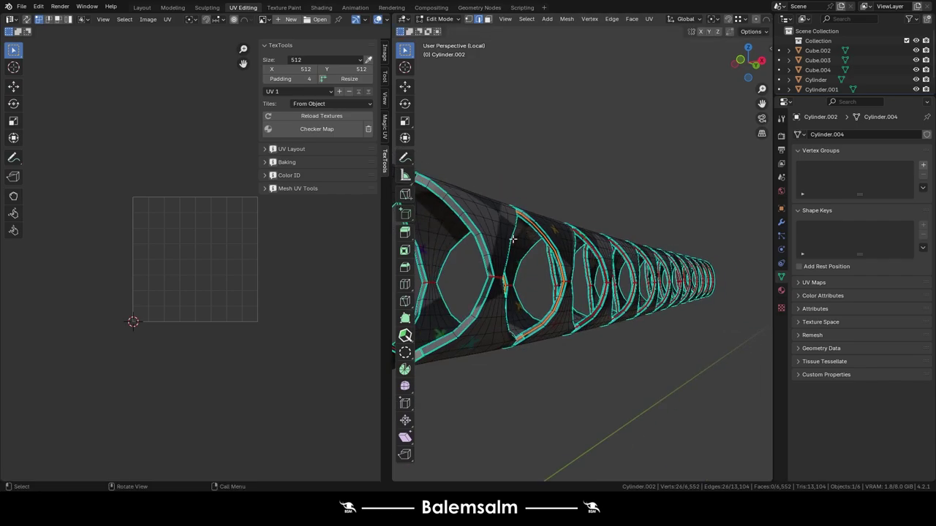
{"action": "key", "text": "ctrl+r"}
{"action": "left_click", "coordinate": [592, 238]}
{"action": "right_click", "coordinate": [593, 238]}
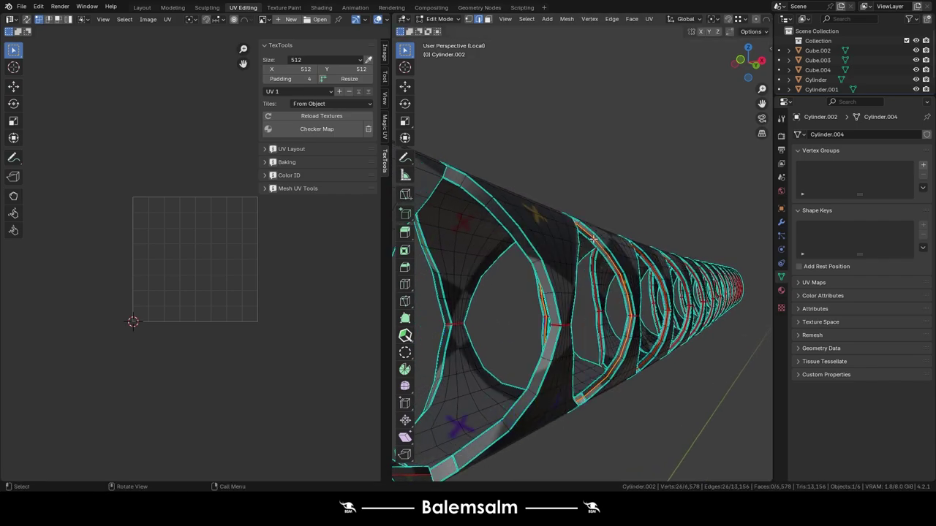
{"action": "left_click", "coordinate": [492, 205]}
{"action": "right_click", "coordinate": [492, 204]}
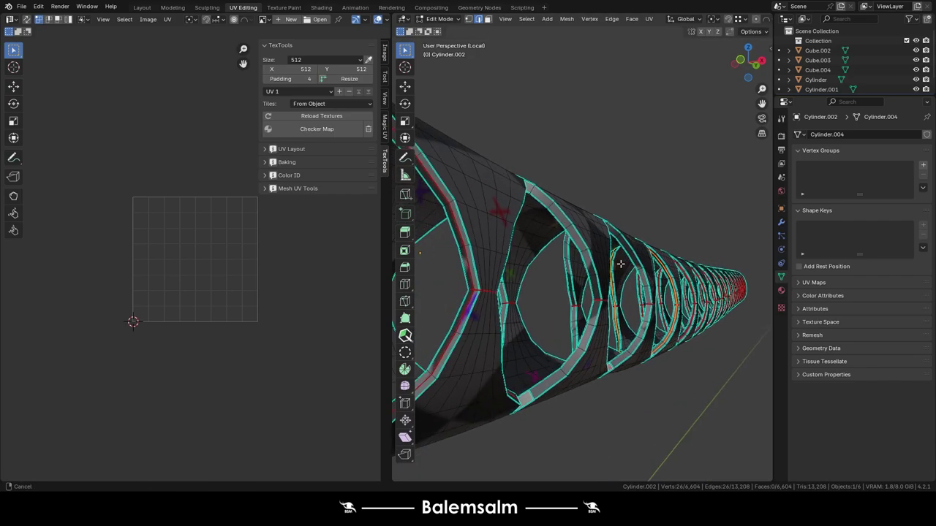
Unwrap the grip with Cylinder Projection and return to Object Mode to check the checker texture.
{"action": "mouse_move", "coordinate": [491, 204]}
{"action": "middle_mouse_down"}
{"action": "mouse_move", "coordinate": [577, 230]}
{"action": "mouse_move", "coordinate": [519, 289]}
{"action": "middle_mouse_up"}
{"action": "key", "text": "u"}
{"action": "left_click", "coordinate": [577, 226]}
{"action": "key", "text": "Tab"}
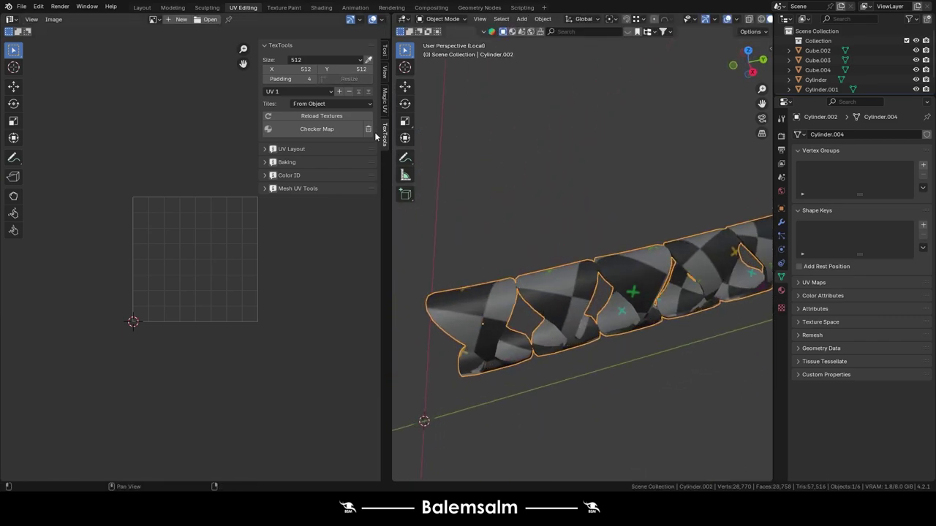
Leave local view and test the checker texture on the cord wrap Cube.003, then remove it.
{"action": "left_click", "coordinate": [367, 128]}
{"action": "key", "text": "KP_Divide"}
{"action": "left_click", "coordinate": [560, 225]}
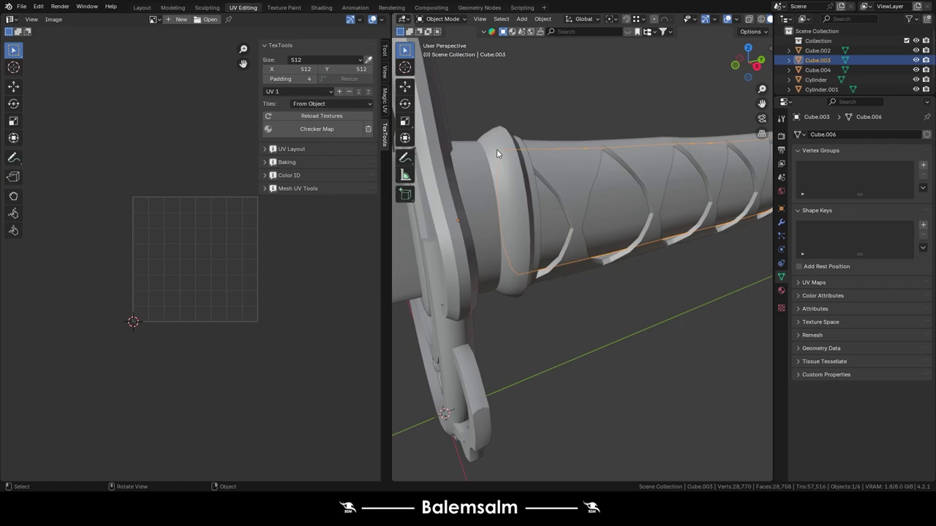
{"action": "left_click", "coordinate": [781, 290]}
{"action": "middle_click_drag", "start_coordinate": [701, 227], "coordinate": [375, 160]}
{"action": "left_click", "coordinate": [316, 128]}
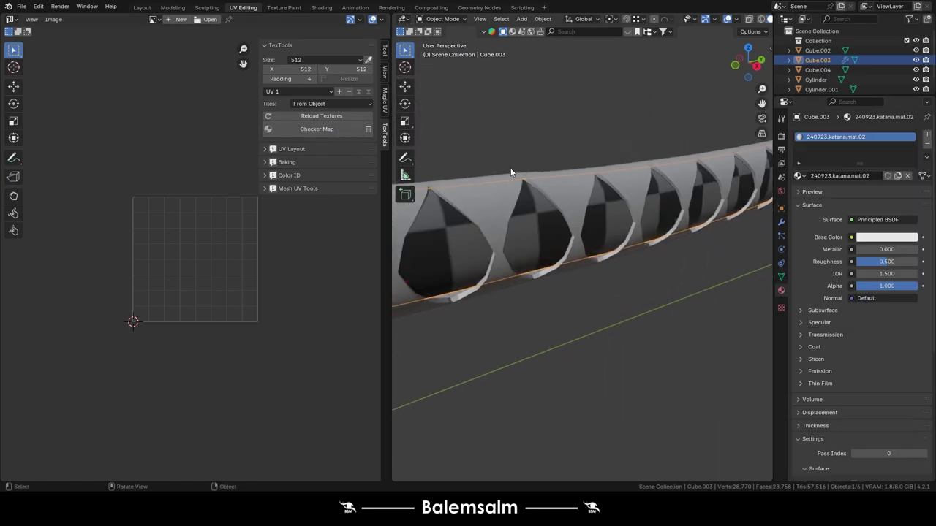
{"action": "scroll", "coordinate": [652, 194], "scroll_direction": "down", "scroll_amount": 5}
{"action": "scroll", "coordinate": [652, 194], "scroll_direction": "up", "scroll_amount": 4}
{"action": "scroll", "coordinate": [449, 193], "scroll_direction": "up", "scroll_amount": 3}
{"action": "left_click", "coordinate": [368, 128]}
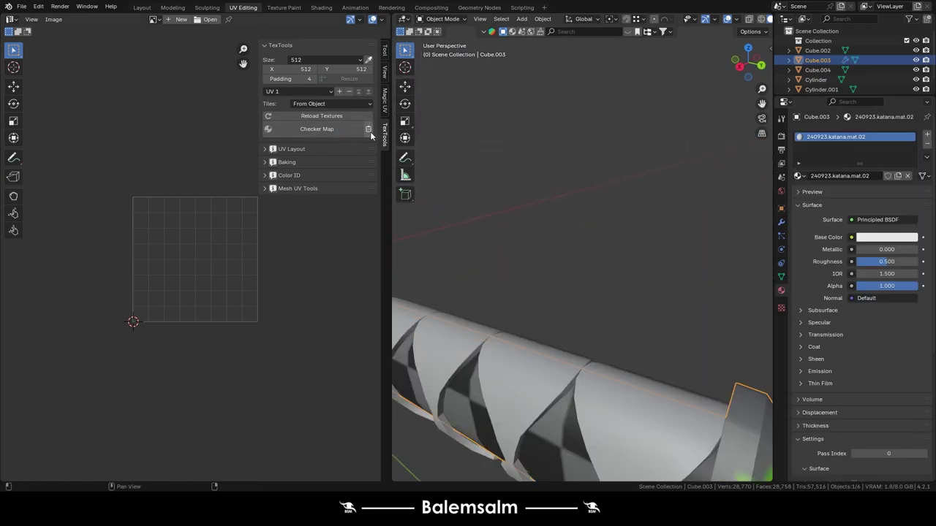
Apply and then remove the checker texture on the grip Cylinder.002.
{"action": "left_click", "coordinate": [475, 365]}
{"action": "left_click", "coordinate": [316, 129]}
{"action": "left_click", "coordinate": [368, 129]}
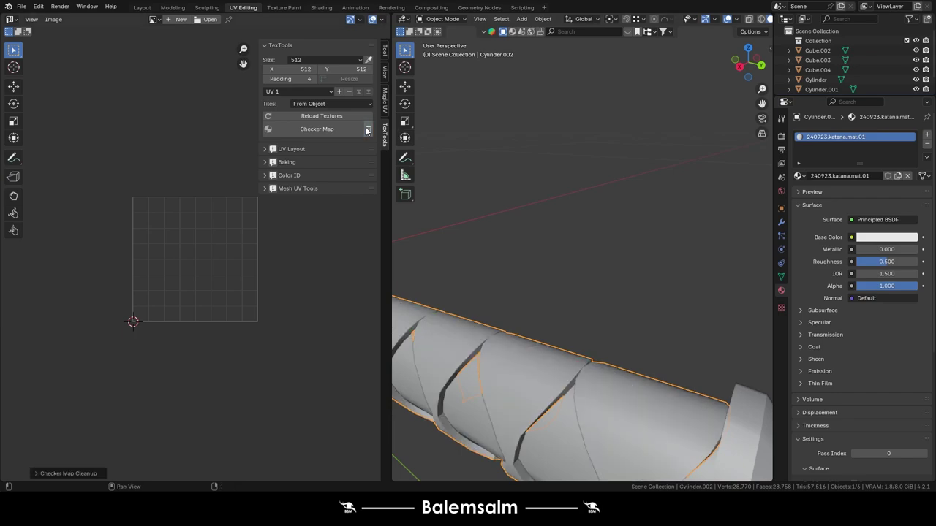
{"action": "scroll", "coordinate": [524, 285], "scroll_direction": "down", "scroll_amount": 3}
Hide the grip and cord wrap Cube.003, then select the collar Cylinder.001.
{"action": "left_click", "coordinate": [511, 291], "text": "shift"}
{"action": "scroll", "coordinate": [460, 222], "scroll_direction": "down", "scroll_amount": 5}
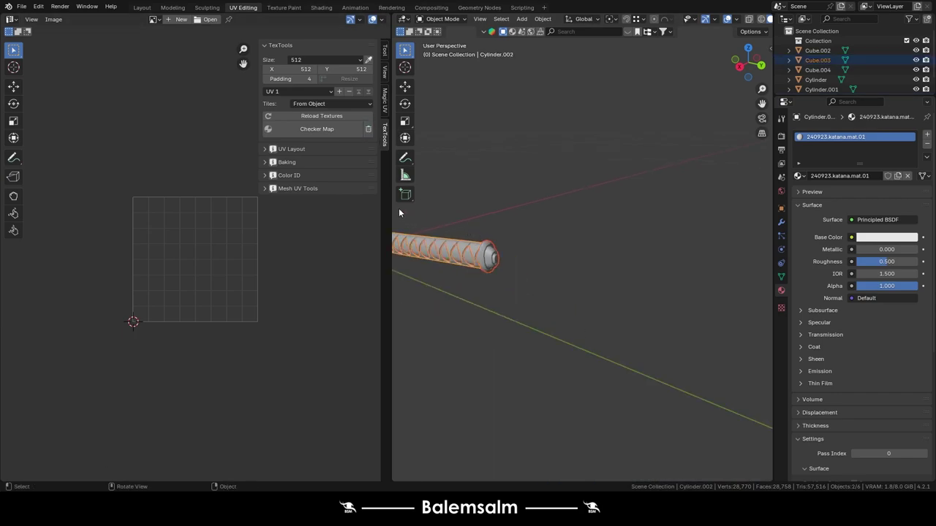
{"action": "scroll", "coordinate": [399, 207], "scroll_direction": "up", "scroll_amount": 5}
{"action": "key", "text": "h"}
{"action": "scroll", "coordinate": [472, 271], "scroll_direction": "up", "scroll_amount": 8}
{"action": "left_click", "coordinate": [502, 300]}
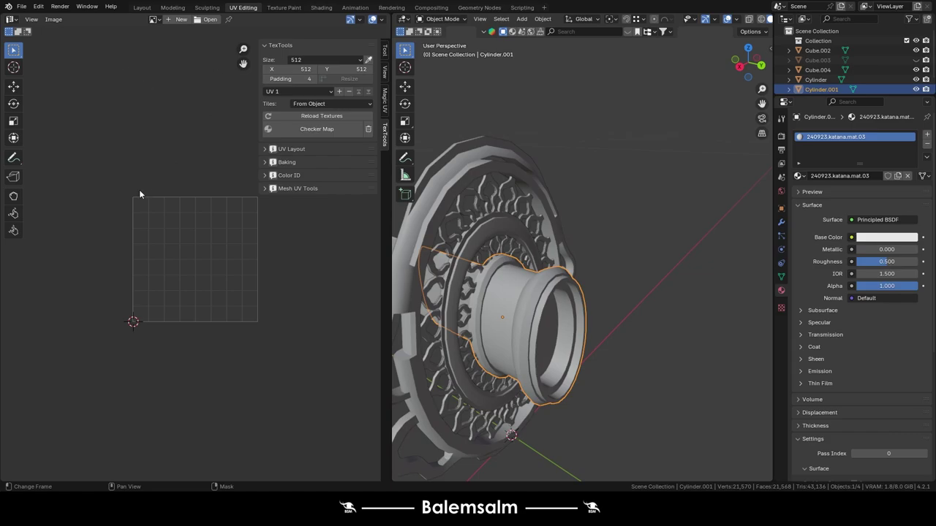
Apply the TexTools checker map to the collar Cylinder.001 and look over the pattern.
{"action": "scroll", "coordinate": [522, 333], "scroll_direction": "up", "scroll_amount": 2}
{"action": "key", "text": "Tab"}
{"action": "scroll", "coordinate": [585, 307], "scroll_direction": "up", "scroll_amount": 4}
{"action": "scroll", "coordinate": [633, 280], "scroll_direction": "down", "scroll_amount": 2}
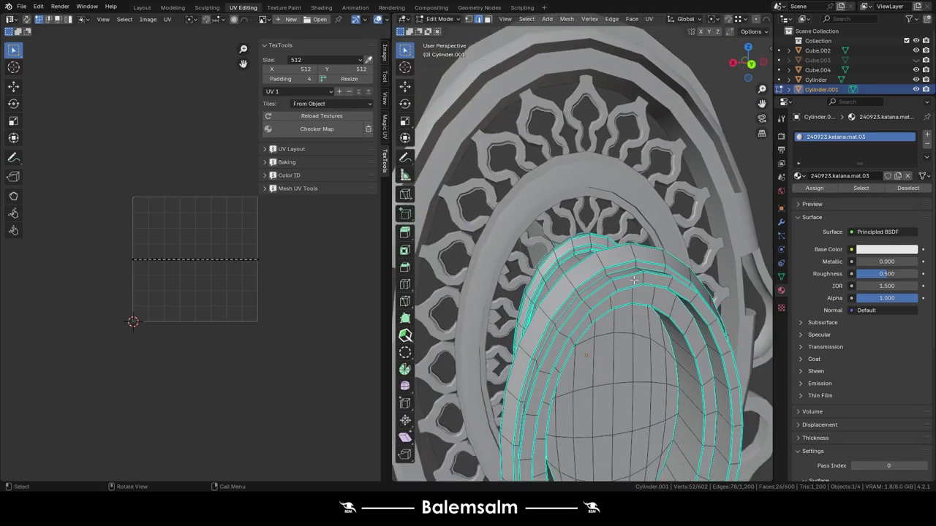
{"action": "left_click", "coordinate": [342, 129]}
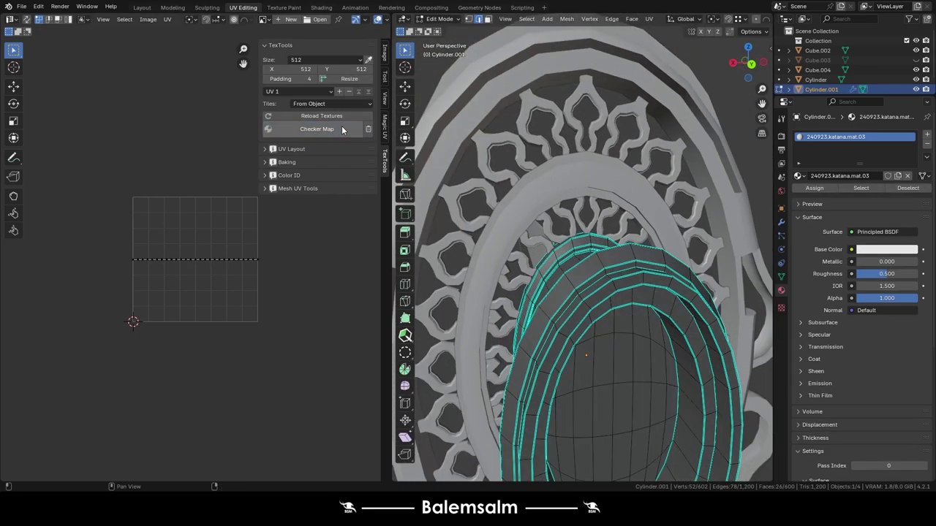
{"action": "right_click", "coordinate": [596, 304]}
{"action": "middle_click_drag", "start_coordinate": [787, 351], "coordinate": [629, 159]}
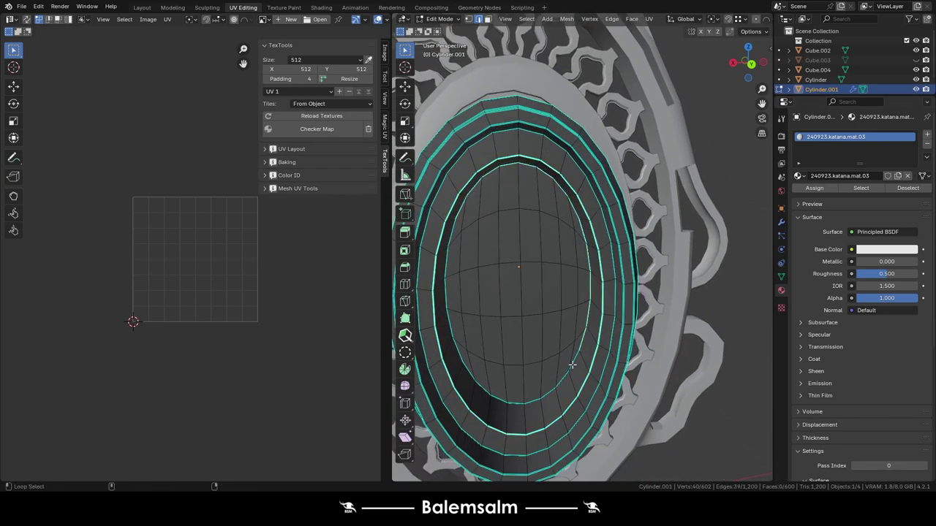
{"action": "key", "text": "Tab"}
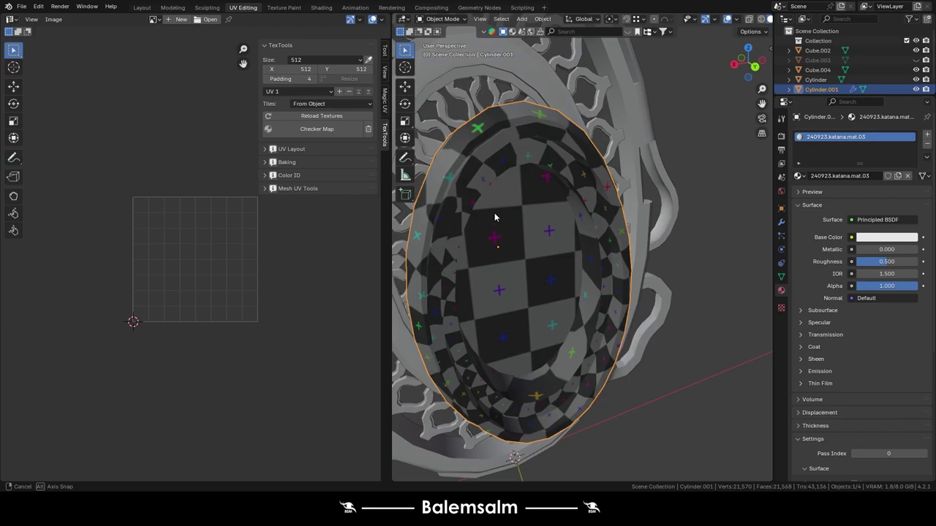
Isolate the collar in local view and inspect its checker mapping from several sides.
{"action": "mouse_move", "coordinate": [450, 238]}
{"action": "middle_mouse_down"}
{"action": "mouse_move", "coordinate": [627, 268]}
{"action": "mouse_move", "coordinate": [714, 237]}
{"action": "middle_mouse_up"}
{"action": "key", "text": "KP_Divide"}
{"action": "key", "text": "Tab"}
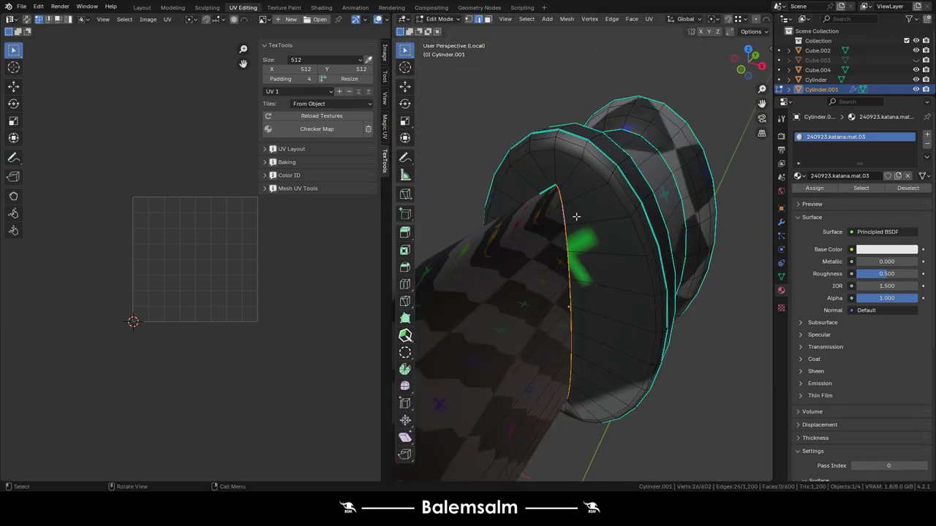
{"action": "middle_click_drag", "start_coordinate": [576, 217], "coordinate": [648, 275]}
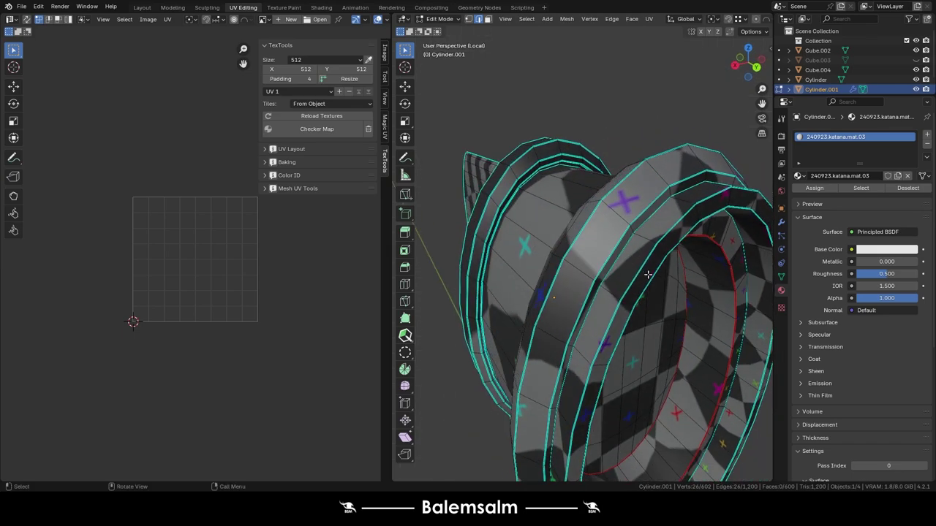
{"action": "mouse_move", "coordinate": [518, 207]}
{"action": "middle_mouse_down"}
{"action": "mouse_move", "coordinate": [554, 263]}
{"action": "mouse_move", "coordinate": [529, 255]}
{"action": "middle_mouse_up"}
{"action": "scroll", "coordinate": [534, 226], "scroll_direction": "down", "scroll_amount": 5}
{"action": "key", "text": "Tab"}
{"action": "key", "text": "Tab"}
{"action": "scroll", "coordinate": [529, 254], "scroll_direction": "up", "scroll_amount": 4}
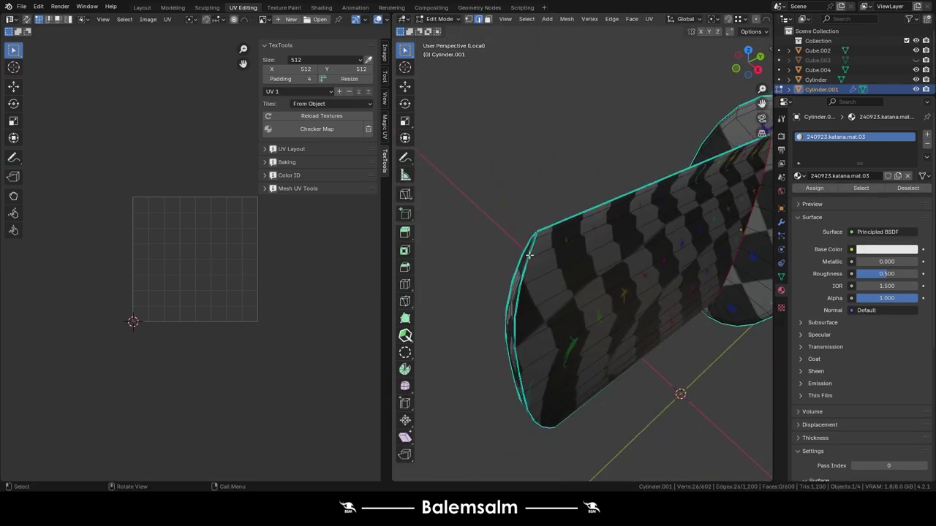
Select the cylinder-end edge loop and unwrap the collar with U.
{"action": "left_click", "coordinate": [537, 423], "text": "alt"}
{"action": "middle_click_drag", "start_coordinate": [537, 423], "coordinate": [611, 364]}
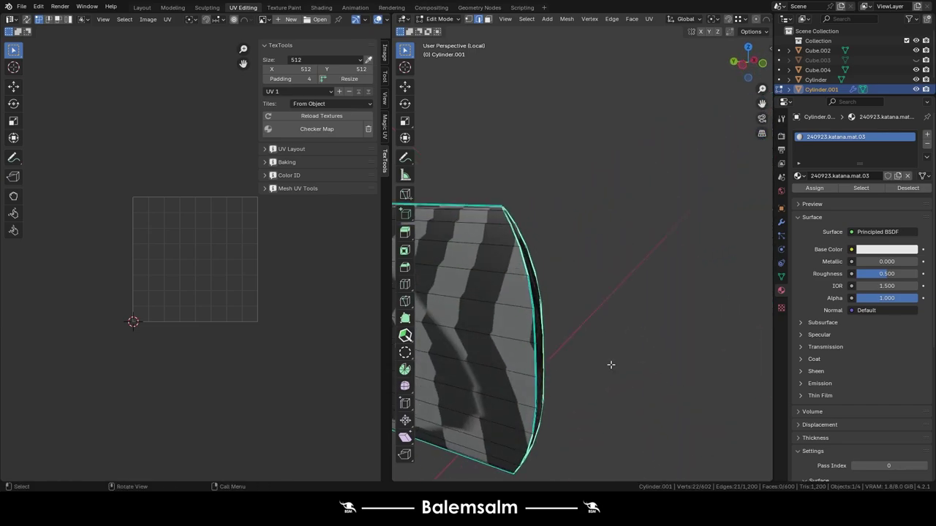
{"action": "key", "text": "u"}
{"action": "left_click", "coordinate": [535, 324]}
{"action": "scroll", "coordinate": [519, 307], "scroll_direction": "down", "scroll_amount": 5}
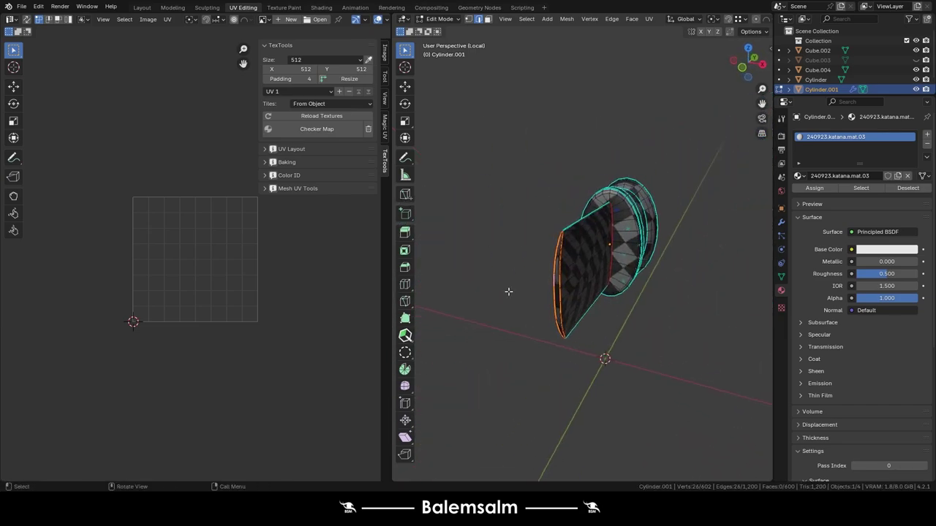
{"action": "mouse_move", "coordinate": [508, 290]}
{"action": "middle_mouse_down"}
{"action": "mouse_move", "coordinate": [554, 293]}
{"action": "mouse_move", "coordinate": [528, 333]}
{"action": "mouse_move", "coordinate": [587, 231]}
{"action": "mouse_move", "coordinate": [634, 341]}
{"action": "mouse_move", "coordinate": [526, 287]}
{"action": "mouse_move", "coordinate": [521, 272]}
{"action": "mouse_move", "coordinate": [532, 303]}
{"action": "mouse_move", "coordinate": [560, 291]}
{"action": "middle_mouse_up"}
{"action": "scroll", "coordinate": [553, 292], "scroll_direction": "up", "scroll_amount": 3}
{"action": "key", "text": "Tab"}
{"action": "key", "text": "Tab"}
Mark the selected end edge loop as a seam and select the flange's edge loop.
{"action": "right_click", "coordinate": [520, 265]}
{"action": "left_click", "coordinate": [520, 268]}
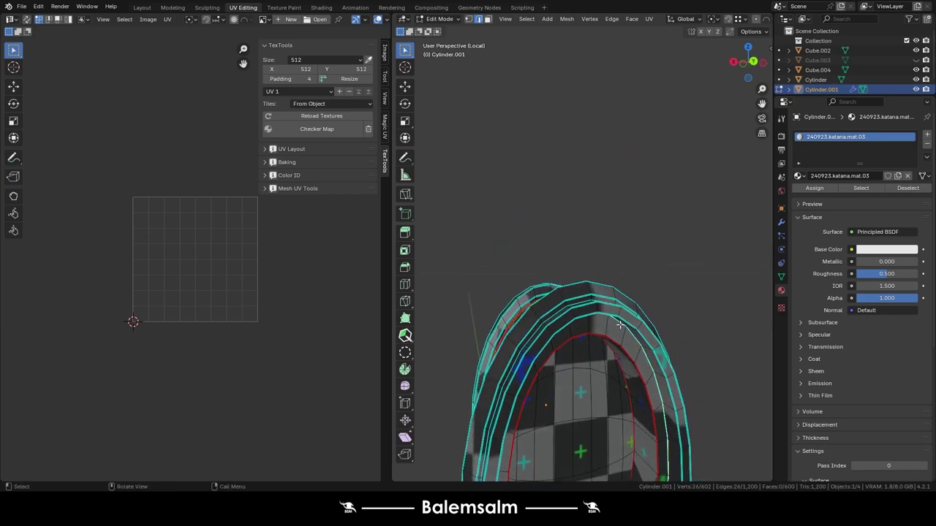
{"action": "mouse_move", "coordinate": [619, 324]}
{"action": "middle_mouse_down"}
{"action": "mouse_move", "coordinate": [574, 333]}
{"action": "mouse_move", "coordinate": [670, 317]}
{"action": "mouse_move", "coordinate": [575, 335]}
{"action": "mouse_move", "coordinate": [589, 330]}
{"action": "mouse_move", "coordinate": [595, 353]}
{"action": "mouse_move", "coordinate": [595, 340]}
{"action": "mouse_move", "coordinate": [626, 359]}
{"action": "mouse_move", "coordinate": [701, 317]}
{"action": "middle_mouse_up"}
{"action": "left_click", "coordinate": [562, 320], "text": "alt"}
{"action": "scroll", "coordinate": [589, 330], "scroll_direction": "down", "scroll_amount": 4}
From the back view, brush-deselect the upper seam vertices, then remove the checker and exit local view.
{"action": "key", "text": "grave"}
{"action": "left_click", "coordinate": [687, 282]}
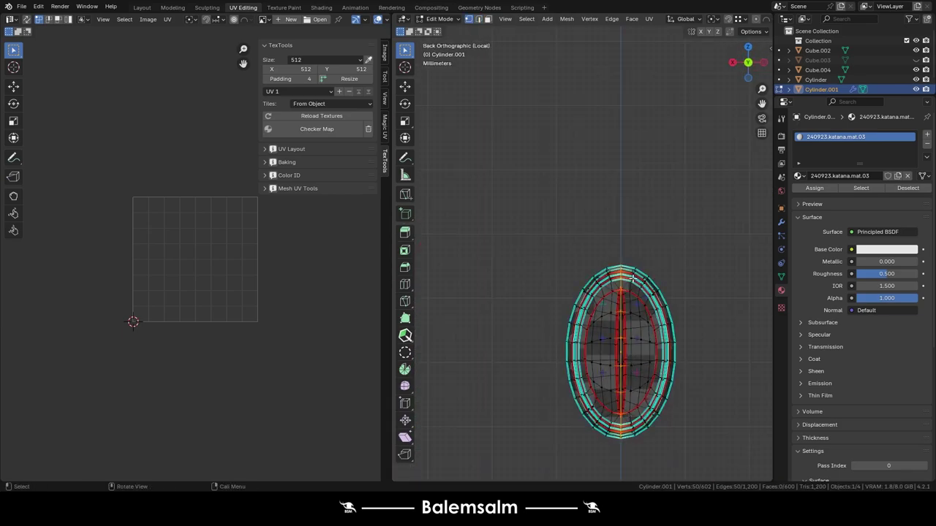
{"action": "key", "text": "c"}
{"action": "mouse_move", "coordinate": [619, 276]}
{"action": "middle_mouse_down"}
{"action": "mouse_move", "coordinate": [620, 336]}
{"action": "mouse_move", "coordinate": [570, 322]}
{"action": "mouse_move", "coordinate": [603, 325]}
{"action": "mouse_move", "coordinate": [633, 345]}
{"action": "mouse_move", "coordinate": [424, 305]}
{"action": "mouse_move", "coordinate": [474, 308]}
{"action": "mouse_move", "coordinate": [582, 351]}
{"action": "mouse_move", "coordinate": [751, 319]}
{"action": "middle_mouse_up"}
{"action": "key", "text": "Escape"}
{"action": "key", "text": "Tab"}
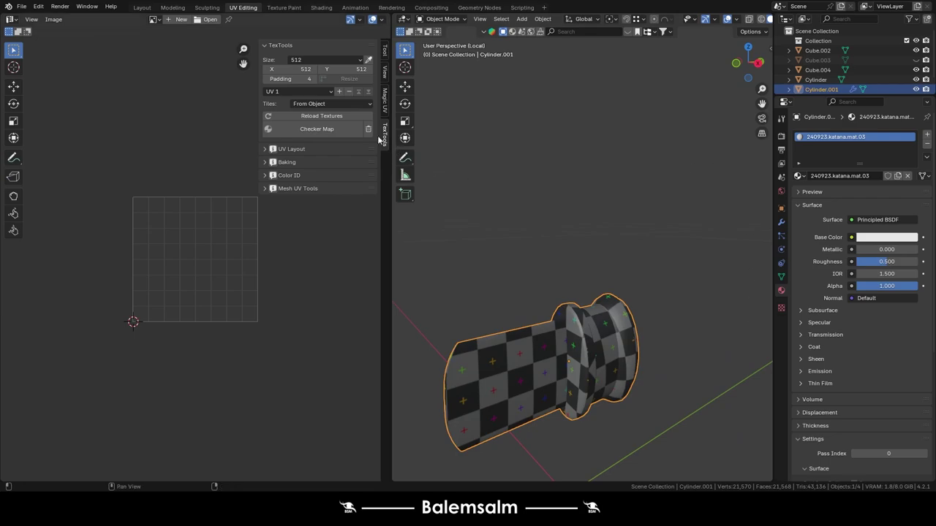
{"action": "left_click", "coordinate": [369, 130]}
{"action": "key", "text": "KP_Divide"}
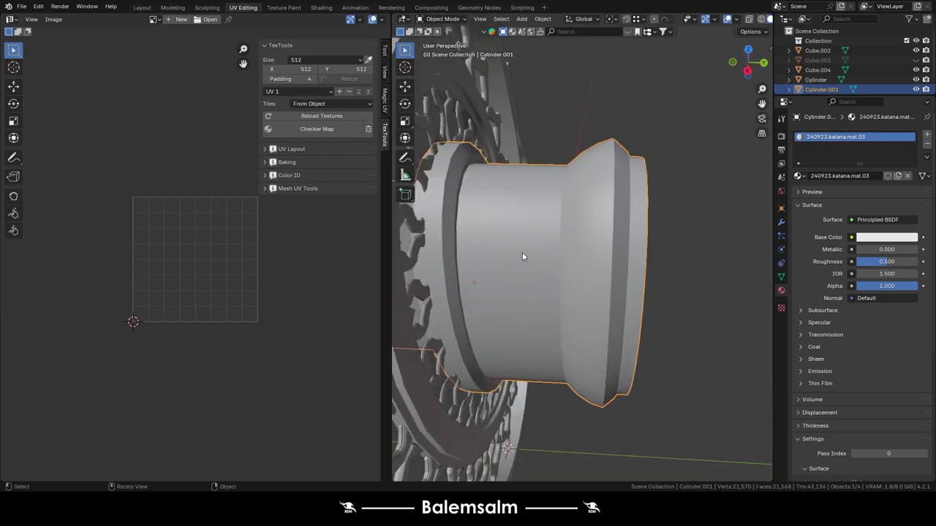
Smart UV Project the patterned guard ring Cube.002.
{"action": "mouse_move", "coordinate": [522, 252]}
{"action": "middle_mouse_down"}
{"action": "mouse_move", "coordinate": [463, 240]}
{"action": "mouse_move", "coordinate": [468, 219]}
{"action": "mouse_move", "coordinate": [595, 227]}
{"action": "middle_mouse_up"}
{"action": "left_click", "coordinate": [468, 219]}
{"action": "key", "text": "Tab"}
{"action": "key", "text": "u"}
{"action": "left_click", "coordinate": [579, 255]}
{"action": "left_click", "coordinate": [554, 341]}
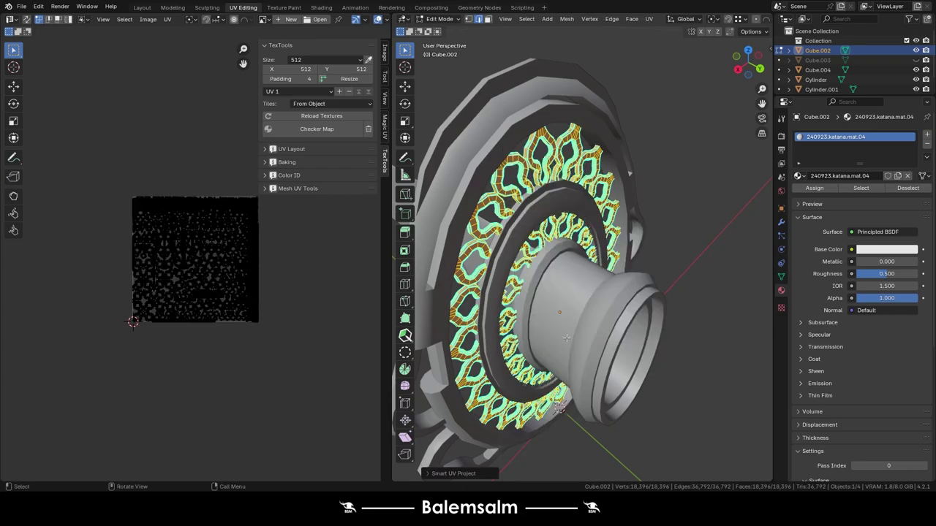
{"action": "key", "text": "Tab"}
Hide the patterned ring and add a centred loop cut on the guard frame's inner ring.
{"action": "mouse_move", "coordinate": [506, 273]}
{"action": "middle_mouse_down"}
{"action": "mouse_move", "coordinate": [449, 242]}
{"action": "mouse_move", "coordinate": [563, 321]}
{"action": "mouse_move", "coordinate": [569, 287]}
{"action": "middle_mouse_up"}
{"action": "key", "text": "h"}
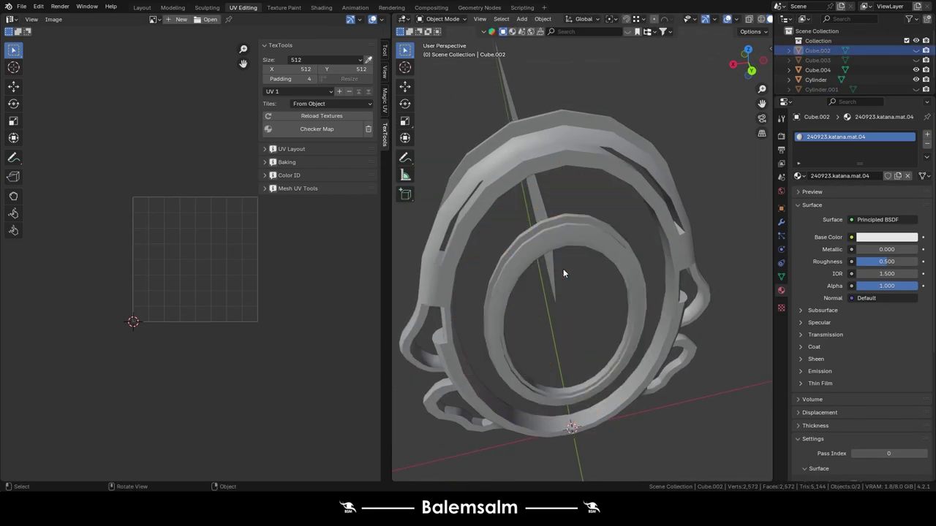
{"action": "left_click", "coordinate": [563, 268]}
{"action": "key", "text": "Tab"}
{"action": "middle_click_drag", "start_coordinate": [522, 210], "coordinate": [486, 265]}
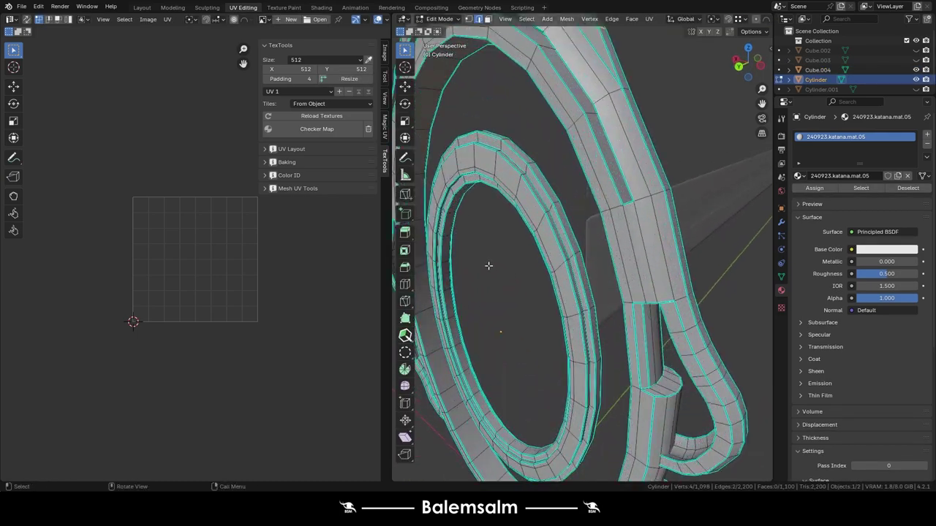
{"action": "key", "text": "ctrl+r"}
{"action": "left_click", "coordinate": [446, 237]}
{"action": "right_click", "coordinate": [447, 237]}
{"action": "right_click", "coordinate": [447, 237]}
{"action": "left_click", "coordinate": [447, 237]}
Add three more centred loop cuts around the guard frame's rings.
{"action": "key", "text": "ctrl+r"}
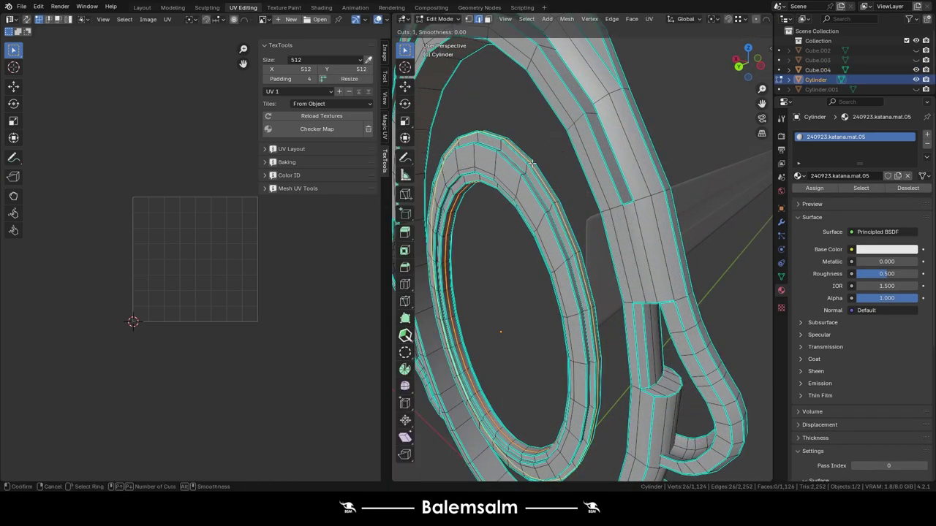
{"action": "left_click", "coordinate": [560, 158]}
{"action": "right_click", "coordinate": [534, 168]}
{"action": "mouse_move", "coordinate": [511, 241]}
{"action": "middle_mouse_down"}
{"action": "mouse_move", "coordinate": [576, 275]}
{"action": "mouse_move", "coordinate": [517, 265]}
{"action": "middle_mouse_up"}
{"action": "key", "text": "ctrl+r"}
{"action": "left_click", "coordinate": [577, 274]}
{"action": "right_click", "coordinate": [576, 275]}
{"action": "right_click", "coordinate": [577, 275]}
{"action": "key", "text": "ctrl+r"}
{"action": "left_click", "coordinate": [518, 266]}
{"action": "right_click", "coordinate": [517, 265]}
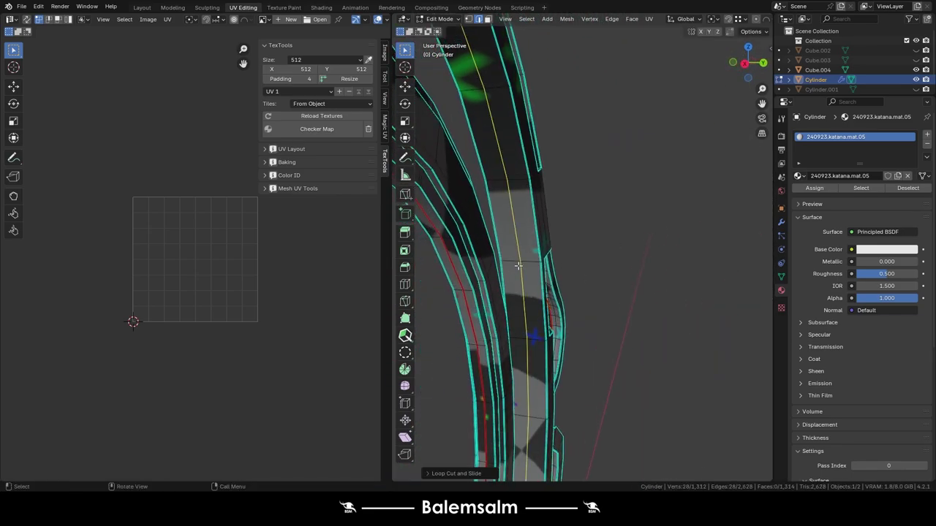
{"action": "scroll", "coordinate": [585, 244], "scroll_direction": "down", "scroll_amount": 3}
{"action": "key", "text": "Tab"}
Select the whole blade mesh and apply the checker preview to it.
{"action": "scroll", "coordinate": [596, 256], "scroll_direction": "down", "scroll_amount": 4}
{"action": "mouse_move", "coordinate": [596, 256]}
{"action": "middle_mouse_down"}
{"action": "mouse_move", "coordinate": [649, 288]}
{"action": "mouse_move", "coordinate": [571, 345]}
{"action": "middle_mouse_up"}
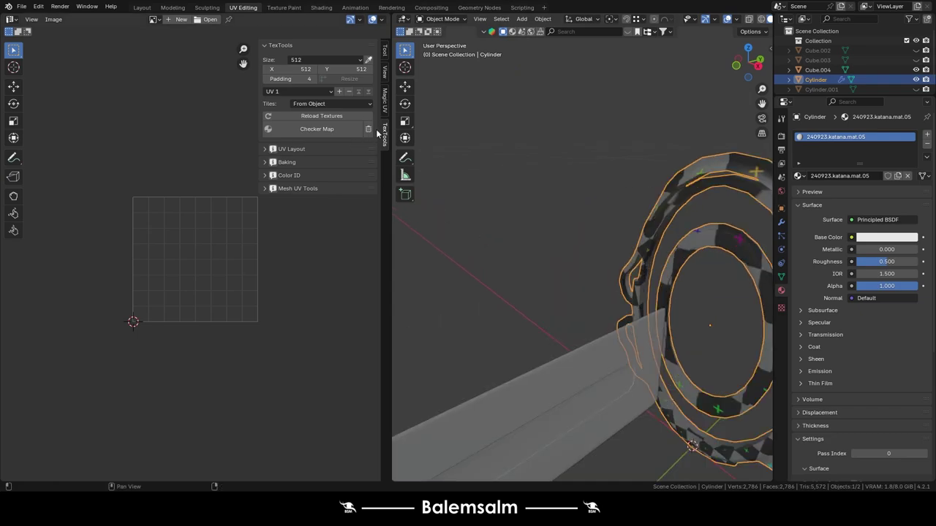
{"action": "left_click", "coordinate": [571, 345]}
{"action": "key", "text": "Tab"}
{"action": "scroll", "coordinate": [581, 341], "scroll_direction": "up", "scroll_amount": 3}
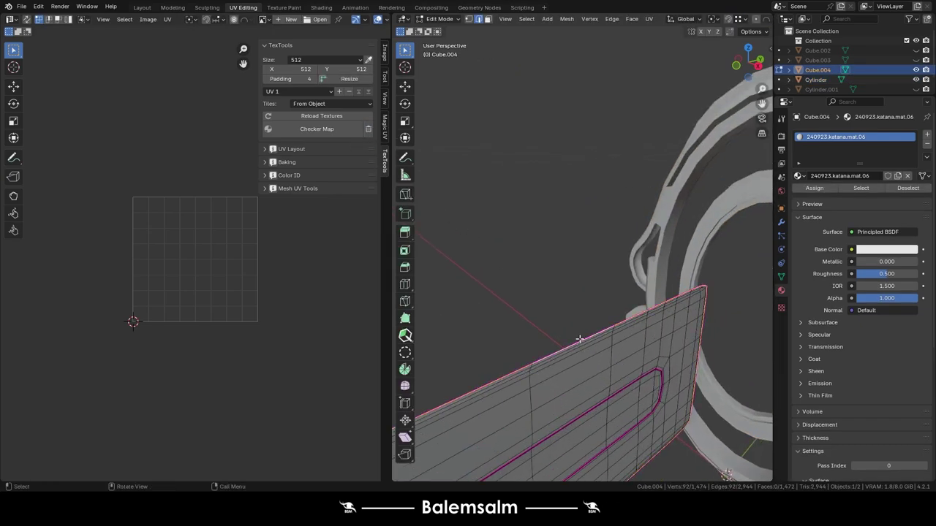
{"action": "key", "text": "a"}
{"action": "left_click", "coordinate": [348, 132]}
Remove the blade's checker preview, unhide all parts with Alt+H, and switch to the Layout workspace.
{"action": "scroll", "coordinate": [638, 307], "scroll_direction": "down", "scroll_amount": 5}
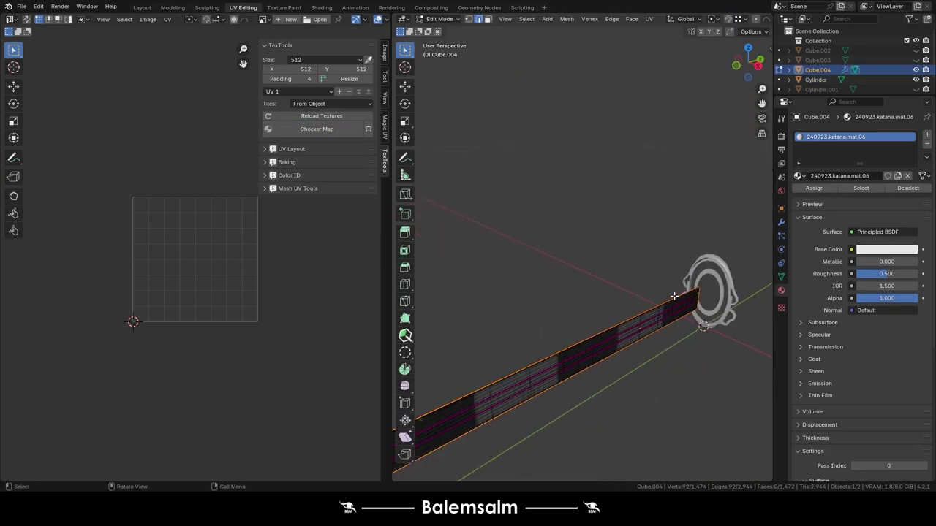
{"action": "mouse_move", "coordinate": [600, 293]}
{"action": "middle_mouse_down"}
{"action": "mouse_move", "coordinate": [638, 307]}
{"action": "mouse_move", "coordinate": [546, 290]}
{"action": "mouse_move", "coordinate": [707, 276]}
{"action": "middle_mouse_up"}
{"action": "key", "text": "Tab"}
{"action": "left_click", "coordinate": [706, 277]}
{"action": "key", "text": "alt+h"}
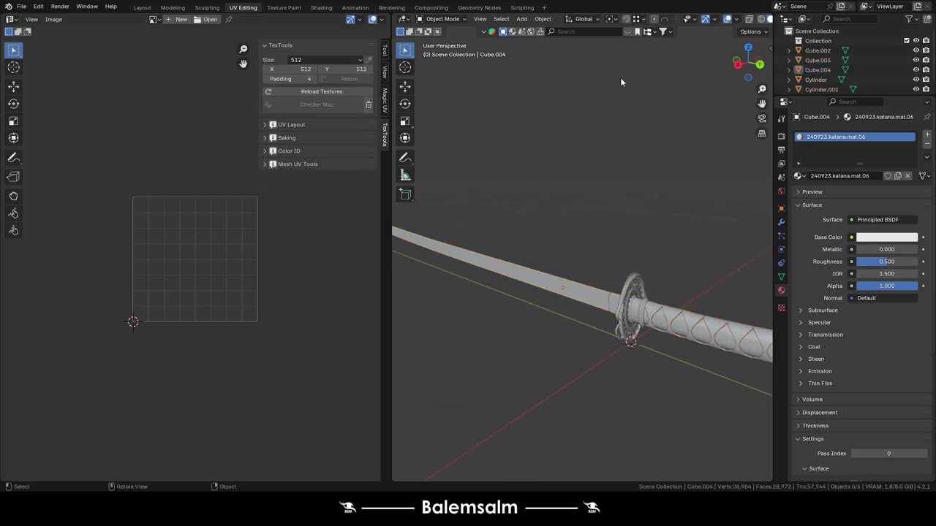
{"action": "left_click", "coordinate": [142, 7]}
Toggle the Face Orientation overlay to check the katana's normals, then save with Ctrl+S.
{"action": "left_click", "coordinate": [587, 20]}
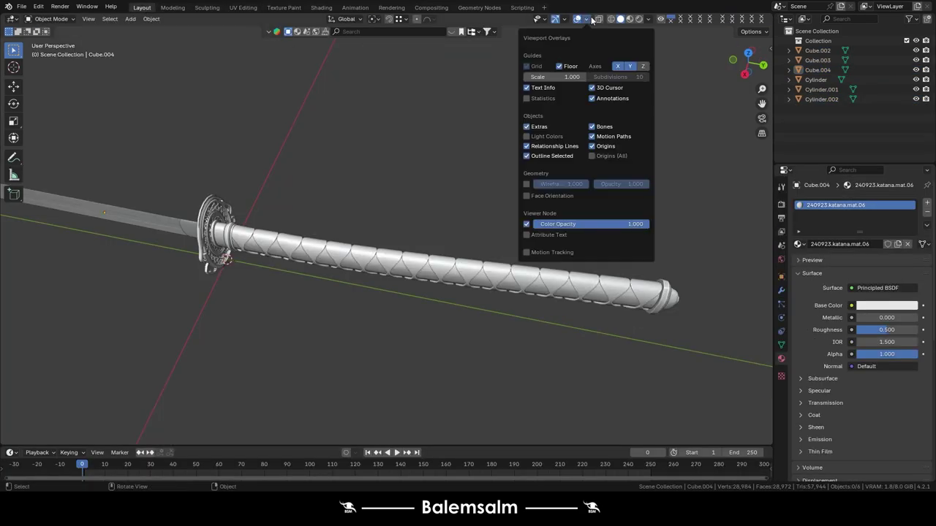
{"action": "left_click", "coordinate": [550, 195]}
{"action": "mouse_move", "coordinate": [421, 218]}
{"action": "middle_mouse_down"}
{"action": "mouse_move", "coordinate": [294, 200]}
{"action": "mouse_move", "coordinate": [268, 156]}
{"action": "mouse_move", "coordinate": [414, 76]}
{"action": "middle_mouse_up"}
{"action": "left_click", "coordinate": [586, 19]}
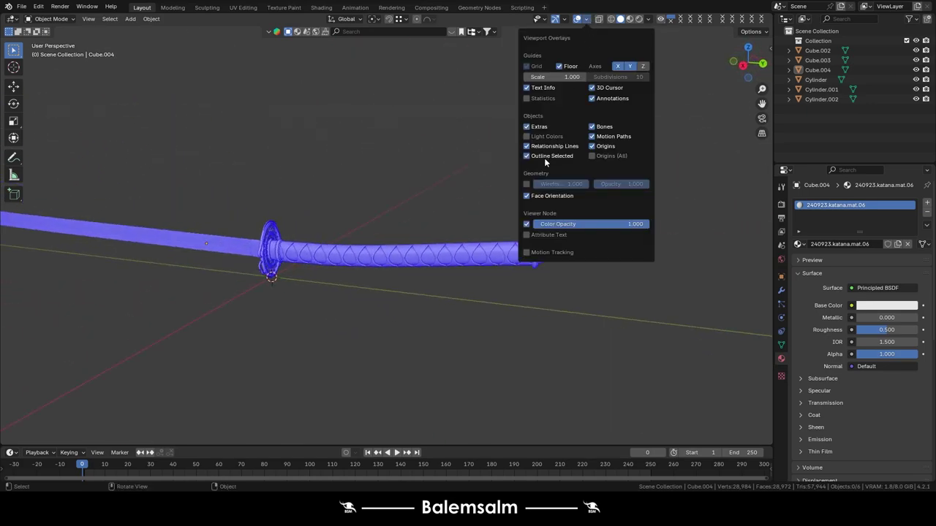
{"action": "left_click", "coordinate": [528, 196]}
{"action": "key", "text": "ctrl+s"}
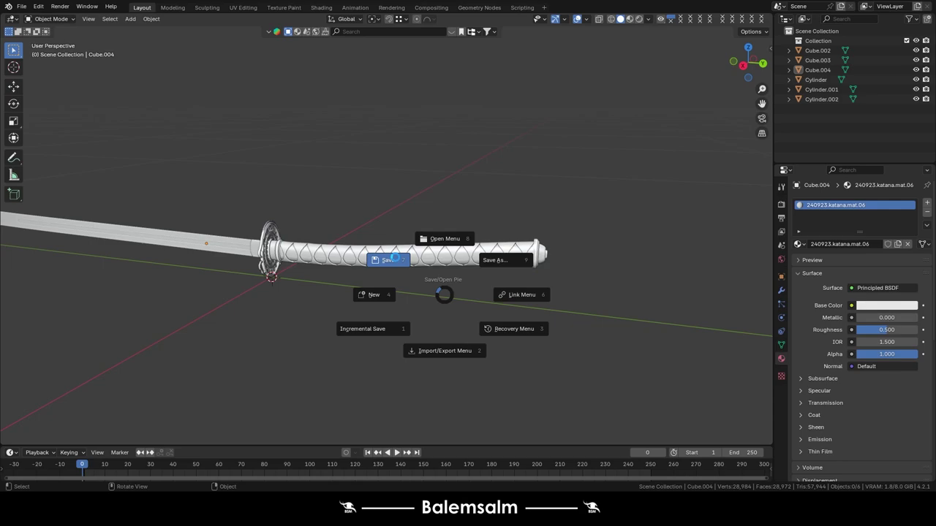
{"action": "middle_click_drag", "start_coordinate": [424, 271], "coordinate": [452, 293]}
{"action": "middle_click_drag", "start_coordinate": [414, 306], "coordinate": [459, 327]}
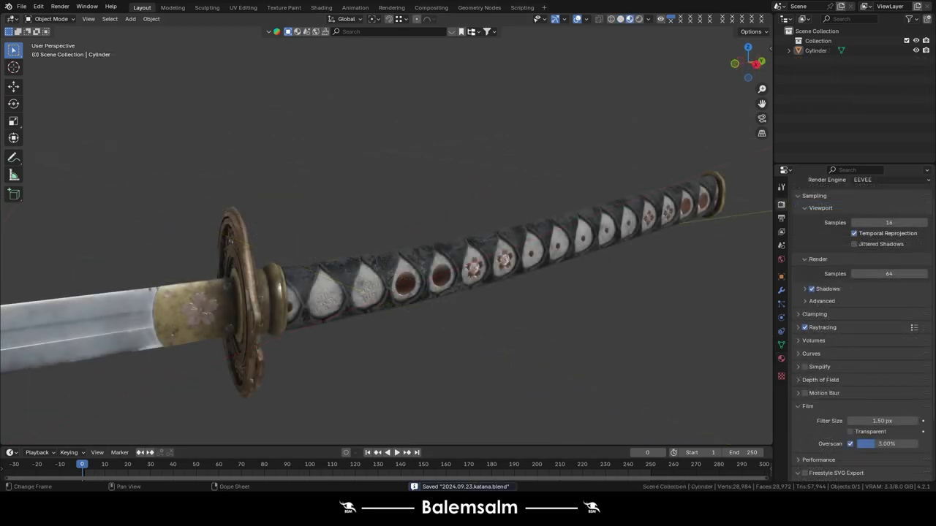
{"action": "scroll", "coordinate": [553, 247], "scroll_direction": "up", "scroll_amount": 3}
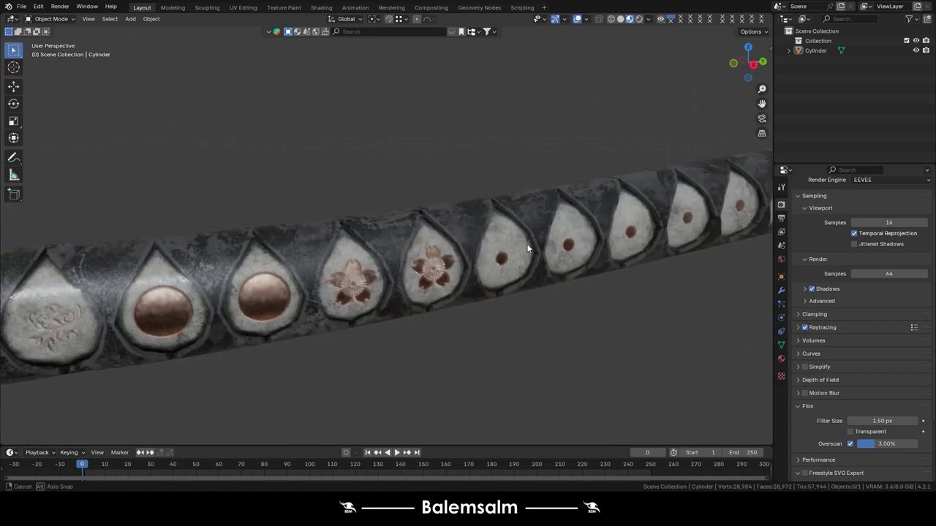
{"action": "mouse_move", "coordinate": [526, 244]}
{"action": "middle_mouse_down"}
{"action": "mouse_move", "coordinate": [427, 244]}
{"action": "mouse_move", "coordinate": [372, 285]}
{"action": "mouse_move", "coordinate": [376, 267]}
{"action": "mouse_move", "coordinate": [635, 282]}
{"action": "mouse_move", "coordinate": [566, 281]}
{"action": "middle_mouse_up"}
{"action": "scroll", "coordinate": [566, 280], "scroll_direction": "up", "scroll_amount": 4}
{"action": "scroll", "coordinate": [663, 261], "scroll_direction": "up", "scroll_amount": 2}
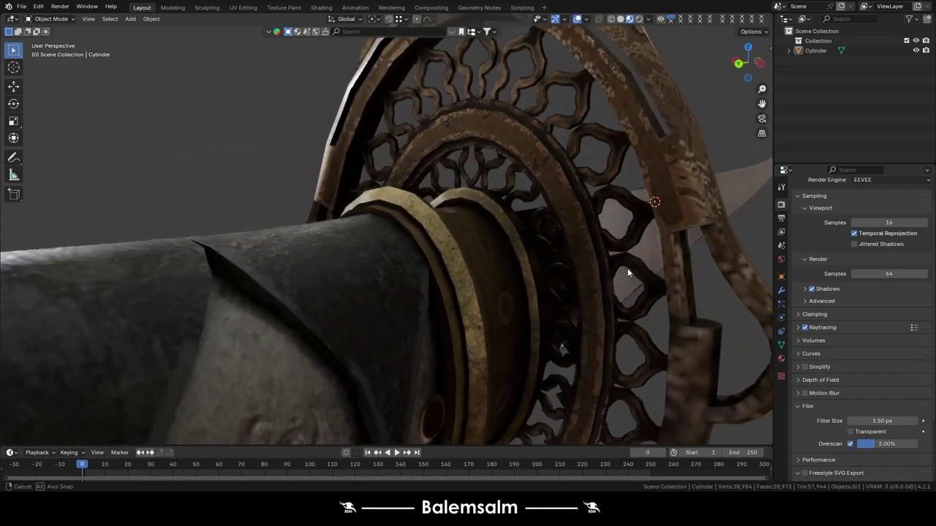
{"action": "mouse_move", "coordinate": [662, 262]}
{"action": "middle_mouse_down"}
{"action": "mouse_move", "coordinate": [713, 282]}
{"action": "mouse_move", "coordinate": [429, 276]}
{"action": "mouse_move", "coordinate": [543, 269]}
{"action": "mouse_move", "coordinate": [363, 260]}
{"action": "mouse_move", "coordinate": [433, 226]}
{"action": "mouse_move", "coordinate": [535, 267]}
{"action": "mouse_move", "coordinate": [373, 294]}
{"action": "mouse_move", "coordinate": [424, 250]}
{"action": "mouse_move", "coordinate": [407, 293]}
{"action": "mouse_move", "coordinate": [439, 253]}
{"action": "mouse_move", "coordinate": [527, 260]}
{"action": "mouse_move", "coordinate": [391, 266]}
{"action": "mouse_move", "coordinate": [368, 288]}
{"action": "middle_mouse_up"}
{"action": "scroll", "coordinate": [535, 267], "scroll_direction": "down", "scroll_amount": 3}
{"action": "scroll", "coordinate": [424, 249], "scroll_direction": "up", "scroll_amount": 3}
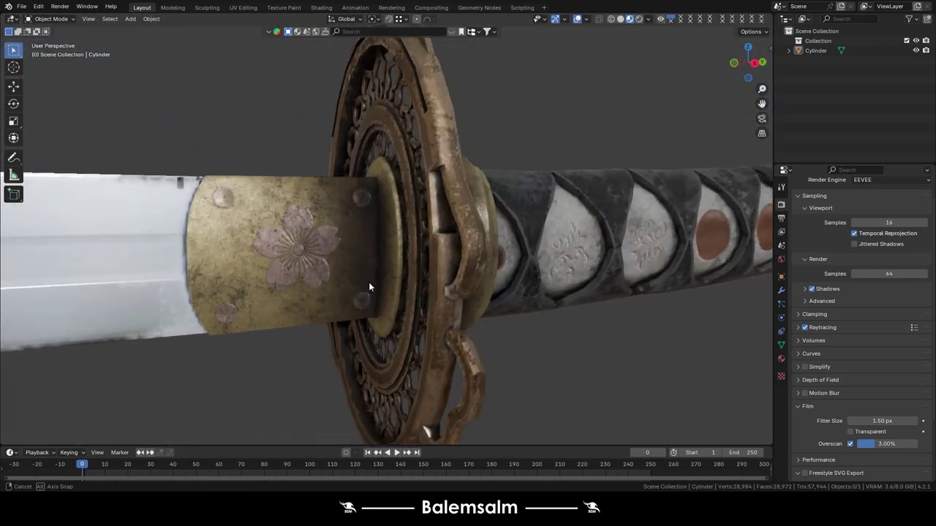
{"action": "scroll", "coordinate": [367, 289], "scroll_direction": "down", "scroll_amount": 3}
{"action": "scroll", "coordinate": [359, 271], "scroll_direction": "down", "scroll_amount": 2}
{"action": "mouse_move", "coordinate": [246, 270]}
{"action": "middle_mouse_down"}
{"action": "mouse_move", "coordinate": [480, 291]}
{"action": "mouse_move", "coordinate": [495, 276]}
{"action": "mouse_move", "coordinate": [531, 294]}
{"action": "mouse_move", "coordinate": [521, 31]}
{"action": "middle_mouse_up"}
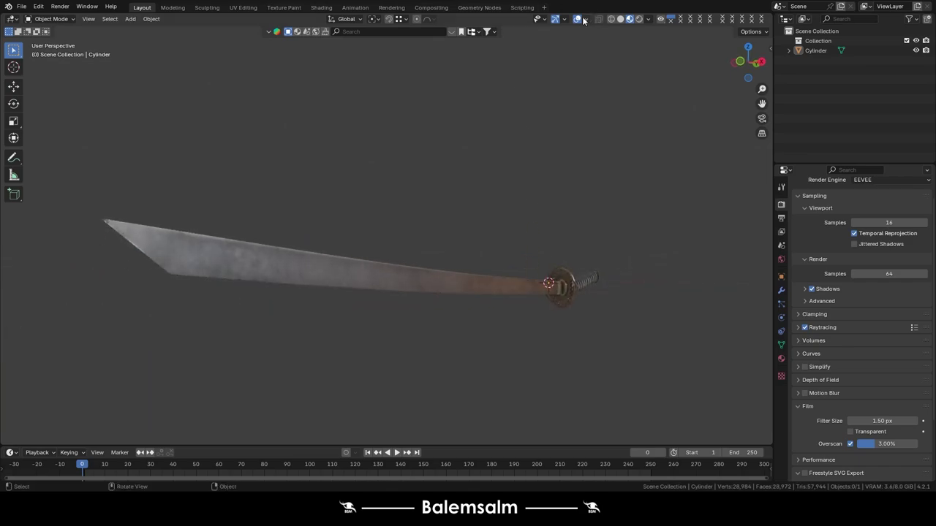
{"action": "mouse_move", "coordinate": [536, 198]}
{"action": "middle_mouse_down"}
{"action": "mouse_move", "coordinate": [556, 292]}
{"action": "mouse_move", "coordinate": [654, 295]}
{"action": "mouse_move", "coordinate": [612, 308]}
{"action": "mouse_move", "coordinate": [397, 270]}
{"action": "mouse_move", "coordinate": [481, 284]}
{"action": "mouse_move", "coordinate": [366, 278]}
{"action": "mouse_move", "coordinate": [403, 304]}
{"action": "mouse_move", "coordinate": [406, 287]}
{"action": "mouse_move", "coordinate": [357, 287]}
{"action": "mouse_move", "coordinate": [342, 313]}
{"action": "mouse_move", "coordinate": [433, 298]}
{"action": "mouse_move", "coordinate": [401, 278]}
{"action": "mouse_move", "coordinate": [428, 205]}
{"action": "mouse_move", "coordinate": [410, 184]}
{"action": "mouse_move", "coordinate": [333, 205]}
{"action": "mouse_move", "coordinate": [341, 263]}
{"action": "mouse_move", "coordinate": [493, 244]}
{"action": "mouse_move", "coordinate": [607, 263]}
{"action": "mouse_move", "coordinate": [456, 241]}
{"action": "mouse_move", "coordinate": [432, 247]}
{"action": "mouse_move", "coordinate": [473, 258]}
{"action": "mouse_move", "coordinate": [510, 241]}
{"action": "mouse_move", "coordinate": [706, 246]}
{"action": "mouse_move", "coordinate": [563, 232]}
{"action": "mouse_move", "coordinate": [593, 111]}
{"action": "mouse_move", "coordinate": [615, 141]}
{"action": "mouse_move", "coordinate": [683, 50]}
{"action": "middle_mouse_up"}
{"action": "left_click", "coordinate": [640, 19]}
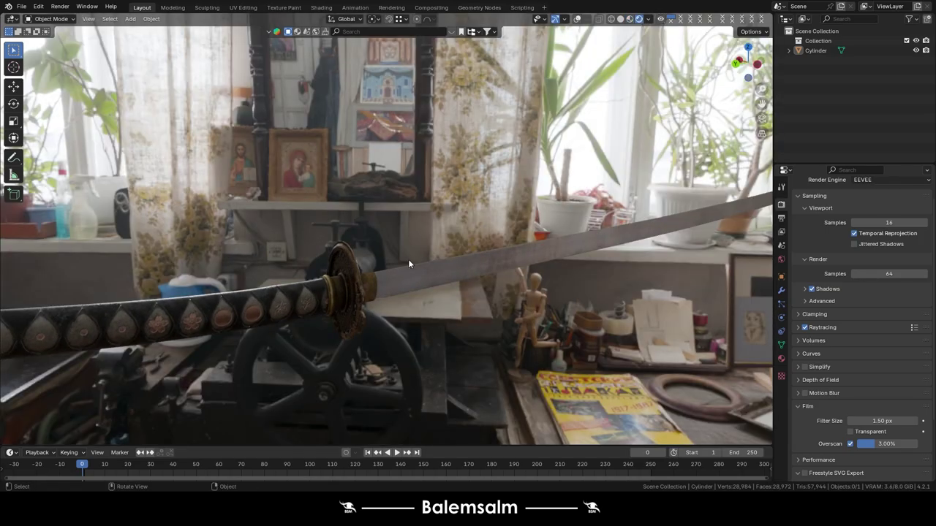
{"action": "mouse_move", "coordinate": [408, 258]}
{"action": "middle_mouse_down"}
{"action": "mouse_move", "coordinate": [538, 269]}
{"action": "mouse_move", "coordinate": [583, 263]}
{"action": "mouse_move", "coordinate": [593, 243]}
{"action": "mouse_move", "coordinate": [577, 241]}
{"action": "middle_mouse_up"}
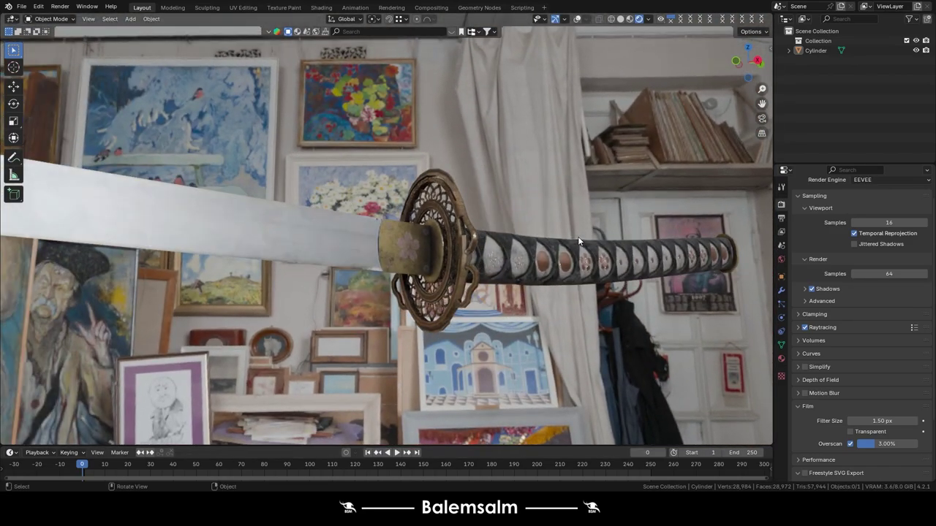
{"action": "left_click", "coordinate": [629, 19]}
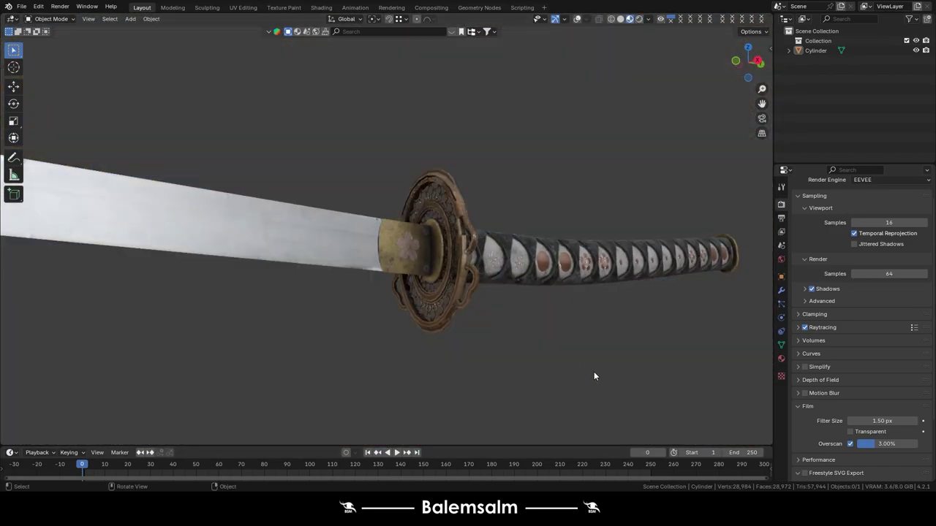
{"action": "mouse_move", "coordinate": [594, 372]}
{"action": "middle_mouse_down"}
{"action": "mouse_move", "coordinate": [518, 284]}
{"action": "mouse_move", "coordinate": [489, 283]}
{"action": "mouse_move", "coordinate": [554, 437]}
{"action": "mouse_move", "coordinate": [498, 284]}
{"action": "mouse_move", "coordinate": [474, 285]}
{"action": "middle_mouse_up"}
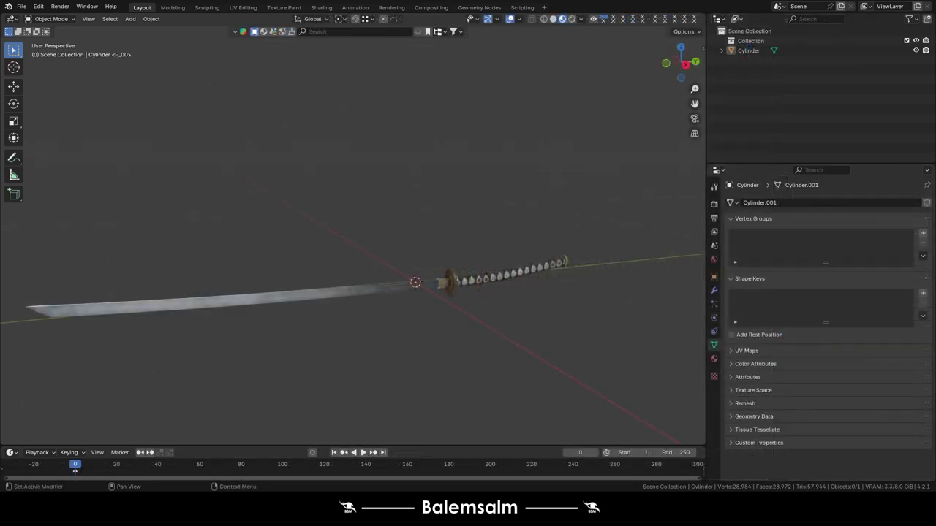
Rename the Cylinder object to katana and save the file.
{"action": "key", "text": "a"}
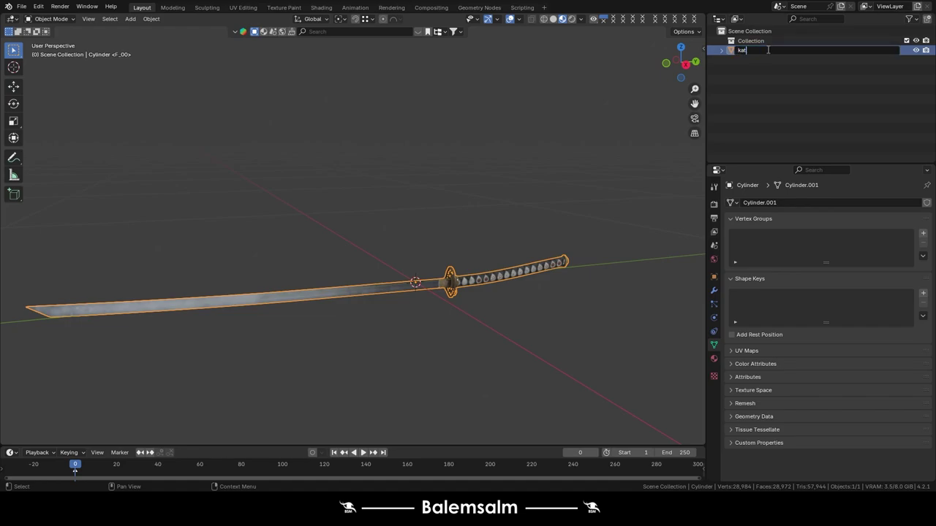
{"action": "left_click", "coordinate": [461, 309]}
{"action": "key", "text": "shift+s"}
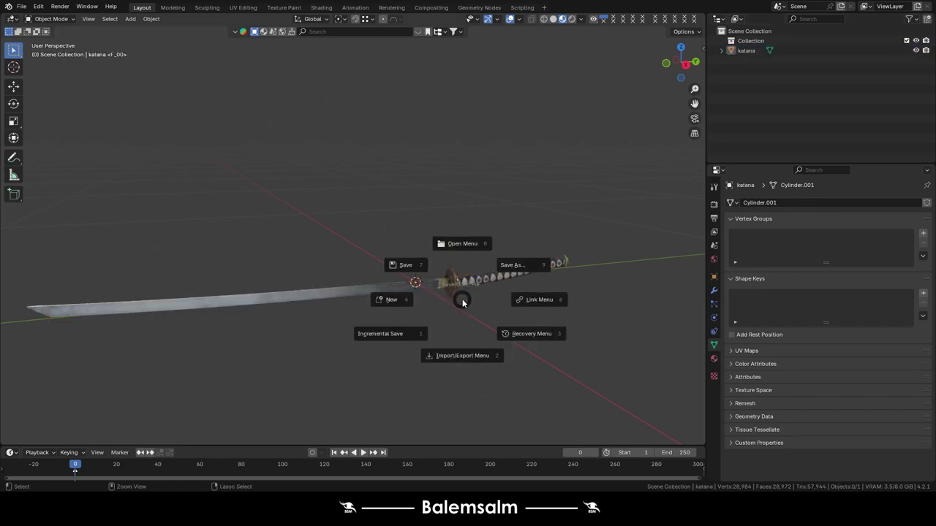
{"action": "left_click", "coordinate": [424, 282]}
Create a Katana collection, move the katana into it, and search BlenderKit for 'stand'.
{"action": "key", "text": "m"}
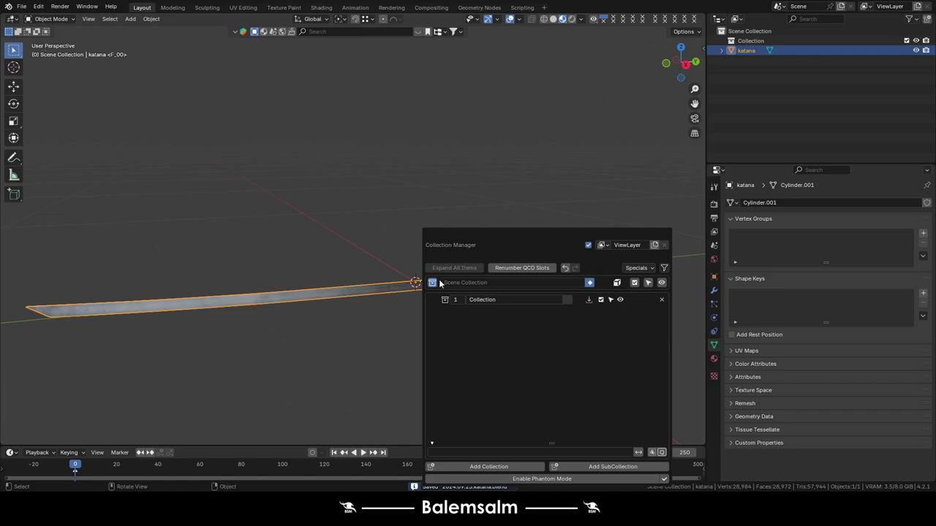
{"action": "left_click", "coordinate": [489, 466]}
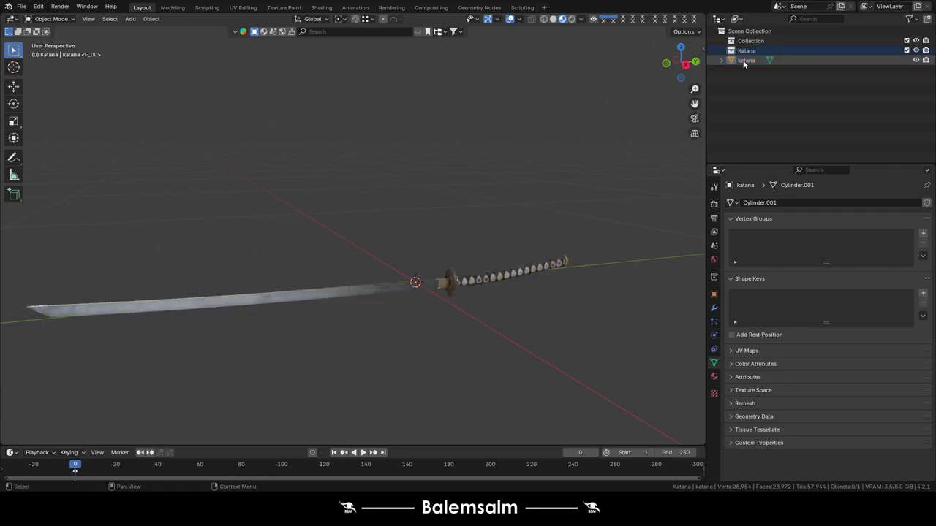
{"action": "left_click_drag", "start_coordinate": [743, 60], "coordinate": [746, 51]}
{"action": "left_click", "coordinate": [297, 243]}
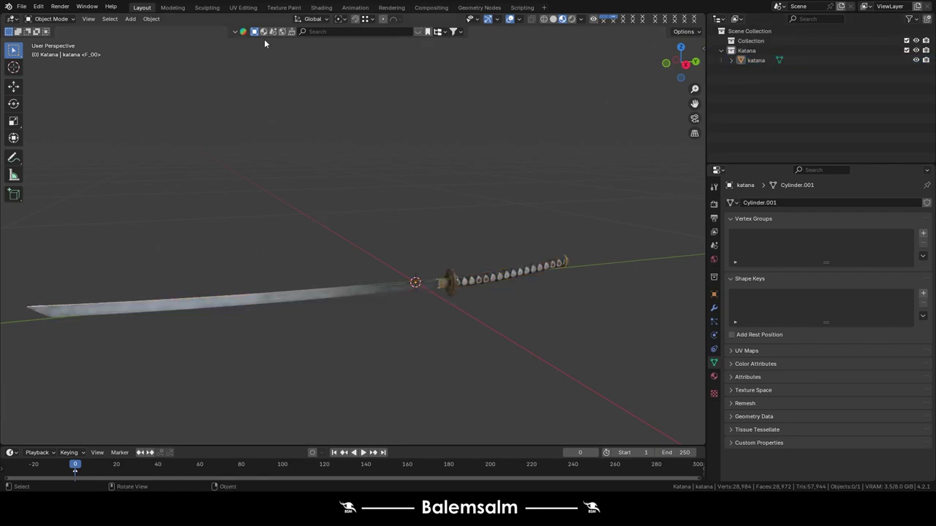
{"action": "left_click", "coordinate": [417, 32]}
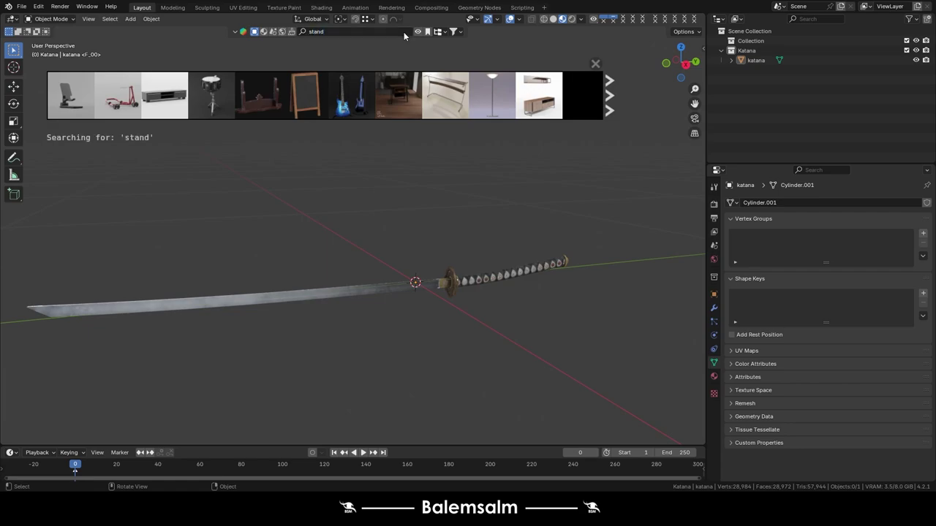
Filter BlenderKit to free assets and drag Katana Stand 01 into the scene.
{"action": "left_click", "coordinate": [461, 33]}
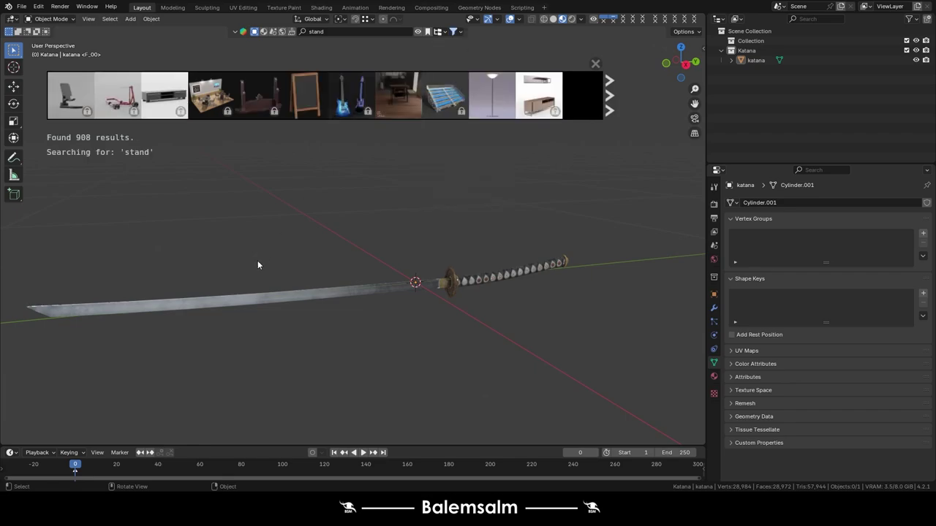
{"action": "left_click", "coordinate": [459, 32]}
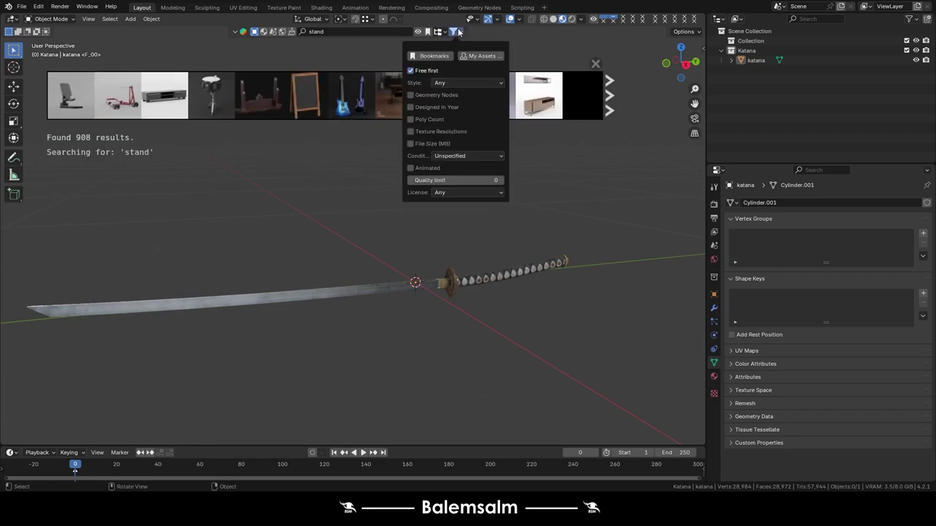
{"action": "mouse_move", "coordinate": [258, 95]}
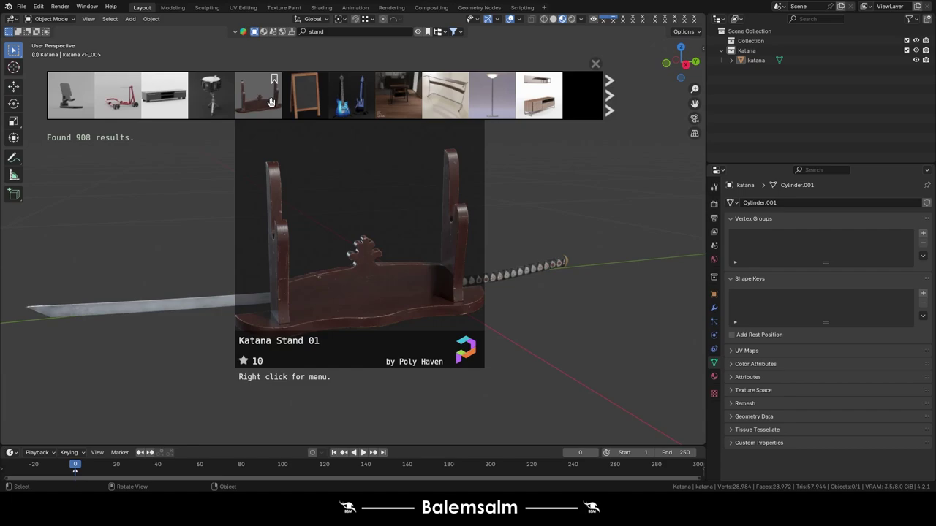
{"action": "left_click_drag", "start_coordinate": [271, 102], "coordinate": [413, 284]}
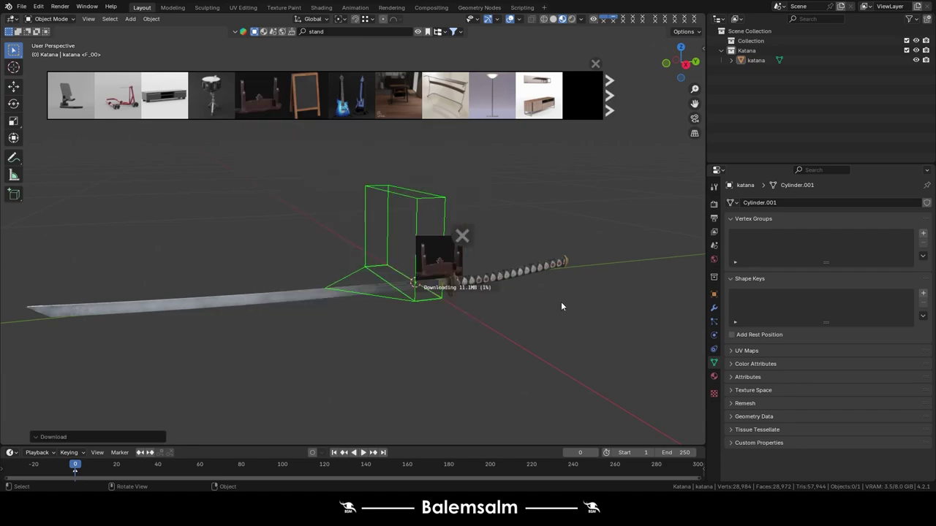
{"action": "left_click", "coordinate": [419, 33]}
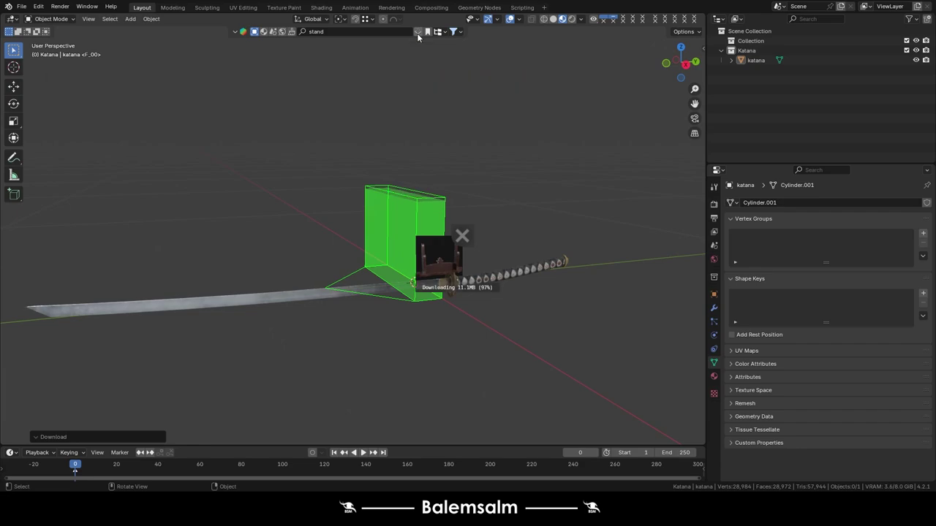
Select the Katana Stand 01 parent object and rotate it 90° around Z.
{"action": "scroll", "coordinate": [429, 288], "scroll_direction": "up", "scroll_amount": 2}
{"action": "scroll", "coordinate": [426, 312], "scroll_direction": "up", "scroll_amount": 2}
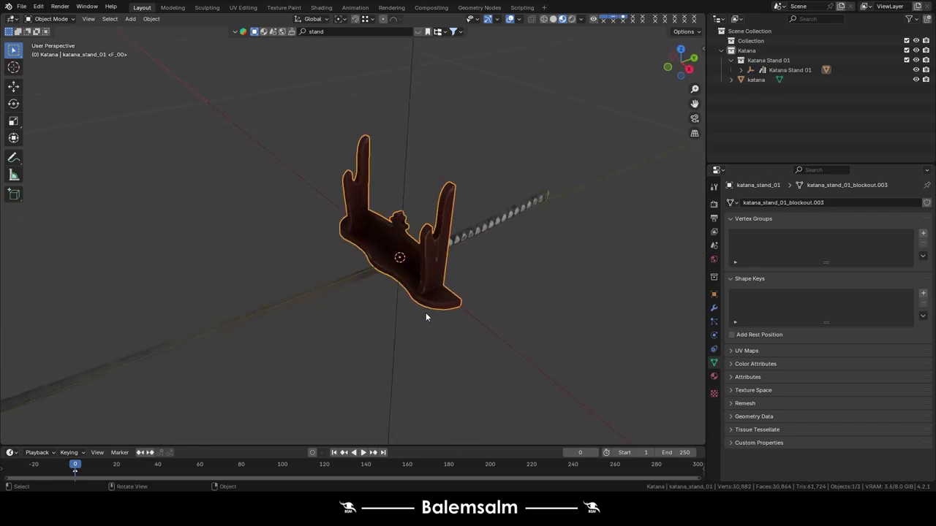
{"action": "scroll", "coordinate": [428, 348], "scroll_direction": "up", "scroll_amount": 2}
{"action": "key", "text": "t"}
{"action": "left_click", "coordinate": [402, 358]}
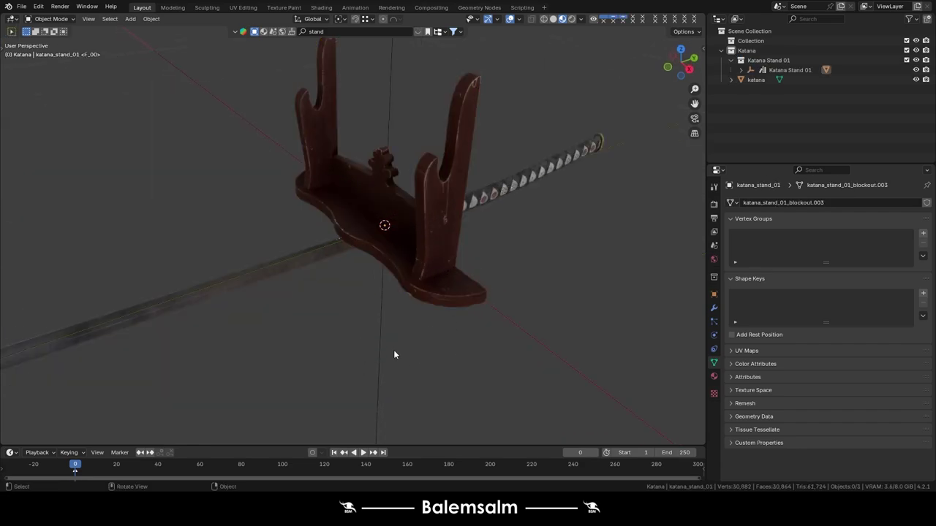
{"action": "left_click", "coordinate": [383, 356]}
{"action": "scroll", "coordinate": [386, 351], "scroll_direction": "down", "scroll_amount": 3}
{"action": "type", "text": "rz"}
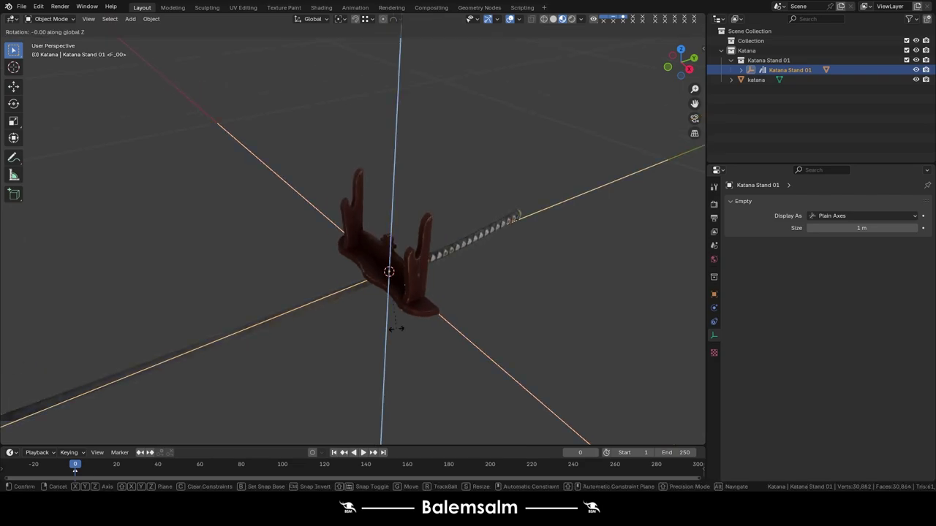
{"action": "type", "text": "90"}
{"action": "key", "text": "Return"}
Using front and right views, move the katana above the stand and shift it along X.
{"action": "left_click", "coordinate": [465, 249]}
{"action": "key", "text": "grave"}
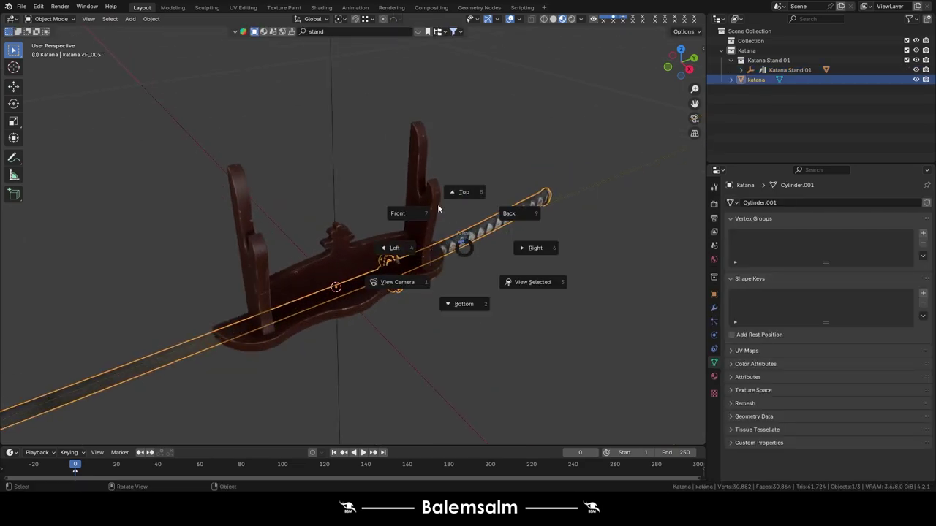
{"action": "left_click", "coordinate": [439, 205]}
{"action": "key", "text": "grave"}
{"action": "left_click", "coordinate": [404, 283]}
{"action": "key", "text": "g"}
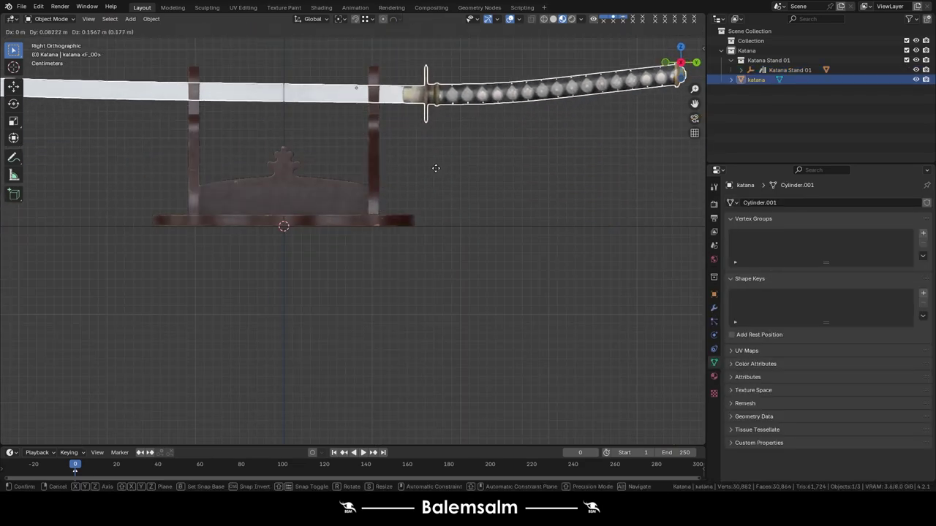
{"action": "left_click", "coordinate": [454, 165]}
{"action": "mouse_move", "coordinate": [461, 172]}
{"action": "middle_mouse_down"}
{"action": "mouse_move", "coordinate": [451, 231]}
{"action": "mouse_move", "coordinate": [424, 167]}
{"action": "middle_mouse_up"}
{"action": "key", "text": "g"}
{"action": "key", "text": "y"}
{"action": "key", "text": "x"}
{"action": "left_click", "coordinate": [451, 231]}
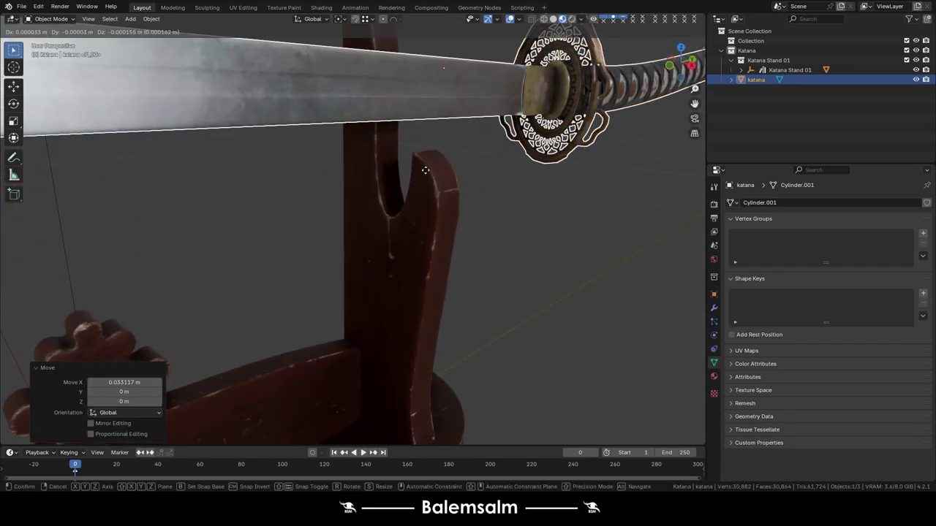
Lower the katana along Z into the stand's slots, nudging X and height to seat it.
{"action": "key", "text": "g"}
{"action": "key", "text": "z"}
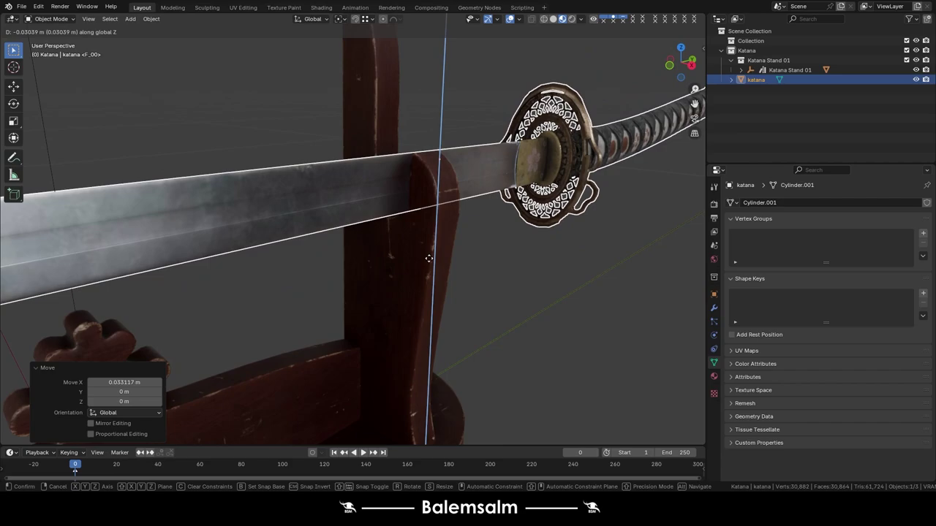
{"action": "left_click", "coordinate": [430, 253]}
{"action": "mouse_move", "coordinate": [431, 252]}
{"action": "middle_mouse_down"}
{"action": "mouse_move", "coordinate": [455, 273]}
{"action": "mouse_move", "coordinate": [385, 164]}
{"action": "mouse_move", "coordinate": [452, 143]}
{"action": "middle_mouse_up"}
{"action": "key", "text": "g"}
{"action": "key", "text": "x"}
{"action": "left_click", "coordinate": [428, 268]}
{"action": "key", "text": "g"}
{"action": "key", "text": "z"}
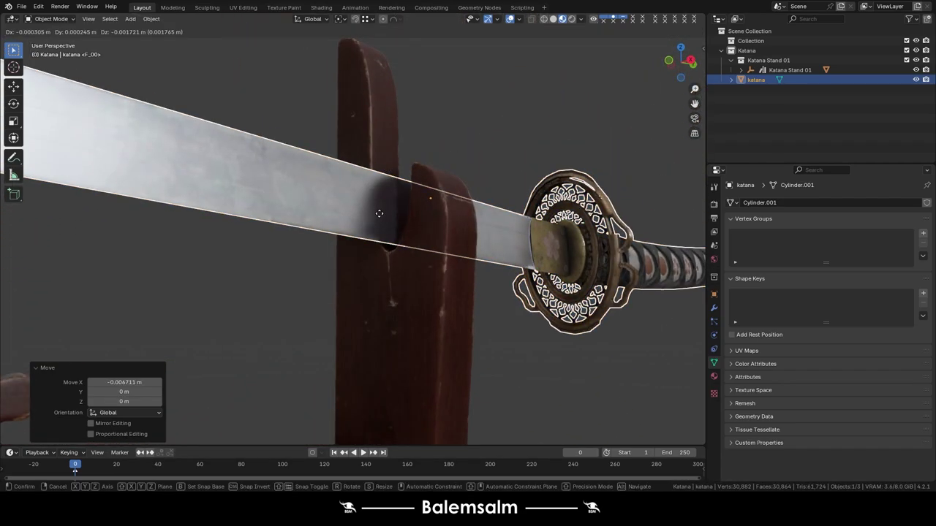
{"action": "left_click", "coordinate": [378, 211]}
Zoom out and orbit around the stand to check the katana's fit, then reselect the katana.
{"action": "key", "text": "alt+a"}
{"action": "scroll", "coordinate": [394, 220], "scroll_direction": "down", "scroll_amount": 8}
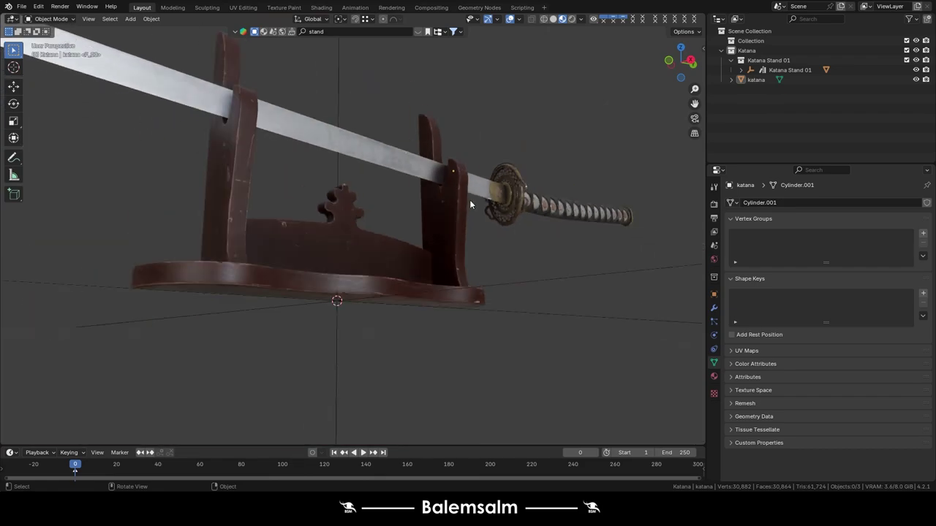
{"action": "middle_click_drag", "start_coordinate": [410, 219], "coordinate": [454, 205]}
{"action": "scroll", "coordinate": [430, 219], "scroll_direction": "up", "scroll_amount": 3}
{"action": "scroll", "coordinate": [476, 201], "scroll_direction": "up", "scroll_amount": 3}
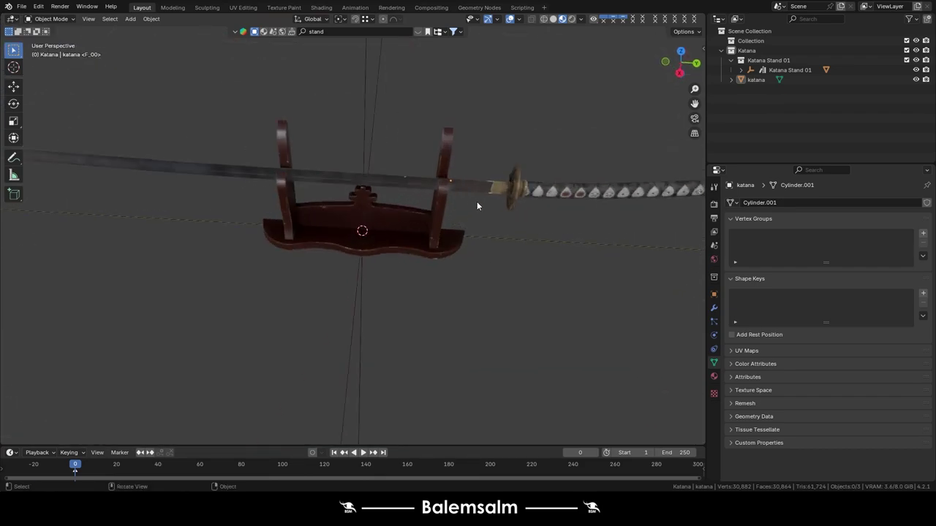
{"action": "left_click", "coordinate": [477, 189]}
From the right side view, shift the katana along Y on its stand.
{"action": "key", "text": "KP_Decimal"}
{"action": "key", "text": "KP_7"}
{"action": "key", "text": "grave"}
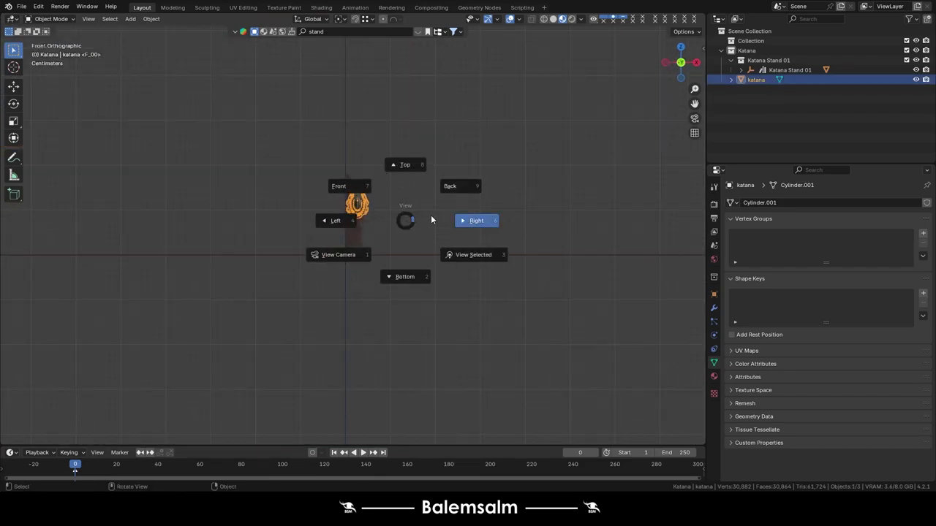
{"action": "left_click", "coordinate": [416, 218]}
{"action": "key", "text": "g"}
{"action": "key", "text": "y"}
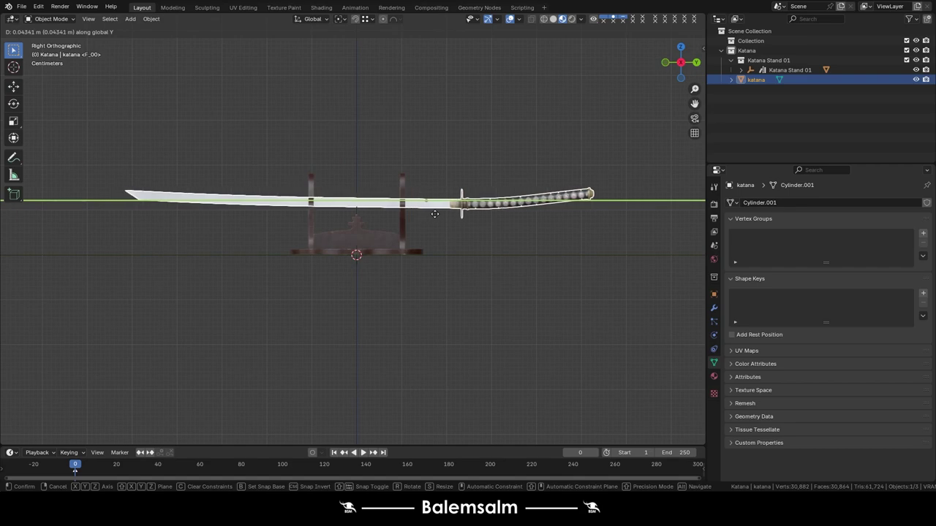
{"action": "left_click", "coordinate": [434, 214]}
Rotate the katana about 3.4° so it sits level on the stand.
{"action": "left_click", "coordinate": [375, 159]}
{"action": "scroll", "coordinate": [375, 159], "scroll_direction": "up", "scroll_amount": 5}
{"action": "left_click", "coordinate": [355, 280]}
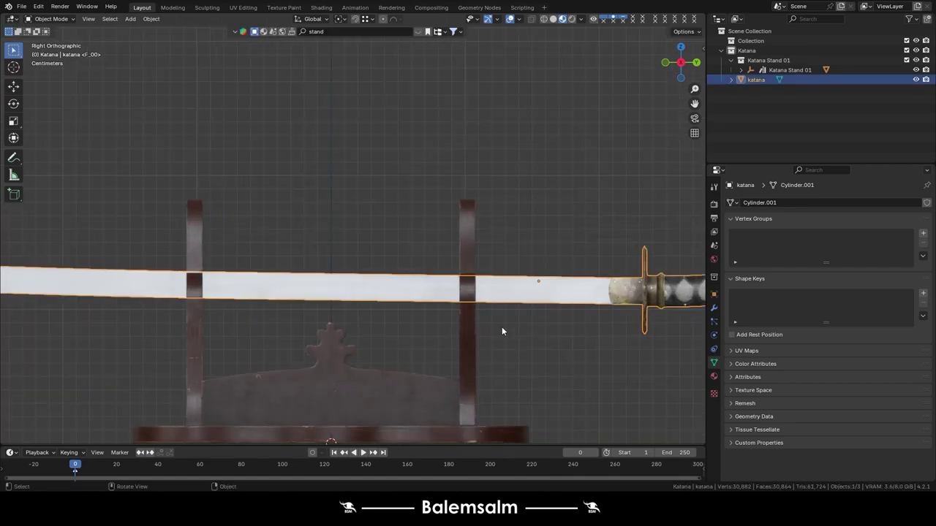
{"action": "key", "text": "r"}
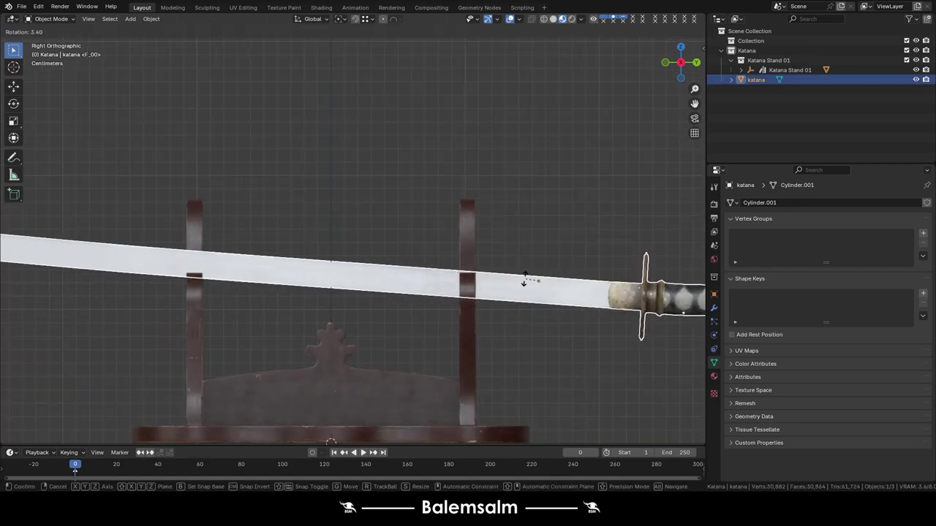
{"action": "left_click", "coordinate": [524, 333]}
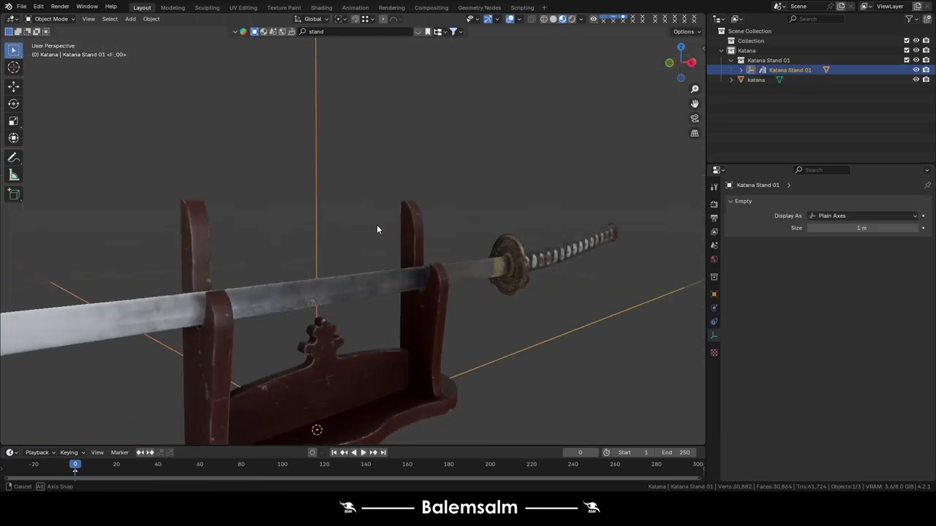
Nudge the katana down along Z into the stand's slots.
{"action": "middle_click_drag", "start_coordinate": [377, 224], "coordinate": [416, 212]}
{"action": "left_click", "coordinate": [336, 281]}
{"action": "scroll", "coordinate": [314, 307], "scroll_direction": "up", "scroll_amount": 2}
{"action": "key", "text": "g"}
{"action": "key", "text": "z"}
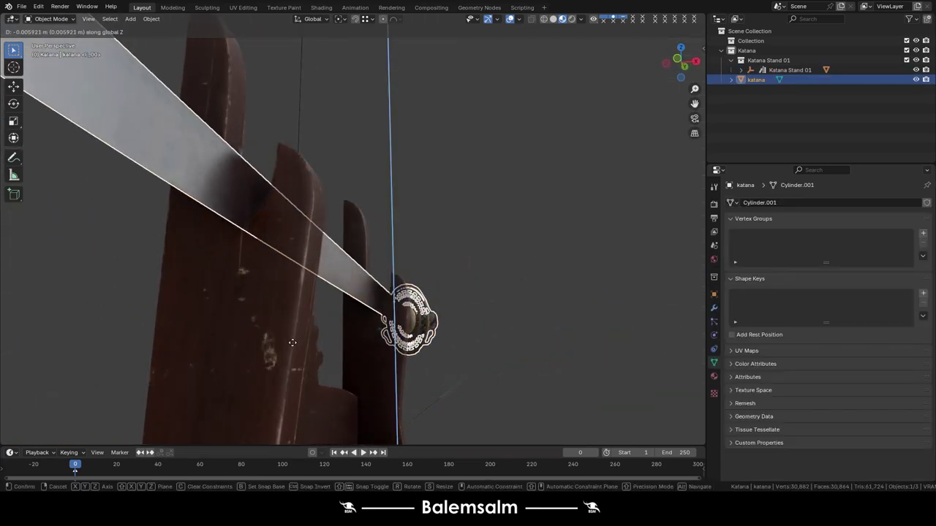
{"action": "left_click", "coordinate": [375, 206]}
Save the scene as 2024.09.23.katana.blend.
{"action": "scroll", "coordinate": [410, 194], "scroll_direction": "down", "scroll_amount": 5}
{"action": "mouse_move", "coordinate": [441, 183]}
{"action": "middle_mouse_down"}
{"action": "mouse_move", "coordinate": [330, 210]}
{"action": "mouse_move", "coordinate": [447, 265]}
{"action": "mouse_move", "coordinate": [481, 205]}
{"action": "middle_mouse_up"}
{"action": "scroll", "coordinate": [448, 269], "scroll_direction": "down", "scroll_amount": 2}
{"action": "key", "text": "ctrl+s"}
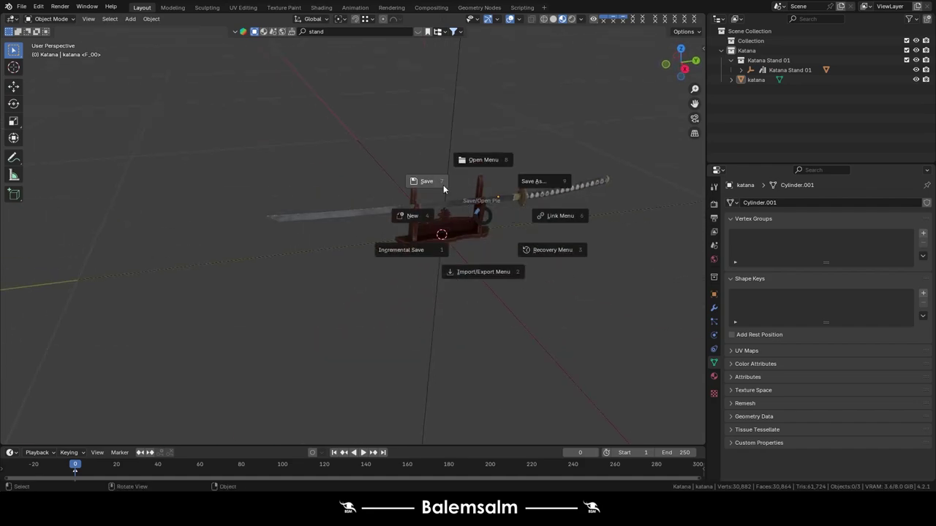
{"action": "left_click", "coordinate": [437, 181]}
{"action": "middle_click_drag", "start_coordinate": [426, 154], "coordinate": [350, 235]}
{"action": "scroll", "coordinate": [375, 129], "scroll_direction": "up", "scroll_amount": 2}
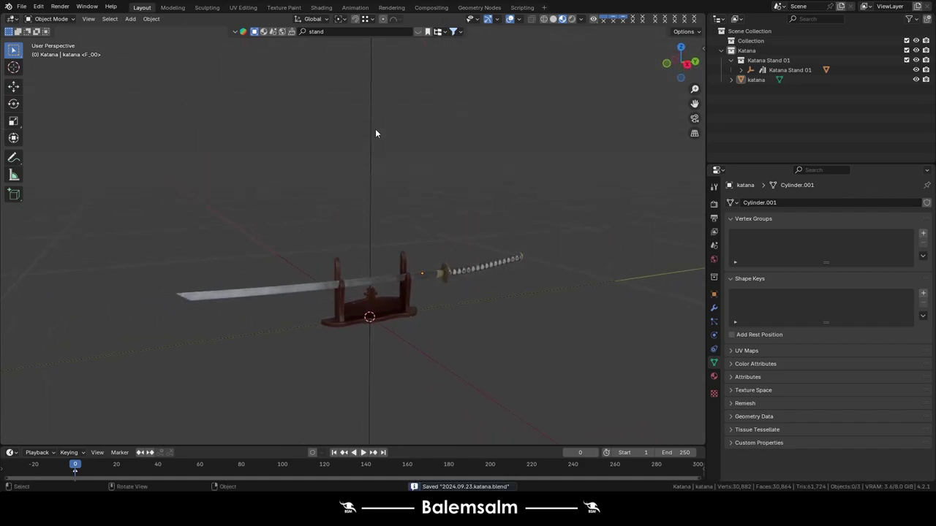
Show the BlenderKit asset bar and browse the 3983 'asian table' results.
{"action": "left_click", "coordinate": [419, 32]}
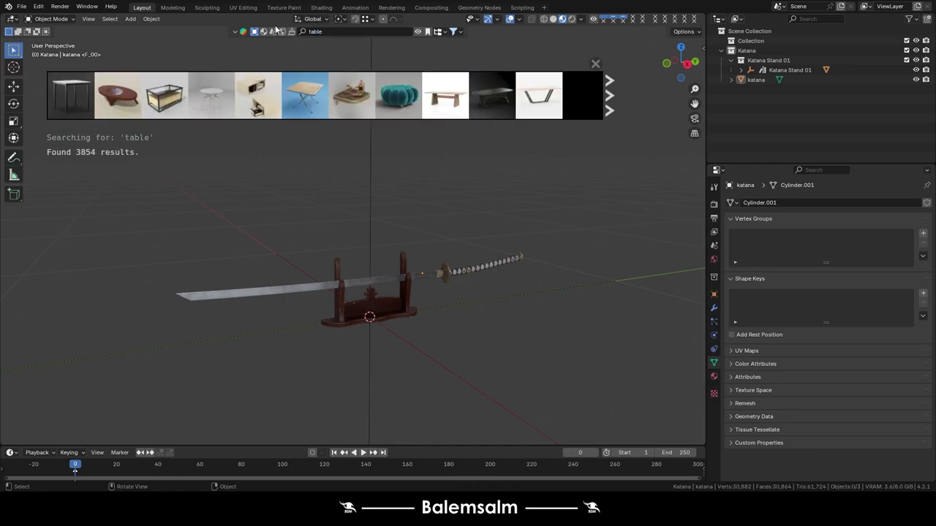
{"action": "mouse_move", "coordinate": [398, 95]}
{"action": "type", "text": "table"}
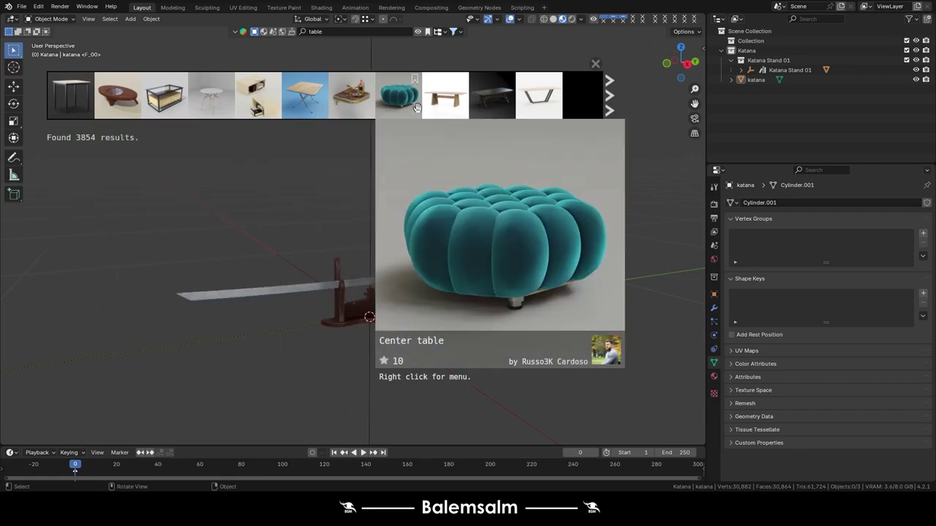
{"action": "scroll", "coordinate": [417, 107], "scroll_direction": "down", "scroll_amount": 5}
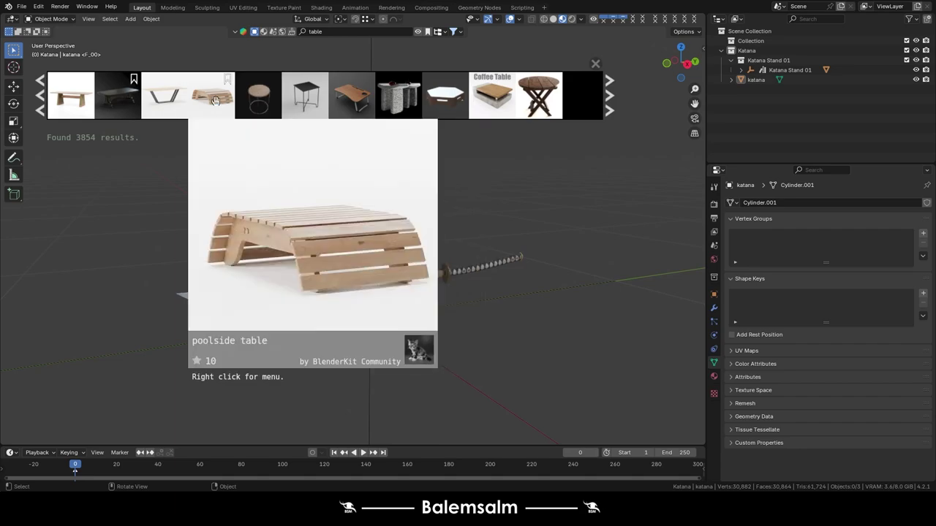
{"action": "scroll", "coordinate": [147, 98], "scroll_direction": "down", "scroll_amount": 2}
{"action": "scroll", "coordinate": [329, 102], "scroll_direction": "down", "scroll_amount": 2}
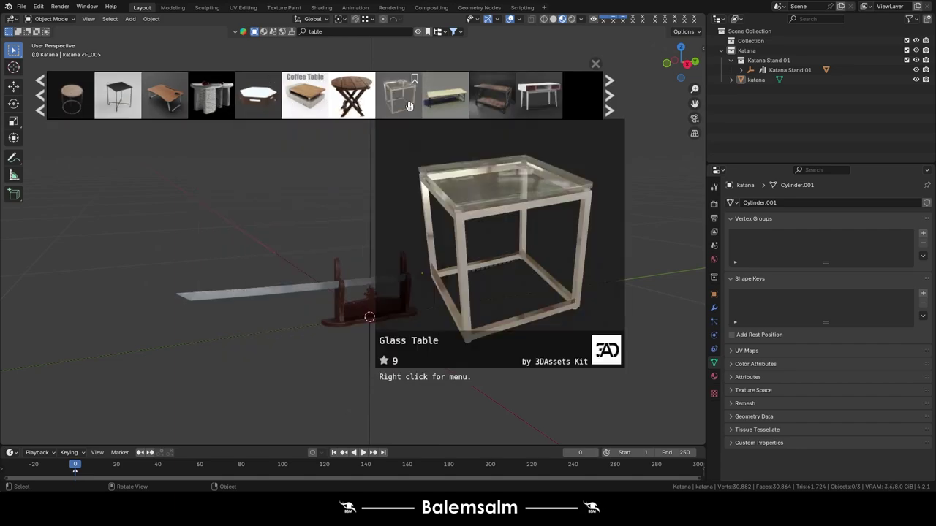
{"action": "scroll", "coordinate": [426, 107], "scroll_direction": "down", "scroll_amount": 2}
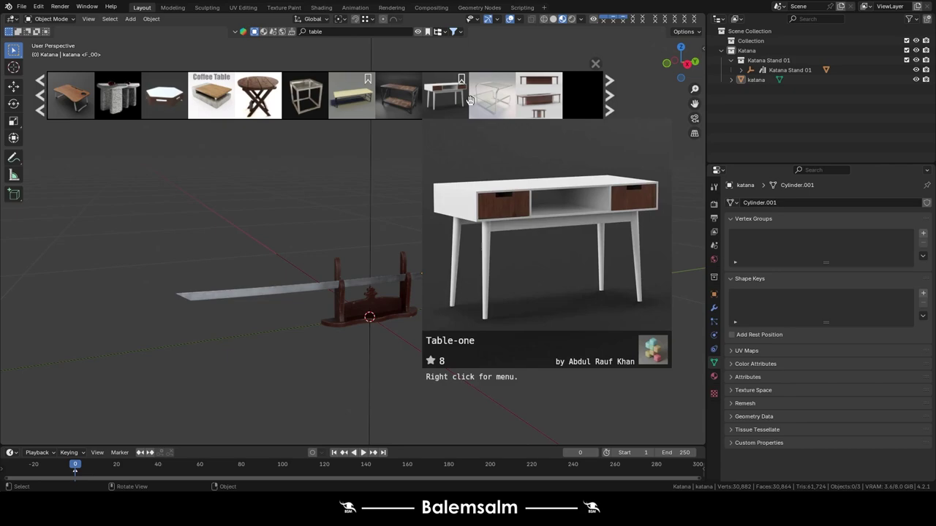
{"action": "scroll", "coordinate": [460, 102], "scroll_direction": "down", "scroll_amount": 6}
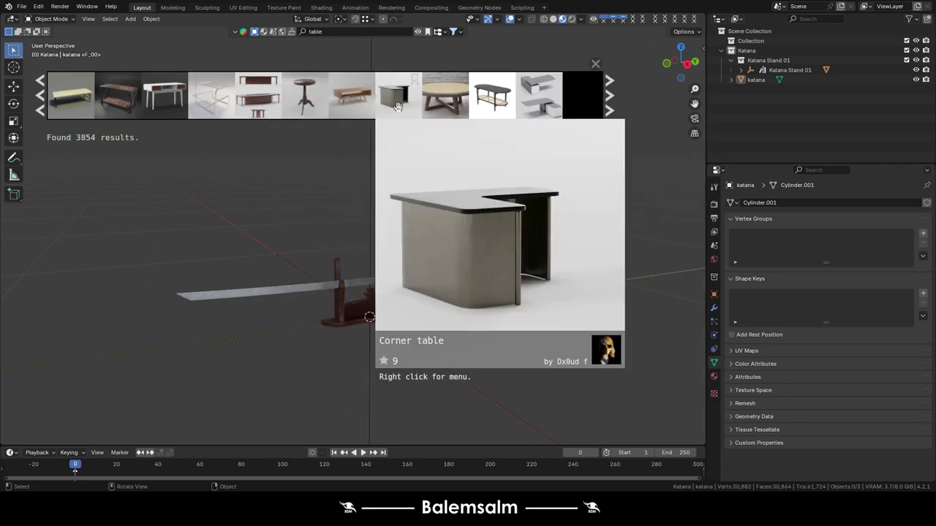
{"action": "scroll", "coordinate": [439, 102], "scroll_direction": "down", "scroll_amount": 6}
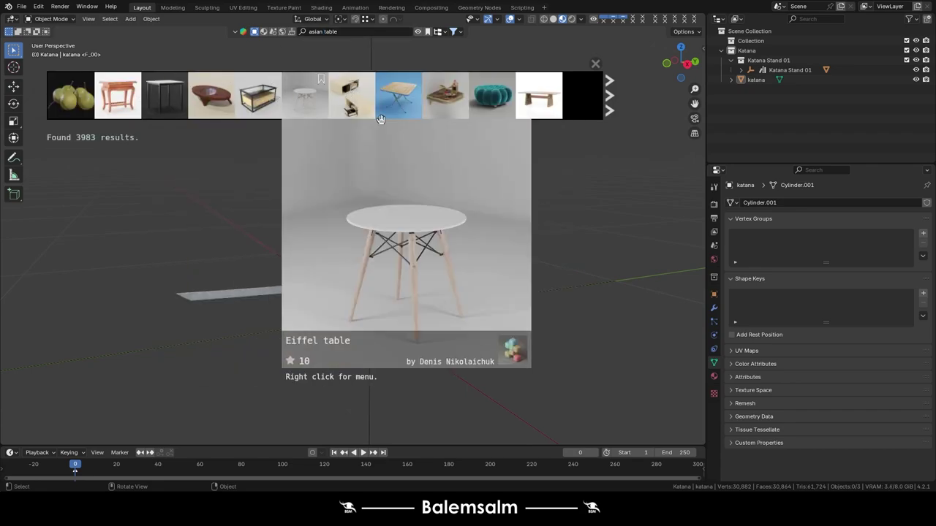
Scroll through the 'asian table' thumbnails to pick a table model.
{"action": "scroll", "coordinate": [393, 95], "scroll_direction": "down", "scroll_amount": 6}
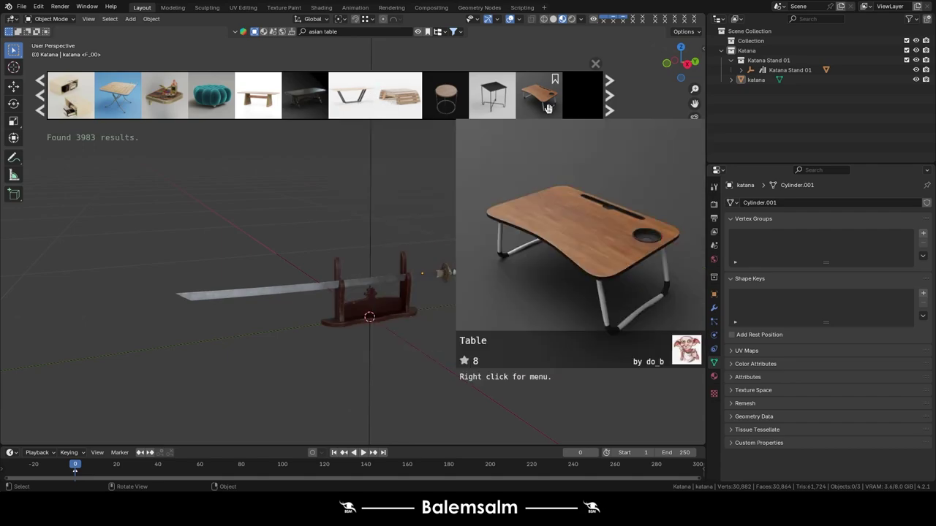
{"action": "scroll", "coordinate": [543, 107], "scroll_direction": "down", "scroll_amount": 3}
{"action": "scroll", "coordinate": [541, 102], "scroll_direction": "down", "scroll_amount": 3}
{"action": "scroll", "coordinate": [526, 99], "scroll_direction": "down", "scroll_amount": 3}
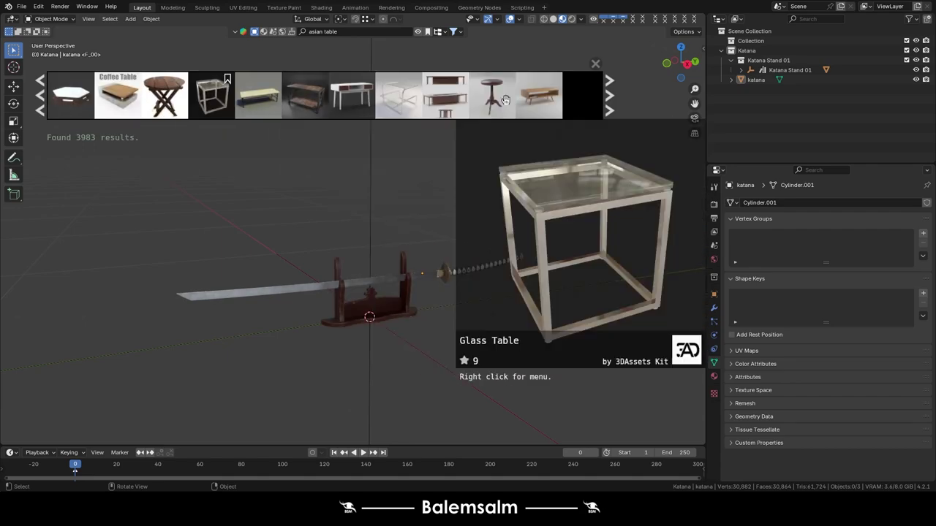
{"action": "scroll", "coordinate": [274, 83], "scroll_direction": "down", "scroll_amount": 3}
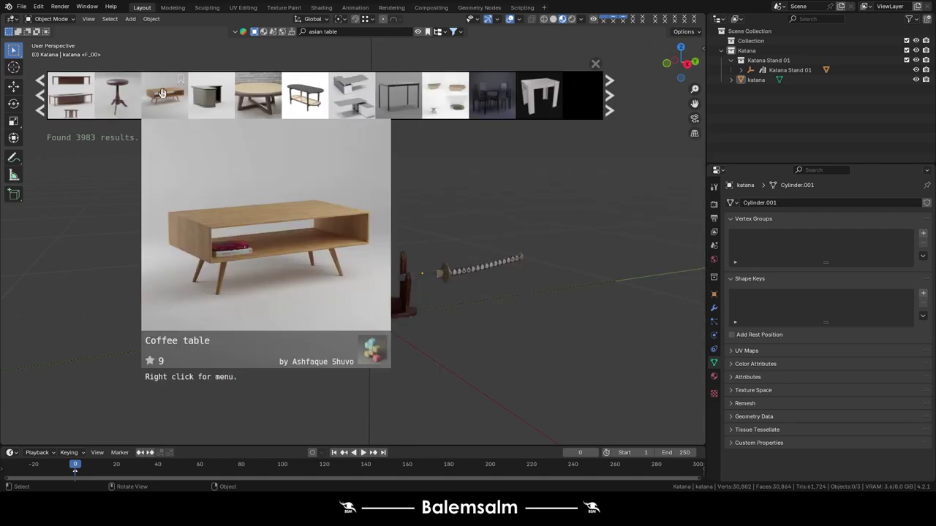
{"action": "scroll", "coordinate": [263, 95], "scroll_direction": "down", "scroll_amount": 3}
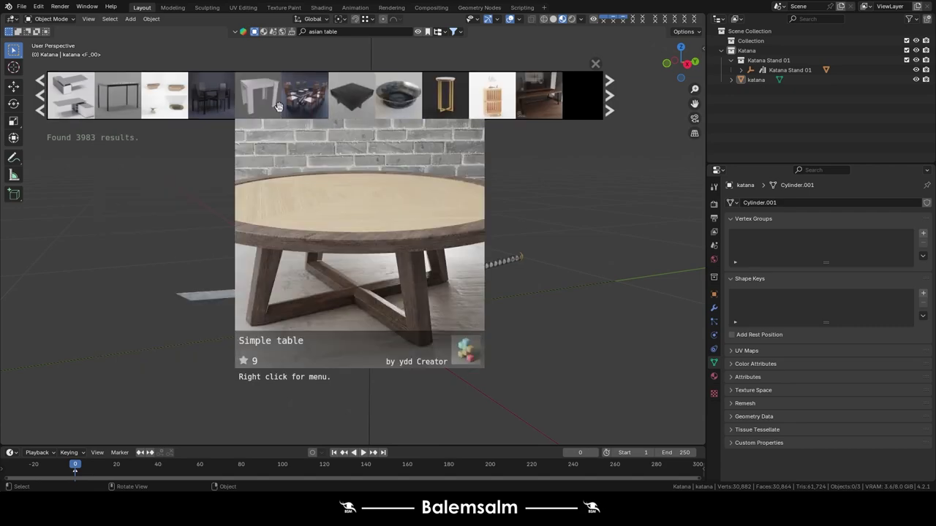
{"action": "scroll", "coordinate": [365, 95], "scroll_direction": "down", "scroll_amount": 3}
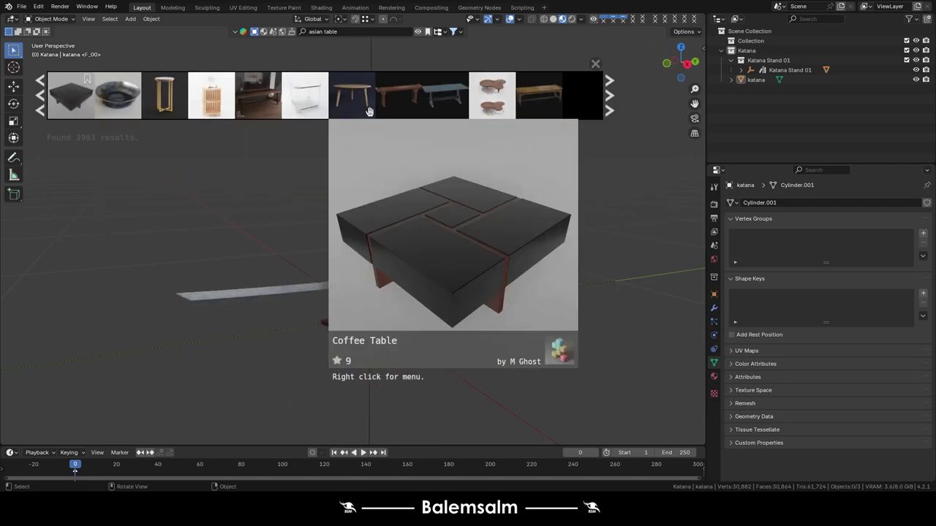
{"action": "scroll", "coordinate": [183, 99], "scroll_direction": "up", "scroll_amount": 3}
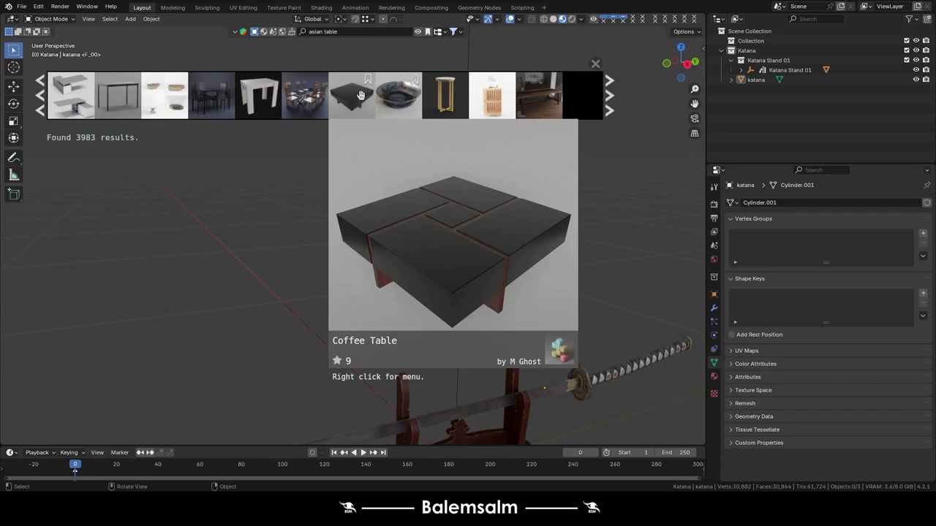
{"action": "scroll", "coordinate": [356, 95], "scroll_direction": "down", "scroll_amount": 4}
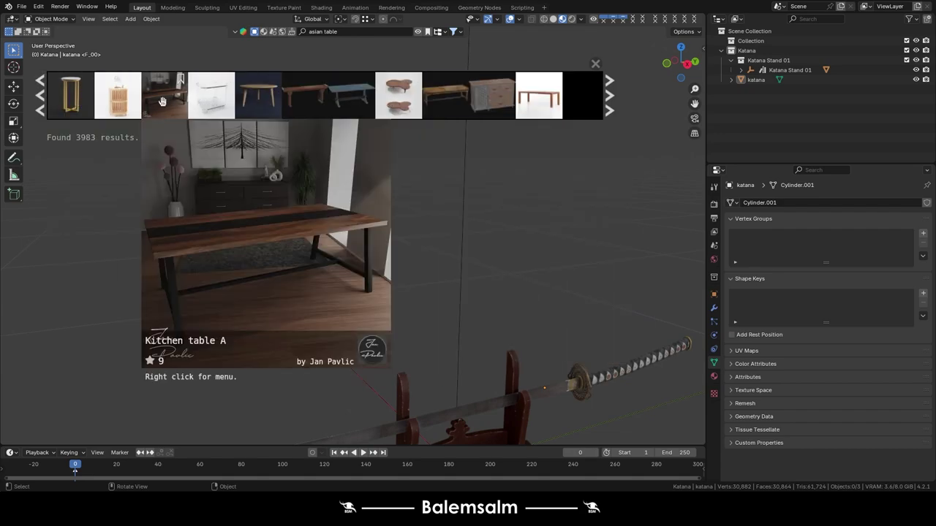
{"action": "scroll", "coordinate": [307, 105], "scroll_direction": "down", "scroll_amount": 2}
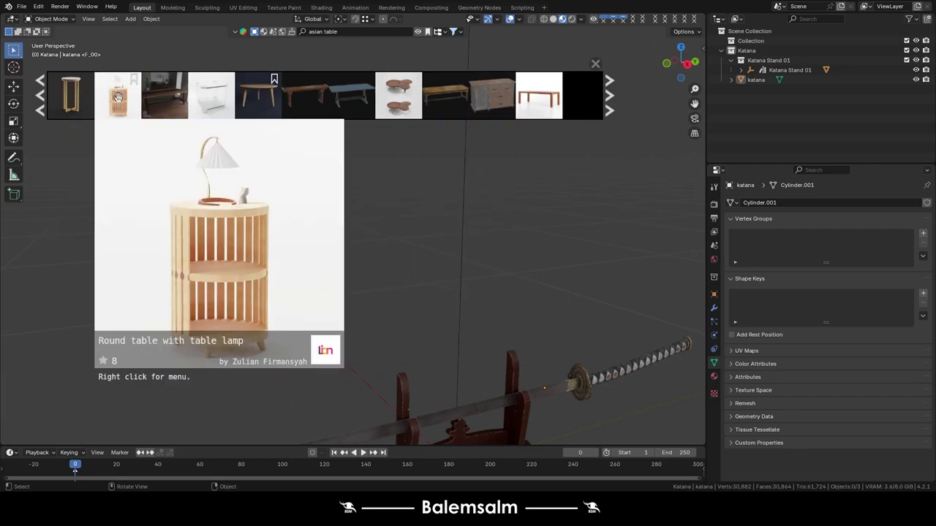
{"action": "scroll", "coordinate": [294, 99], "scroll_direction": "up", "scroll_amount": 2}
Drop the chosen asian table into the scene as a downloading placeholder box.
{"action": "left_click_drag", "start_coordinate": [294, 99], "coordinate": [449, 349]}
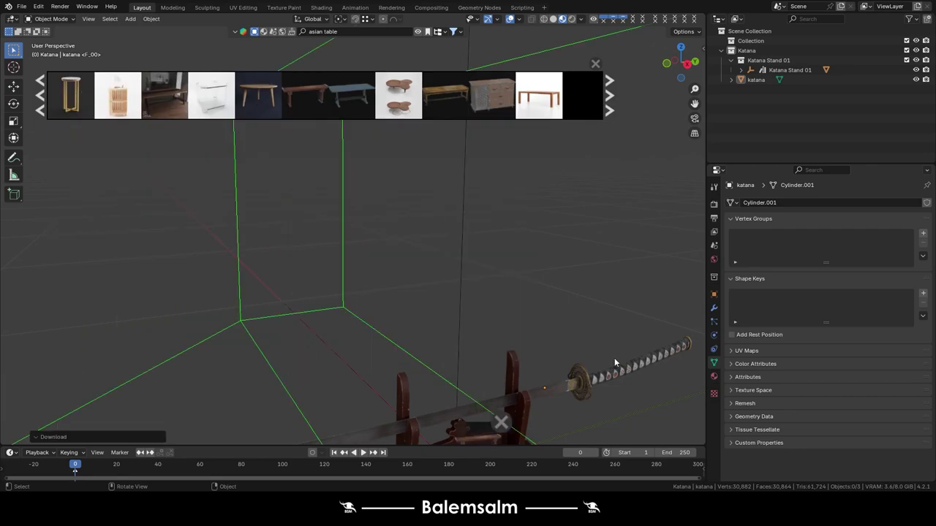
{"action": "left_click", "coordinate": [427, 32]}
{"action": "mouse_move", "coordinate": [403, 48]}
{"action": "middle_mouse_down"}
{"action": "mouse_move", "coordinate": [454, 356]}
{"action": "mouse_move", "coordinate": [354, 277]}
{"action": "mouse_move", "coordinate": [357, 291]}
{"action": "mouse_move", "coordinate": [400, 284]}
{"action": "mouse_move", "coordinate": [423, 299]}
{"action": "mouse_move", "coordinate": [315, 287]}
{"action": "middle_mouse_up"}
Lift Katana Stand 01 and the katana along Z above the table box.
{"action": "left_click", "coordinate": [775, 60]}
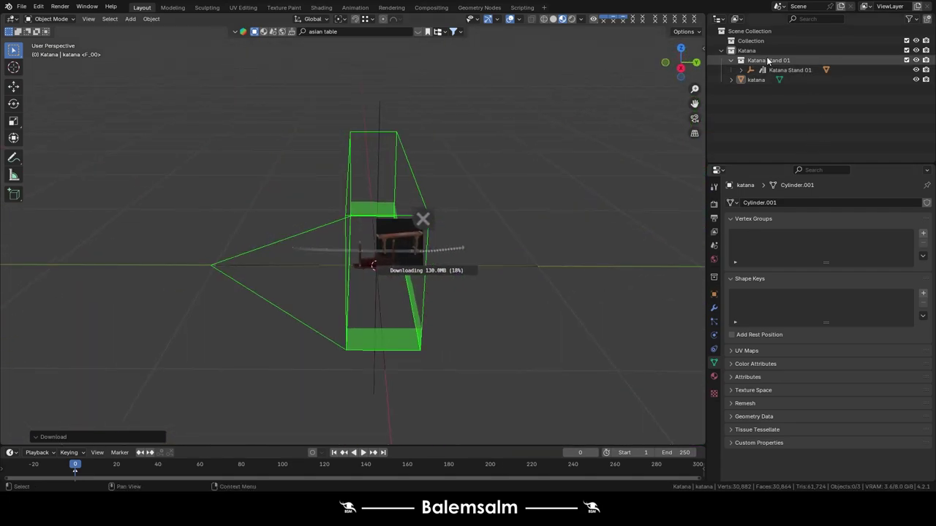
{"action": "left_click", "coordinate": [775, 79], "text": "shift"}
{"action": "middle_click_drag", "start_coordinate": [459, 237], "coordinate": [451, 248]}
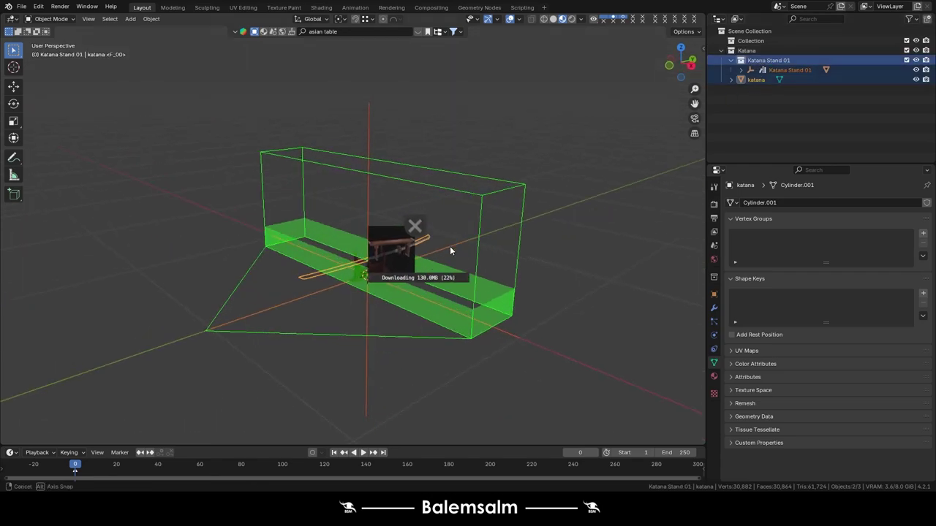
{"action": "key", "text": "g"}
{"action": "key", "text": "z"}
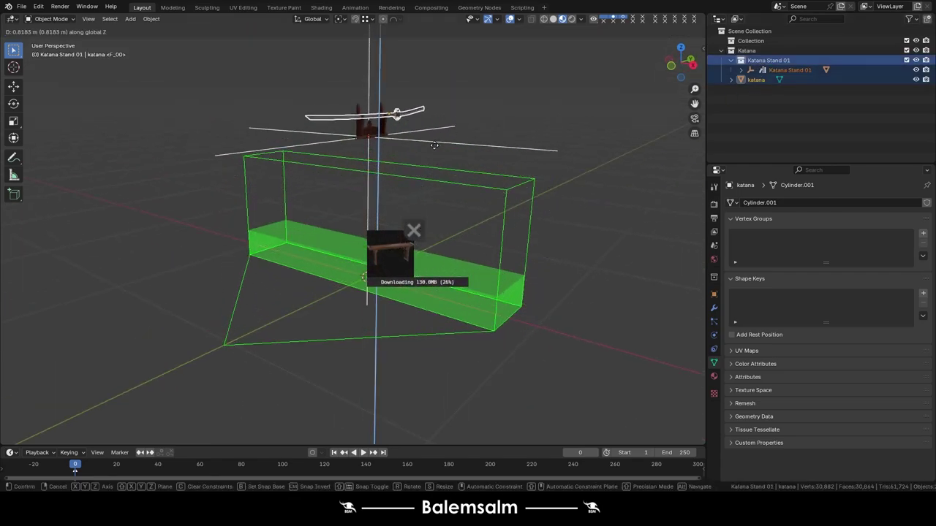
{"action": "left_click", "coordinate": [608, 86]}
{"action": "left_click", "coordinate": [608, 84]}
Rotate the katana and stand -90° about Z.
{"action": "middle_click_drag", "start_coordinate": [413, 131], "coordinate": [453, 97]}
{"action": "left_click_drag", "start_coordinate": [453, 98], "coordinate": [245, 158]}
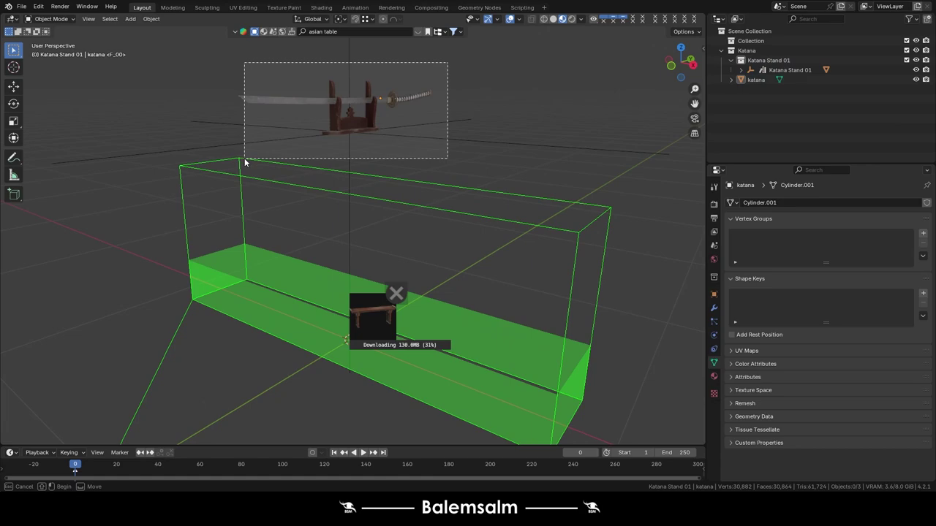
{"action": "key", "text": "KP_1"}
{"action": "type", "text": "rz"}
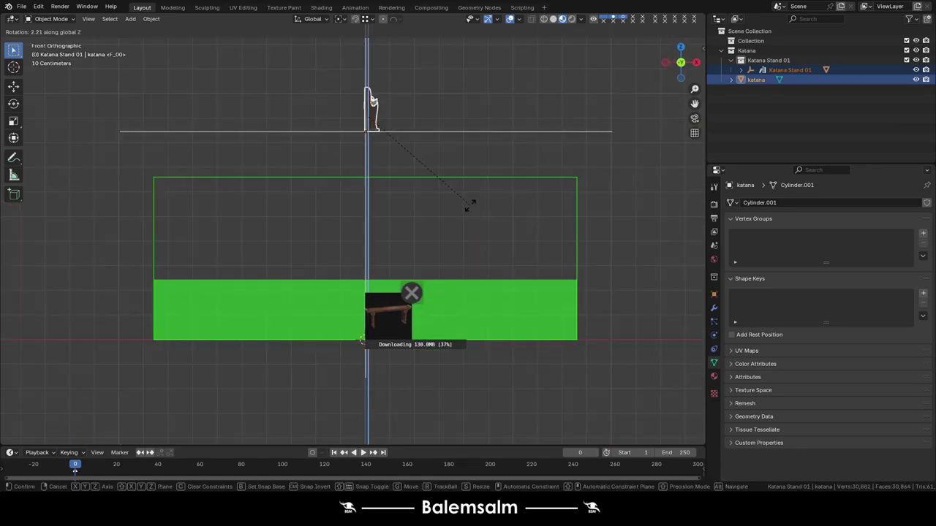
{"action": "type", "text": "0"}
{"action": "left_click", "coordinate": [469, 201]}
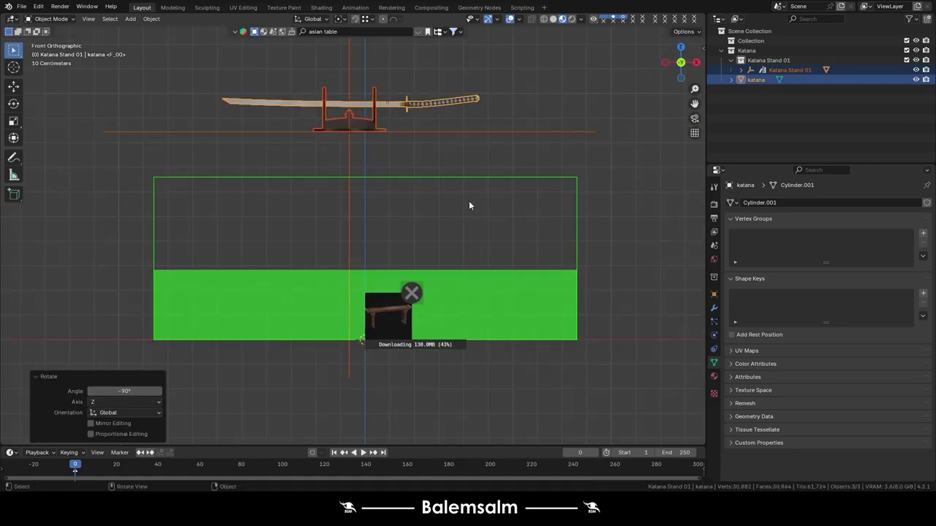
{"action": "scroll", "coordinate": [365, 143], "scroll_direction": "up", "scroll_amount": 3}
Lower the katana and stand into place and save 2024.09.23.katana.blend.
{"action": "key", "text": "g"}
{"action": "left_click", "coordinate": [391, 231]}
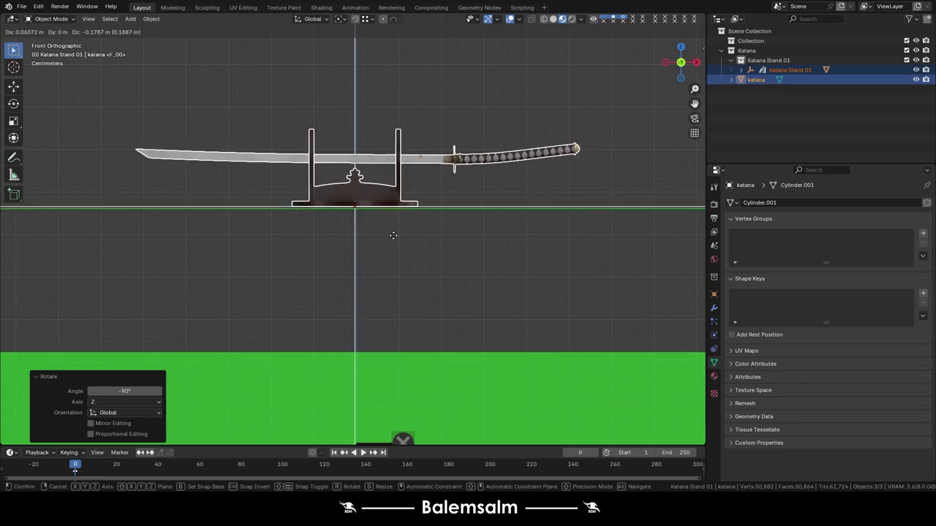
{"action": "scroll", "coordinate": [391, 234], "scroll_direction": "down", "scroll_amount": 2}
{"action": "left_click_drag", "start_coordinate": [367, 130], "coordinate": [369, 366]}
{"action": "mouse_move", "coordinate": [432, 246]}
{"action": "middle_mouse_down"}
{"action": "mouse_move", "coordinate": [351, 264]}
{"action": "mouse_move", "coordinate": [148, 270]}
{"action": "mouse_move", "coordinate": [304, 295]}
{"action": "mouse_move", "coordinate": [409, 261]}
{"action": "middle_mouse_up"}
{"action": "key", "text": "ctrl+s"}
{"action": "left_click", "coordinate": [353, 225]}
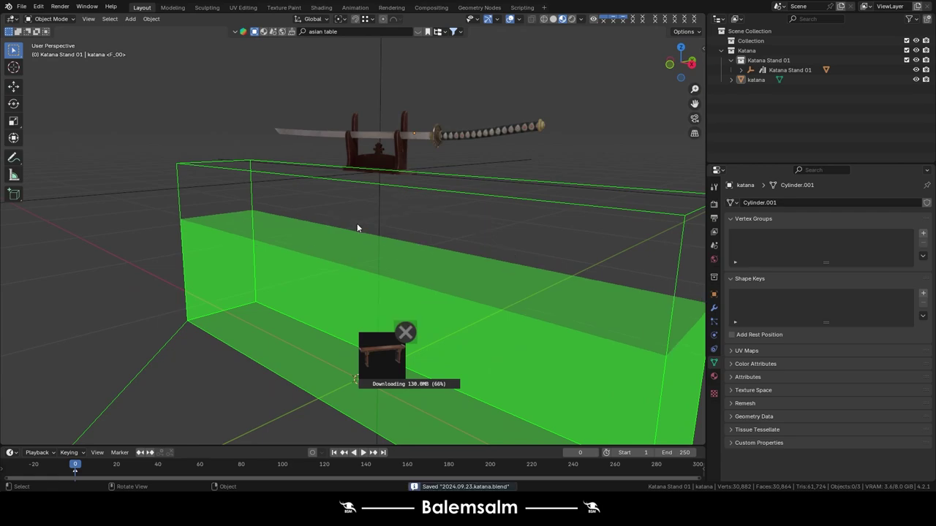
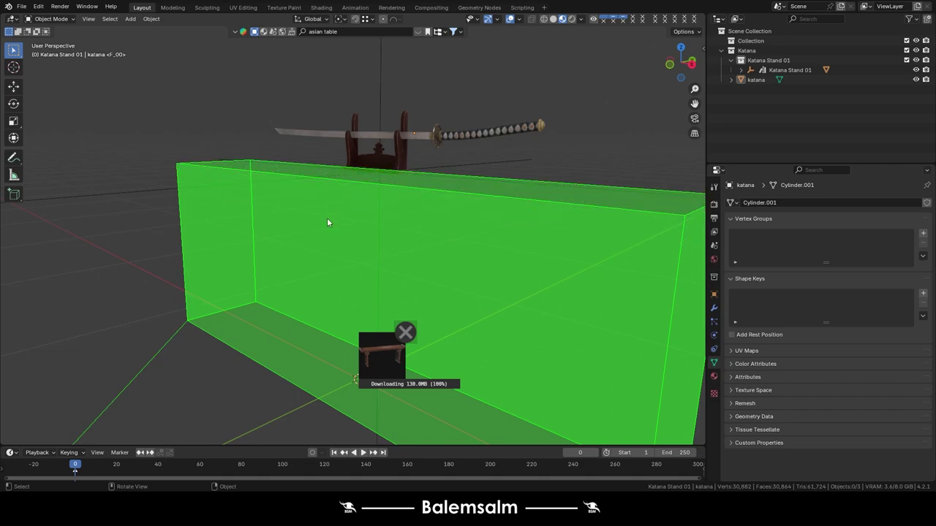
Select the katana stand and the katana above the newly placed console table.
{"action": "middle_click_drag", "start_coordinate": [307, 214], "coordinate": [322, 221]}
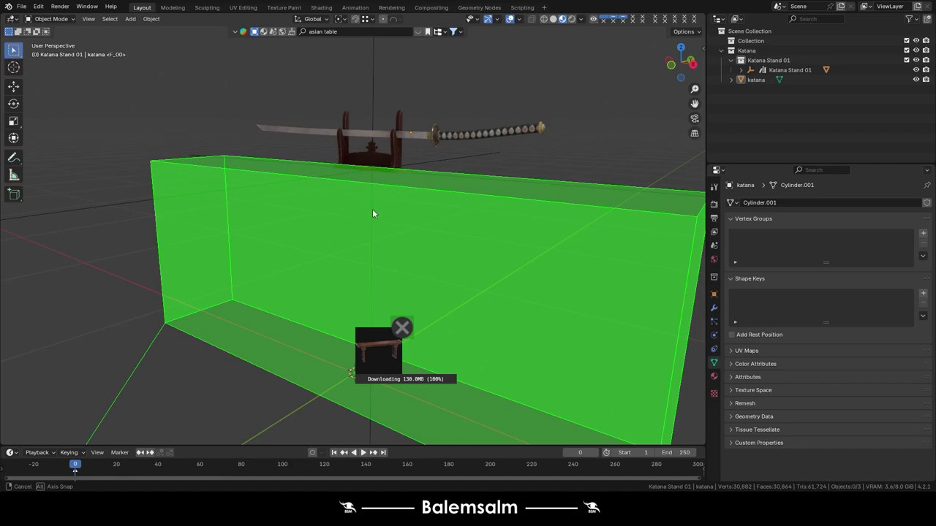
{"action": "mouse_move", "coordinate": [372, 209]}
{"action": "middle_mouse_down"}
{"action": "mouse_move", "coordinate": [336, 154]}
{"action": "mouse_move", "coordinate": [350, 150]}
{"action": "mouse_move", "coordinate": [338, 199]}
{"action": "middle_mouse_up"}
{"action": "scroll", "coordinate": [314, 191], "scroll_direction": "up", "scroll_amount": 3}
{"action": "scroll", "coordinate": [418, 218], "scroll_direction": "up", "scroll_amount": 3}
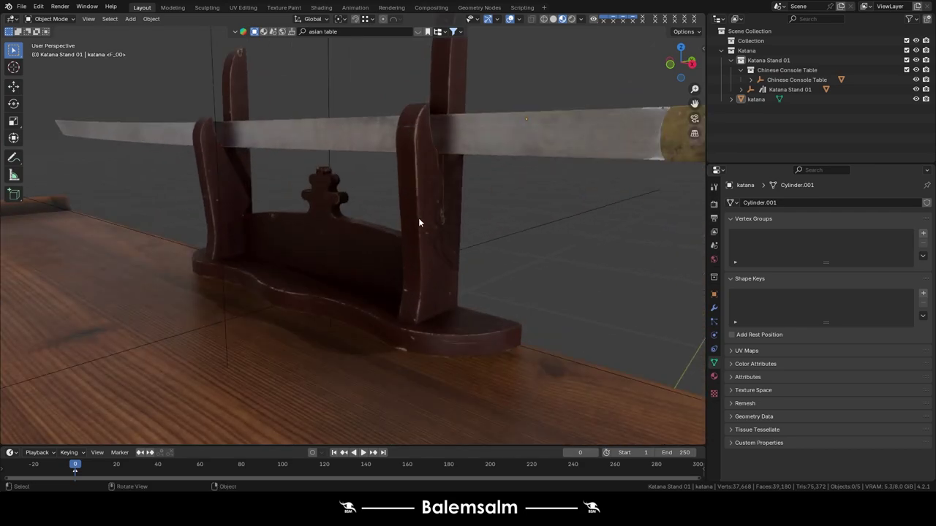
{"action": "left_click", "coordinate": [418, 217]}
{"action": "left_click", "coordinate": [480, 149], "text": "shift"}
{"action": "scroll", "coordinate": [408, 206], "scroll_direction": "down", "scroll_amount": 3}
{"action": "left_click", "coordinate": [302, 262]}
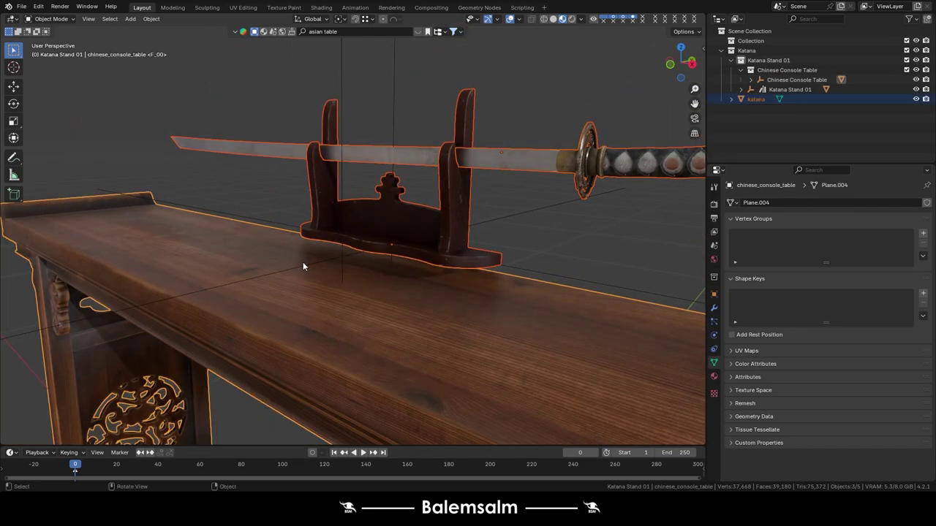
{"action": "left_click", "coordinate": [294, 269]}
{"action": "scroll", "coordinate": [319, 264], "scroll_direction": "up", "scroll_amount": 3}
{"action": "left_click", "coordinate": [430, 231]}
{"action": "scroll", "coordinate": [436, 209], "scroll_direction": "down", "scroll_amount": 2}
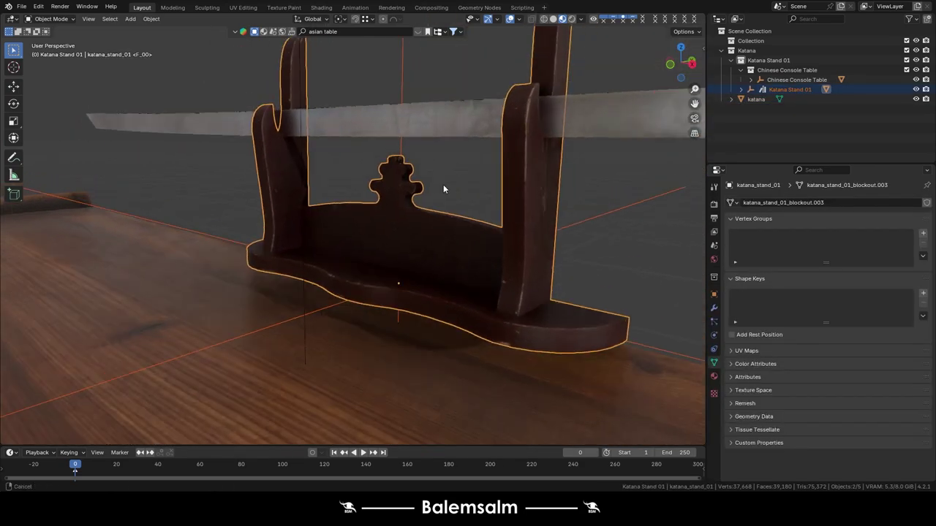
{"action": "scroll", "coordinate": [443, 184], "scroll_direction": "down", "scroll_amount": 2}
{"action": "left_click", "coordinate": [424, 177], "text": "shift"}
In top orthographic view, shift the katana and stand along Y over the tabletop.
{"action": "key", "text": "grave"}
{"action": "left_click", "coordinate": [425, 167]}
{"action": "middle_click_drag", "start_coordinate": [424, 217], "coordinate": [390, 139]}
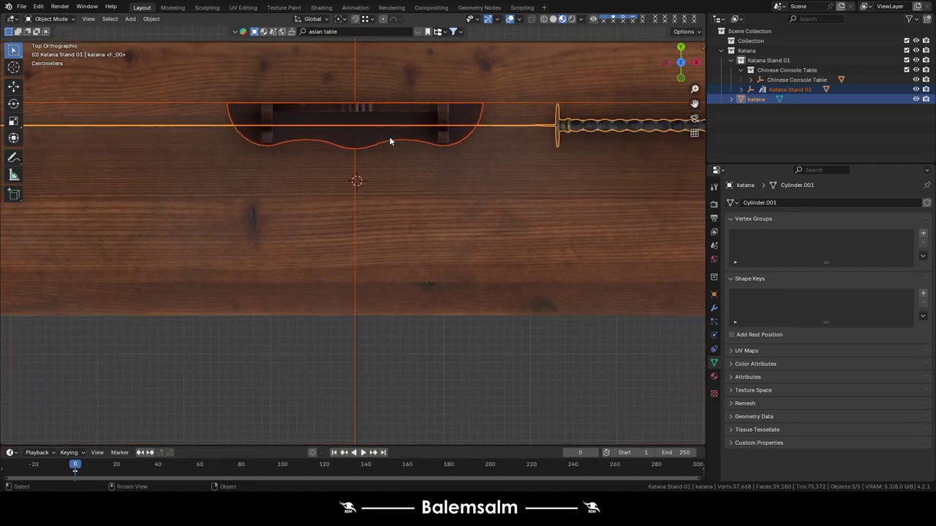
{"action": "key", "text": "g"}
{"action": "key", "text": "y"}
{"action": "left_click", "coordinate": [375, 204]}
Lower the katana and stand along Z until the stand rests on the tabletop.
{"action": "mouse_move", "coordinate": [375, 203]}
{"action": "middle_mouse_down"}
{"action": "mouse_move", "coordinate": [307, 115]}
{"action": "mouse_move", "coordinate": [271, 122]}
{"action": "mouse_move", "coordinate": [275, 136]}
{"action": "middle_mouse_up"}
{"action": "key", "text": "g"}
{"action": "key", "text": "z"}
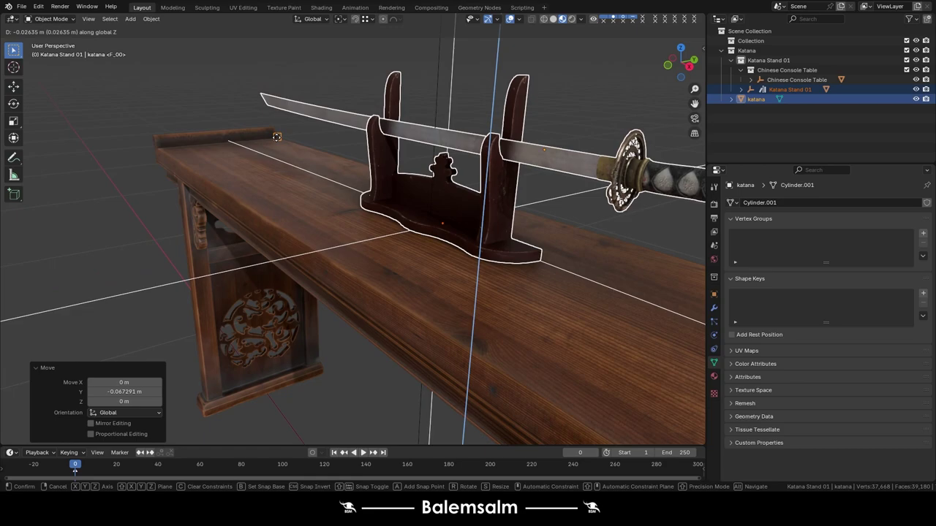
{"action": "left_click", "coordinate": [277, 150]}
{"action": "scroll", "coordinate": [401, 187], "scroll_direction": "up", "scroll_amount": 5}
{"action": "middle_click_drag", "start_coordinate": [402, 187], "coordinate": [386, 175]}
{"action": "key", "text": "g"}
{"action": "key", "text": "z"}
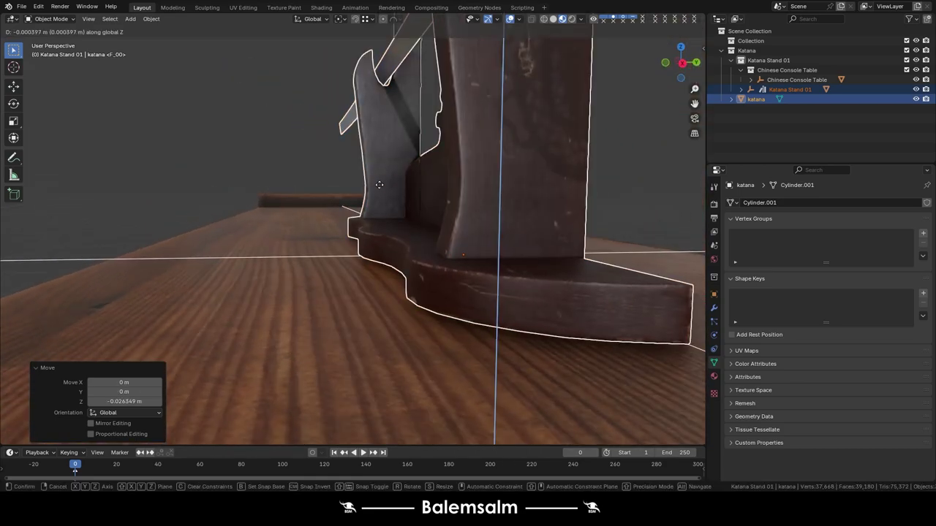
{"action": "left_click", "coordinate": [365, 297]}
Orbit out to view the whole table and deselect the katana and stand.
{"action": "scroll", "coordinate": [365, 297], "scroll_direction": "down", "scroll_amount": 5}
{"action": "mouse_move", "coordinate": [366, 297]}
{"action": "middle_mouse_down"}
{"action": "mouse_move", "coordinate": [487, 199]}
{"action": "mouse_move", "coordinate": [607, 210]}
{"action": "mouse_move", "coordinate": [357, 210]}
{"action": "mouse_move", "coordinate": [336, 221]}
{"action": "middle_mouse_up"}
{"action": "left_click", "coordinate": [517, 197]}
{"action": "scroll", "coordinate": [527, 208], "scroll_direction": "down", "scroll_amount": 3}
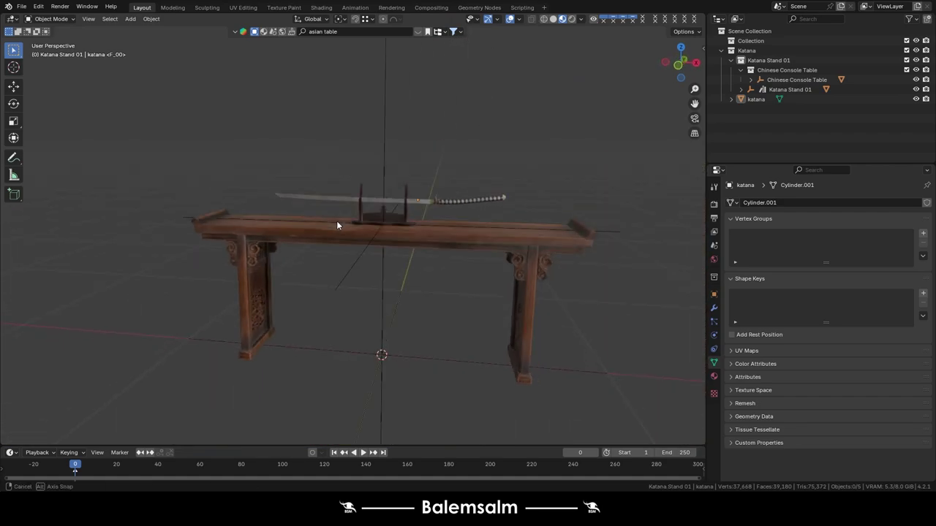
Show the asset results strip listing the 2207 'wall' assets.
{"action": "scroll", "coordinate": [389, 186], "scroll_direction": "up", "scroll_amount": 3}
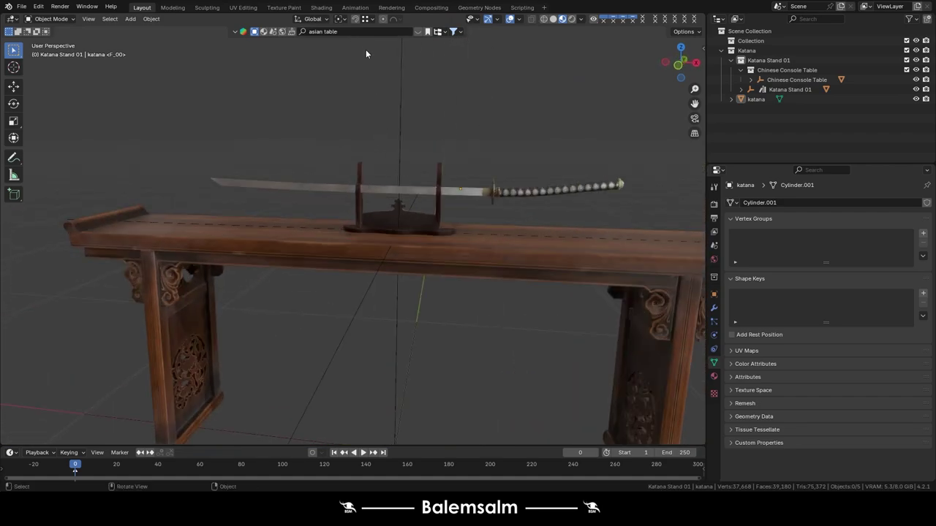
{"action": "left_click", "coordinate": [420, 33]}
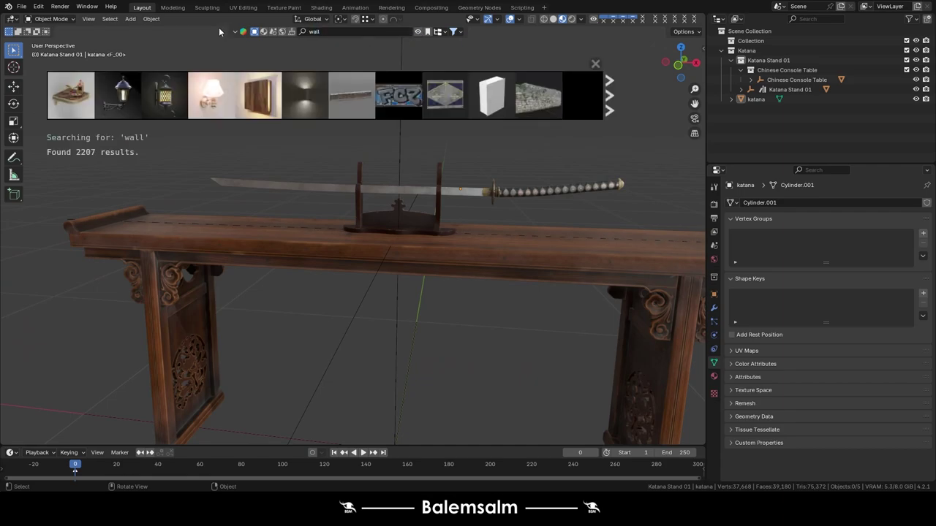
{"action": "mouse_move", "coordinate": [351, 96]}
{"action": "type", "text": "wall"}
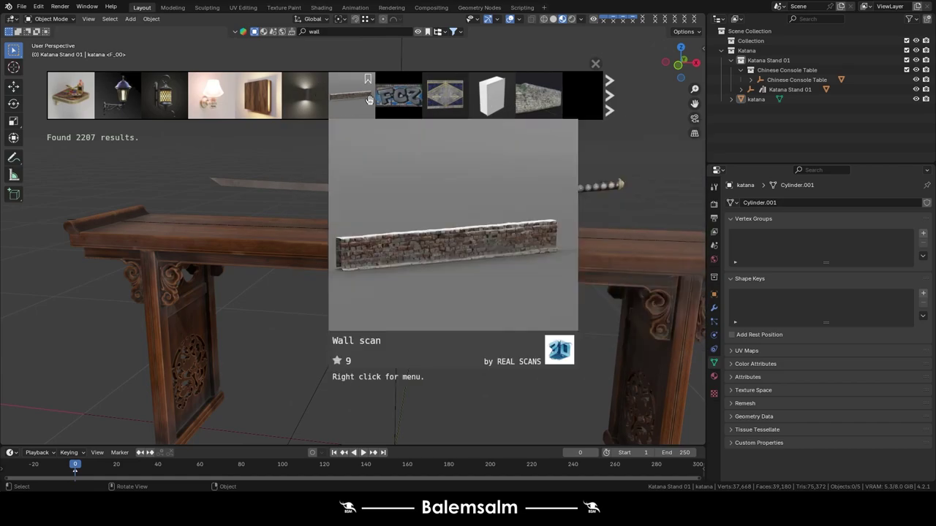
{"action": "scroll", "coordinate": [369, 100], "scroll_direction": "down", "scroll_amount": 2}
{"action": "scroll", "coordinate": [468, 101], "scroll_direction": "down", "scroll_amount": 4}
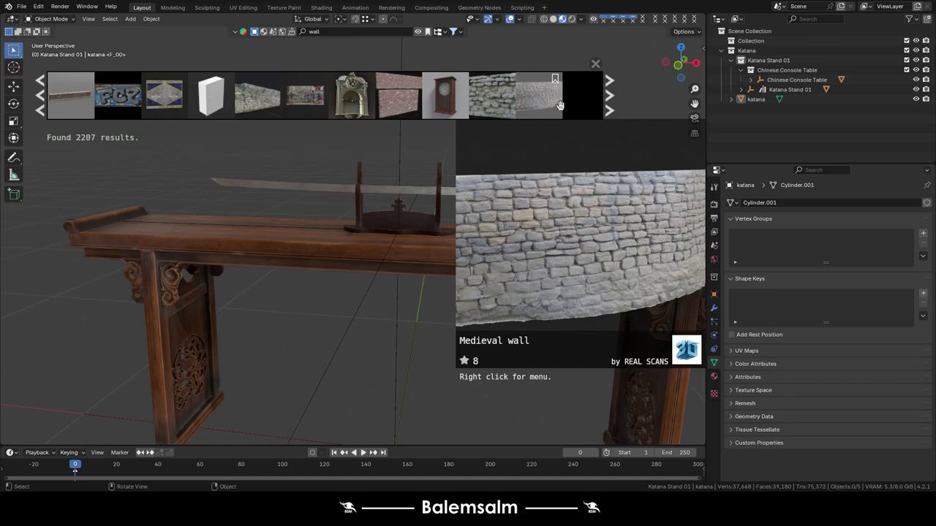
{"action": "scroll", "coordinate": [399, 98], "scroll_direction": "down", "scroll_amount": 5}
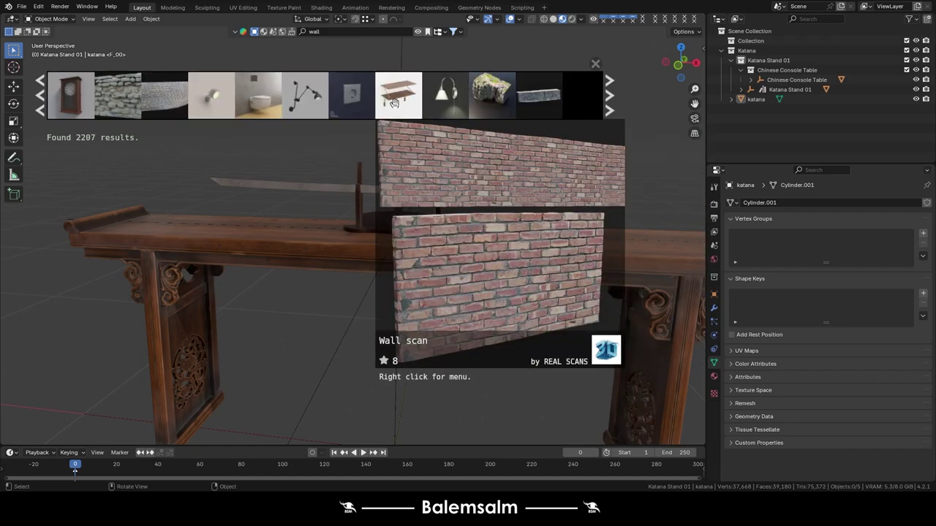
{"action": "scroll", "coordinate": [410, 99], "scroll_direction": "down", "scroll_amount": 6}
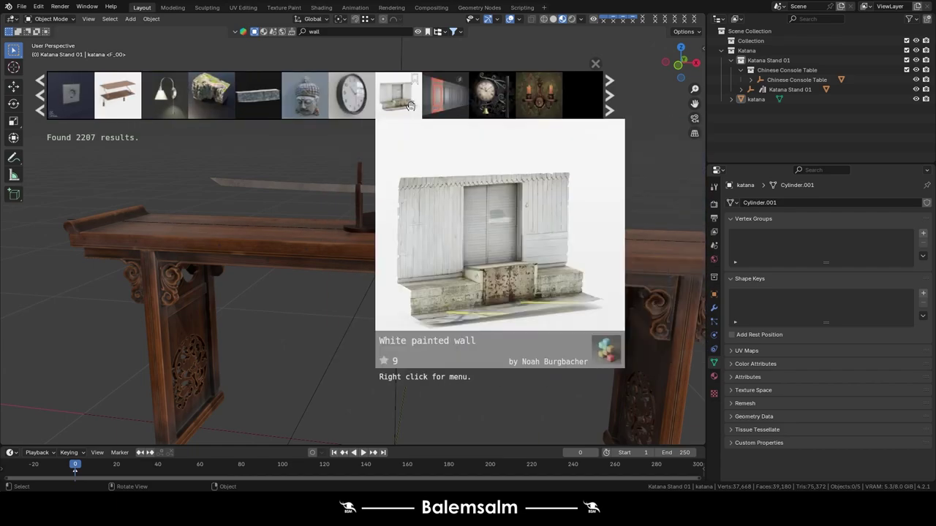
{"action": "scroll", "coordinate": [454, 100], "scroll_direction": "down", "scroll_amount": 3}
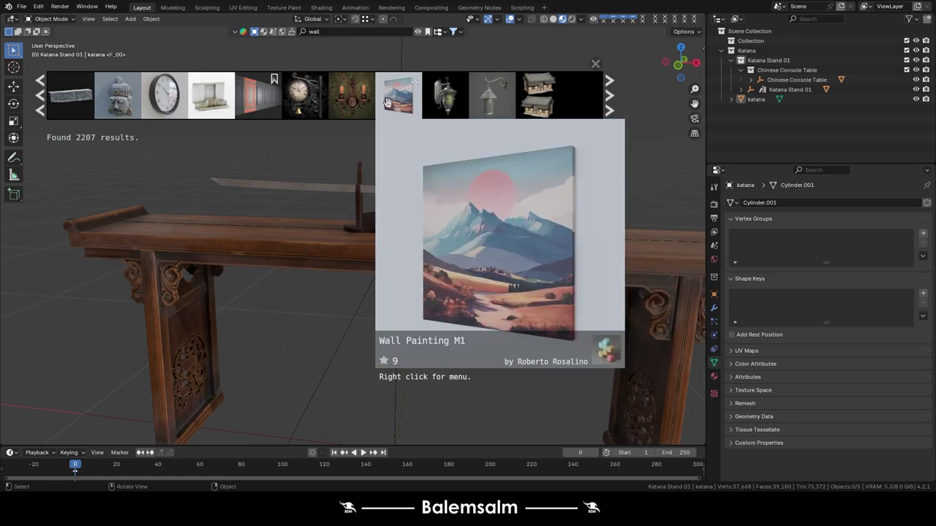
{"action": "scroll", "coordinate": [448, 103], "scroll_direction": "down", "scroll_amount": 7}
{"action": "scroll", "coordinate": [304, 95], "scroll_direction": "down", "scroll_amount": 3}
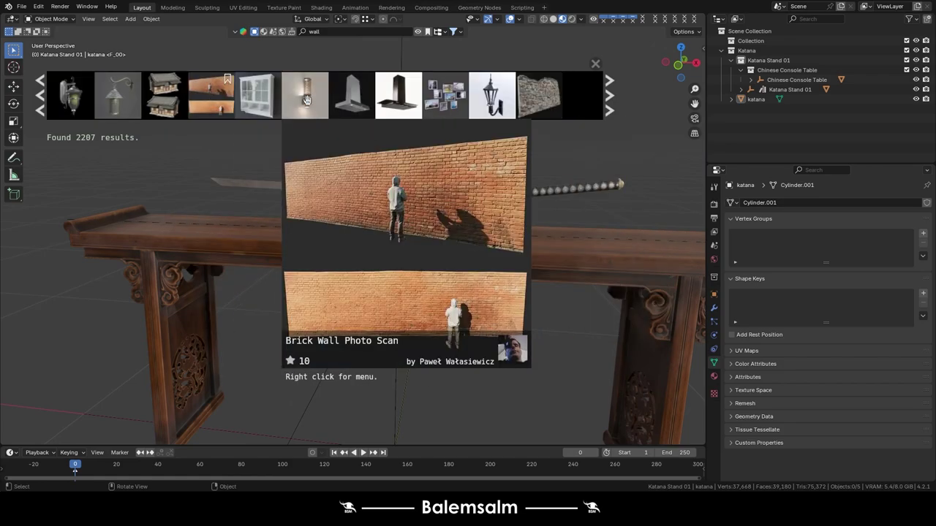
{"action": "scroll", "coordinate": [351, 95], "scroll_direction": "down", "scroll_amount": 3}
{"action": "scroll", "coordinate": [439, 99], "scroll_direction": "down", "scroll_amount": 4}
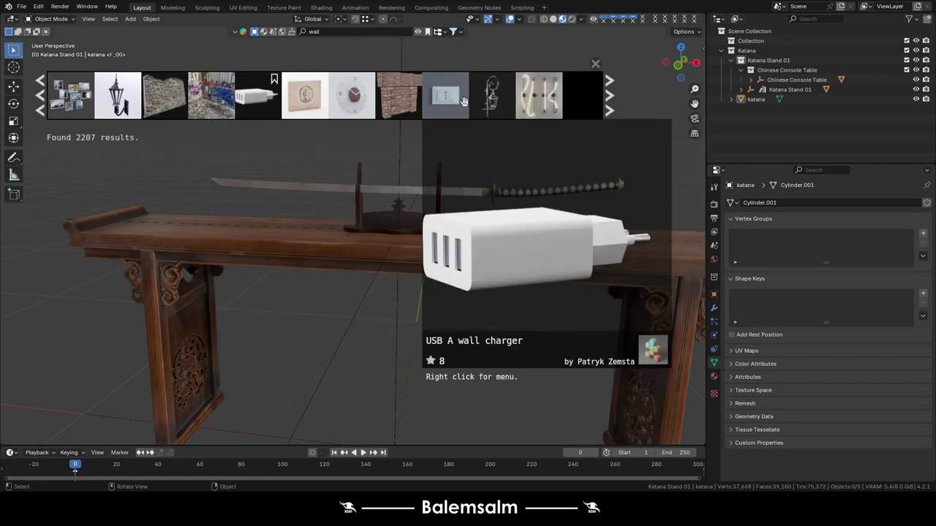
{"action": "scroll", "coordinate": [428, 100], "scroll_direction": "down", "scroll_amount": 3}
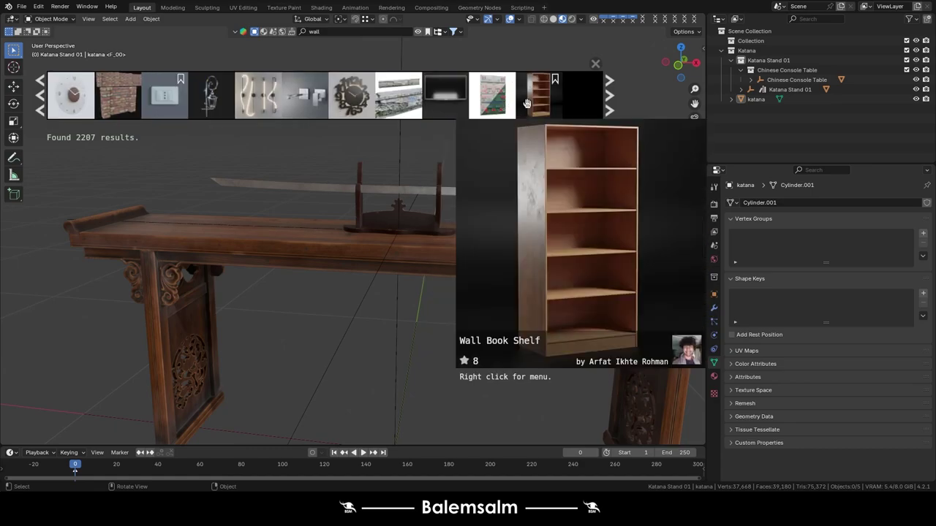
{"action": "scroll", "coordinate": [505, 99], "scroll_direction": "down", "scroll_amount": 3}
{"action": "scroll", "coordinate": [504, 98], "scroll_direction": "down", "scroll_amount": 3}
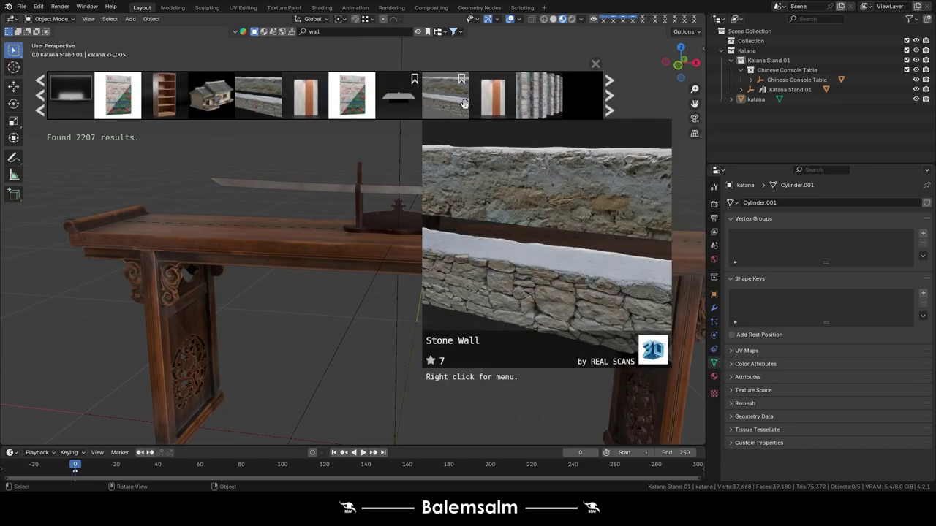
{"action": "scroll", "coordinate": [468, 103], "scroll_direction": "down", "scroll_amount": 3}
{"action": "scroll", "coordinate": [441, 96], "scroll_direction": "down", "scroll_amount": 6}
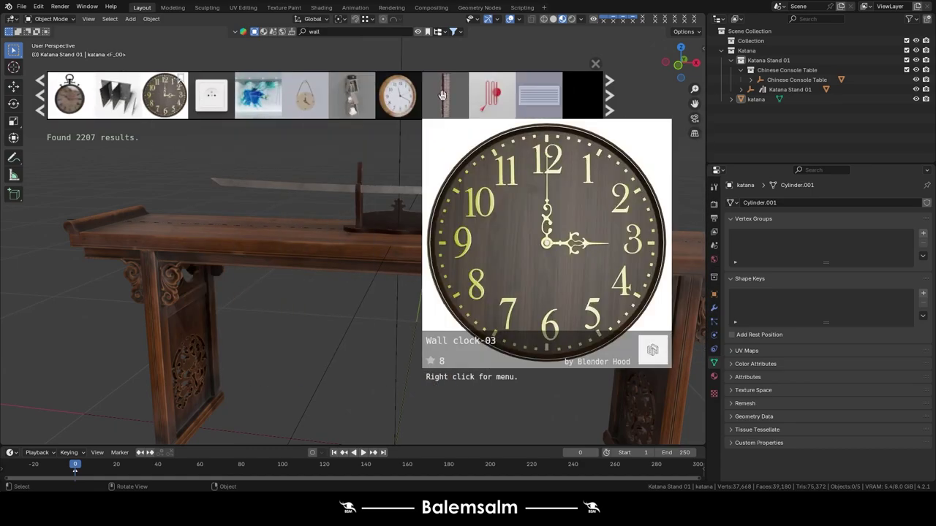
{"action": "scroll", "coordinate": [468, 103], "scroll_direction": "down", "scroll_amount": 6}
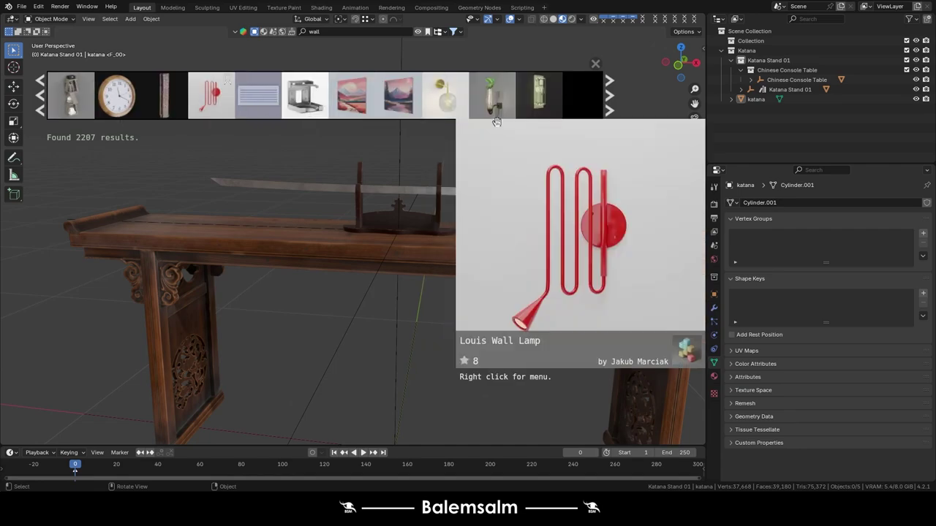
{"action": "scroll", "coordinate": [468, 95], "scroll_direction": "down", "scroll_amount": 3}
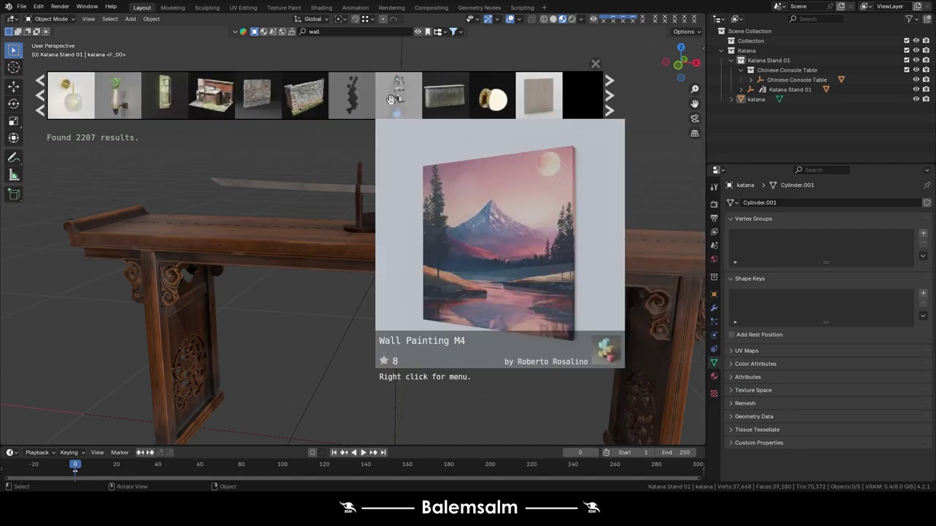
{"action": "scroll", "coordinate": [399, 95], "scroll_direction": "down", "scroll_amount": 3}
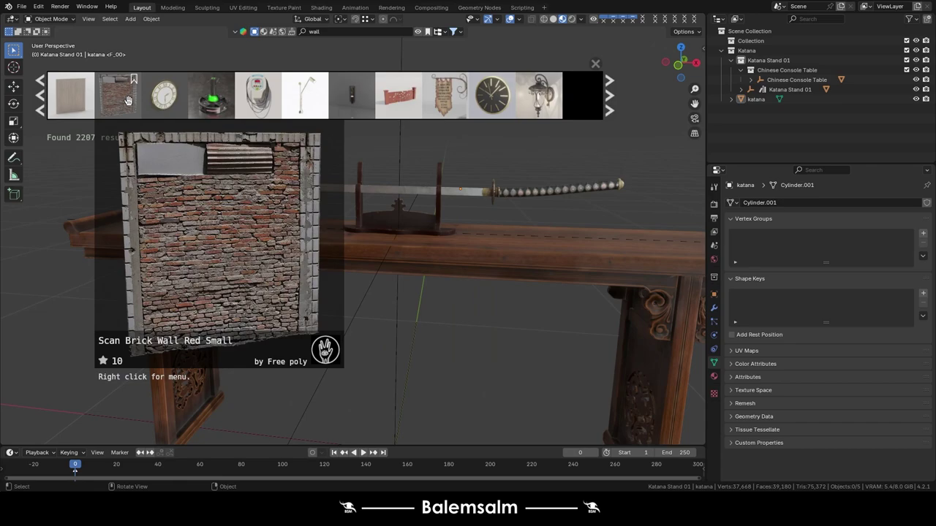
{"action": "scroll", "coordinate": [398, 95], "scroll_direction": "down", "scroll_amount": 5}
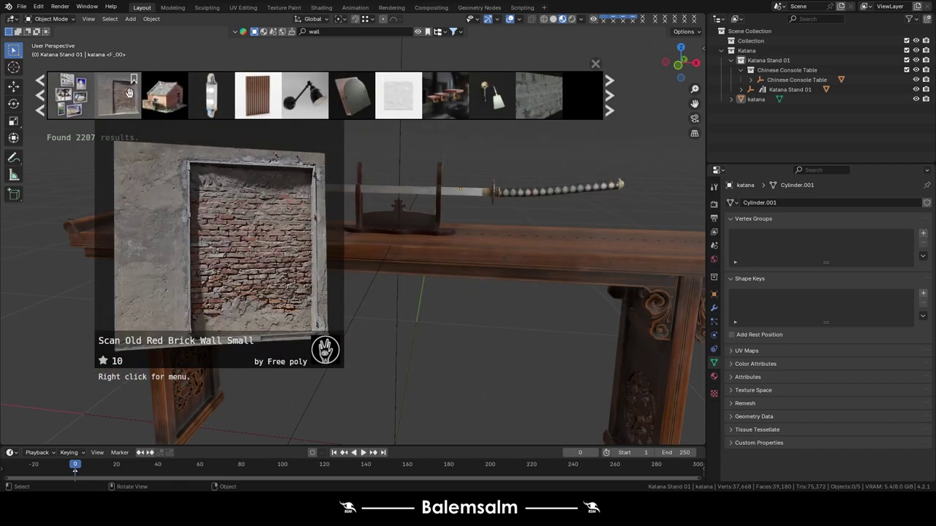
{"action": "scroll", "coordinate": [543, 103], "scroll_direction": "down", "scroll_amount": 1}
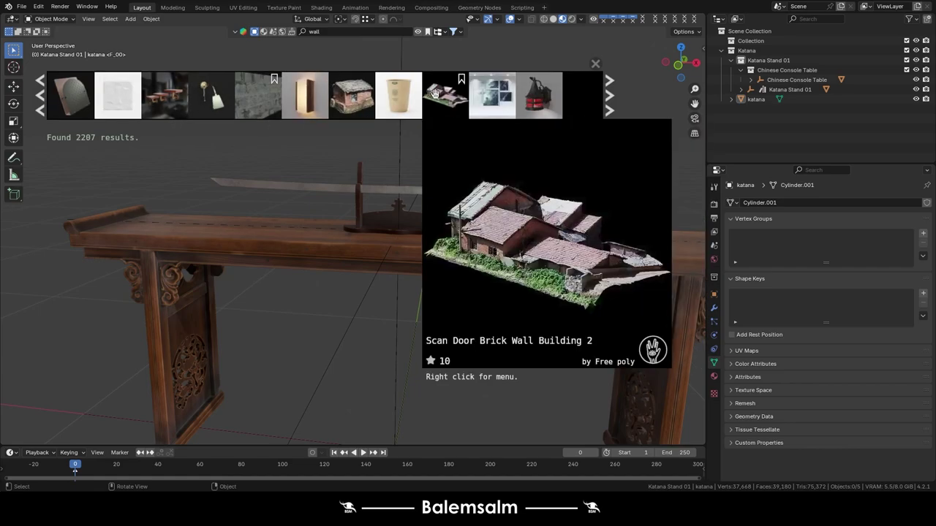
{"action": "scroll", "coordinate": [519, 102], "scroll_direction": "down", "scroll_amount": 1}
{"action": "scroll", "coordinate": [497, 103], "scroll_direction": "down", "scroll_amount": 1}
{"action": "scroll", "coordinate": [470, 103], "scroll_direction": "down", "scroll_amount": 1}
{"action": "scroll", "coordinate": [468, 102], "scroll_direction": "down", "scroll_amount": 1}
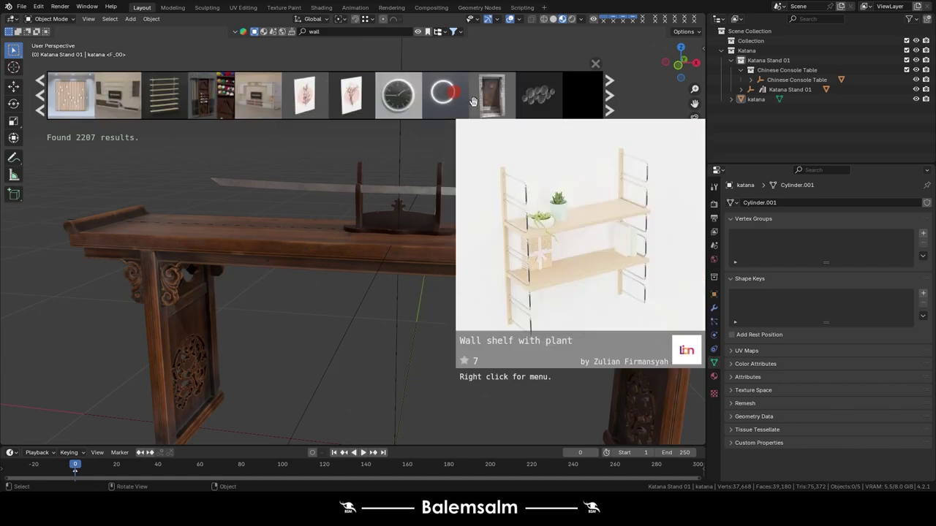
{"action": "scroll", "coordinate": [457, 103], "scroll_direction": "down", "scroll_amount": 1}
{"action": "scroll", "coordinate": [446, 104], "scroll_direction": "down", "scroll_amount": 1}
{"action": "scroll", "coordinate": [433, 105], "scroll_direction": "down", "scroll_amount": 1}
{"action": "scroll", "coordinate": [438, 104], "scroll_direction": "down", "scroll_amount": 1}
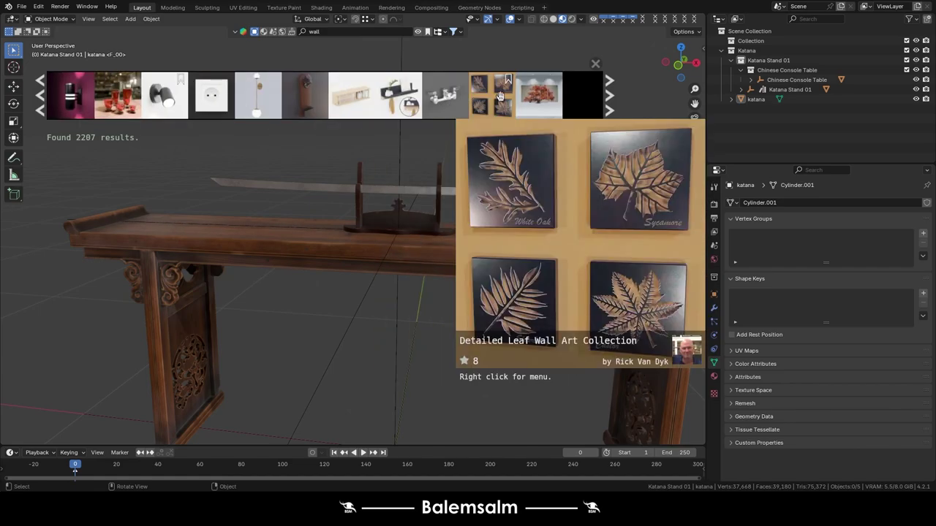
{"action": "scroll", "coordinate": [476, 98], "scroll_direction": "down", "scroll_amount": 1}
{"action": "scroll", "coordinate": [487, 96], "scroll_direction": "down", "scroll_amount": 1}
{"action": "scroll", "coordinate": [486, 95], "scroll_direction": "down", "scroll_amount": 1}
{"action": "scroll", "coordinate": [481, 94], "scroll_direction": "down", "scroll_amount": 1}
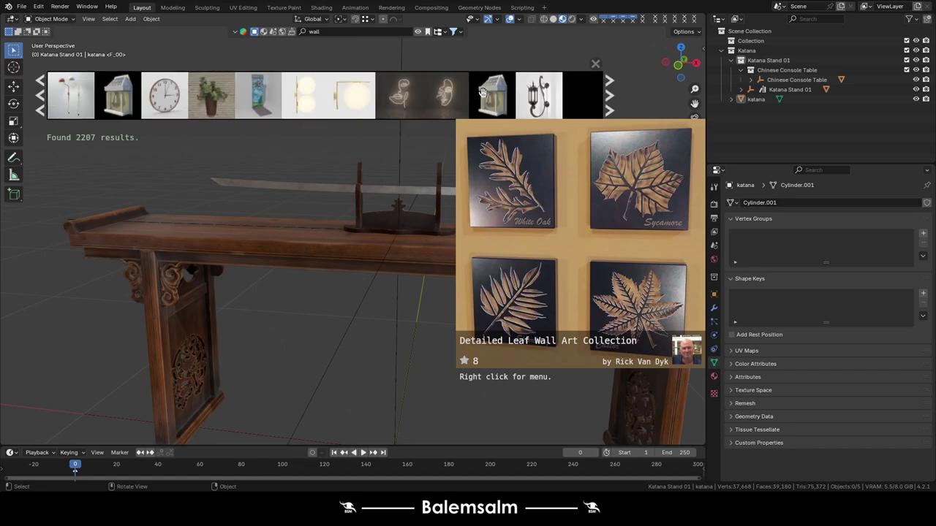
{"action": "scroll", "coordinate": [473, 94], "scroll_direction": "down", "scroll_amount": 1}
{"action": "scroll", "coordinate": [465, 95], "scroll_direction": "down", "scroll_amount": 1}
{"action": "scroll", "coordinate": [457, 96], "scroll_direction": "down", "scroll_amount": 1}
{"action": "scroll", "coordinate": [457, 95], "scroll_direction": "down", "scroll_amount": 1}
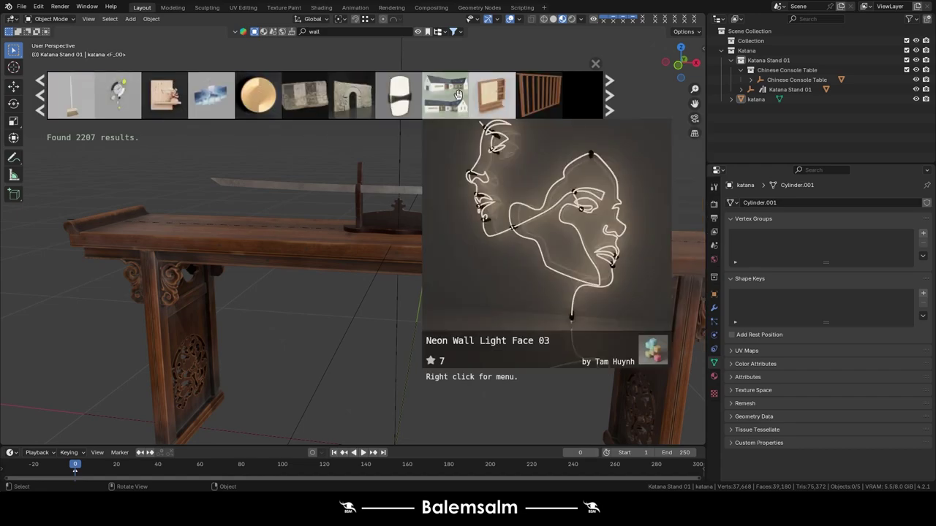
{"action": "scroll", "coordinate": [482, 95], "scroll_direction": "down", "scroll_amount": 1}
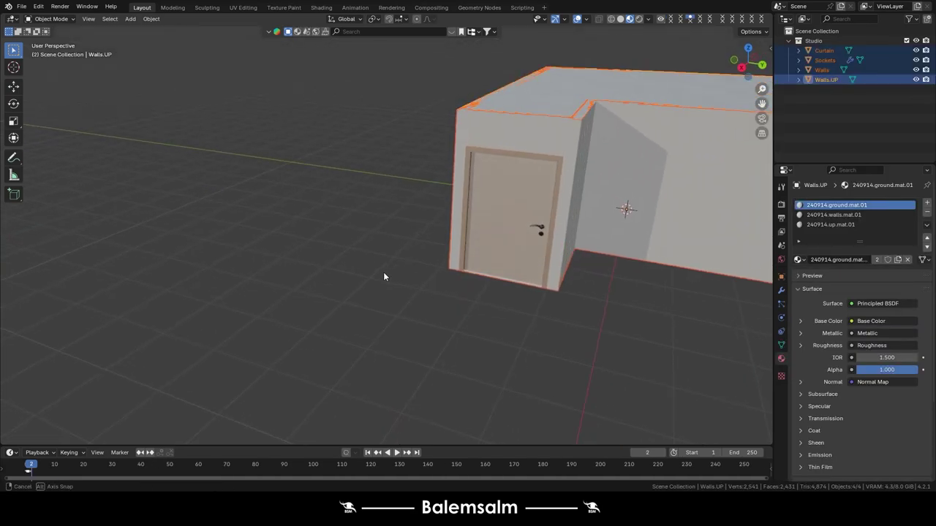
In the room file, select all studio room objects and right-click the Studio collection to copy them.
{"action": "scroll", "coordinate": [650, 147], "scroll_direction": "up", "scroll_amount": 4}
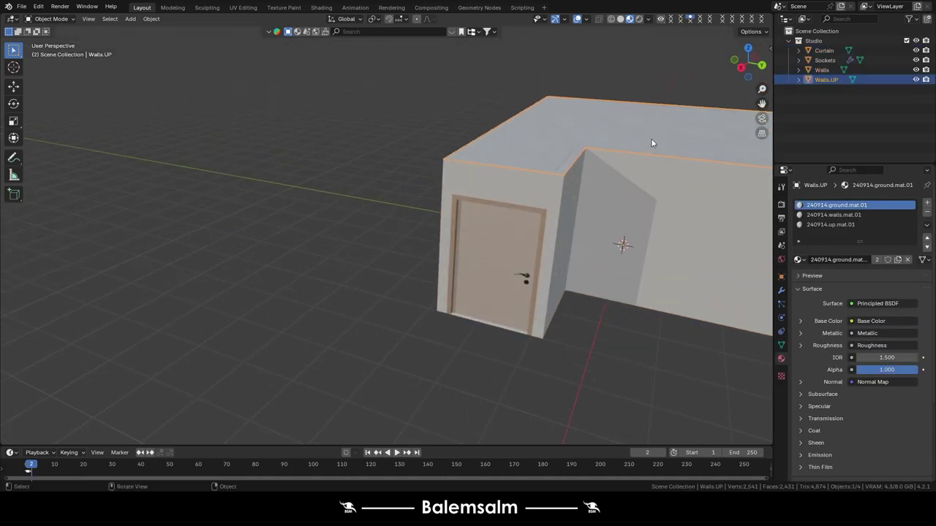
{"action": "key", "text": "h"}
{"action": "mouse_move", "coordinate": [651, 138]}
{"action": "middle_mouse_down"}
{"action": "mouse_move", "coordinate": [703, 179]}
{"action": "mouse_move", "coordinate": [453, 127]}
{"action": "middle_mouse_up"}
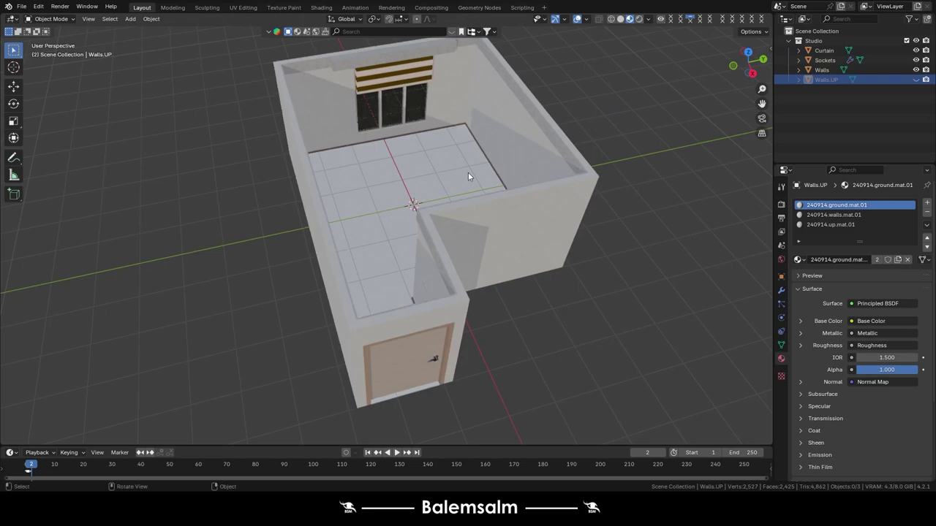
{"action": "key", "text": "alt+h"}
{"action": "key", "text": "a"}
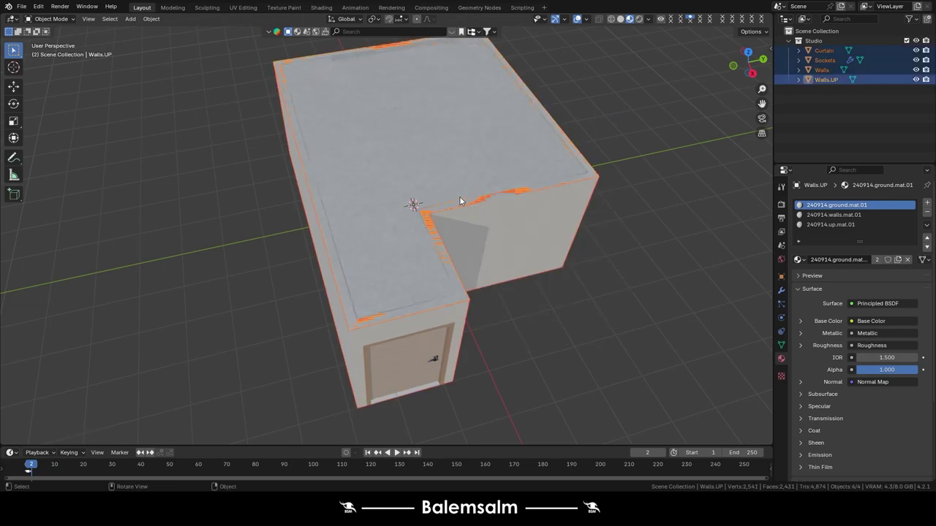
{"action": "right_click", "coordinate": [811, 39]}
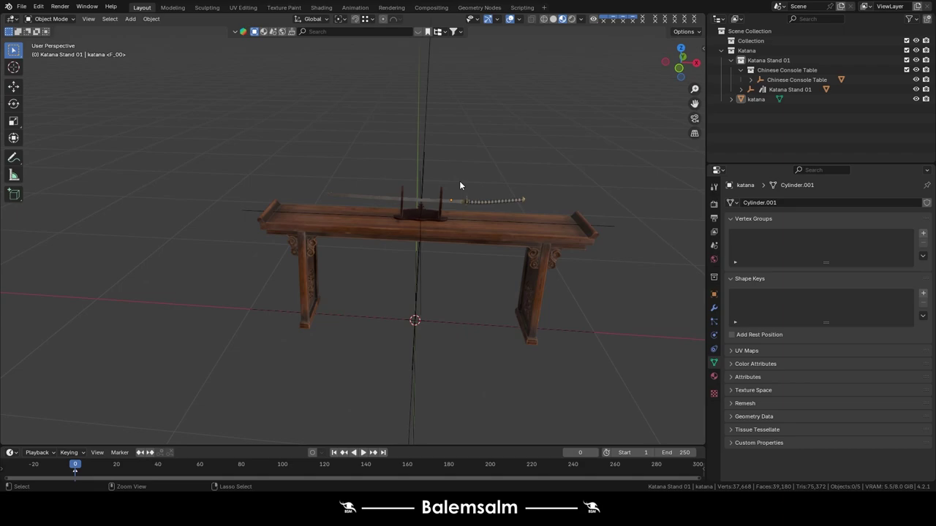
Paste the four studio room objects and hide the Walls.UP roof slab.
{"action": "key", "text": "ctrl+v"}
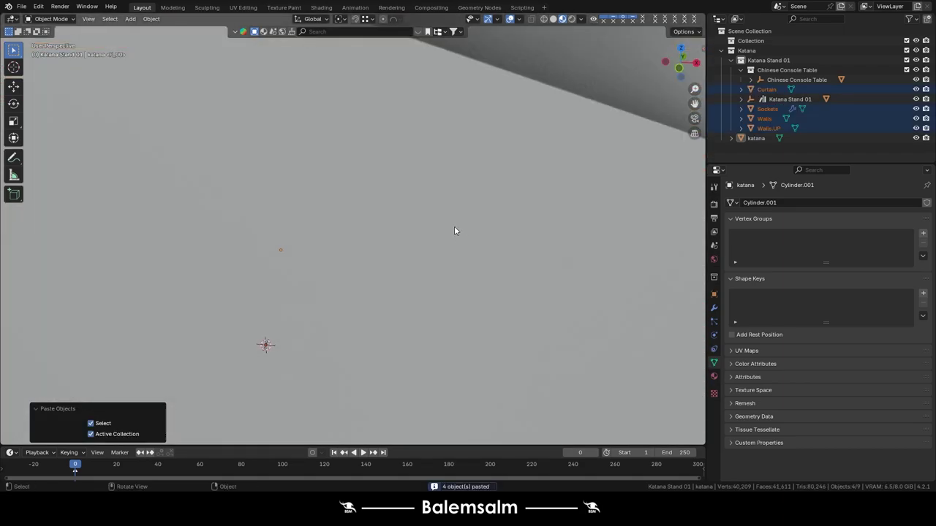
{"action": "scroll", "coordinate": [457, 230], "scroll_direction": "down", "scroll_amount": 1}
{"action": "scroll", "coordinate": [460, 217], "scroll_direction": "down", "scroll_amount": 1}
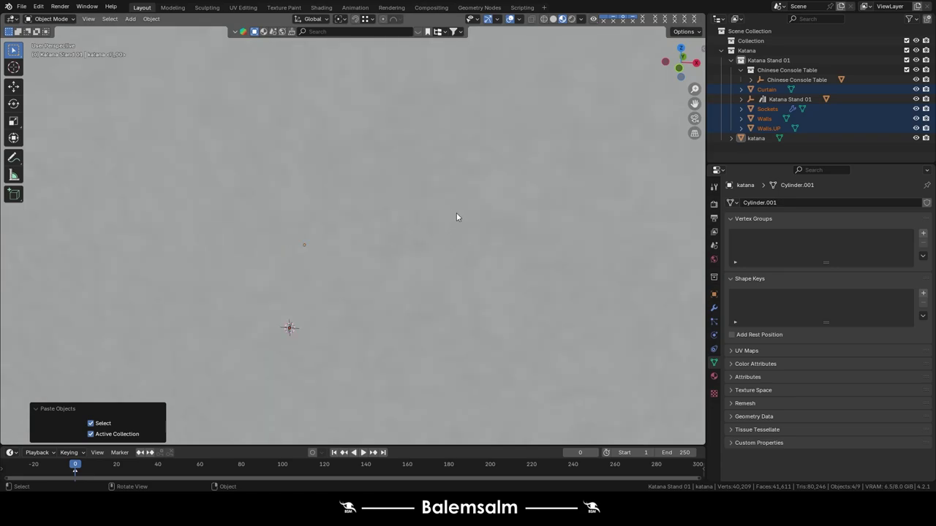
{"action": "scroll", "coordinate": [456, 215], "scroll_direction": "down", "scroll_amount": 4}
{"action": "scroll", "coordinate": [452, 216], "scroll_direction": "down", "scroll_amount": 3}
{"action": "left_click", "coordinate": [457, 163]}
{"action": "scroll", "coordinate": [448, 155], "scroll_direction": "up", "scroll_amount": 3}
{"action": "key", "text": "h"}
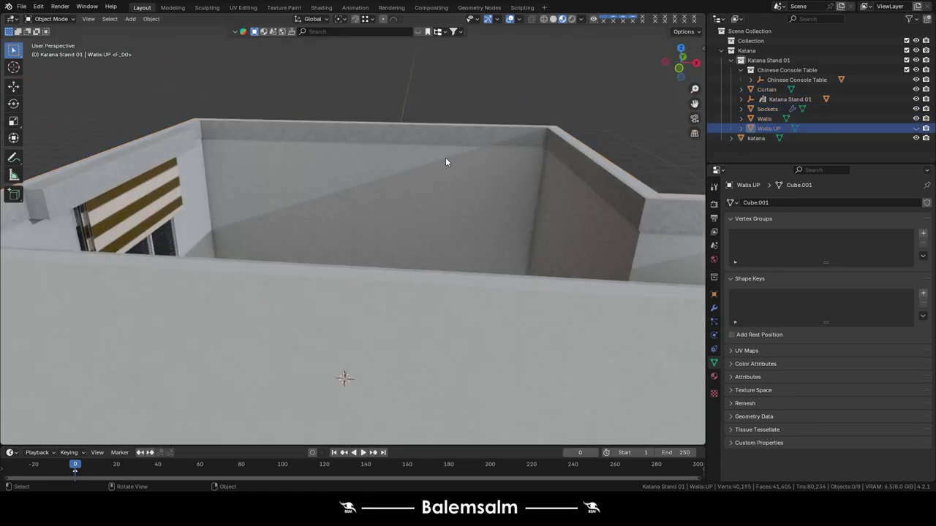
{"action": "middle_click_drag", "start_coordinate": [445, 157], "coordinate": [402, 198]}
{"action": "scroll", "coordinate": [435, 169], "scroll_direction": "up", "scroll_amount": 1}
{"action": "scroll", "coordinate": [436, 174], "scroll_direction": "up", "scroll_amount": 2}
Move Curtain, Sockets and Katana Stand 01 into a new 'studio' collection.
{"action": "left_click", "coordinate": [766, 109], "text": "shift"}
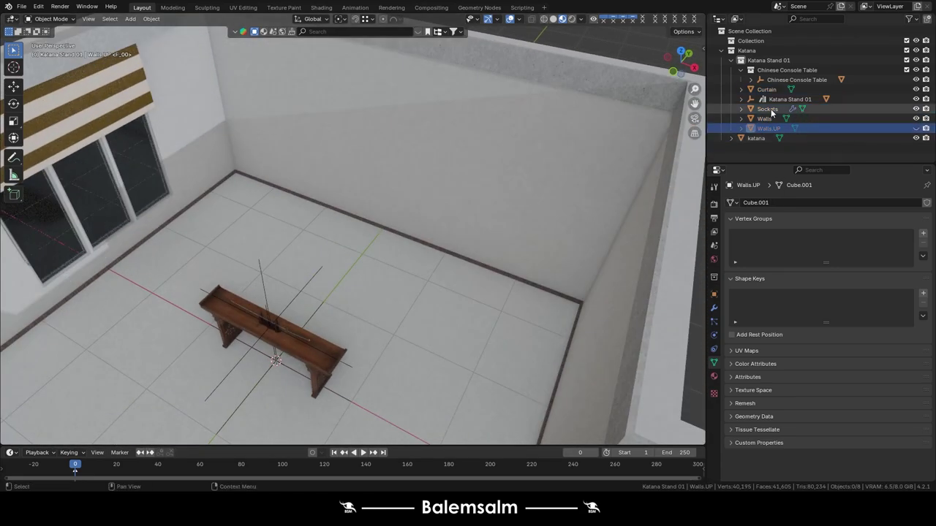
{"action": "left_click", "coordinate": [768, 138], "text": "shift"}
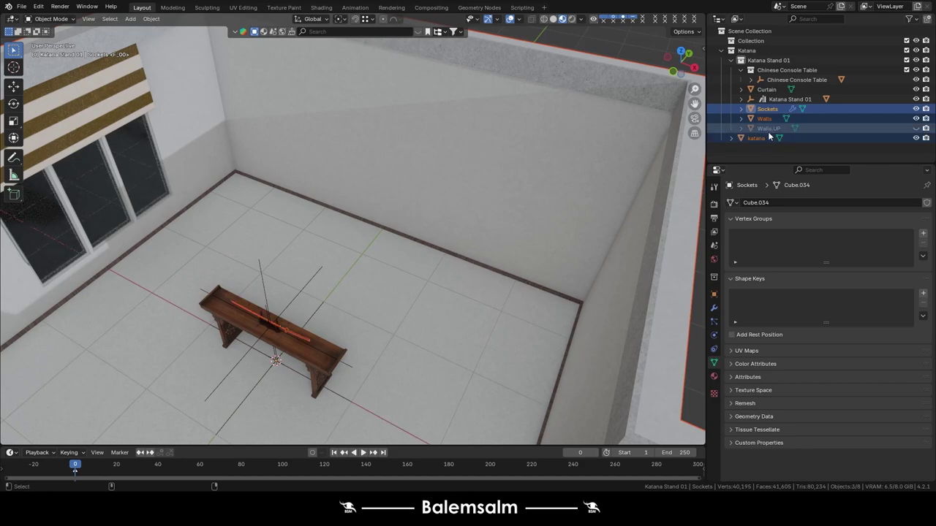
{"action": "left_click", "coordinate": [767, 108]}
{"action": "left_click", "coordinate": [766, 90], "text": "shift"}
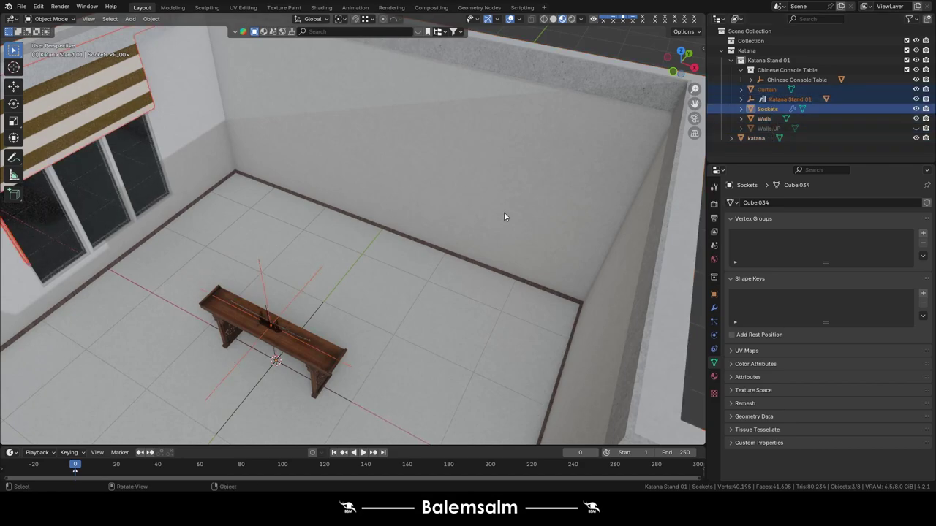
{"action": "key", "text": "m"}
{"action": "left_click", "coordinate": [574, 438]}
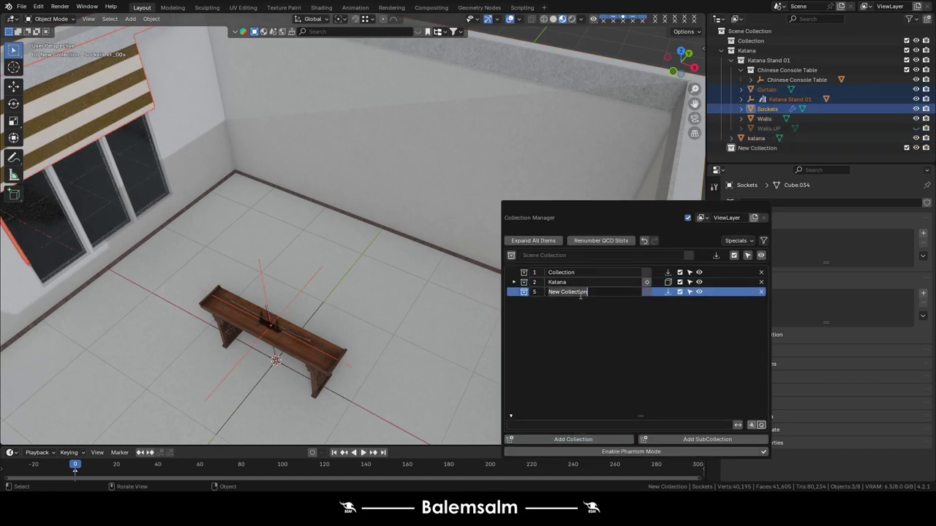
{"action": "type", "text": "studio"}
{"action": "key", "text": "Return"}
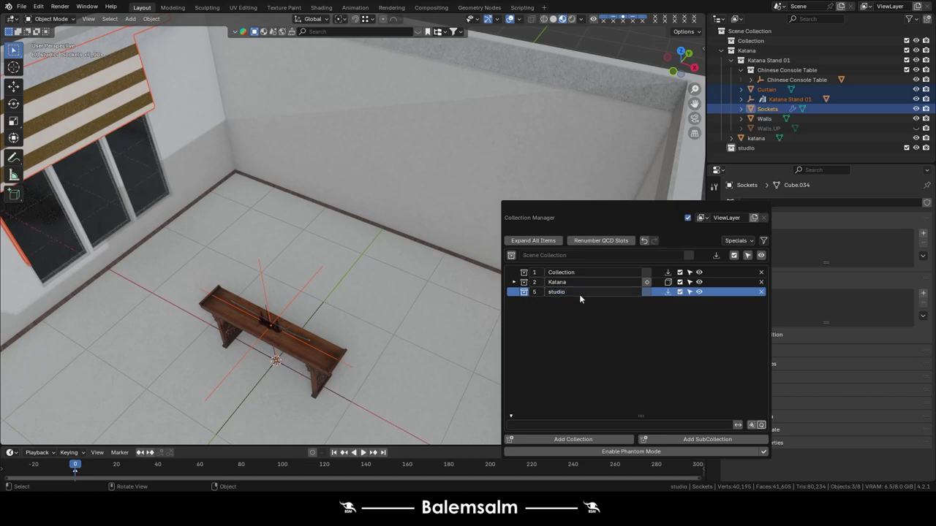
{"action": "left_click", "coordinate": [667, 291]}
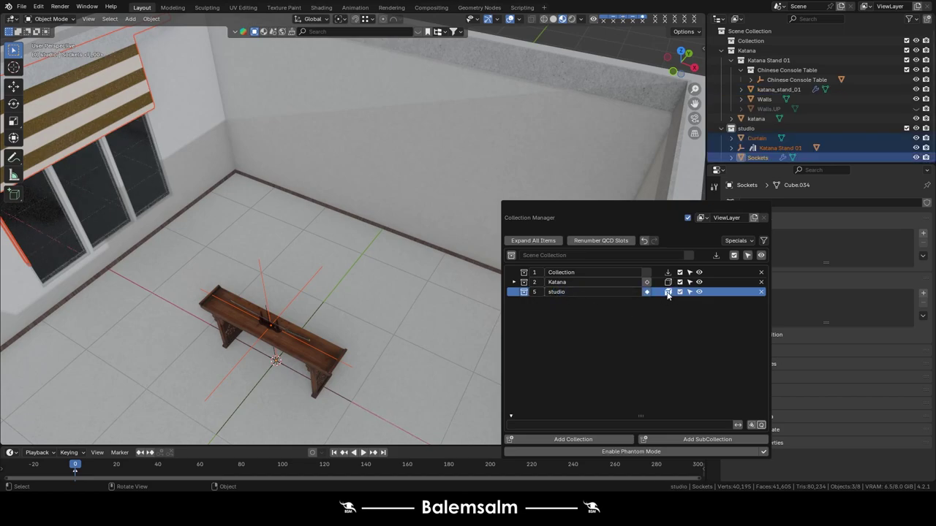
Drag the katana object into a collection and select the Katana Stand 01 collection.
{"action": "left_click", "coordinate": [756, 118]}
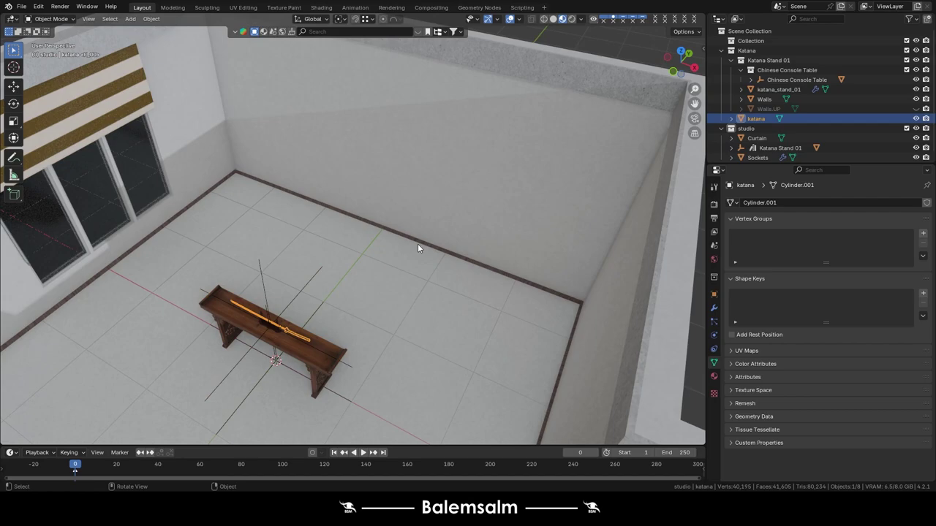
{"action": "left_click_drag", "start_coordinate": [756, 118], "coordinate": [760, 51]}
{"action": "left_click", "coordinate": [768, 60]}
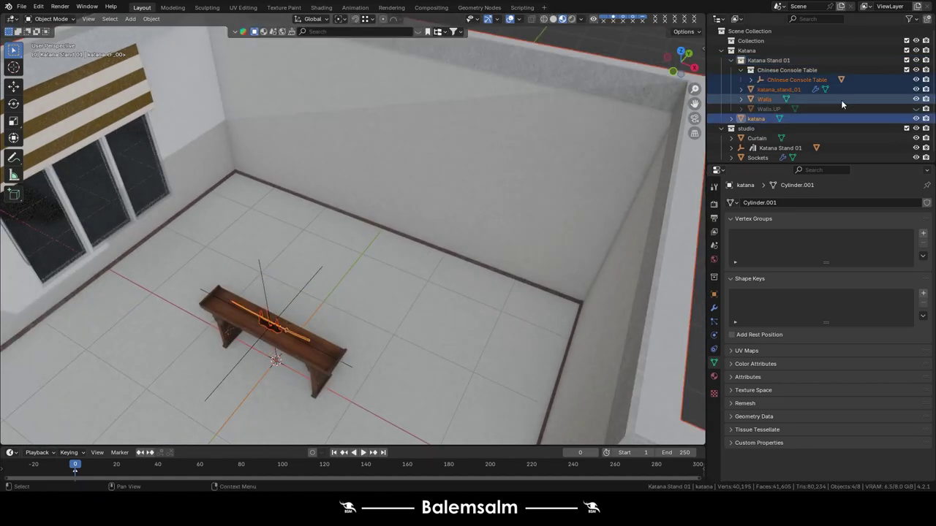
Move Walls.UP into the studio collection and select the Katana Stand 01 table set.
{"action": "left_click", "coordinate": [770, 109]}
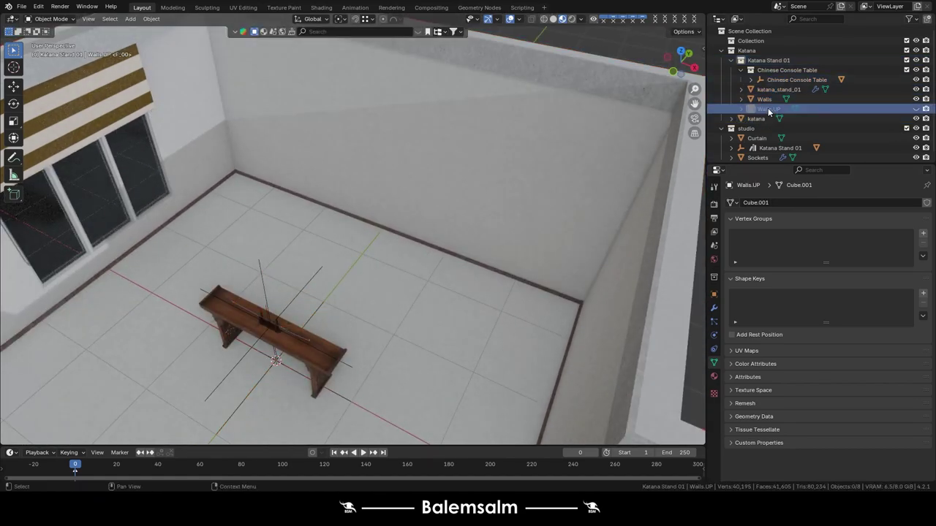
{"action": "mouse_move", "coordinate": [769, 109]}
{"action": "left_mouse_down"}
{"action": "mouse_move", "coordinate": [746, 129]}
{"action": "mouse_move", "coordinate": [777, 77]}
{"action": "left_mouse_up"}
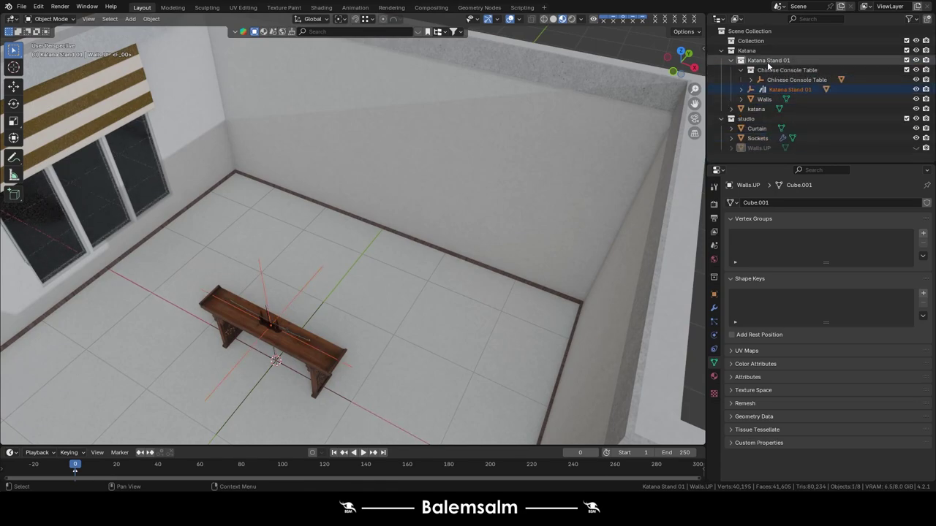
{"action": "left_click", "coordinate": [768, 60]}
Shift the table set along Y toward the room's back wall.
{"action": "scroll", "coordinate": [345, 227], "scroll_direction": "down", "scroll_amount": 3}
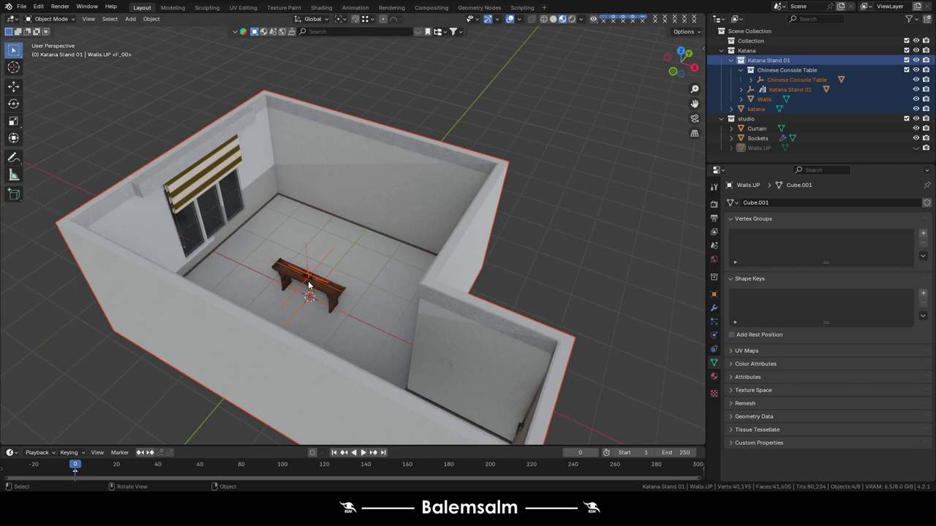
{"action": "key", "text": "g"}
{"action": "key", "text": "y"}
{"action": "key", "text": "Return"}
{"action": "middle_click_drag", "start_coordinate": [468, 241], "coordinate": [557, 228]}
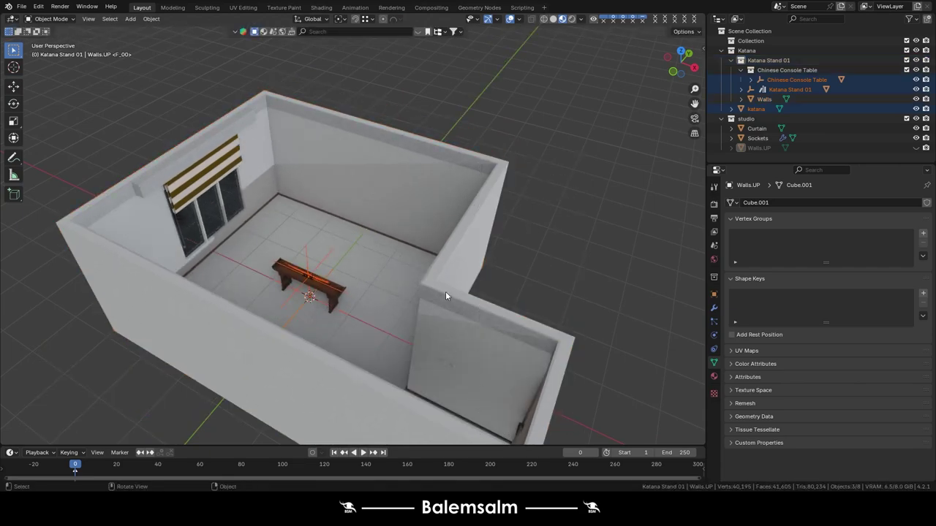
{"action": "scroll", "coordinate": [445, 291], "scroll_direction": "up", "scroll_amount": 5}
{"action": "key", "text": "g"}
{"action": "key", "text": "y"}
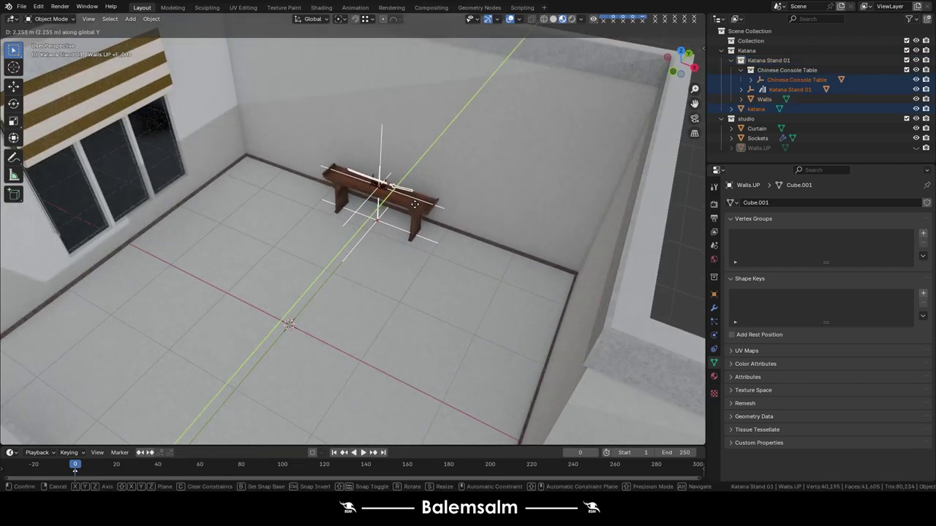
{"action": "key", "text": "Return"}
Nudge the table set flush against the back wall and check its placement.
{"action": "scroll", "coordinate": [386, 194], "scroll_direction": "up", "scroll_amount": 4}
{"action": "scroll", "coordinate": [370, 221], "scroll_direction": "up", "scroll_amount": 3}
{"action": "scroll", "coordinate": [312, 201], "scroll_direction": "up", "scroll_amount": 3}
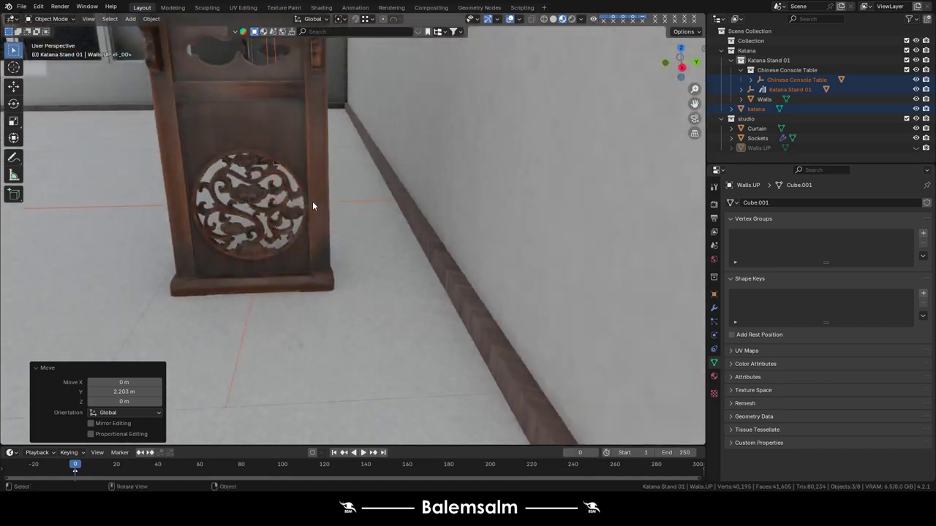
{"action": "key", "text": "g"}
{"action": "key", "text": "y"}
{"action": "key", "text": "Return"}
{"action": "scroll", "coordinate": [359, 198], "scroll_direction": "down", "scroll_amount": 3}
{"action": "middle_click_drag", "start_coordinate": [359, 198], "coordinate": [471, 236]}
{"action": "scroll", "coordinate": [470, 236], "scroll_direction": "down", "scroll_amount": 4}
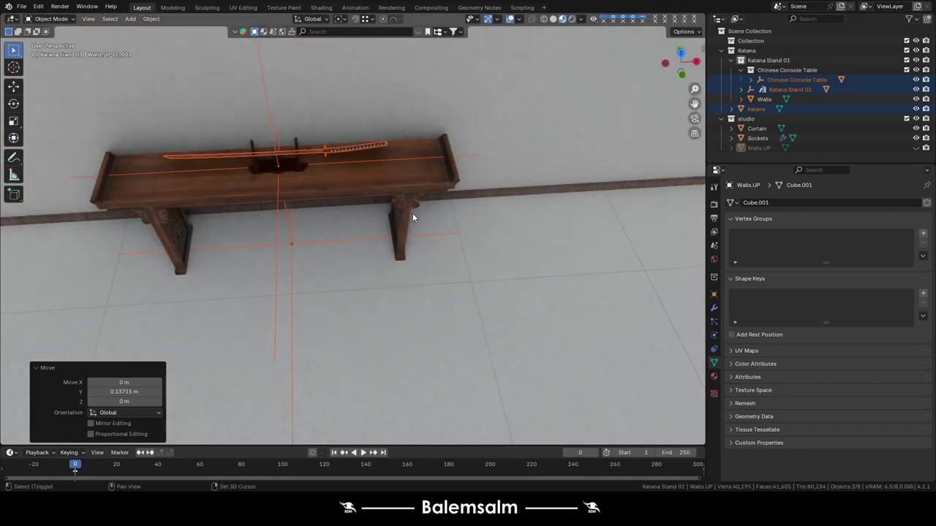
{"action": "middle_click_drag", "start_coordinate": [412, 213], "coordinate": [470, 285]}
{"action": "scroll", "coordinate": [468, 219], "scroll_direction": "down", "scroll_amount": 5}
{"action": "left_click", "coordinate": [472, 236]}
{"action": "mouse_move", "coordinate": [472, 236]}
{"action": "middle_mouse_down"}
{"action": "mouse_move", "coordinate": [389, 191]}
{"action": "mouse_move", "coordinate": [460, 247]}
{"action": "middle_mouse_up"}
Save the file as 2024.09.23.katana.blend.
{"action": "key", "text": "ctrl+s"}
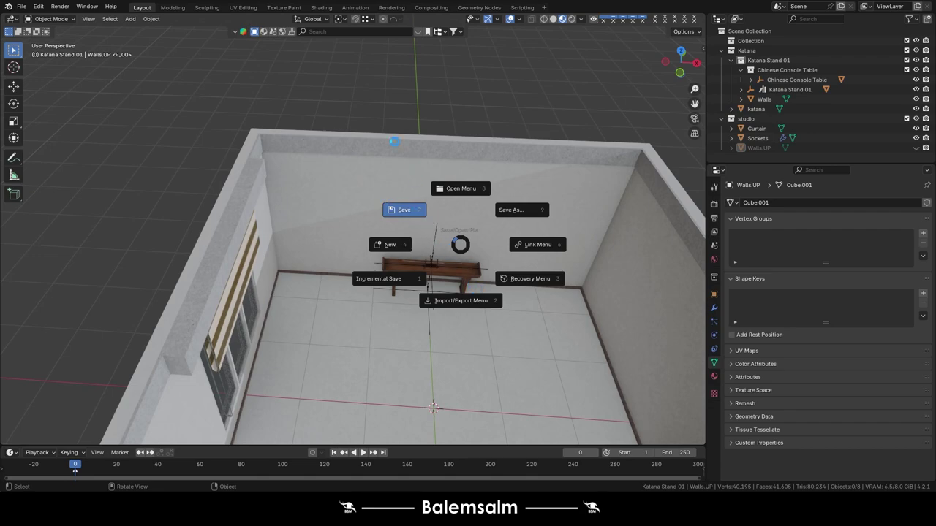
{"action": "left_click", "coordinate": [420, 161]}
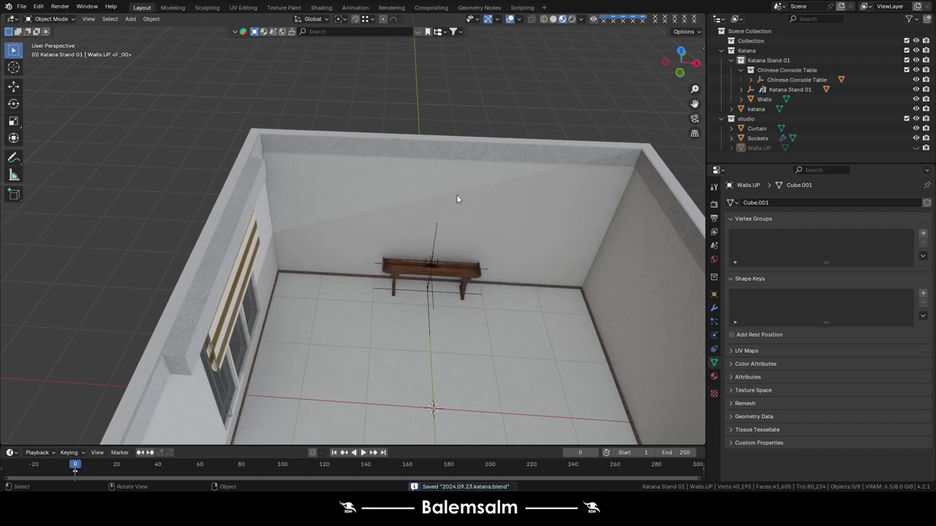
{"action": "mouse_move", "coordinate": [457, 195]}
{"action": "middle_mouse_down"}
{"action": "mouse_move", "coordinate": [467, 180]}
{"action": "mouse_move", "coordinate": [465, 235]}
{"action": "middle_mouse_up"}
{"action": "scroll", "coordinate": [466, 252], "scroll_direction": "up", "scroll_amount": 4}
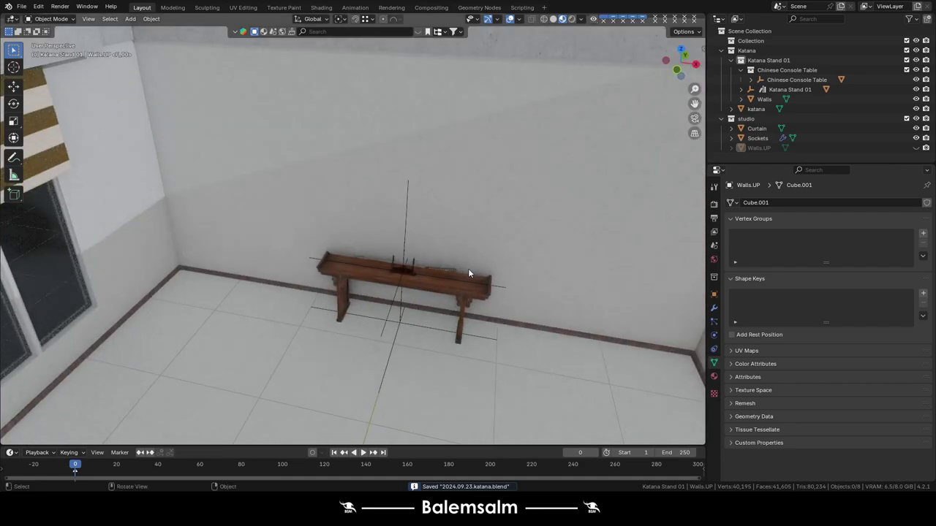
Unhide the Walls.UP roof slab, then select and hide it again.
{"action": "left_click", "coordinate": [915, 147]}
{"action": "scroll", "coordinate": [352, 185], "scroll_direction": "down", "scroll_amount": 2}
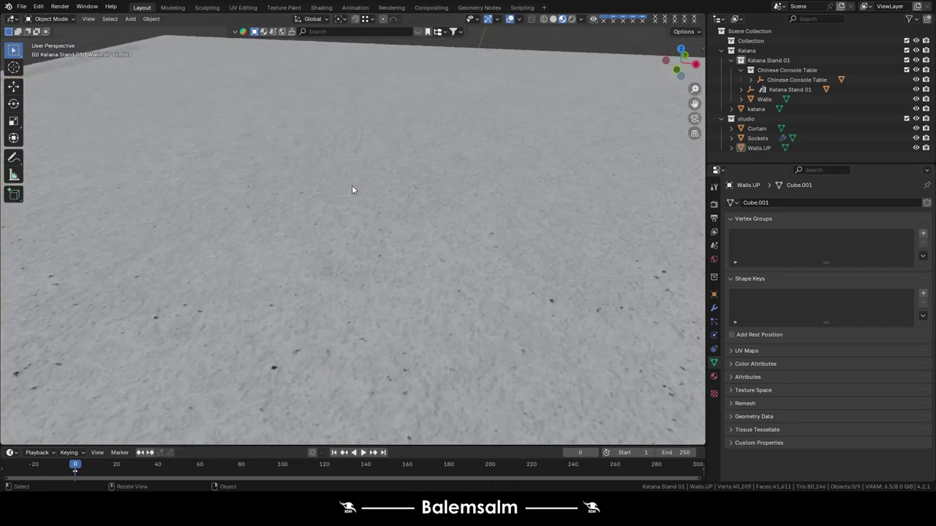
{"action": "scroll", "coordinate": [352, 185], "scroll_direction": "down", "scroll_amount": 3}
{"action": "left_click", "coordinate": [367, 203]}
{"action": "key", "text": "h"}
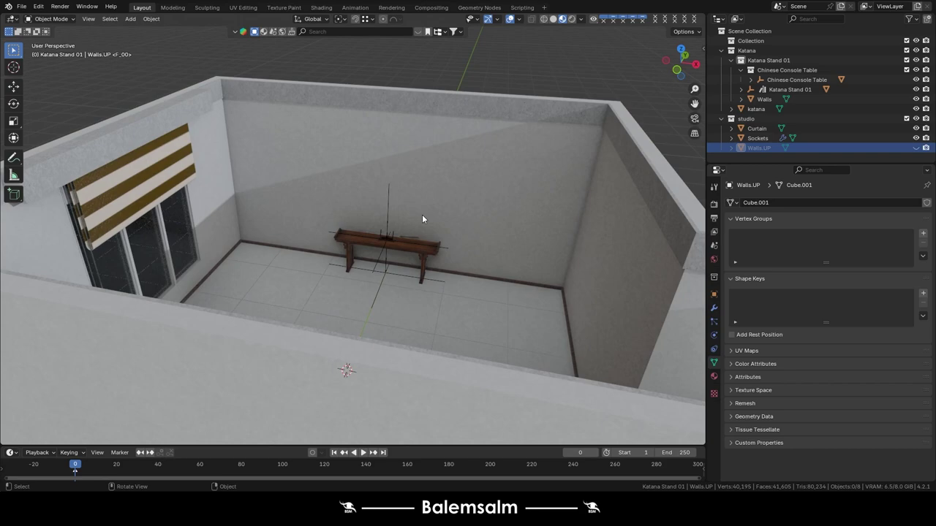
{"action": "key", "text": "shift+a"}
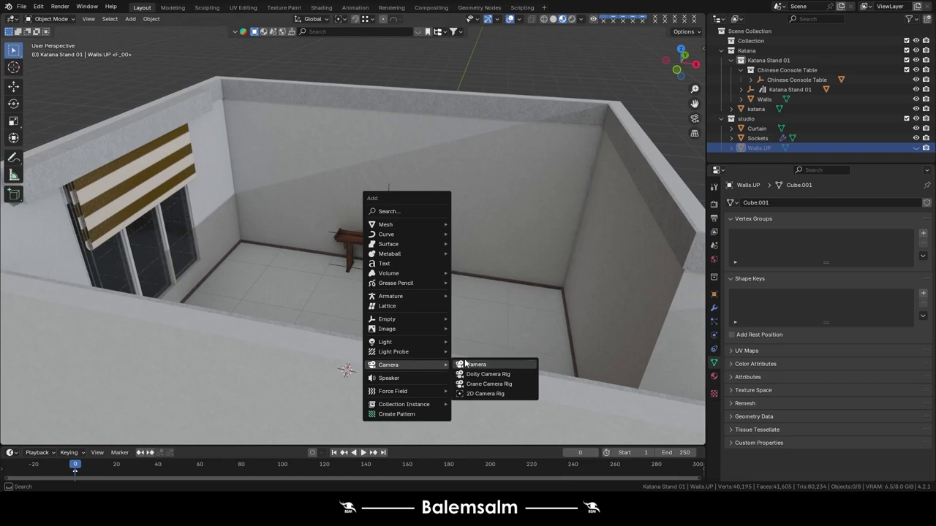
Add a 50 mm camera, look through it, and aim it at the table and katana.
{"action": "left_click", "coordinate": [467, 365]}
{"action": "scroll", "coordinate": [411, 225], "scroll_direction": "down", "scroll_amount": 5}
{"action": "key", "text": "KP_0"}
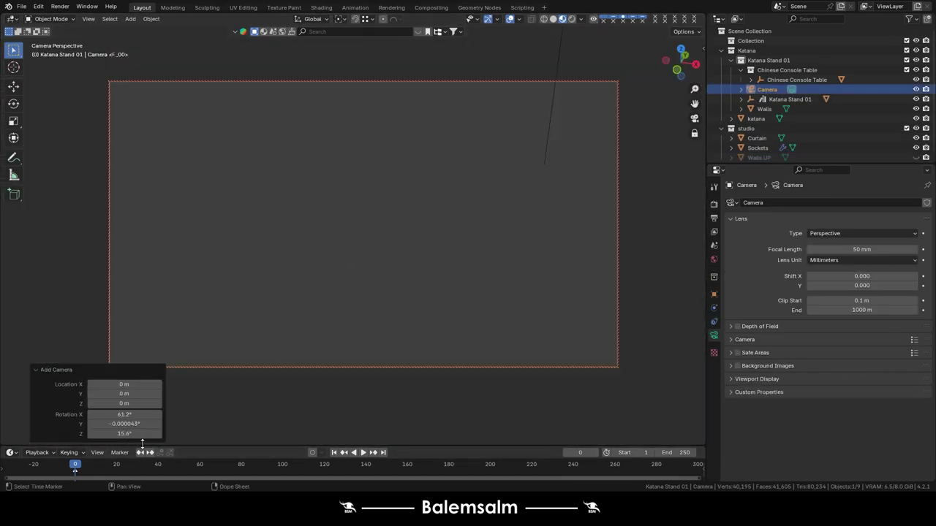
{"action": "left_click", "coordinate": [687, 95]}
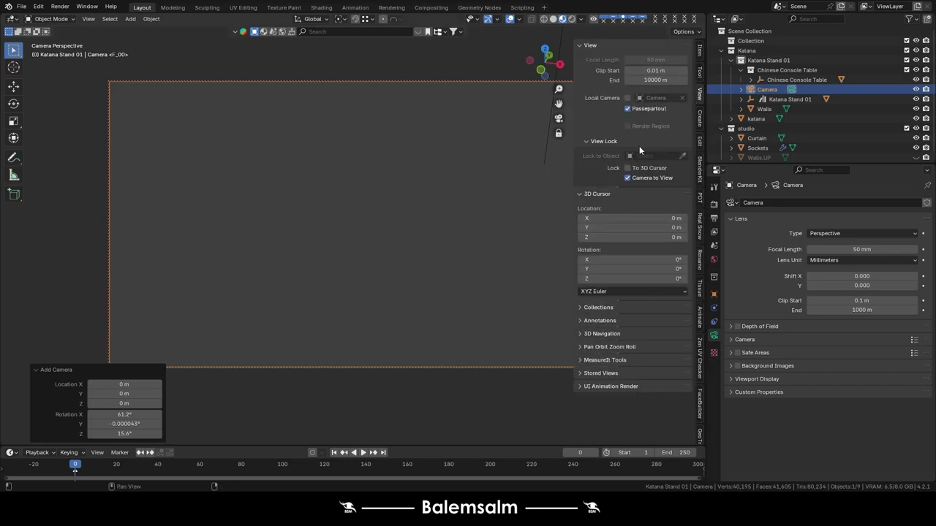
{"action": "key", "text": "n"}
{"action": "mouse_move", "coordinate": [371, 117]}
{"action": "middle_mouse_down"}
{"action": "mouse_move", "coordinate": [422, 186]}
{"action": "mouse_move", "coordinate": [376, 328]}
{"action": "mouse_move", "coordinate": [420, 247]}
{"action": "mouse_move", "coordinate": [428, 253]}
{"action": "mouse_move", "coordinate": [417, 257]}
{"action": "mouse_move", "coordinate": [434, 267]}
{"action": "mouse_move", "coordinate": [420, 269]}
{"action": "middle_mouse_up"}
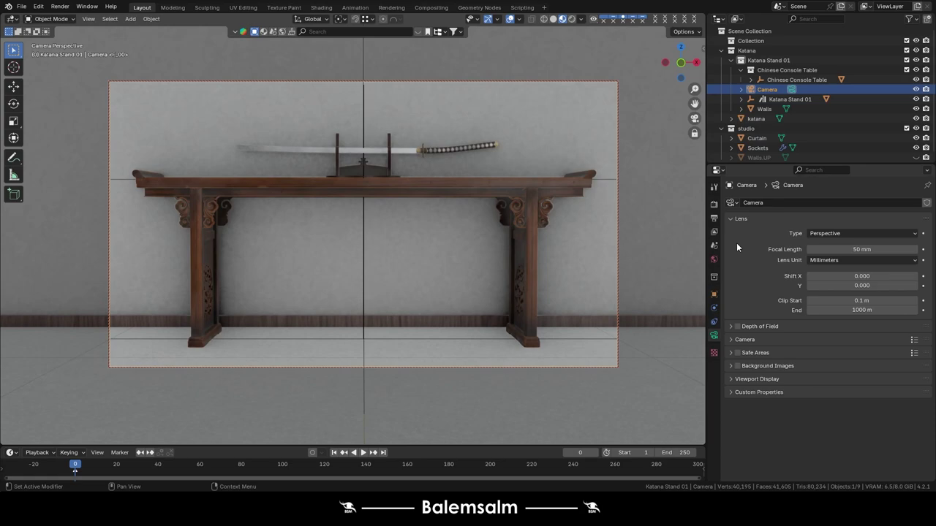
Apply the square 2048 × 2048 px, 30 fps render format preset.
{"action": "left_click", "coordinate": [714, 220]}
{"action": "left_click", "coordinate": [914, 201]}
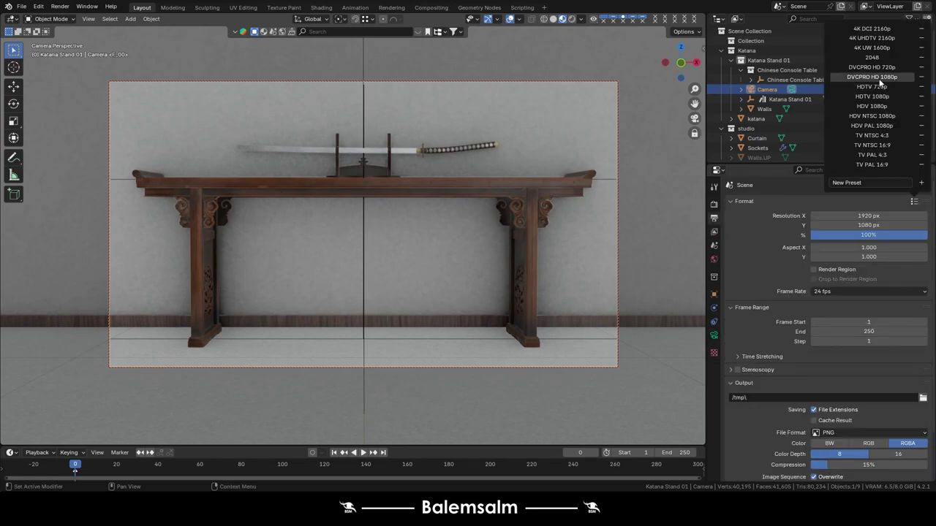
{"action": "left_click", "coordinate": [873, 57]}
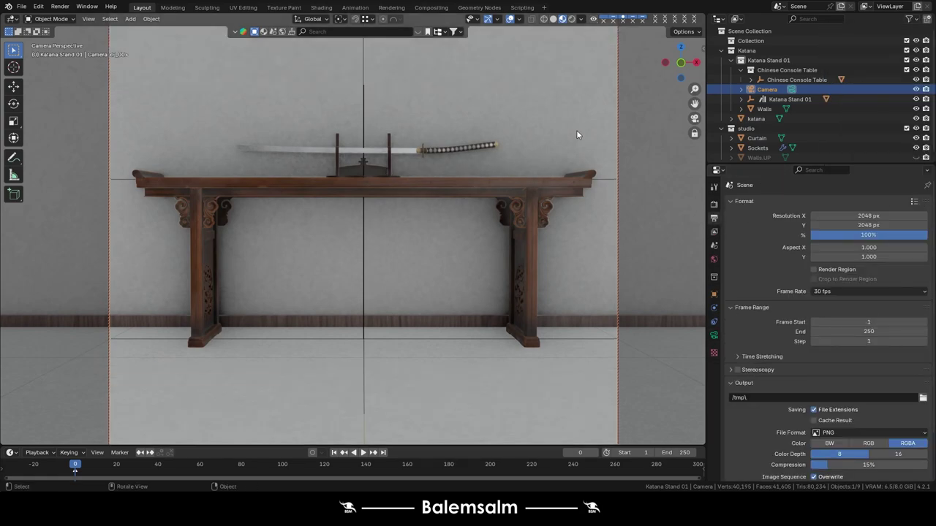
Enable Camera to View and reframe the shot around the whole table and katana.
{"action": "key", "text": "n"}
{"action": "left_click", "coordinate": [627, 178]}
{"action": "scroll", "coordinate": [386, 189], "scroll_direction": "down", "scroll_amount": 3}
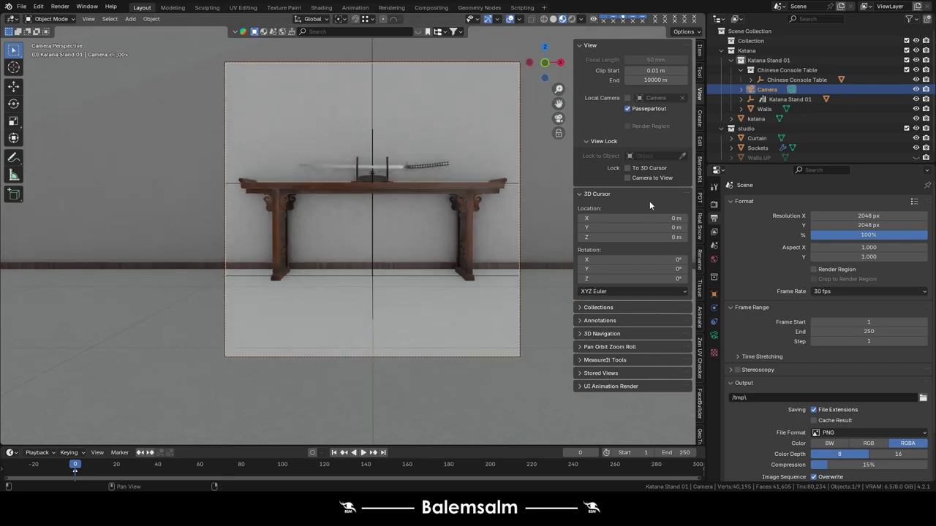
{"action": "left_click", "coordinate": [629, 179]}
{"action": "key", "text": "n"}
{"action": "mouse_move", "coordinate": [404, 165]}
{"action": "middle_mouse_down"}
{"action": "mouse_move", "coordinate": [399, 197]}
{"action": "mouse_move", "coordinate": [408, 199]}
{"action": "middle_mouse_up"}
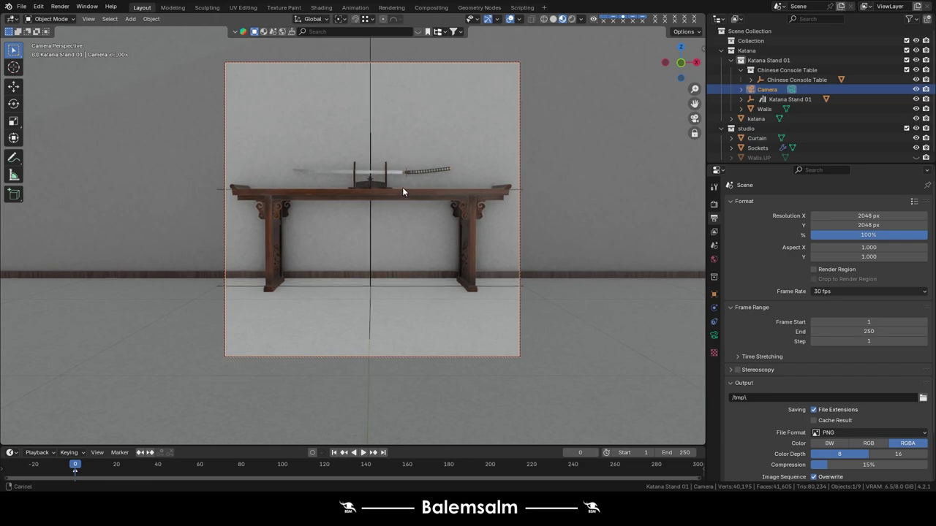
{"action": "middle_click_drag", "start_coordinate": [402, 187], "coordinate": [401, 187]}
Set the render engine to Cycles with GPU Compute as the device.
{"action": "left_click", "coordinate": [714, 204]}
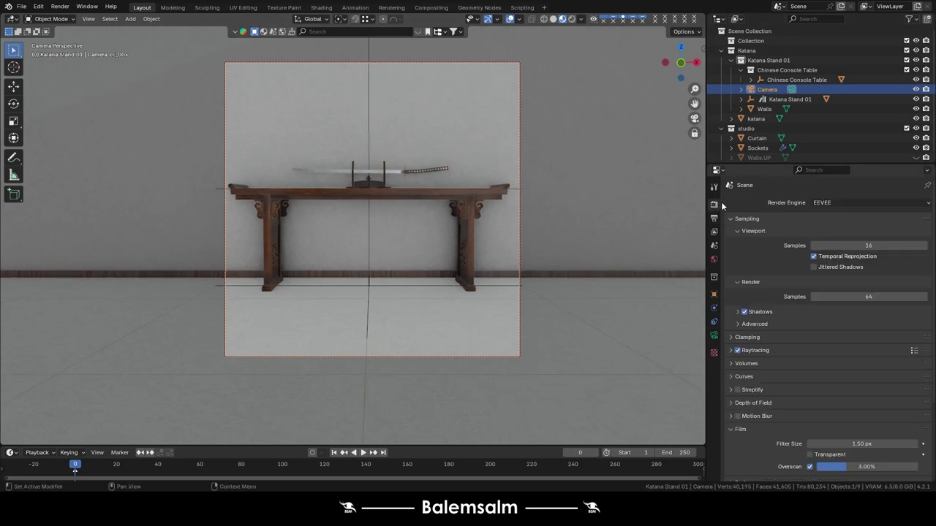
{"action": "left_click", "coordinate": [870, 203]}
{"action": "left_click", "coordinate": [832, 237]}
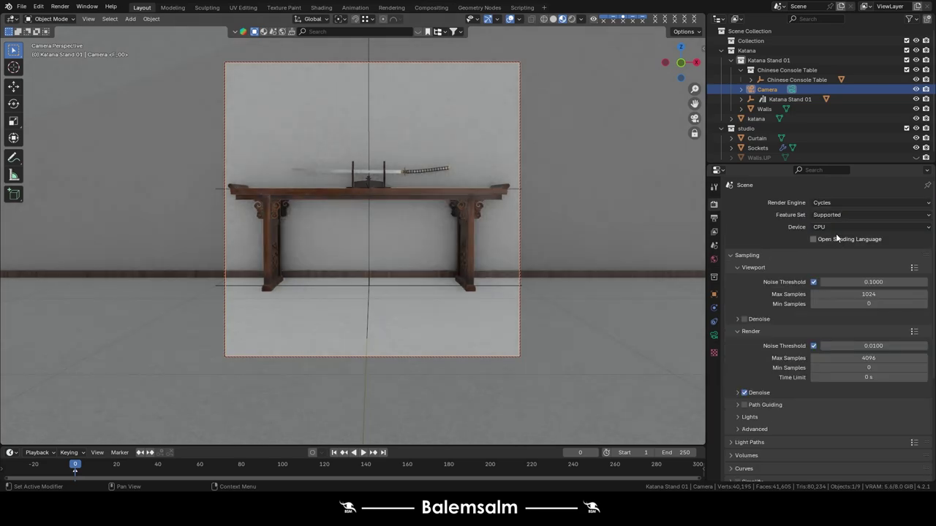
{"action": "left_click", "coordinate": [836, 229]}
{"action": "left_click", "coordinate": [828, 246]}
{"action": "scroll", "coordinate": [775, 300], "scroll_direction": "down", "scroll_amount": 3}
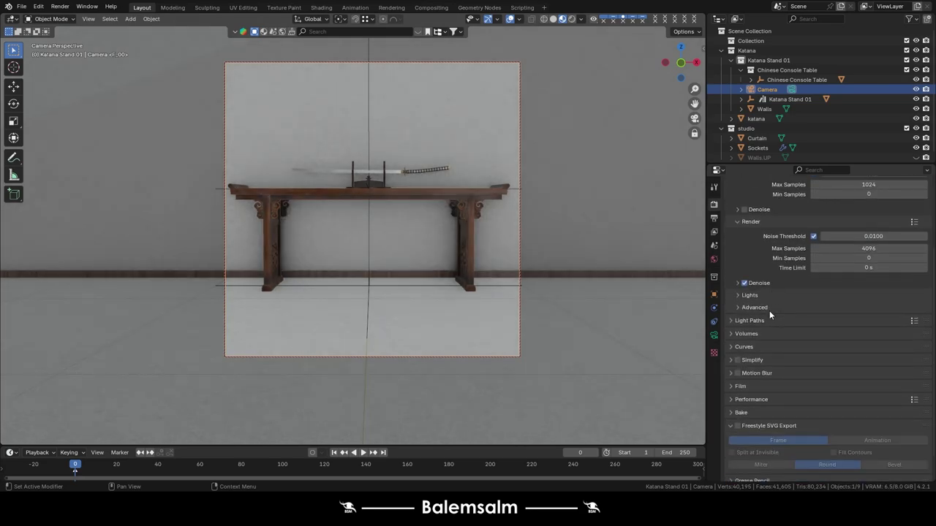
{"action": "scroll", "coordinate": [767, 308], "scroll_direction": "down", "scroll_amount": 1}
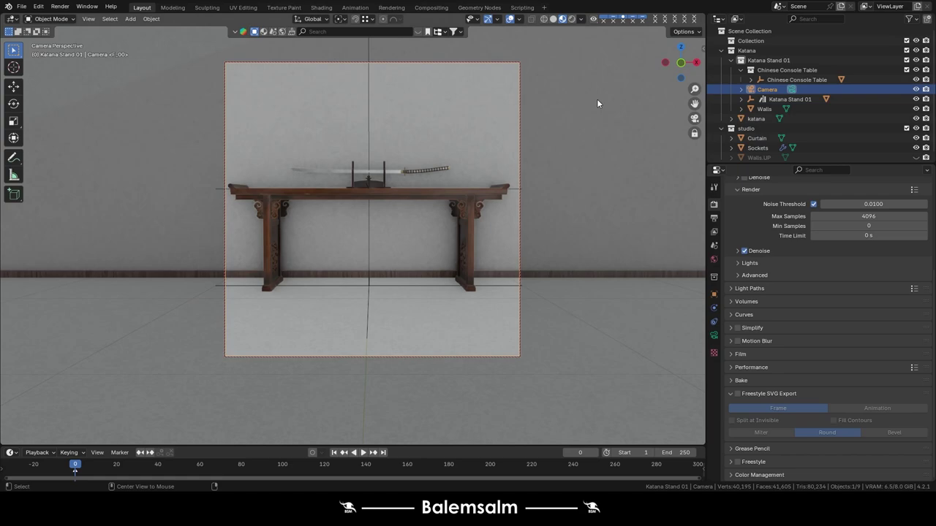
Reveal the hidden Walls.UP ceiling and switch the viewport to rendered shading.
{"action": "key", "text": "alt+h"}
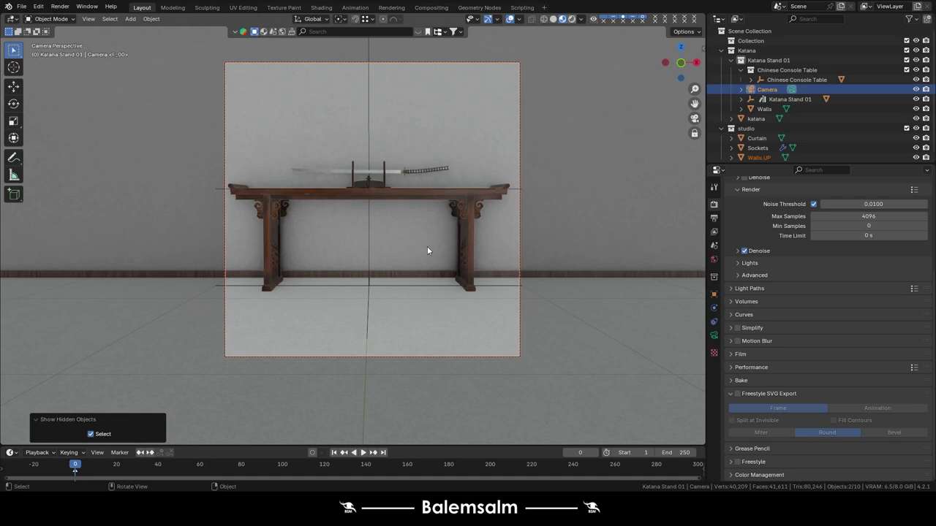
{"action": "key", "text": "z"}
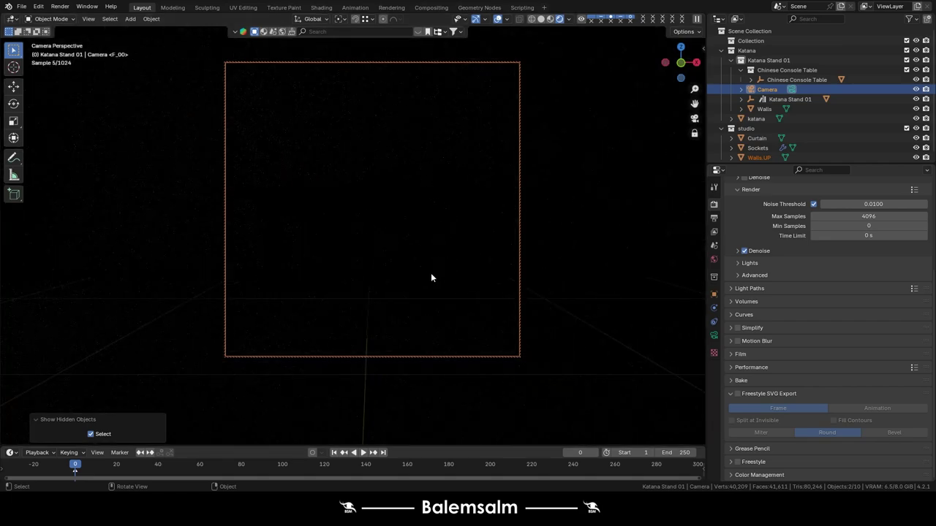
{"action": "key", "text": "shift+s"}
{"action": "key", "text": "shift+a"}
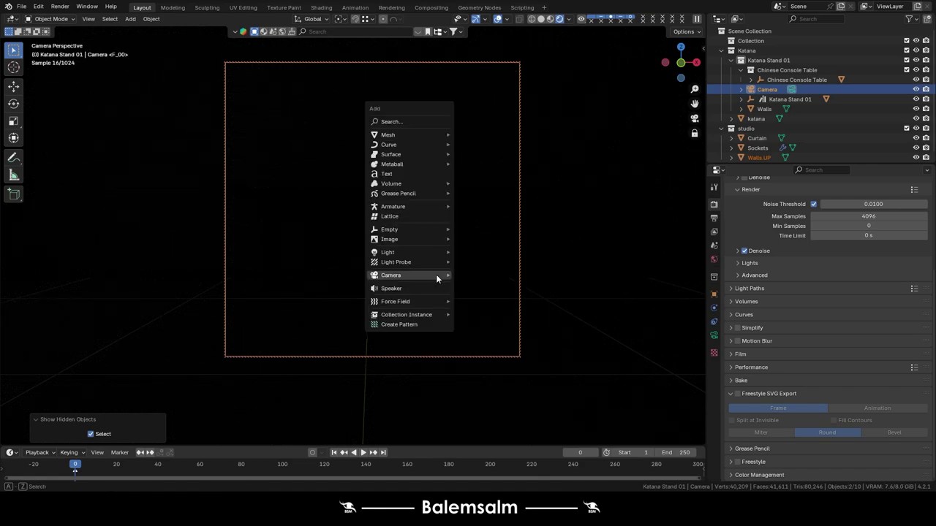
{"action": "mouse_move", "coordinate": [387, 252]}
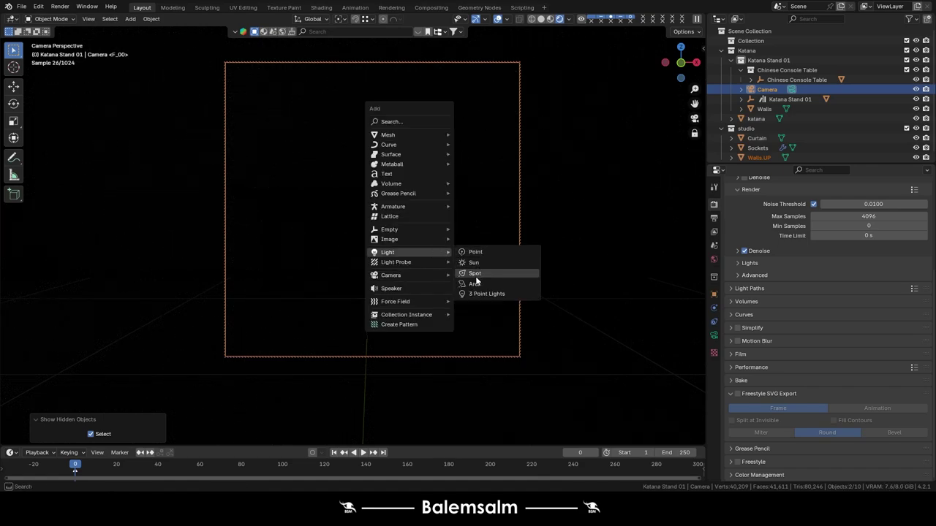
Add a Spot light and raise it vertically above the table.
{"action": "left_click", "coordinate": [477, 275]}
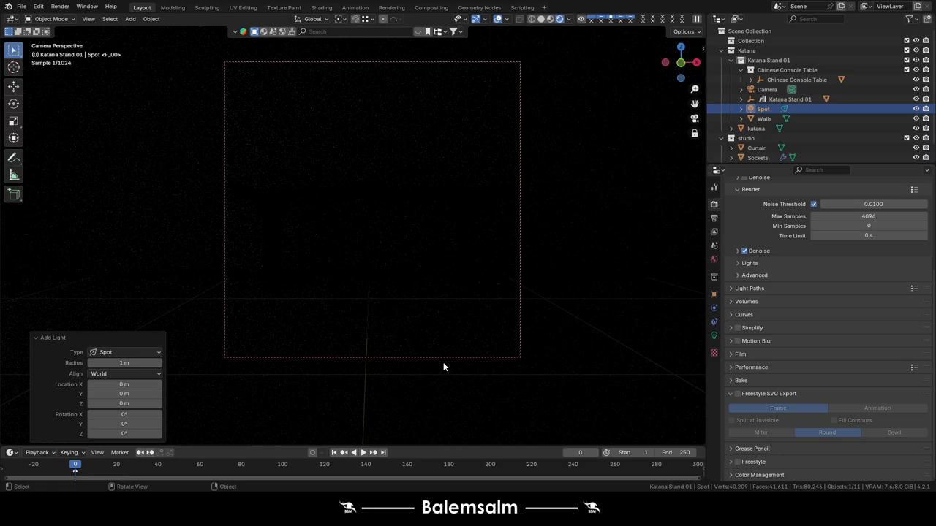
{"action": "key", "text": "g"}
{"action": "key", "text": "z"}
{"action": "left_click", "coordinate": [442, 111]}
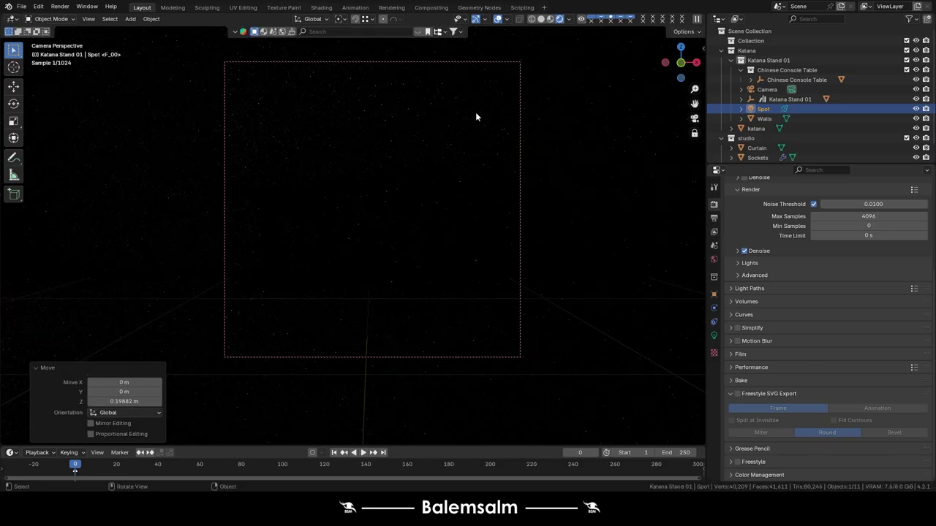
Hide the ceiling and orbit to look down into the open room.
{"action": "middle_click_drag", "start_coordinate": [481, 111], "coordinate": [399, 201]}
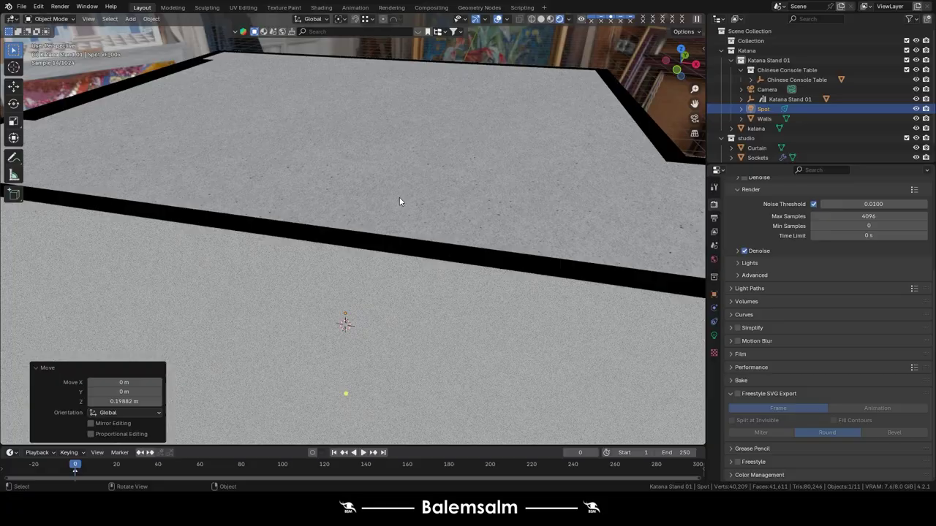
{"action": "left_click", "coordinate": [400, 201]}
{"action": "key", "text": "h"}
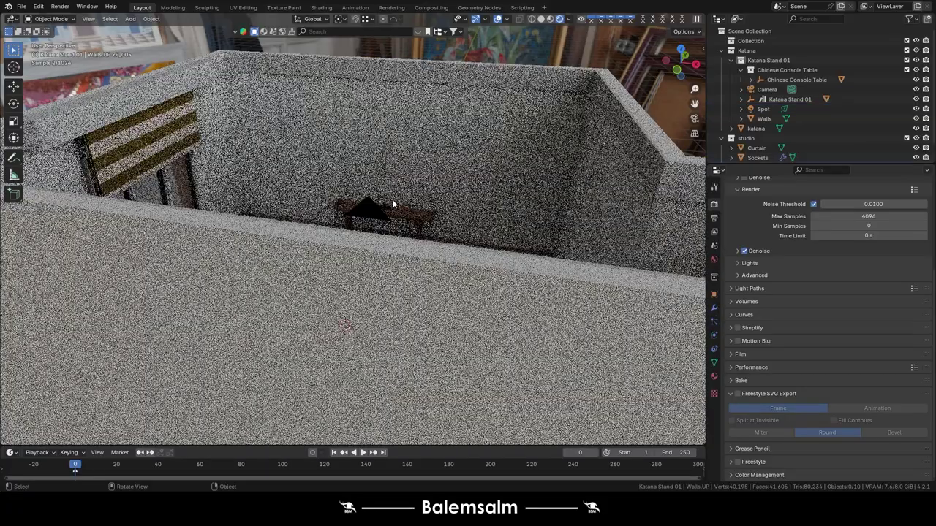
{"action": "scroll", "coordinate": [366, 242], "scroll_direction": "down", "scroll_amount": 3}
{"action": "middle_click_drag", "start_coordinate": [365, 241], "coordinate": [336, 285]}
{"action": "scroll", "coordinate": [328, 292], "scroll_direction": "up", "scroll_amount": 2}
Raise the spot light 2.27 m, flatten its Z scale, and unhide the ceiling.
{"action": "left_click", "coordinate": [324, 307]}
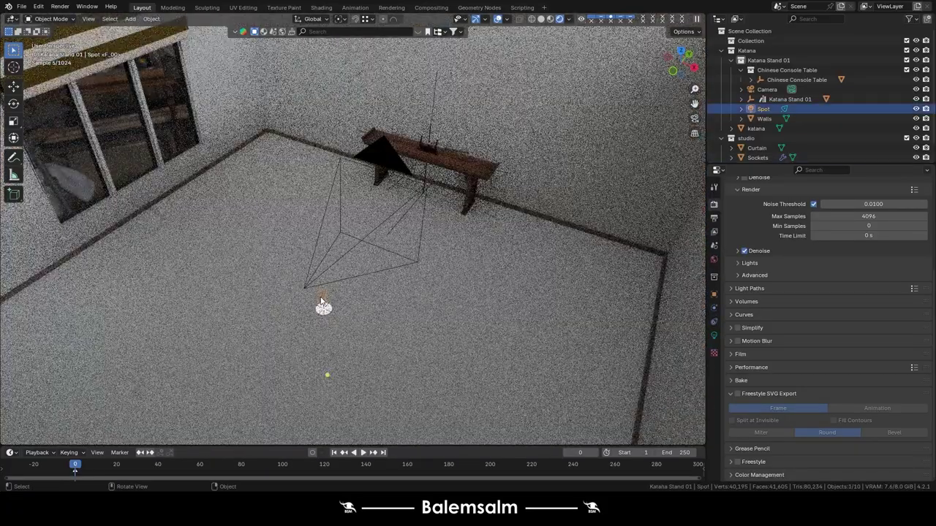
{"action": "key", "text": "g"}
{"action": "key", "text": "z"}
{"action": "left_click", "coordinate": [426, 367]}
{"action": "key", "text": "s"}
{"action": "key", "text": "z"}
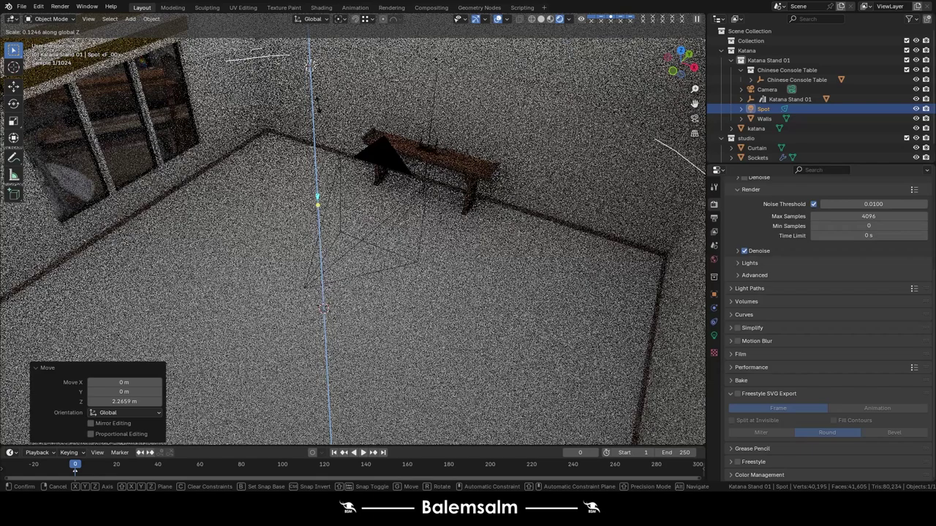
{"action": "left_click", "coordinate": [317, 98]}
{"action": "scroll", "coordinate": [317, 98], "scroll_direction": "down", "scroll_amount": 3}
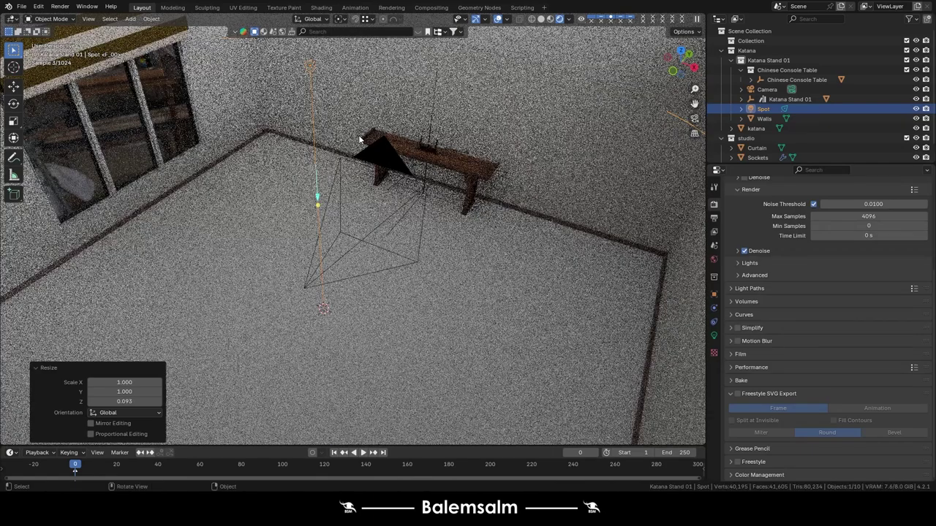
{"action": "key", "text": "KP_0"}
{"action": "key", "text": "alt+h"}
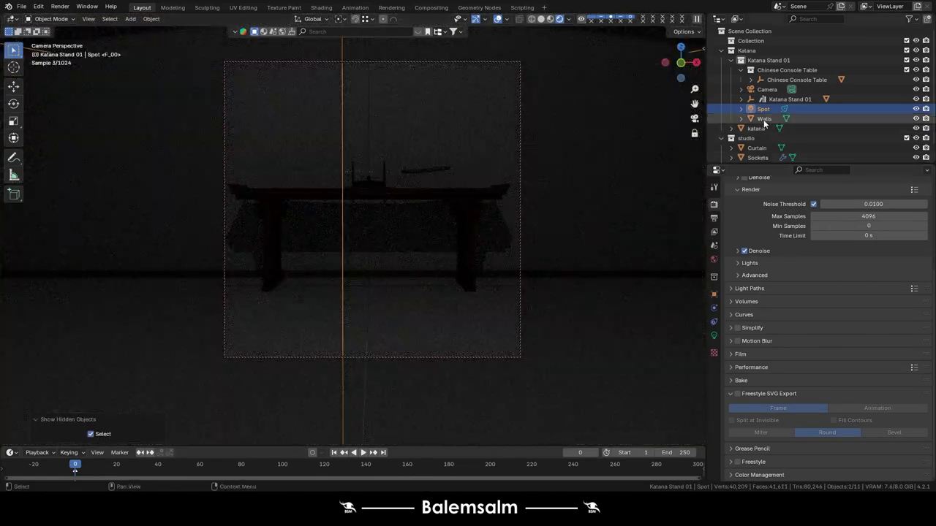
Set the spot light's power to 500 W and nudge its position.
{"action": "left_click", "coordinate": [764, 109]}
{"action": "left_click", "coordinate": [715, 335]}
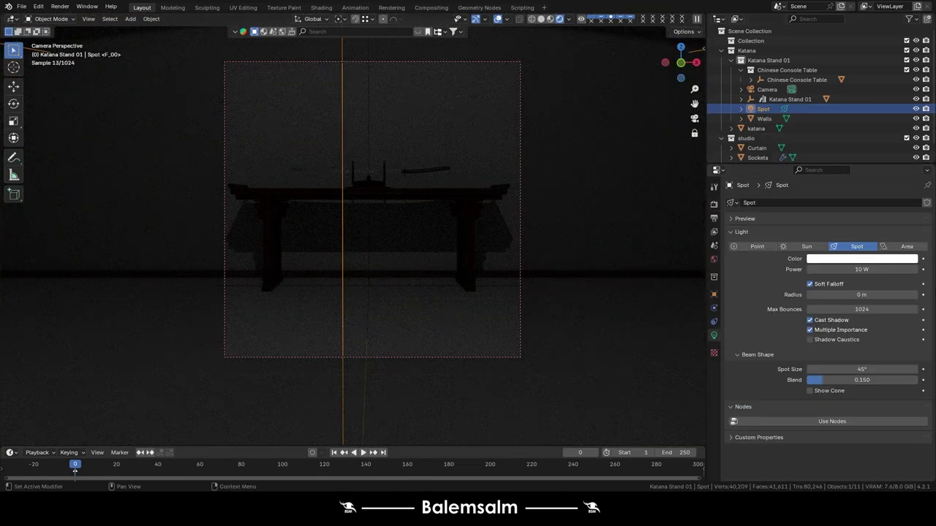
{"action": "left_click", "coordinate": [880, 274]}
{"action": "type", "text": "500"}
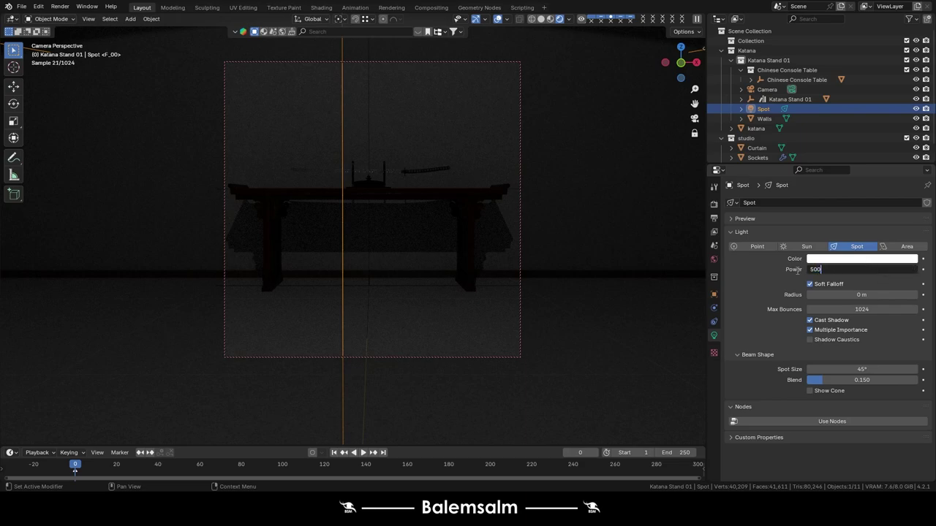
{"action": "key", "text": "Return"}
{"action": "left_click", "coordinate": [815, 270]}
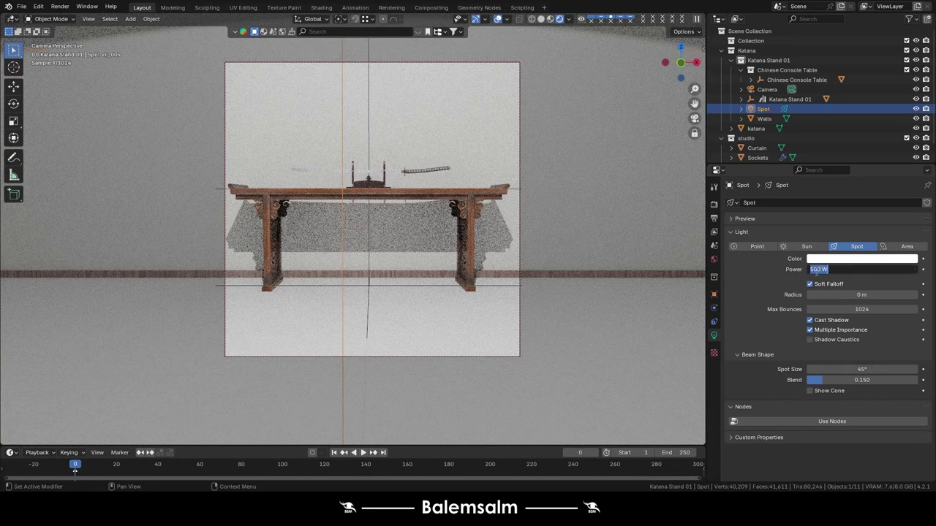
{"action": "key", "text": "Return"}
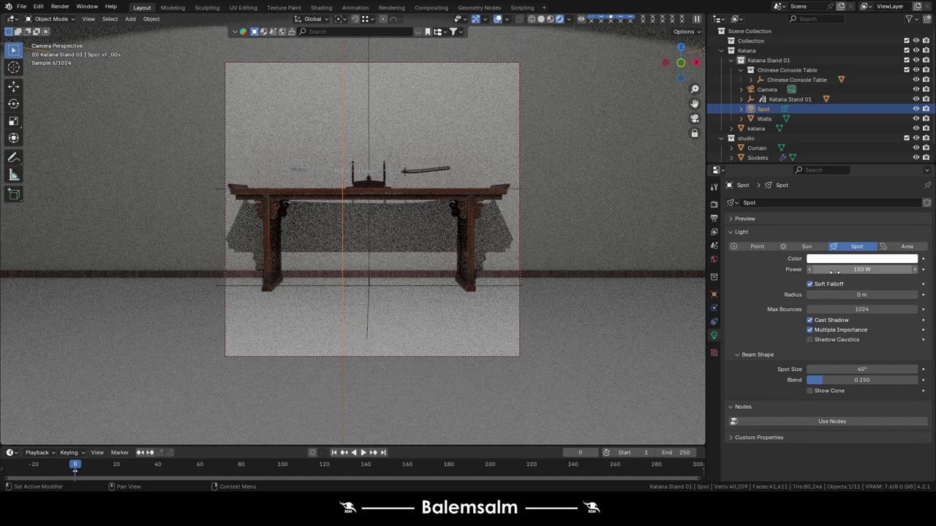
{"action": "left_click", "coordinate": [834, 270]}
{"action": "type", "text": "500"}
{"action": "key", "text": "Return"}
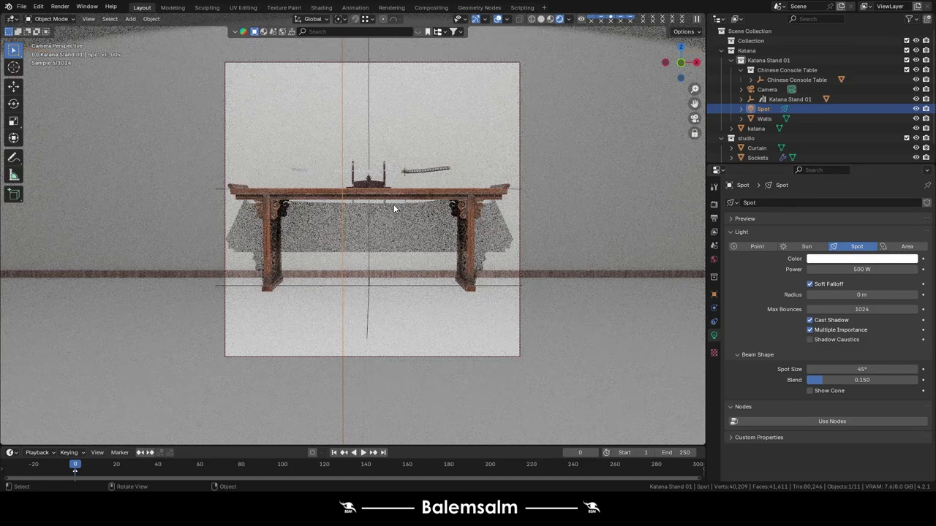
{"action": "key", "text": "g"}
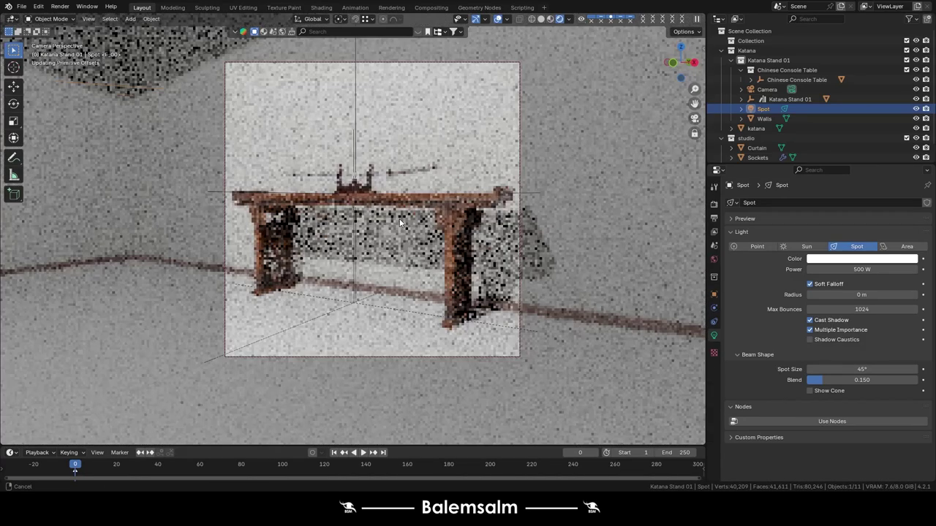
{"action": "left_click", "coordinate": [397, 226]}
Enable Viewport Denoise with GPU Compute and angle the camera slightly on the table.
{"action": "left_click", "coordinate": [714, 205]}
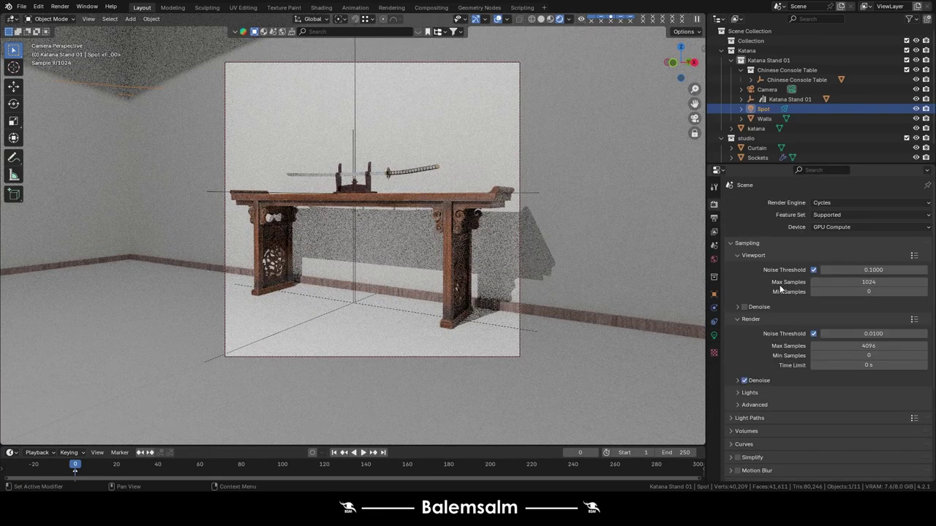
{"action": "left_click", "coordinate": [744, 306]}
{"action": "left_click", "coordinate": [827, 227]}
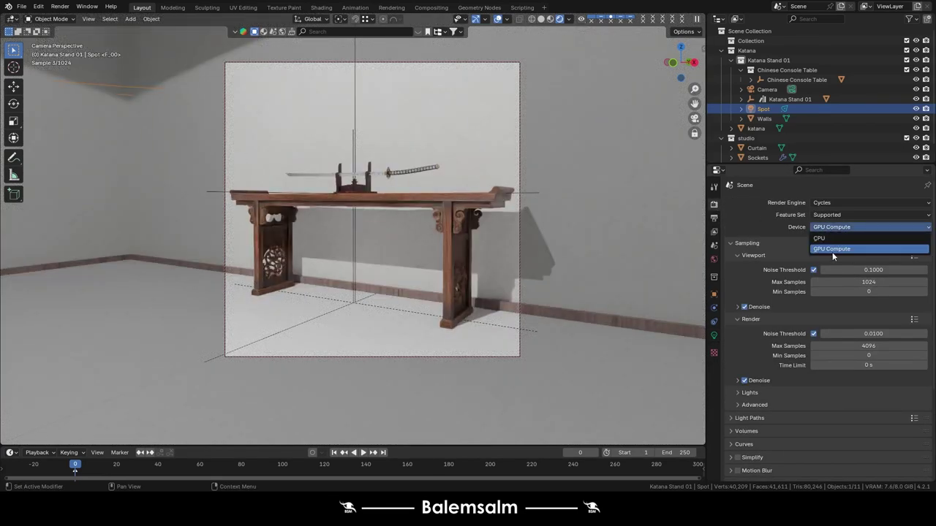
{"action": "left_click", "coordinate": [832, 249]}
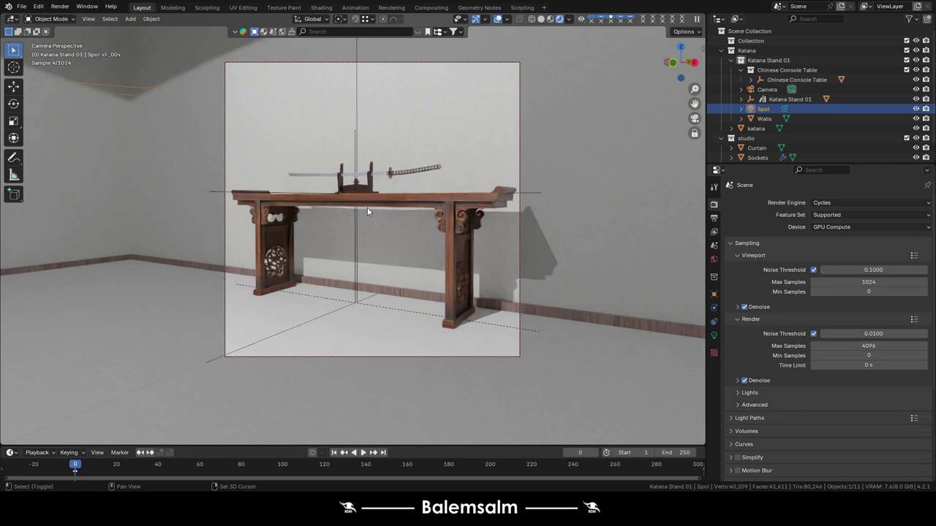
{"action": "middle_click_drag", "start_coordinate": [368, 207], "coordinate": [365, 205]}
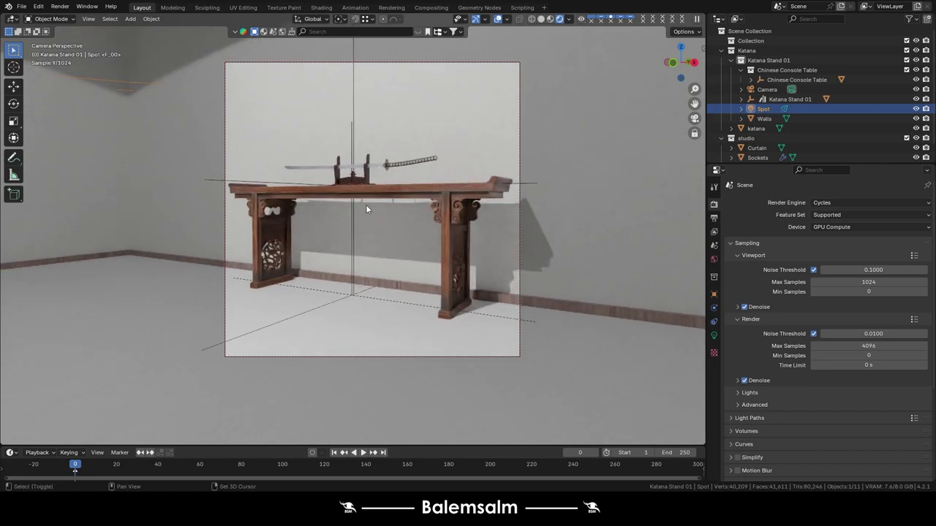
{"action": "middle_click_drag", "start_coordinate": [370, 203], "coordinate": [372, 202], "text": "shift"}
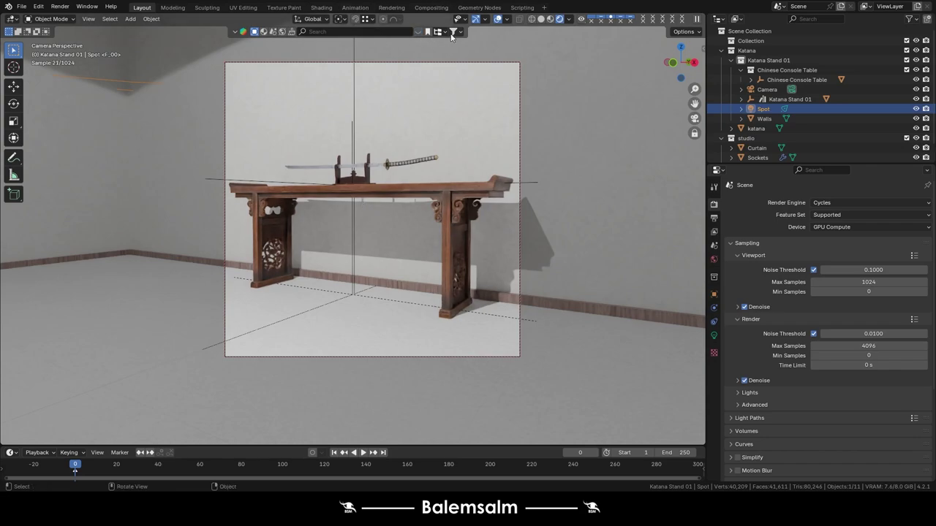
Search BlenderKit for carpets and drop the Persian carpet into the scene.
{"action": "left_click", "coordinate": [417, 33]}
{"action": "left_click", "coordinate": [399, 31]}
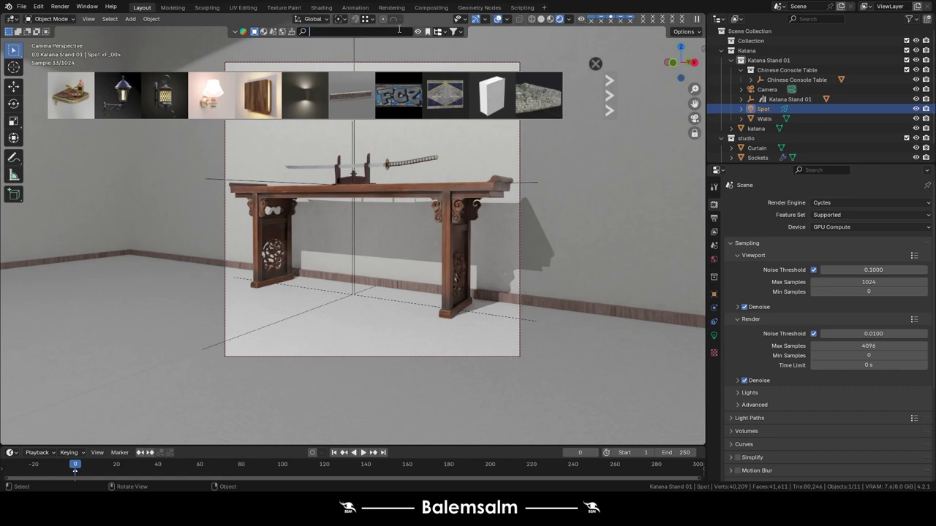
{"action": "type", "text": "carpet"}
{"action": "key", "text": "Return"}
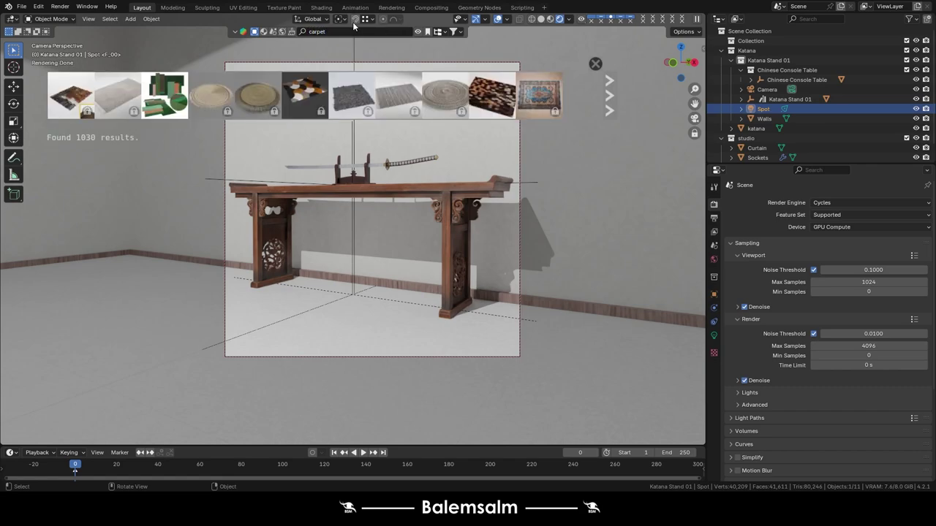
{"action": "left_click", "coordinate": [455, 32]}
{"action": "left_click", "coordinate": [423, 70]}
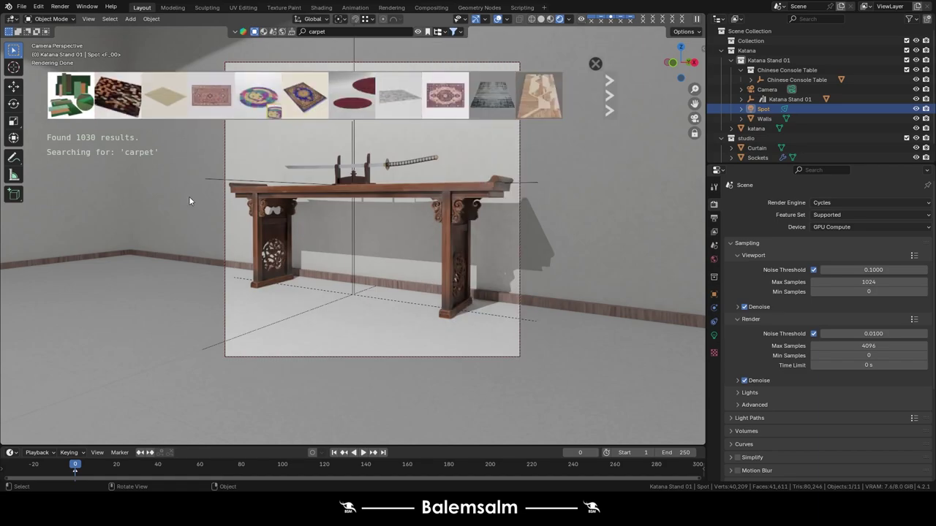
{"action": "mouse_move", "coordinate": [210, 97]}
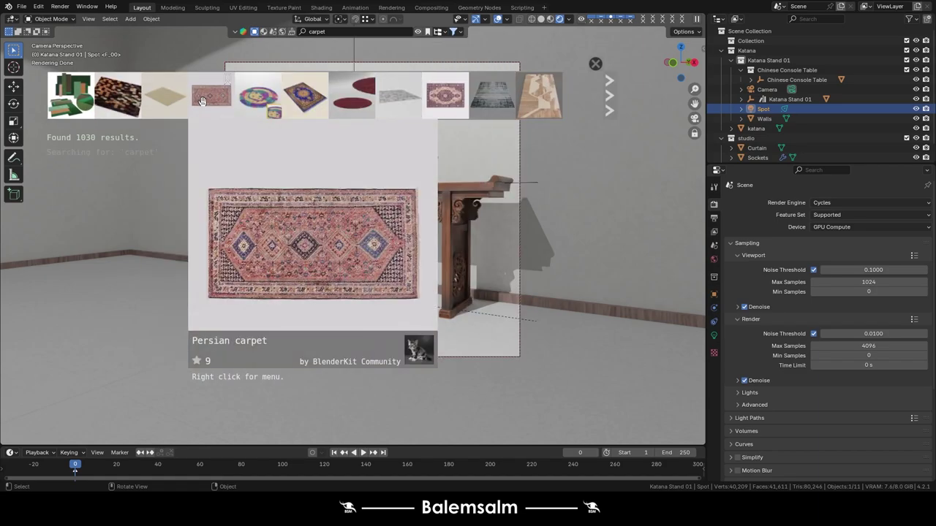
{"action": "left_click_drag", "start_coordinate": [201, 100], "coordinate": [136, 315]}
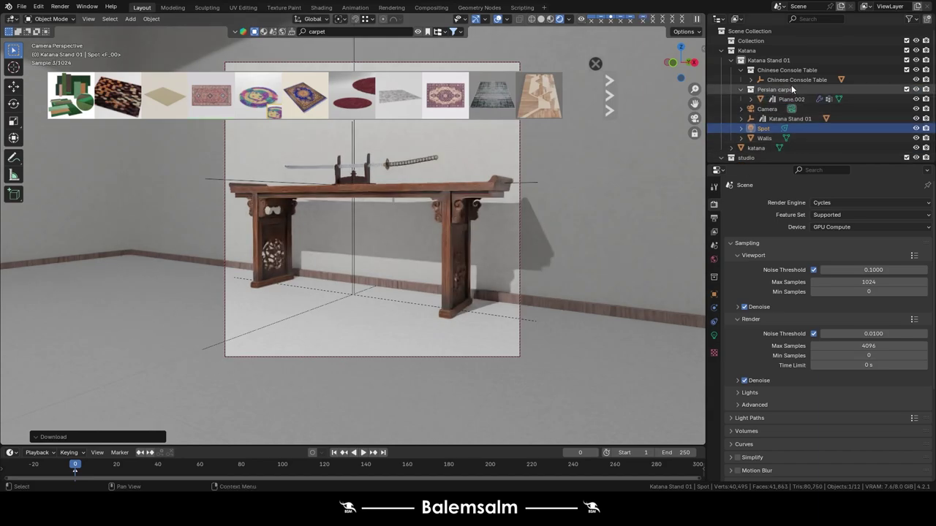
Slide the carpet along Y until it lies under the table.
{"action": "left_click", "coordinate": [789, 99]}
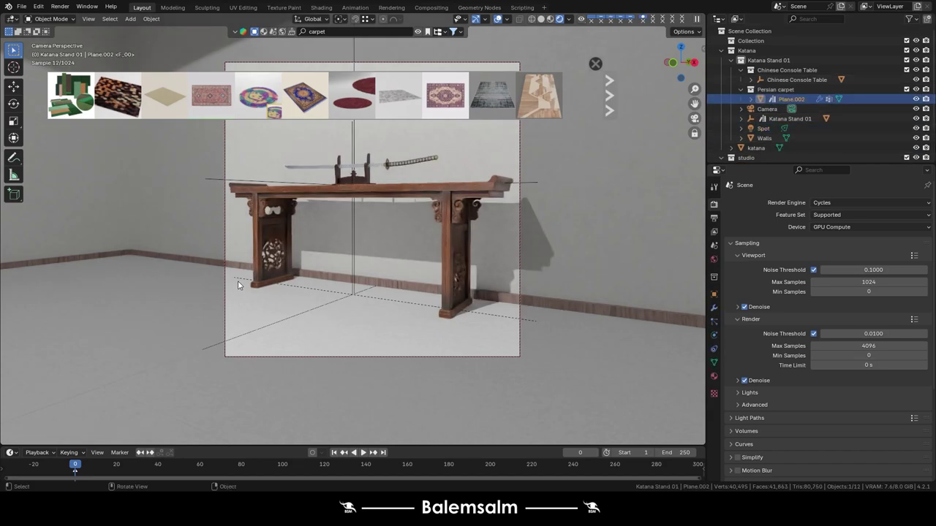
{"action": "key", "text": "g"}
{"action": "key", "text": "y"}
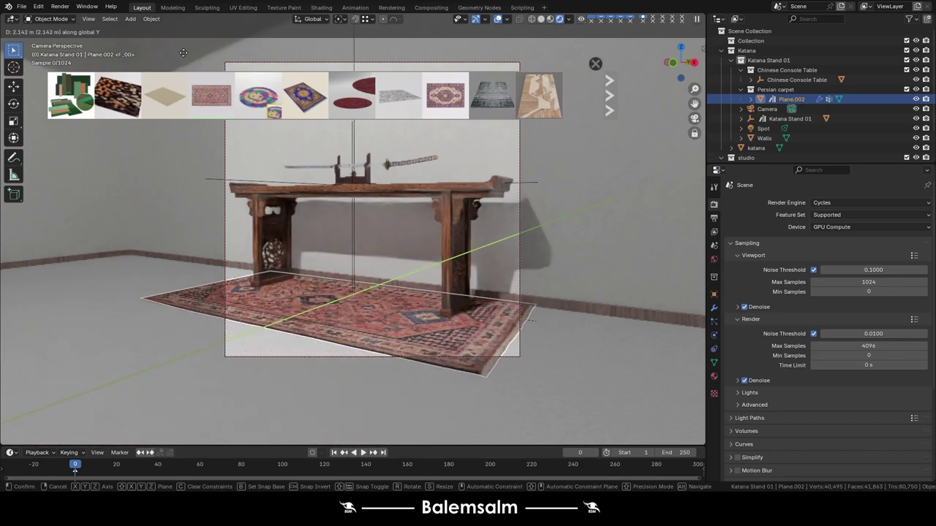
{"action": "left_click", "coordinate": [159, 70]}
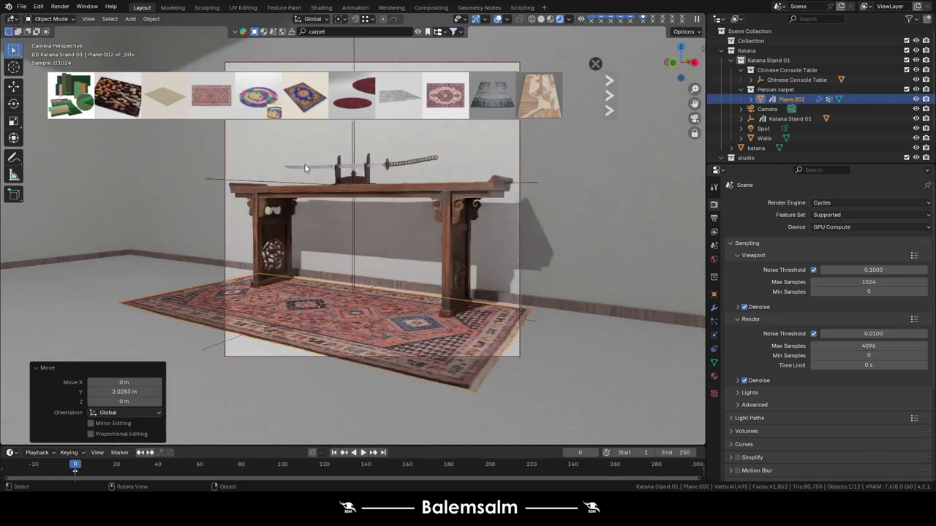
Move the console table and katana back along Y onto the carpet.
{"action": "left_click", "coordinate": [514, 182]}
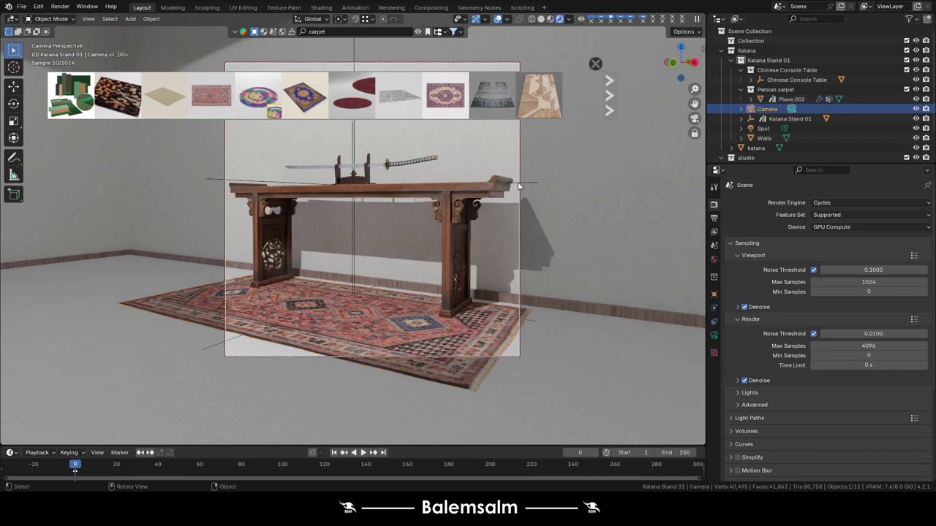
{"action": "left_click", "coordinate": [406, 185], "text": "shift"}
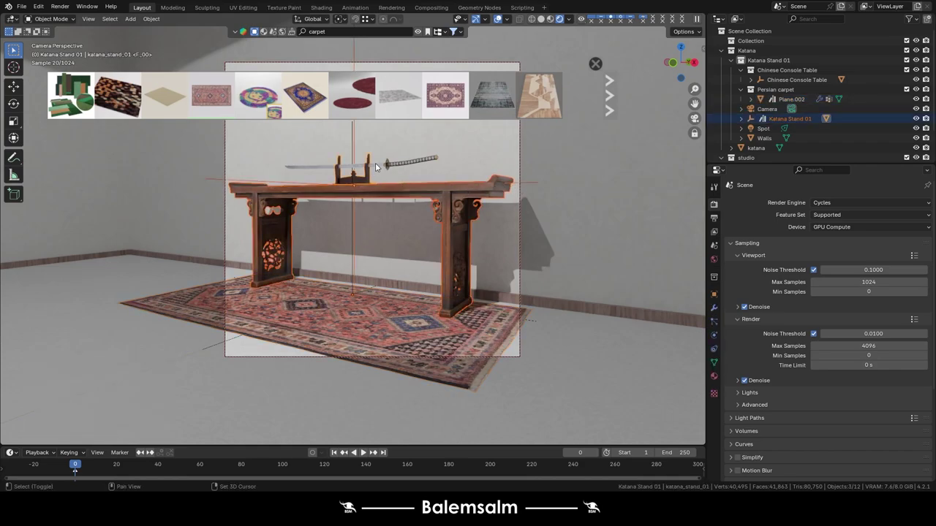
{"action": "left_click", "coordinate": [375, 163], "text": "shift"}
{"action": "key", "text": "g"}
{"action": "key", "text": "y"}
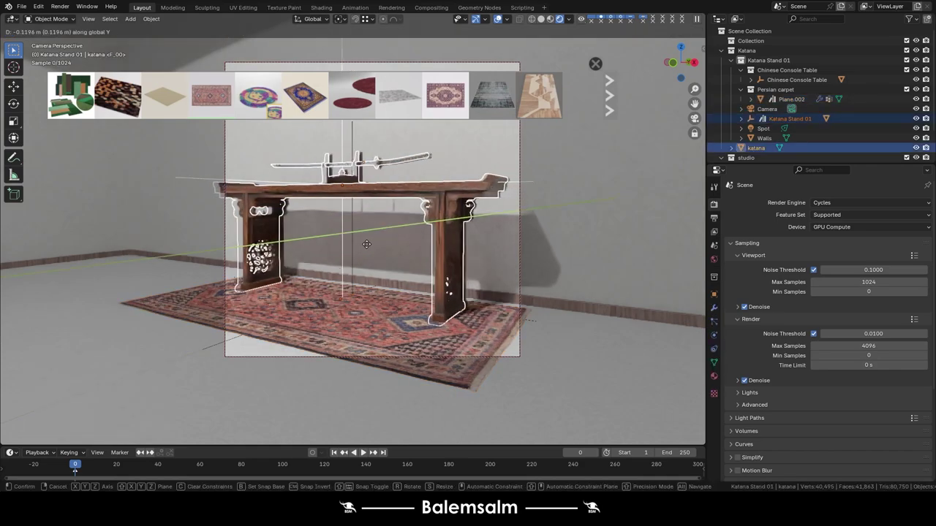
{"action": "left_click", "coordinate": [346, 249]}
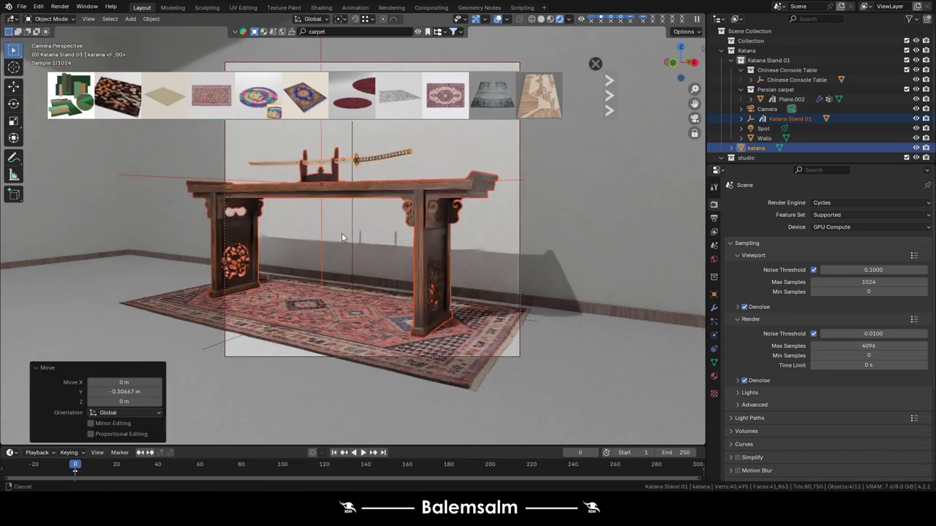
{"action": "mouse_move", "coordinate": [341, 232]}
{"action": "middle_mouse_down", "text": "ctrl"}
{"action": "mouse_move", "coordinate": [364, 236]}
{"action": "mouse_move", "coordinate": [346, 264]}
{"action": "middle_mouse_up", "text": "ctrl"}
Scale the carpet up slightly and orbit the camera a little.
{"action": "left_click", "coordinate": [197, 292]}
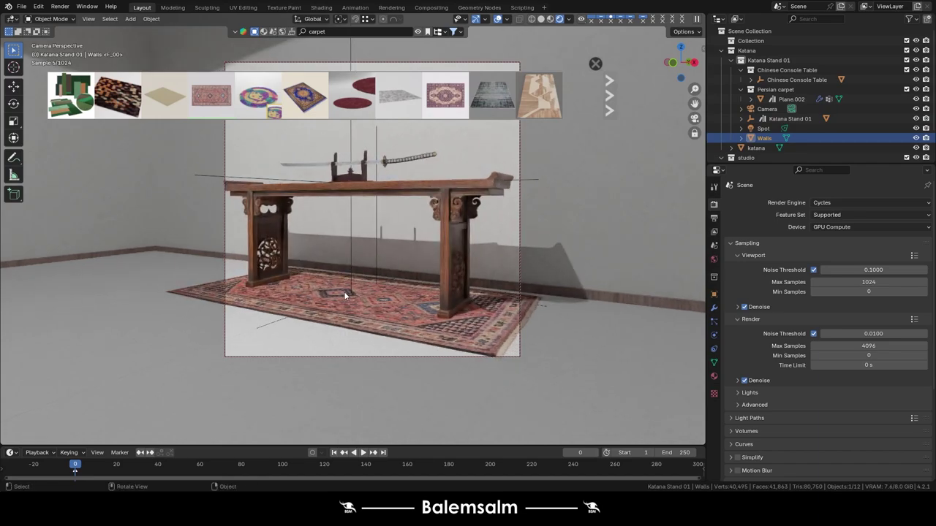
{"action": "left_click", "coordinate": [343, 291]}
{"action": "key", "text": "s"}
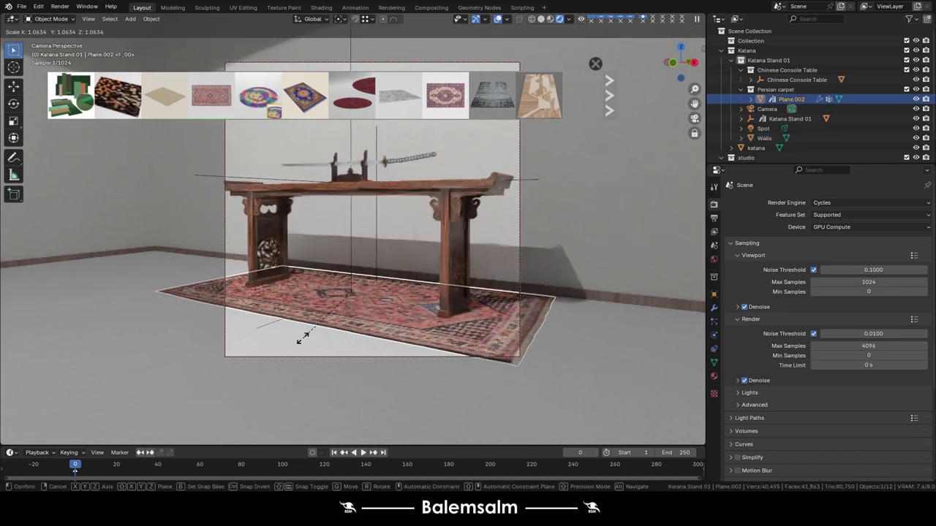
{"action": "left_click", "coordinate": [305, 334]}
{"action": "left_click", "coordinate": [325, 296]}
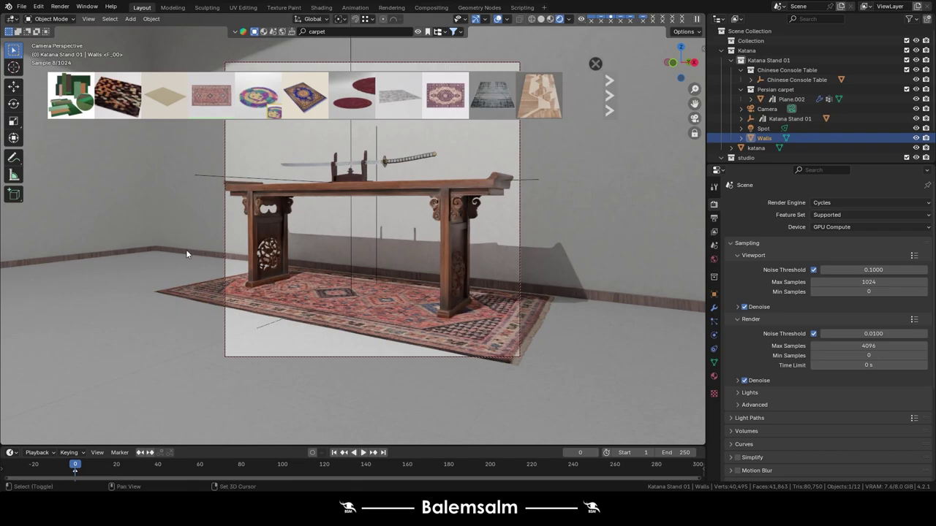
{"action": "middle_click_drag", "start_coordinate": [186, 249], "coordinate": [205, 256]}
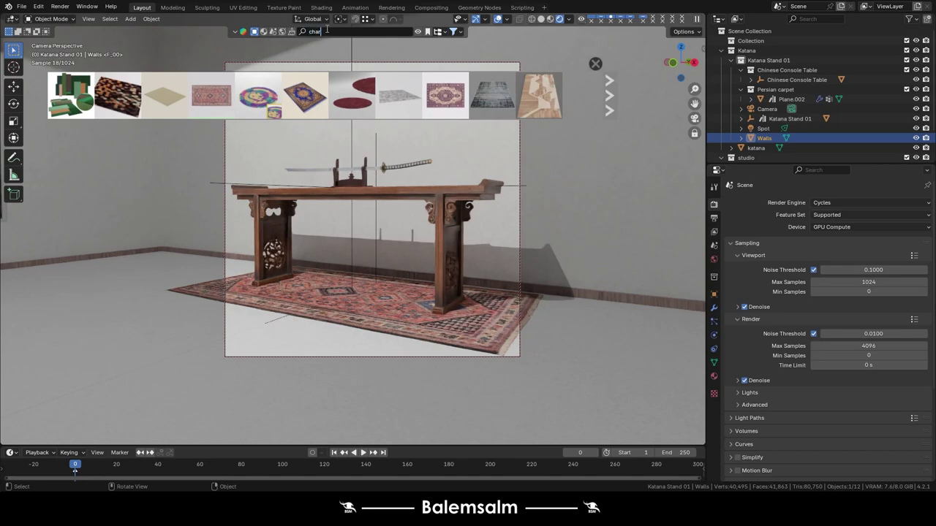
Search the asset library for 'chart' and scroll through the 242 results.
{"action": "type", "text": "t"}
{"action": "key", "text": "Return"}
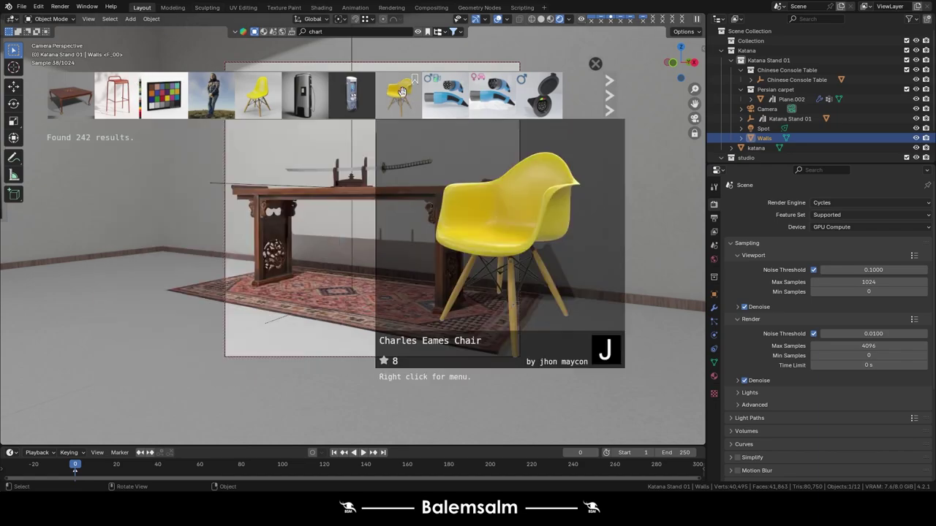
{"action": "scroll", "coordinate": [374, 102], "scroll_direction": "down", "scroll_amount": 3}
{"action": "scroll", "coordinate": [373, 102], "scroll_direction": "down", "scroll_amount": 2}
{"action": "scroll", "coordinate": [374, 102], "scroll_direction": "down", "scroll_amount": 2}
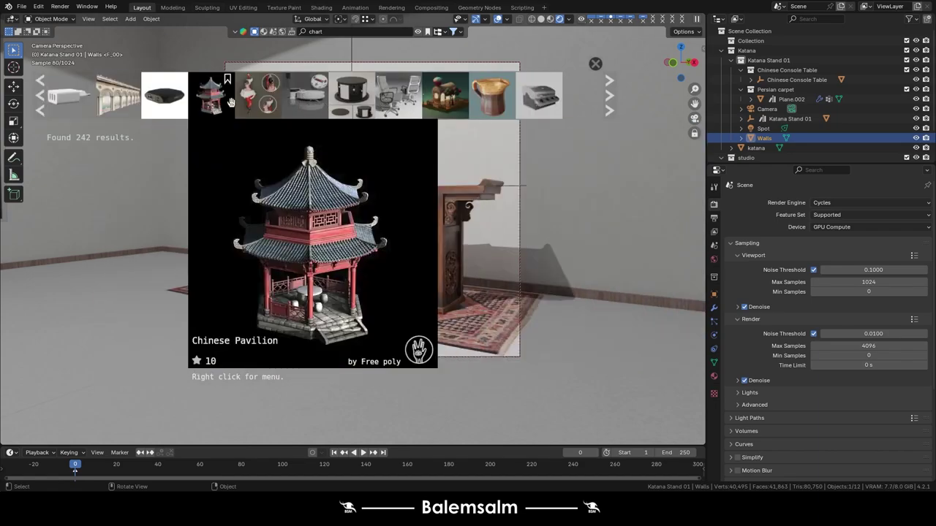
{"action": "scroll", "coordinate": [249, 105], "scroll_direction": "down", "scroll_amount": 2}
{"action": "scroll", "coordinate": [351, 95], "scroll_direction": "down", "scroll_amount": 2}
{"action": "scroll", "coordinate": [351, 95], "scroll_direction": "down", "scroll_amount": 2}
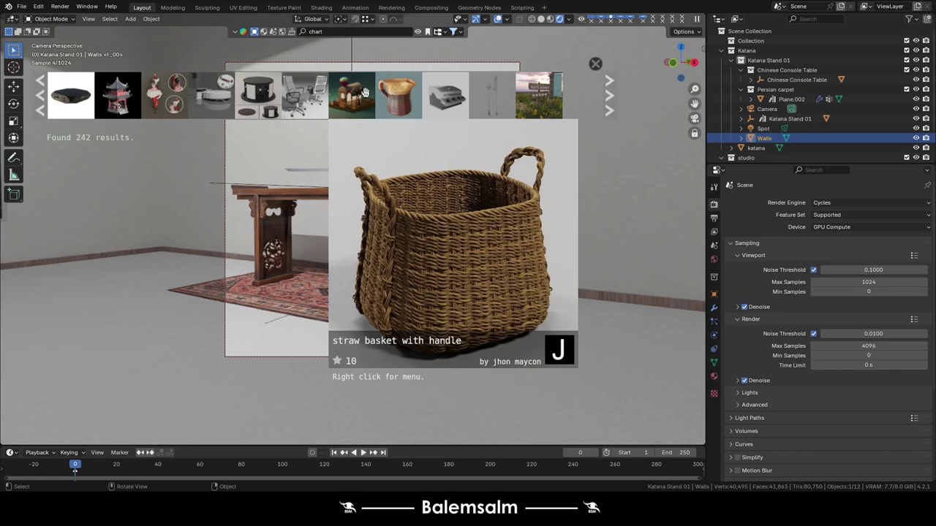
{"action": "scroll", "coordinate": [336, 88], "scroll_direction": "down", "scroll_amount": 2}
{"action": "scroll", "coordinate": [285, 86], "scroll_direction": "up", "scroll_amount": 2}
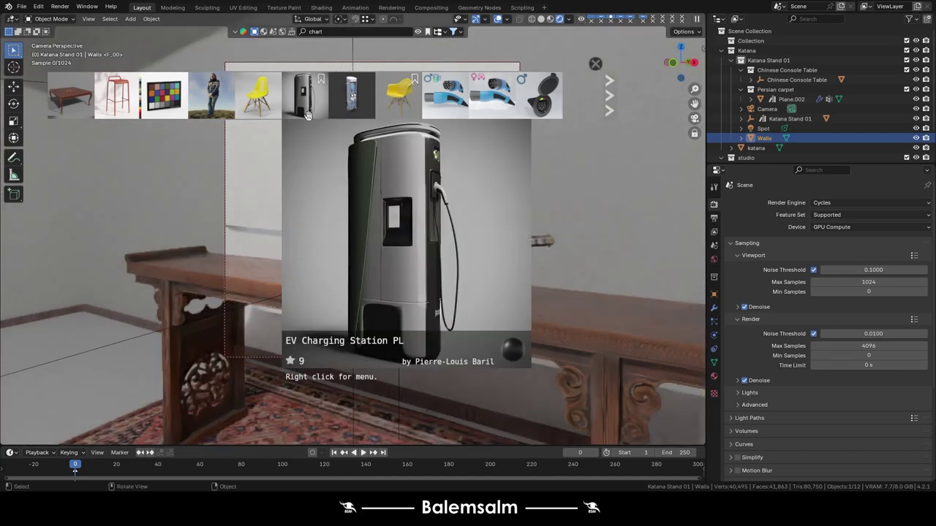
{"action": "middle_click_drag", "start_coordinate": [278, 290], "coordinate": [292, 226]}
{"action": "type", "text": "table"}
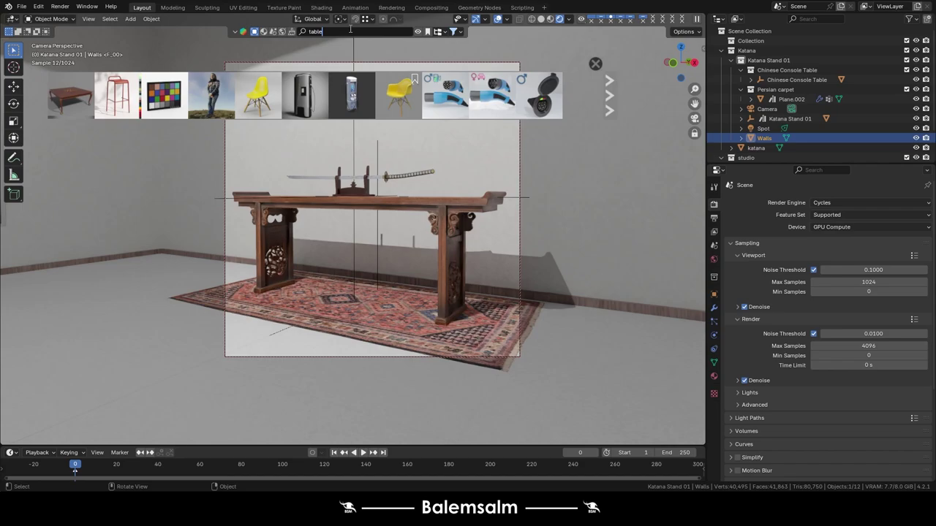
Search the asset library for 'table' and scroll through the results.
{"action": "key", "text": "Return"}
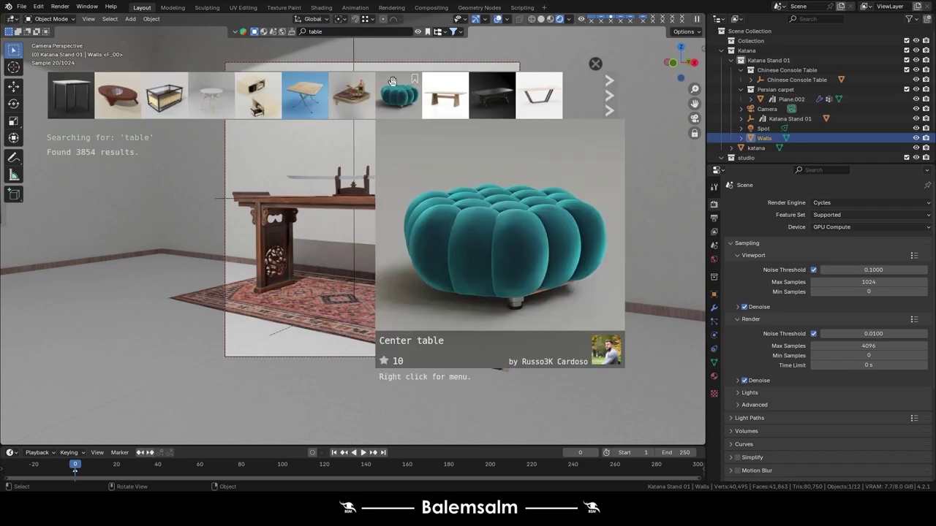
{"action": "scroll", "coordinate": [396, 94], "scroll_direction": "down", "scroll_amount": 2}
{"action": "scroll", "coordinate": [409, 93], "scroll_direction": "down", "scroll_amount": 2}
{"action": "scroll", "coordinate": [424, 94], "scroll_direction": "down", "scroll_amount": 2}
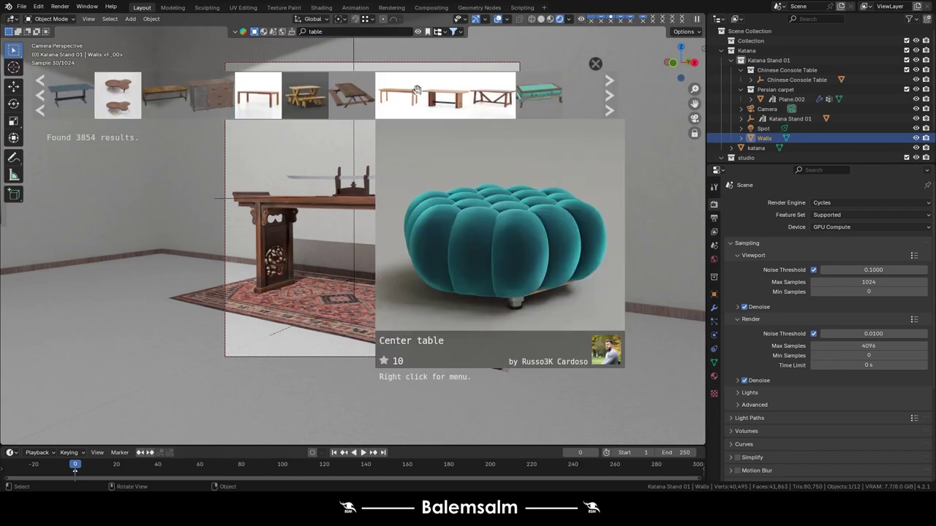
{"action": "scroll", "coordinate": [440, 94], "scroll_direction": "down", "scroll_amount": 1}
{"action": "scroll", "coordinate": [424, 94], "scroll_direction": "down", "scroll_amount": 2}
{"action": "scroll", "coordinate": [351, 93], "scroll_direction": "down", "scroll_amount": 2}
{"action": "scroll", "coordinate": [307, 94], "scroll_direction": "down", "scroll_amount": 1}
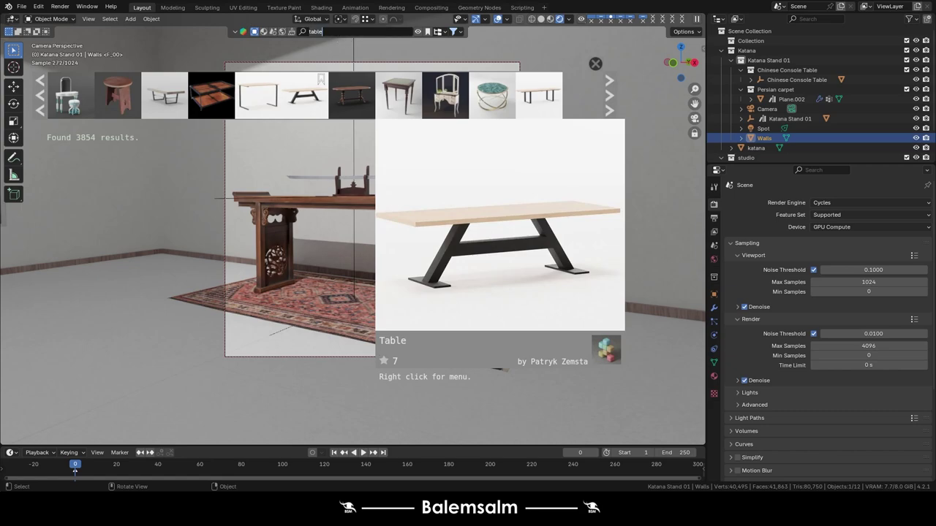
{"action": "key", "text": "Return"}
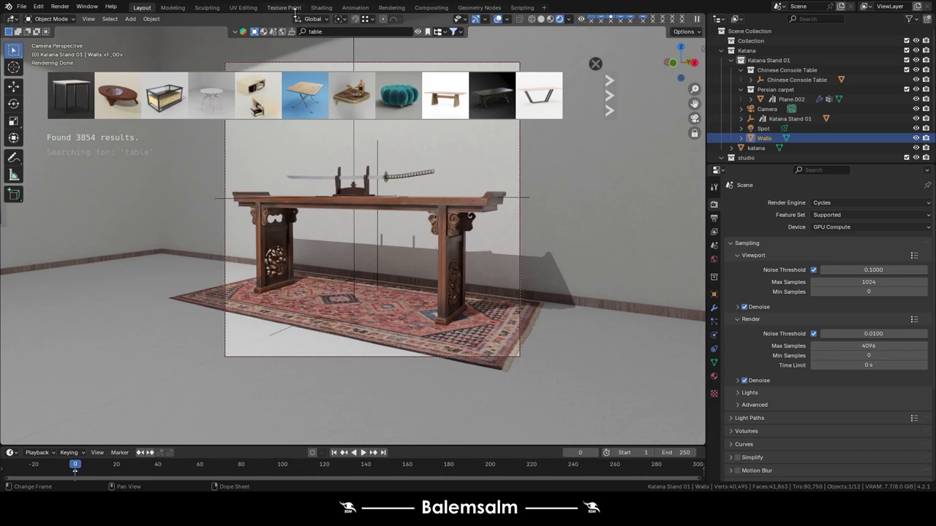
Search for 'chart' and reframe the camera on the table and carpet.
{"action": "left_click", "coordinate": [349, 30]}
{"action": "type", "text": "t"}
{"action": "key", "text": "Return"}
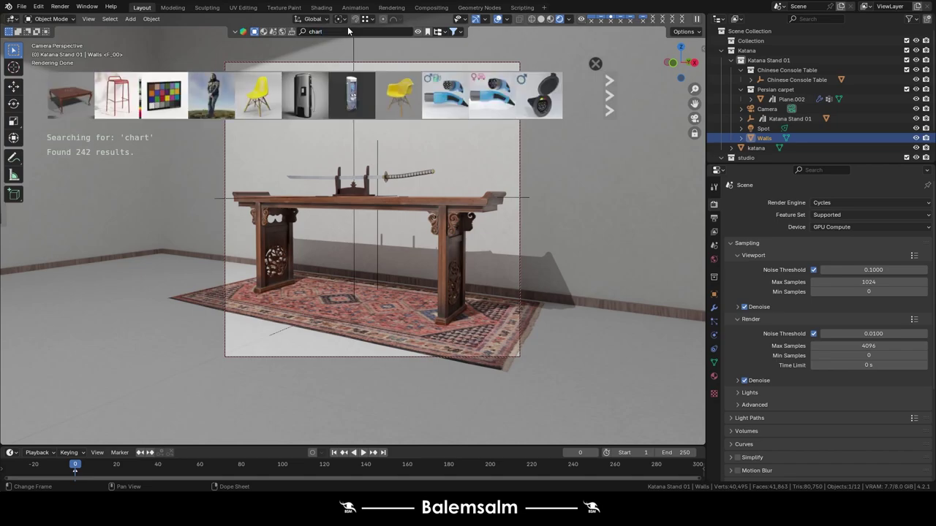
{"action": "scroll", "coordinate": [169, 103], "scroll_direction": "down", "scroll_amount": 5}
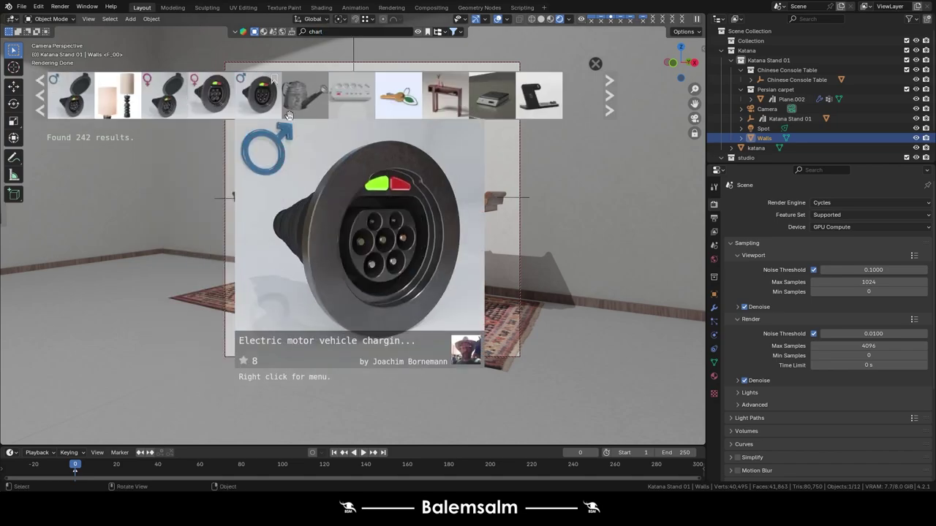
{"action": "scroll", "coordinate": [340, 161], "scroll_direction": "up", "scroll_amount": 6}
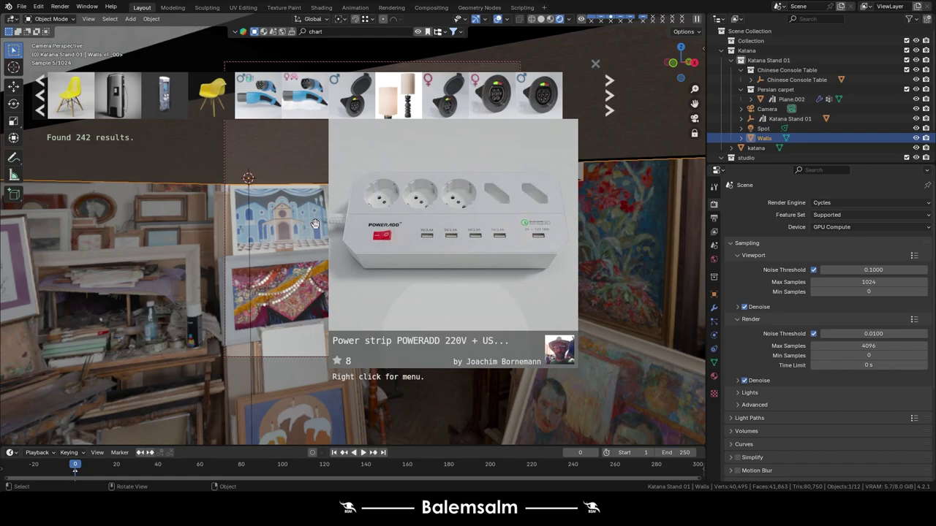
{"action": "left_click_drag", "start_coordinate": [277, 211], "coordinate": [430, 359]}
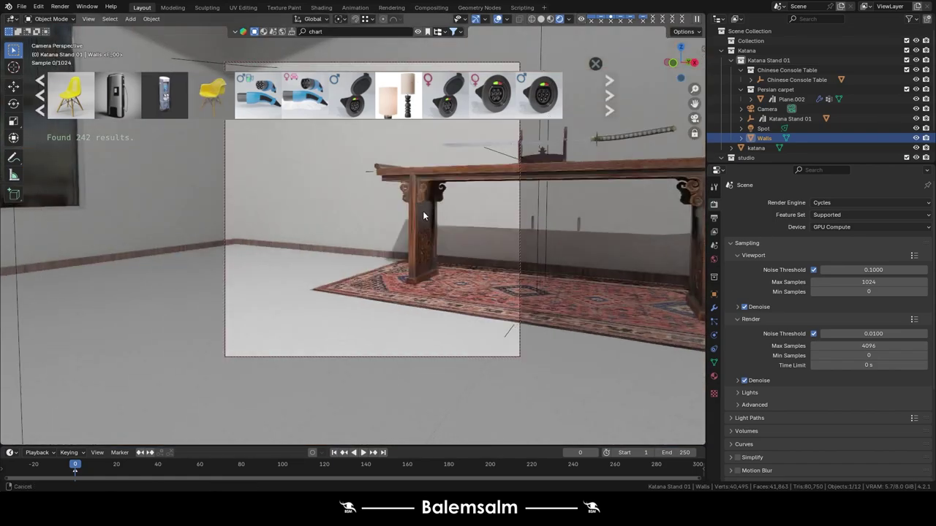
{"action": "mouse_move", "coordinate": [366, 219]}
{"action": "middle_mouse_down"}
{"action": "mouse_move", "coordinate": [280, 219]}
{"action": "mouse_move", "coordinate": [311, 215]}
{"action": "middle_mouse_up"}
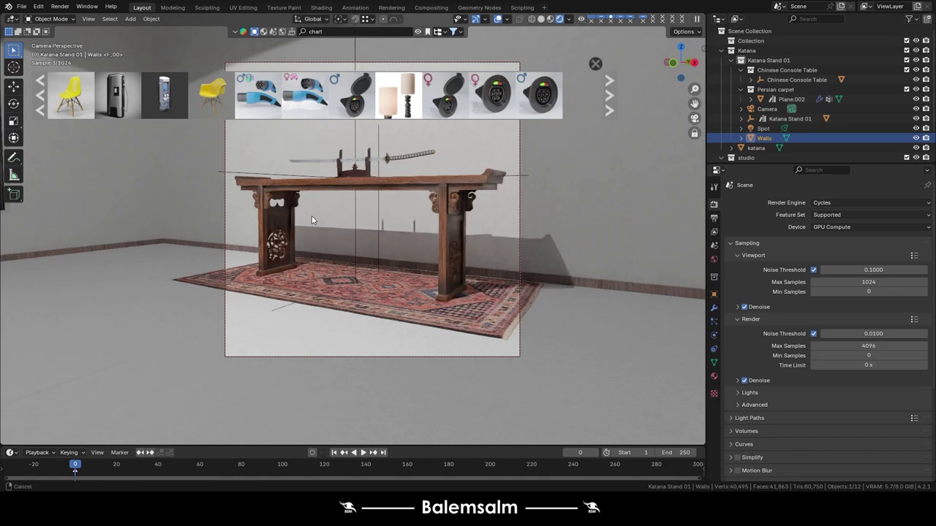
Search for 'painting' and download the tree triptych Painting asset.
{"action": "scroll", "coordinate": [341, 103], "scroll_direction": "down", "scroll_amount": 2}
{"action": "scroll", "coordinate": [351, 101], "scroll_direction": "down", "scroll_amount": 1}
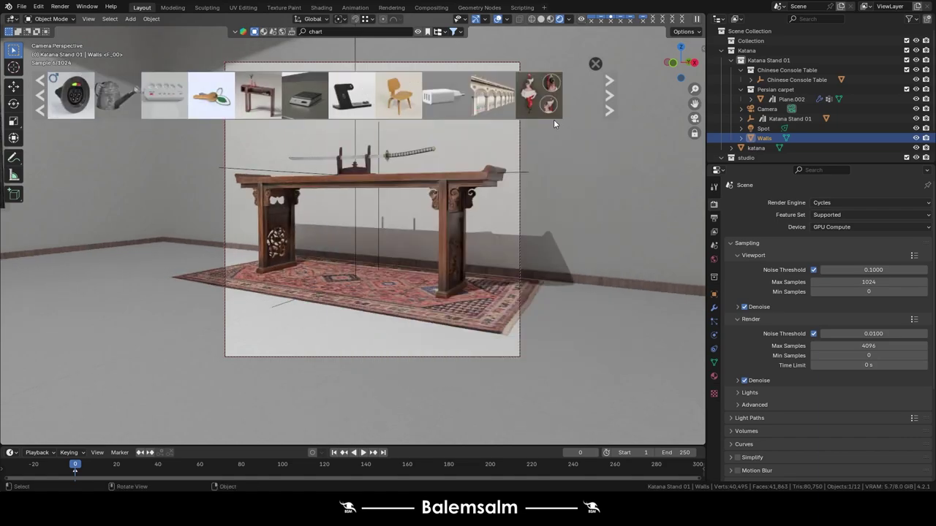
{"action": "scroll", "coordinate": [392, 96], "scroll_direction": "down", "scroll_amount": 2}
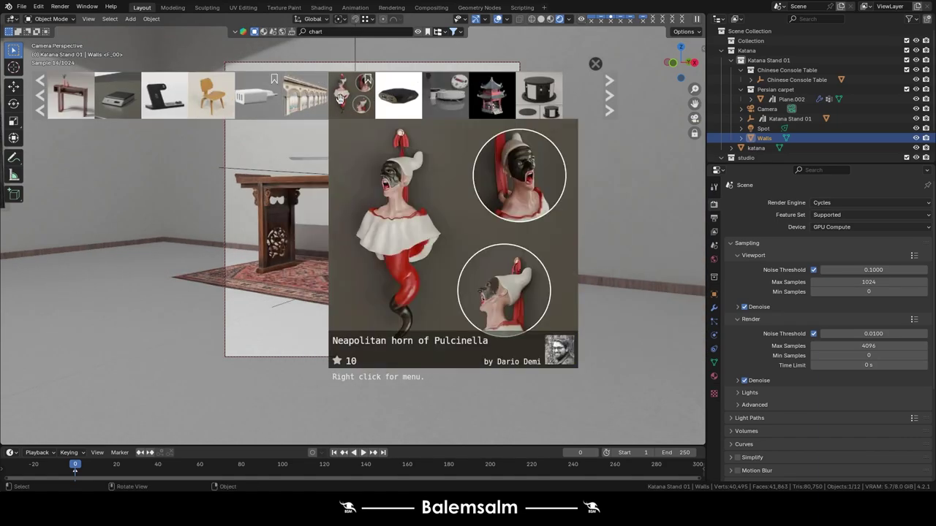
{"action": "scroll", "coordinate": [305, 98], "scroll_direction": "down", "scroll_amount": 3}
{"action": "scroll", "coordinate": [358, 101], "scroll_direction": "down", "scroll_amount": 2}
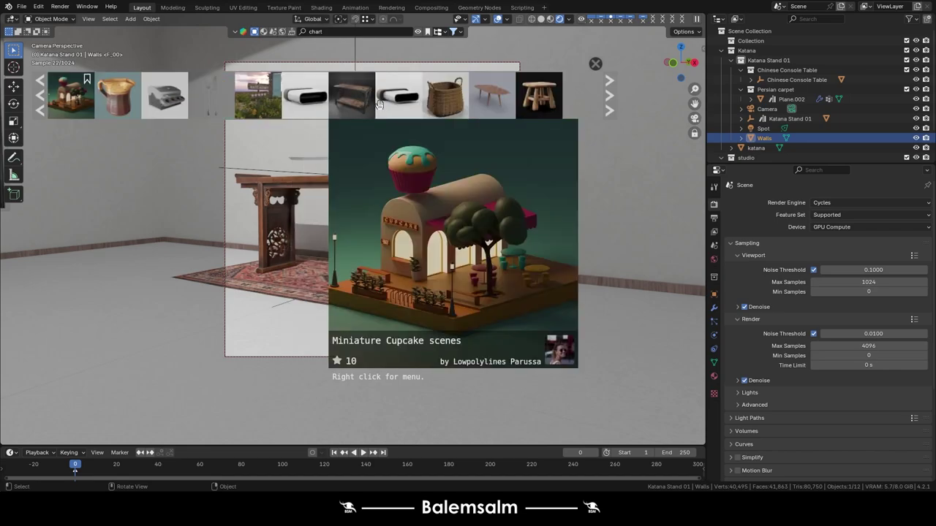
{"action": "scroll", "coordinate": [380, 101], "scroll_direction": "down", "scroll_amount": 1}
{"action": "scroll", "coordinate": [402, 101], "scroll_direction": "down", "scroll_amount": 1}
{"action": "scroll", "coordinate": [351, 98], "scroll_direction": "down", "scroll_amount": 2}
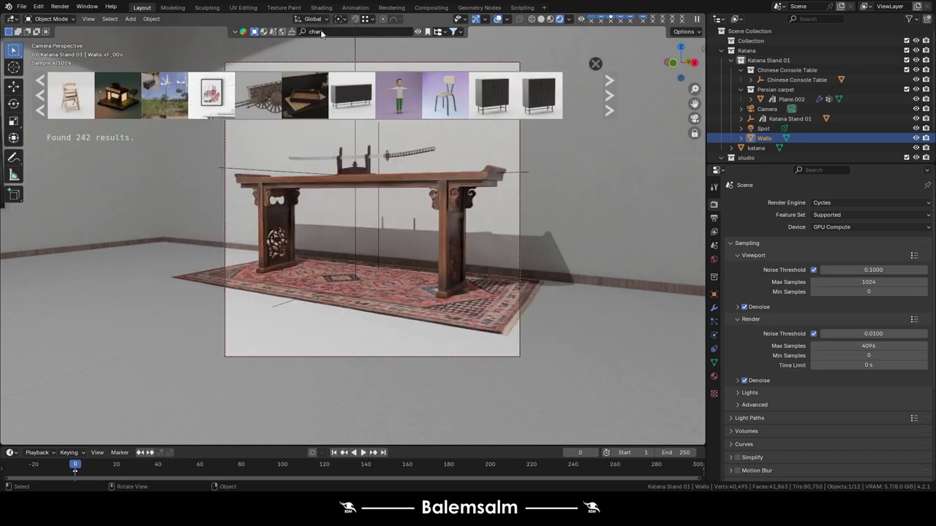
{"action": "left_click", "coordinate": [332, 33]}
{"action": "type", "text": "painting"}
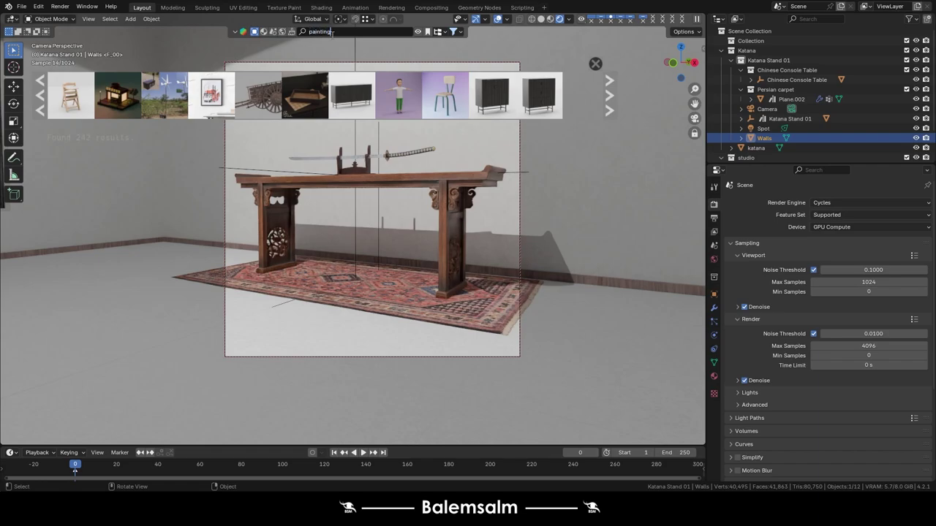
{"action": "key", "text": "Return"}
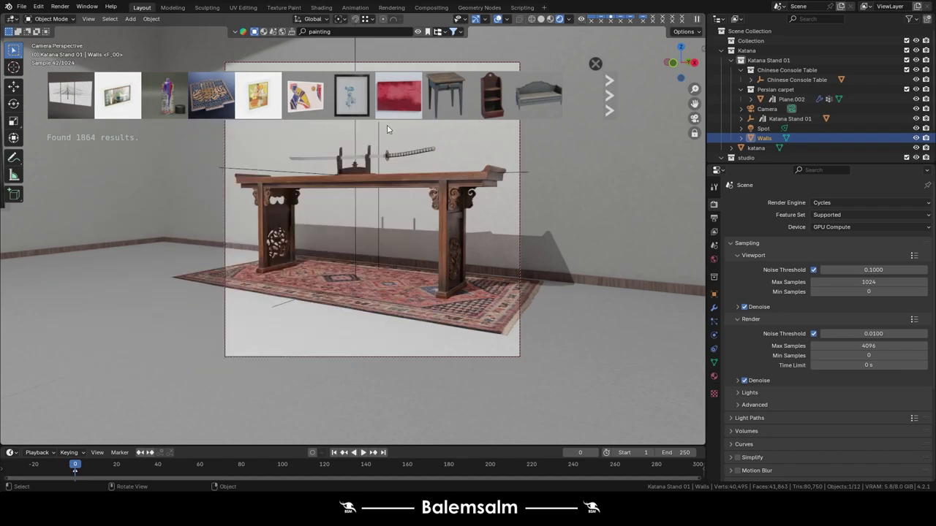
{"action": "mouse_move", "coordinate": [70, 95]}
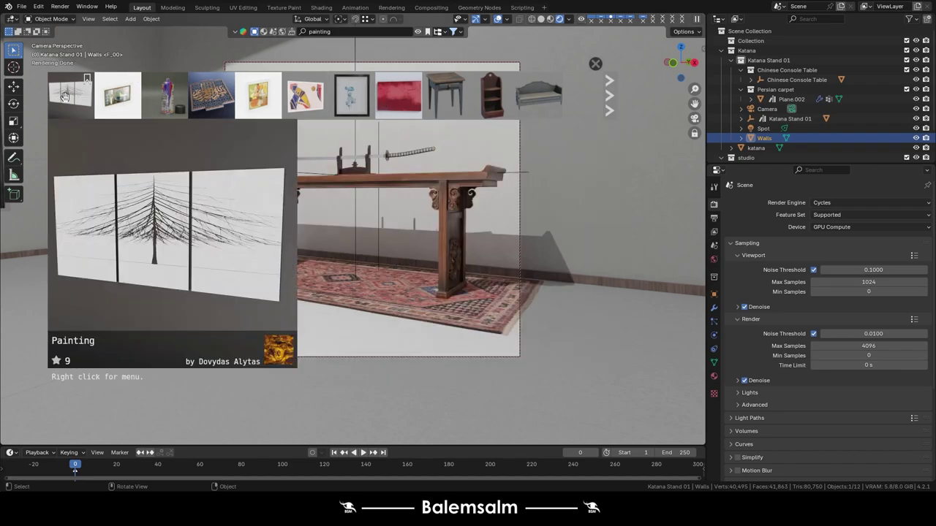
{"action": "left_click", "coordinate": [65, 97]}
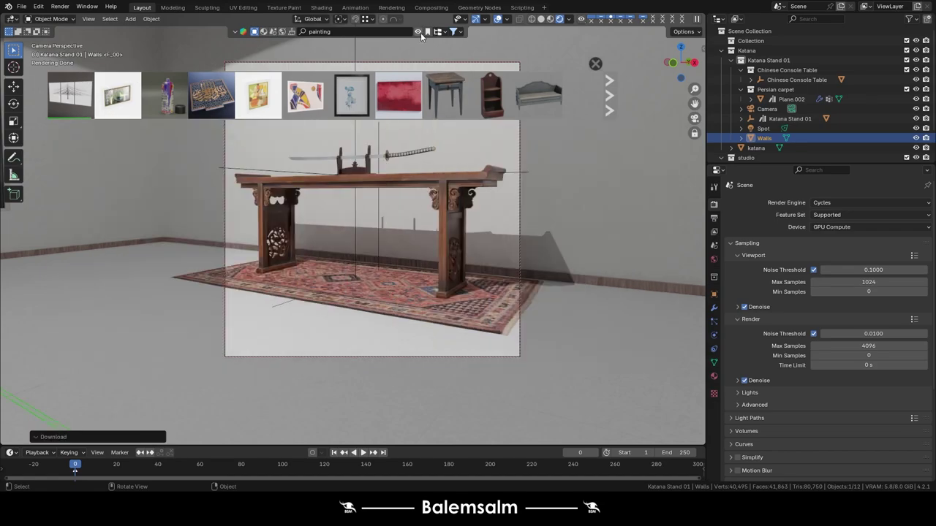
{"action": "left_click", "coordinate": [419, 33]}
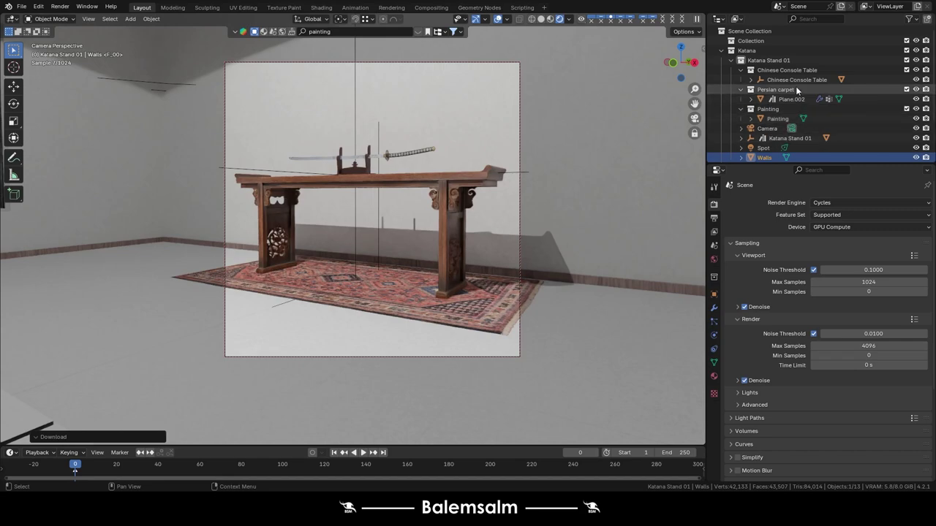
Select the Painting and move it along Y over the rug.
{"action": "scroll", "coordinate": [767, 138], "scroll_direction": "down", "scroll_amount": 3}
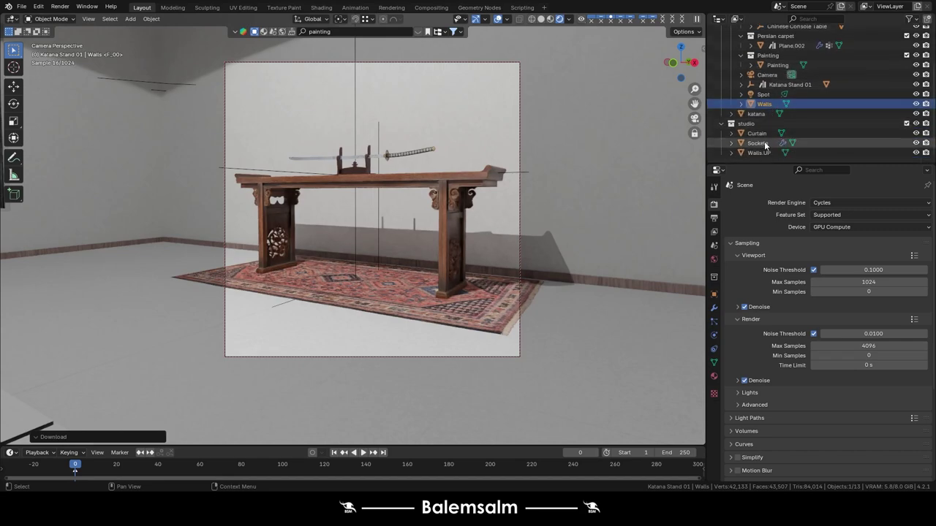
{"action": "scroll", "coordinate": [766, 144], "scroll_direction": "up", "scroll_amount": 2}
{"action": "left_click", "coordinate": [788, 106]}
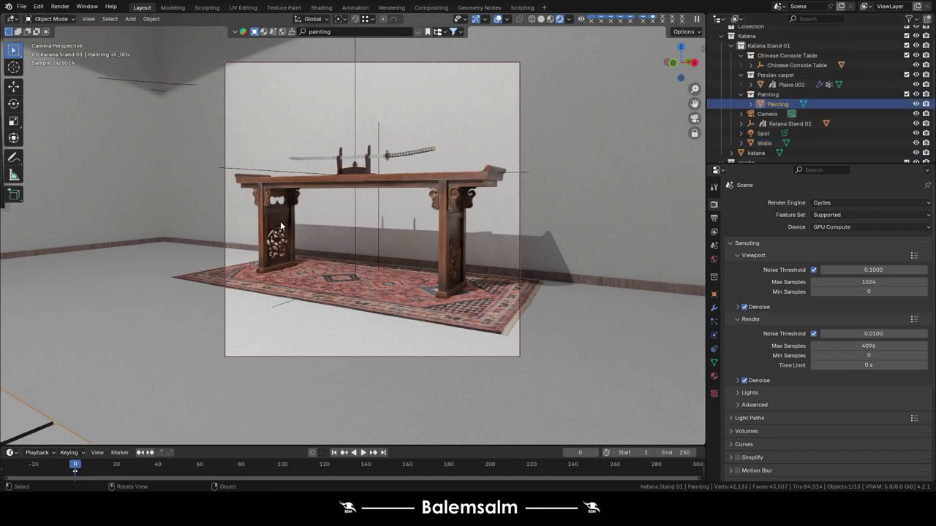
{"action": "key", "text": "g"}
{"action": "key", "text": "y"}
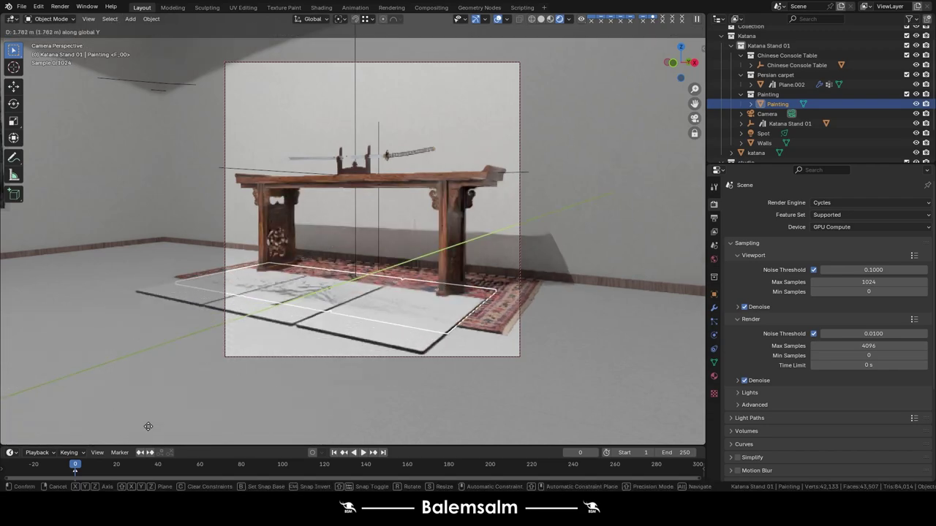
{"action": "left_click", "coordinate": [149, 427]}
{"action": "left_click", "coordinate": [160, 455]}
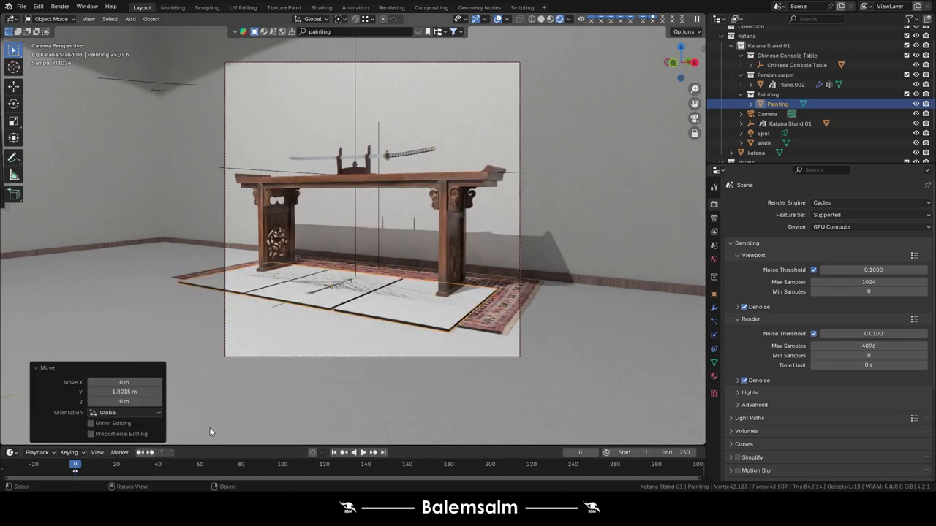
Rotate the Painting 90° about X to stand upright and raise it above the table.
{"action": "key", "text": "r"}
{"action": "key", "text": "x"}
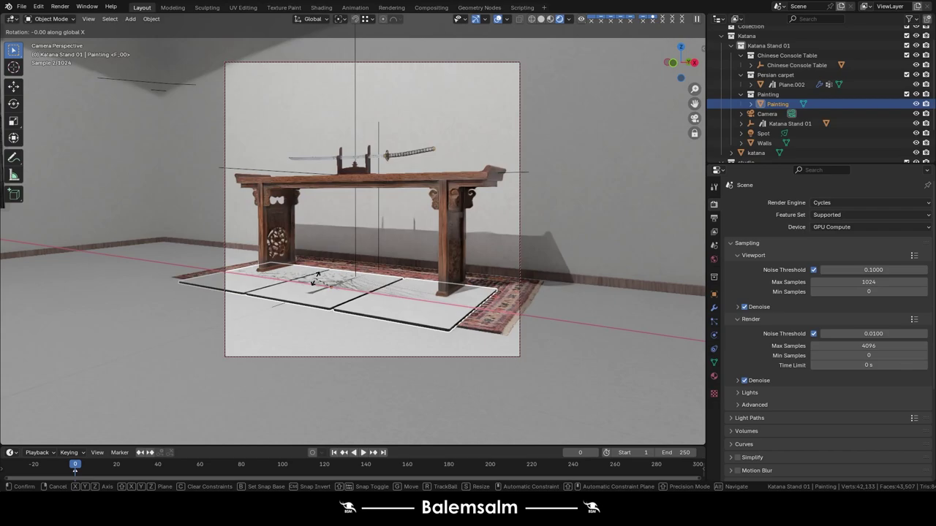
{"action": "key", "text": "9"}
{"action": "key", "text": "0"}
{"action": "key", "text": "Return"}
{"action": "key", "text": "g"}
{"action": "key", "text": "z"}
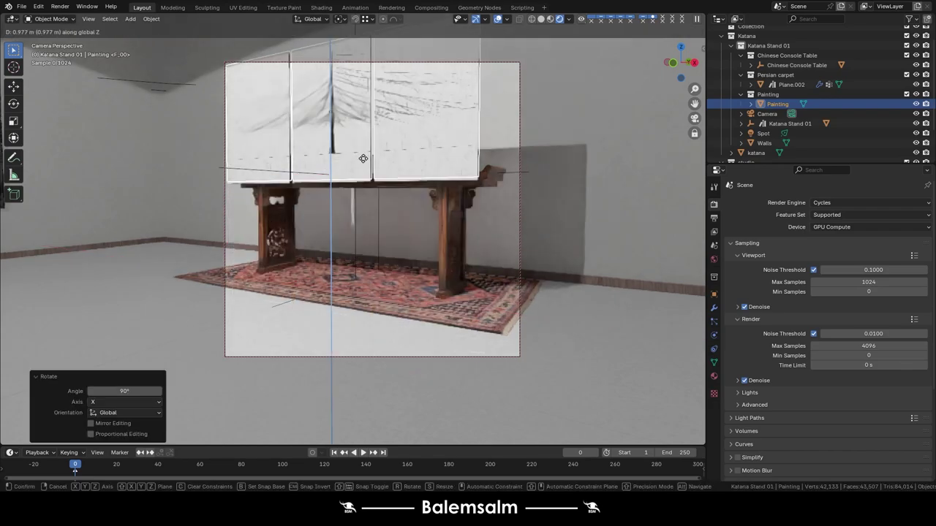
{"action": "left_click", "coordinate": [364, 159]}
Push the Painting back along Y against the back wall.
{"action": "key", "text": "g"}
{"action": "key", "text": "y"}
{"action": "left_click", "coordinate": [411, 173]}
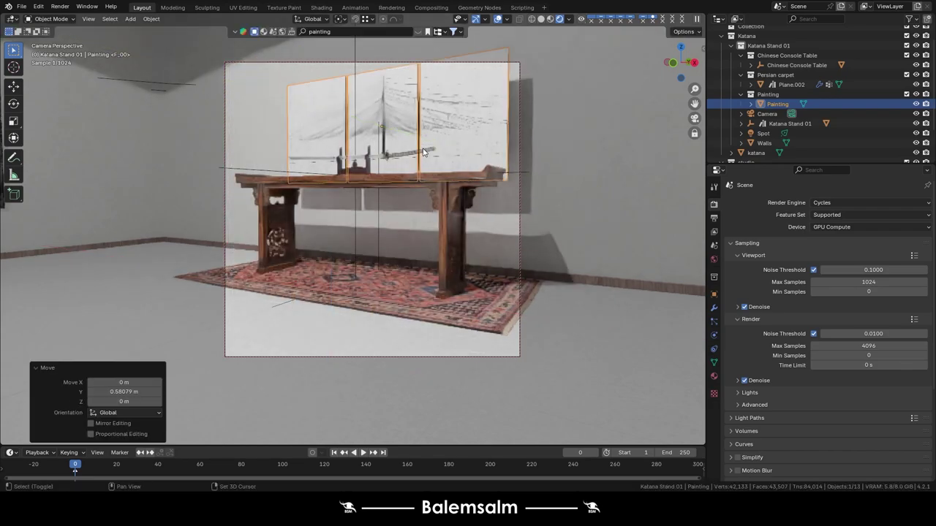
{"action": "key", "text": "g"}
{"action": "key", "text": "y"}
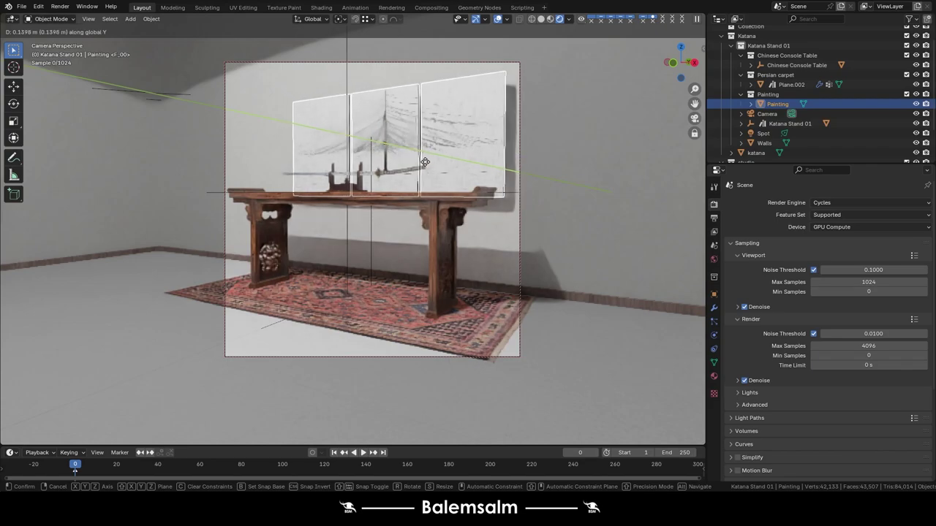
{"action": "left_click", "coordinate": [433, 162]}
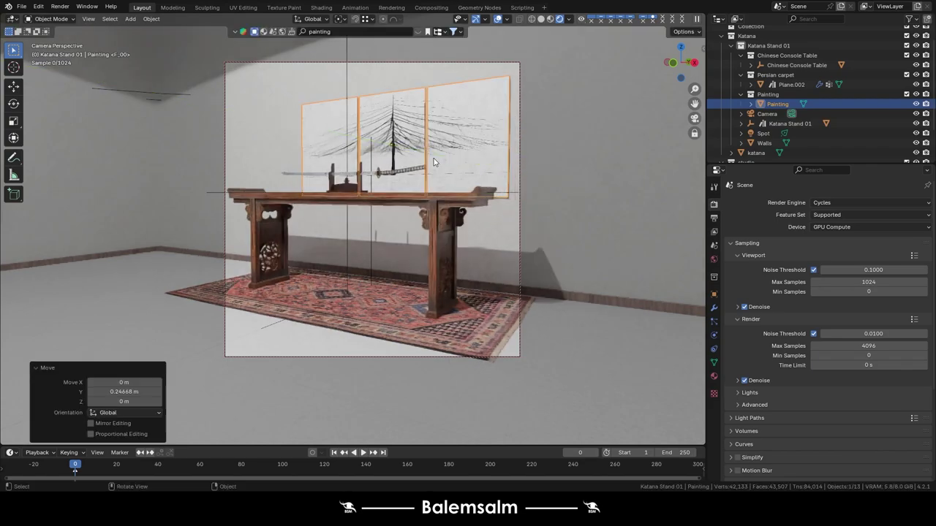
{"action": "left_click", "coordinate": [343, 234]}
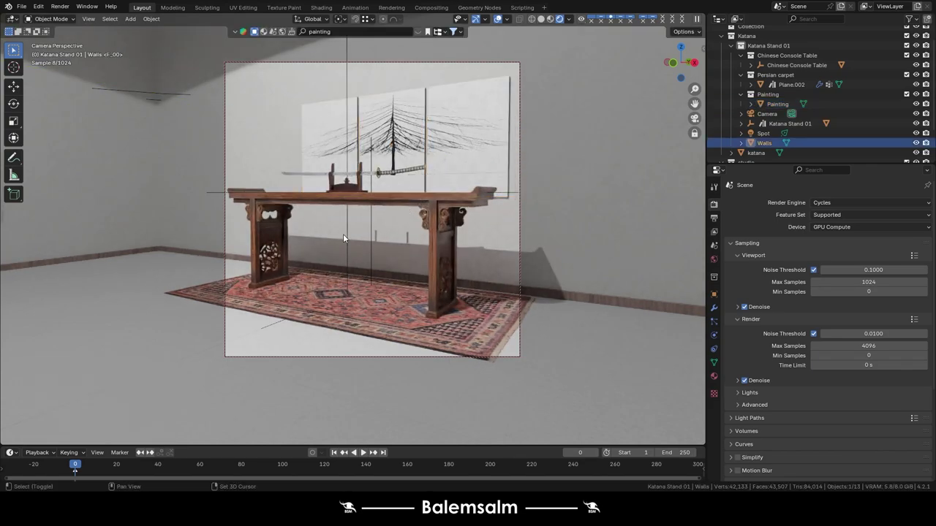
{"action": "mouse_move", "coordinate": [343, 234]}
{"action": "middle_mouse_down"}
{"action": "mouse_move", "coordinate": [403, 189]}
{"action": "mouse_move", "coordinate": [386, 181]}
{"action": "middle_mouse_up"}
Move the console table and katana back along Y toward the painting.
{"action": "left_click", "coordinate": [387, 203]}
{"action": "left_click", "coordinate": [382, 177], "text": "shift"}
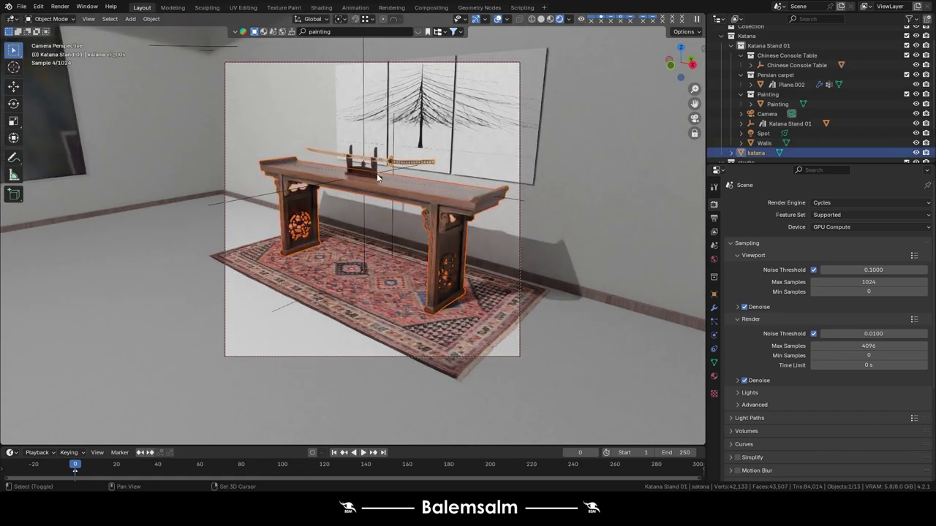
{"action": "key", "text": "g"}
{"action": "key", "text": "y"}
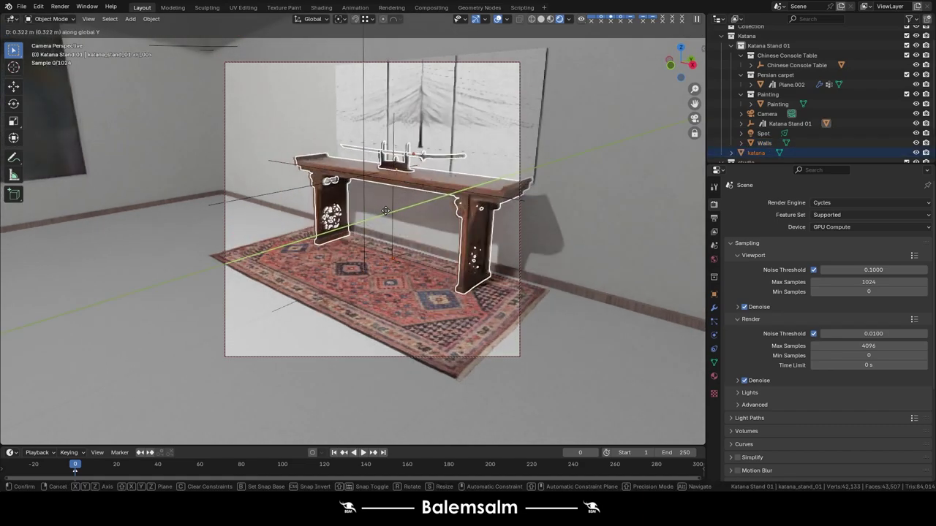
{"action": "left_click", "coordinate": [385, 211]}
Slide the carpet under the table along Y, frame the table head-on, and save.
{"action": "left_click", "coordinate": [372, 266]}
{"action": "key", "text": "g"}
{"action": "key", "text": "y"}
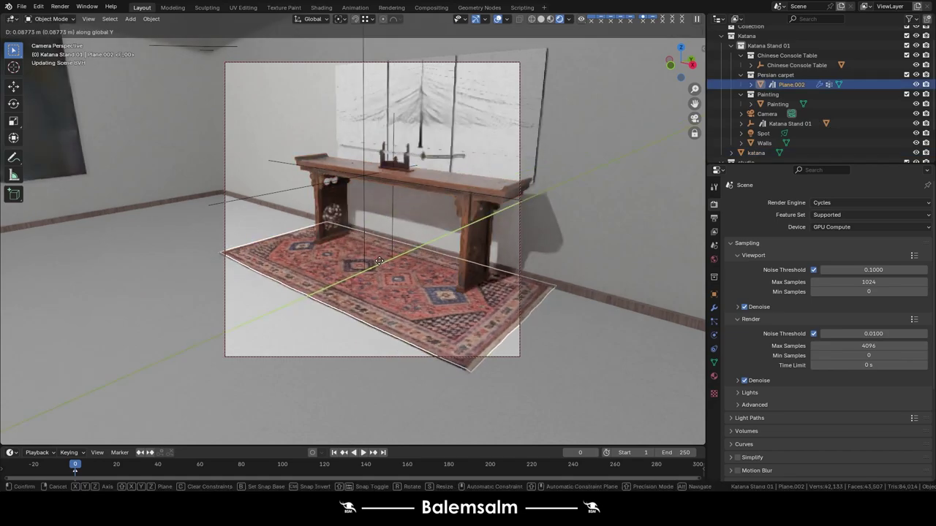
{"action": "left_click", "coordinate": [378, 266]}
{"action": "left_click", "coordinate": [71, 237]}
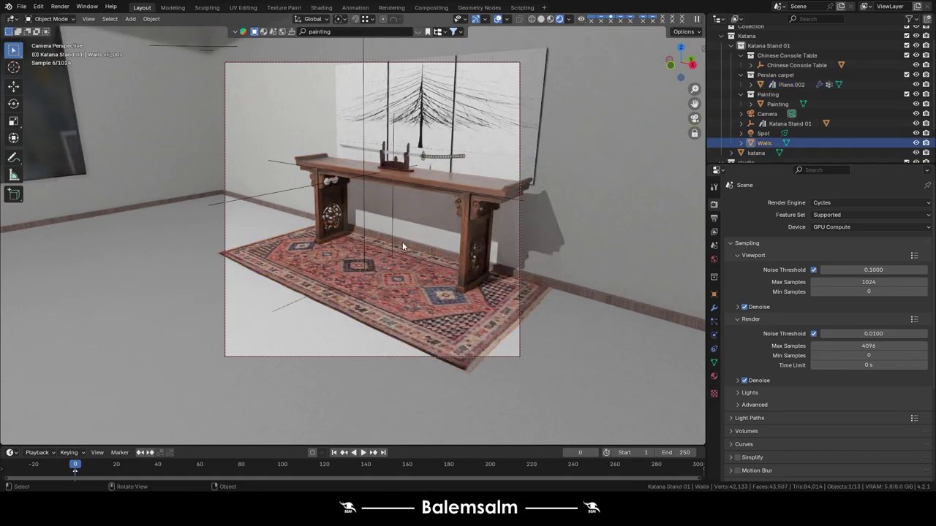
{"action": "mouse_move", "coordinate": [402, 245]}
{"action": "middle_mouse_down"}
{"action": "mouse_move", "coordinate": [412, 220]}
{"action": "mouse_move", "coordinate": [392, 255]}
{"action": "mouse_move", "coordinate": [367, 262]}
{"action": "mouse_move", "coordinate": [348, 247]}
{"action": "mouse_move", "coordinate": [356, 253]}
{"action": "middle_mouse_up"}
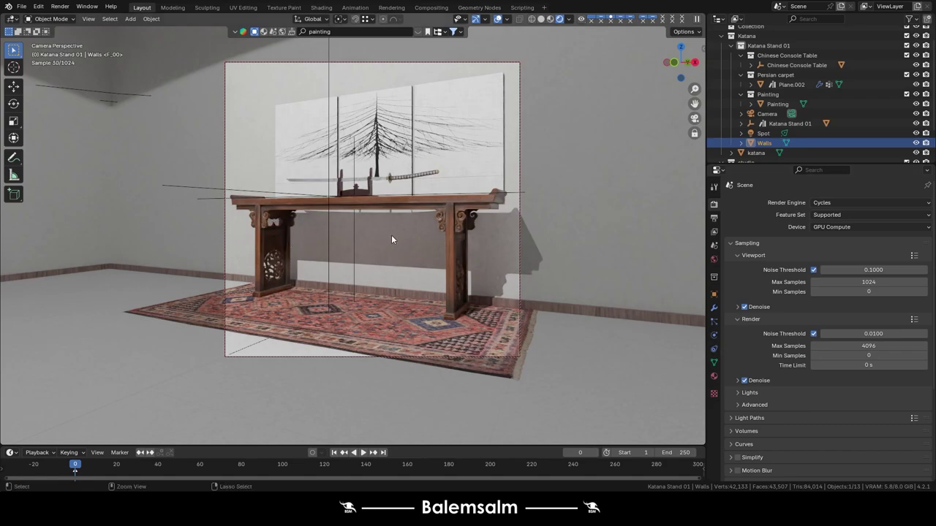
{"action": "key", "text": "ctrl+s"}
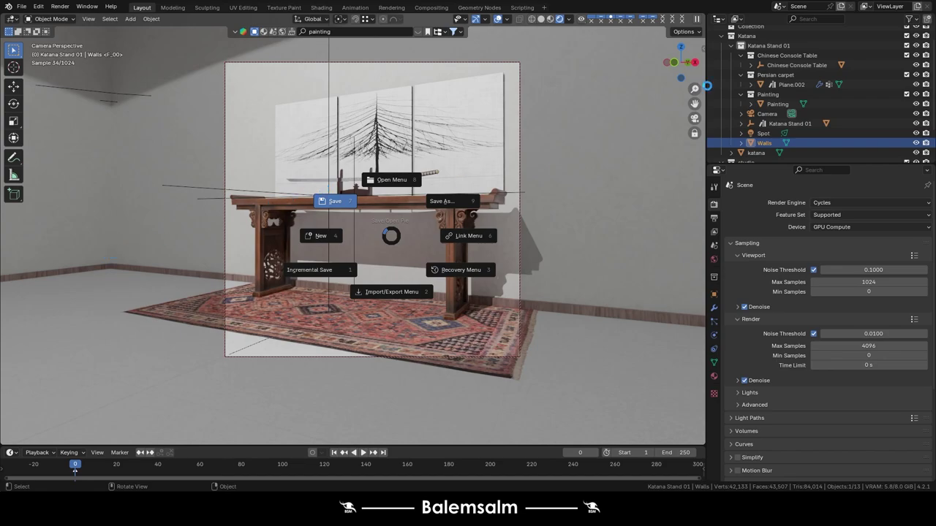
Save the file and tint the spot light a warm cream colour.
{"action": "left_click", "coordinate": [763, 133]}
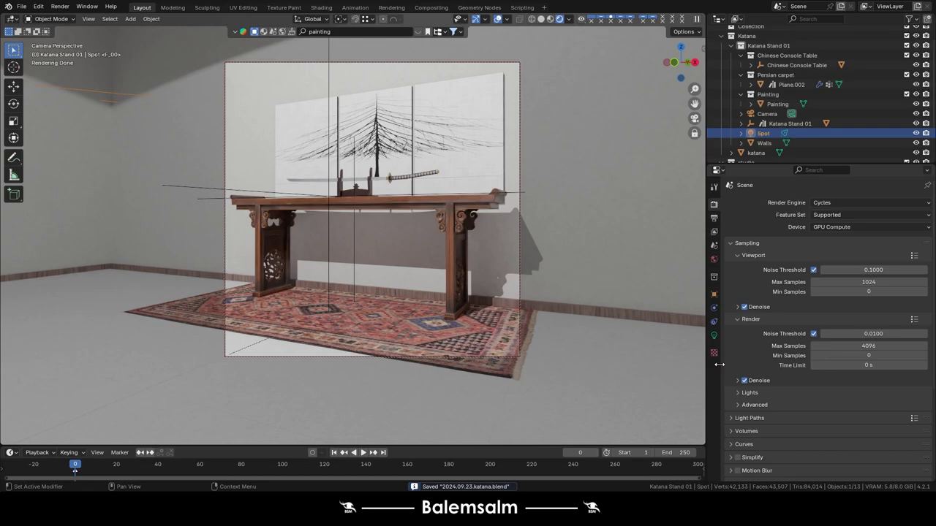
{"action": "left_click", "coordinate": [714, 335]}
{"action": "left_click", "coordinate": [854, 259]}
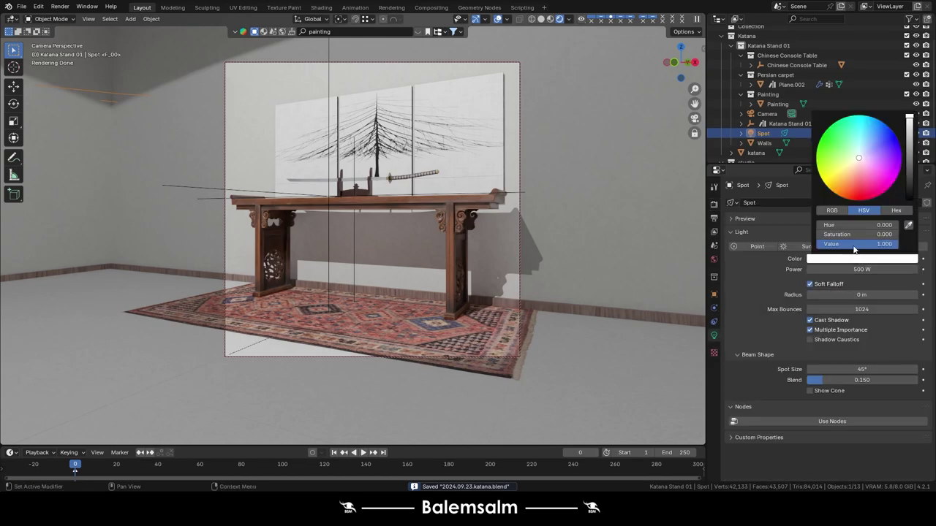
{"action": "left_click", "coordinate": [852, 170]}
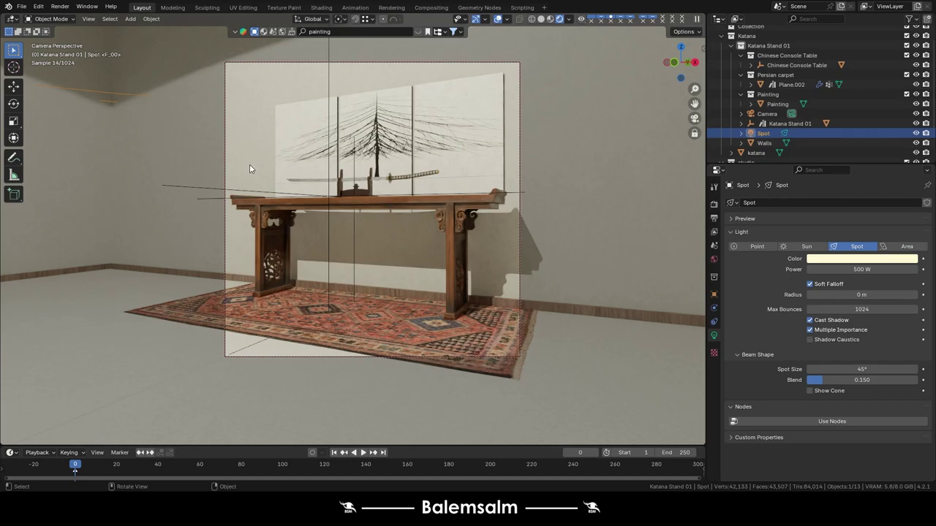
Add an area light and split the viewport into two side-by-side views.
{"action": "key", "text": "shift+a"}
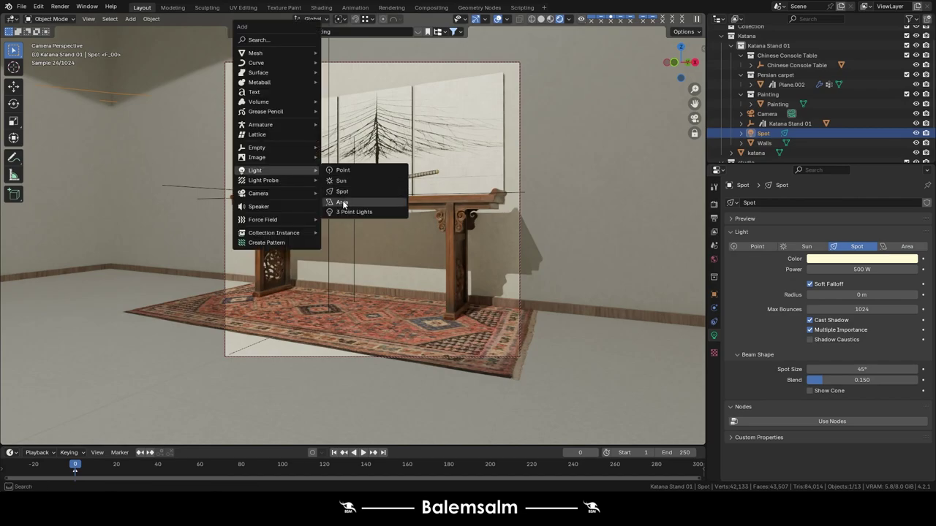
{"action": "left_click", "coordinate": [343, 209]}
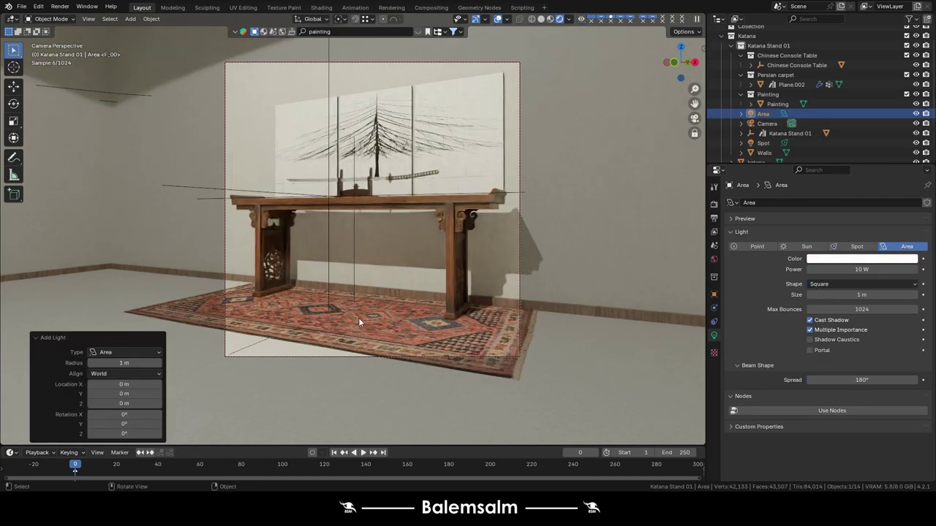
{"action": "key", "text": "g"}
{"action": "key", "text": "Escape"}
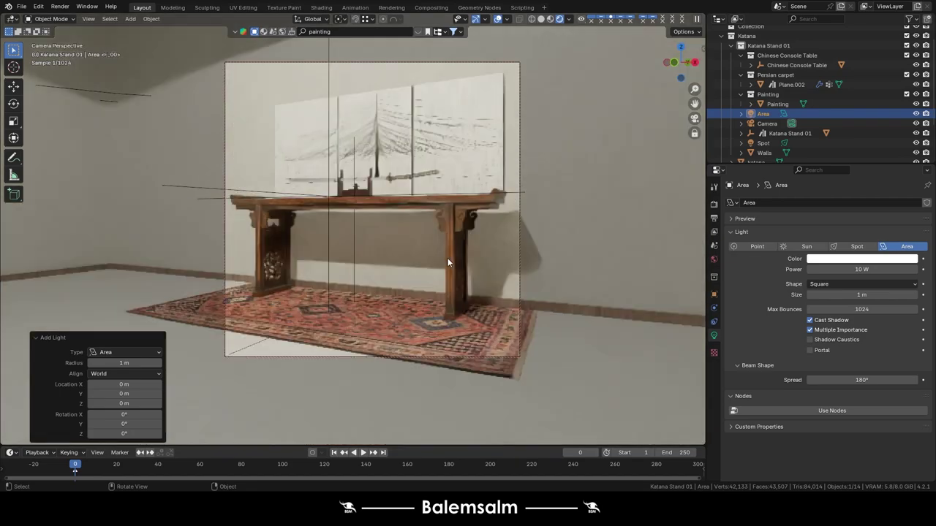
{"action": "left_click_drag", "start_coordinate": [705, 15], "coordinate": [310, 20]}
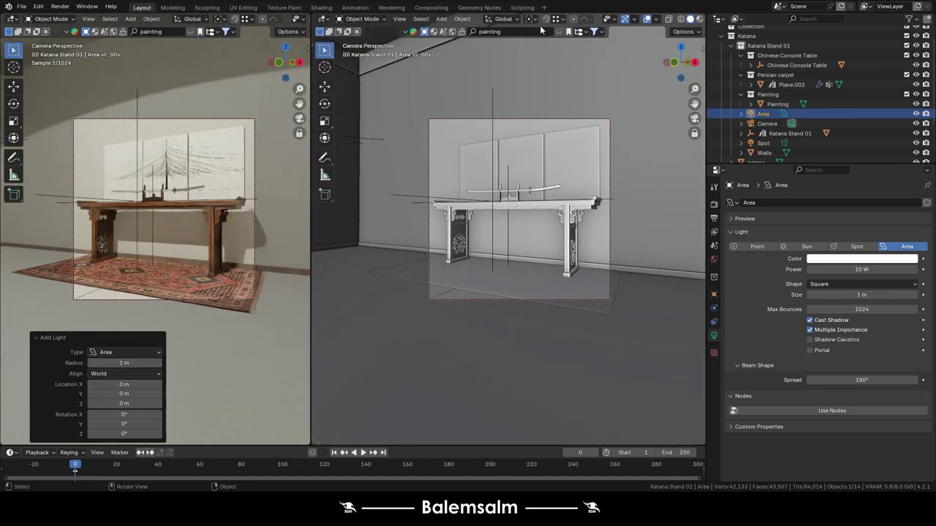
Show materials in the right view, angle it toward the table, and select the area light.
{"action": "middle_click_drag", "start_coordinate": [597, 150], "coordinate": [646, 154]}
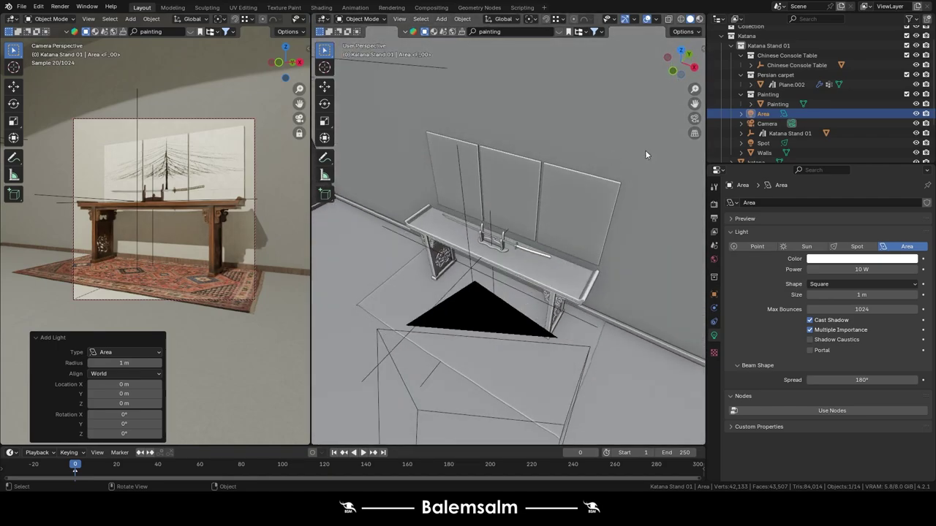
{"action": "scroll", "coordinate": [633, 25], "scroll_direction": "down", "scroll_amount": 3}
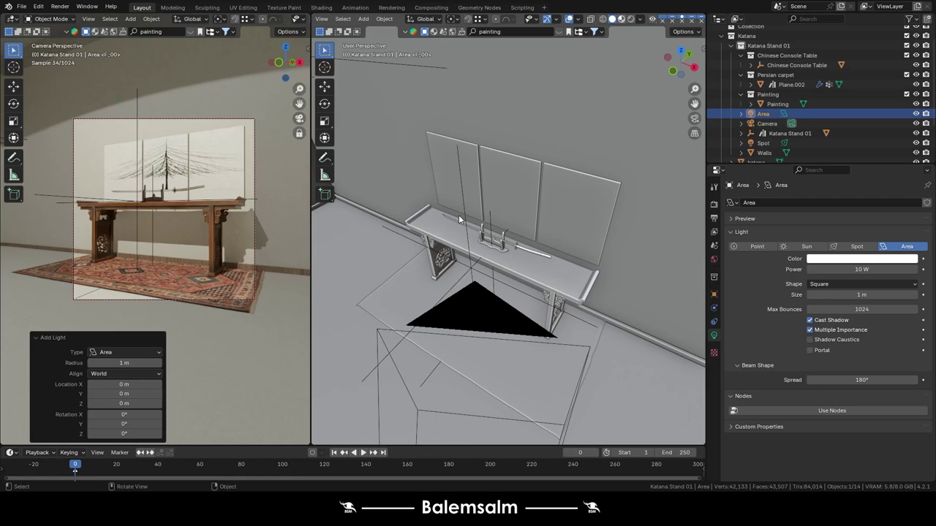
{"action": "key", "text": "z"}
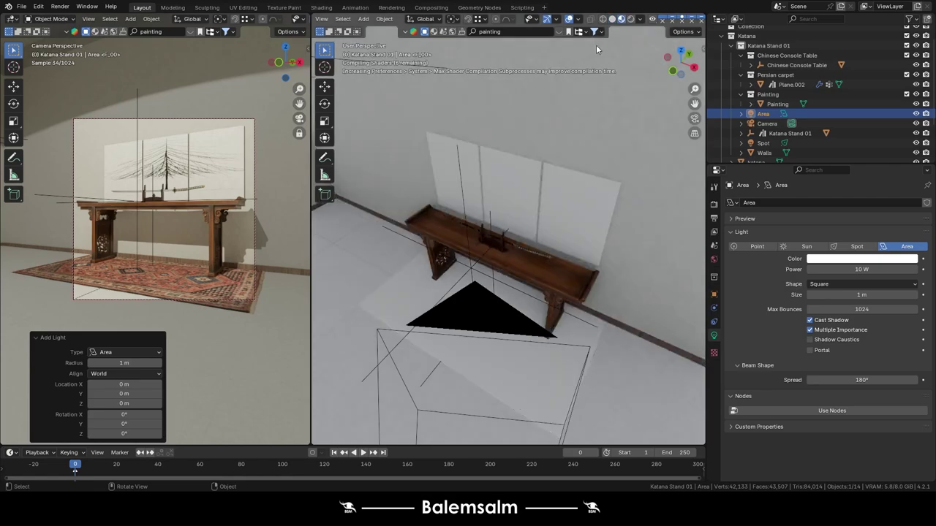
{"action": "middle_click_drag", "start_coordinate": [595, 47], "coordinate": [531, 279]}
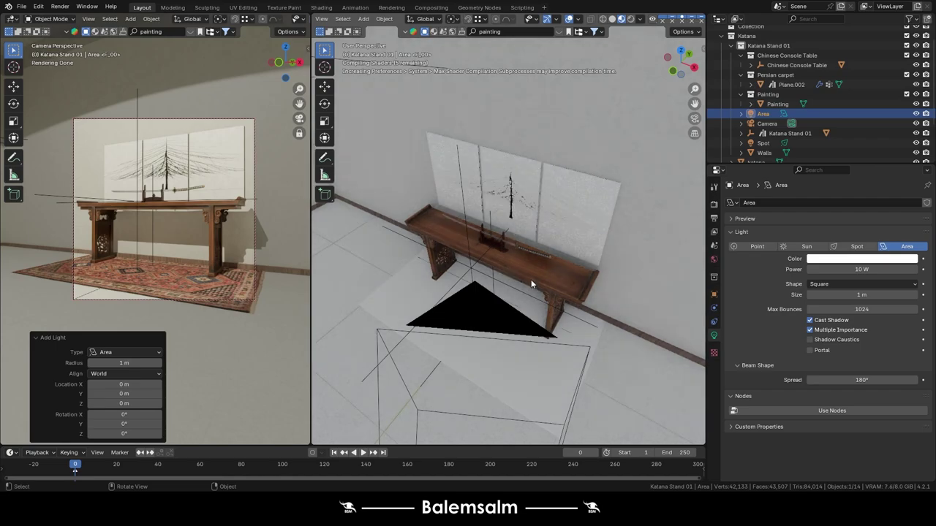
{"action": "scroll", "coordinate": [519, 282], "scroll_direction": "up", "scroll_amount": 5}
{"action": "left_click", "coordinate": [516, 260]}
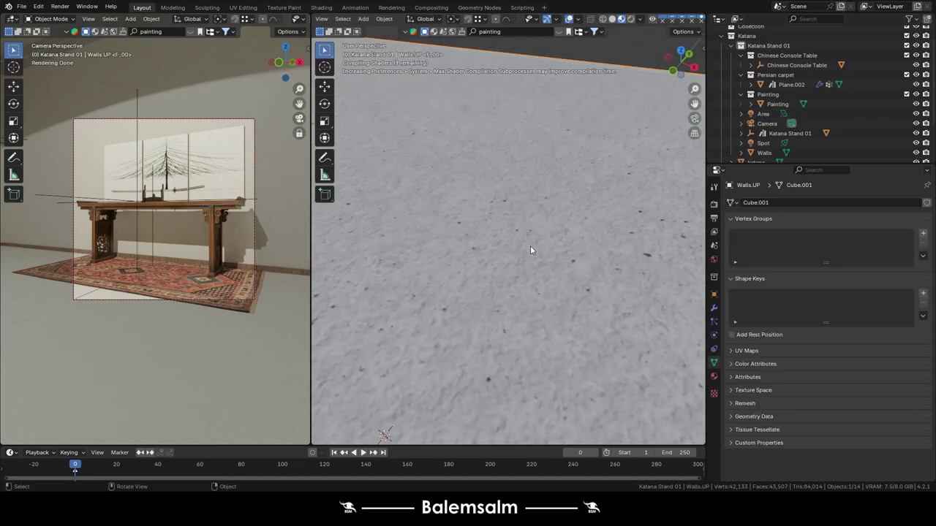
{"action": "scroll", "coordinate": [530, 246], "scroll_direction": "down", "scroll_amount": 8}
{"action": "scroll", "coordinate": [530, 245], "scroll_direction": "down", "scroll_amount": 5}
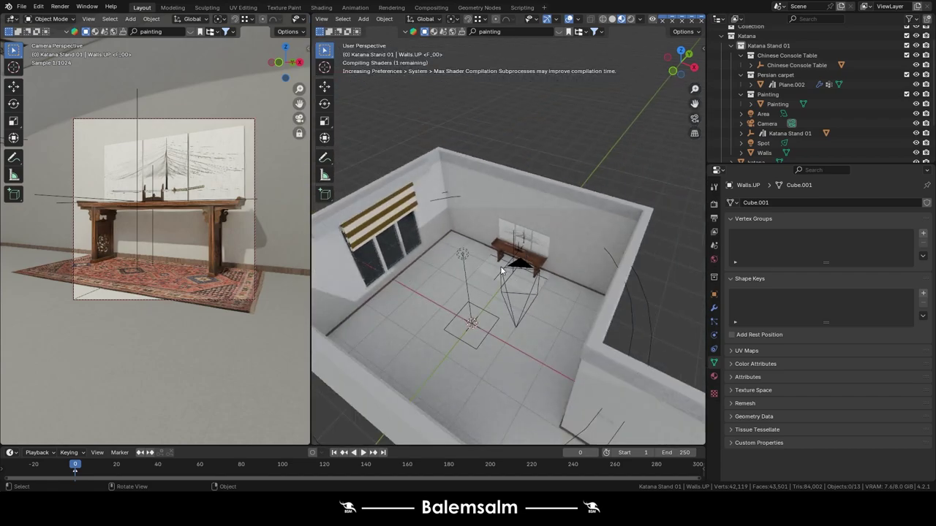
{"action": "middle_click_drag", "start_coordinate": [530, 246], "coordinate": [493, 287]}
{"action": "left_click", "coordinate": [504, 278]}
{"action": "scroll", "coordinate": [516, 287], "scroll_direction": "up", "scroll_amount": 5}
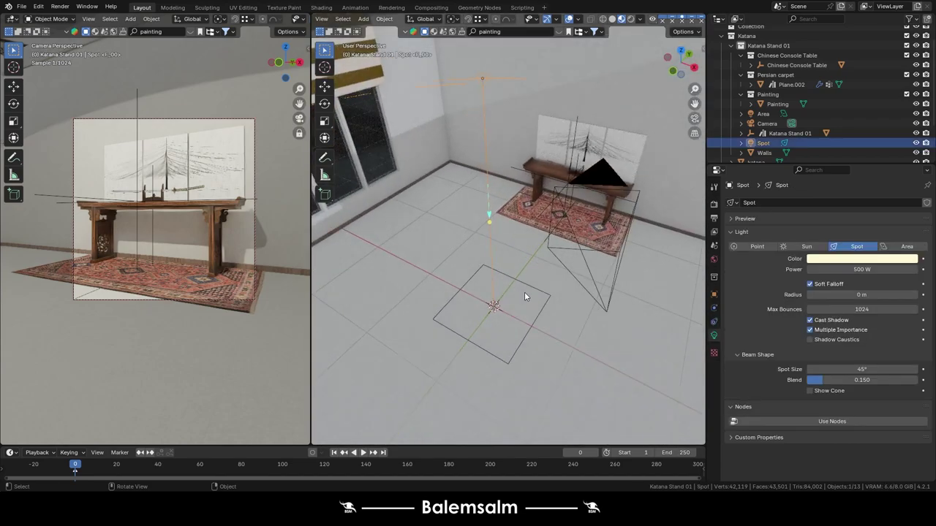
{"action": "left_click", "coordinate": [525, 284]}
{"action": "left_click", "coordinate": [526, 281]}
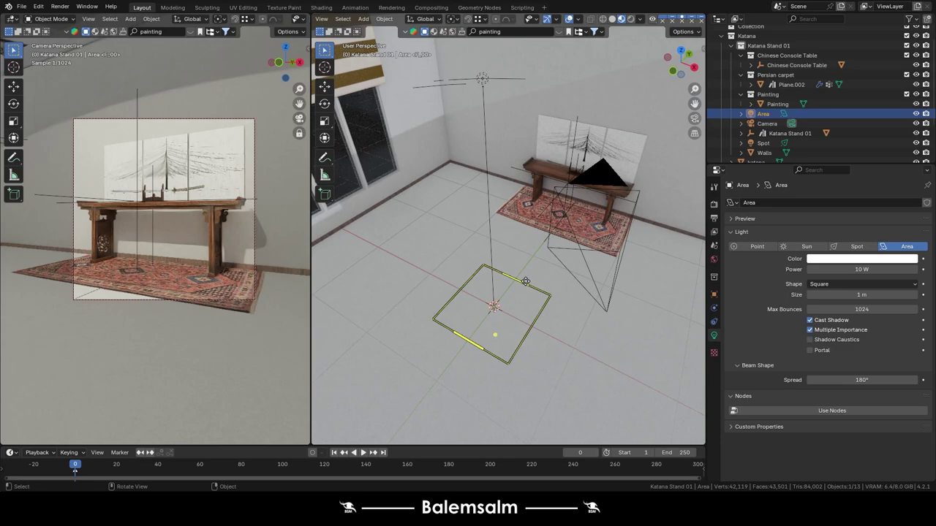
Raise the area light about 1 m and tilt it 90°.
{"action": "middle_click_drag", "start_coordinate": [526, 282], "coordinate": [522, 307]}
{"action": "key", "text": "g"}
{"action": "key", "text": "z"}
{"action": "left_click", "coordinate": [527, 294]}
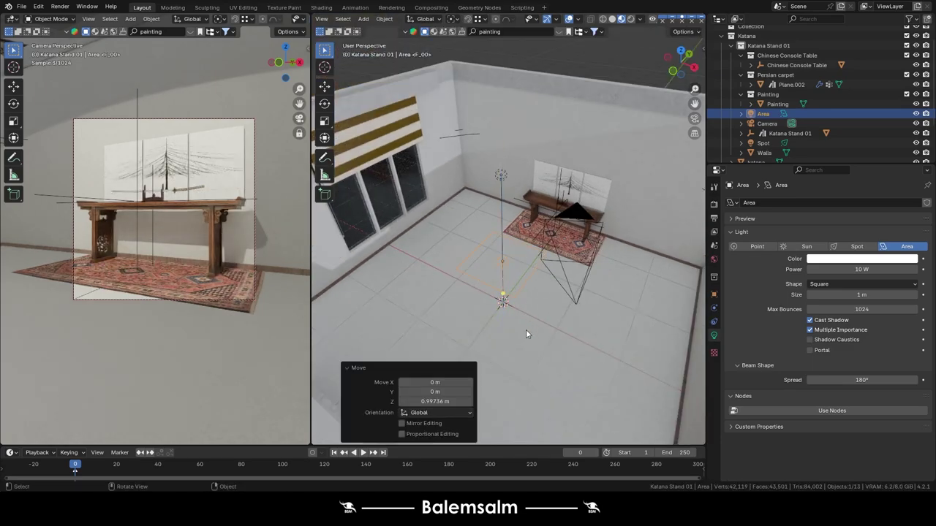
{"action": "type", "text": "ryx"}
{"action": "type", "text": "90"}
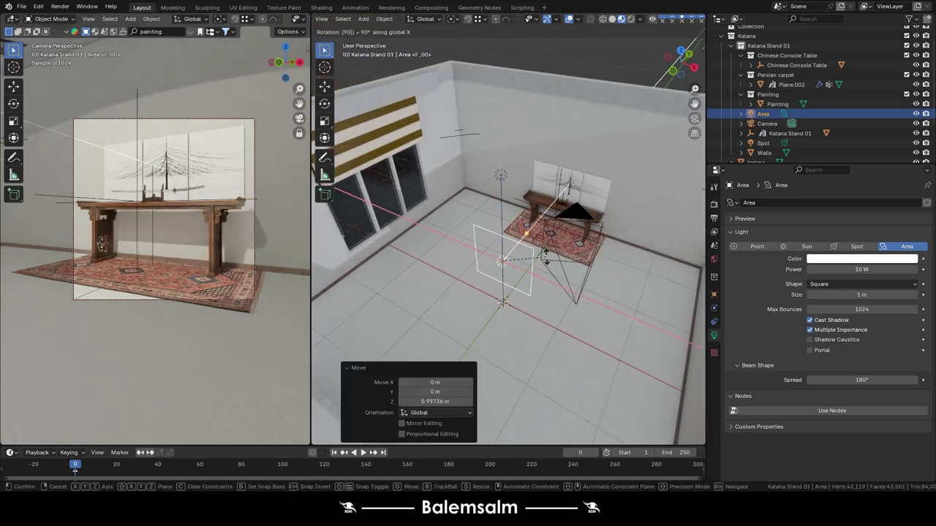
{"action": "key", "text": "Return"}
Slide the area light along Y toward the table and lower it slightly.
{"action": "middle_click_drag", "start_coordinate": [544, 253], "coordinate": [529, 246]}
{"action": "key", "text": "g"}
{"action": "key", "text": "y"}
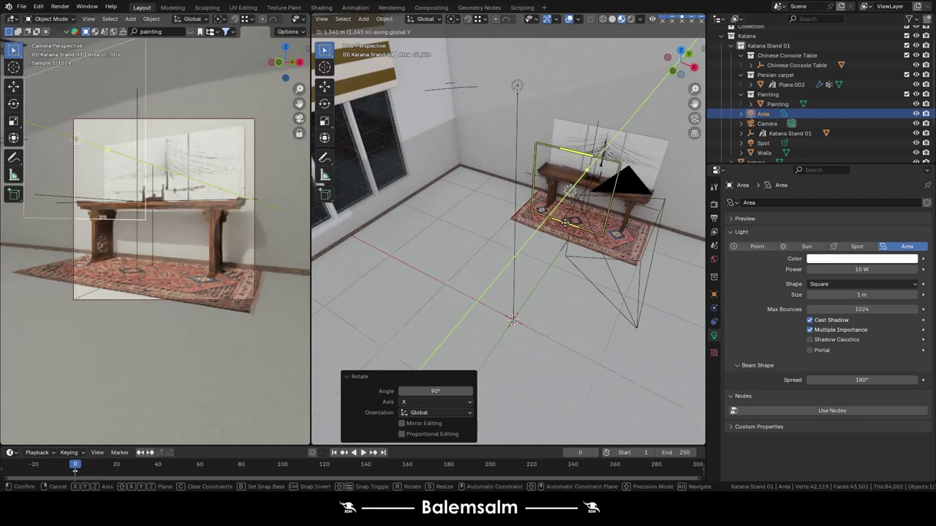
{"action": "left_click", "coordinate": [545, 231]}
{"action": "key", "text": "g"}
{"action": "key", "text": "z"}
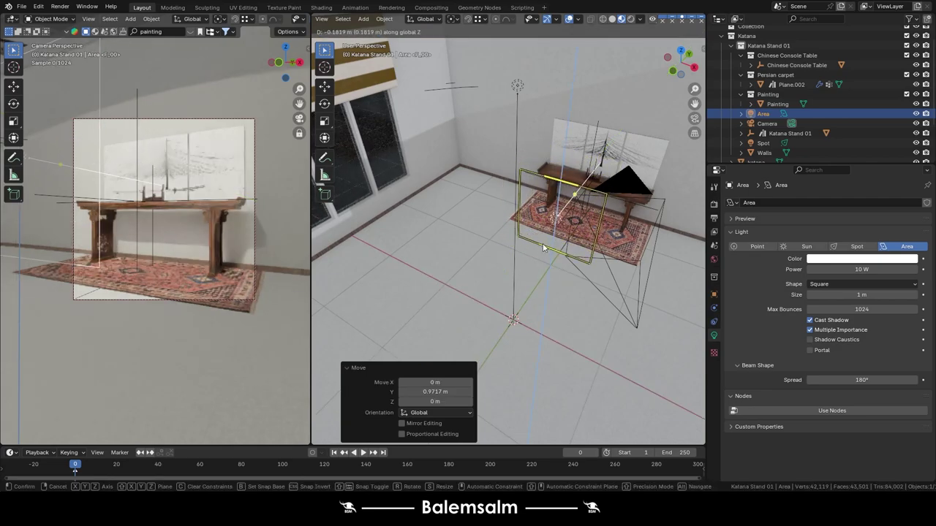
{"action": "key", "text": "Return"}
Widen the area light 2.561× along X and set its power to 150 W.
{"action": "left_click", "coordinate": [858, 269]}
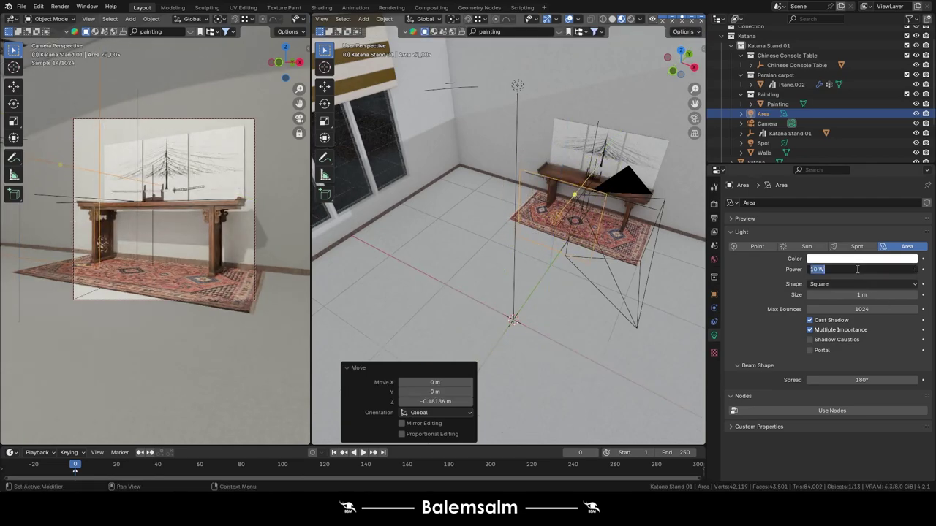
{"action": "type", "text": "5000"}
{"action": "key", "text": "Return"}
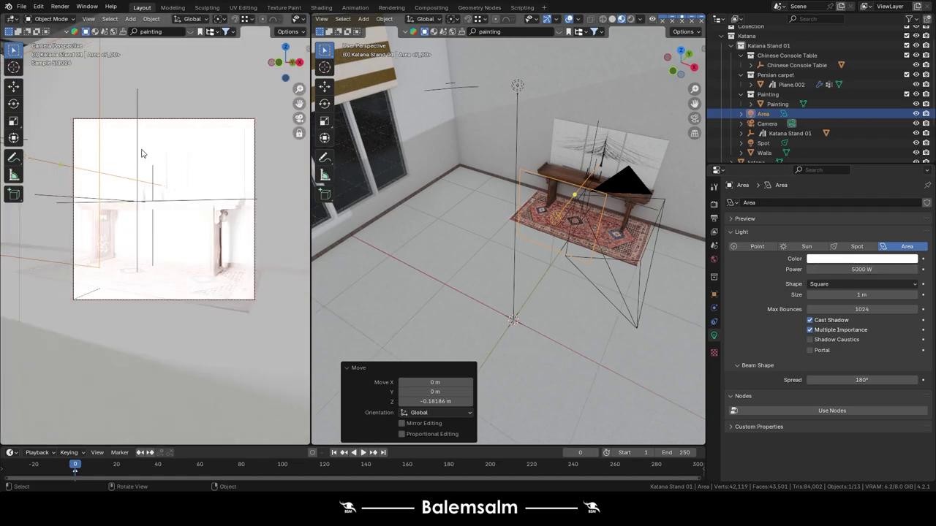
{"action": "key", "text": "s"}
{"action": "key", "text": "x"}
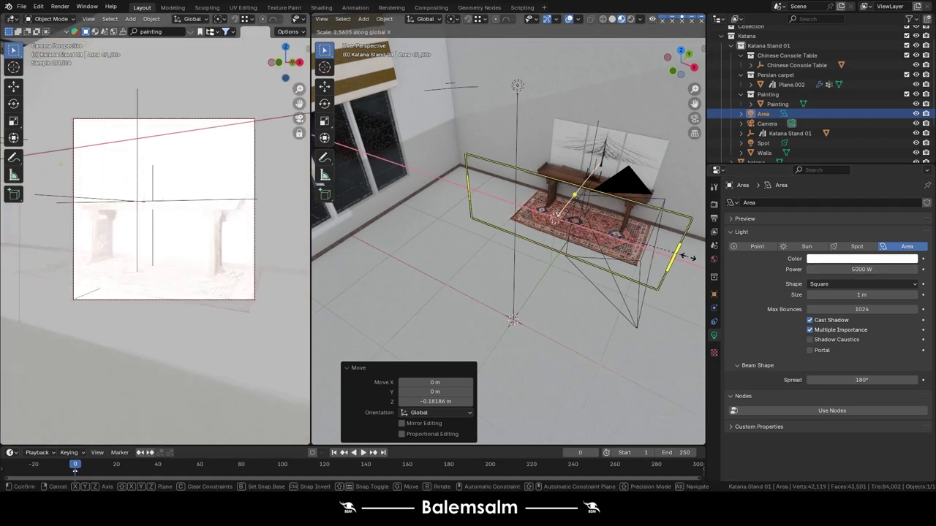
{"action": "left_click", "coordinate": [602, 269]}
{"action": "left_click", "coordinate": [882, 269]}
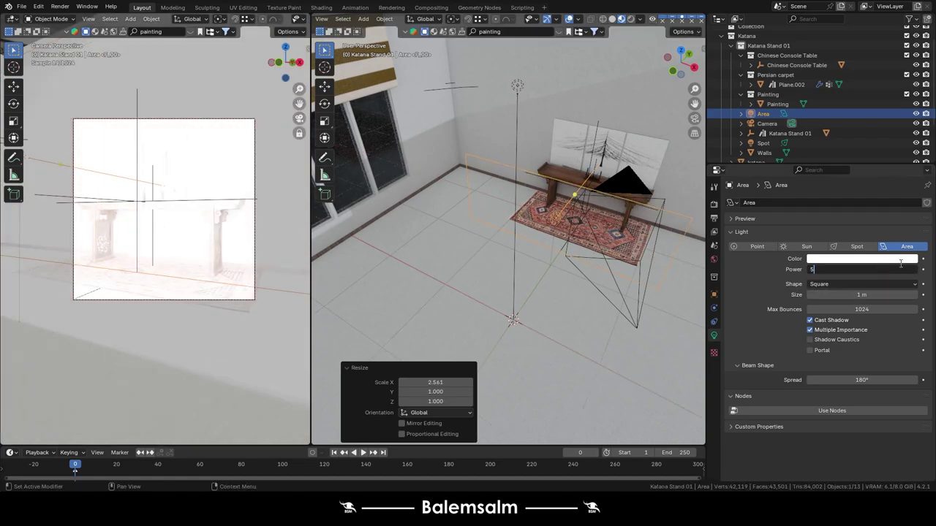
{"action": "type", "text": "00"}
{"action": "key", "text": "Return"}
{"action": "left_click", "coordinate": [900, 269]}
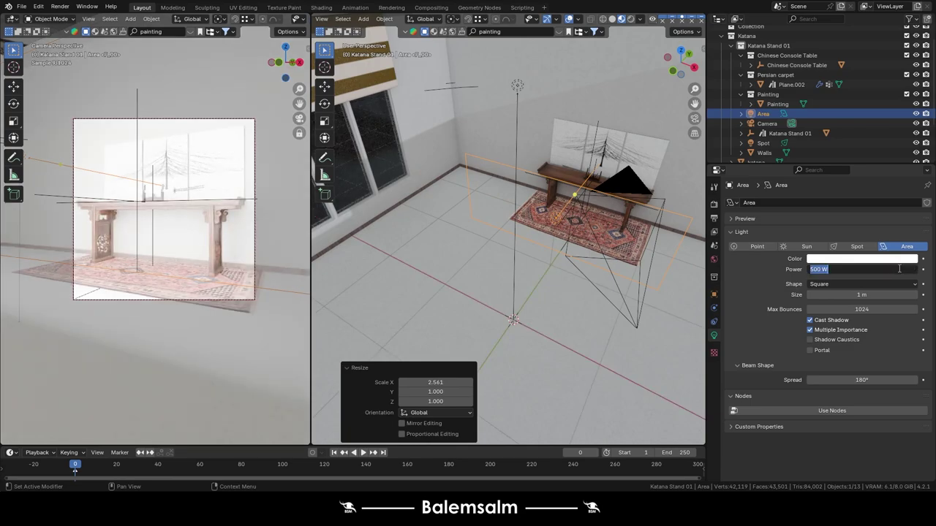
{"action": "key", "text": "Return"}
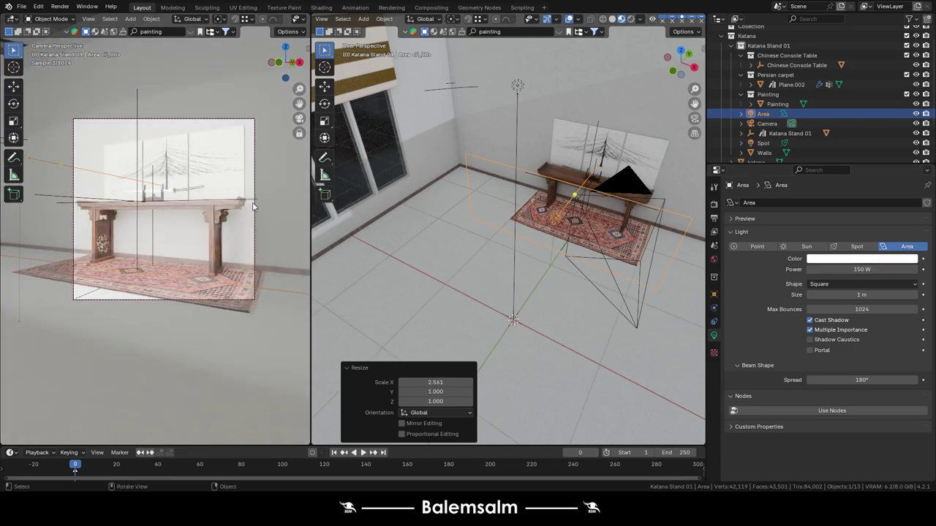
Shift the area light along Y, raise it, rotate it 90° about X, and hide the spot light.
{"action": "key", "text": "g"}
{"action": "key", "text": "y"}
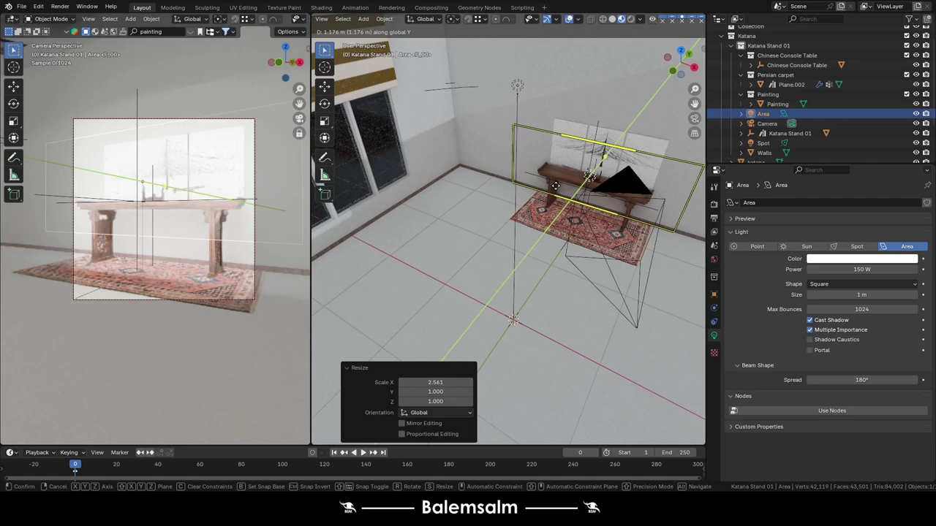
{"action": "left_click", "coordinate": [556, 184]}
{"action": "key", "text": "g"}
{"action": "key", "text": "z"}
{"action": "left_click", "coordinate": [631, 242]}
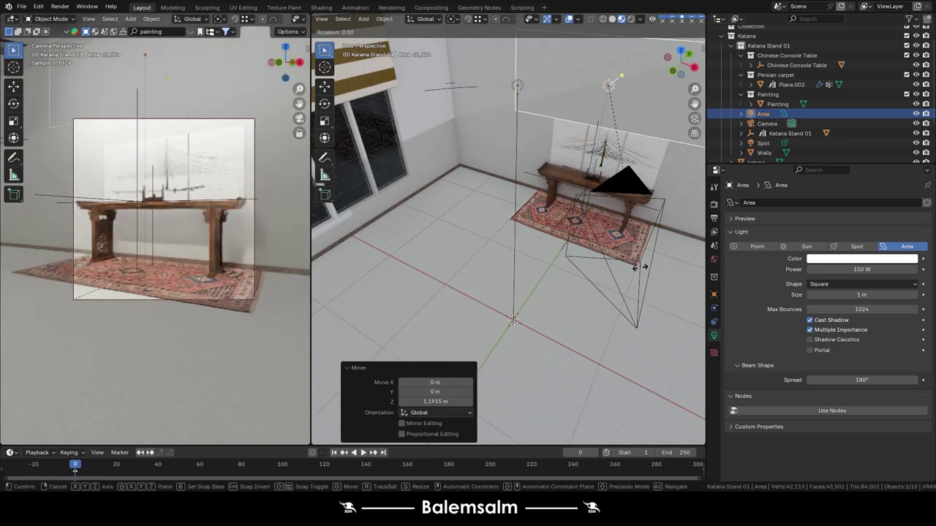
{"action": "key", "text": "r"}
{"action": "key", "text": "x"}
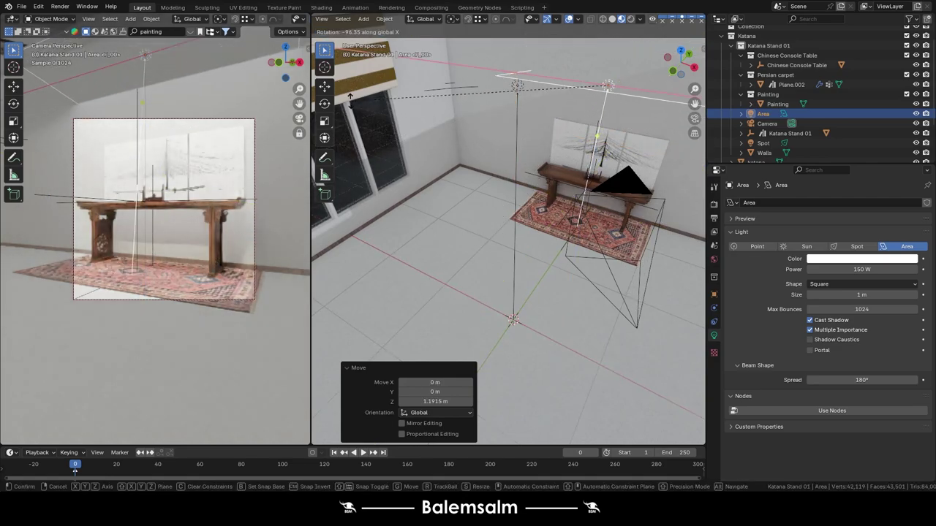
{"action": "type", "text": "90"}
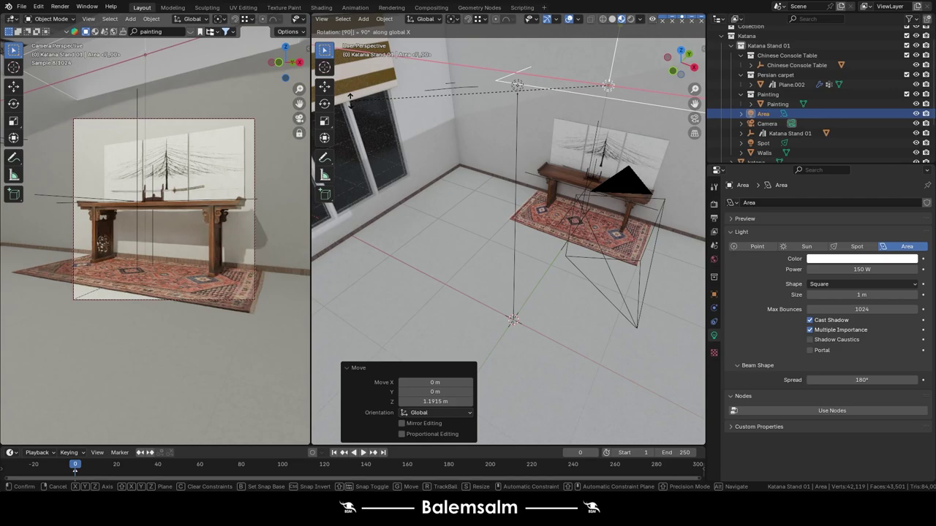
{"action": "key", "text": "Return"}
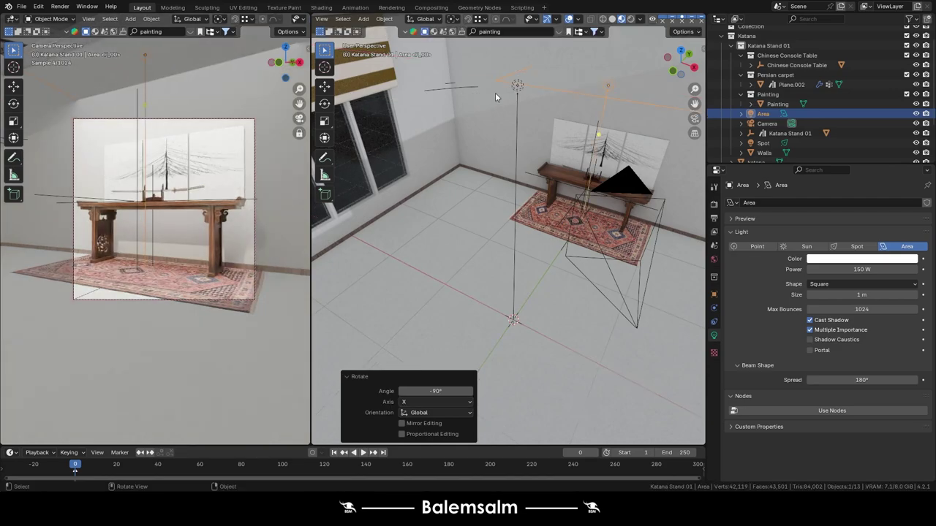
{"action": "left_click", "coordinate": [515, 84]}
{"action": "key", "text": "h"}
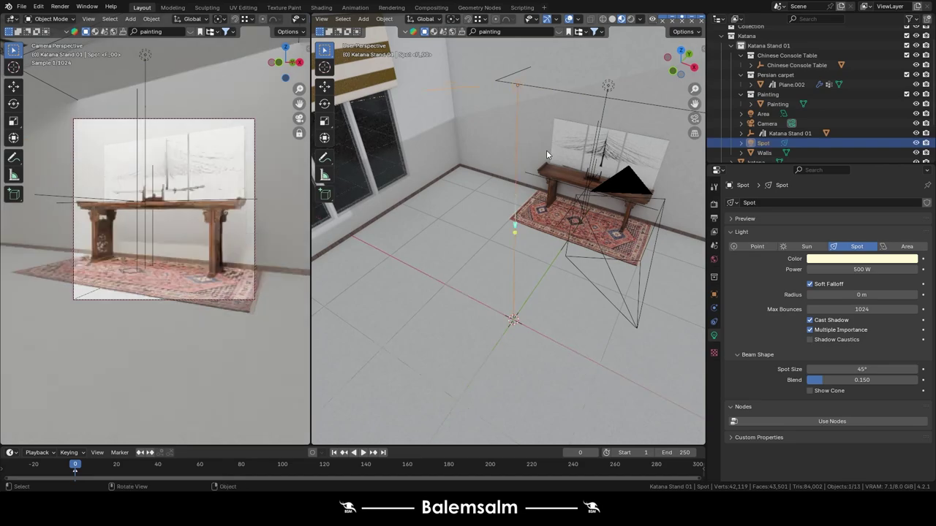
Delete the spot light and lower the area light about 0.287 m.
{"action": "key", "text": "x"}
{"action": "left_click", "coordinate": [549, 151]}
{"action": "left_click", "coordinate": [610, 89]}
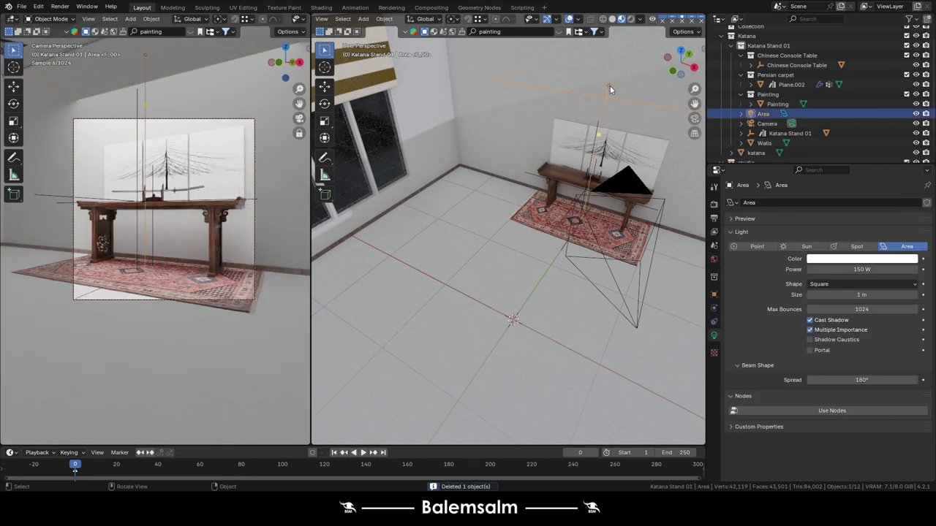
{"action": "key", "text": "g"}
{"action": "key", "text": "z"}
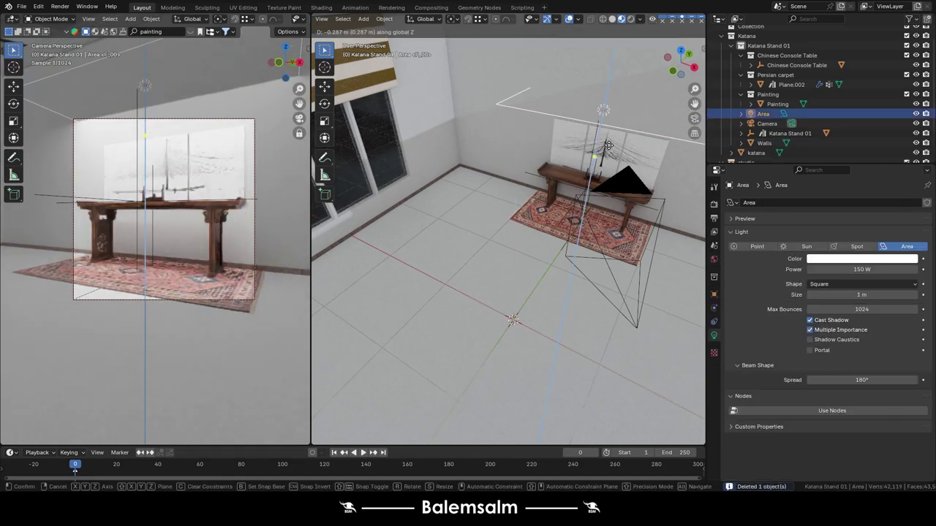
{"action": "left_click", "coordinate": [608, 146]}
Tint the area light a warm yellow (hue 0.124, saturation 0.625).
{"action": "left_click", "coordinate": [853, 259]}
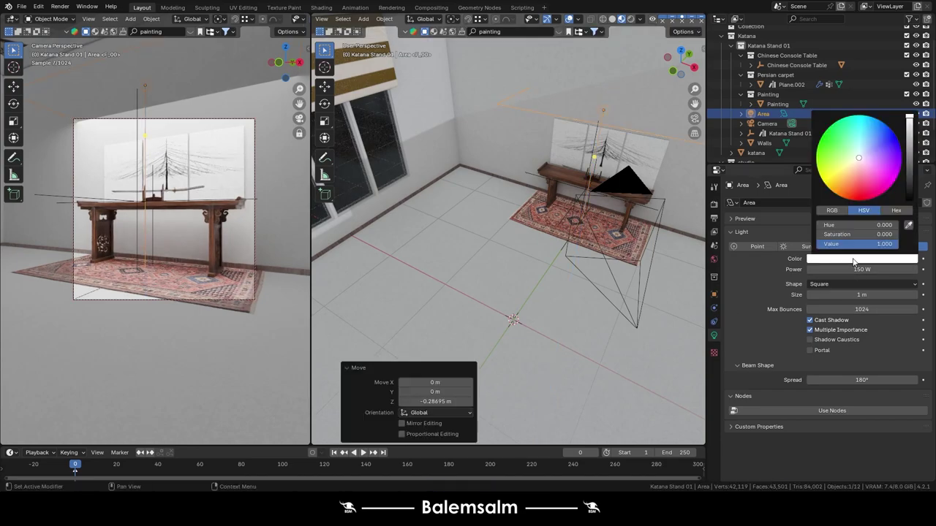
{"action": "mouse_move", "coordinate": [862, 160]}
{"action": "left_mouse_down"}
{"action": "mouse_move", "coordinate": [875, 149]}
{"action": "mouse_move", "coordinate": [850, 165]}
{"action": "left_mouse_up"}
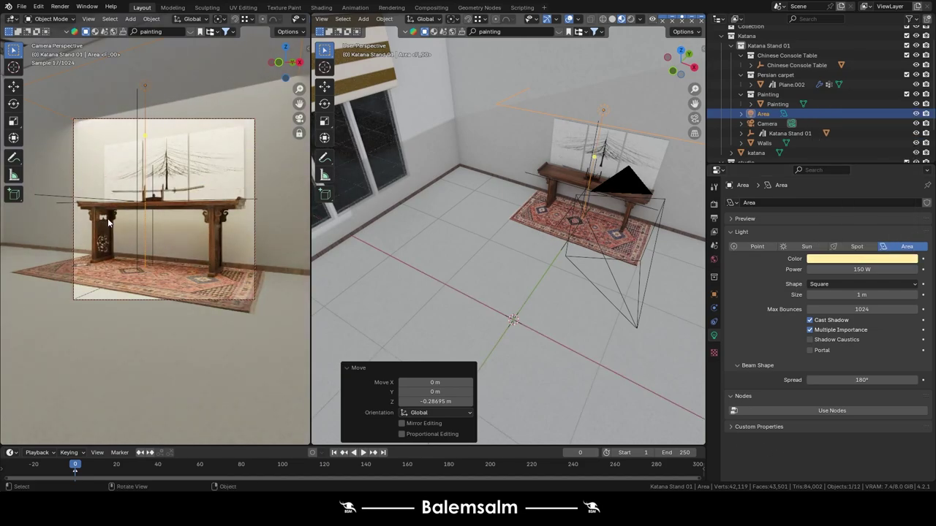
{"action": "left_click", "coordinate": [714, 205]}
Set the Color Management Look to Medium High Contrast.
{"action": "scroll", "coordinate": [835, 361], "scroll_direction": "down", "scroll_amount": 5}
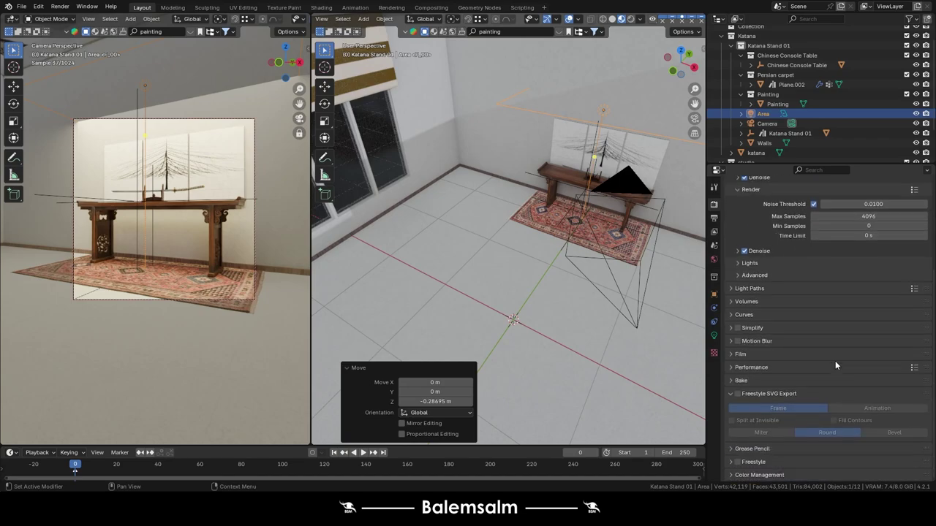
{"action": "left_click", "coordinate": [758, 474]}
{"action": "scroll", "coordinate": [763, 472], "scroll_direction": "down", "scroll_amount": 3}
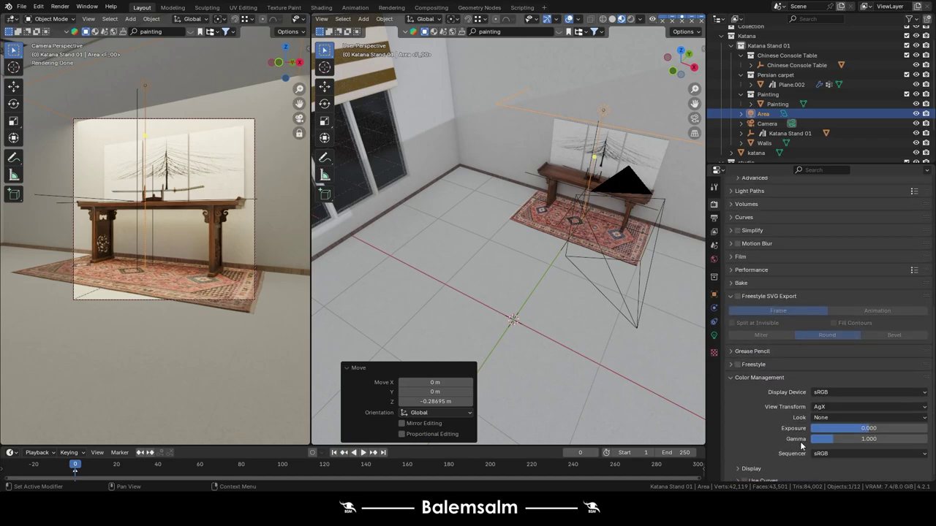
{"action": "left_click", "coordinate": [820, 411]}
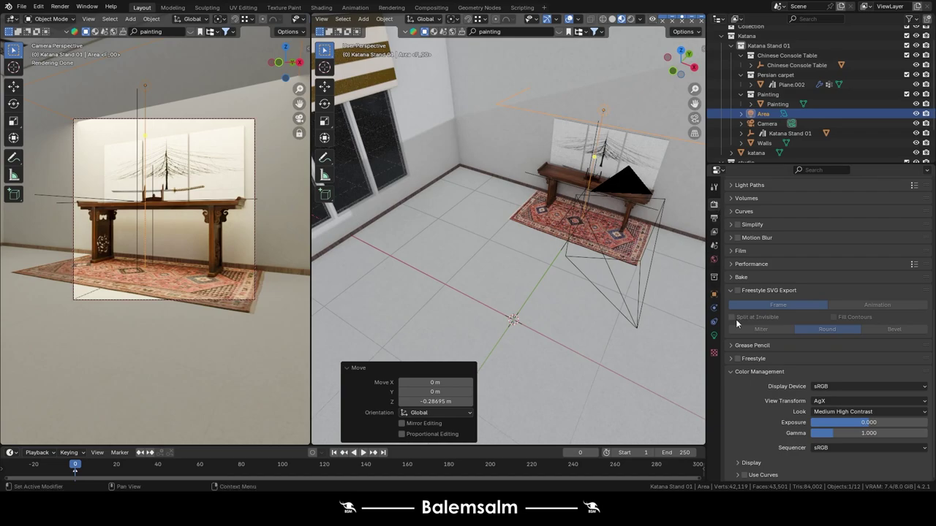
Lower the area light's power to 75 W.
{"action": "left_click", "coordinate": [715, 336]}
{"action": "left_click", "coordinate": [859, 271]}
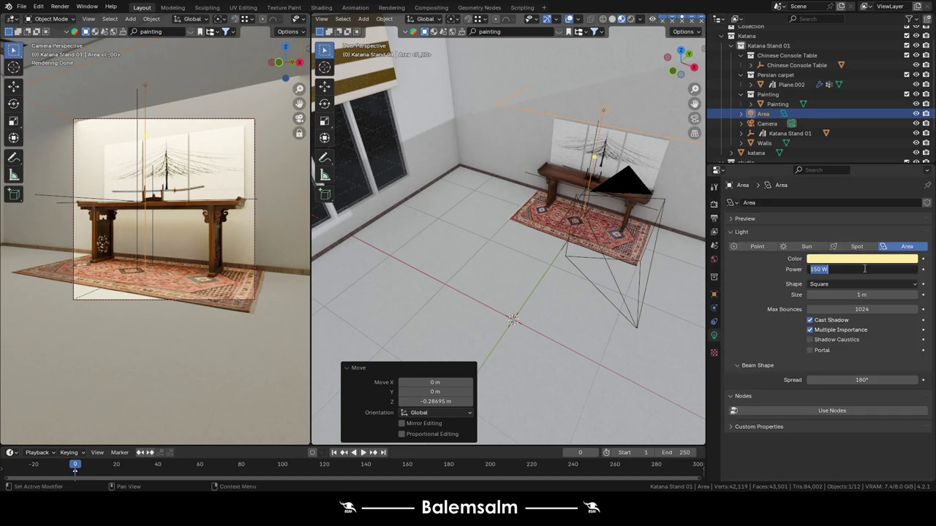
{"action": "type", "text": "75"}
{"action": "key", "text": "Return"}
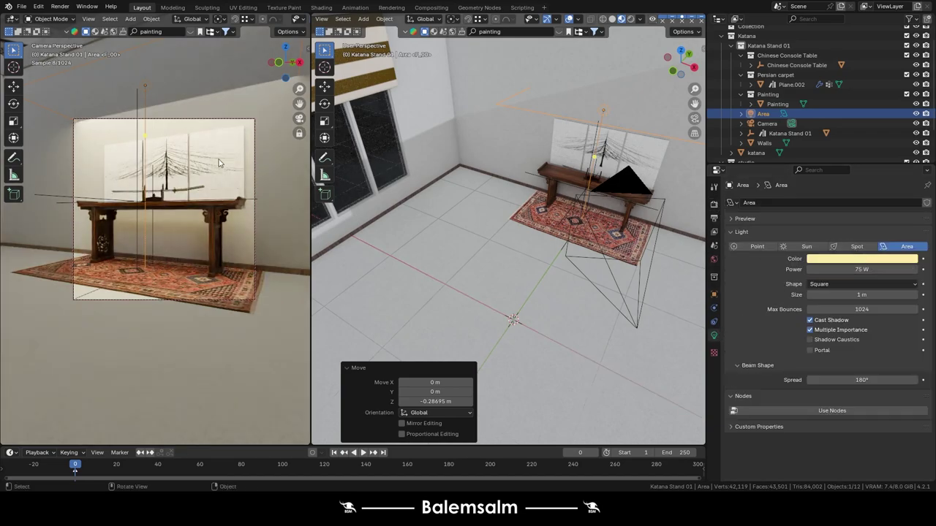
{"action": "left_click_drag", "start_coordinate": [199, 210], "coordinate": [178, 210]}
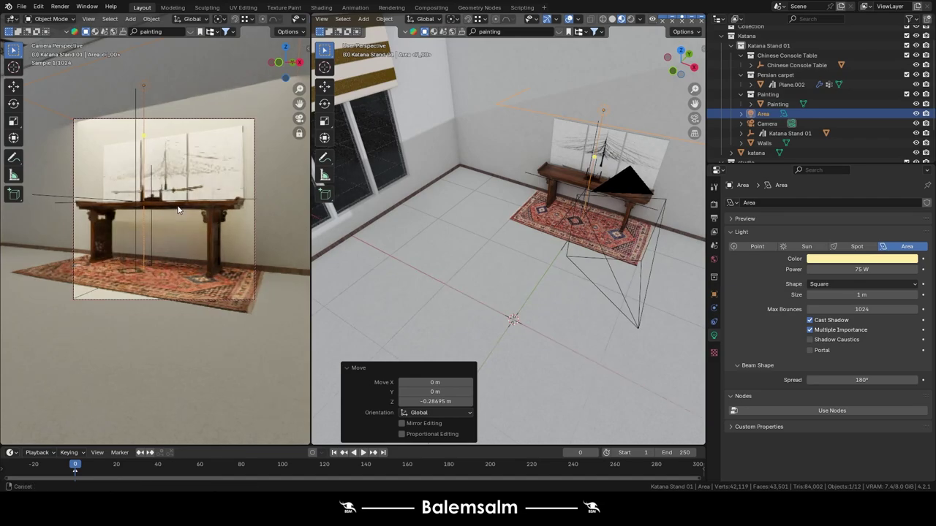
{"action": "key", "text": "Escape"}
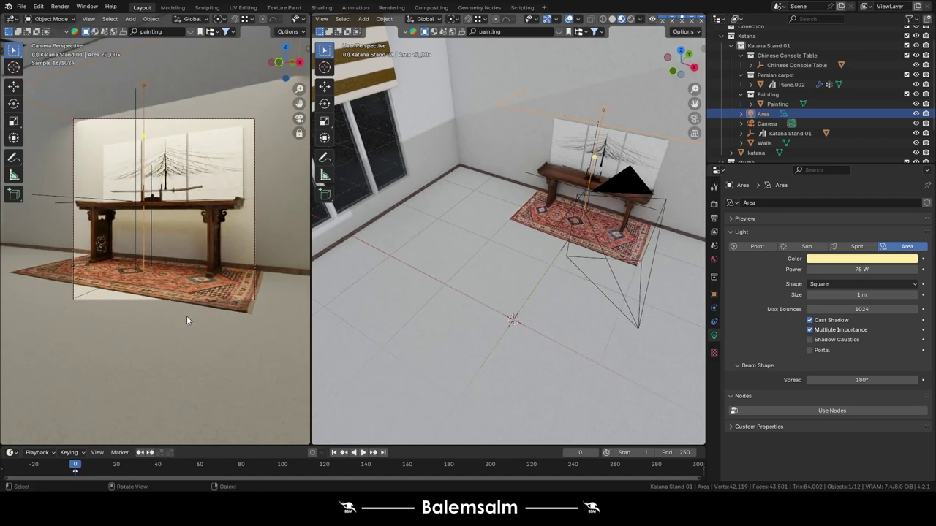
{"action": "left_click", "coordinate": [169, 285]}
Enlarge the Persian carpet to 1.464× and nudge it along Y and Z.
{"action": "key", "text": "s"}
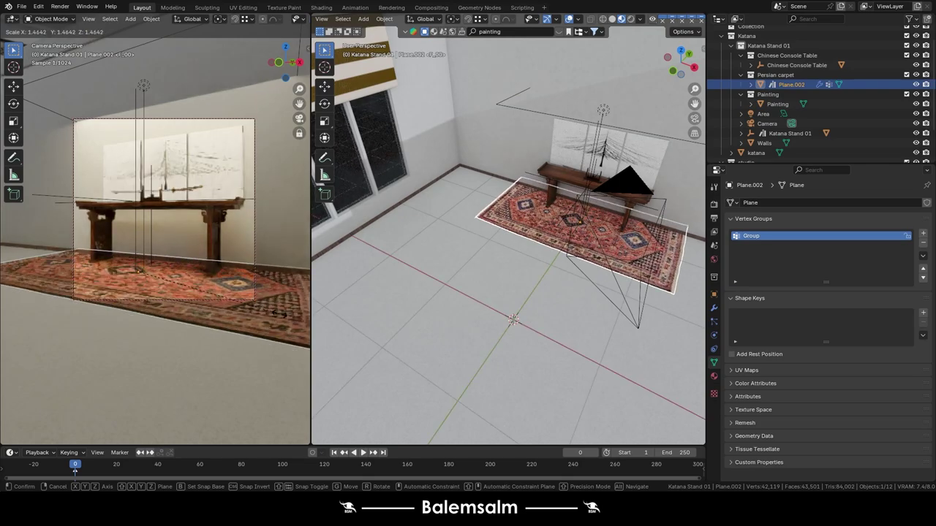
{"action": "left_click", "coordinate": [219, 293]}
{"action": "key", "text": "g"}
{"action": "key", "text": "y"}
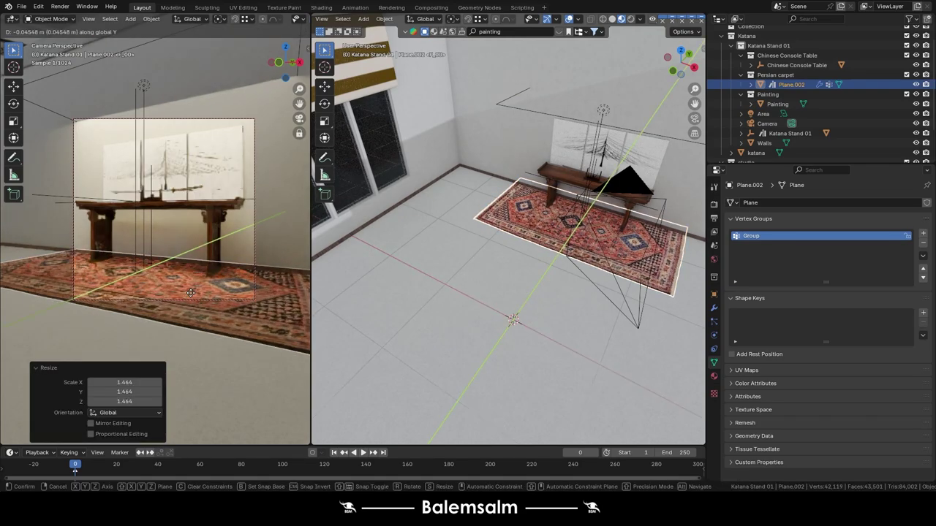
{"action": "left_click", "coordinate": [190, 296]}
{"action": "key", "text": "g"}
{"action": "key", "text": "z"}
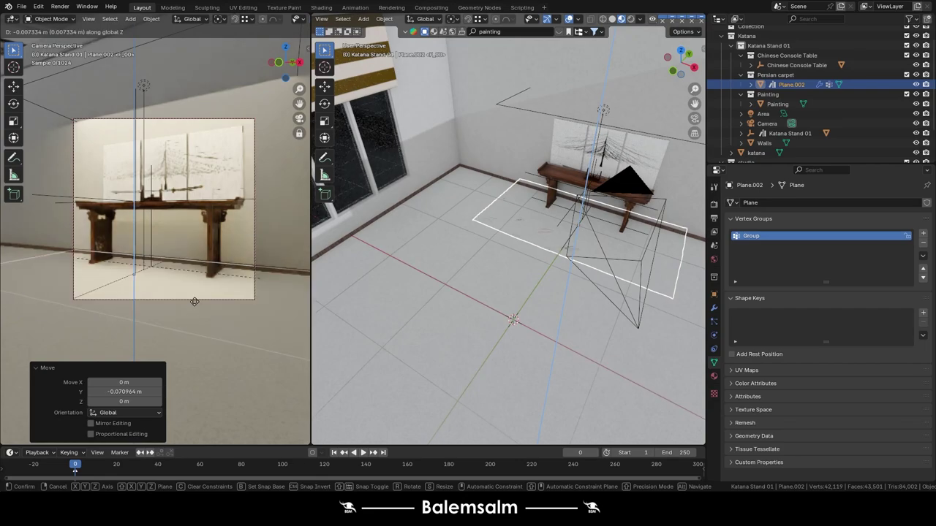
{"action": "left_click", "coordinate": [194, 299]}
Raise the area light about 0.19 m, enable Shadow Caustics, and render with F12.
{"action": "left_click", "coordinate": [177, 244]}
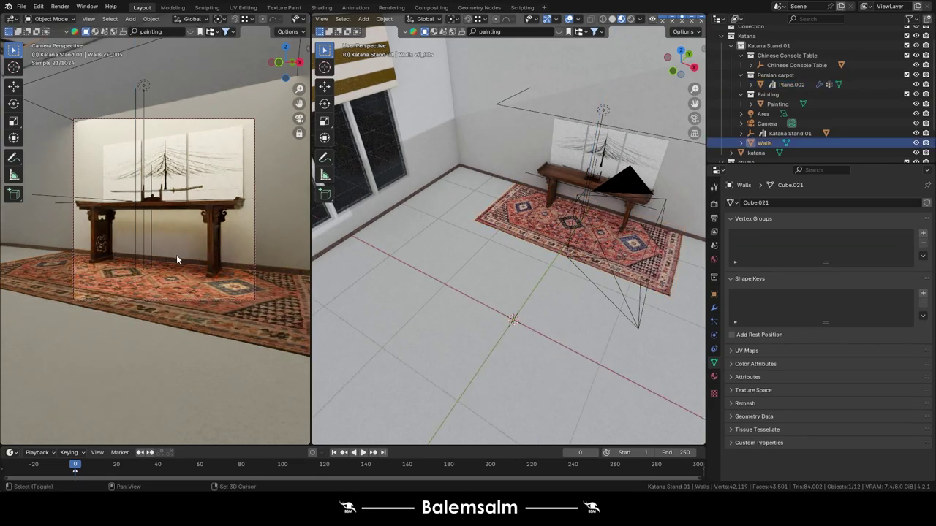
{"action": "left_click", "coordinate": [133, 49]}
{"action": "key", "text": "g"}
{"action": "key", "text": "z"}
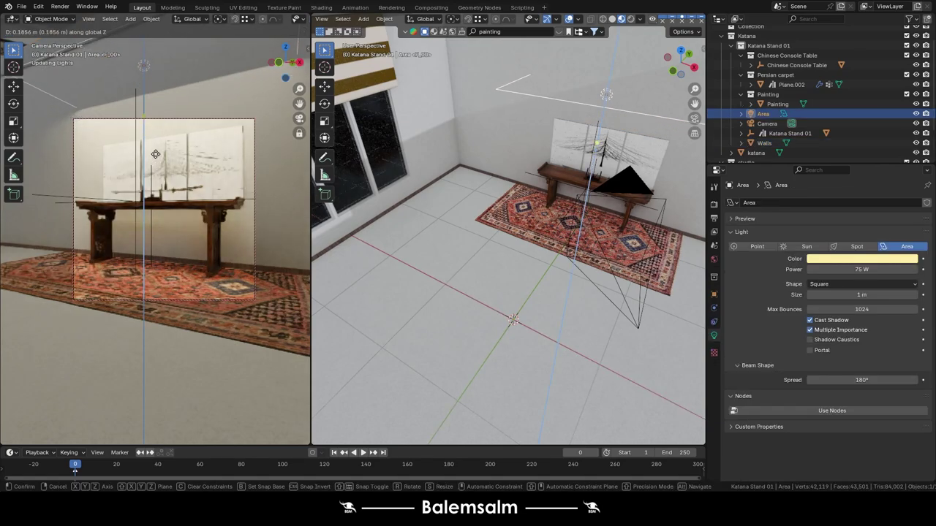
{"action": "left_click", "coordinate": [156, 154]}
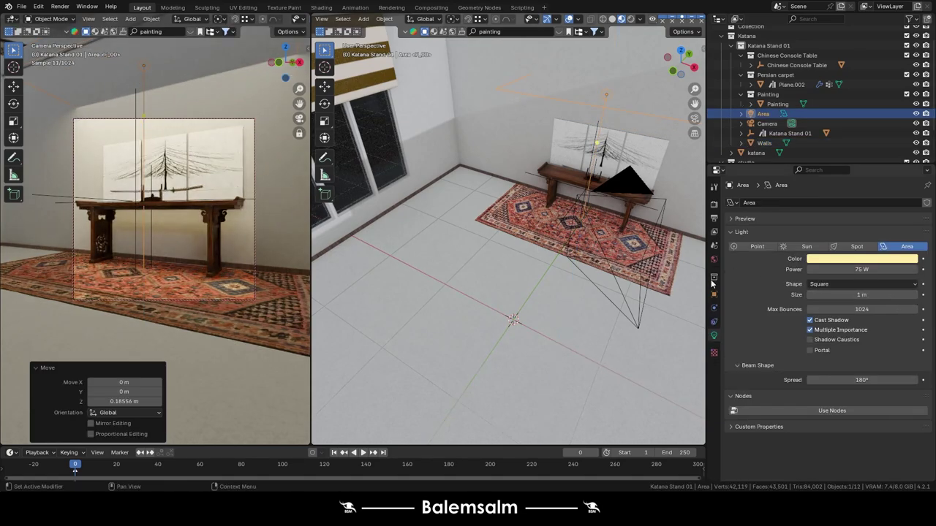
{"action": "left_click", "coordinate": [810, 340]}
{"action": "key", "text": "F12"}
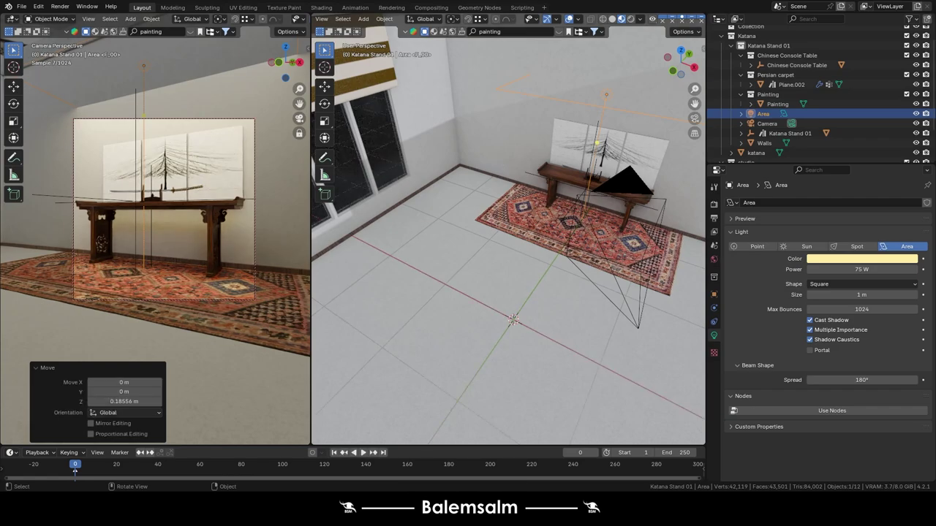
In Compositing, enable Use Nodes and add a Viewer node fed by Render Layers Image.
{"action": "left_click", "coordinate": [432, 7]}
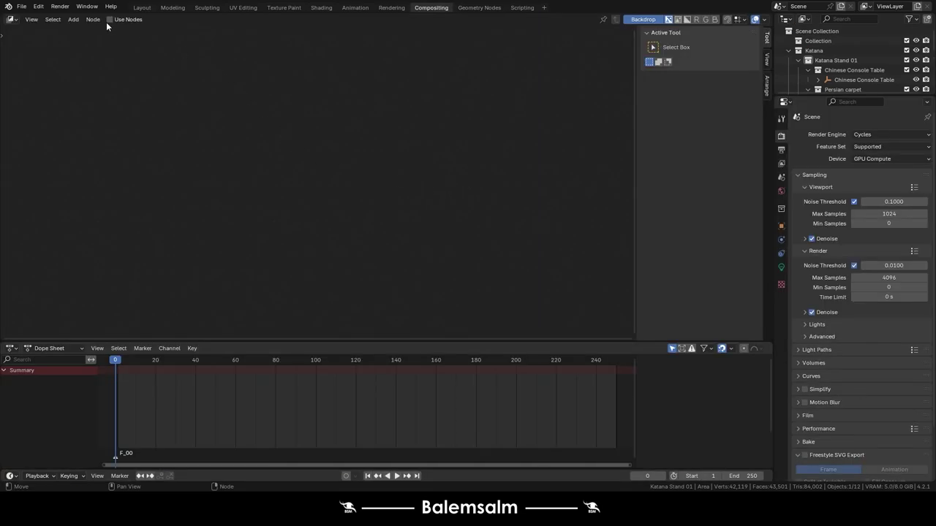
{"action": "left_click", "coordinate": [110, 20]}
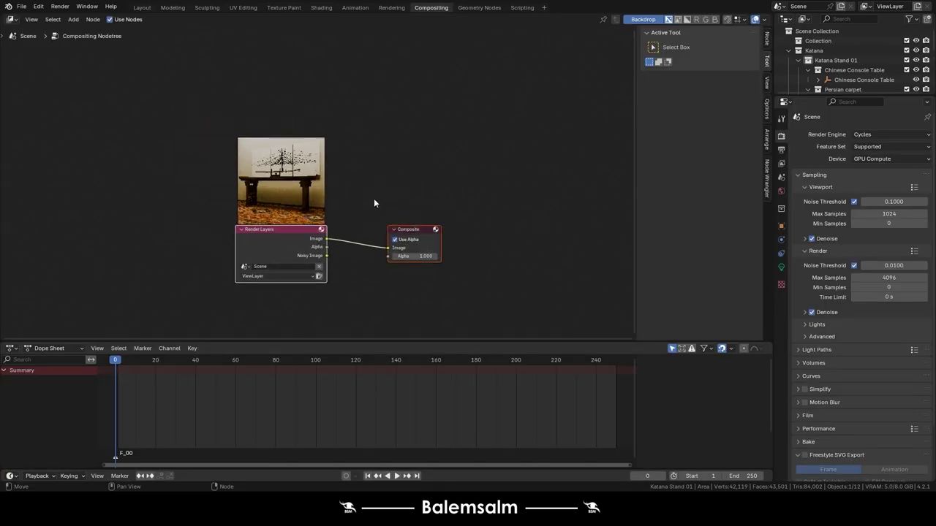
{"action": "scroll", "coordinate": [371, 219], "scroll_direction": "up", "scroll_amount": 1}
{"action": "key", "text": "shift+a"}
{"action": "type", "text": "v"}
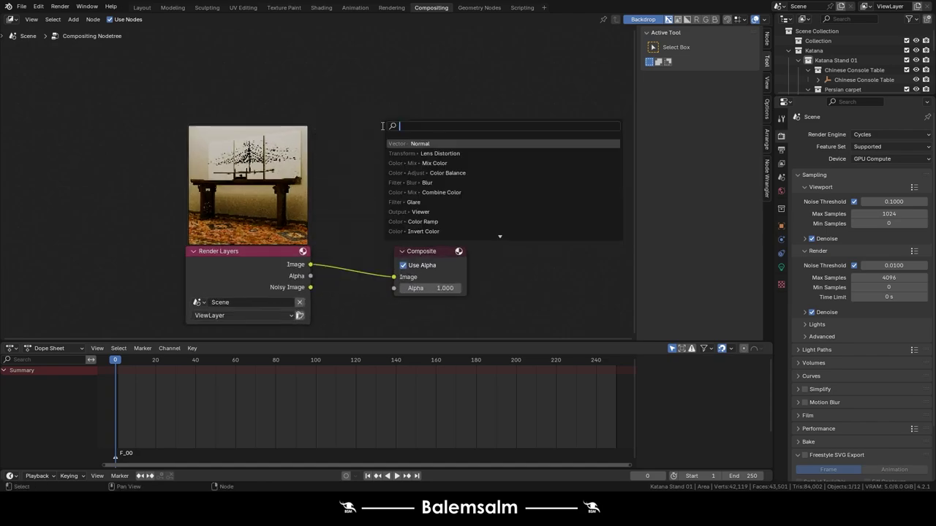
{"action": "left_click", "coordinate": [421, 143]}
{"action": "left_click", "coordinate": [424, 204]}
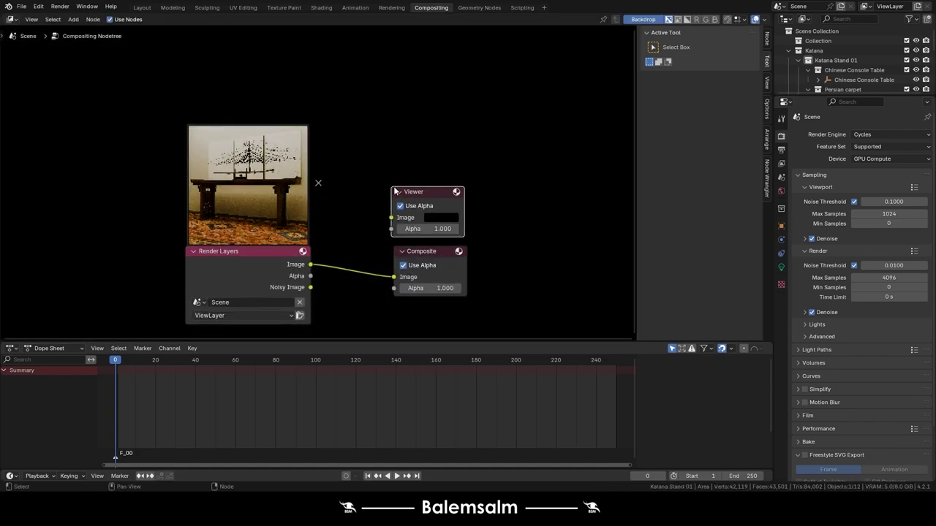
{"action": "left_click_drag", "start_coordinate": [320, 265], "coordinate": [391, 217]}
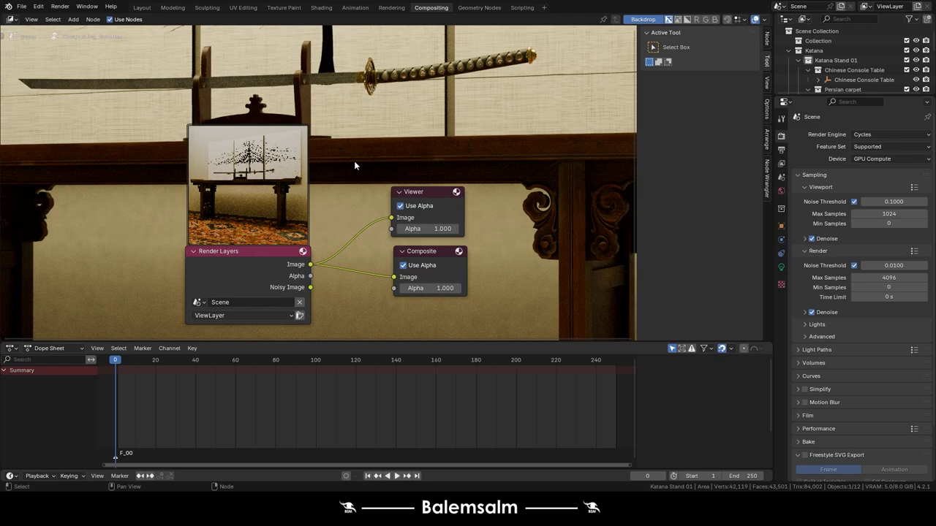
Insert a Color Balance node between Render Layers and the Viewer.
{"action": "key", "text": "v"}
{"action": "key", "text": "v"}
{"action": "mouse_move", "coordinate": [354, 167]}
{"action": "middle_mouse_down"}
{"action": "mouse_move", "coordinate": [155, 190]}
{"action": "mouse_move", "coordinate": [311, 231]}
{"action": "middle_mouse_up"}
{"action": "scroll", "coordinate": [155, 193], "scroll_direction": "up", "scroll_amount": 3}
{"action": "key", "text": "shift+a"}
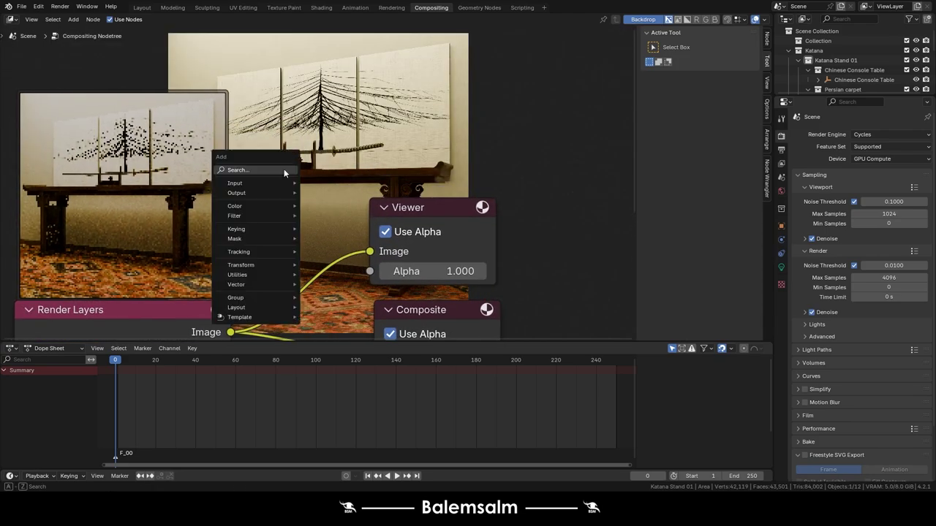
{"action": "left_click", "coordinate": [284, 169]}
{"action": "type", "text": "color"}
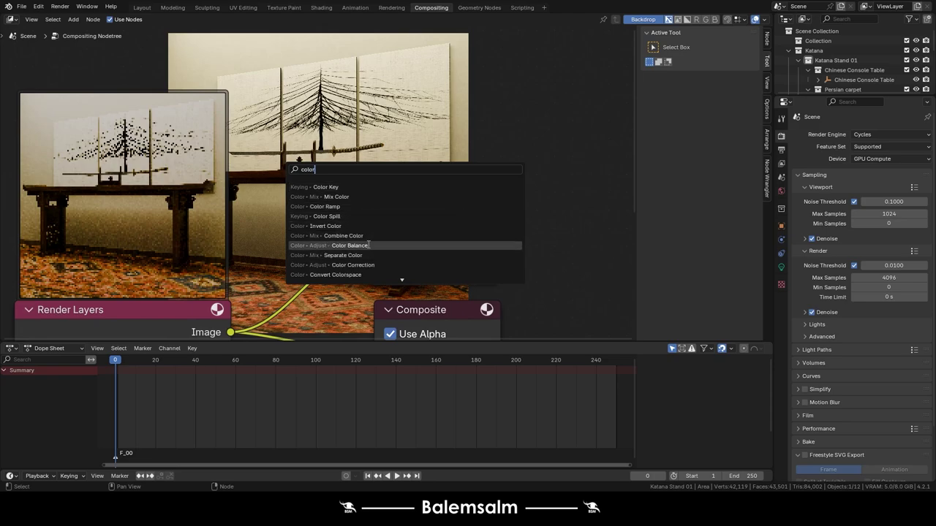
{"action": "left_click", "coordinate": [314, 245]}
{"action": "left_click", "coordinate": [270, 283]}
Arrange the nodes and link Color Balance output to the Composite input too.
{"action": "middle_click_drag", "start_coordinate": [585, 278], "coordinate": [267, 197]}
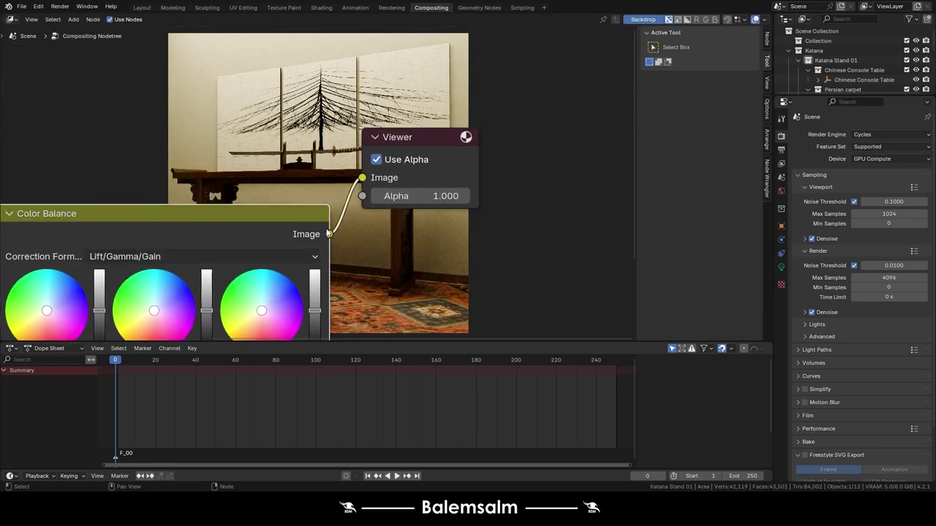
{"action": "scroll", "coordinate": [369, 196], "scroll_direction": "down", "scroll_amount": 2}
{"action": "left_click_drag", "start_coordinate": [369, 196], "coordinate": [377, 265]}
{"action": "mouse_move", "coordinate": [160, 202]}
{"action": "left_mouse_down"}
{"action": "mouse_move", "coordinate": [473, 213]}
{"action": "mouse_move", "coordinate": [449, 201]}
{"action": "left_mouse_up"}
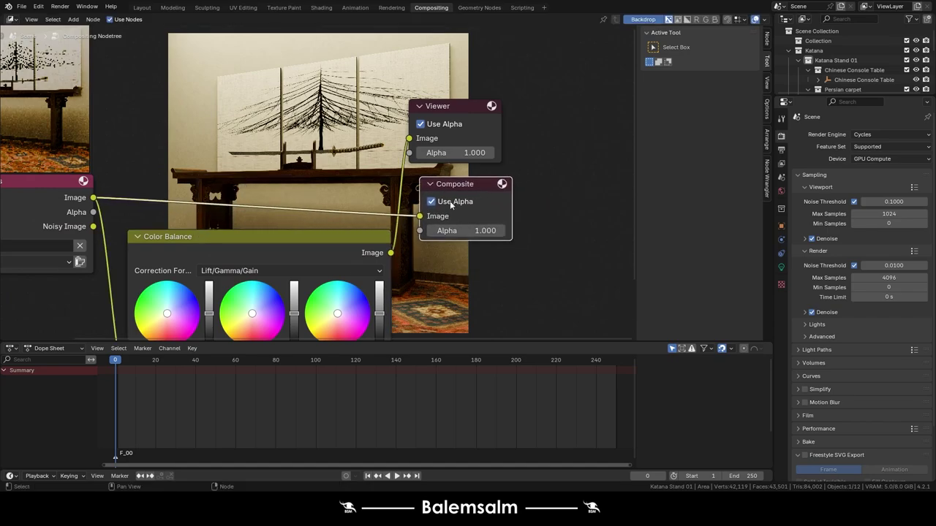
{"action": "mouse_move", "coordinate": [391, 253]}
{"action": "left_mouse_down"}
{"action": "mouse_move", "coordinate": [419, 216]}
{"action": "mouse_move", "coordinate": [371, 161]}
{"action": "left_mouse_up"}
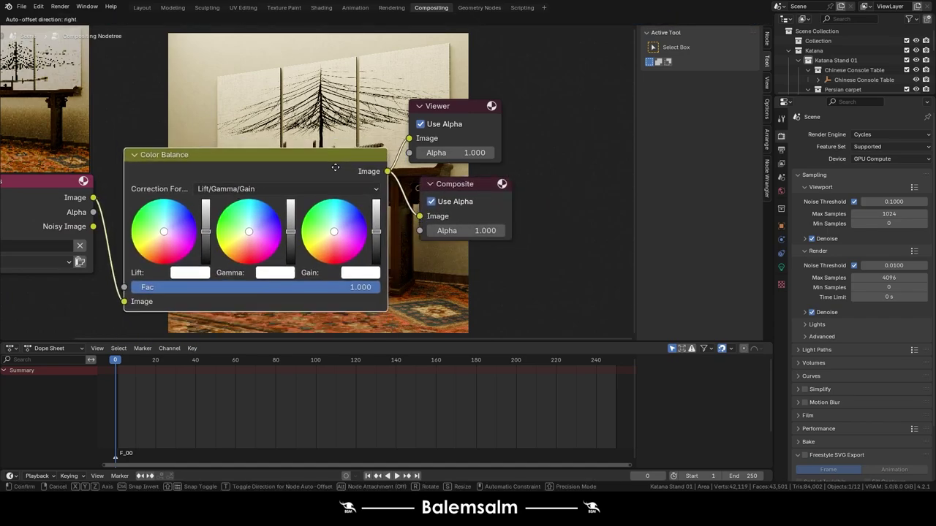
{"action": "middle_click_drag", "start_coordinate": [294, 168], "coordinate": [418, 197]}
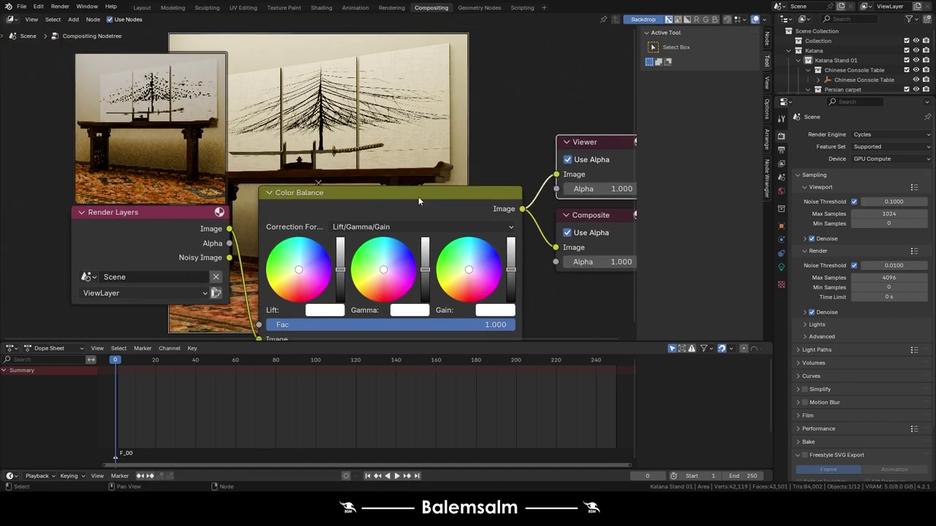
{"action": "scroll", "coordinate": [298, 227], "scroll_direction": "up", "scroll_amount": 2}
{"action": "middle_click_drag", "start_coordinate": [298, 228], "coordinate": [233, 232]}
{"action": "middle_click_drag", "start_coordinate": [285, 93], "coordinate": [275, 135]}
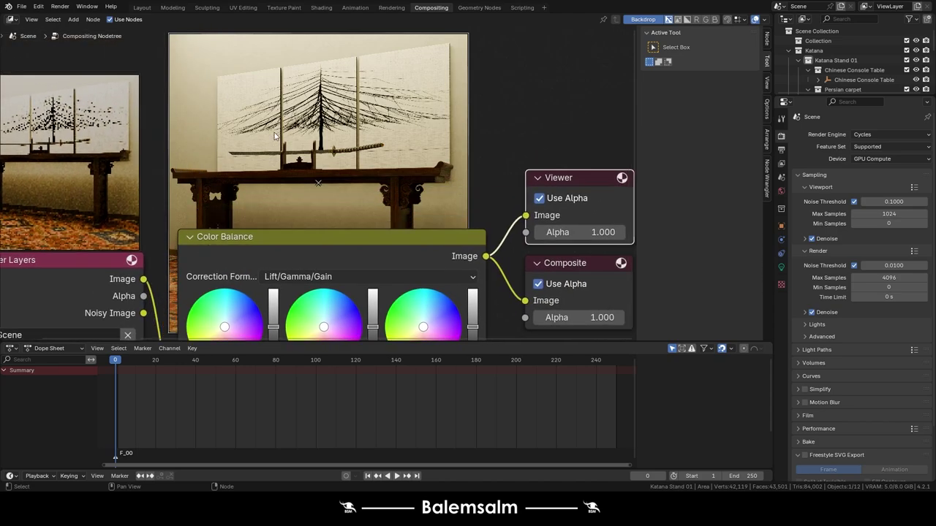
{"action": "key", "text": "ctrl+v"}
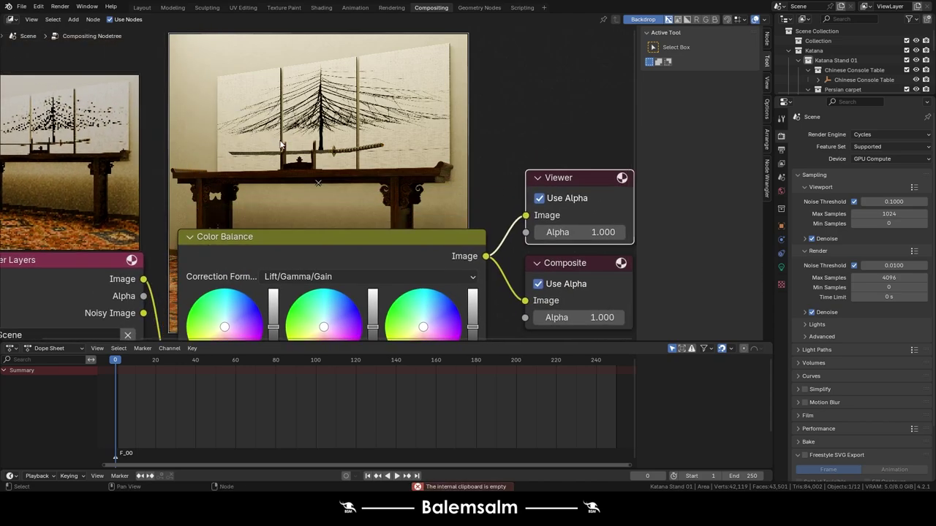
Slightly adjust Color Balance Lift, lower Gamma, and raise Gain while previewing the backdrop.
{"action": "key", "text": "alt+v"}
{"action": "key", "text": "alt+v"}
{"action": "key", "text": "alt+v"}
{"action": "key", "text": "alt+v"}
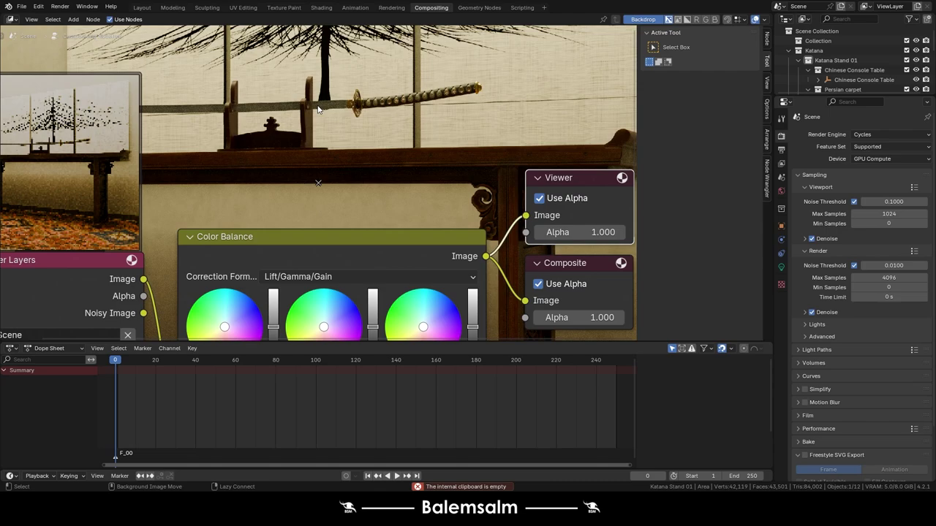
{"action": "key", "text": "alt+v"}
{"action": "key", "text": "alt+v"}
{"action": "middle_click_drag", "start_coordinate": [389, 246], "coordinate": [440, 186]}
{"action": "scroll", "coordinate": [365, 219], "scroll_direction": "up", "scroll_amount": 1}
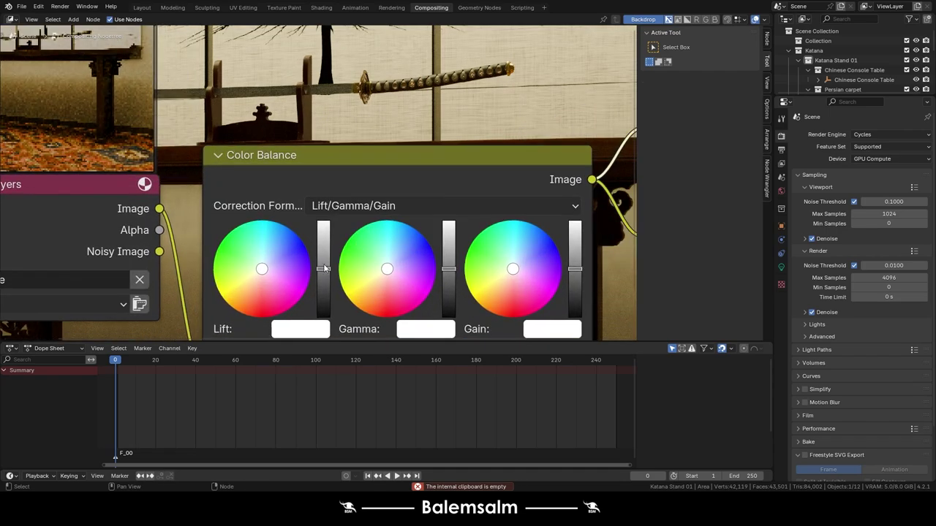
{"action": "left_click_drag", "start_coordinate": [325, 269], "coordinate": [324, 264]}
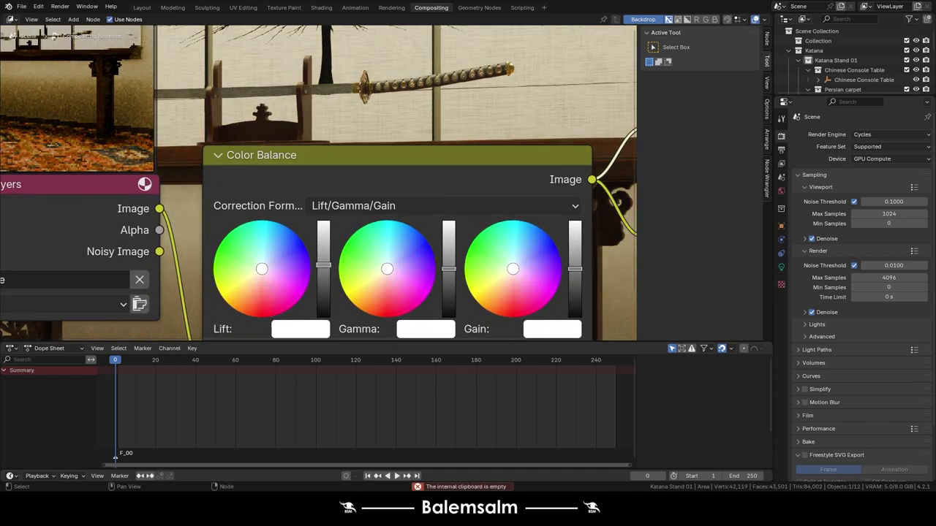
{"action": "left_click_drag", "start_coordinate": [448, 269], "coordinate": [448, 273]}
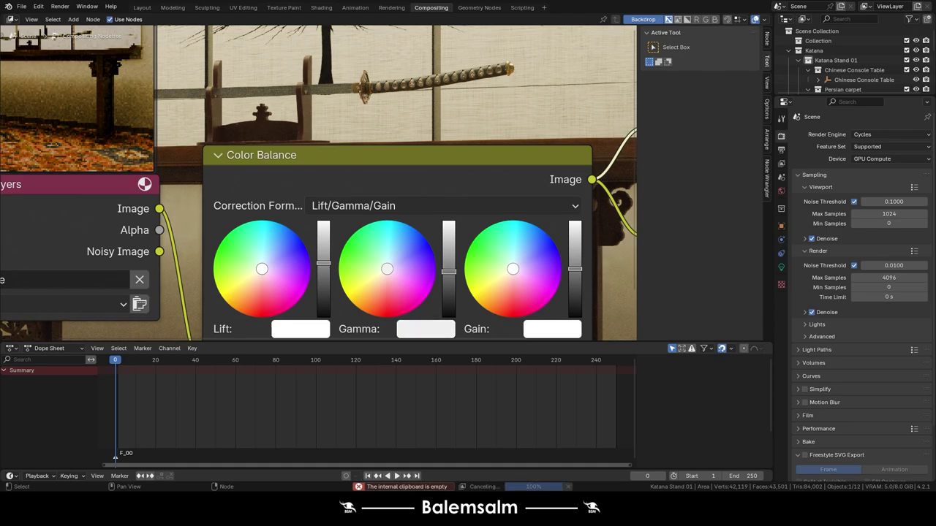
{"action": "left_click_drag", "start_coordinate": [574, 269], "coordinate": [575, 264]}
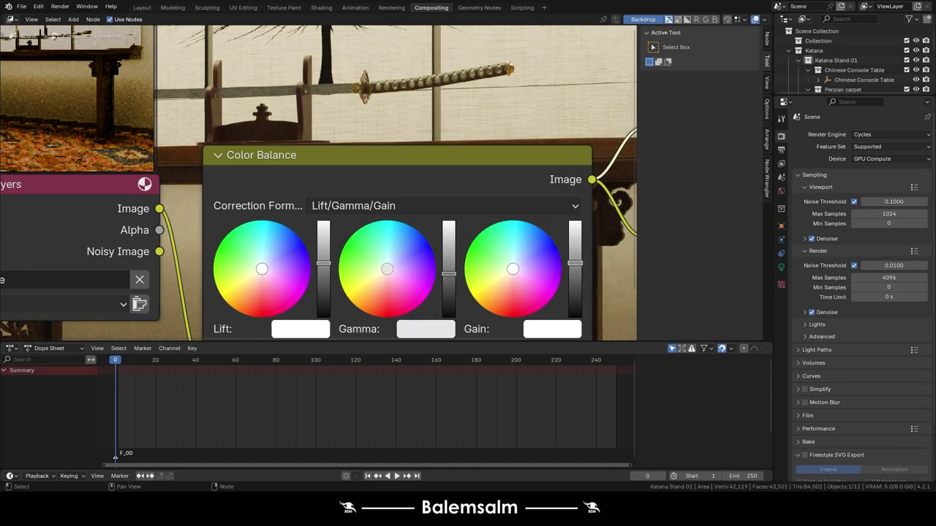
{"action": "scroll", "coordinate": [314, 94], "scroll_direction": "down", "scroll_amount": 3}
{"action": "key", "text": "v"}
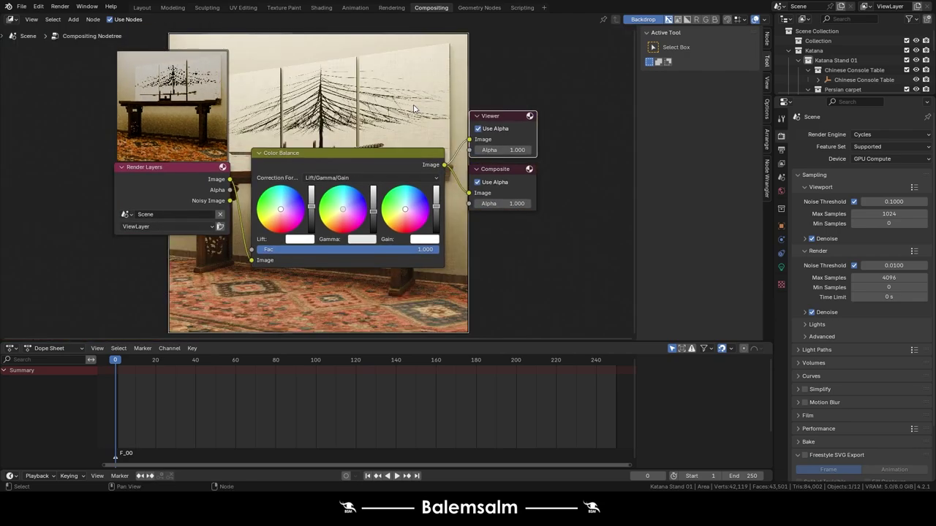
{"action": "middle_click_drag", "start_coordinate": [406, 99], "coordinate": [304, 175]}
{"action": "scroll", "coordinate": [330, 276], "scroll_direction": "up", "scroll_amount": 3}
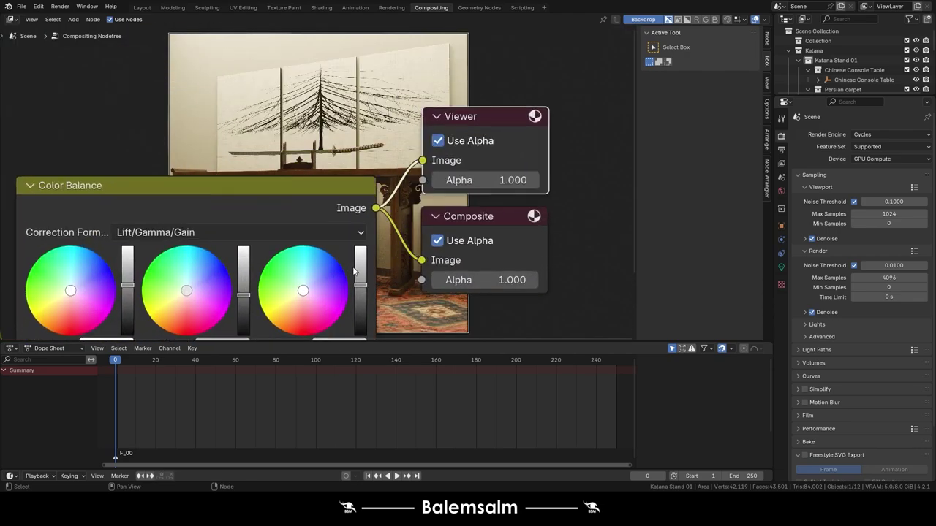
{"action": "left_click", "coordinate": [360, 282]}
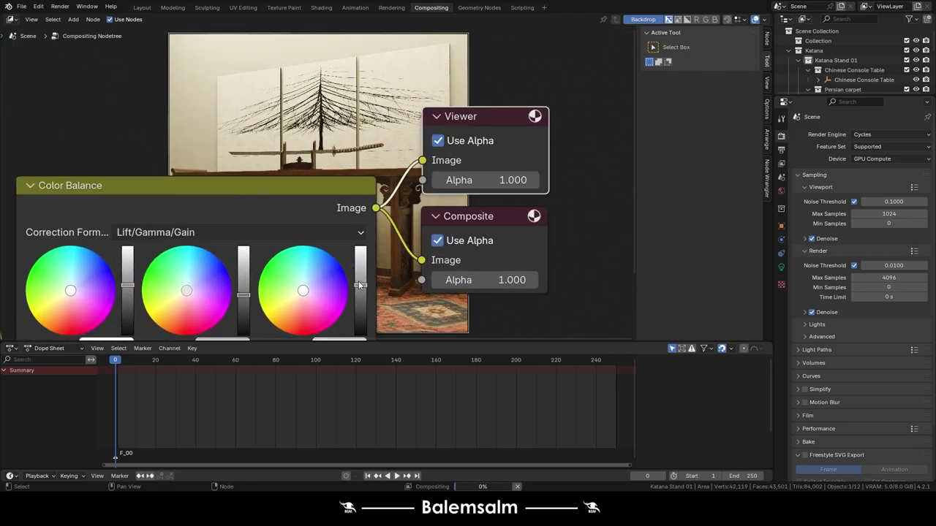
Move the Render Layers node further left to tidy the node tree.
{"action": "mouse_move", "coordinate": [305, 158]}
{"action": "middle_mouse_down"}
{"action": "mouse_move", "coordinate": [435, 237]}
{"action": "mouse_move", "coordinate": [485, 198]}
{"action": "middle_mouse_up"}
{"action": "scroll", "coordinate": [485, 197], "scroll_direction": "down", "scroll_amount": 2}
{"action": "middle_click_drag", "start_coordinate": [187, 233], "coordinate": [325, 214]}
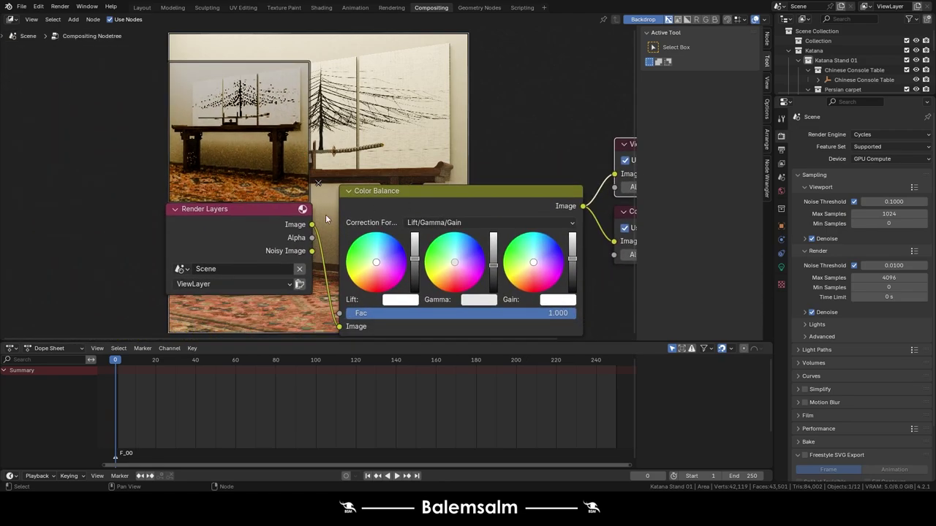
{"action": "left_click_drag", "start_coordinate": [270, 214], "coordinate": [69, 279]}
{"action": "scroll", "coordinate": [317, 159], "scroll_direction": "up", "scroll_amount": 2}
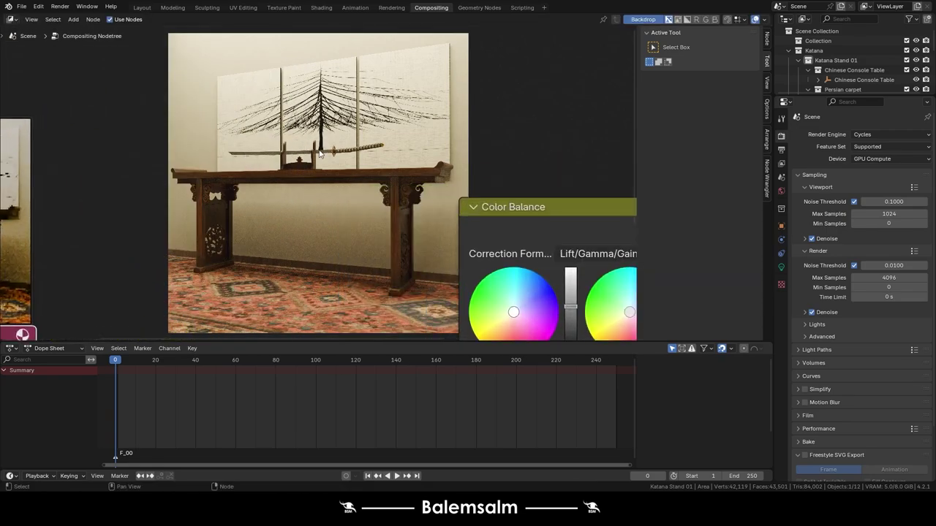
{"action": "scroll", "coordinate": [316, 160], "scroll_direction": "down", "scroll_amount": 2}
{"action": "mouse_move", "coordinate": [332, 207]}
{"action": "middle_mouse_down"}
{"action": "mouse_move", "coordinate": [241, 159]}
{"action": "mouse_move", "coordinate": [296, 188]}
{"action": "mouse_move", "coordinate": [201, 168]}
{"action": "middle_mouse_up"}
{"action": "scroll", "coordinate": [241, 159], "scroll_direction": "down", "scroll_amount": 1}
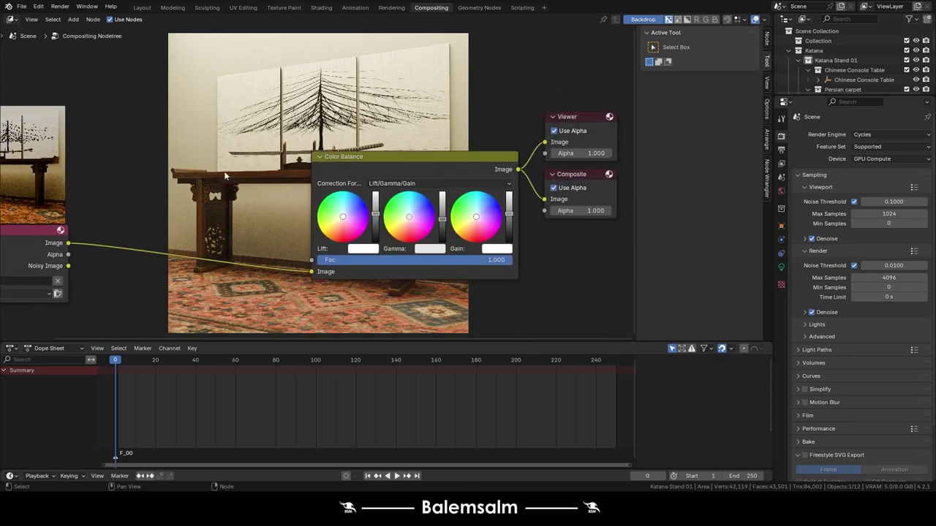
{"action": "key", "text": "shift+a"}
{"action": "left_click", "coordinate": [195, 165]}
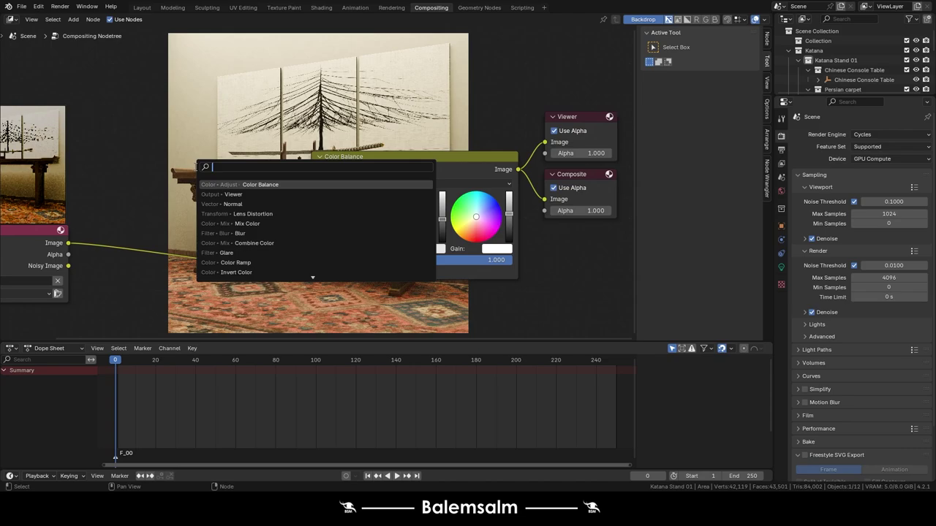
Insert a Glare node between Render Layers and Color Balance and set its type to Fog Glow.
{"action": "type", "text": "glare"}
{"action": "key", "text": "Return"}
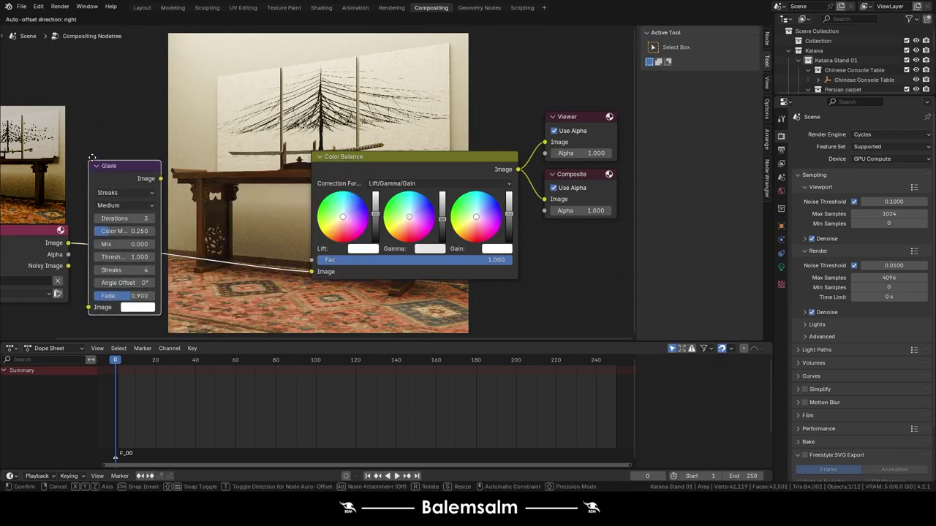
{"action": "left_click", "coordinate": [208, 209]}
{"action": "scroll", "coordinate": [154, 205], "scroll_direction": "up", "scroll_amount": 3}
{"action": "middle_click_drag", "start_coordinate": [143, 181], "coordinate": [127, 203]}
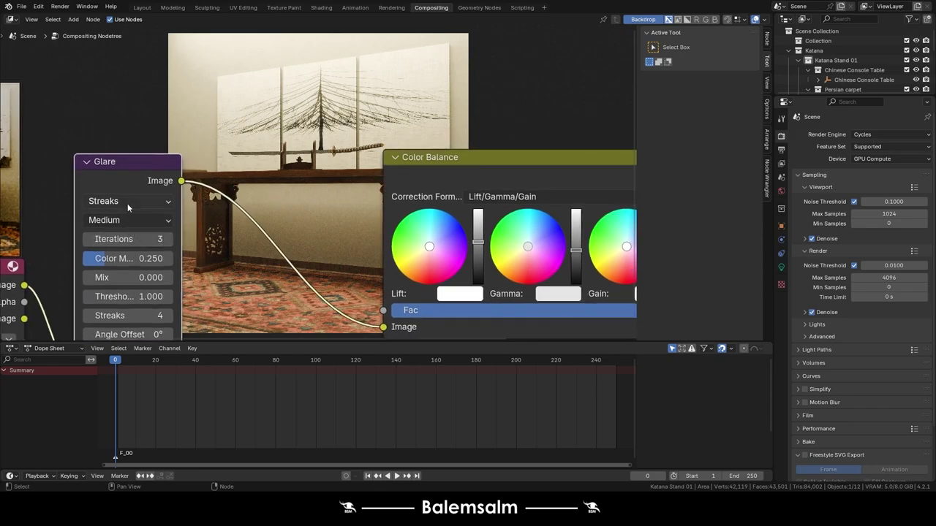
{"action": "left_click", "coordinate": [127, 202]}
{"action": "left_click", "coordinate": [128, 202]}
{"action": "left_click", "coordinate": [127, 202]}
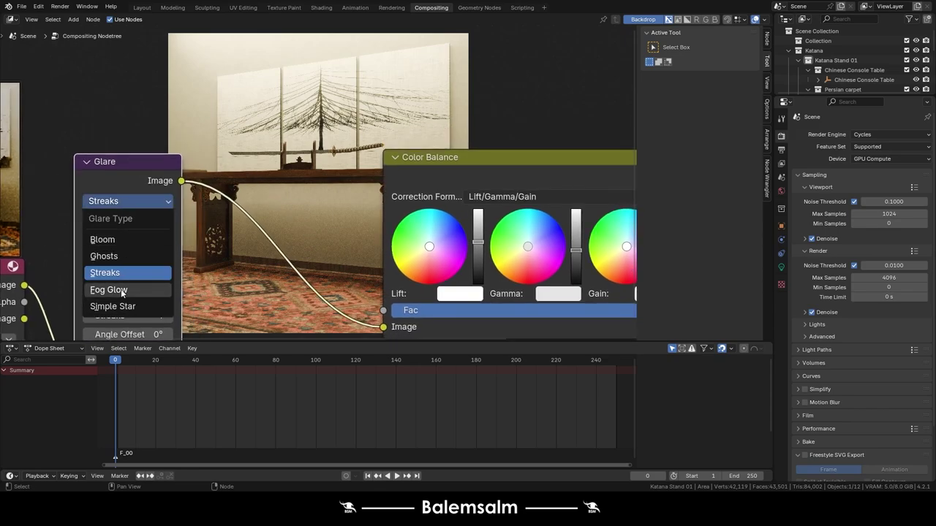
{"action": "left_click", "coordinate": [120, 289]}
Lower the Glare size from 8 to 6 and shift the Color Balance node left.
{"action": "middle_click_drag", "start_coordinate": [188, 234], "coordinate": [223, 204]}
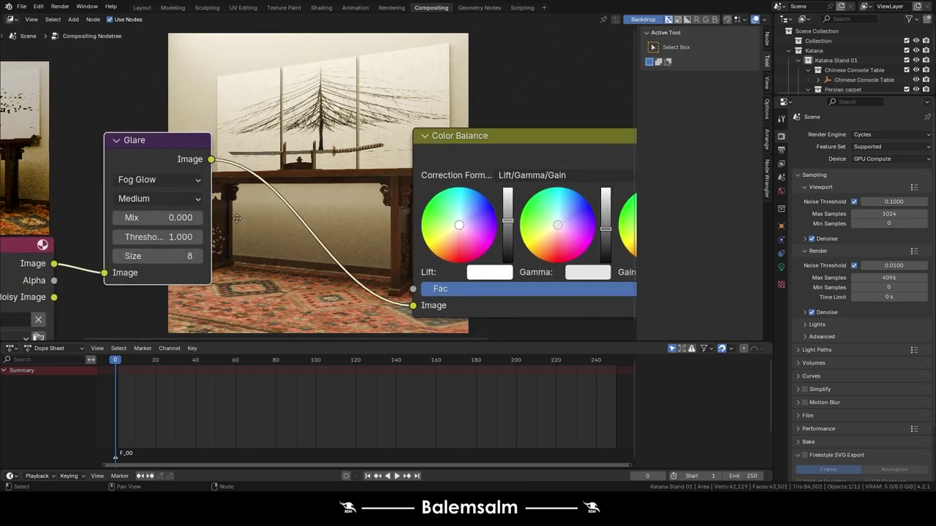
{"action": "left_click", "coordinate": [122, 248]}
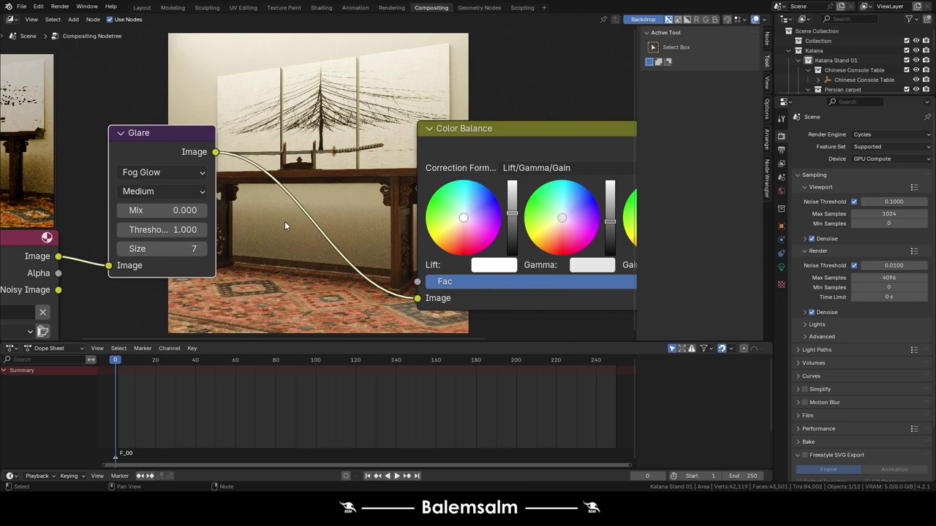
{"action": "scroll", "coordinate": [284, 220], "scroll_direction": "down", "scroll_amount": 2}
{"action": "left_click", "coordinate": [193, 239]}
{"action": "middle_click_drag", "start_coordinate": [195, 238], "coordinate": [56, 251]}
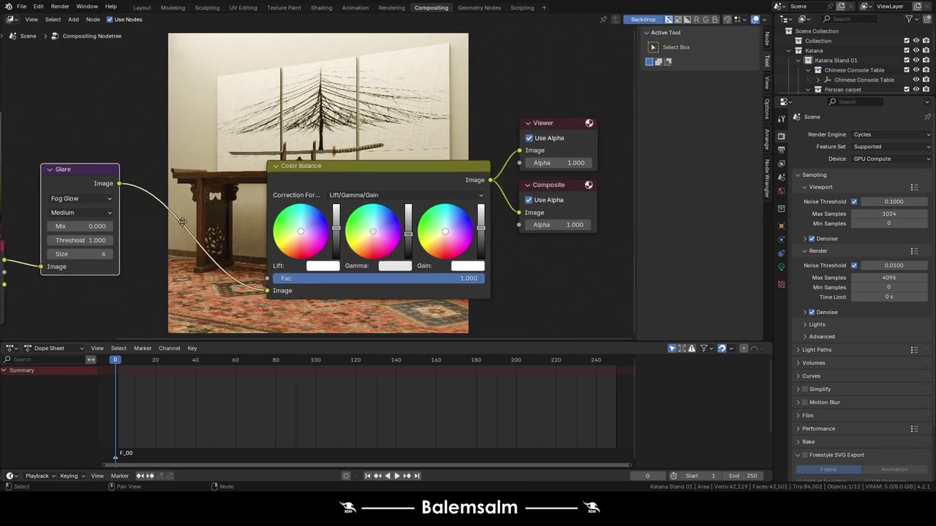
{"action": "left_click_drag", "start_coordinate": [279, 161], "coordinate": [155, 166]}
Add a trial Luminance Key node above Color Balance via search, then delete it.
{"action": "key", "text": "shift+a"}
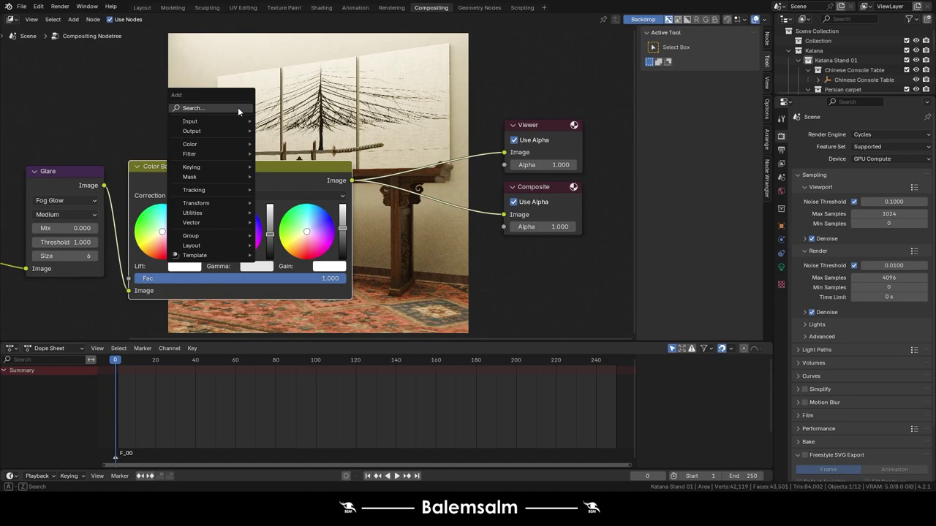
{"action": "left_click", "coordinate": [238, 107]}
{"action": "type", "text": "ca"}
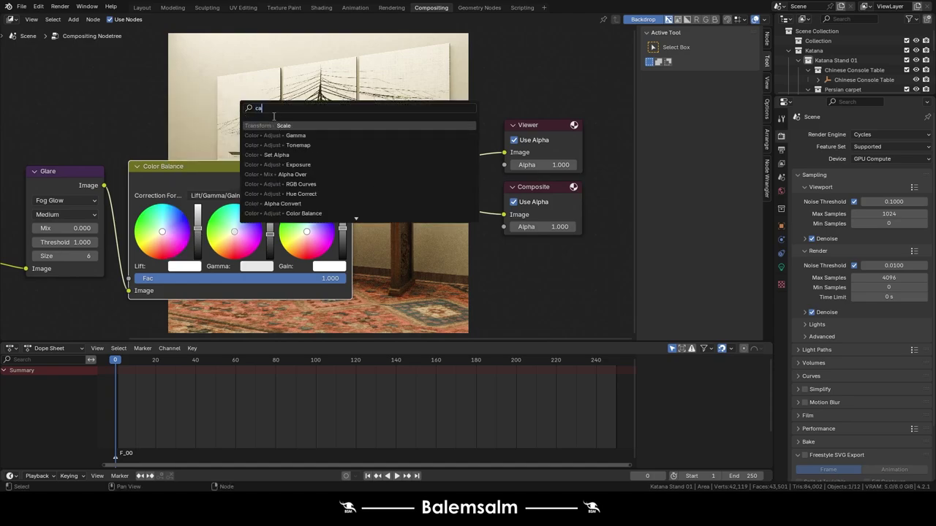
{"action": "double_click", "coordinate": [263, 110]}
{"action": "type", "text": "lum"}
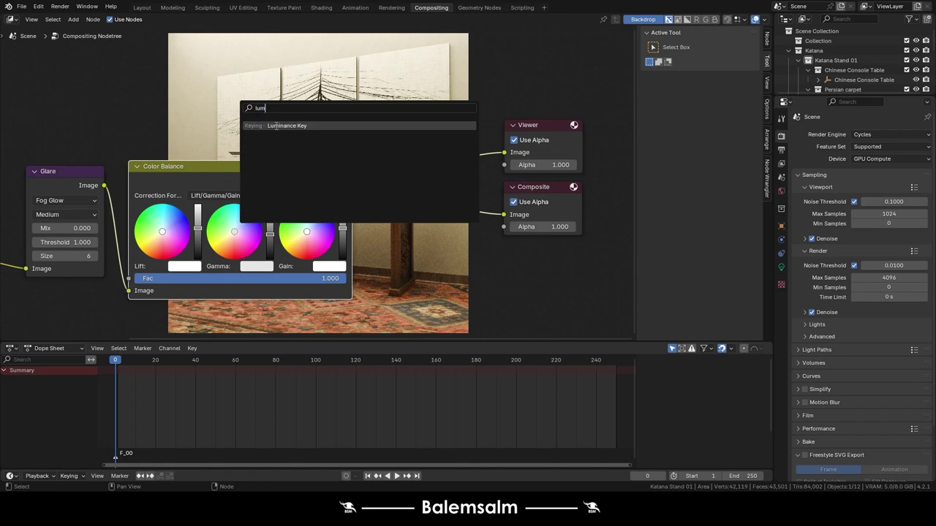
{"action": "key", "text": "Return"}
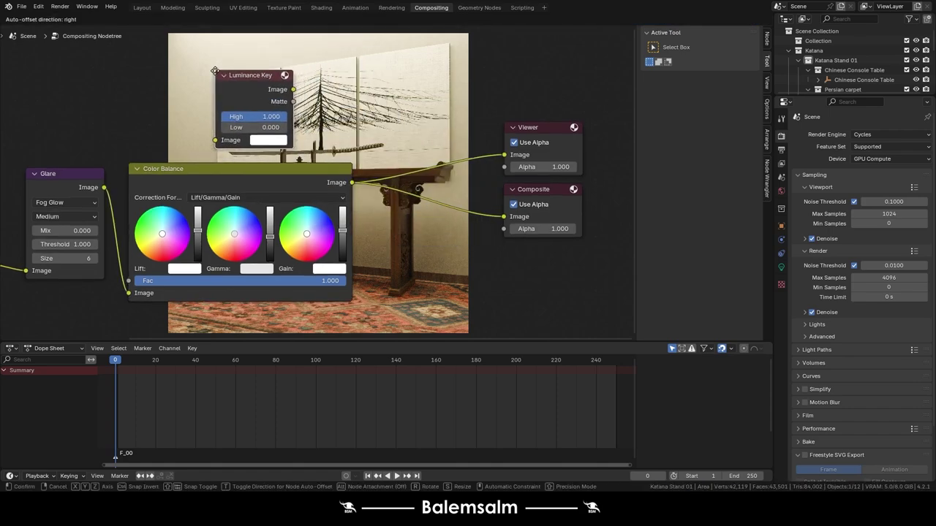
{"action": "left_click", "coordinate": [242, 85]}
{"action": "key", "text": "x"}
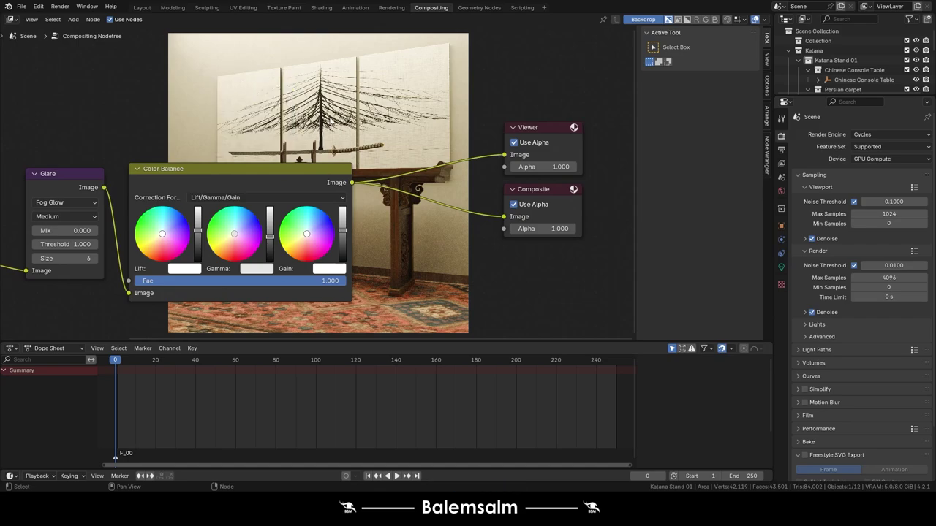
{"action": "key", "text": "shift+a"}
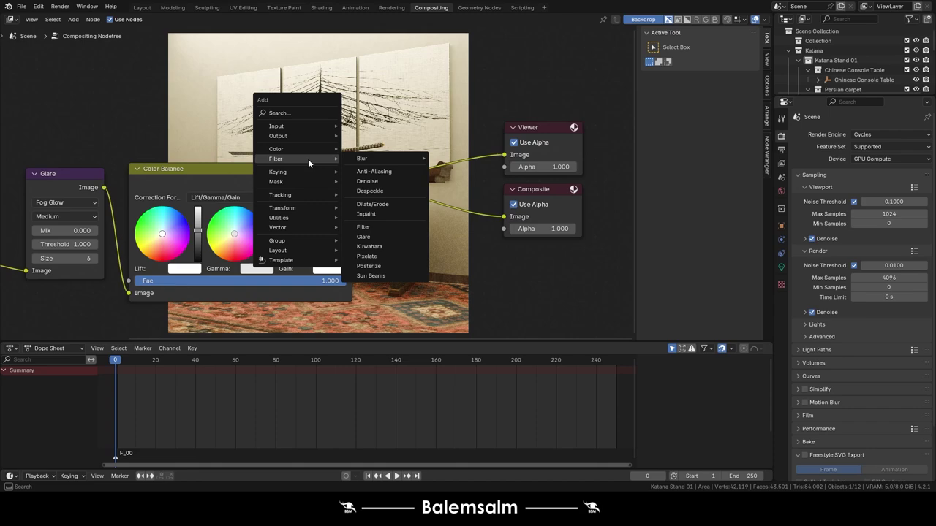
{"action": "mouse_move", "coordinate": [276, 159]}
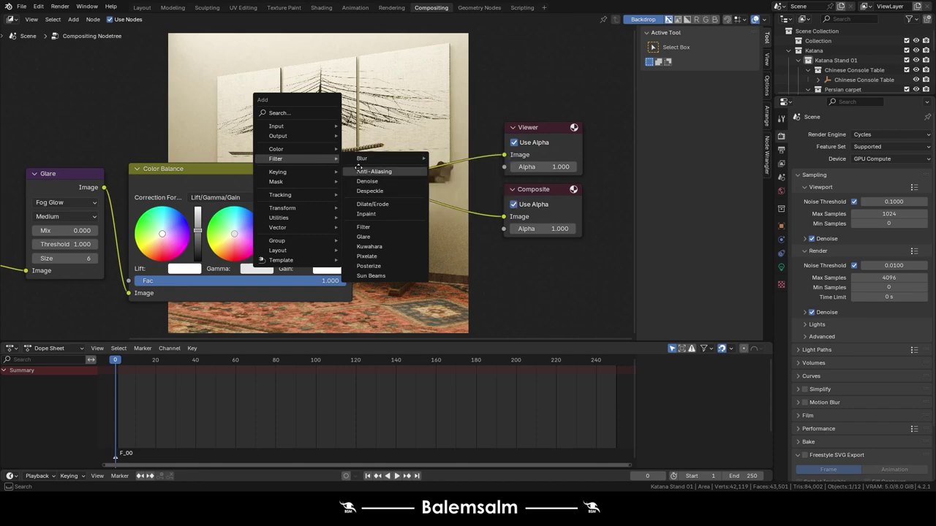
Insert Anti-Aliasing after Color Balance, then Denoise between Color Balance and Anti-Aliasing.
{"action": "left_click", "coordinate": [360, 171]}
{"action": "left_click", "coordinate": [451, 190]}
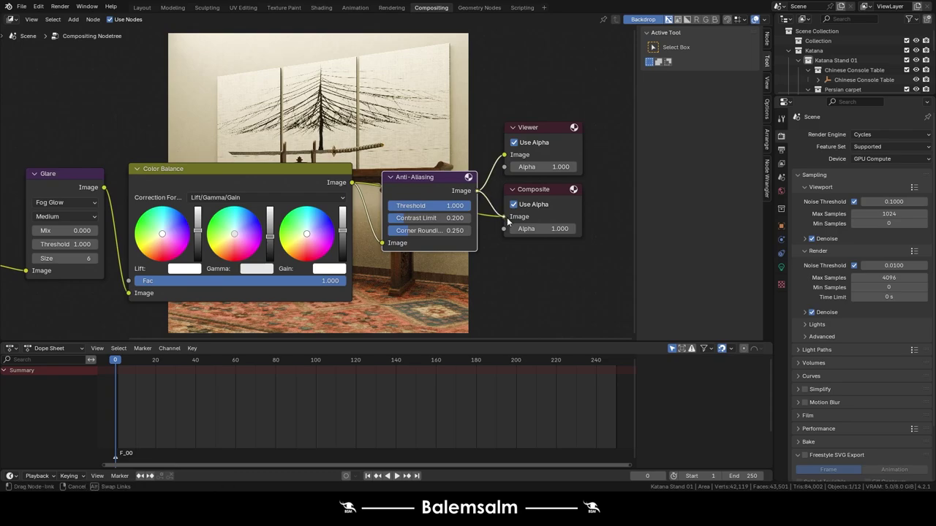
{"action": "middle_click_drag", "start_coordinate": [309, 149], "coordinate": [251, 216]}
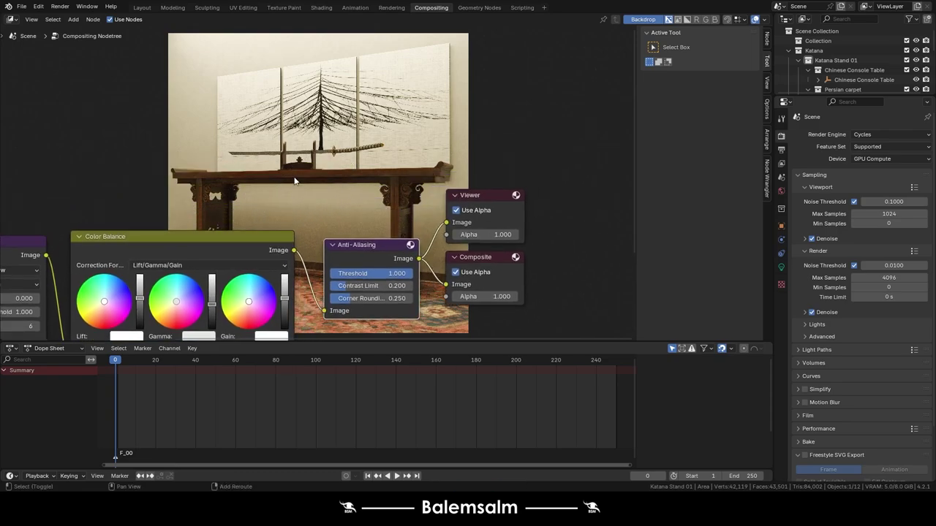
{"action": "key", "text": "shift+a"}
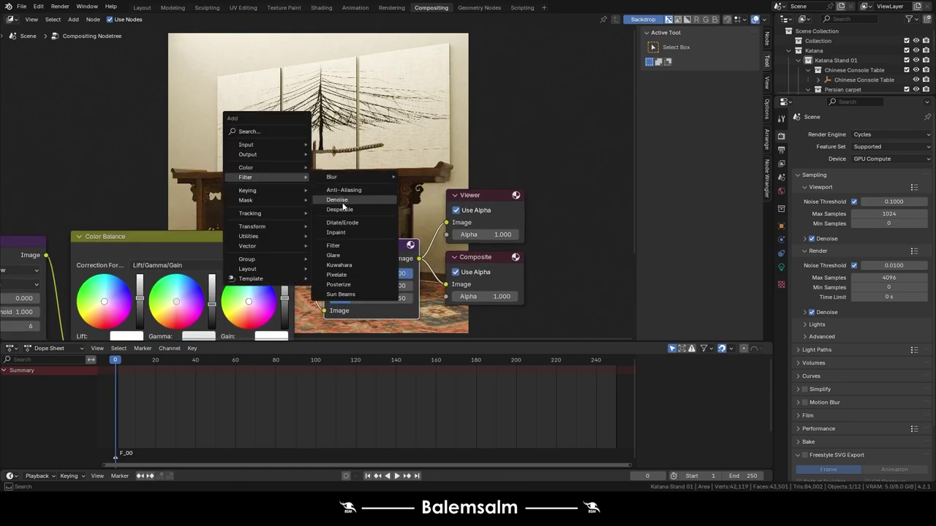
{"action": "left_click", "coordinate": [340, 205]}
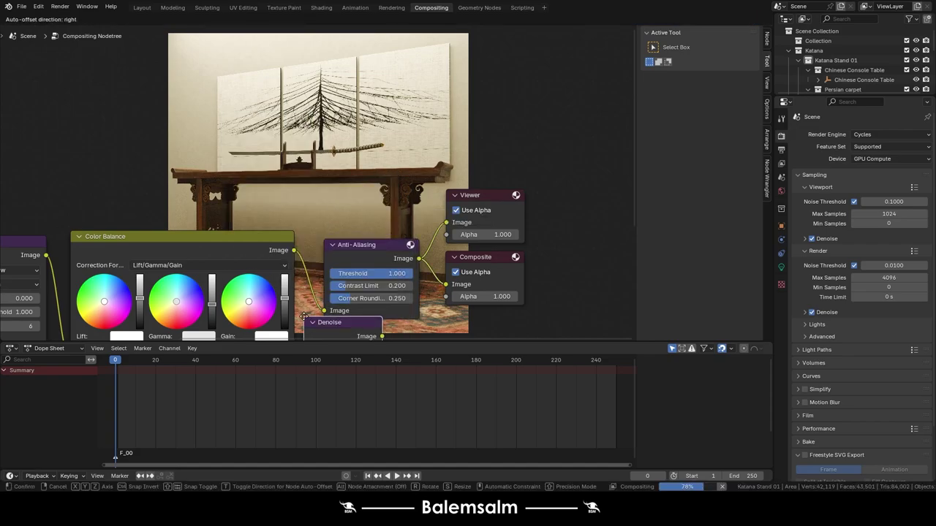
{"action": "left_click", "coordinate": [293, 267]}
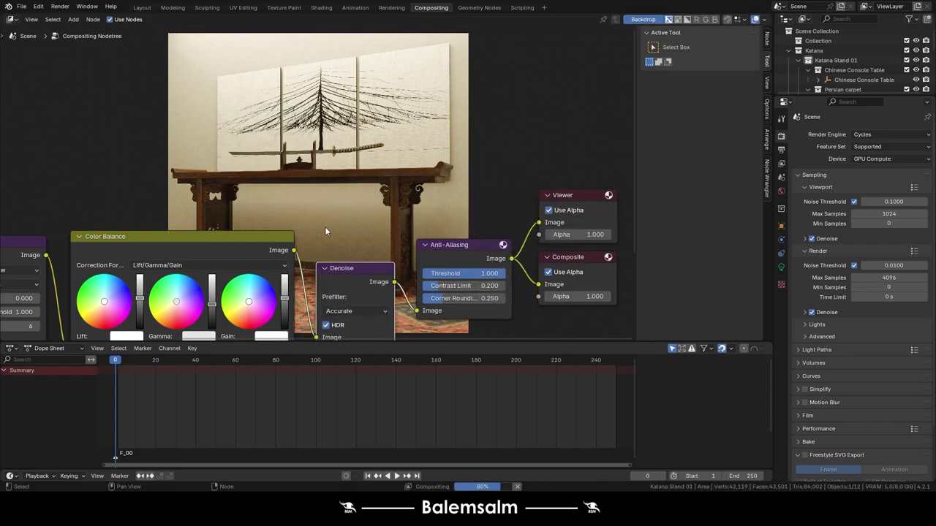
{"action": "middle_click_drag", "start_coordinate": [326, 232], "coordinate": [338, 222]}
Zoom into the backdrop image to inspect the table, then reset it to the whole image.
{"action": "scroll", "coordinate": [337, 221], "scroll_direction": "up", "scroll_amount": 2}
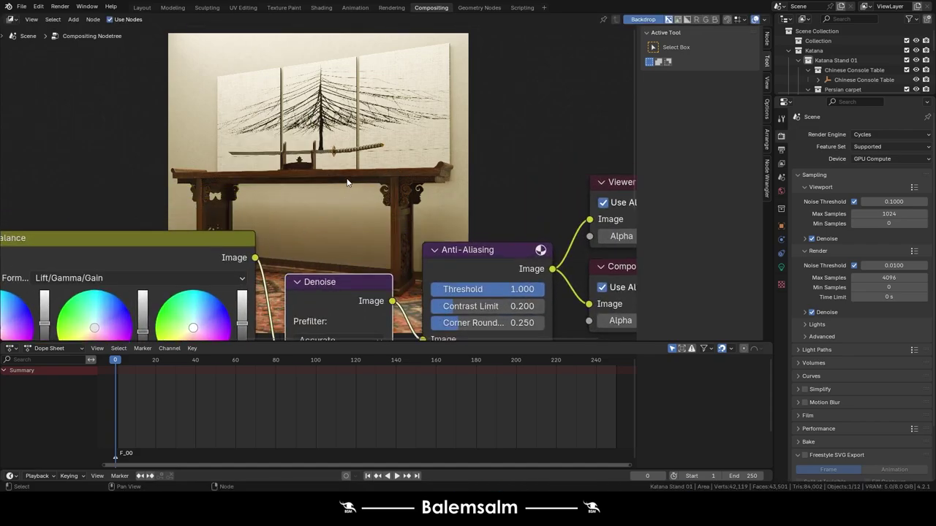
{"action": "scroll", "coordinate": [338, 153], "scroll_direction": "down", "scroll_amount": 1}
{"action": "scroll", "coordinate": [338, 153], "scroll_direction": "up", "scroll_amount": 1}
{"action": "scroll", "coordinate": [318, 169], "scroll_direction": "up", "scroll_amount": 3}
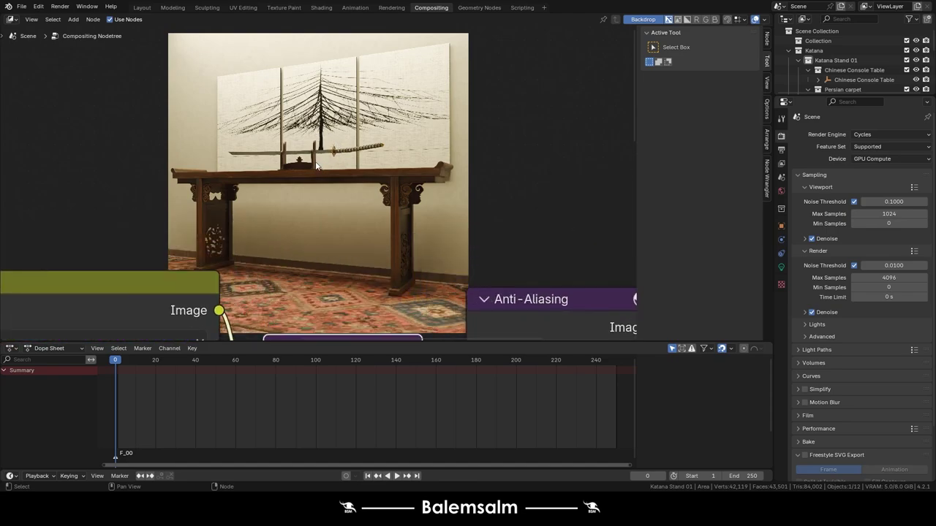
{"action": "key", "text": "alt+v"}
{"action": "key", "text": "alt+v"}
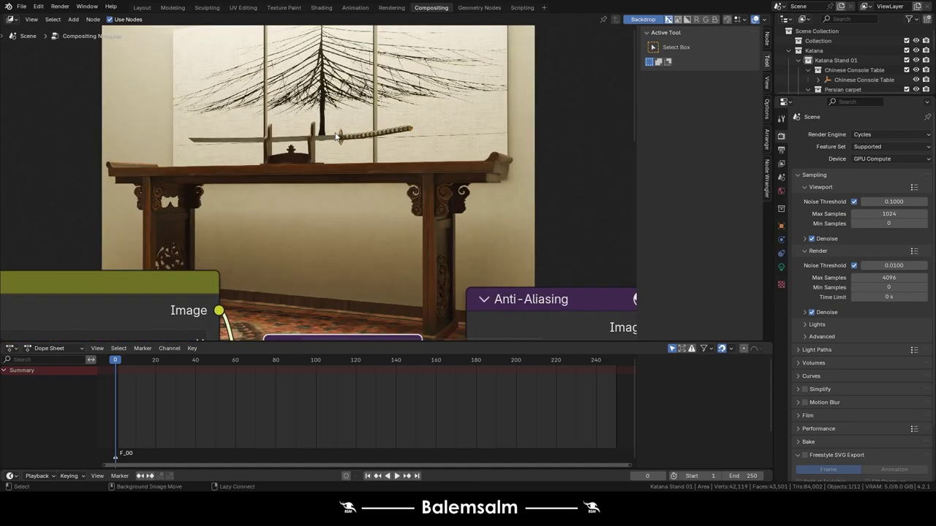
{"action": "key", "text": "alt+v"}
{"action": "key", "text": "alt+v"}
{"action": "key", "text": "alt+v"}
{"action": "key", "text": "alt+v"}
{"action": "key", "text": "alt+v"}
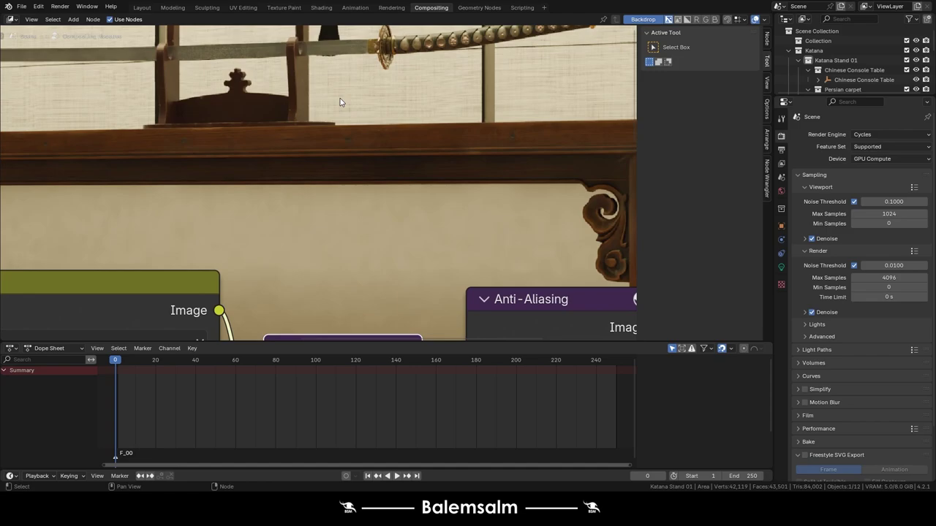
{"action": "scroll", "coordinate": [338, 106], "scroll_direction": "down", "scroll_amount": 1}
{"action": "scroll", "coordinate": [335, 121], "scroll_direction": "up", "scroll_amount": 1}
{"action": "key", "text": "alt+Home"}
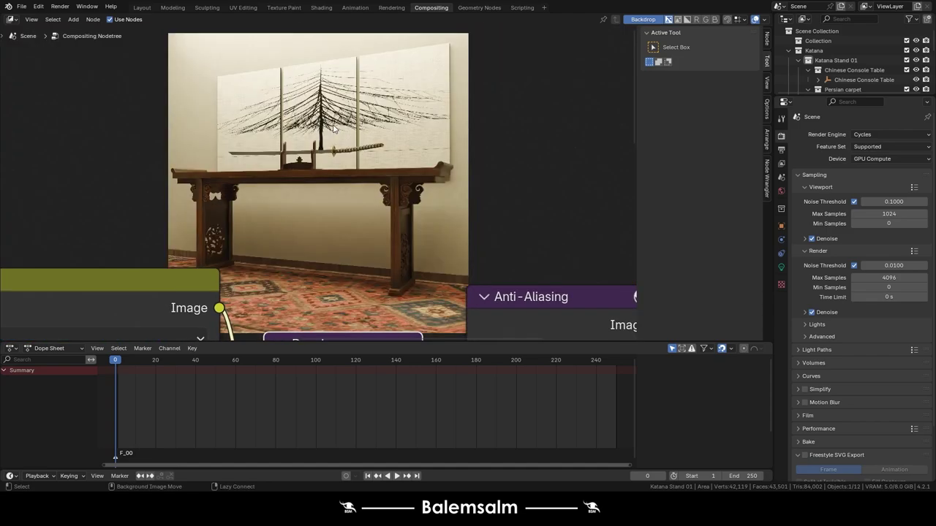
{"action": "scroll", "coordinate": [332, 124], "scroll_direction": "down", "scroll_amount": 2}
Raise the Denoise node in line with Anti-Aliasing.
{"action": "mouse_move", "coordinate": [424, 260]}
{"action": "middle_mouse_down"}
{"action": "mouse_move", "coordinate": [339, 110]}
{"action": "mouse_move", "coordinate": [363, 169]}
{"action": "middle_mouse_up"}
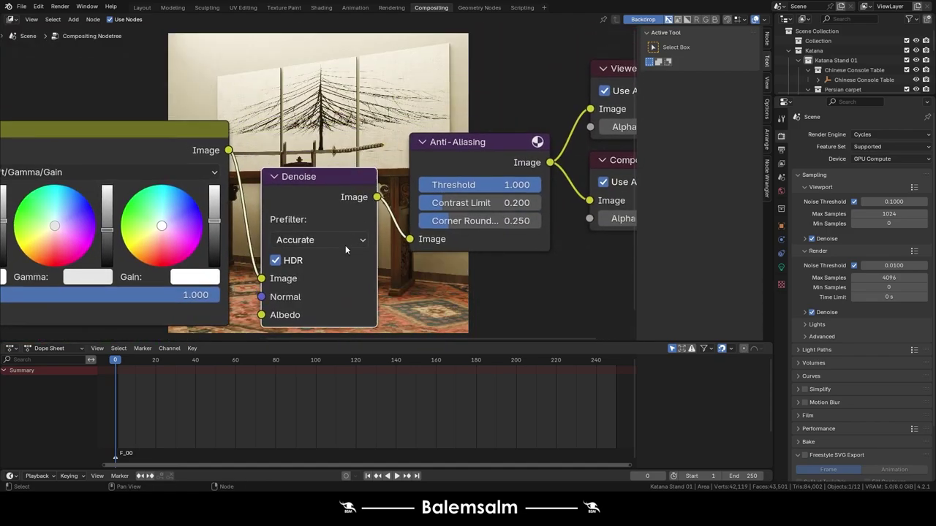
{"action": "left_click", "coordinate": [345, 245]}
{"action": "left_click_drag", "start_coordinate": [336, 179], "coordinate": [342, 150]}
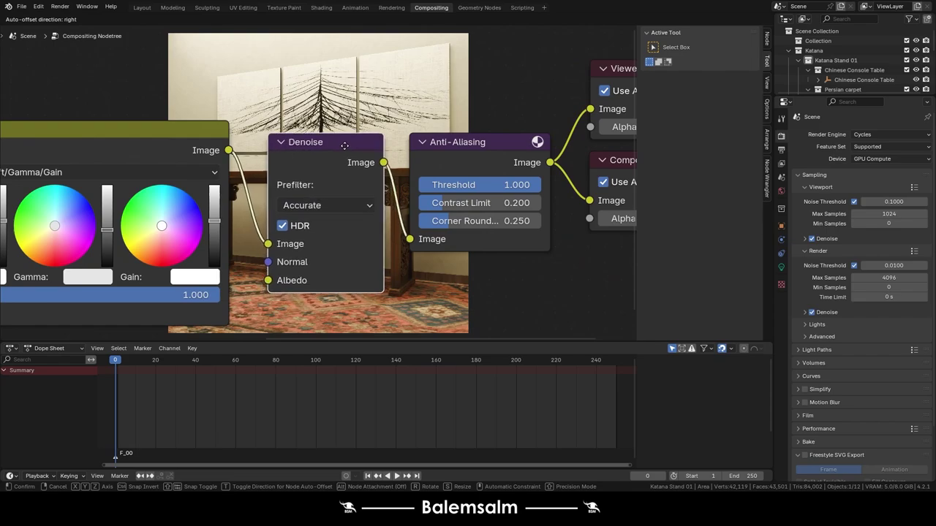
{"action": "scroll", "coordinate": [341, 150], "scroll_direction": "down", "scroll_amount": 2}
{"action": "mouse_move", "coordinate": [272, 77]}
{"action": "middle_mouse_down"}
{"action": "mouse_move", "coordinate": [364, 168]}
{"action": "mouse_move", "coordinate": [296, 219]}
{"action": "mouse_move", "coordinate": [442, 275]}
{"action": "middle_mouse_up"}
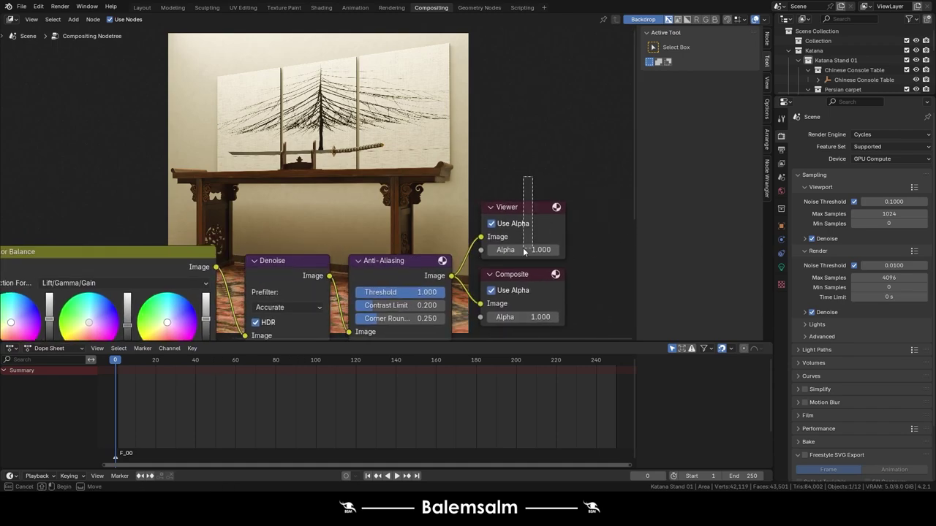
Turn off Viewer alpha, move the Viewer and Composite nodes lower, and fit all nodes.
{"action": "left_click_drag", "start_coordinate": [527, 177], "coordinate": [531, 272]}
{"action": "left_click", "coordinate": [492, 223]}
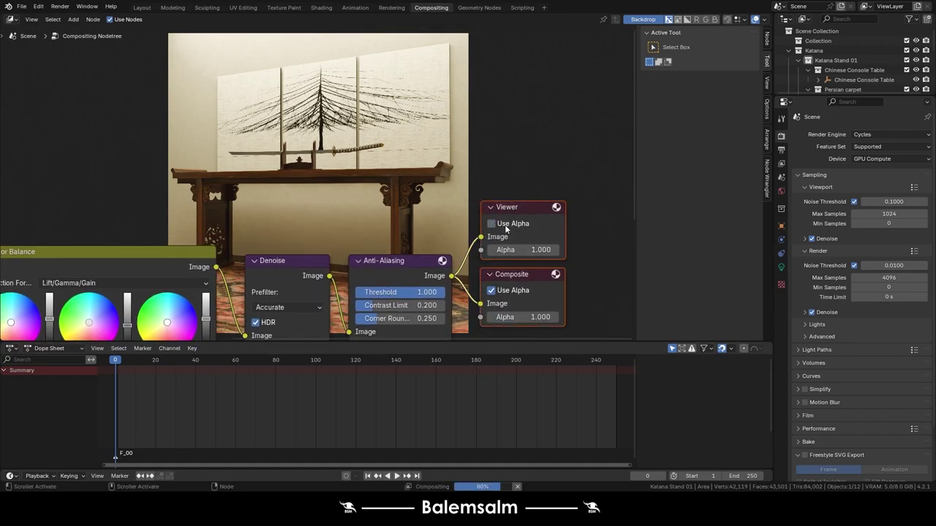
{"action": "left_click_drag", "start_coordinate": [519, 209], "coordinate": [529, 267]}
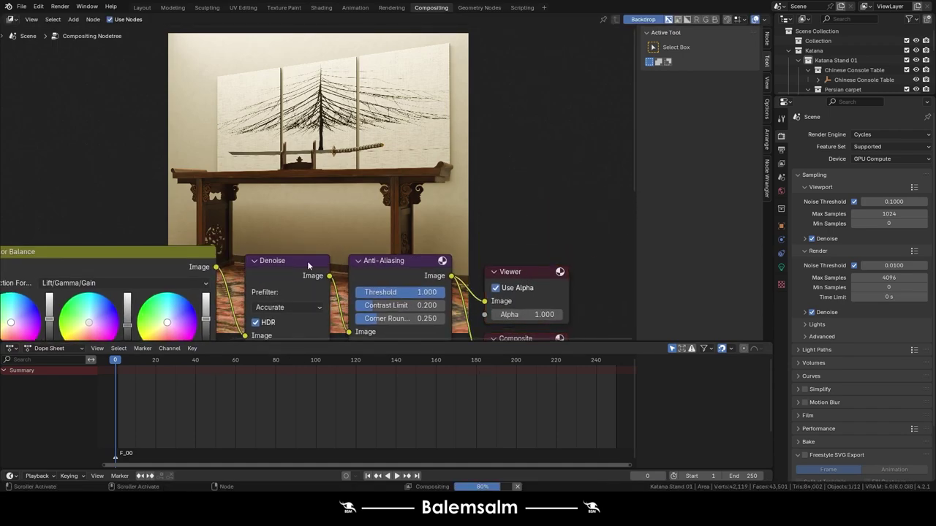
{"action": "scroll", "coordinate": [310, 267], "scroll_direction": "down", "scroll_amount": 2}
{"action": "key", "text": "Home"}
{"action": "middle_click_drag", "start_coordinate": [241, 211], "coordinate": [147, 256]}
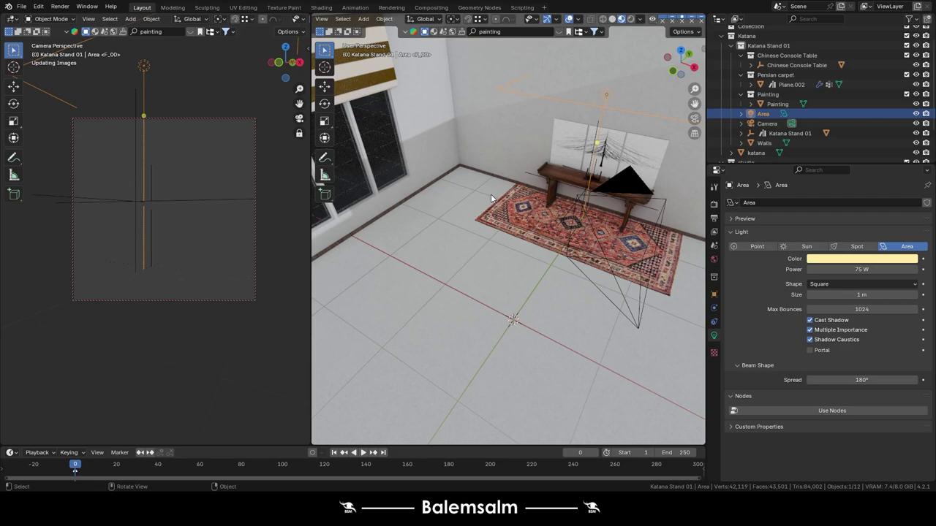
Save 2024.09.23.katana.blend, enable Lock Interface, and start the final F12 render.
{"action": "key", "text": "ctrl+s"}
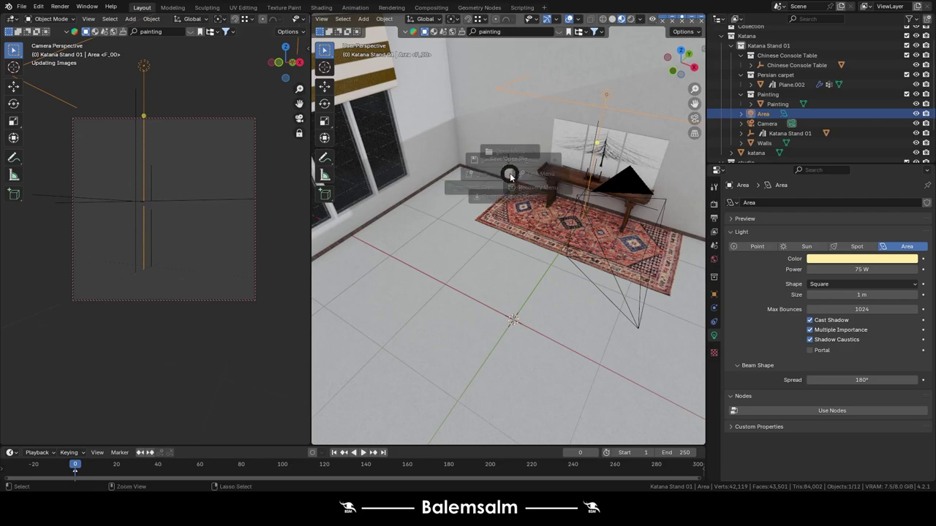
{"action": "left_click", "coordinate": [462, 144]}
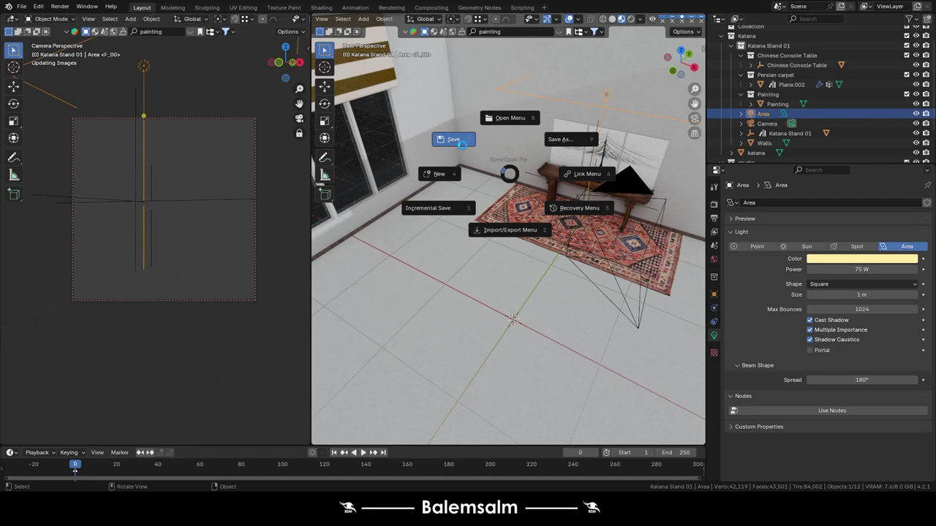
{"action": "left_click", "coordinate": [60, 7]}
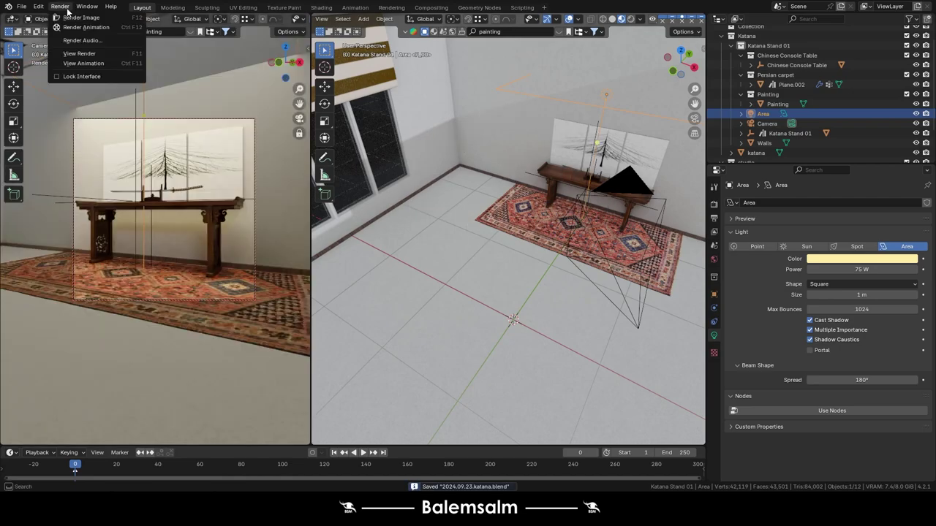
{"action": "left_click", "coordinate": [70, 75]}
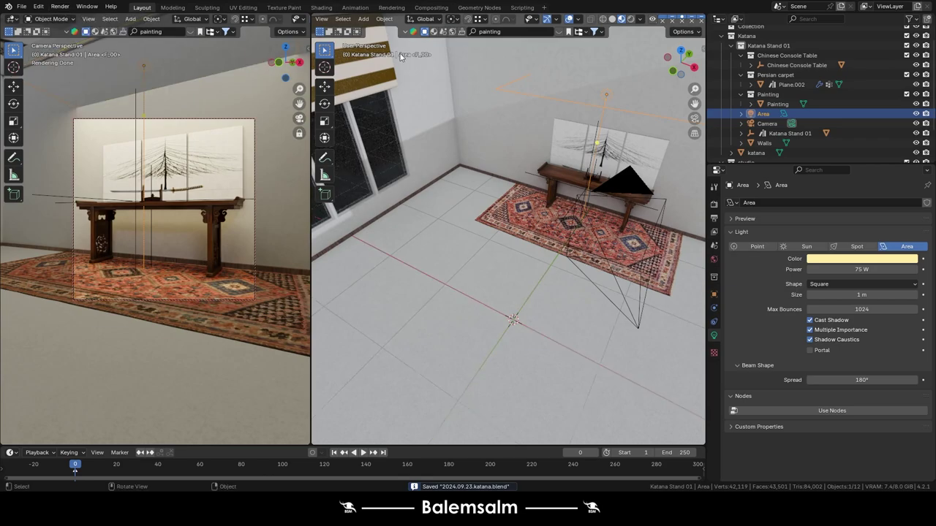
{"action": "key", "text": "F12"}
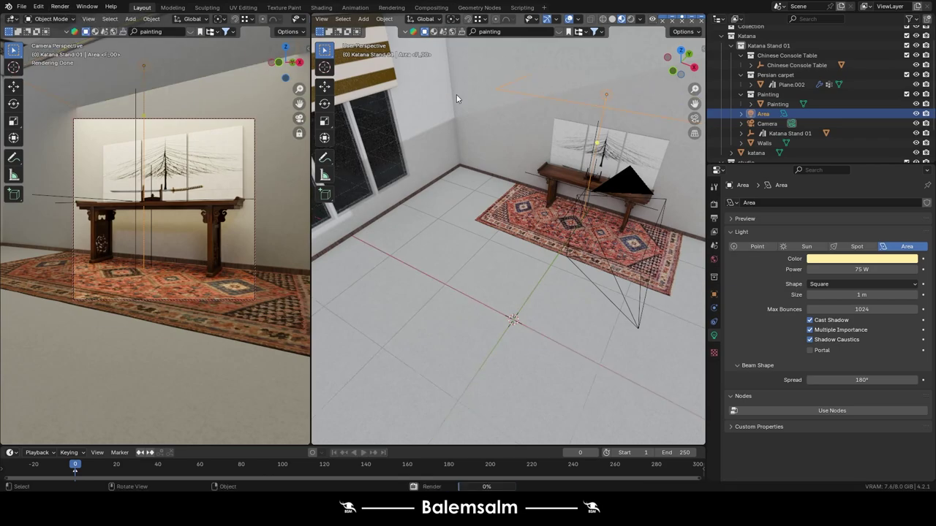